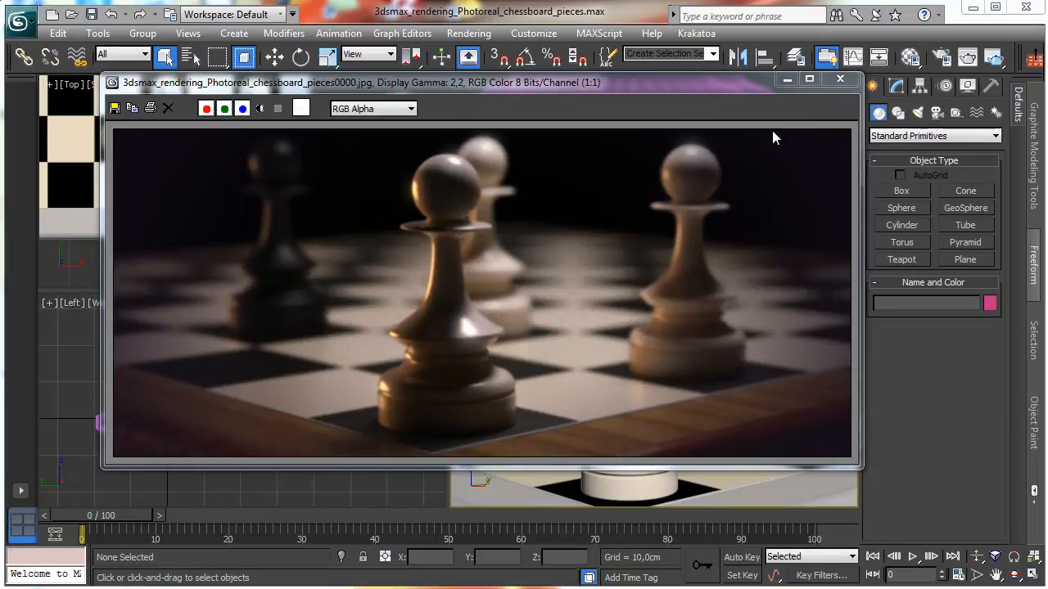
# Open the render settings, select the physical camera of the camera view and examine its basic, exposure, bokeh and sampling parameters.
pyautogui.click(787, 82)
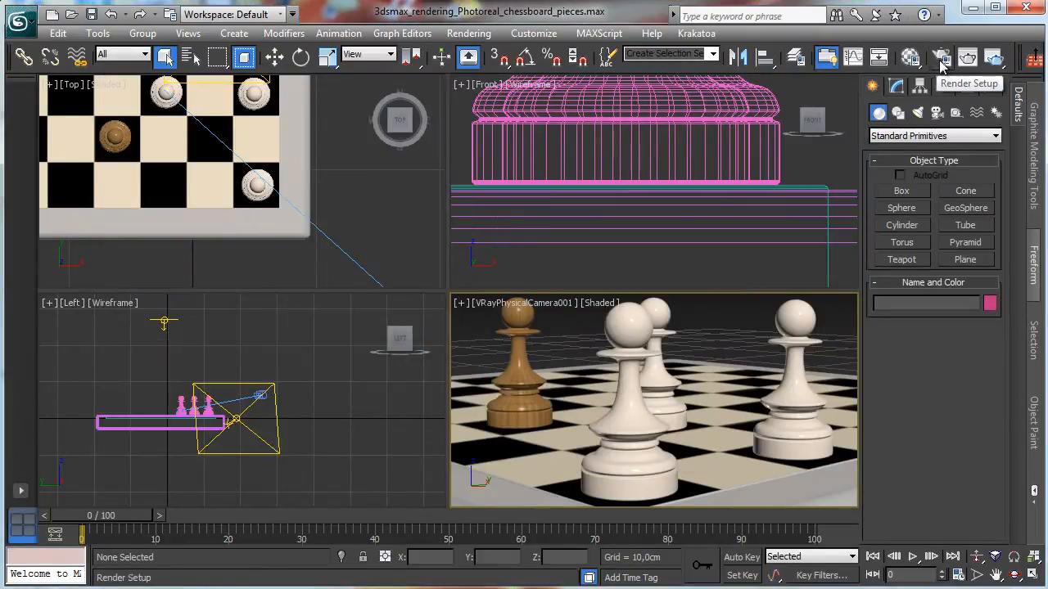
pyautogui.click(941, 59)
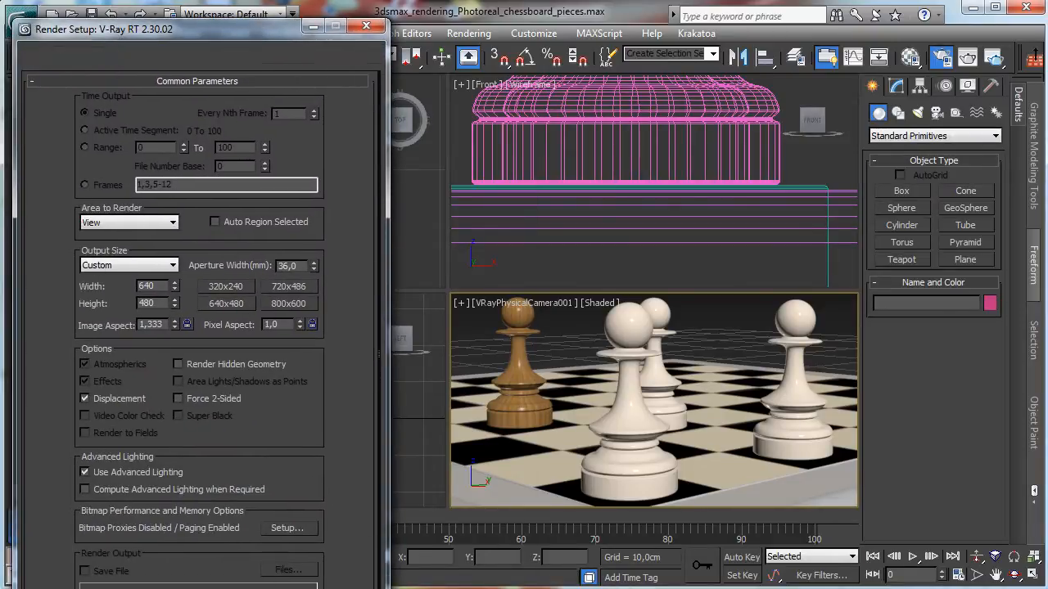
pyautogui.click(511, 303)
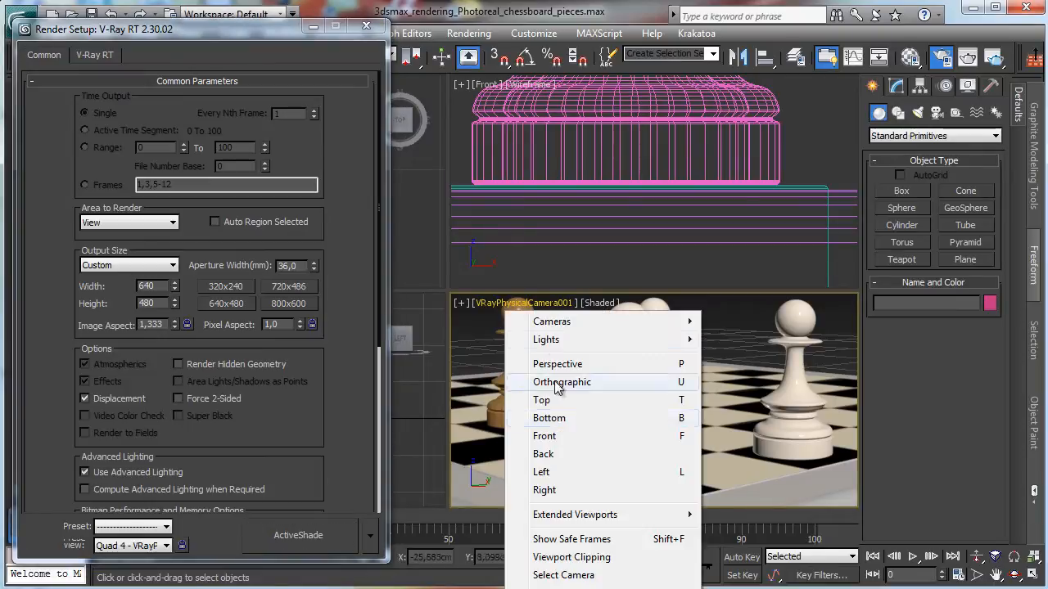
pyautogui.click(563, 575)
pyautogui.click(896, 86)
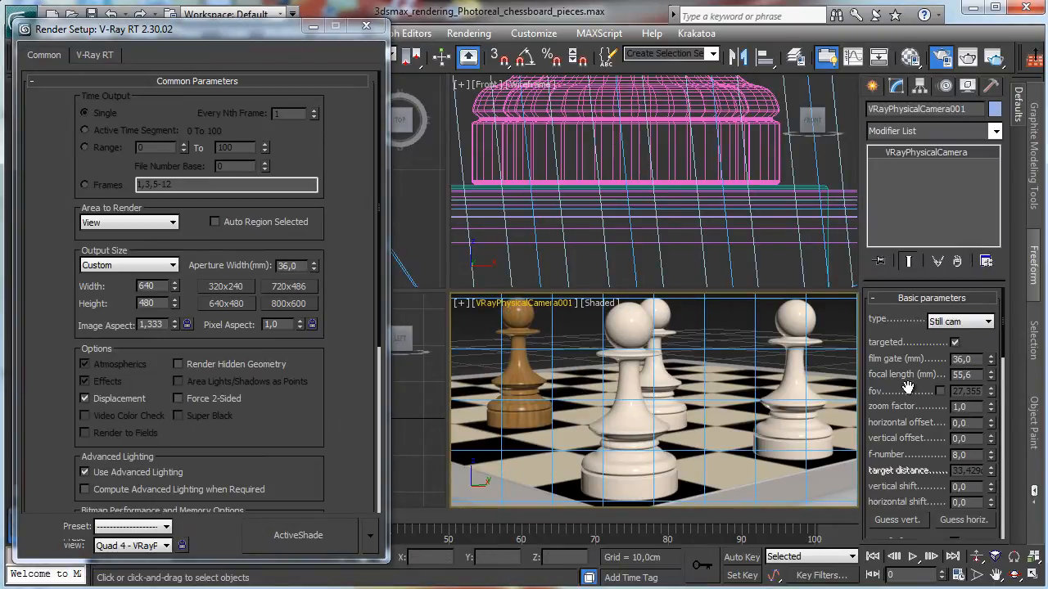
pyautogui.scroll(-5, 899, 405)
pyautogui.scroll(-3, 873, 413)
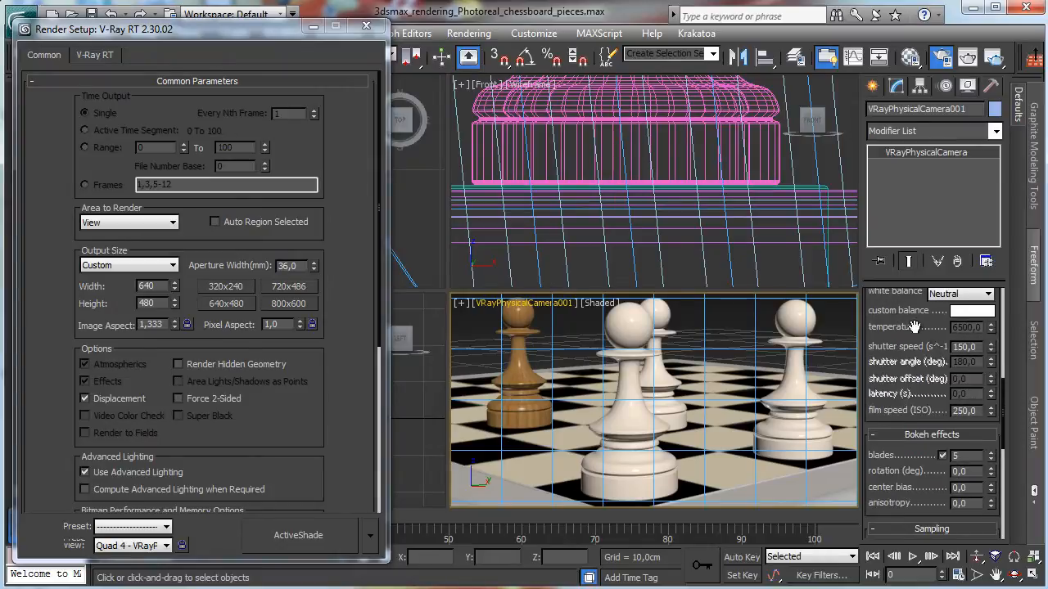
pyautogui.scroll(-5, 906, 396)
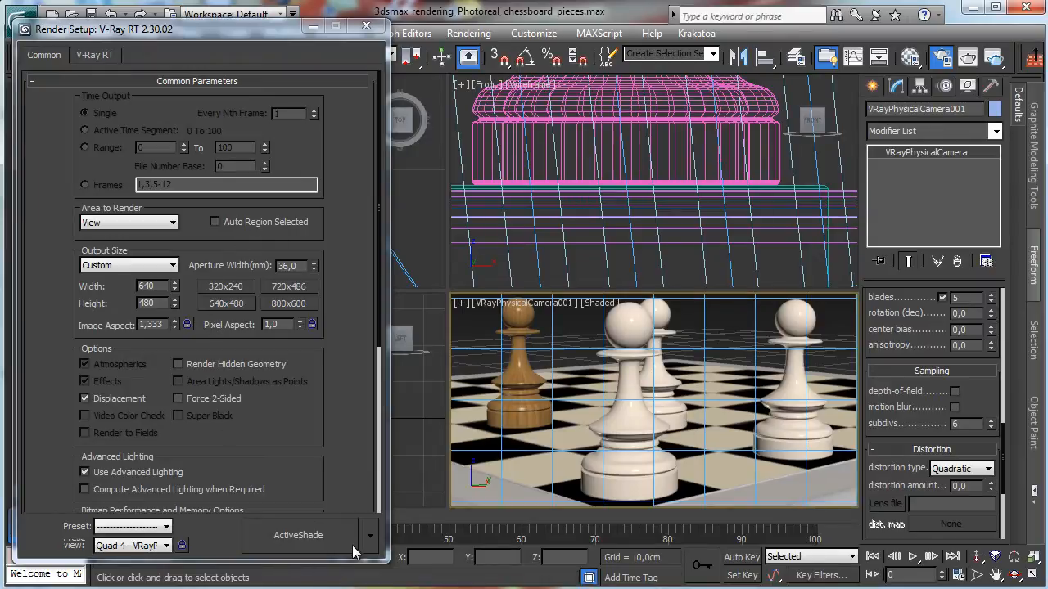
# Start an ActiveShade render of the camera view, moving its window out of the way and closing the render settings.
pyautogui.click(323, 534)
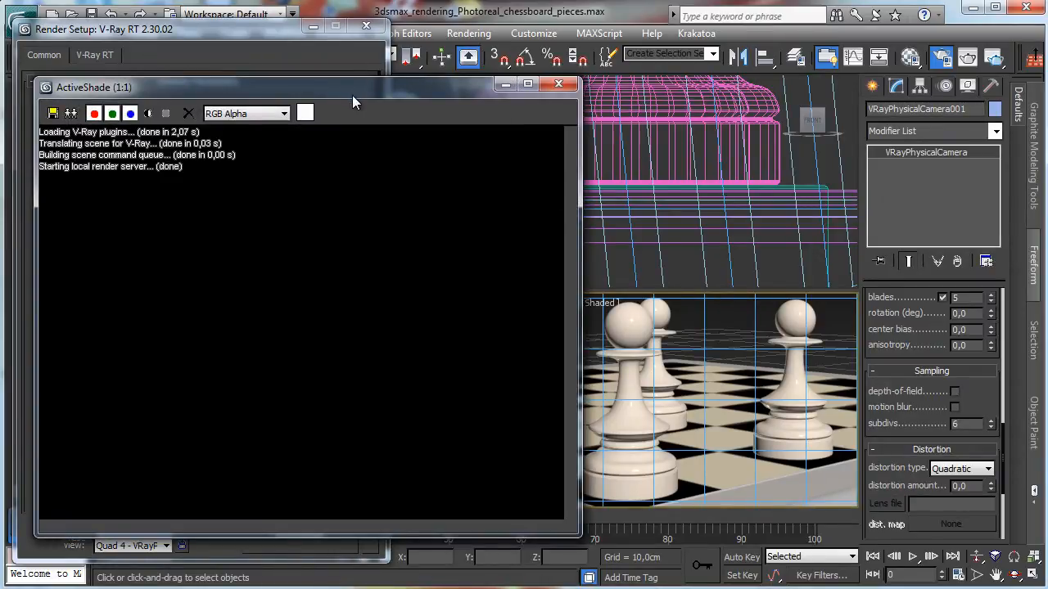
pyautogui.moveTo(352, 95); pyautogui.dragTo(168, 470)
pyautogui.press('F10')
# Create a V-Ray plane light in the top view, on the camera side beside the chessboard, facing the board.
pyautogui.rightClick(332, 187)
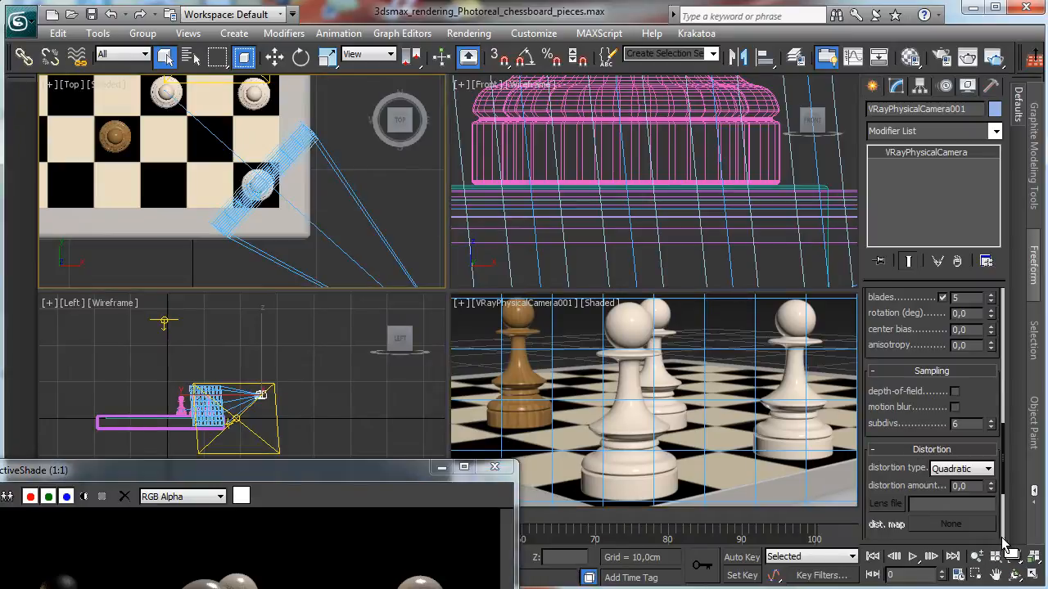
pyautogui.click(977, 557)
pyautogui.moveTo(303, 201); pyautogui.dragTo(356, 268)
pyautogui.click(872, 85)
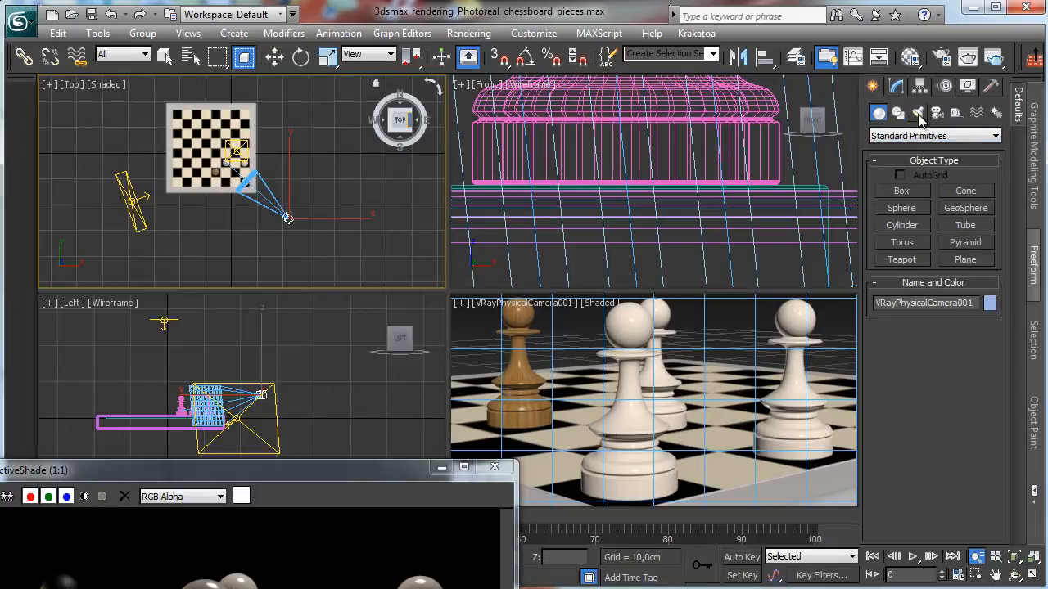
pyautogui.click(917, 112)
pyautogui.click(925, 136)
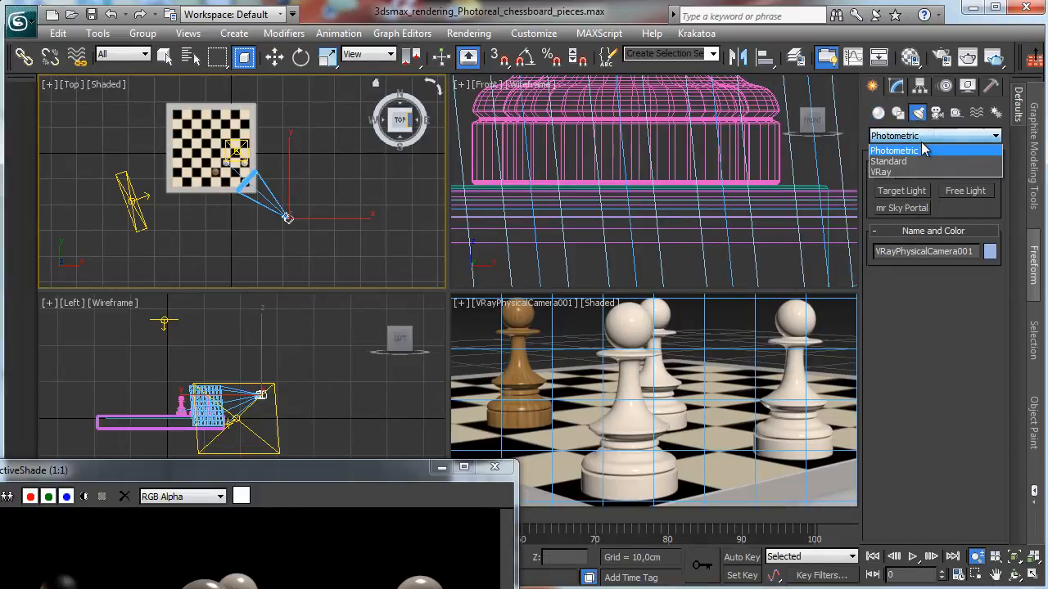
pyautogui.click(914, 169)
pyautogui.click(902, 190)
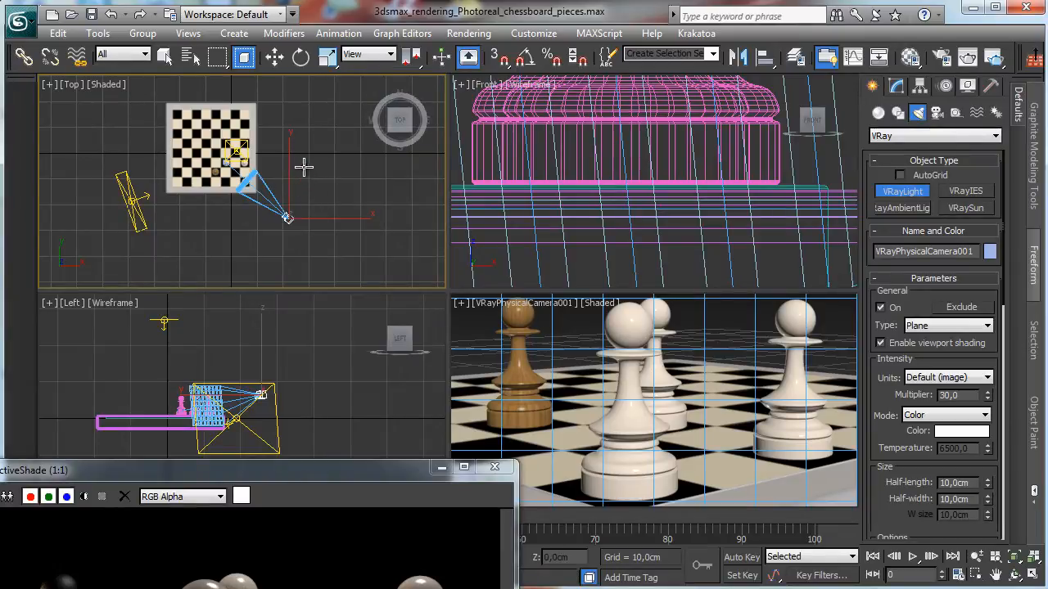
pyautogui.moveTo(330, 182); pyautogui.dragTo(433, 173)
pyautogui.press('e')
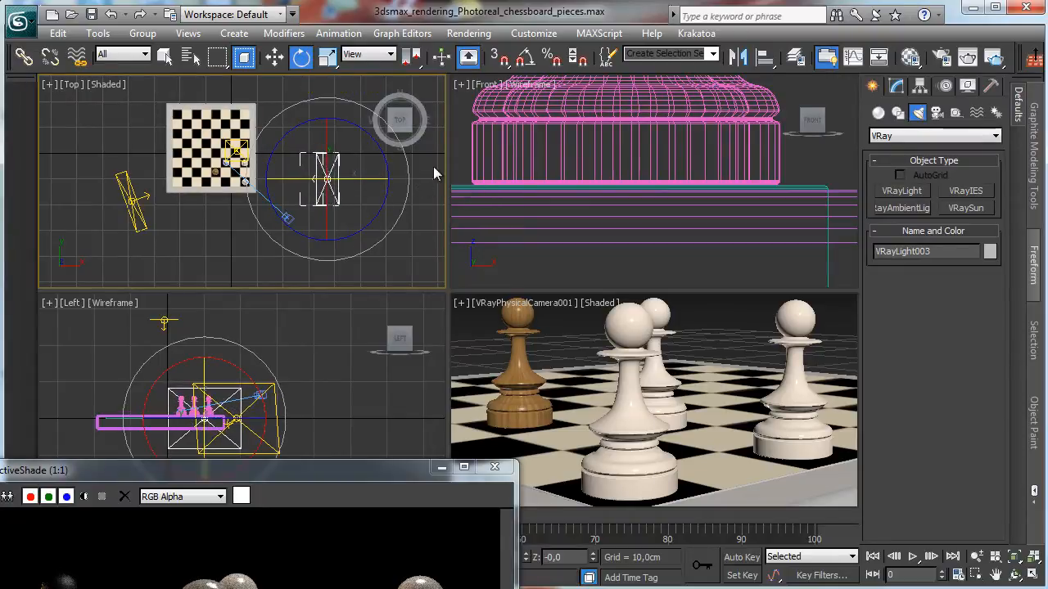
# Raise the new plane light to a height of about 21.5 cm and bring the ActiveShade render into view.
pyautogui.click(275, 57)
pyautogui.moveTo(201, 364); pyautogui.dragTo(202, 333)
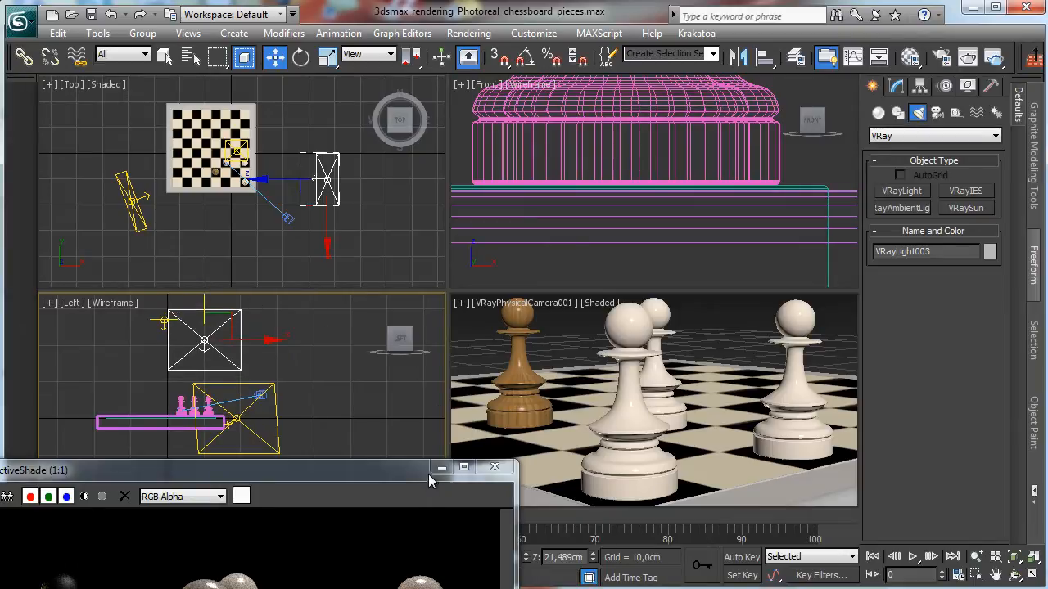
pyautogui.moveTo(318, 472); pyautogui.dragTo(314, 174)
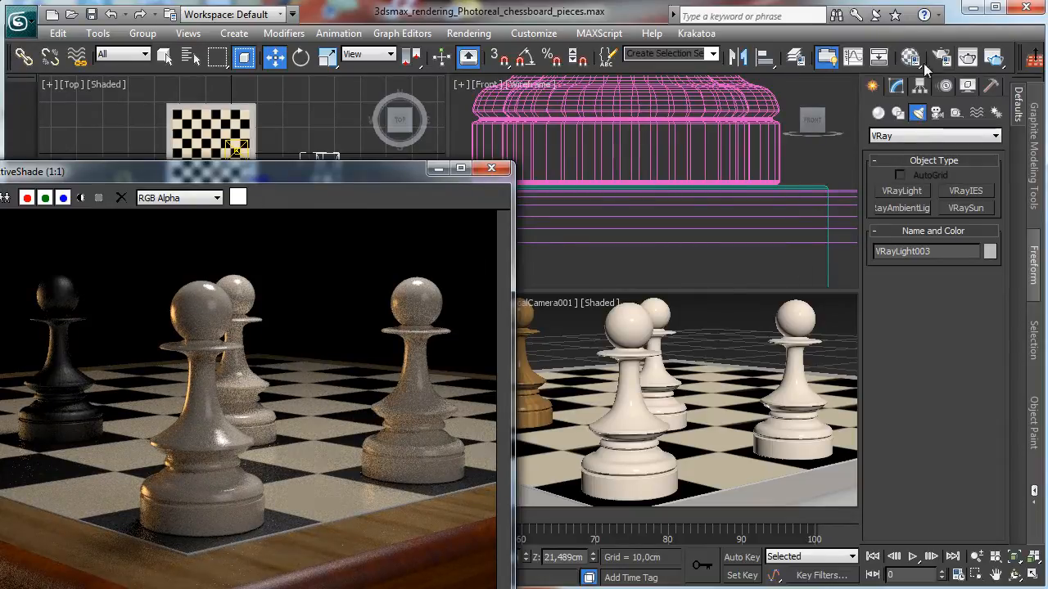
# Increase the new plane light's half-length to about 21.07 cm and check the ActiveShade render.
pyautogui.click(899, 87)
pyautogui.scroll(-5, 895, 303)
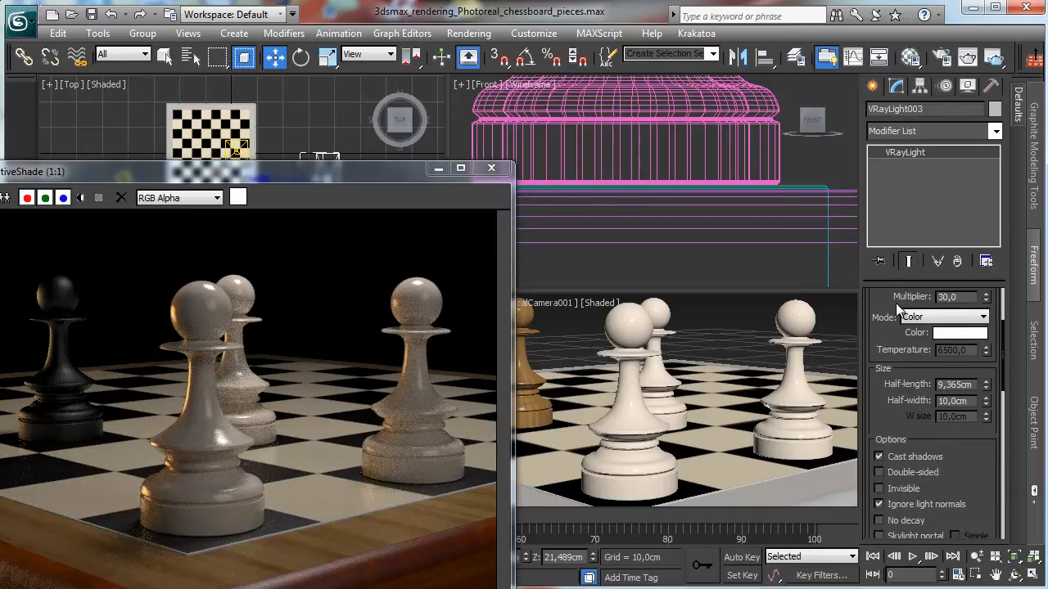
pyautogui.moveTo(381, 176); pyautogui.dragTo(370, 239)
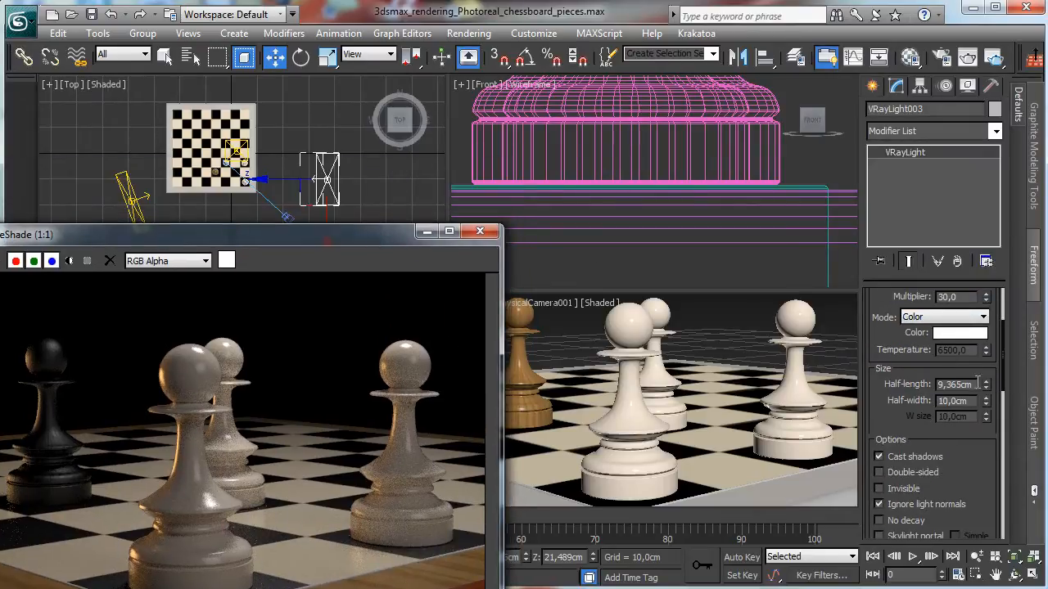
pyautogui.moveTo(986, 381); pyautogui.dragTo(971, 283)
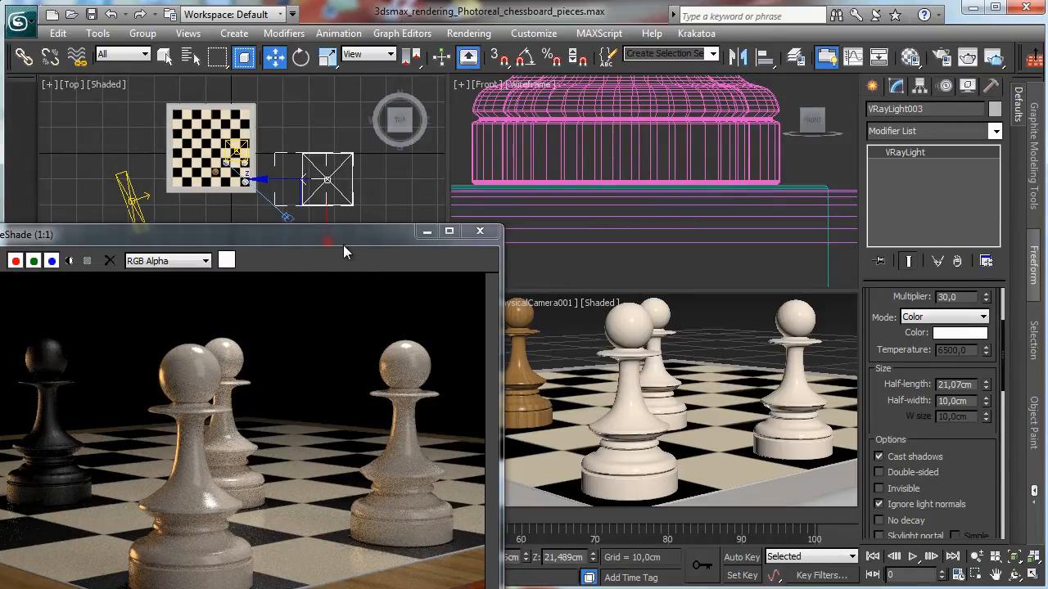
pyautogui.moveTo(343, 244); pyautogui.dragTo(341, 143)
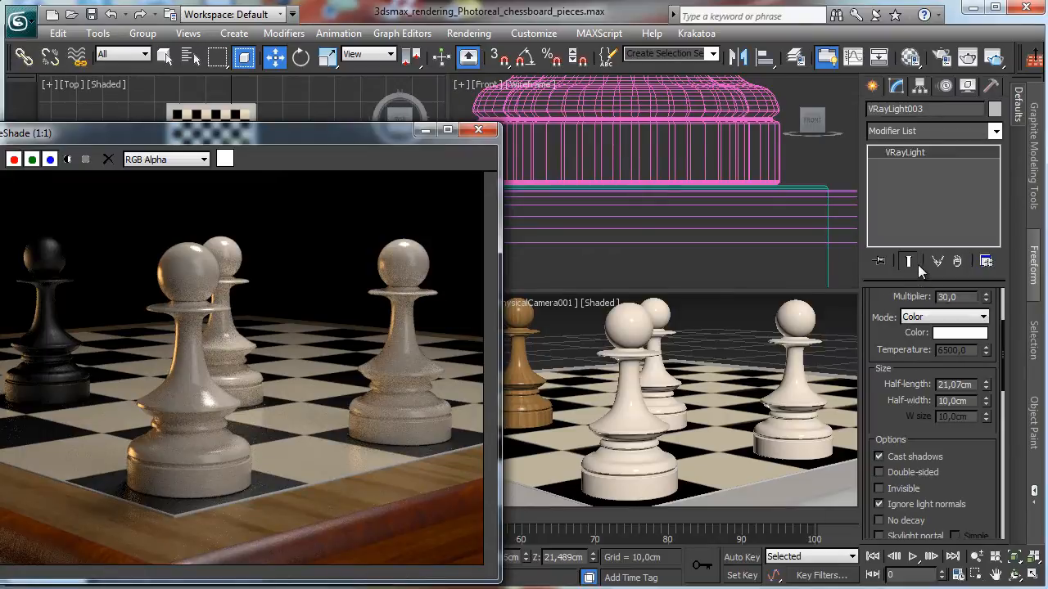
# Reduce the plane light's half-width to 6.2 cm.
pyautogui.scroll(3, 875, 324)
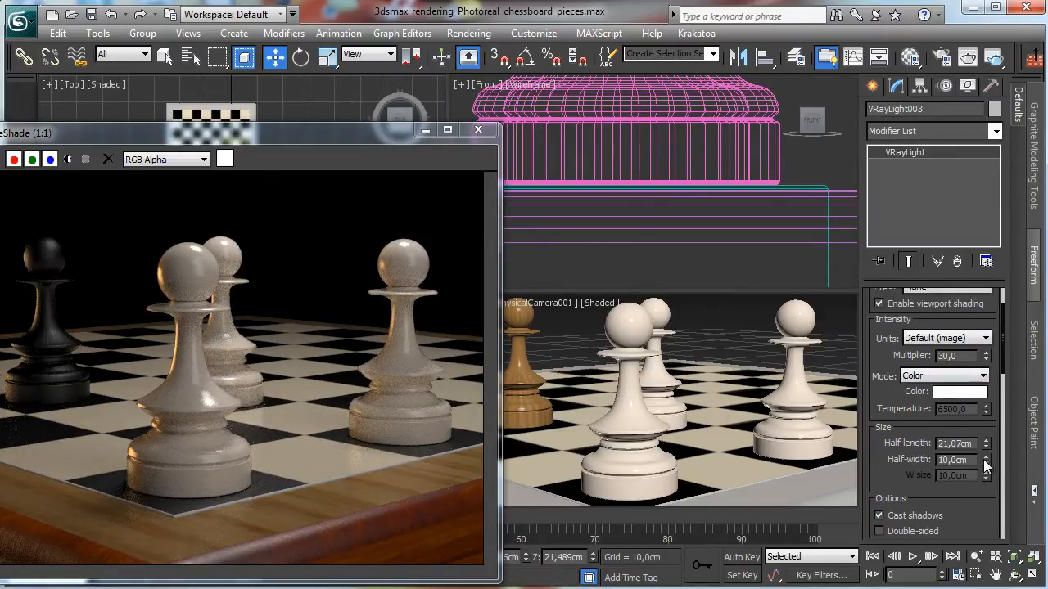
pyautogui.moveTo(986, 465); pyautogui.dragTo(989, 489)
pyautogui.scroll(2, 876, 410)
# Set the plane light's intensity multiplier to 50.
pyautogui.moveTo(877, 411); pyautogui.dragTo(887, 377)
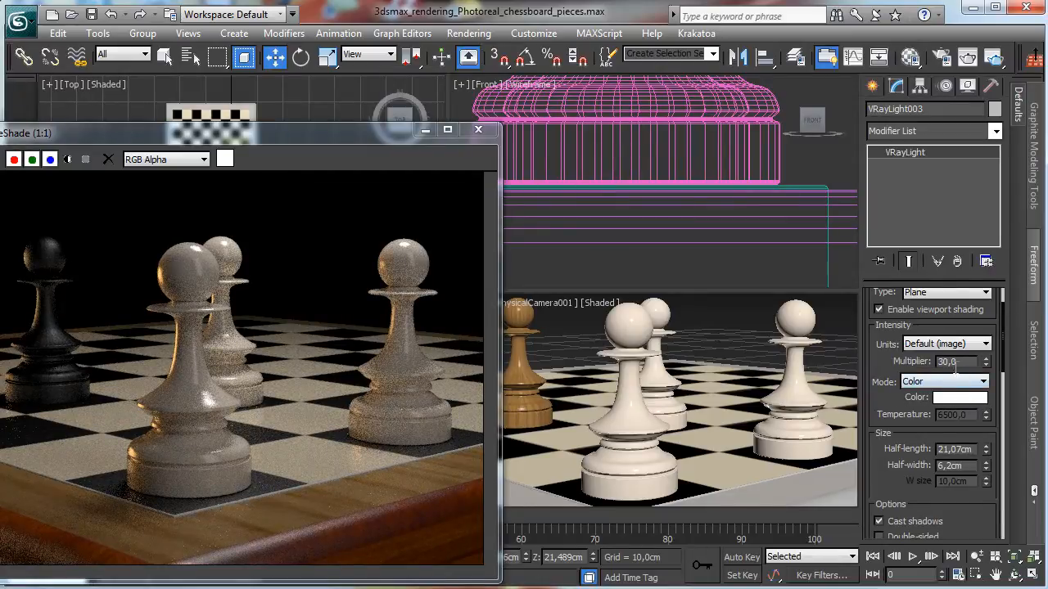
pyautogui.moveTo(872, 333); pyautogui.dragTo(873, 369)
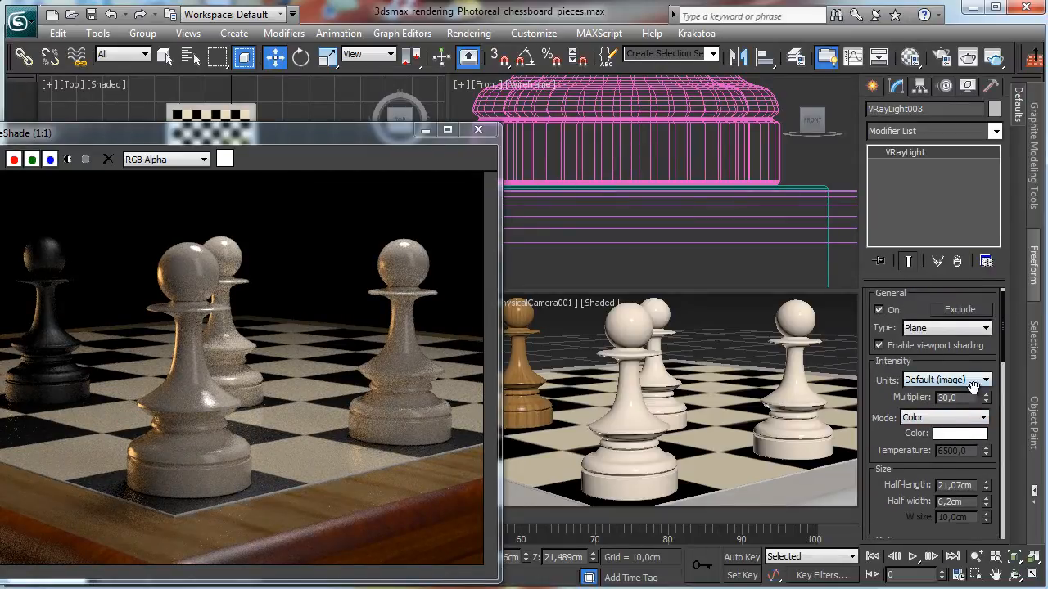
pyautogui.doubleClick(949, 361)
pyautogui.write('50')
pyautogui.press('Return')
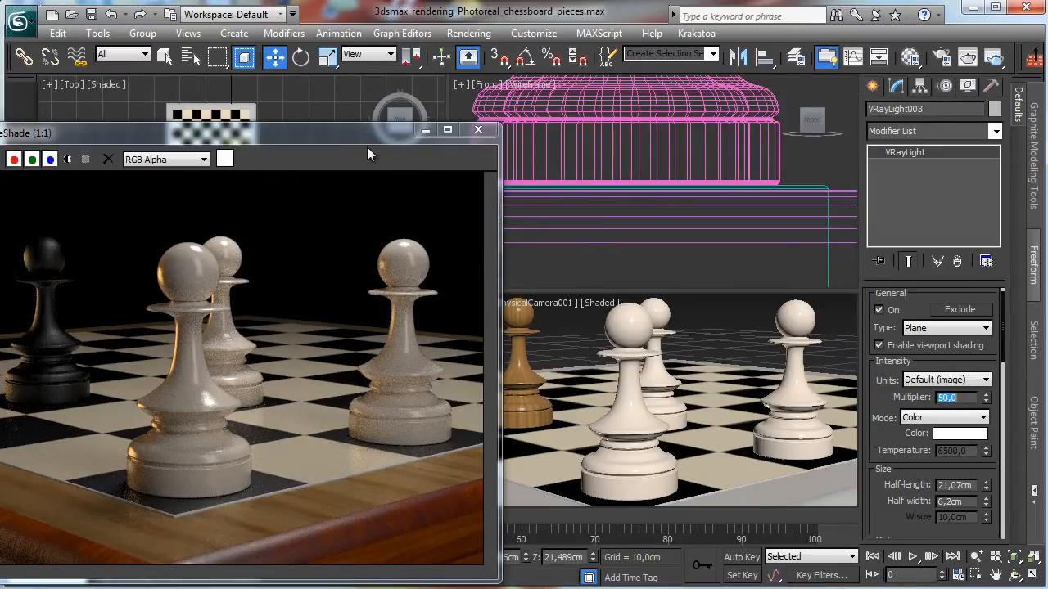
# Restrict selection to lights and switch off the light above the chessboard to check the render without it.
pyautogui.moveTo(390, 143); pyautogui.dragTo(385, 255)
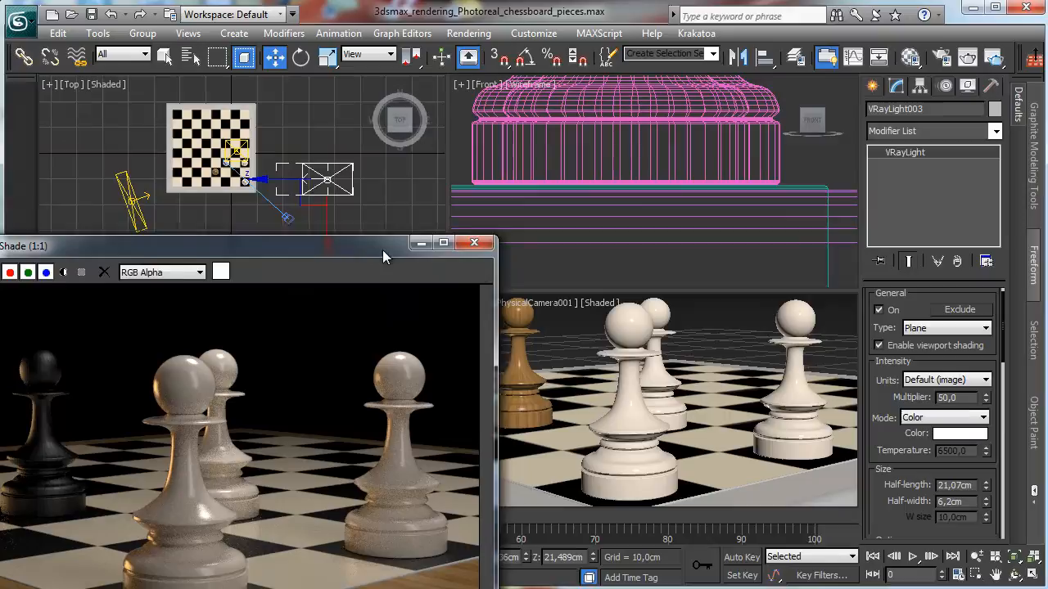
pyautogui.click(245, 161)
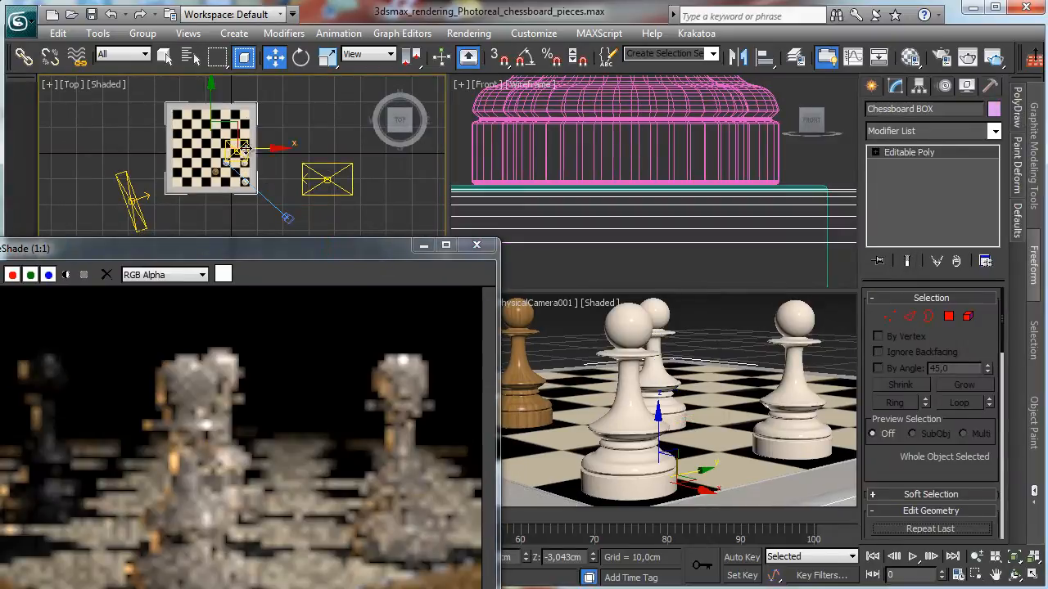
pyautogui.click(144, 54)
pyautogui.click(109, 103)
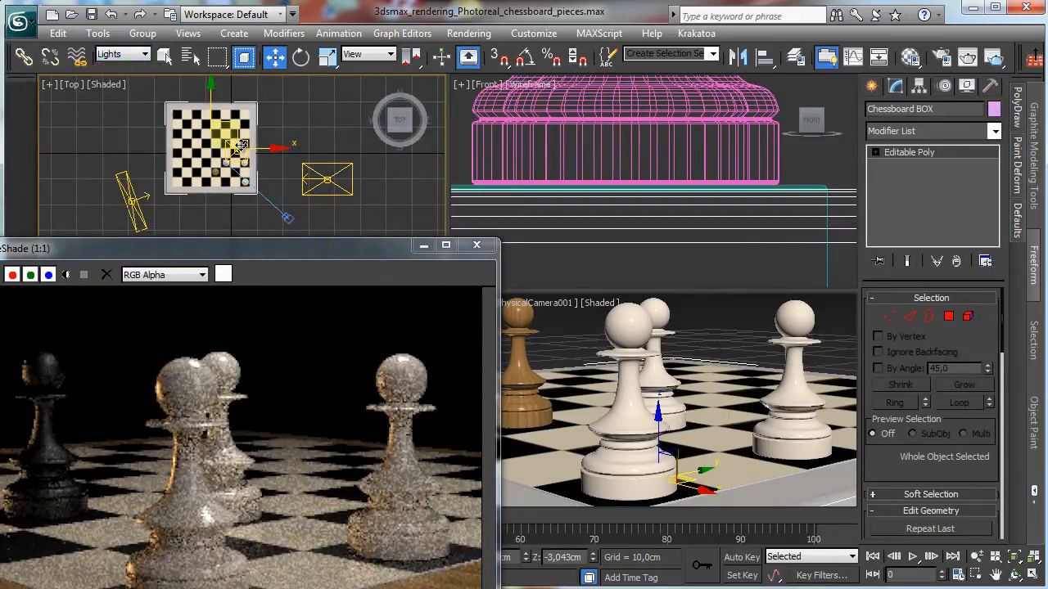
pyautogui.click(327, 180)
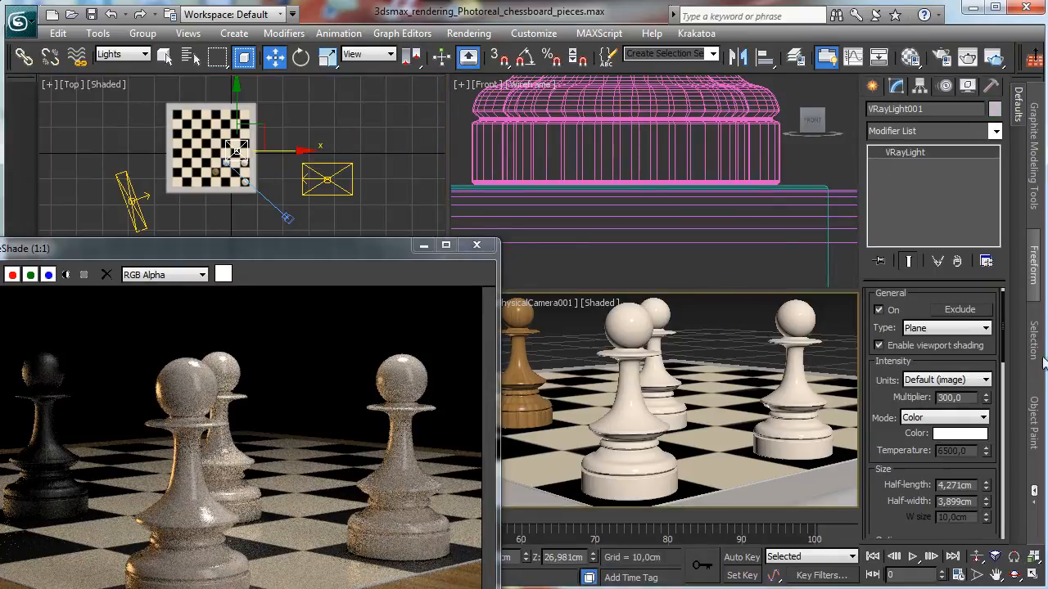
pyautogui.click(879, 311)
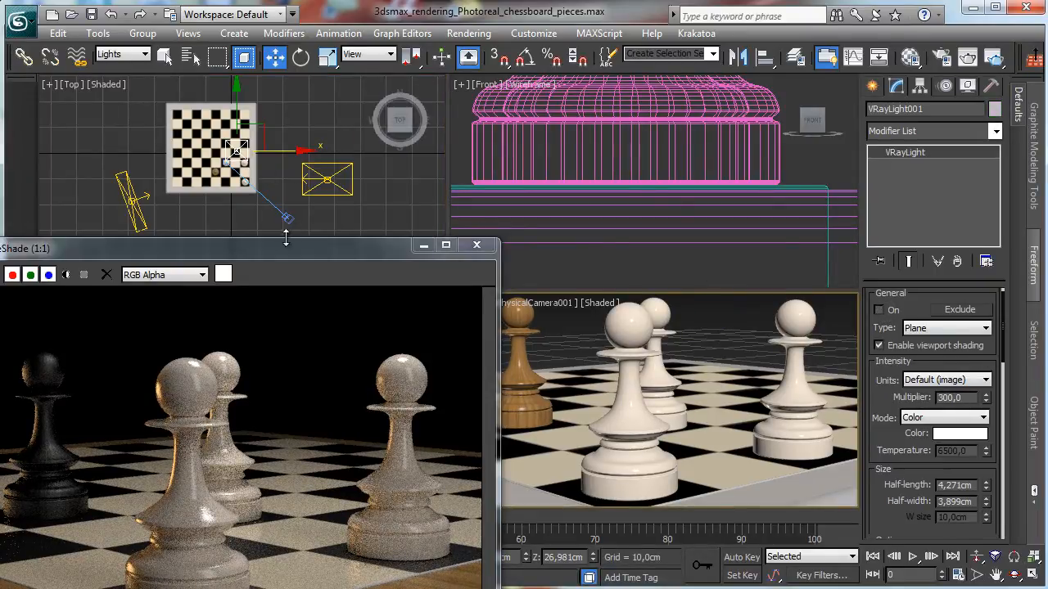
pyautogui.moveTo(291, 249); pyautogui.dragTo(295, 120)
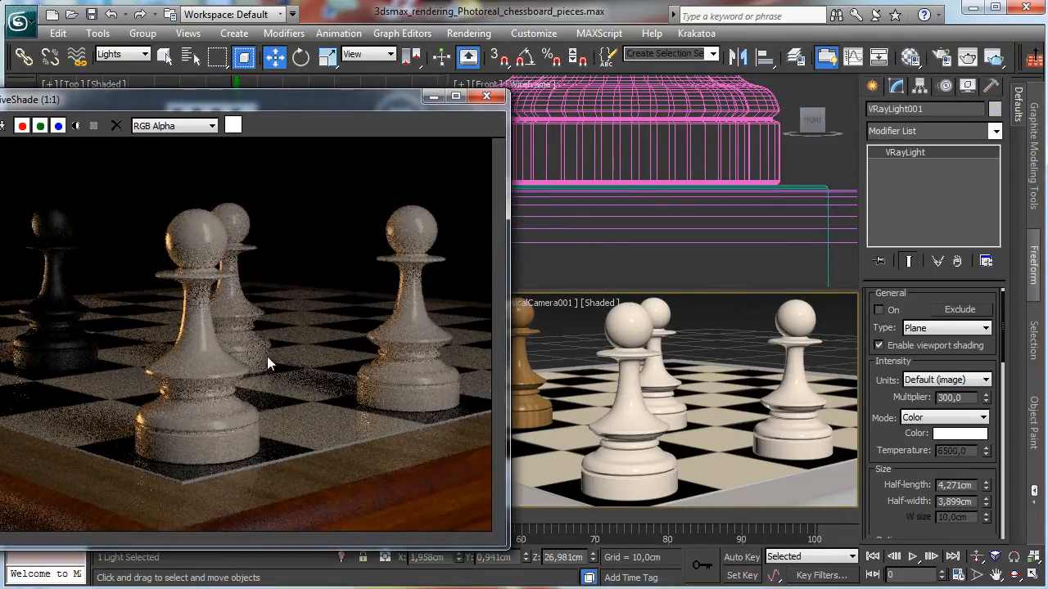
# Set the intensity multiplier of the plane light beside the chessboard to 75.
pyautogui.moveTo(328, 100); pyautogui.dragTo(277, 270)
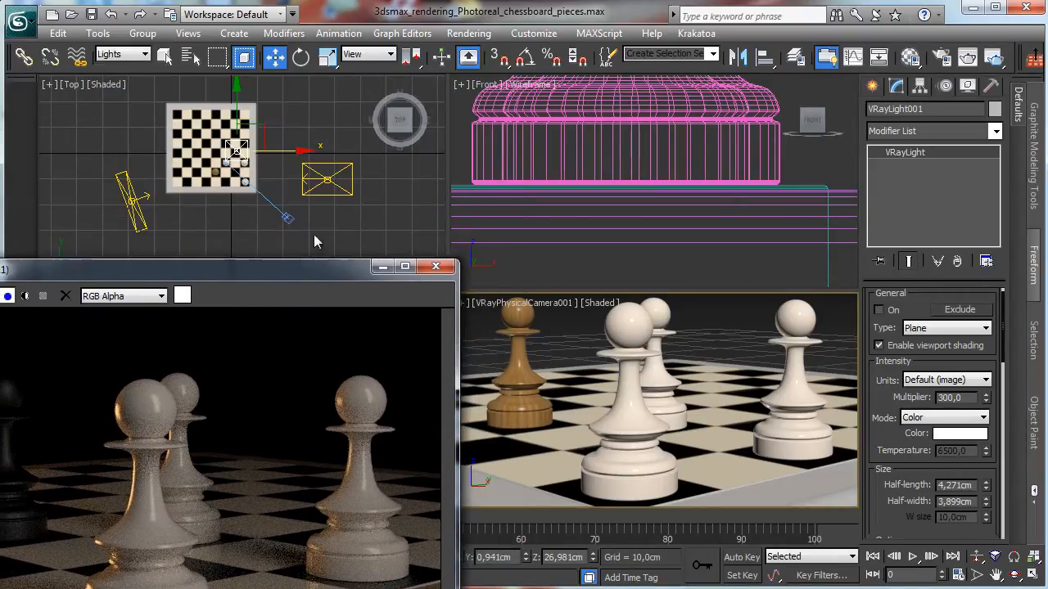
pyautogui.click(328, 179)
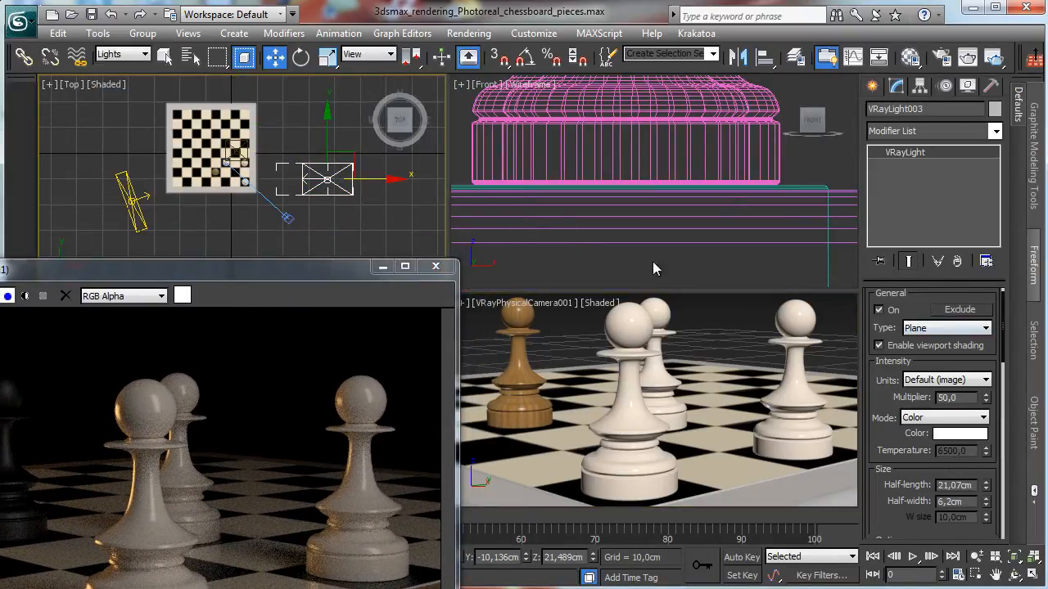
pyautogui.doubleClick(957, 398)
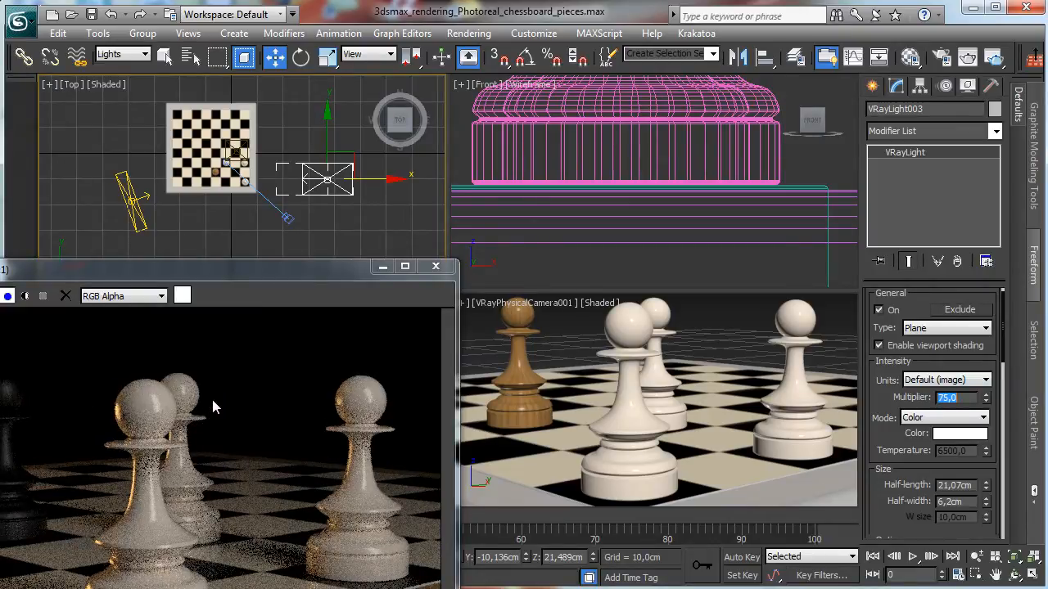
# Rotate the light above the chessboard, move it toward the board's centre to Y 7.252 cm and switch it on.
pyautogui.click(235, 150)
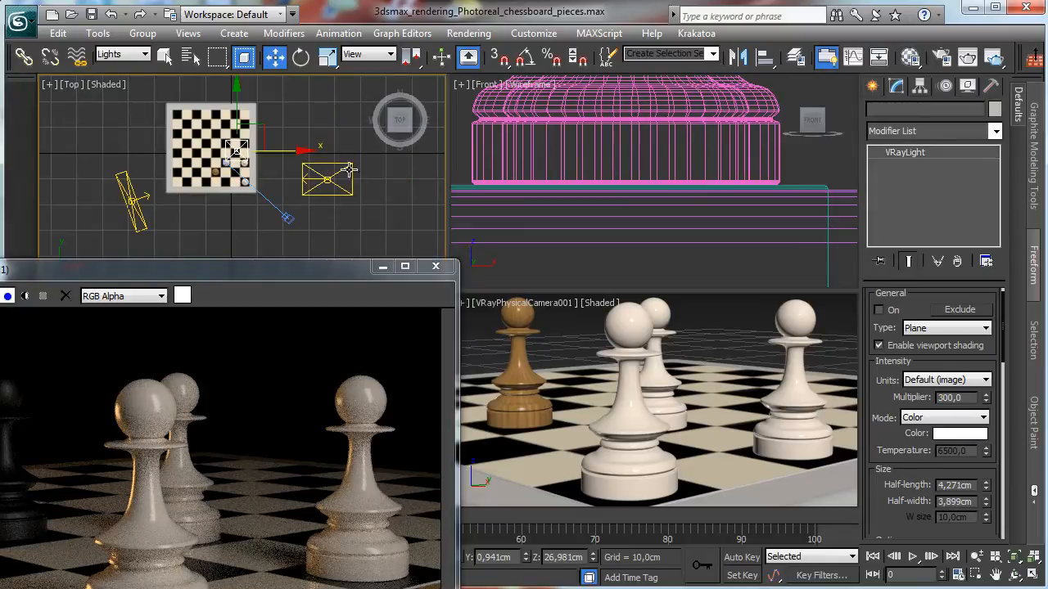
pyautogui.click(296, 62)
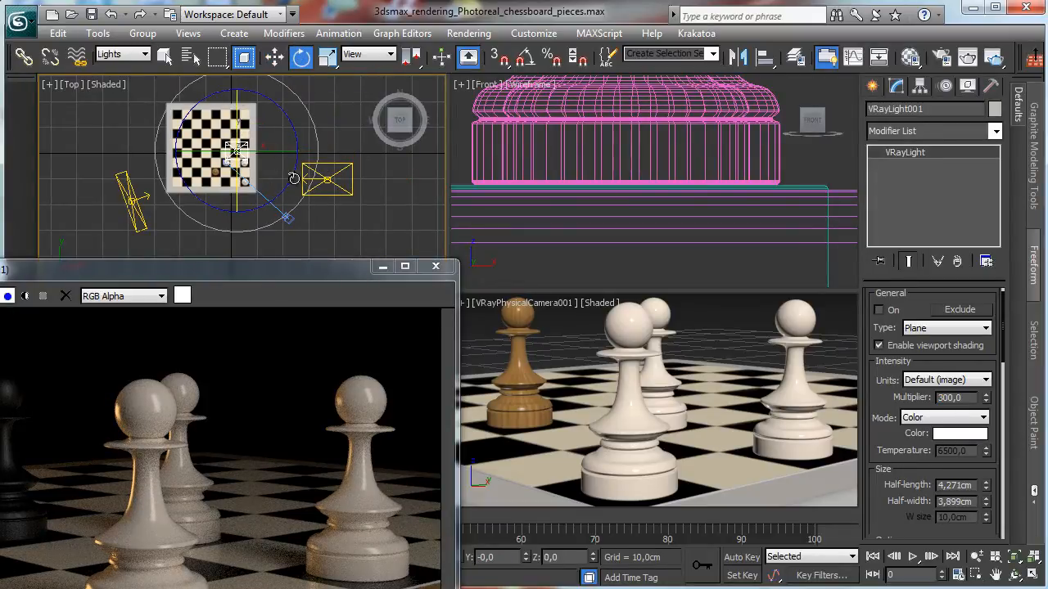
pyautogui.moveTo(292, 179); pyautogui.dragTo(239, 110)
pyautogui.click(275, 55)
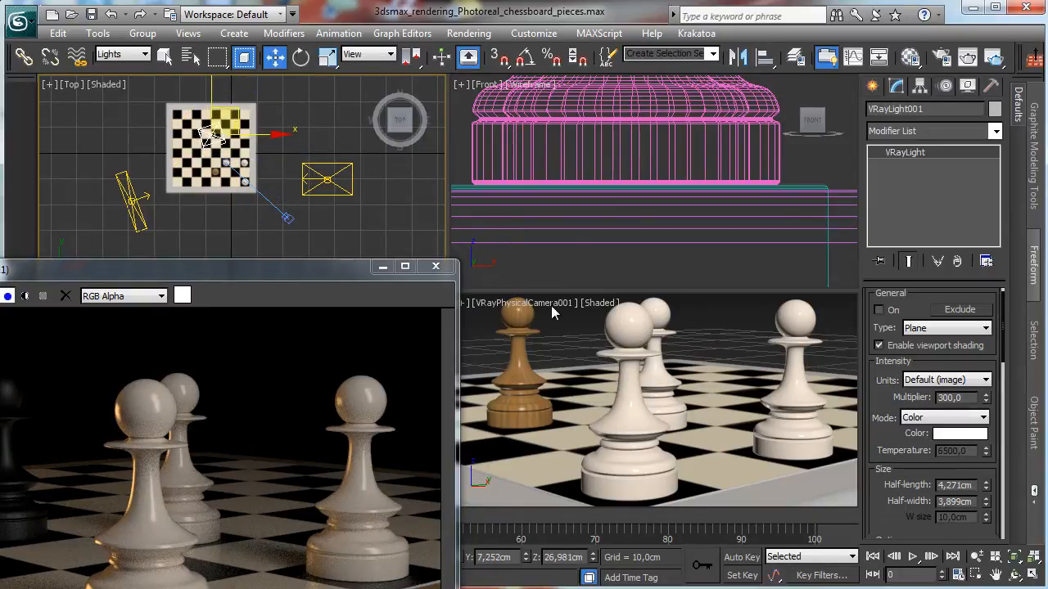
pyautogui.click(879, 310)
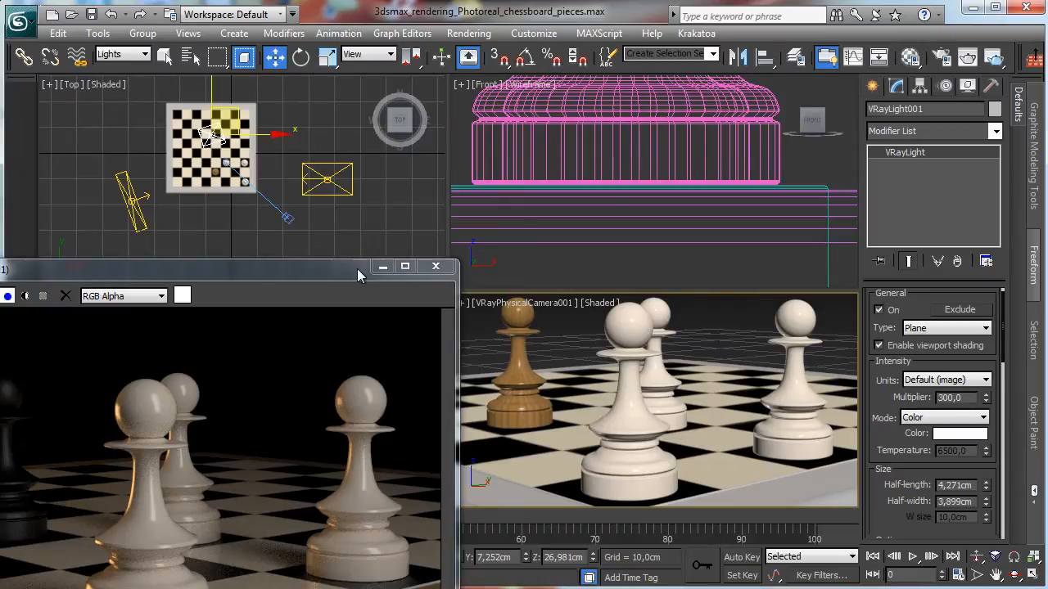
# Change the colour of the light above the chessboard to a muted blue with RGB 19, 40, 64.
pyautogui.moveTo(357, 268); pyautogui.dragTo(442, 74)
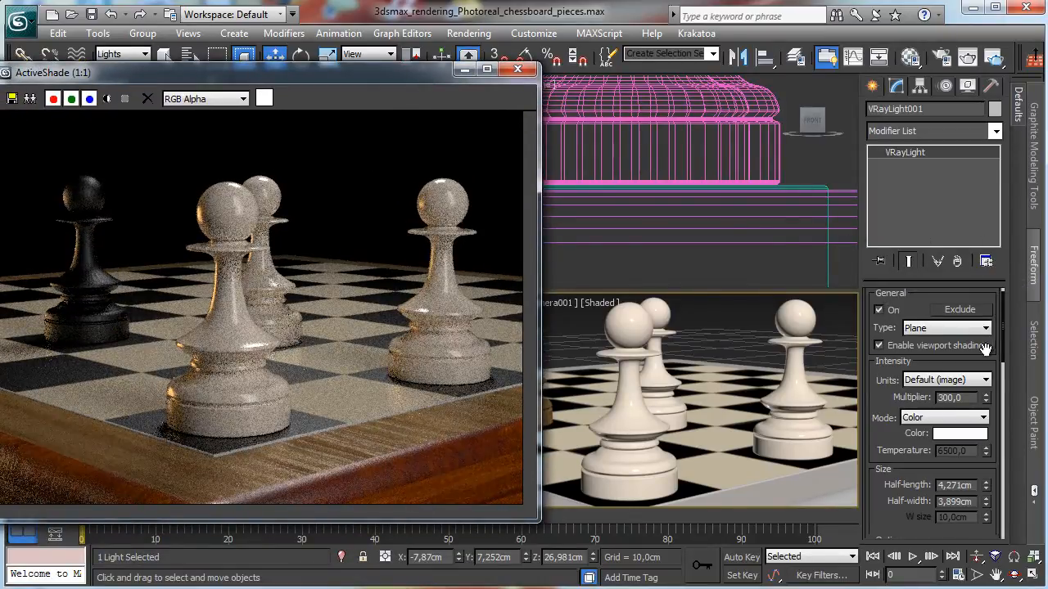
pyautogui.click(958, 434)
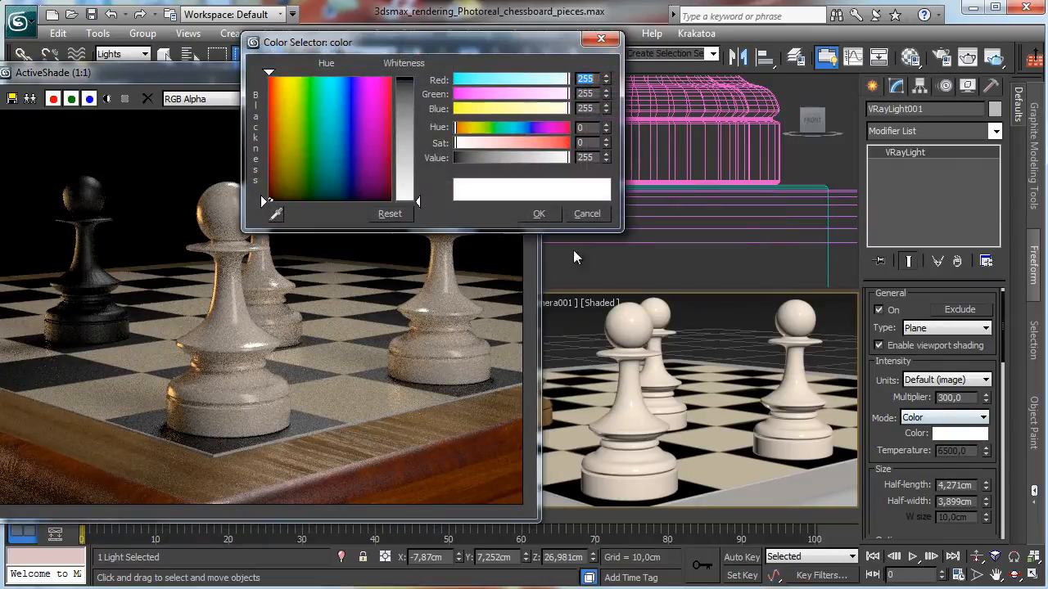
pyautogui.click(342, 179)
pyautogui.click(415, 88)
pyautogui.moveTo(484, 156); pyautogui.dragTo(472, 157)
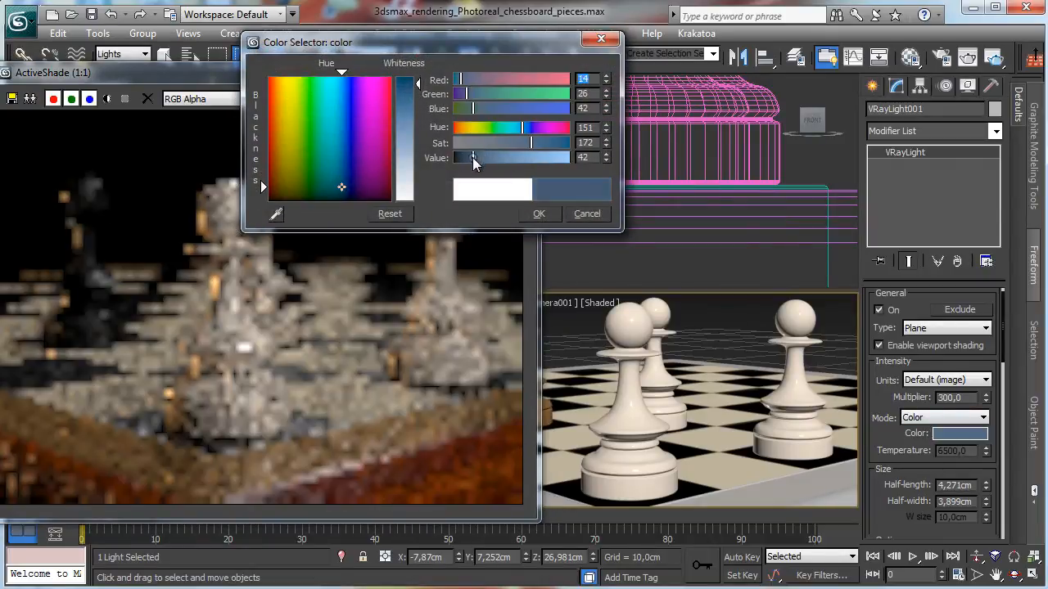
pyautogui.moveTo(380, 42); pyautogui.dragTo(741, 36)
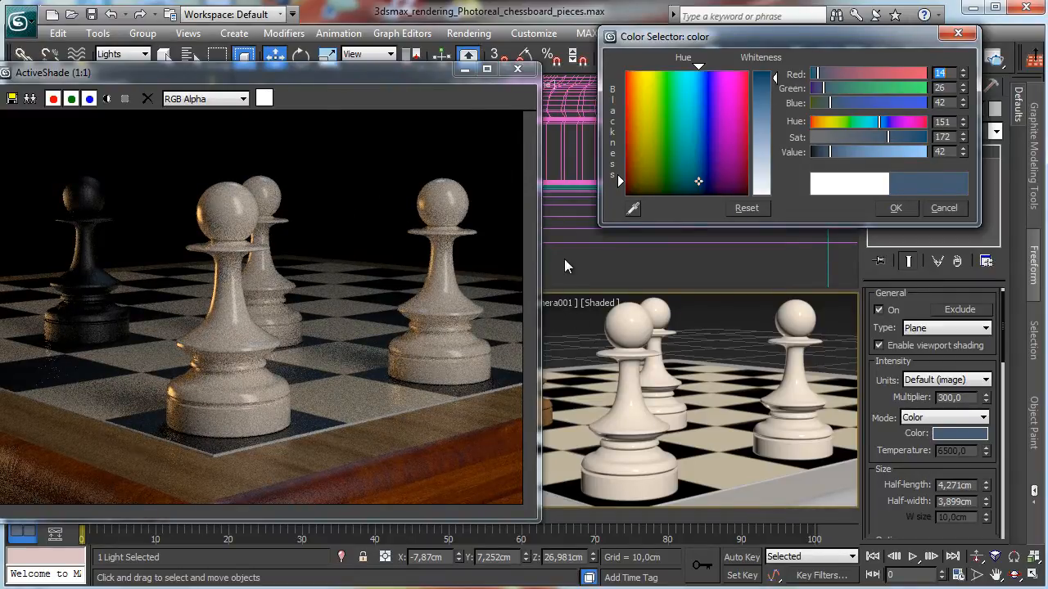
pyautogui.click(836, 102)
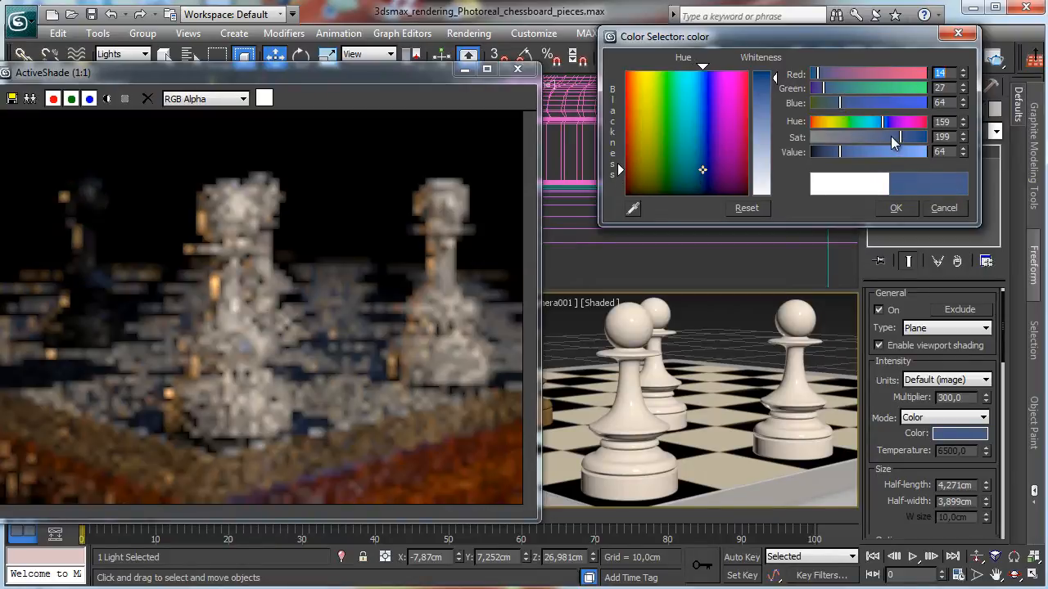
pyautogui.click(892, 137)
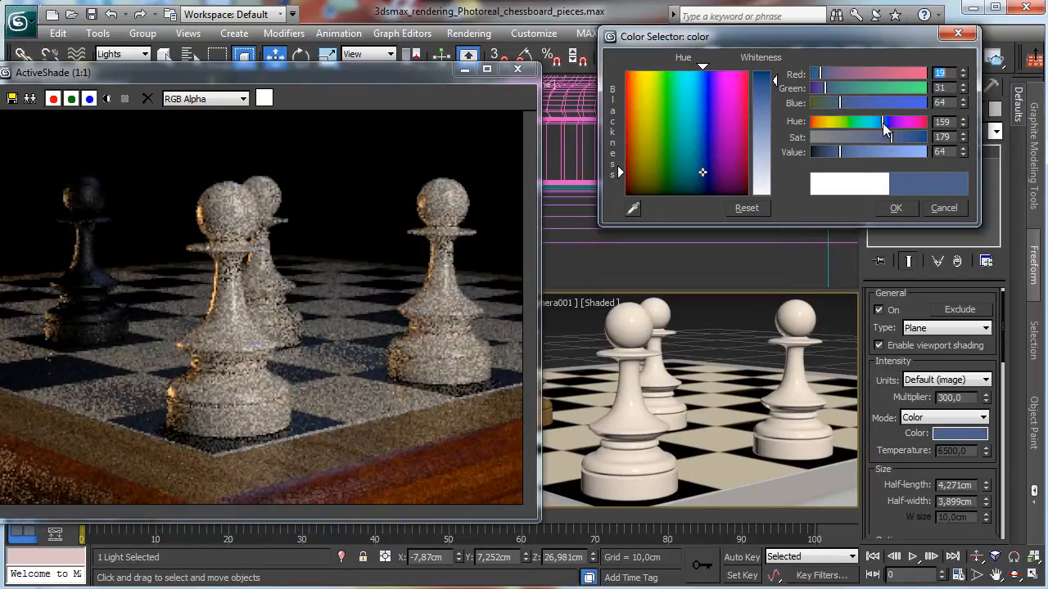
pyautogui.moveTo(884, 128); pyautogui.dragTo(880, 129)
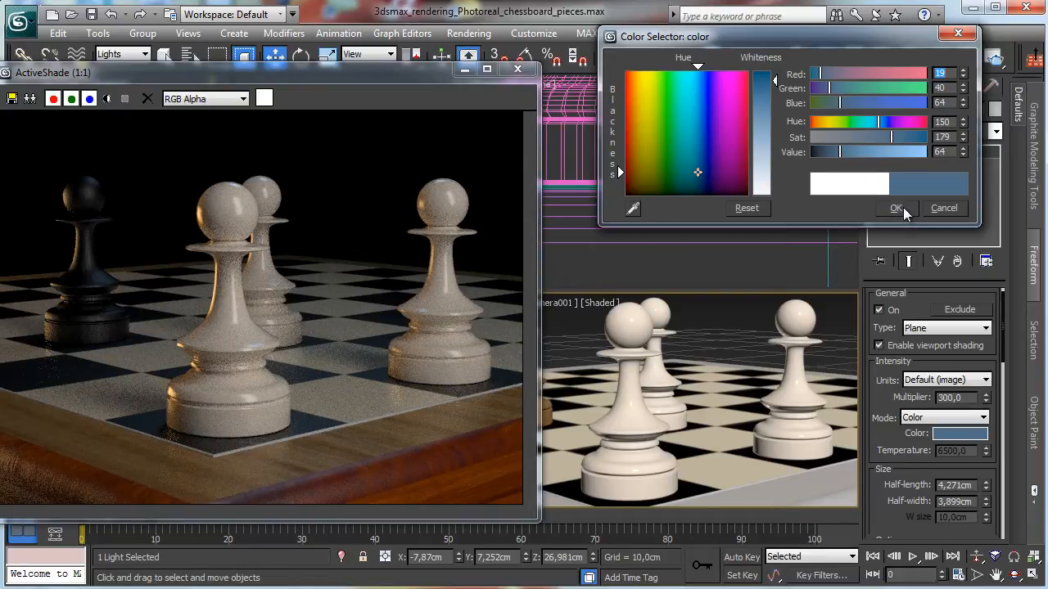
pyautogui.click(896, 208)
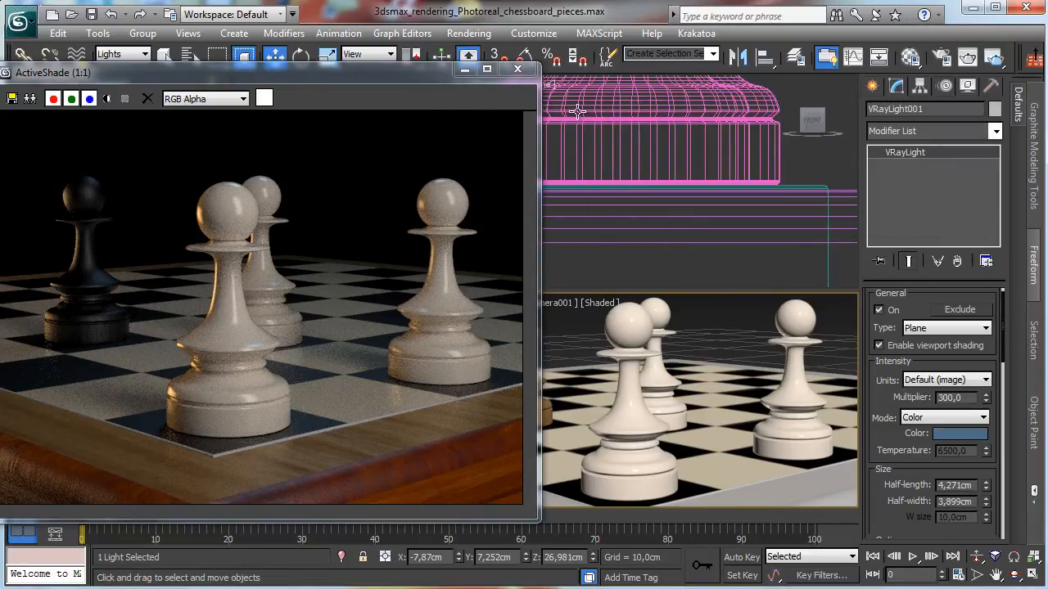
# Rotate the white plane light beside the chessboard and move it to about X 33.614 cm, Y -1.56 cm.
pyautogui.moveTo(391, 75); pyautogui.dragTo(358, 256)
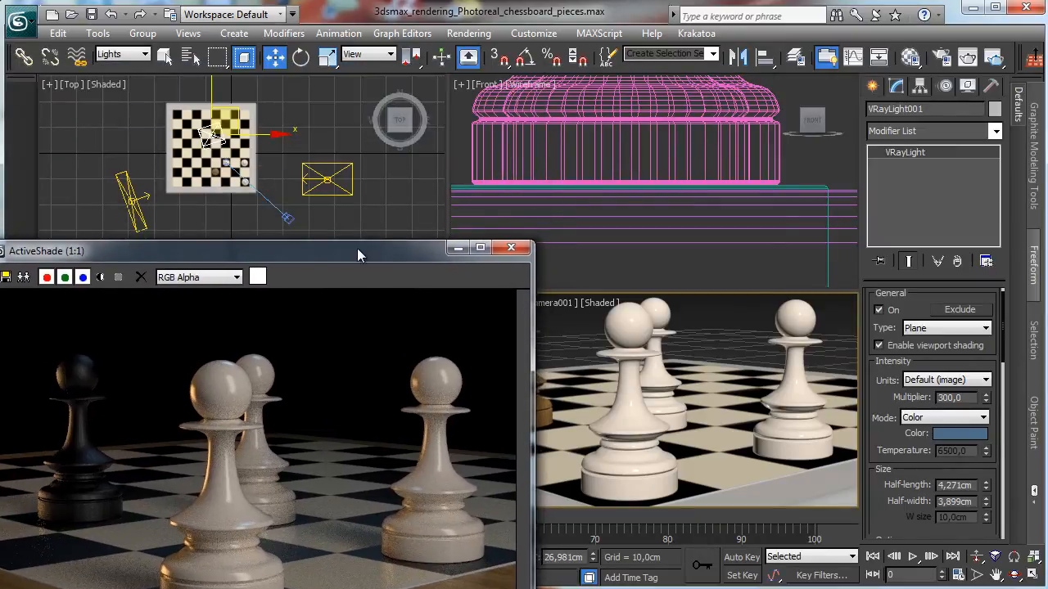
pyautogui.click(336, 182)
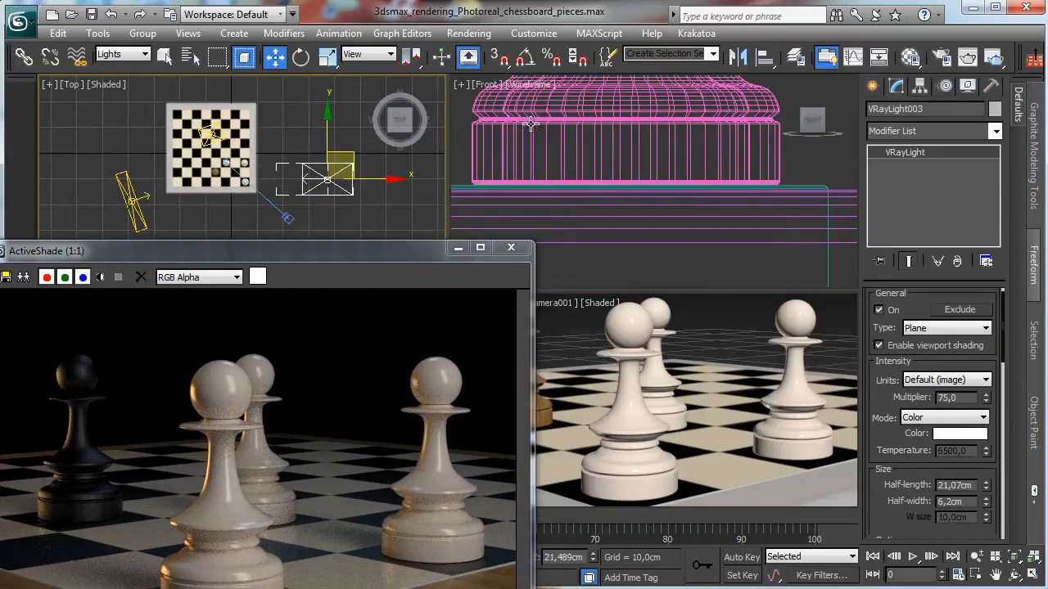
pyautogui.click(300, 56)
pyautogui.moveTo(372, 219); pyautogui.dragTo(360, 232)
pyautogui.press('w')
pyautogui.moveTo(362, 166); pyautogui.dragTo(352, 143)
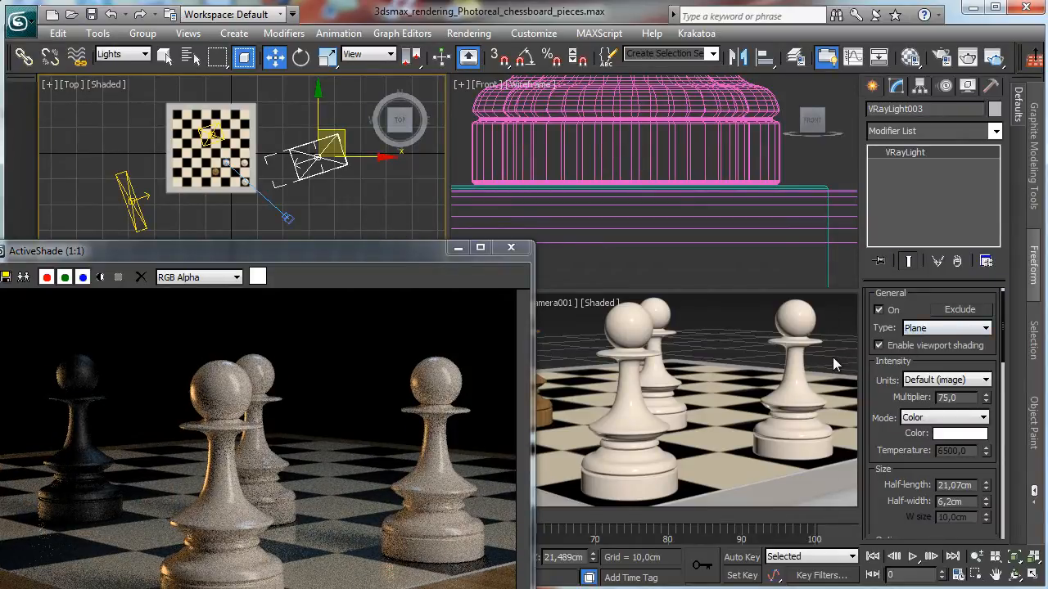
# Try an intensity multiplier of 120 on the rotated plane light and check it in the full ActiveShade preview.
pyautogui.doubleClick(956, 398)
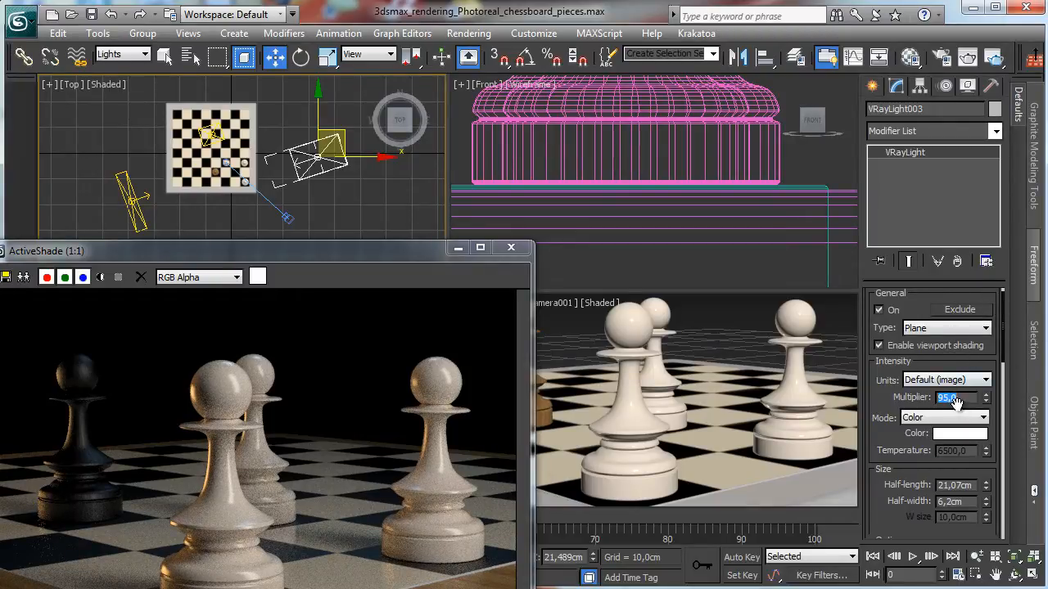
pyautogui.write('20')
pyautogui.press('Return')
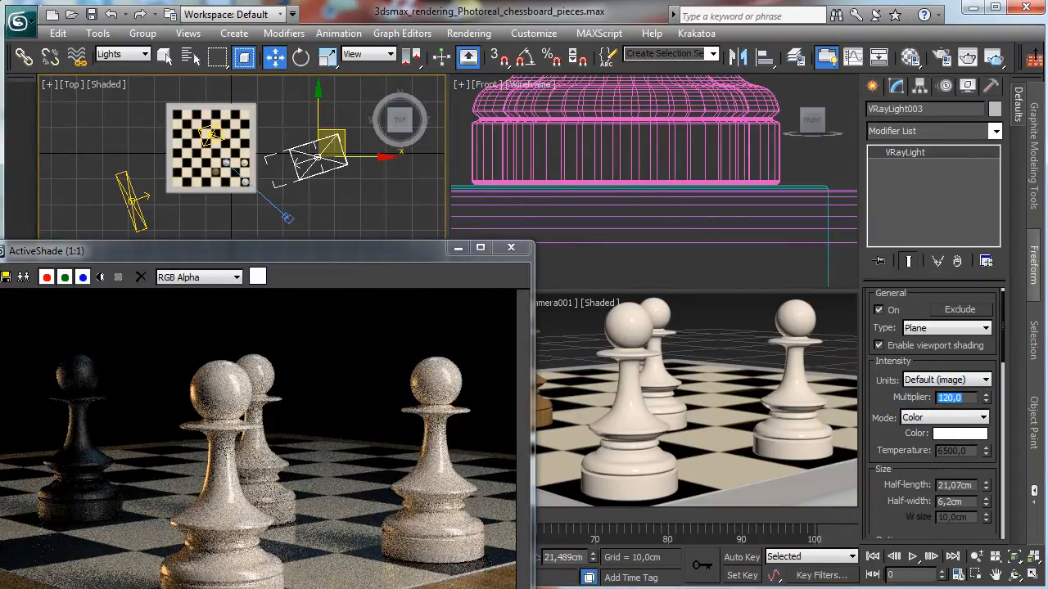
pyautogui.moveTo(267, 255); pyautogui.dragTo(293, 92)
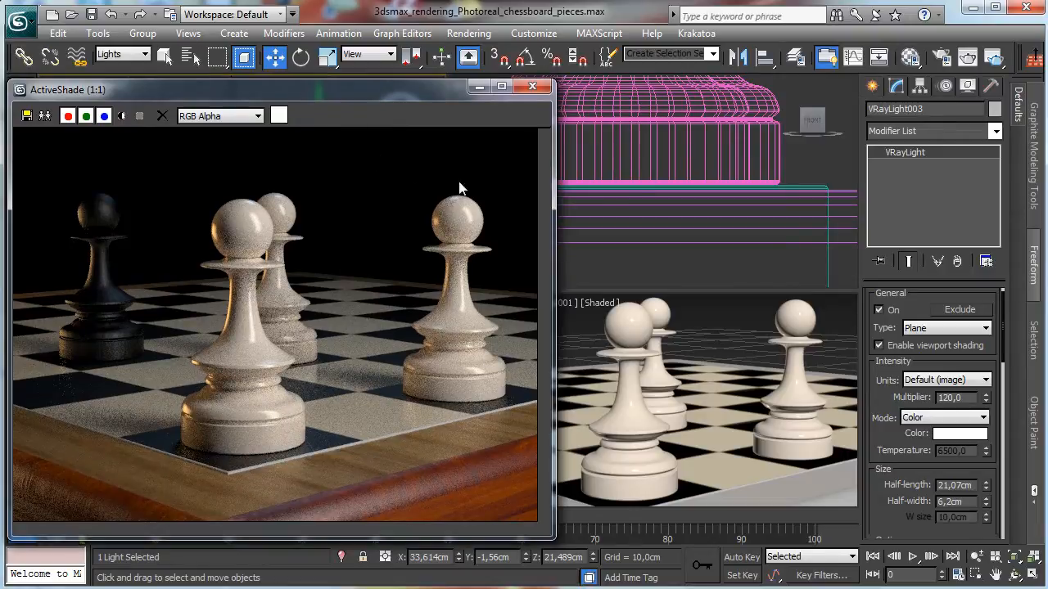
# Set the plane light's sampling subdivisions to 16 and its intensity multiplier to 160.
pyautogui.moveTo(886, 458); pyautogui.dragTo(953, 241)
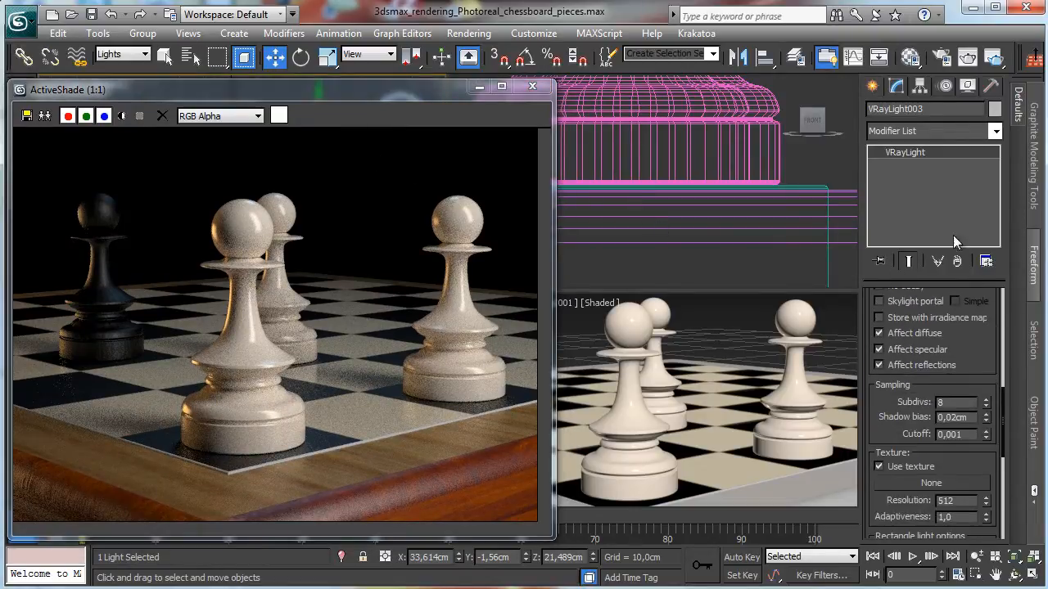
pyautogui.doubleClick(955, 403)
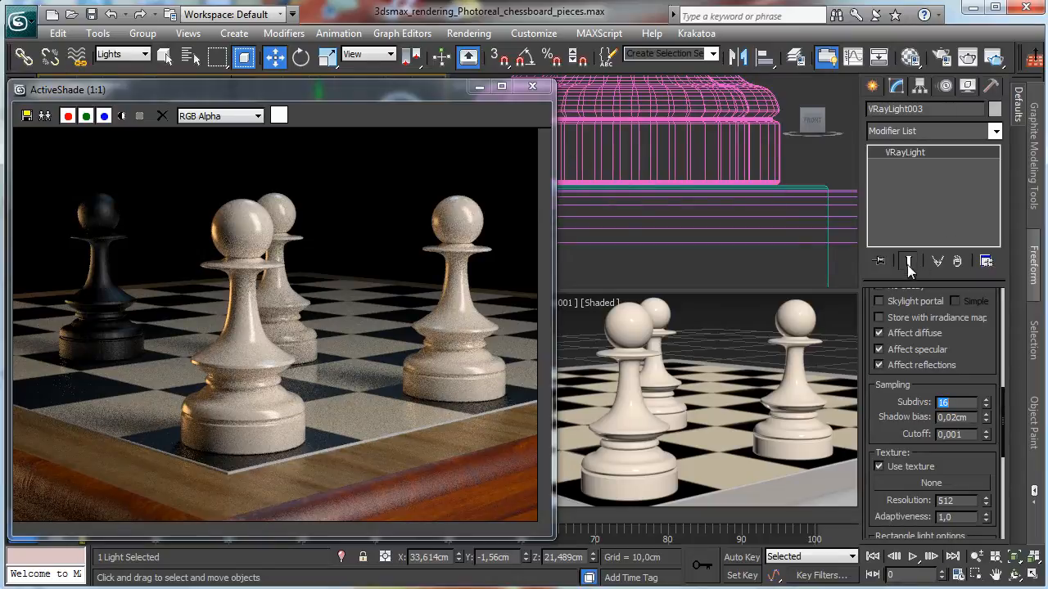
pyautogui.scroll(5, 978, 336)
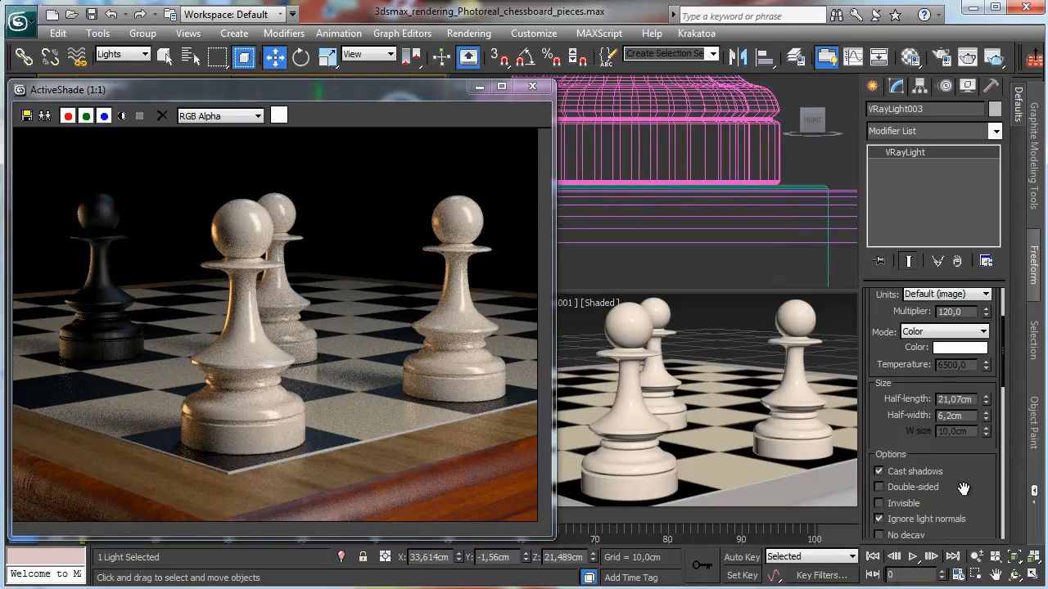
pyautogui.doubleClick(956, 312)
pyautogui.write('160')
pyautogui.press('Return')
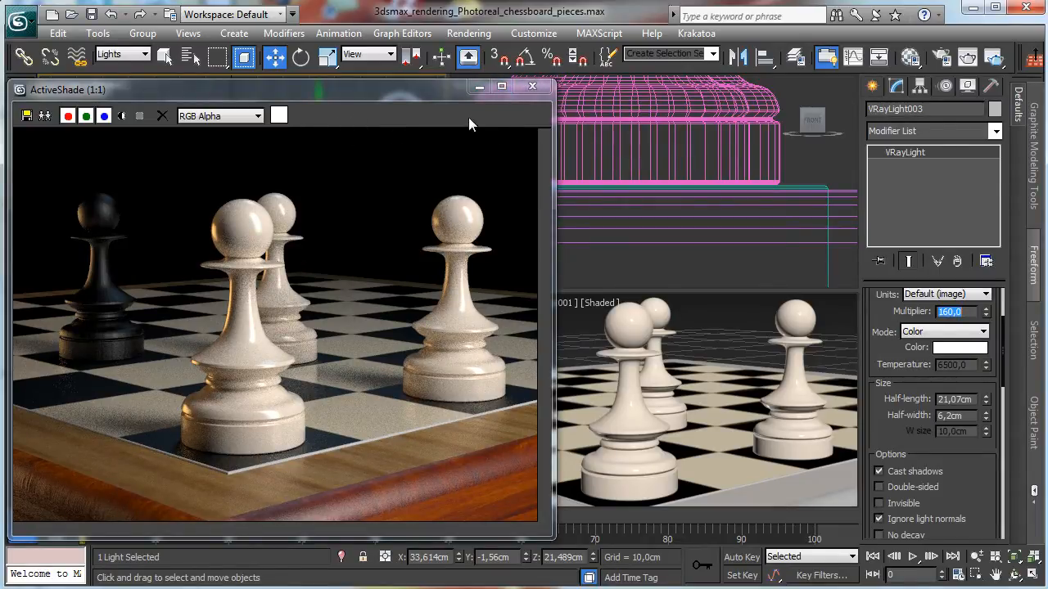
# Deselect the light, review the ActiveShade preview and set the selection filter back to All.
pyautogui.click(479, 87)
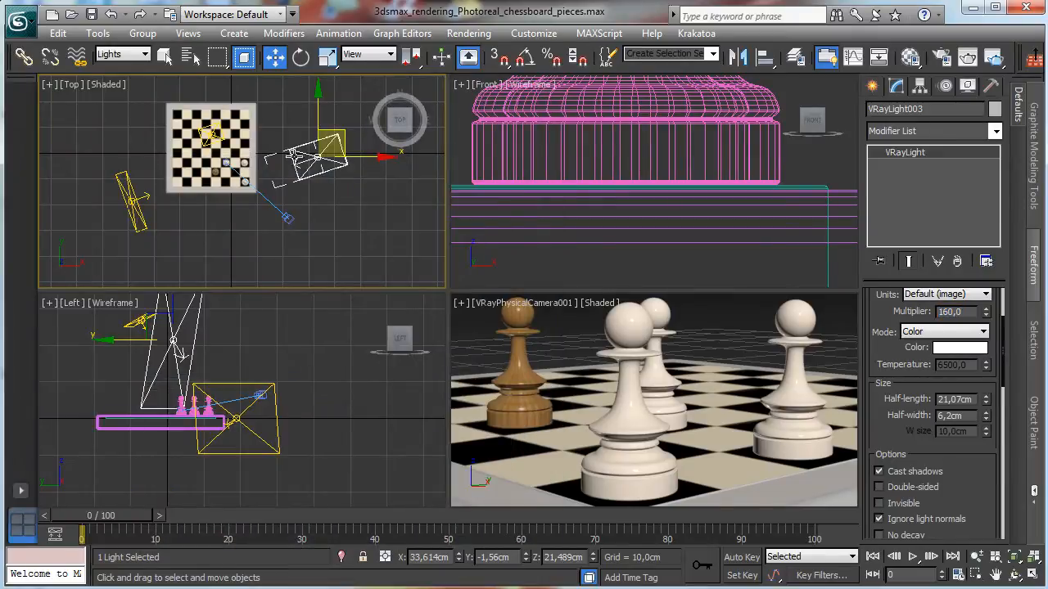
pyautogui.click(530, 389)
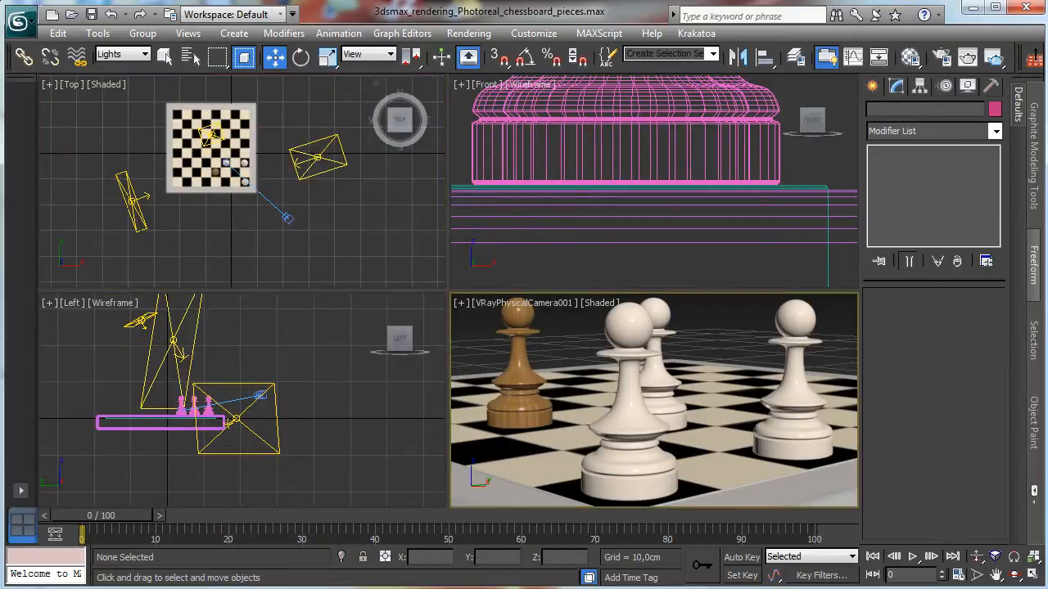
pyautogui.click(348, 528)
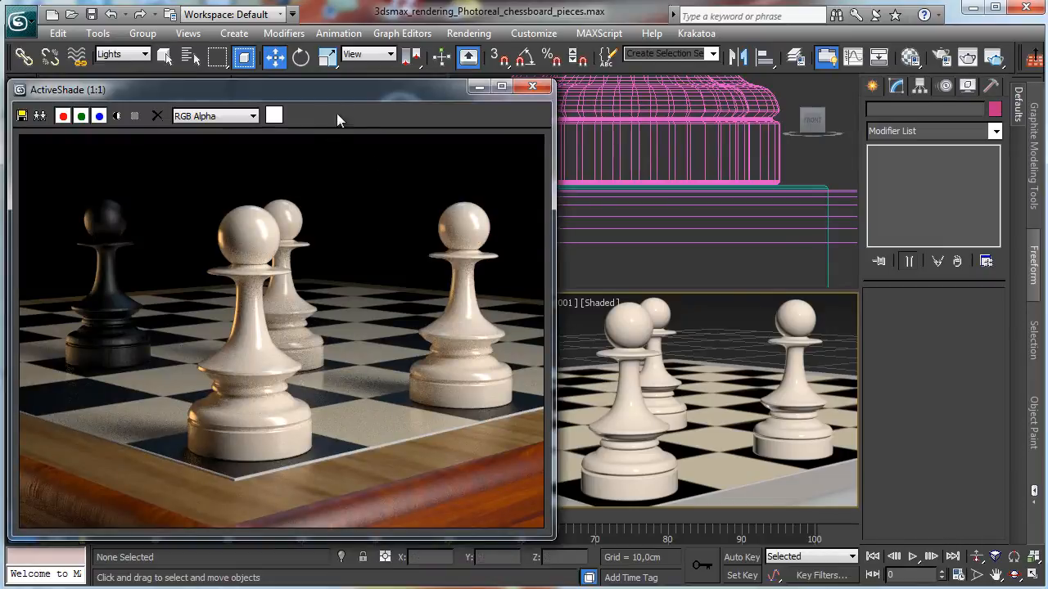
pyautogui.moveTo(337, 89); pyautogui.dragTo(293, 338)
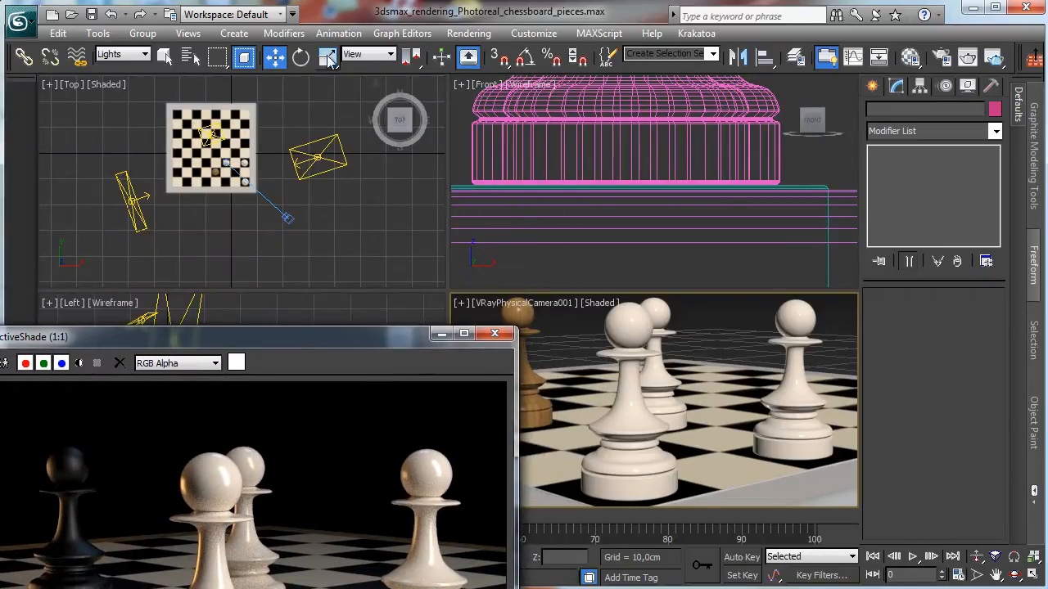
pyautogui.click(123, 55)
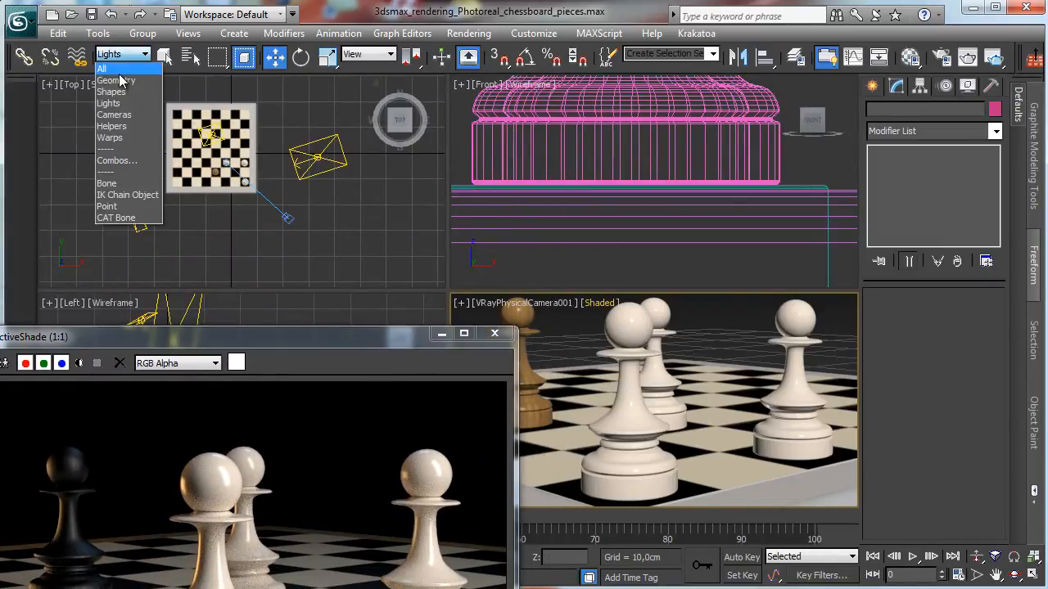
pyautogui.click(118, 72)
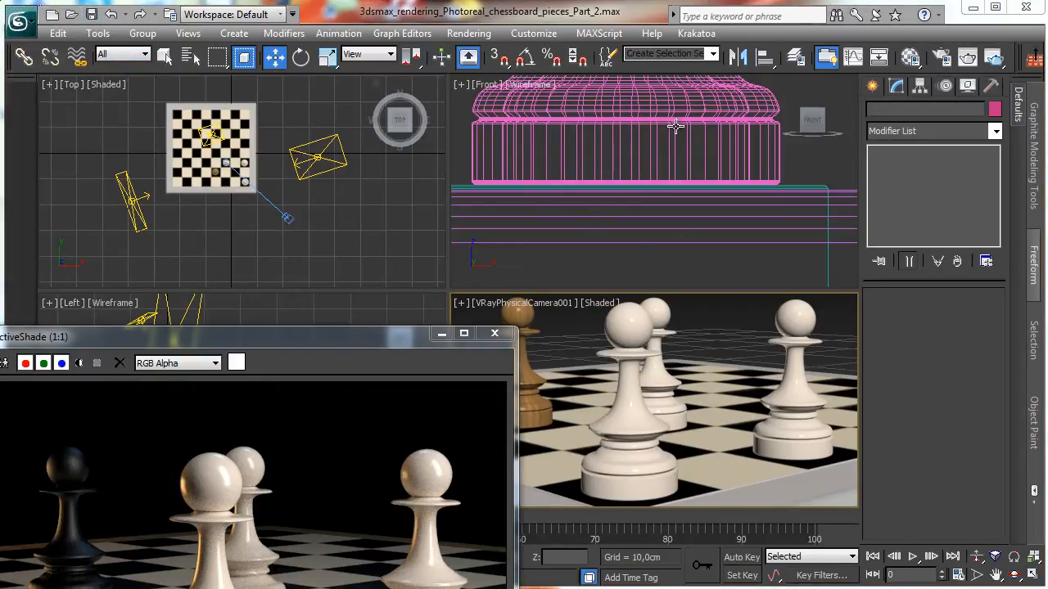
# Isolate the front white pawn and frame it in a maximized front view with the render preview out of the way.
pyautogui.click(629, 169)
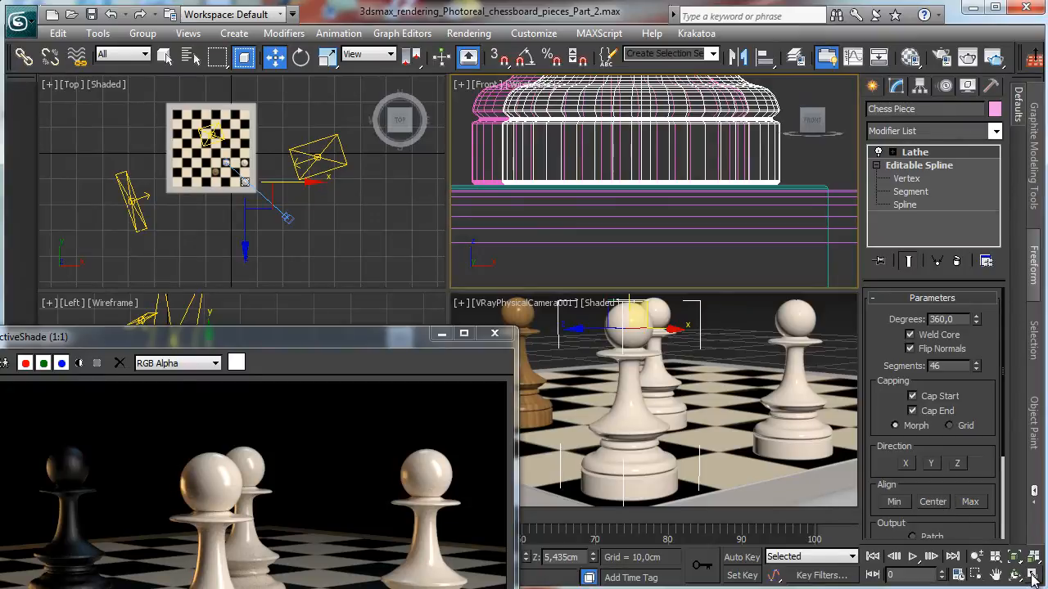
pyautogui.click(1014, 557)
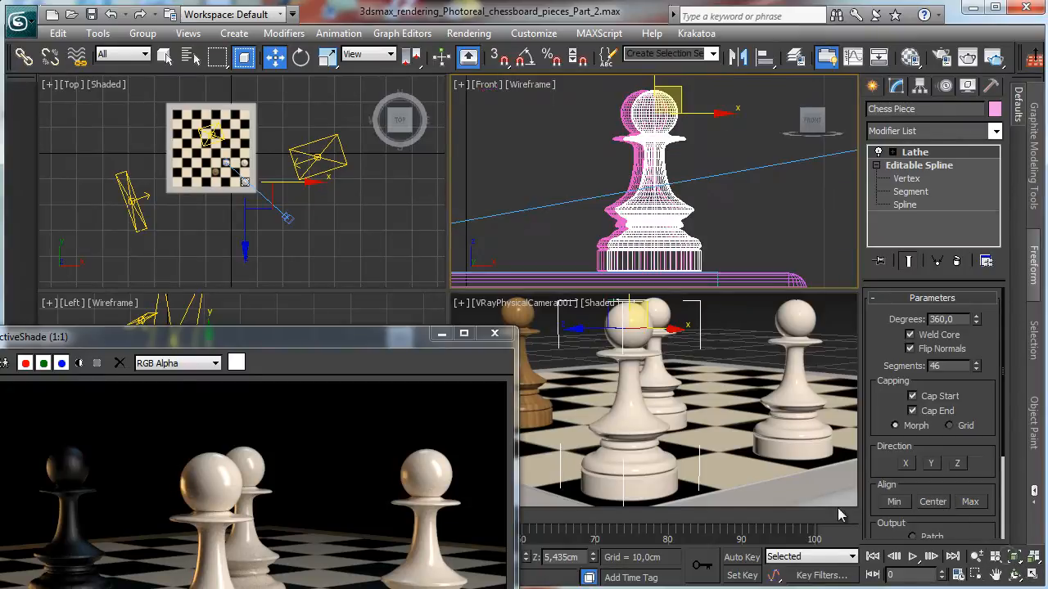
pyautogui.click(442, 334)
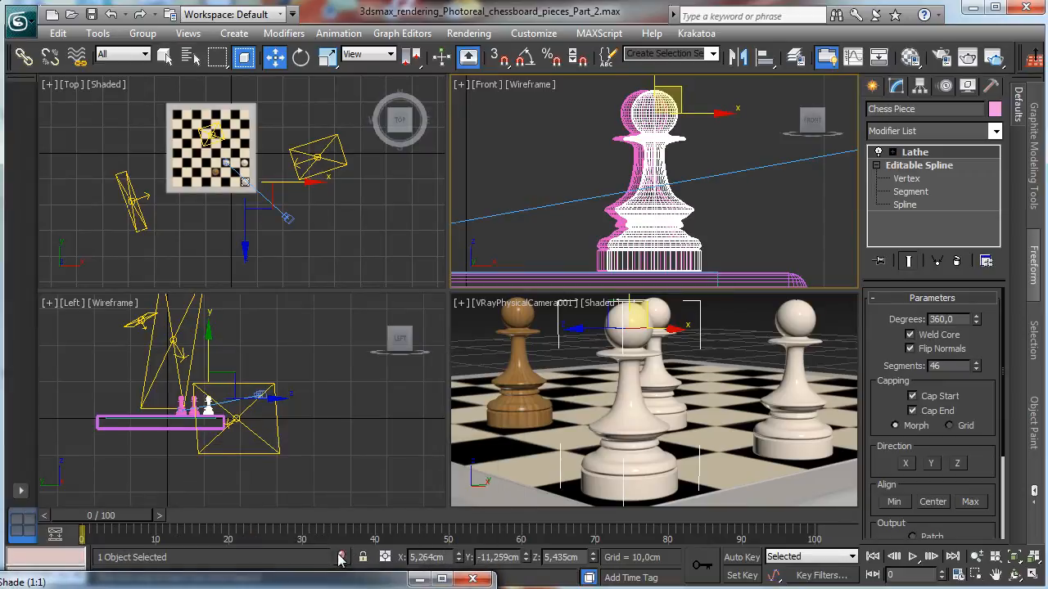
pyautogui.click(342, 556)
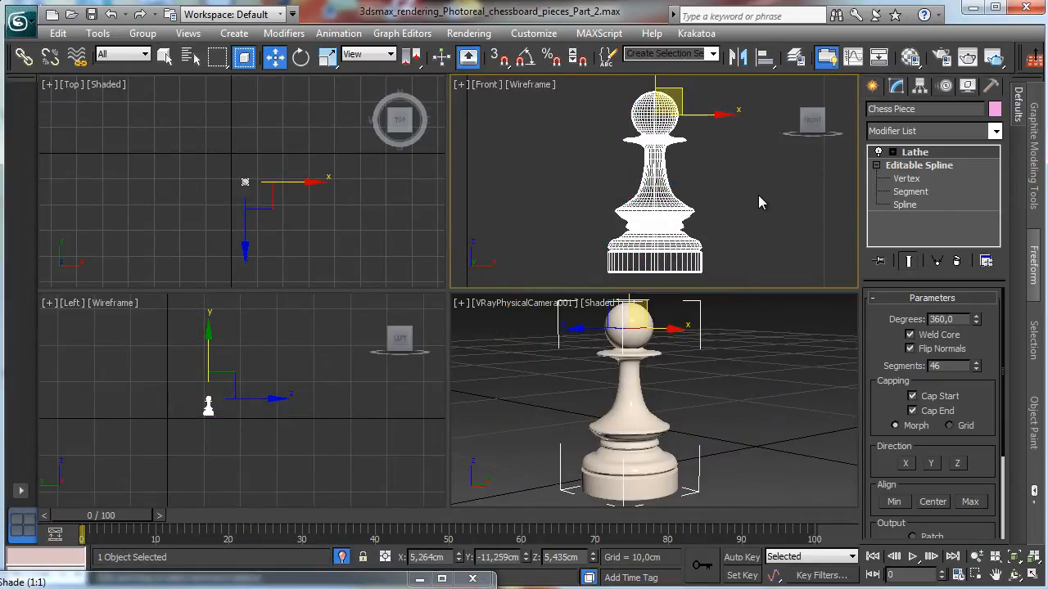
pyautogui.press('e')
pyautogui.hotkey('alt', 'w')
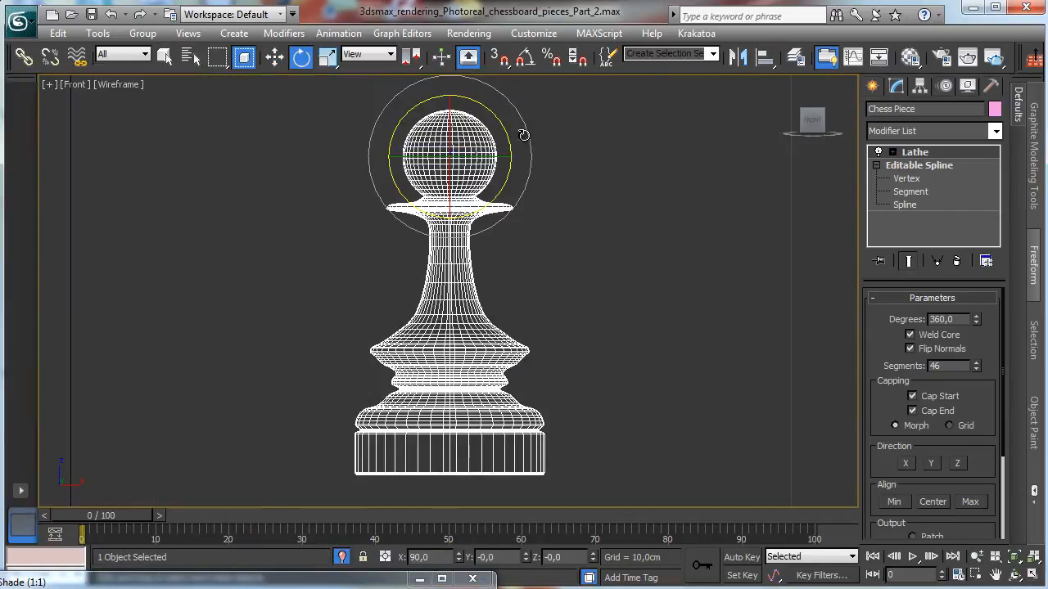
# Clone the isolated pawn as one independent copy along the X axis to about X 8.665 cm.
pyautogui.click(274, 56)
pyautogui.keyDown('shift'); pyautogui.moveTo(496, 159); pyautogui.dragTo(743, 165); pyautogui.keyUp('shift')
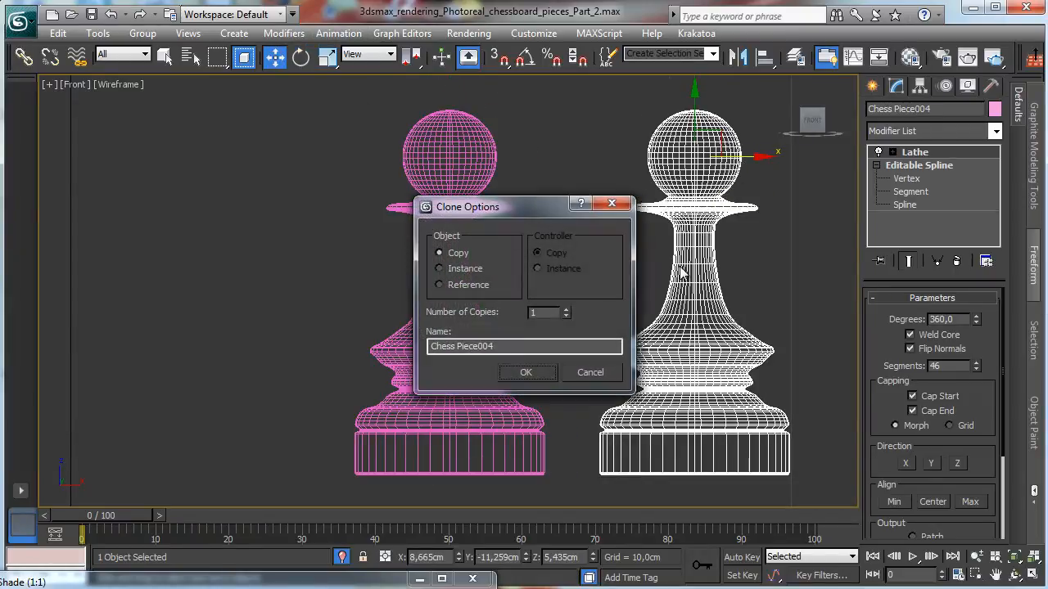
pyautogui.click(525, 372)
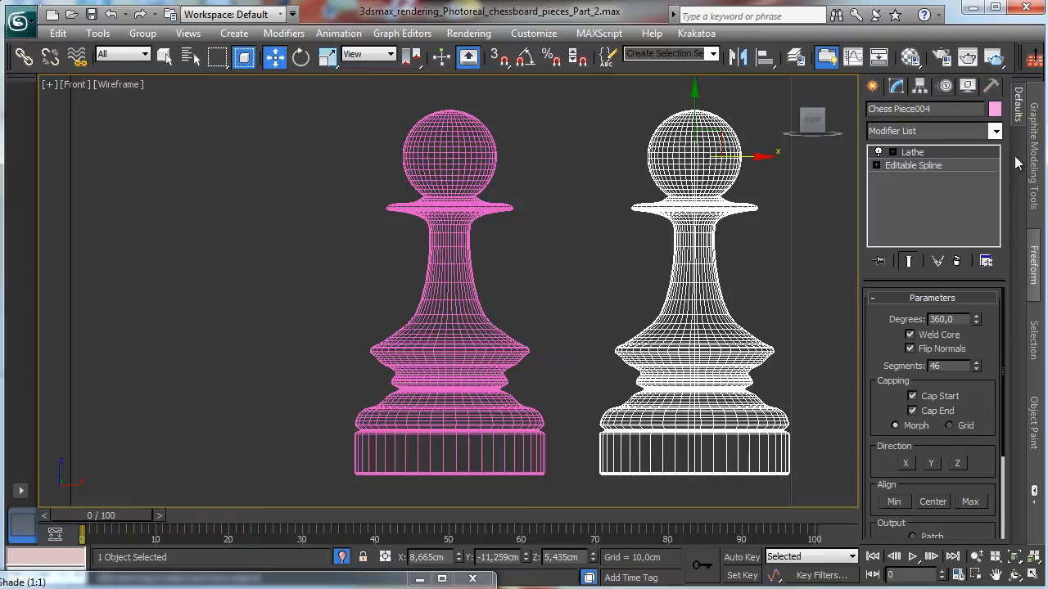
# Switch off the copied pawn's Lathe modifier and shift the head and collar vertices of its profile spline outward along X.
pyautogui.click(880, 154)
pyautogui.click(876, 166)
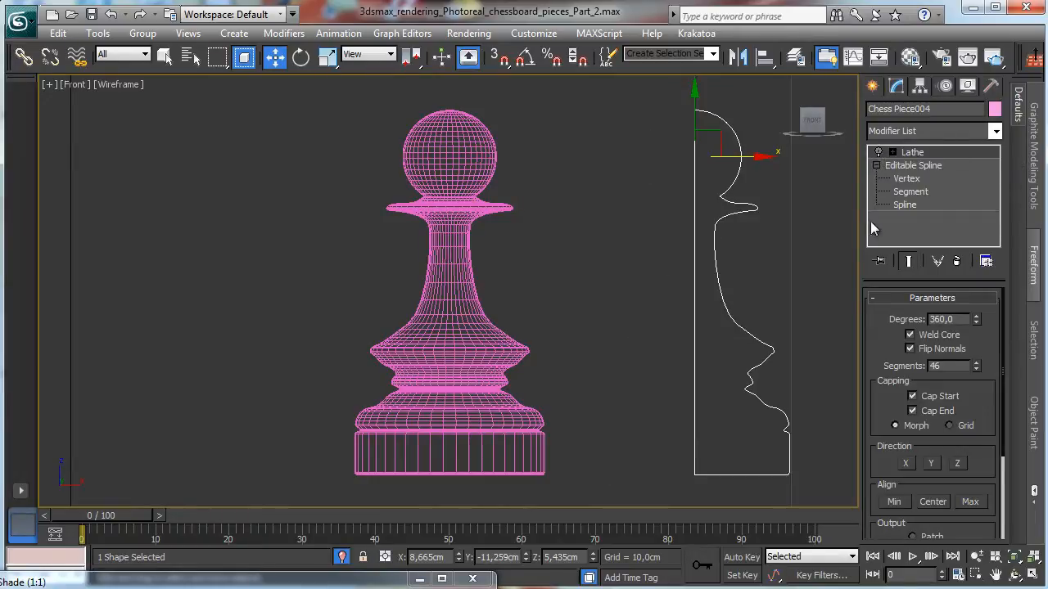
pyautogui.click(907, 180)
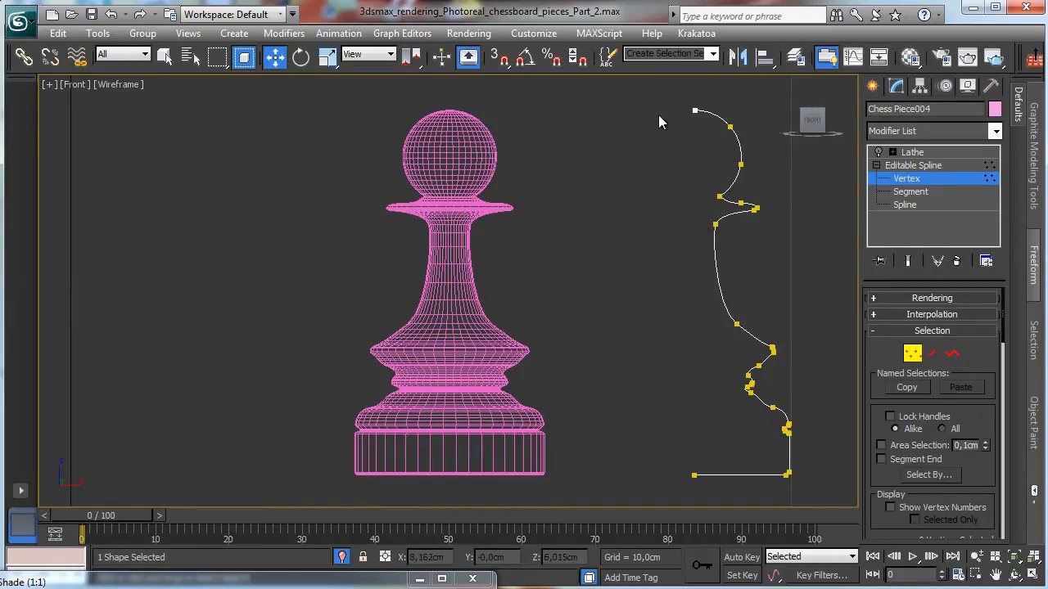
pyautogui.moveTo(801, 271); pyautogui.dragTo(795, 261)
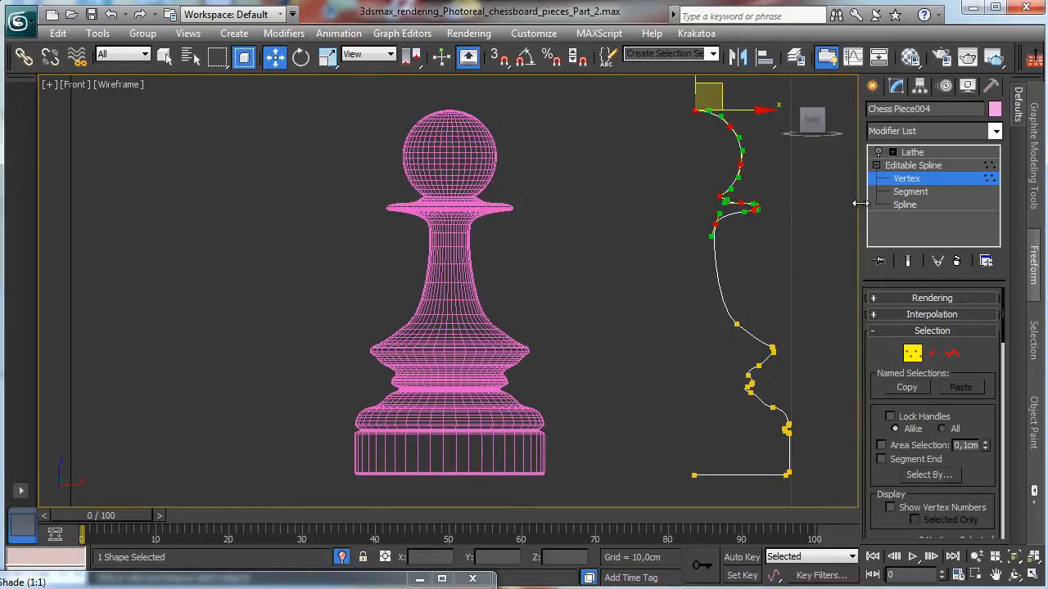
pyautogui.moveTo(749, 111); pyautogui.dragTo(784, 111)
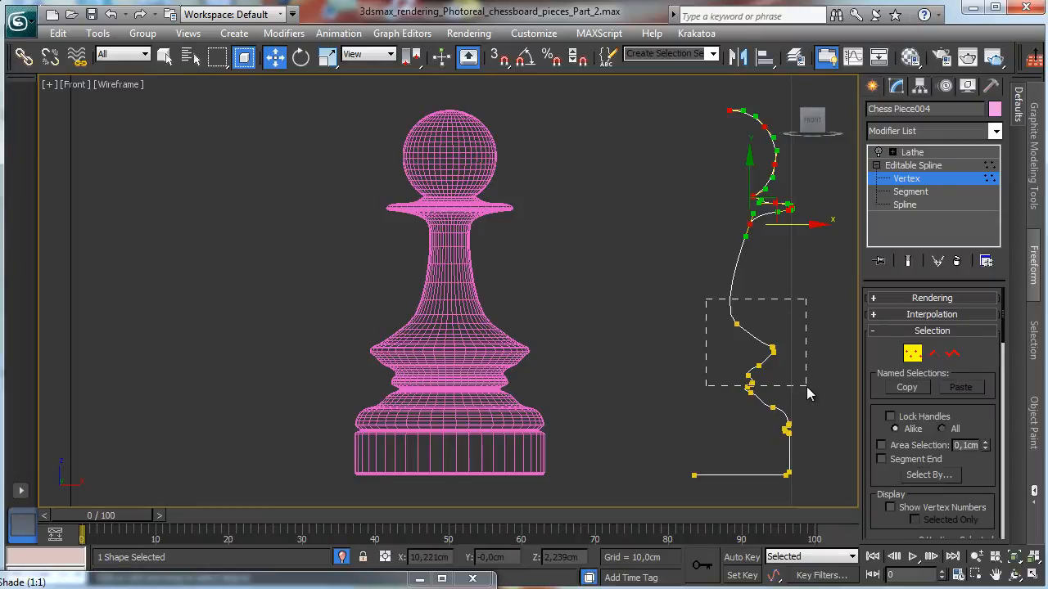
# Shift the copied piece's lower profile vertices, from the stem's foot to the base edge, outward along X and switch its Lathe modifier back on.
pyautogui.moveTo(819, 440); pyautogui.dragTo(836, 498)
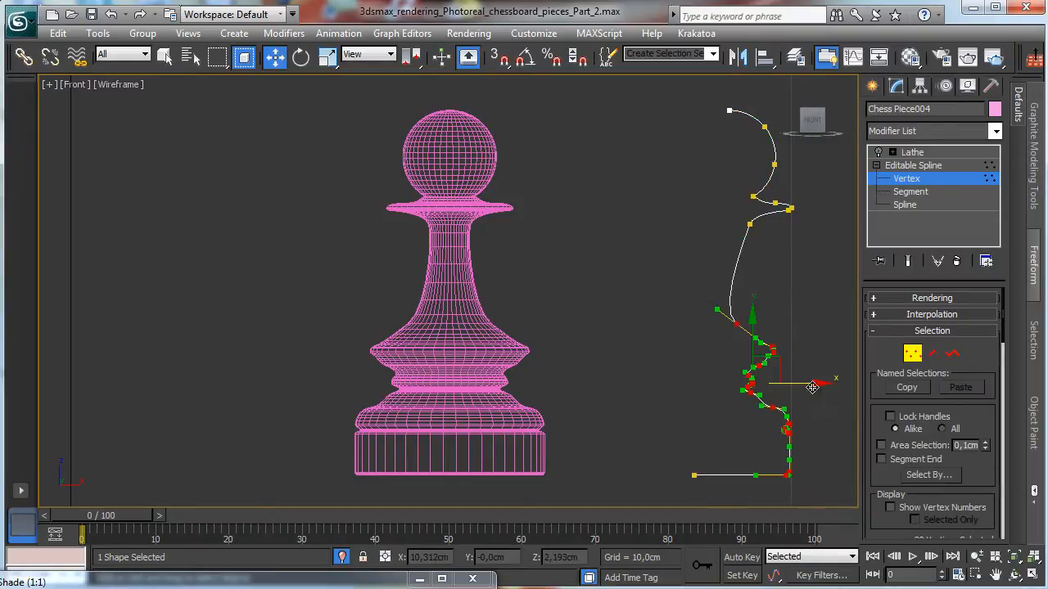
pyautogui.moveTo(804, 390); pyautogui.dragTo(822, 393)
pyautogui.click(907, 260)
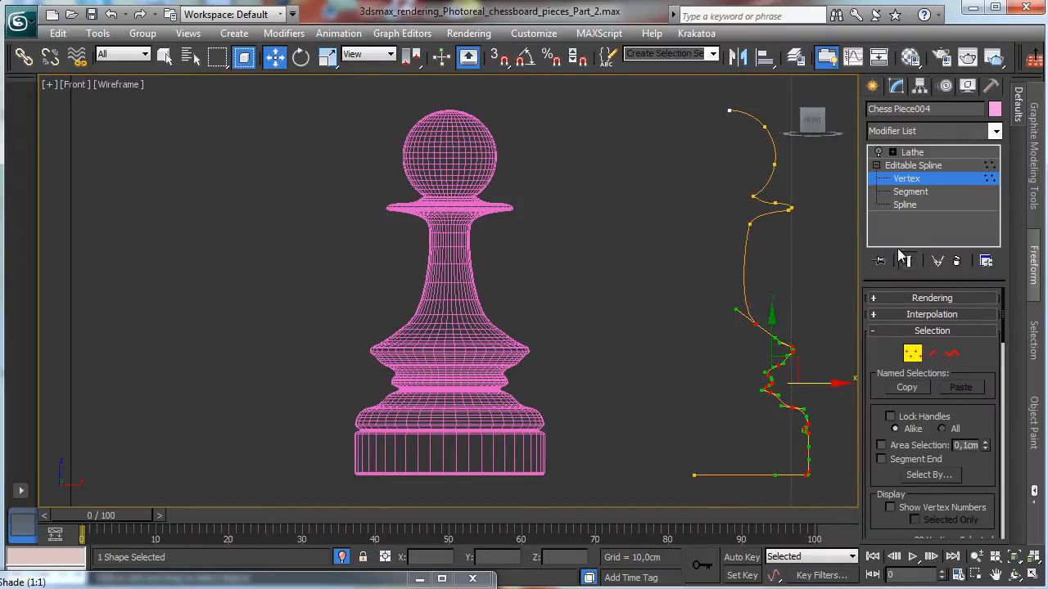
pyautogui.click(878, 153)
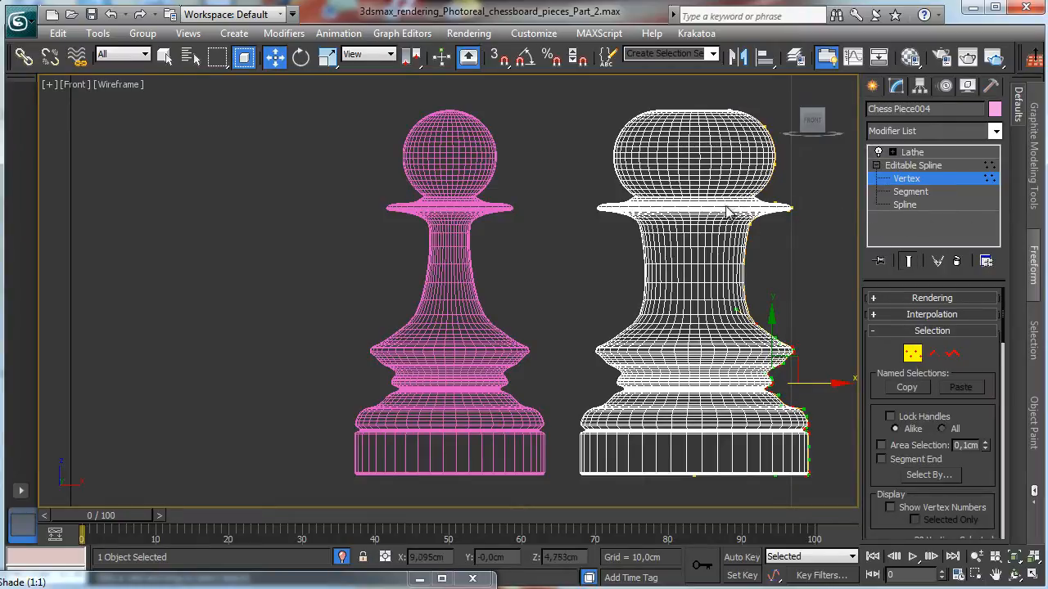
# Pull the collar's tip vertices inward by about 0.277 cm and smooth the stem's lower curve with its vertex handle.
pyautogui.moveTo(805, 191)
pyautogui.mouseDown()
pyautogui.moveTo(771, 221)
pyautogui.moveTo(804, 202)
pyautogui.mouseUp()
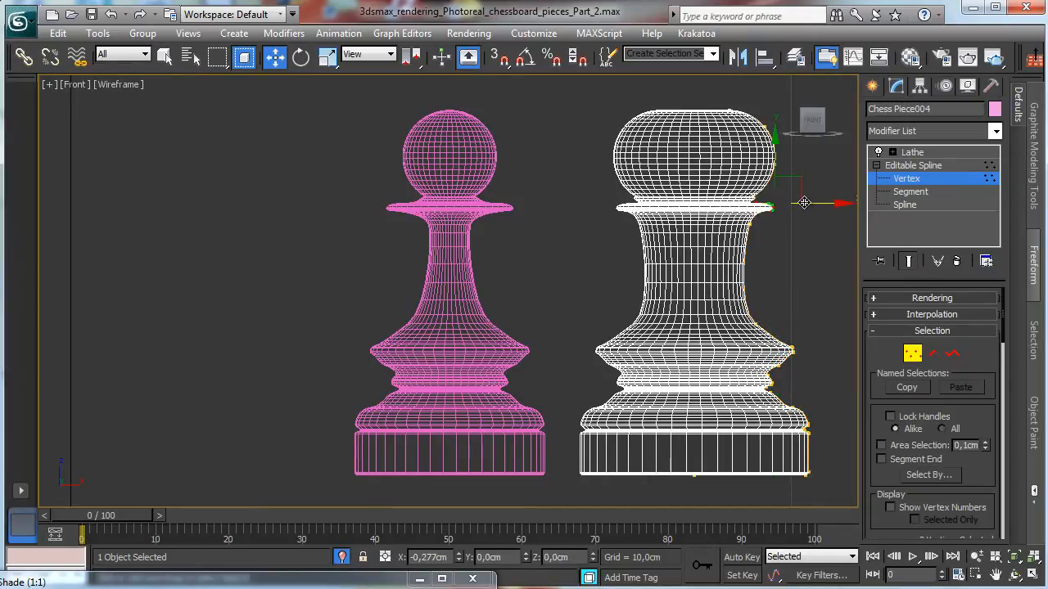
pyautogui.click(752, 236)
pyautogui.moveTo(737, 219); pyautogui.dragTo(770, 342)
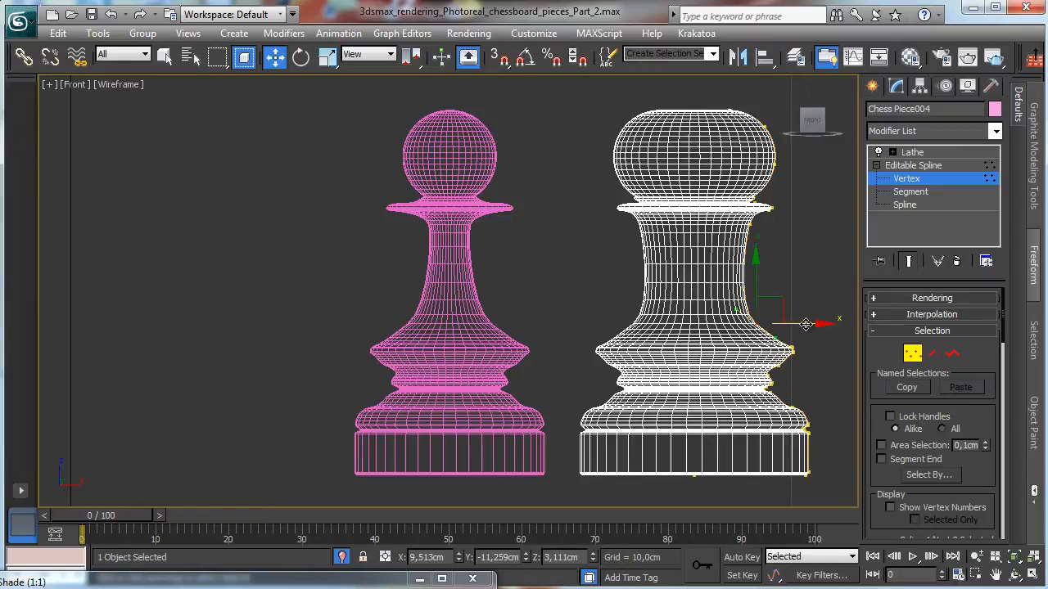
pyautogui.moveTo(735, 308); pyautogui.dragTo(744, 292)
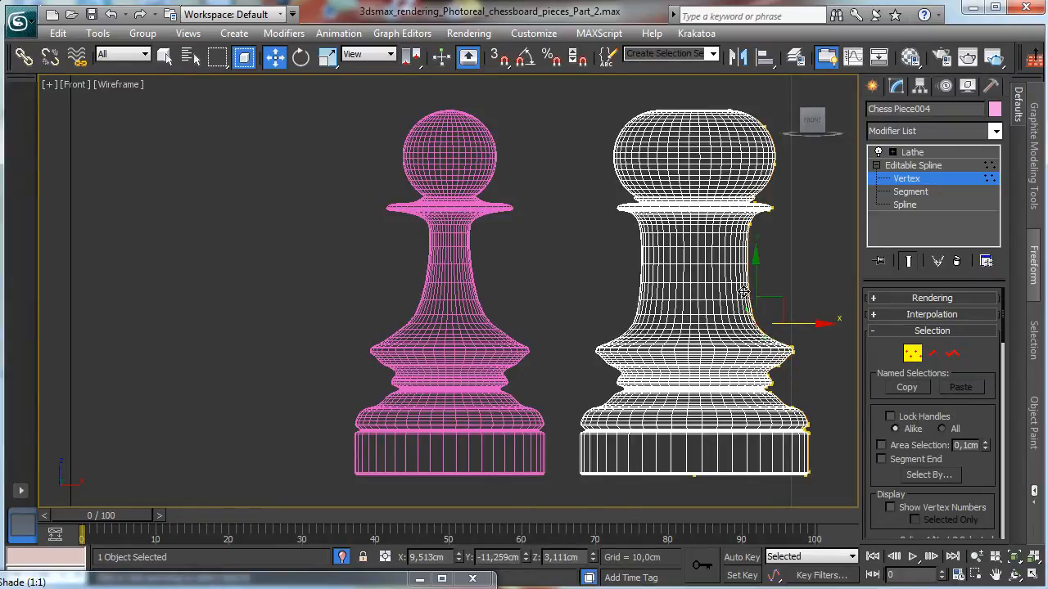
# Narrow the neck and collar along X, and raise the head and collar vertices by about 0.462 cm.
pyautogui.moveTo(785, 239); pyautogui.dragTo(785, 239)
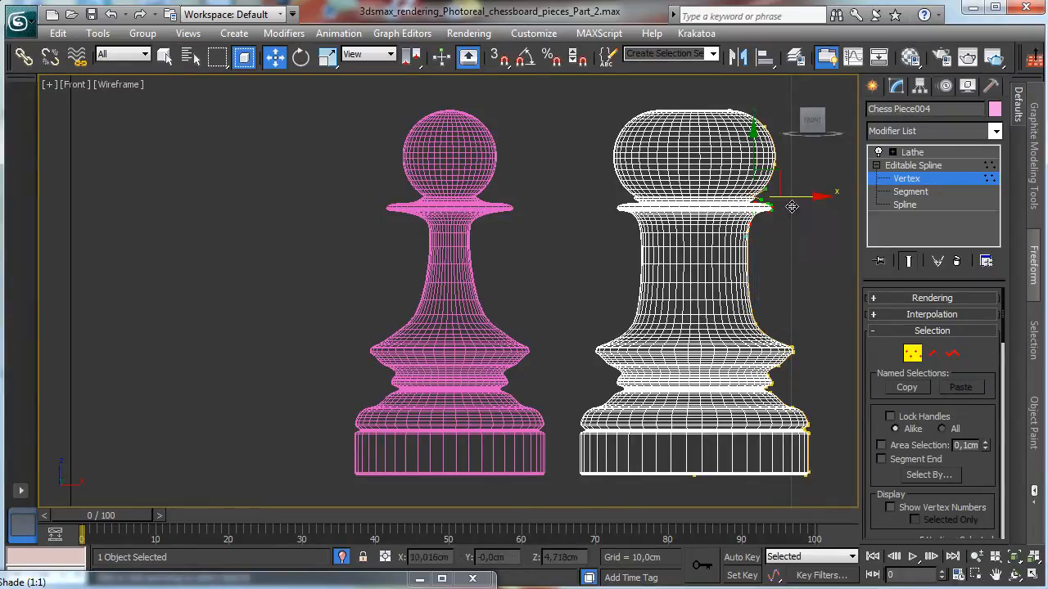
pyautogui.moveTo(783, 196); pyautogui.dragTo(783, 196)
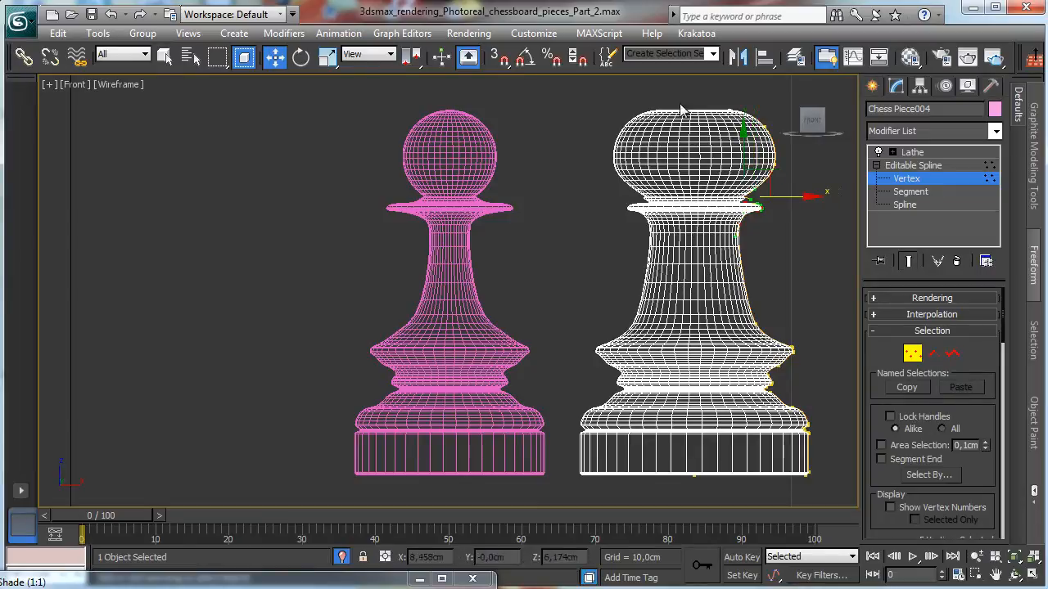
pyautogui.click(747, 109)
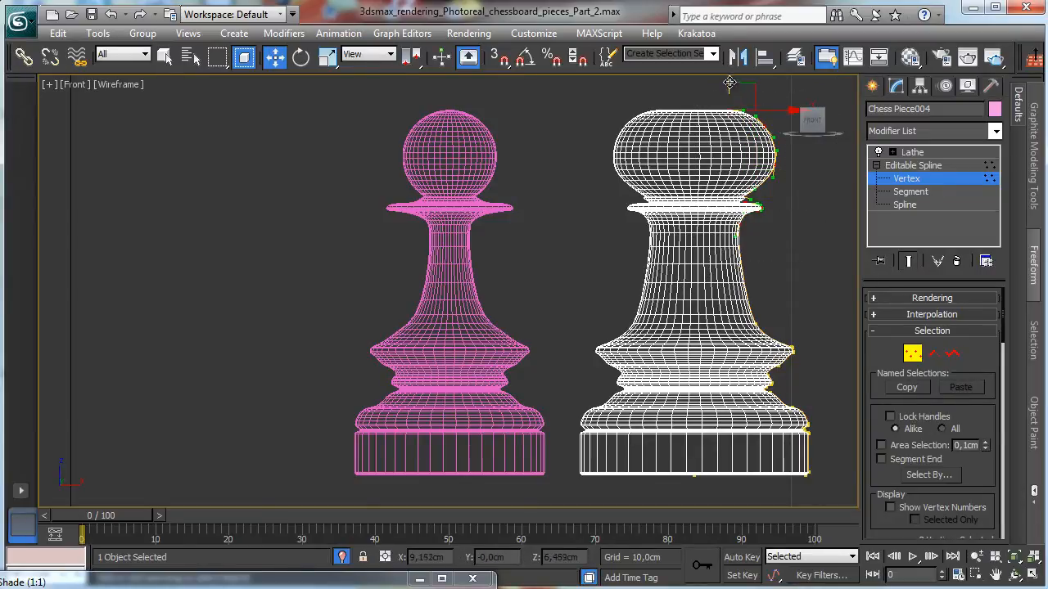
pyautogui.moveTo(730, 83); pyautogui.dragTo(727, 48)
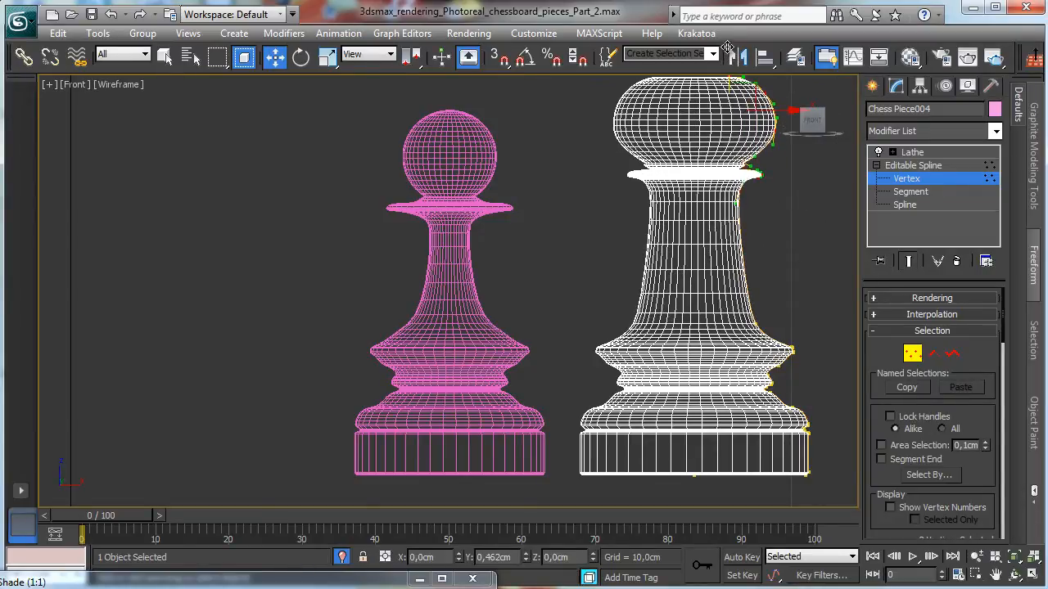
pyautogui.moveTo(701, 303); pyautogui.dragTo(551, 444, button='middle')
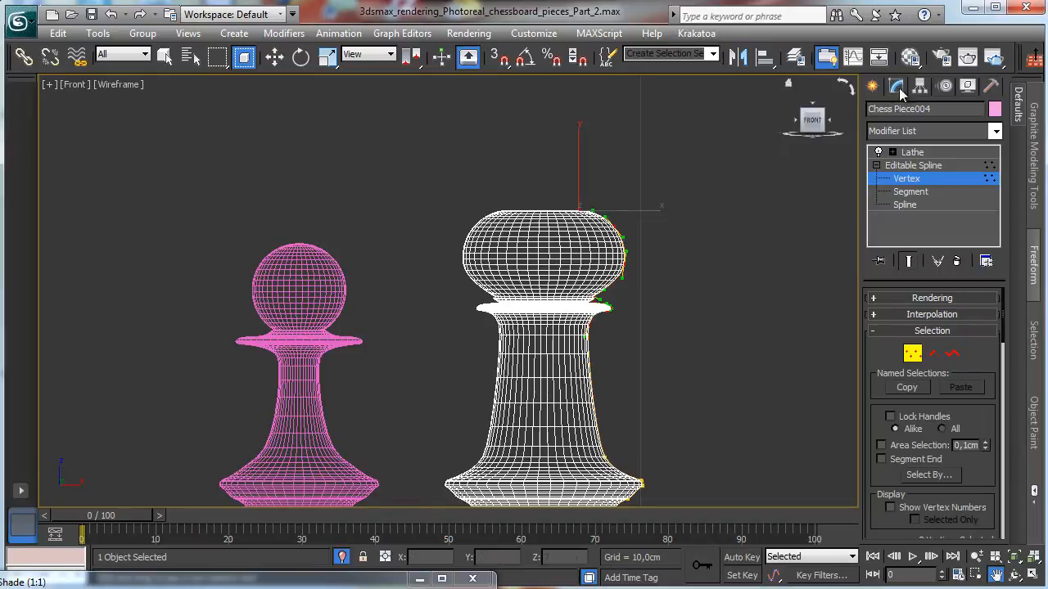
# Reshape the round head into a straight-sided cup by adjusting its profile vertices, with the rim vertex at about X 9.508 cm, Z 6.221 cm.
pyautogui.click(274, 55)
pyautogui.click(561, 196)
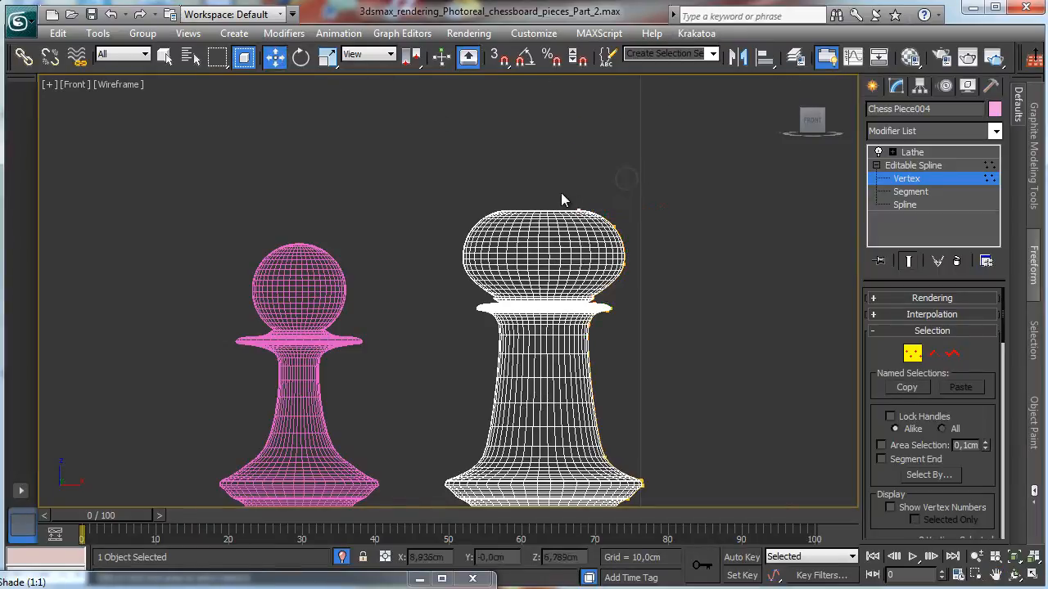
pyautogui.moveTo(560, 199); pyautogui.dragTo(626, 180)
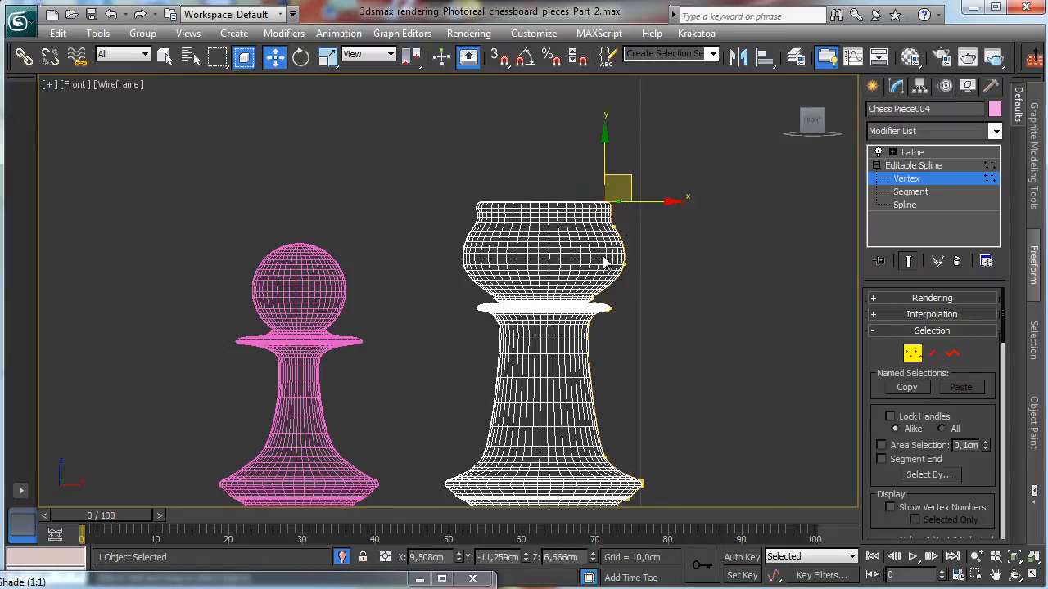
pyautogui.moveTo(604, 257); pyautogui.dragTo(635, 267)
pyautogui.moveTo(628, 219)
pyautogui.mouseDown()
pyautogui.moveTo(606, 242)
pyautogui.moveTo(623, 242)
pyautogui.moveTo(584, 243)
pyautogui.moveTo(628, 226)
pyautogui.mouseUp()
pyautogui.moveTo(584, 188); pyautogui.dragTo(605, 220)
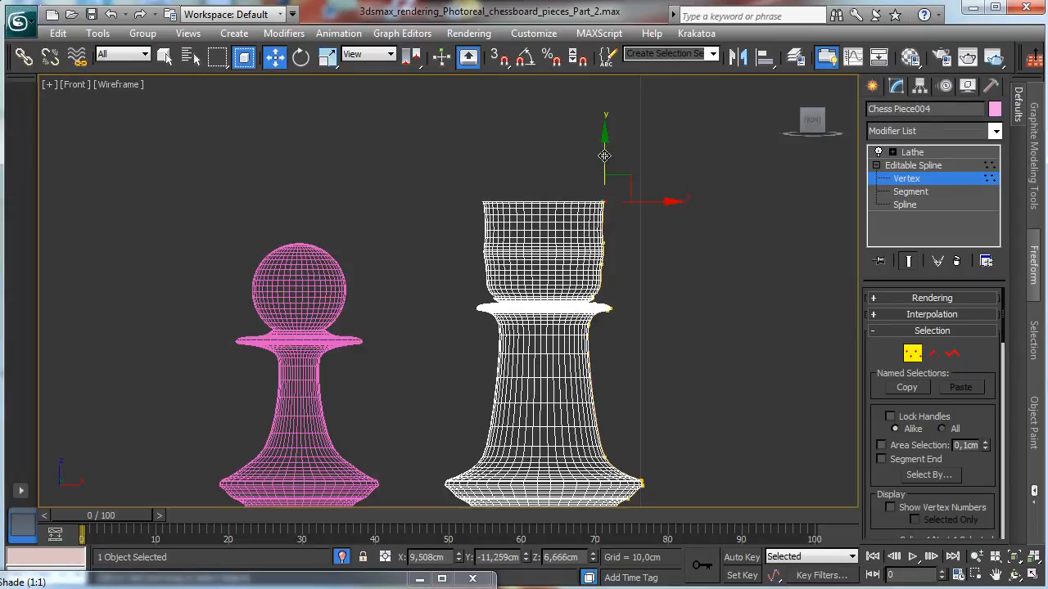
pyautogui.moveTo(604, 154); pyautogui.dragTo(605, 187)
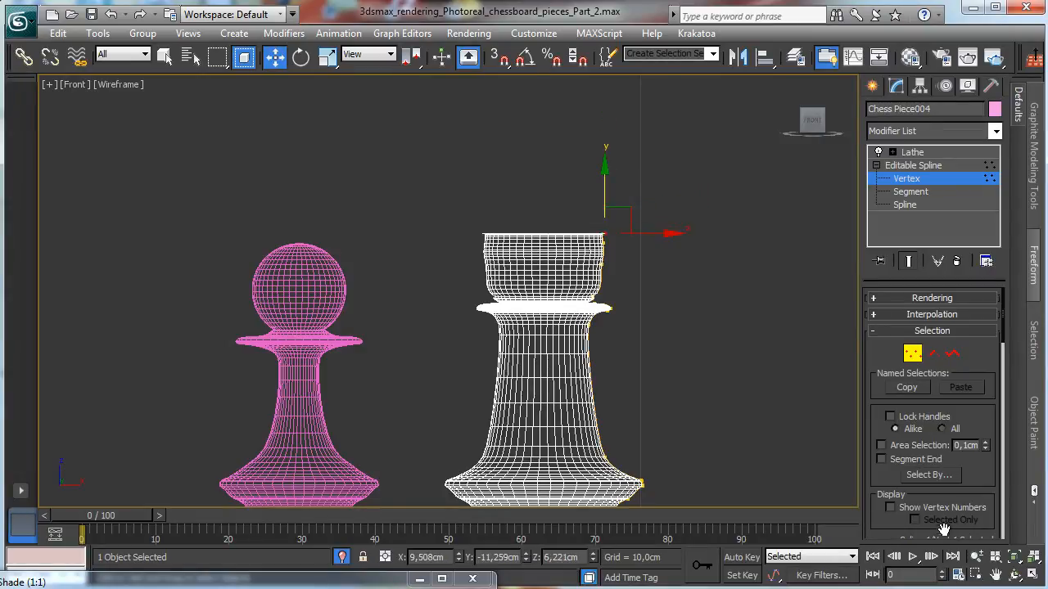
# Delete the topmost vertex of the cup's rim from the profile spline.
pyautogui.click(976, 576)
pyautogui.moveTo(571, 223); pyautogui.dragTo(643, 339)
pyautogui.click(285, 58)
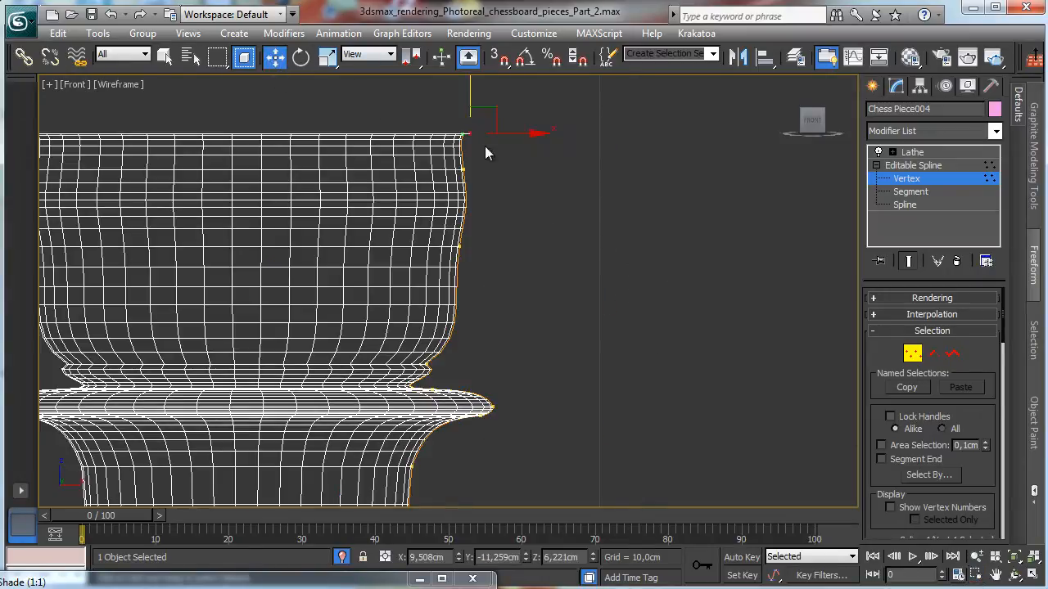
pyautogui.rightClick(460, 133)
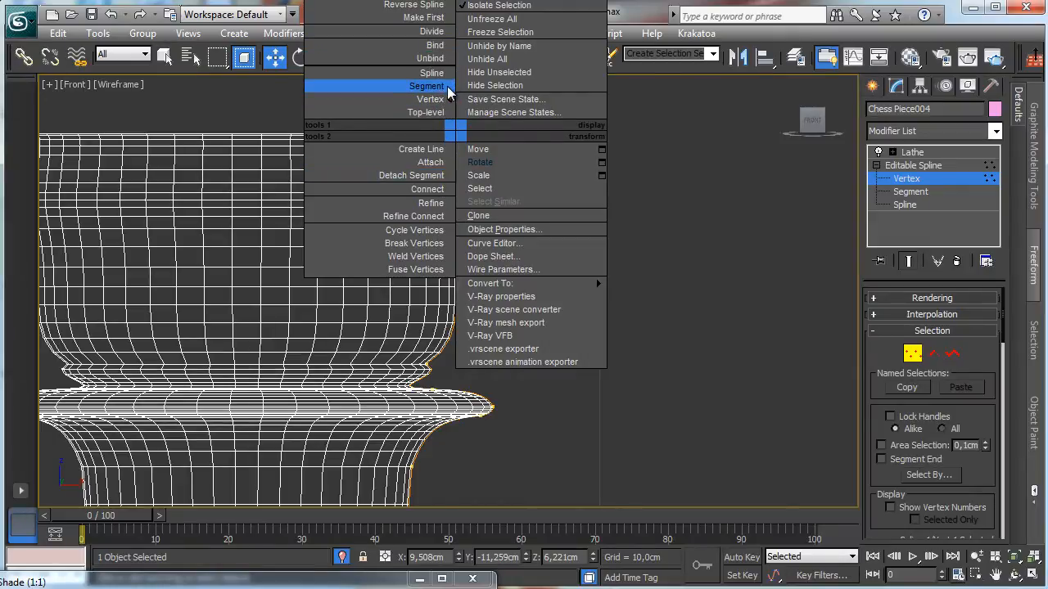
pyautogui.click(573, 150)
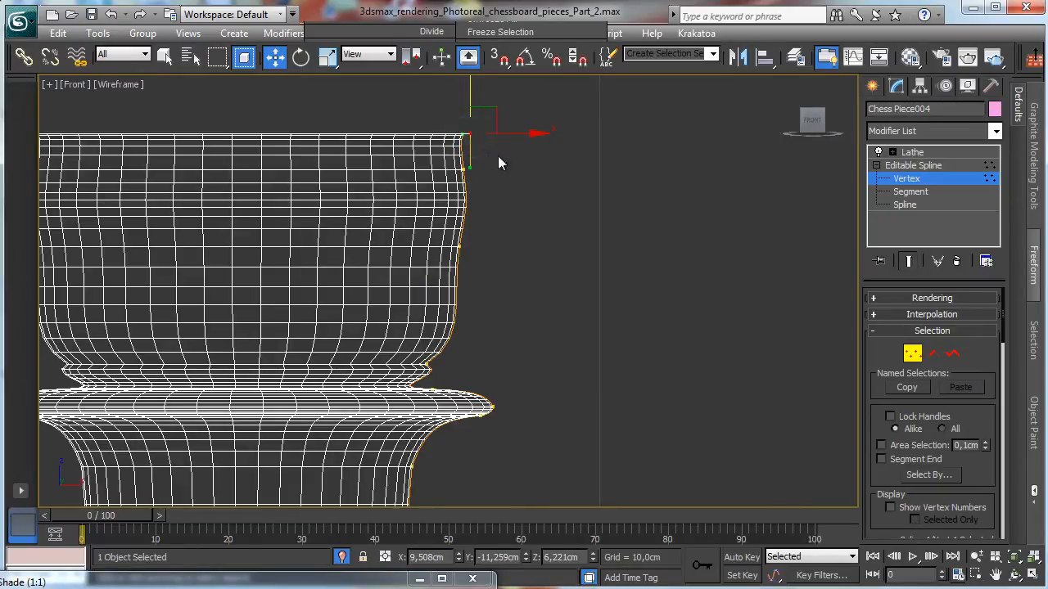
pyautogui.scroll(-10, 959, 370)
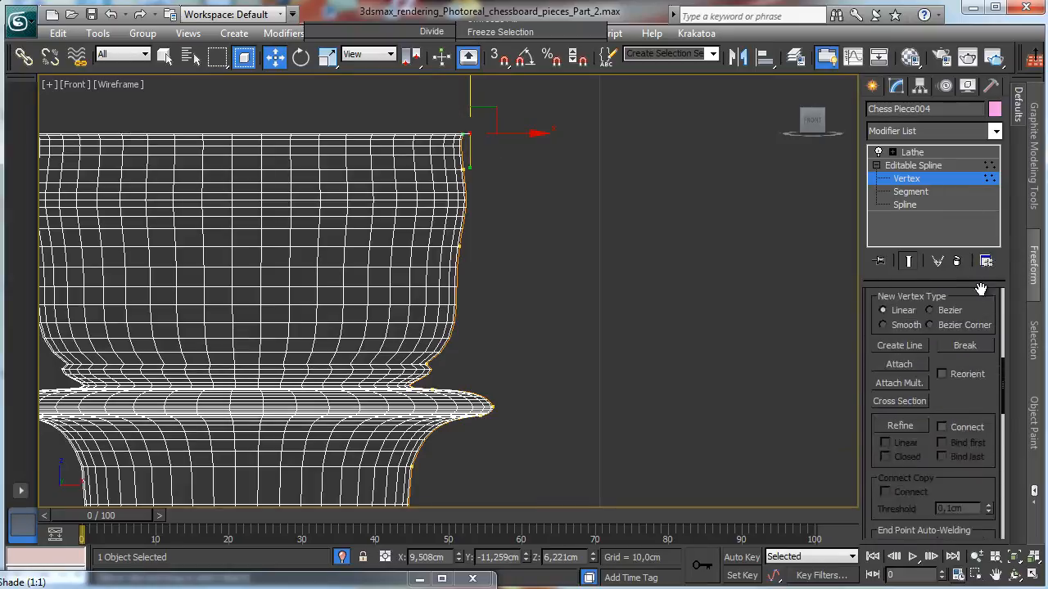
pyautogui.moveTo(957, 383); pyautogui.dragTo(929, 189)
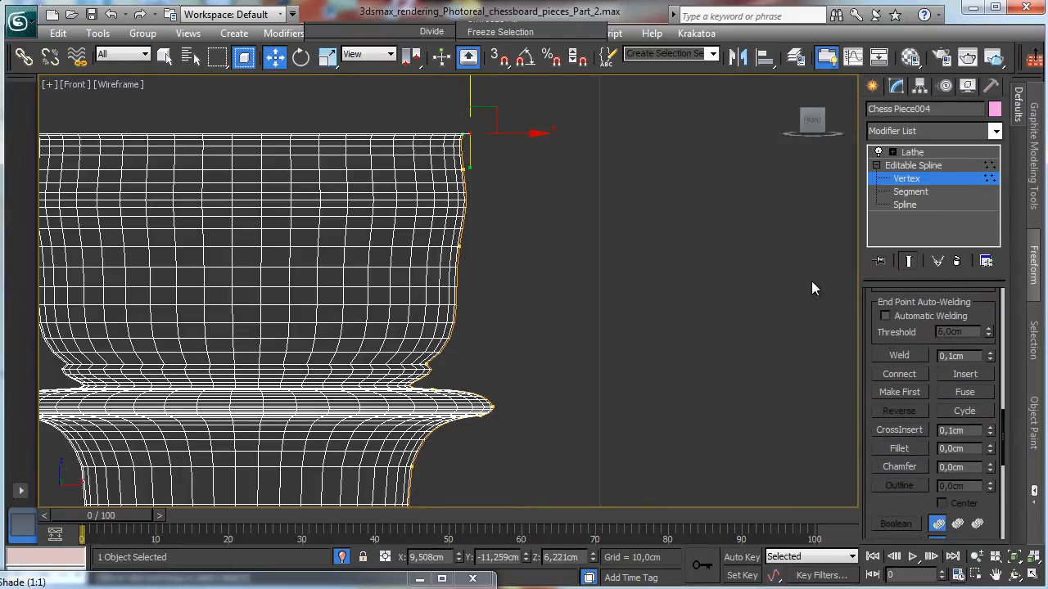
pyautogui.press('Delete')
pyautogui.hotkey('ctrl', 'z')
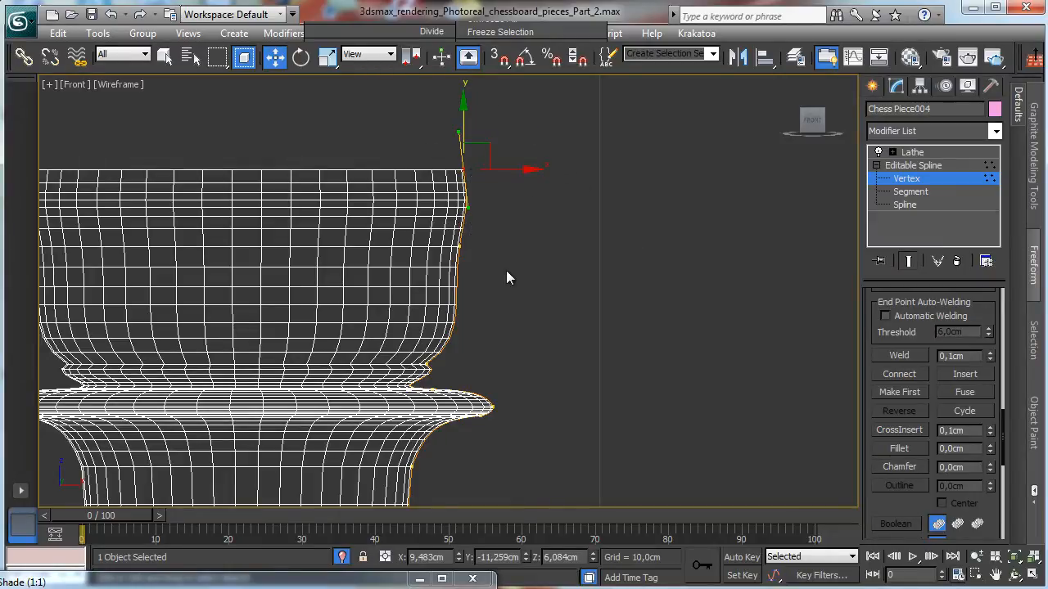
pyautogui.press('Delete')
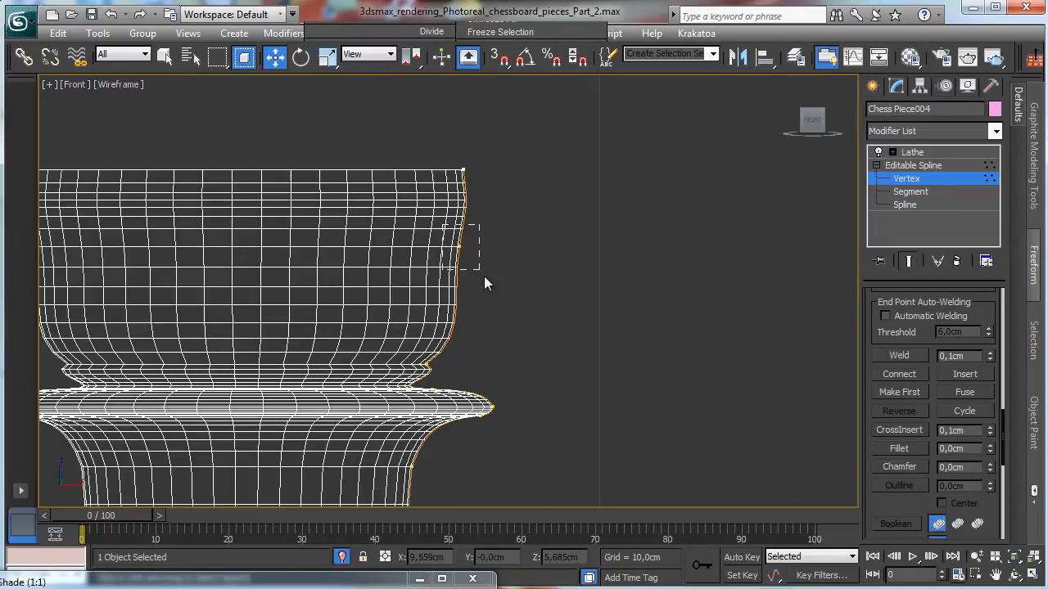
# Lower the cup's side vertex to about Z 5.571 cm and align its lower Bezier handle vertically.
pyautogui.moveTo(484, 277); pyautogui.dragTo(464, 353)
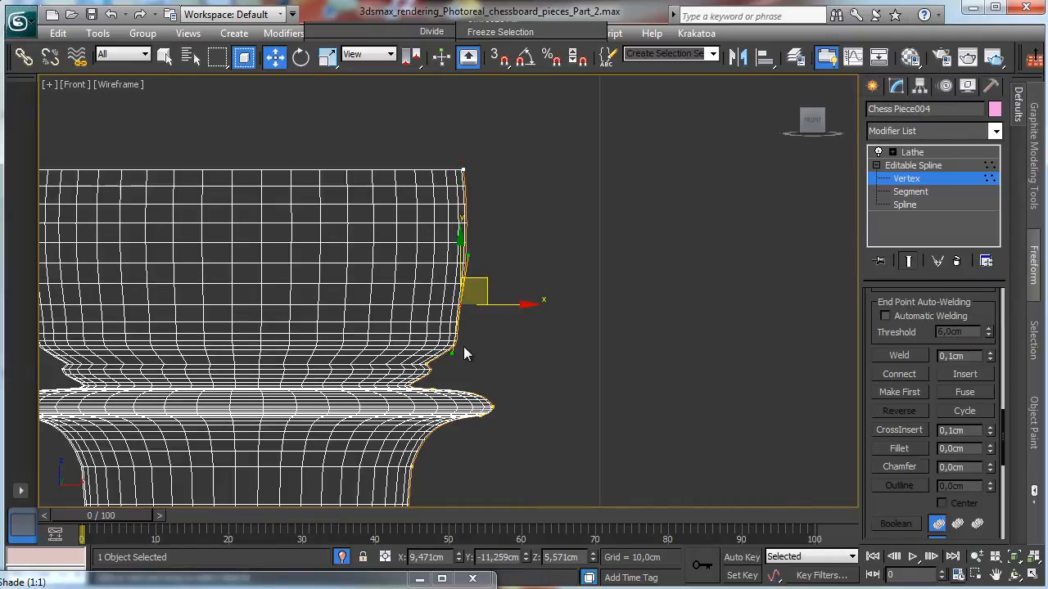
pyautogui.rightClick(451, 350)
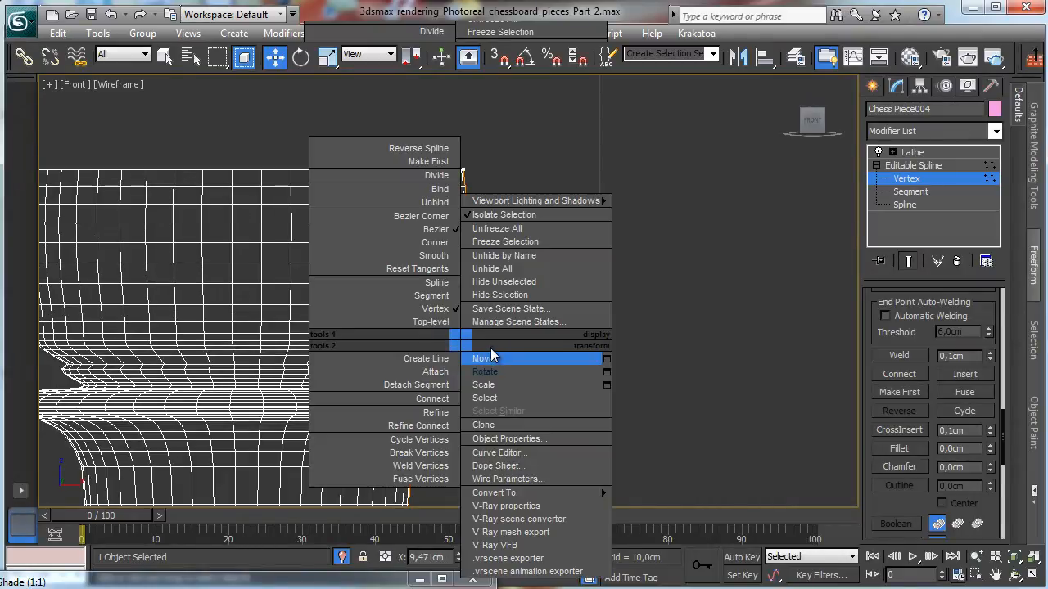
pyautogui.click(514, 359)
pyautogui.moveTo(453, 356)
pyautogui.mouseDown()
pyautogui.moveTo(469, 350)
pyautogui.moveTo(460, 351)
pyautogui.mouseUp()
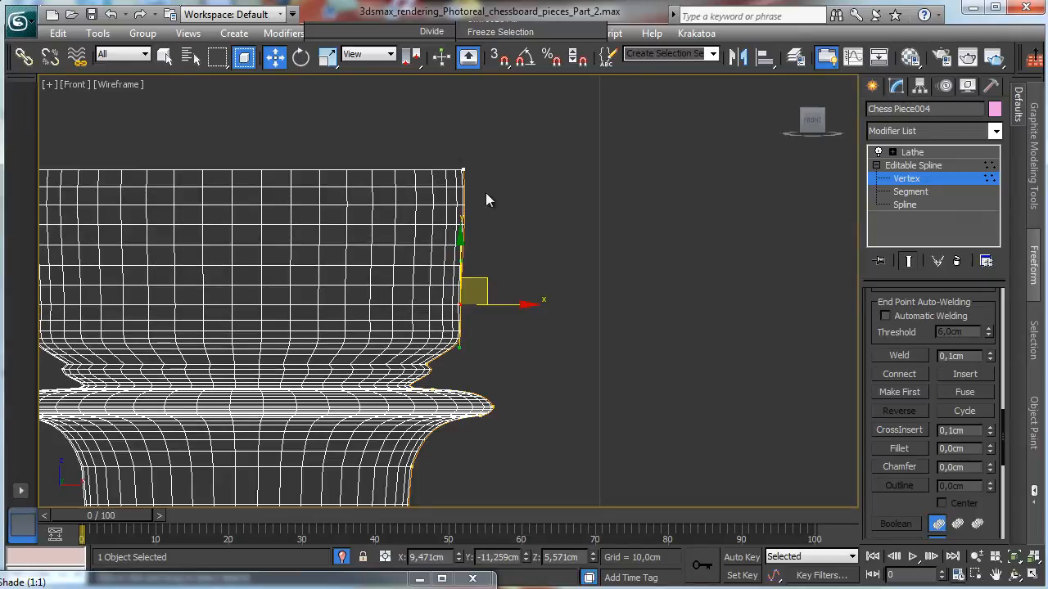
# Straighten the rim vertex's handle to the vertical and raise the rim to about Z 6.32 cm.
pyautogui.click(463, 171)
pyautogui.moveTo(470, 207); pyautogui.dragTo(464, 215)
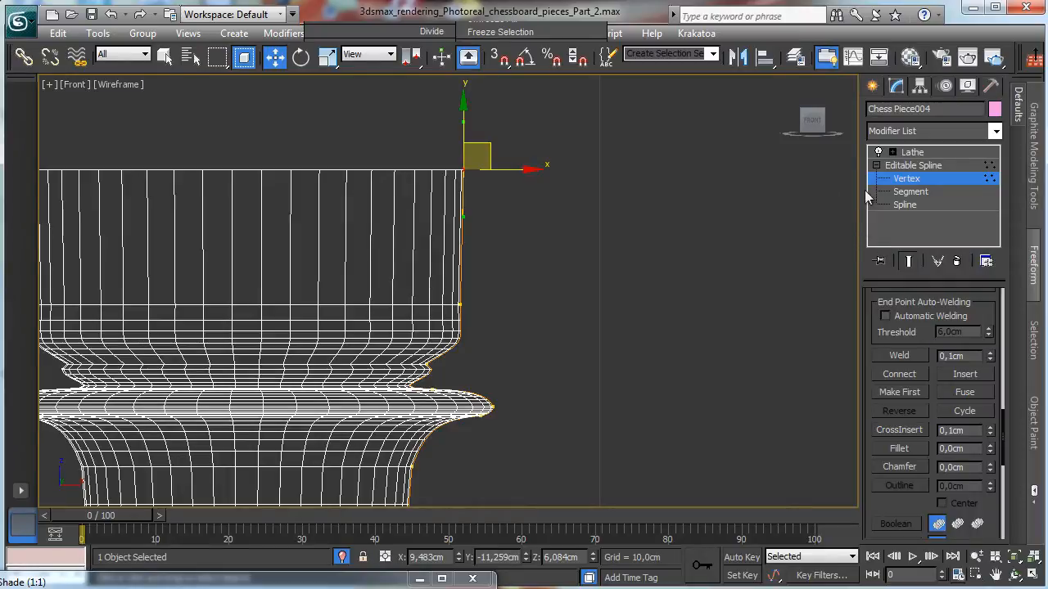
pyautogui.moveTo(456, 123); pyautogui.dragTo(455, 53)
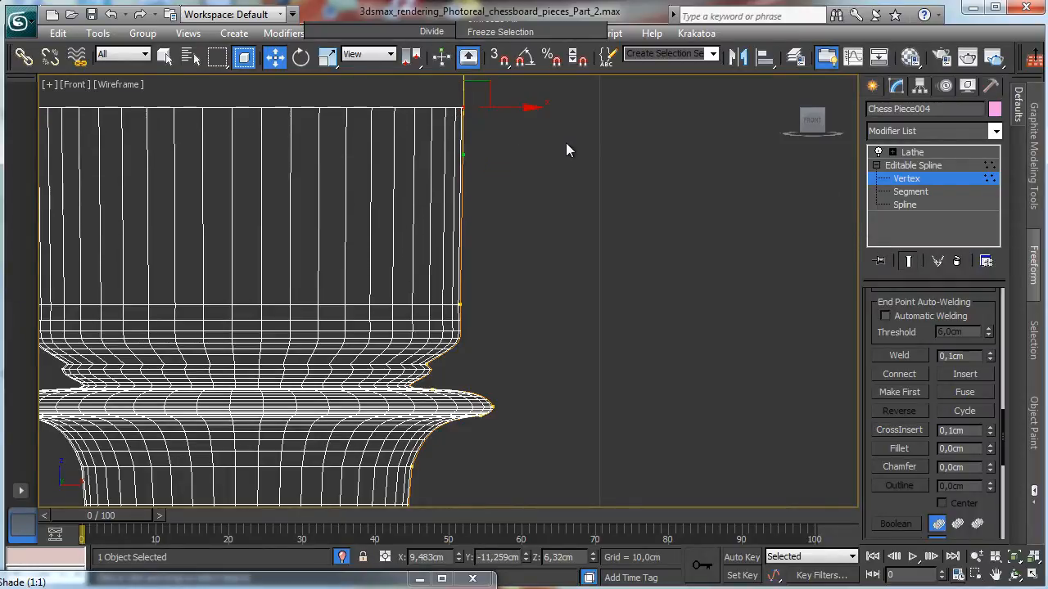
# Switch off the Lathe modifier and outline the whole profile spline by about 0.118 cm.
pyautogui.click(918, 207)
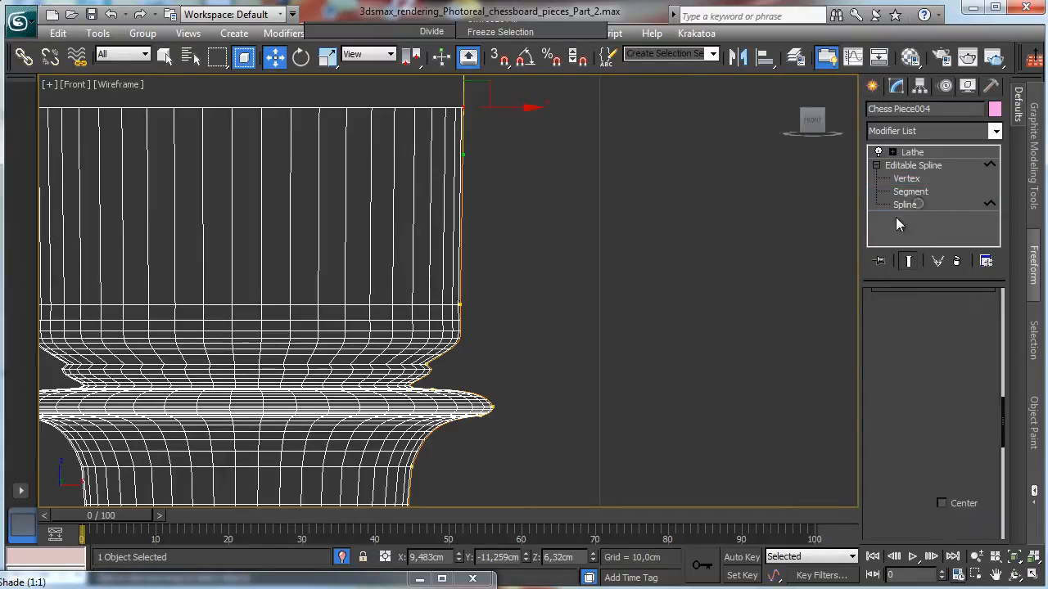
pyautogui.click(458, 289)
pyautogui.click(995, 574)
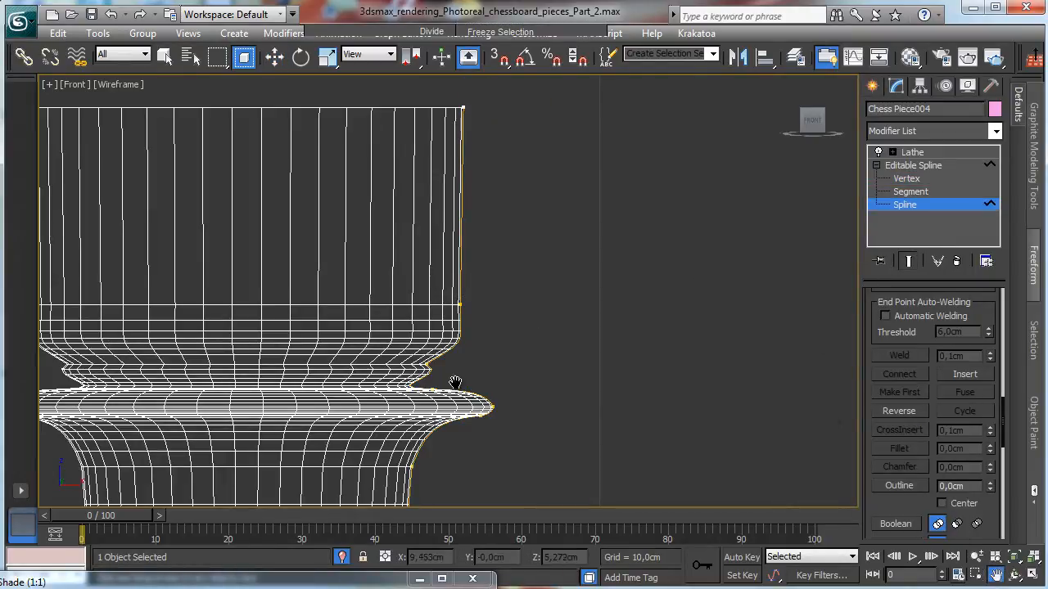
pyautogui.moveTo(456, 381); pyautogui.dragTo(638, 161)
pyautogui.click(977, 557)
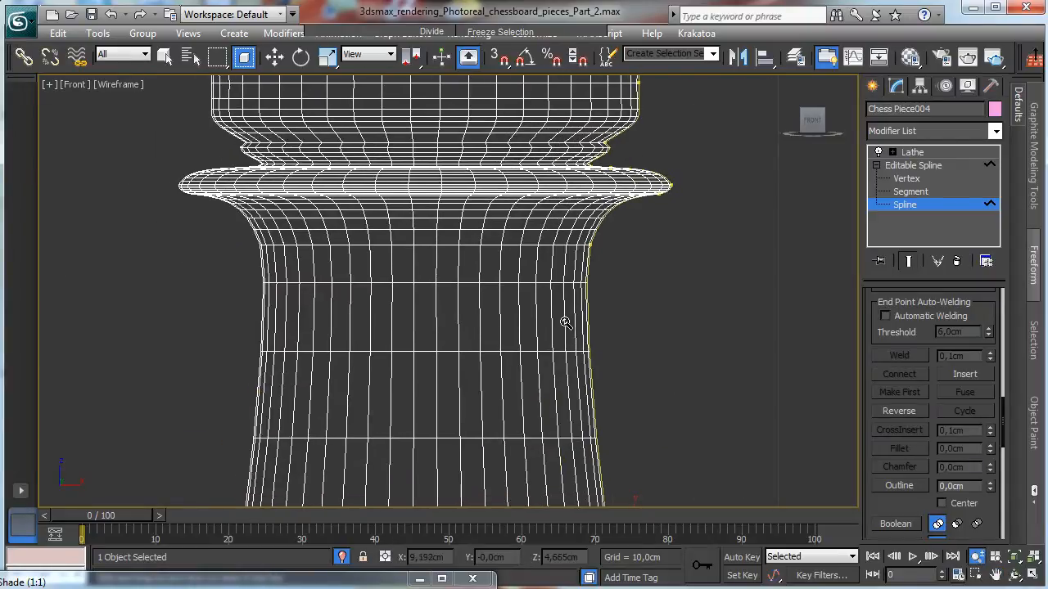
pyautogui.moveTo(584, 438); pyautogui.dragTo(594, 478)
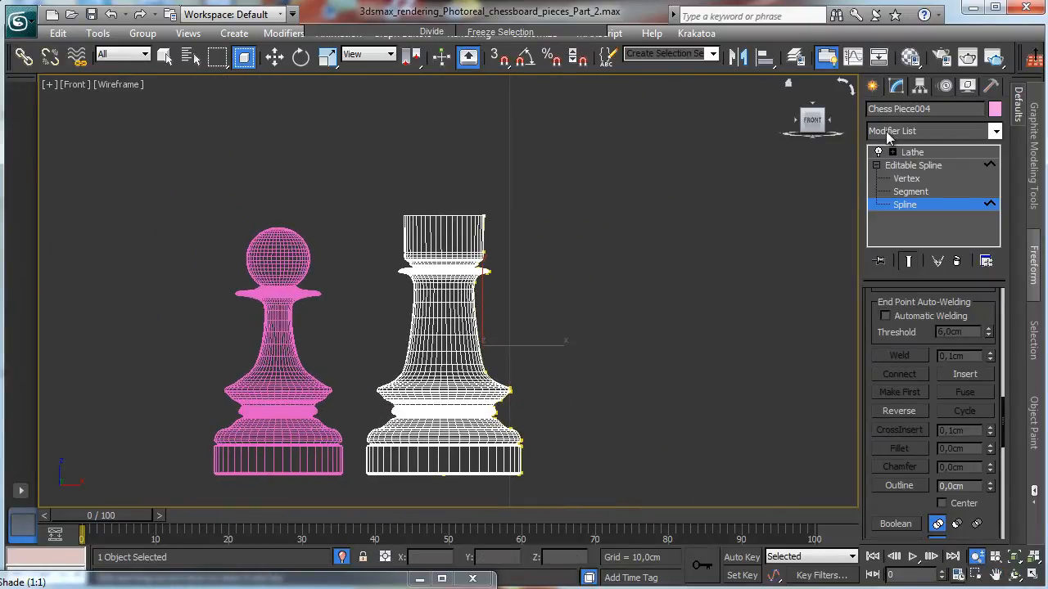
pyautogui.click(877, 153)
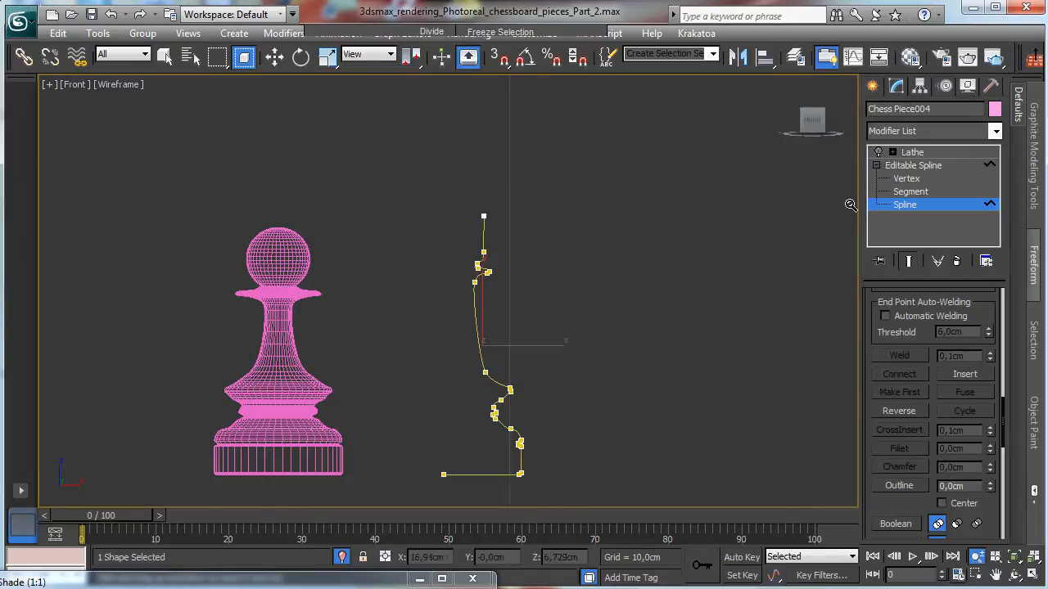
pyautogui.scroll(-1, 908, 483)
pyautogui.click(899, 452)
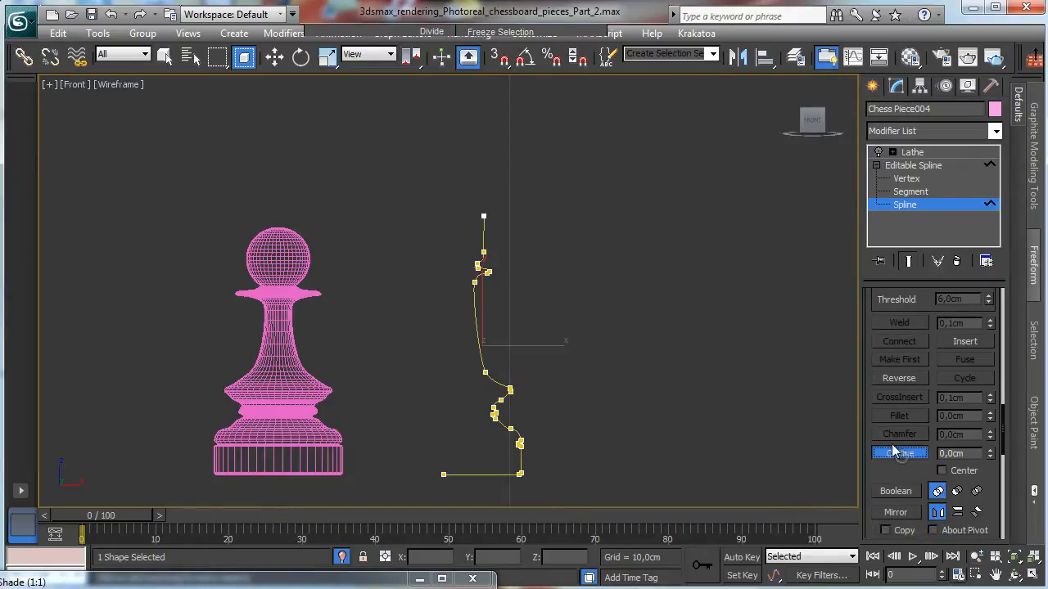
pyautogui.moveTo(494, 382)
pyautogui.mouseDown()
pyautogui.moveTo(485, 367)
pyautogui.moveTo(492, 375)
pyautogui.mouseUp()
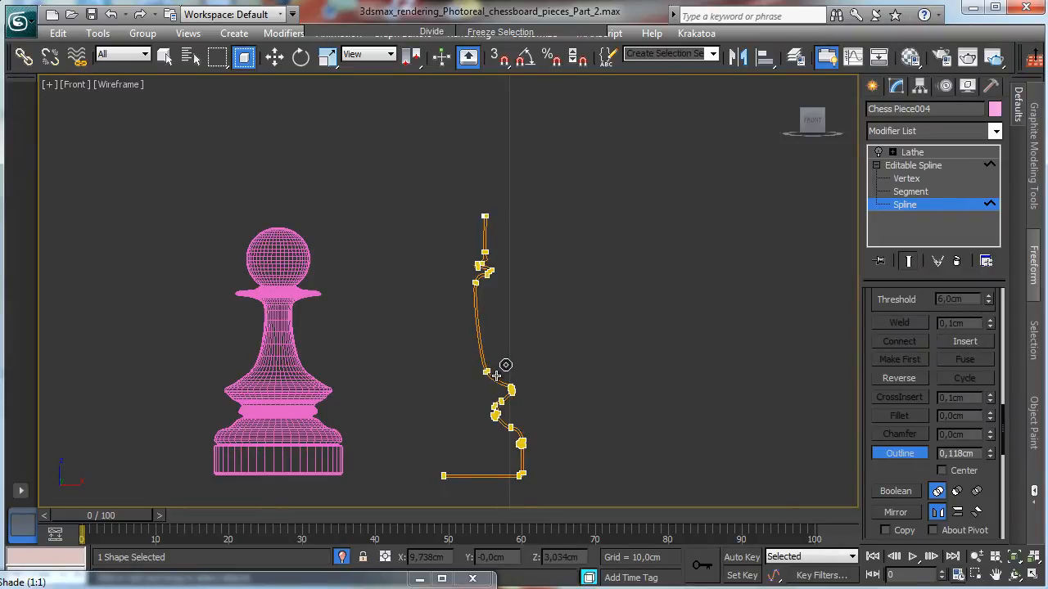
pyautogui.moveTo(495, 376); pyautogui.dragTo(496, 377)
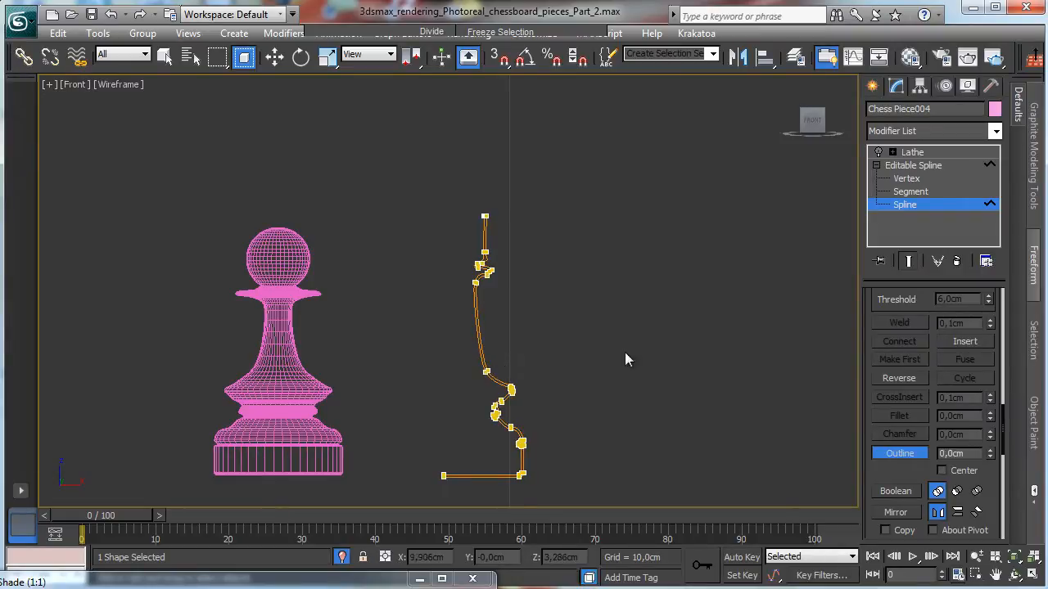
# Switch the rook's Lathe modifier back on and change the camera viewport to a Perspective view looking down on the pieces.
pyautogui.click(900, 454)
pyautogui.click(878, 153)
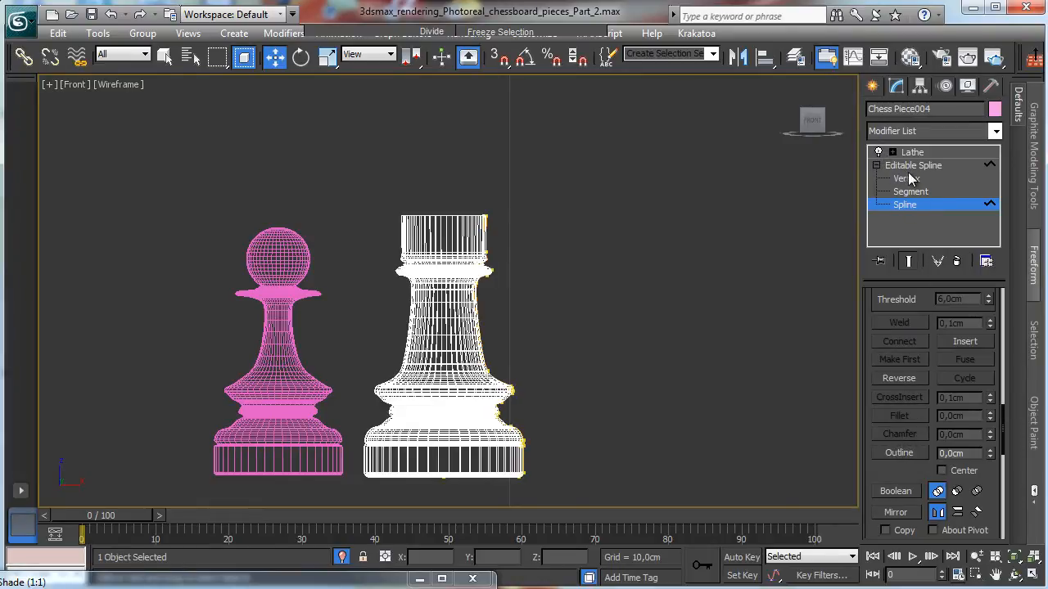
pyautogui.click(1033, 576)
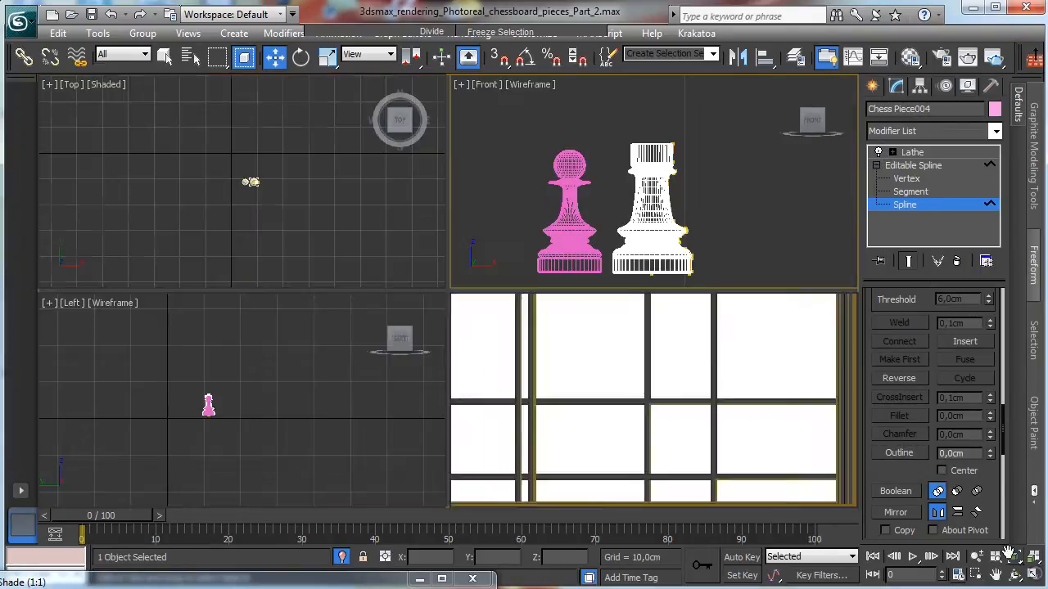
pyautogui.click(704, 409)
pyautogui.click(521, 302)
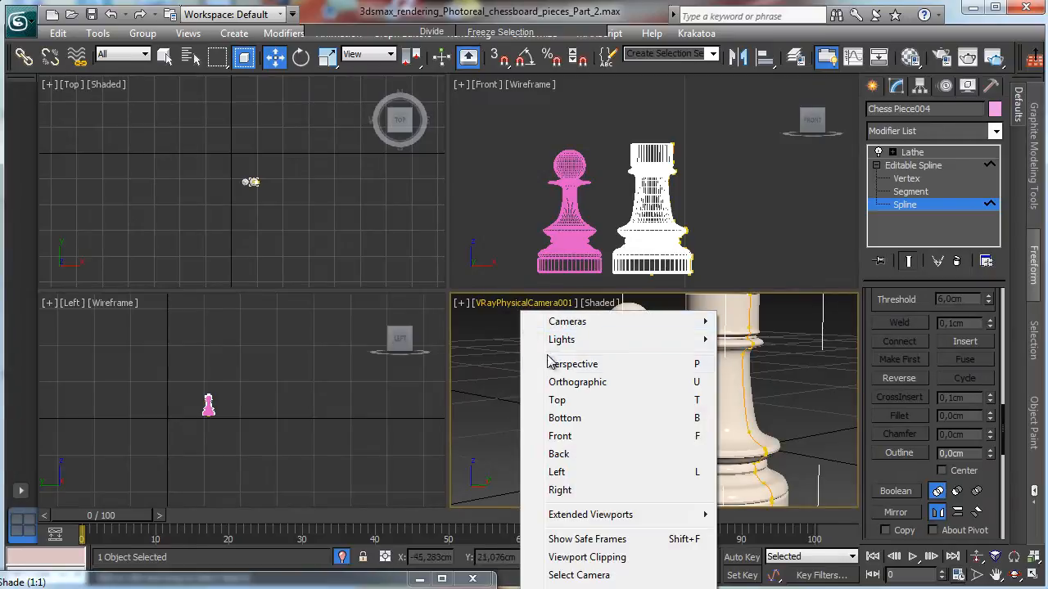
pyautogui.click(553, 359)
pyautogui.press('z')
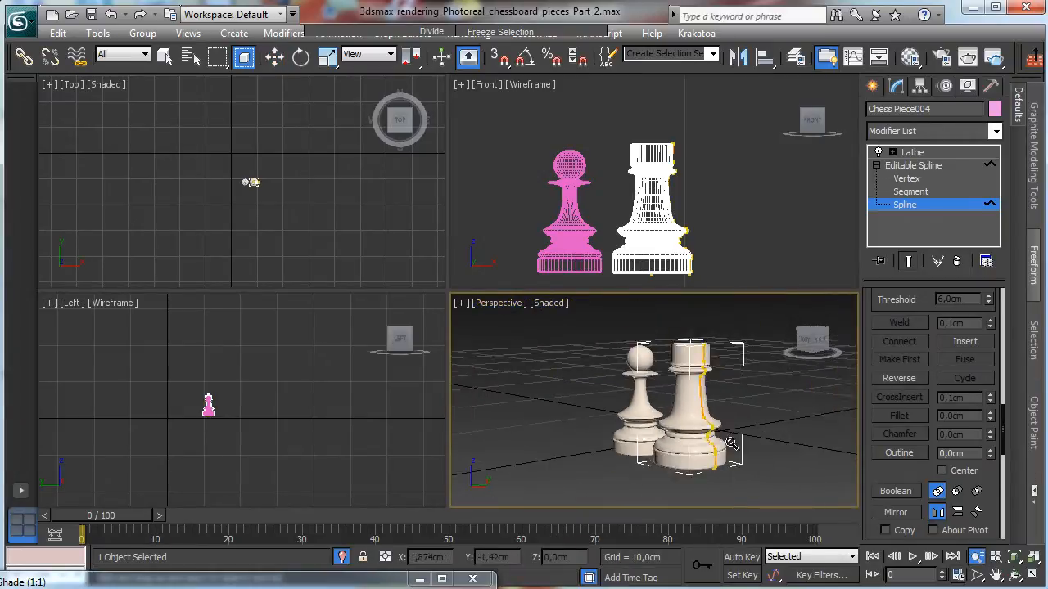
pyautogui.click(1015, 577)
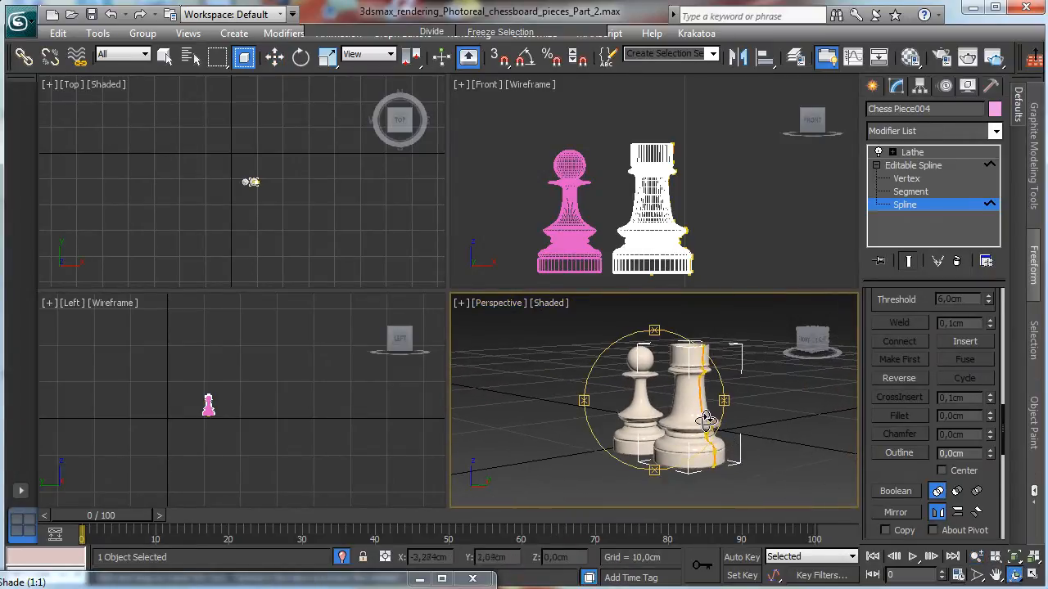
pyautogui.moveTo(707, 422); pyautogui.dragTo(741, 481)
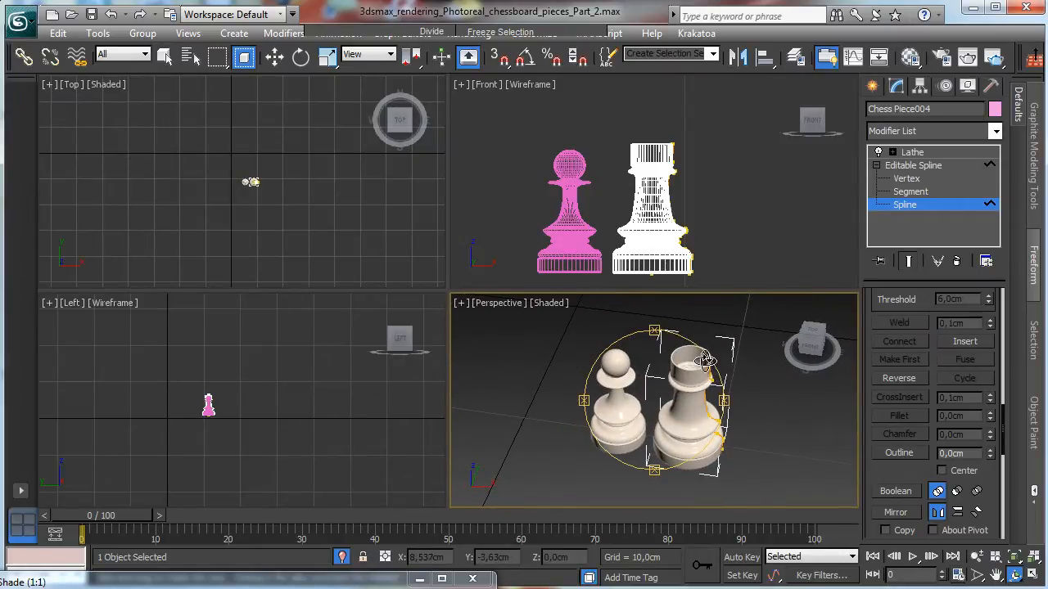
pyautogui.moveTo(655, 376); pyautogui.dragTo(638, 403)
# Leave spline sub-object editing and return to the rook's Lathe level in the modifier stack.
pyautogui.click(905, 204)
pyautogui.press('w')
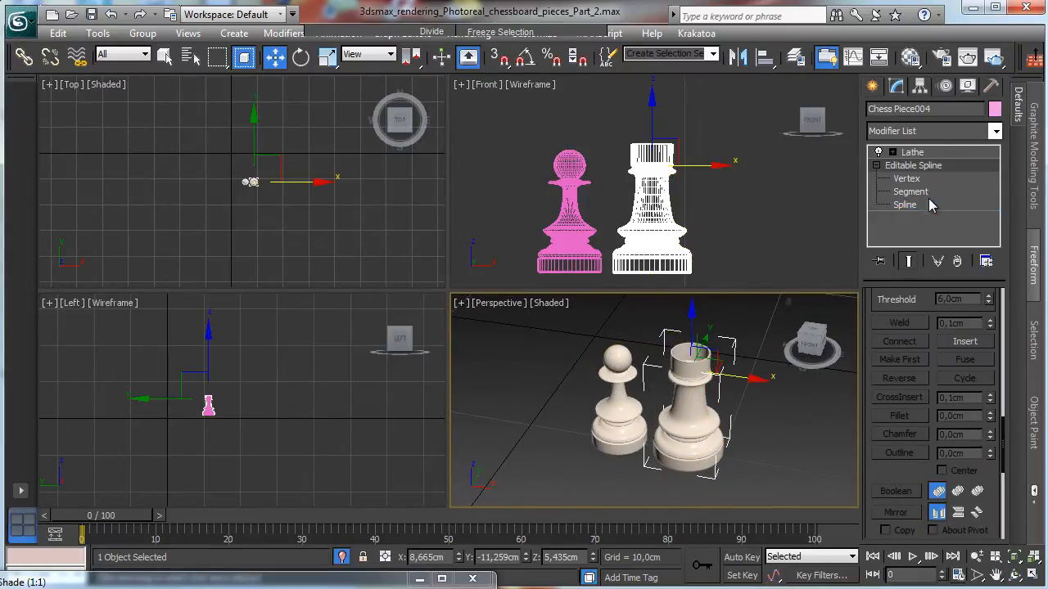
pyautogui.click(925, 152)
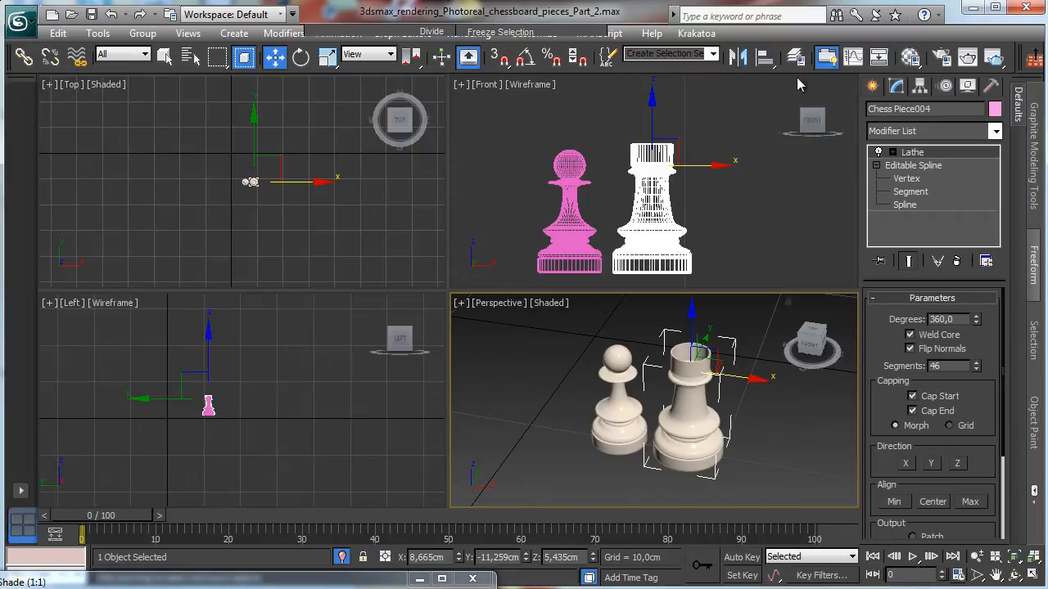
# Create a narrow box about 4.16 cm long, 0.33 cm wide and 0.65 cm high across the rook's middle in the Top view.
pyautogui.click(873, 88)
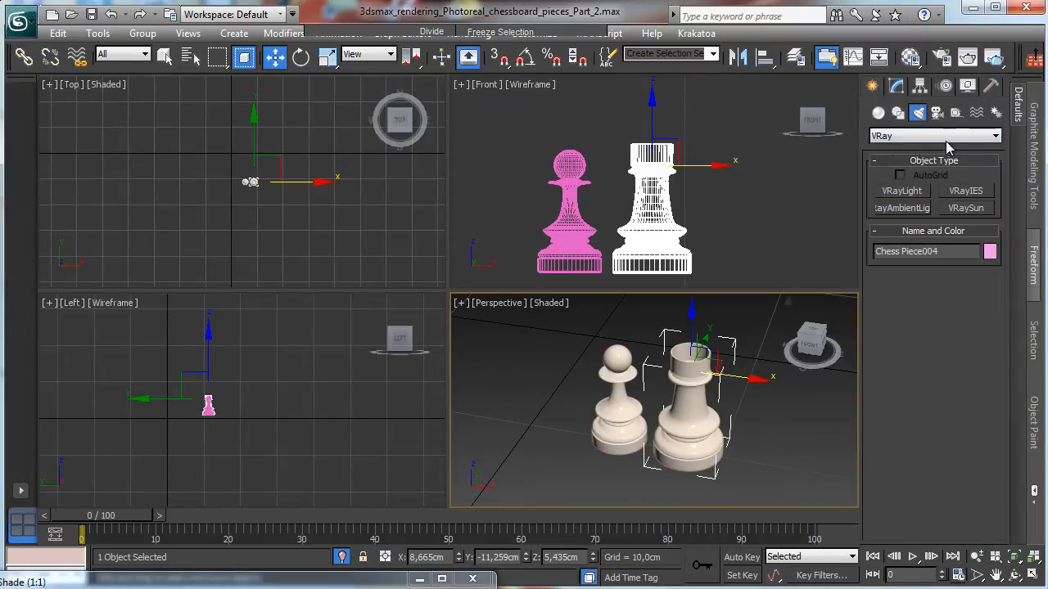
pyautogui.click(878, 113)
pyautogui.click(901, 191)
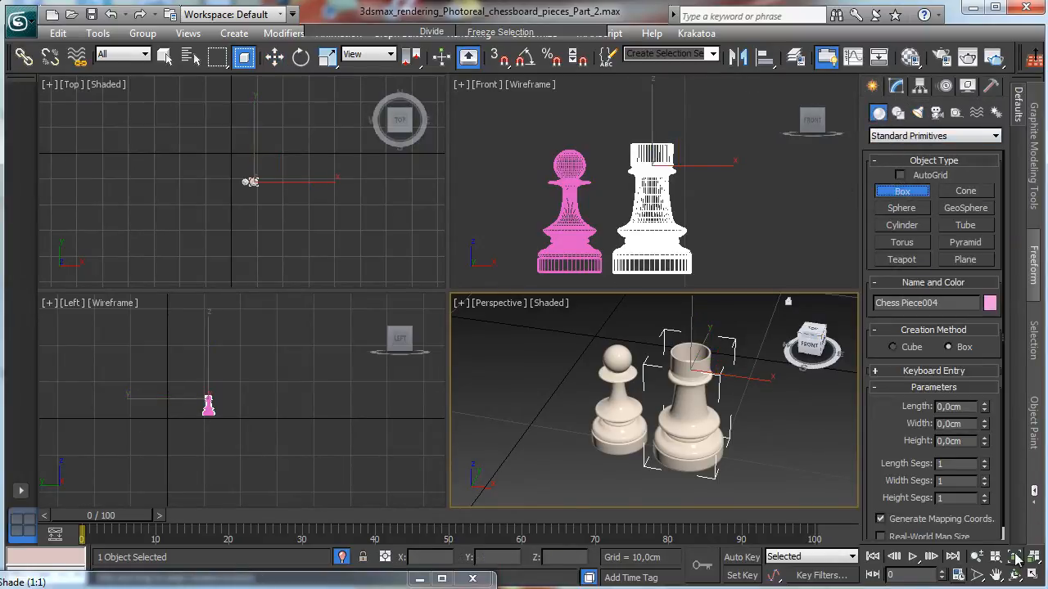
pyautogui.rightClick(369, 276)
pyautogui.click(1015, 556)
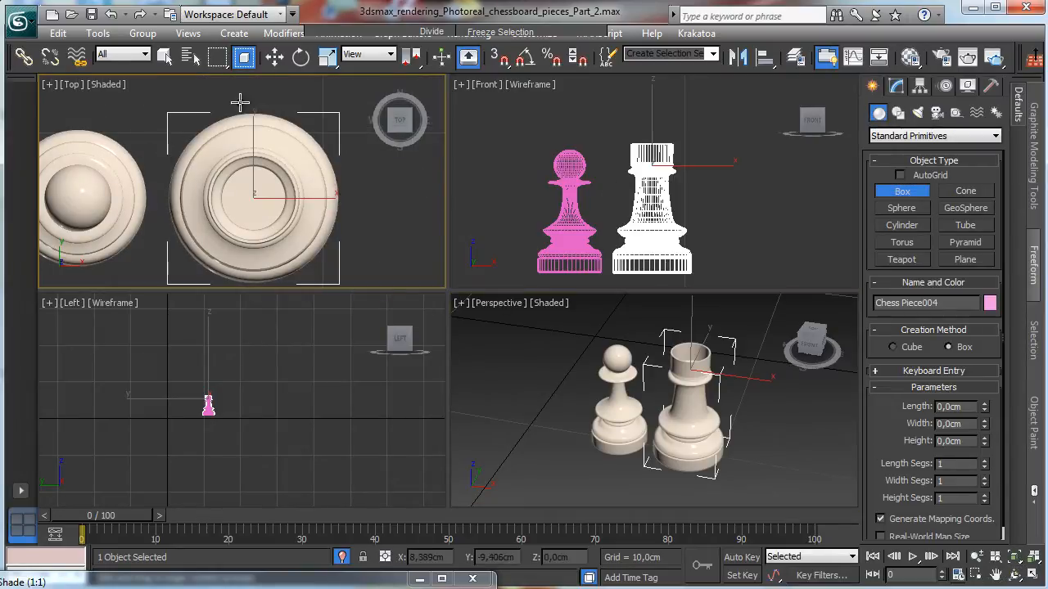
pyautogui.moveTo(242, 100); pyautogui.dragTo(262, 316)
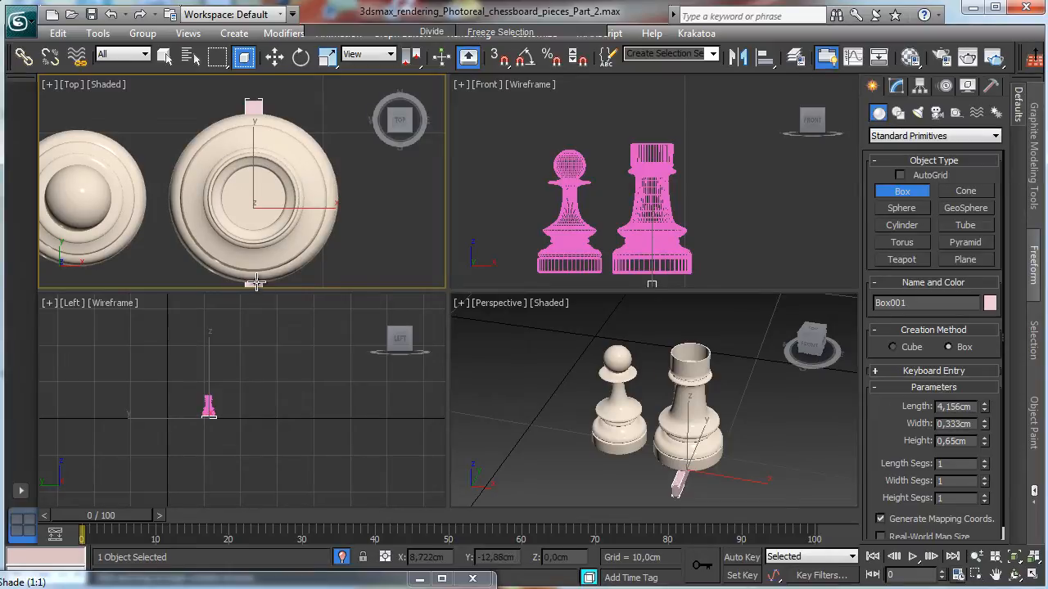
# Align the box's pivot point to the rook's in X, Y and Z, and raise the box to overlap the rim.
pyautogui.click(274, 55)
pyautogui.rightClick(683, 214)
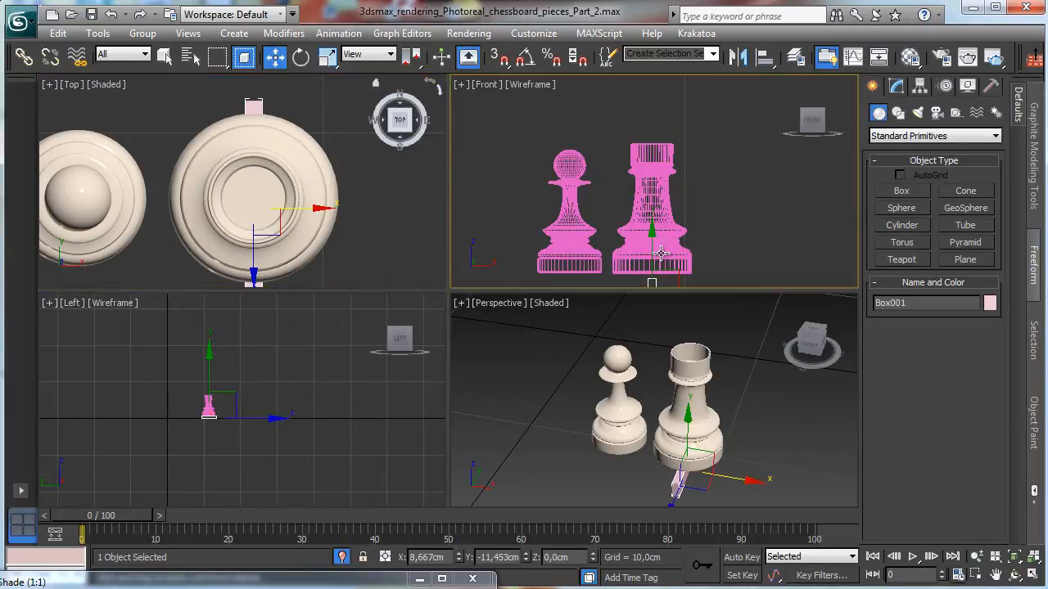
pyautogui.moveTo(652, 245); pyautogui.dragTo(802, 146)
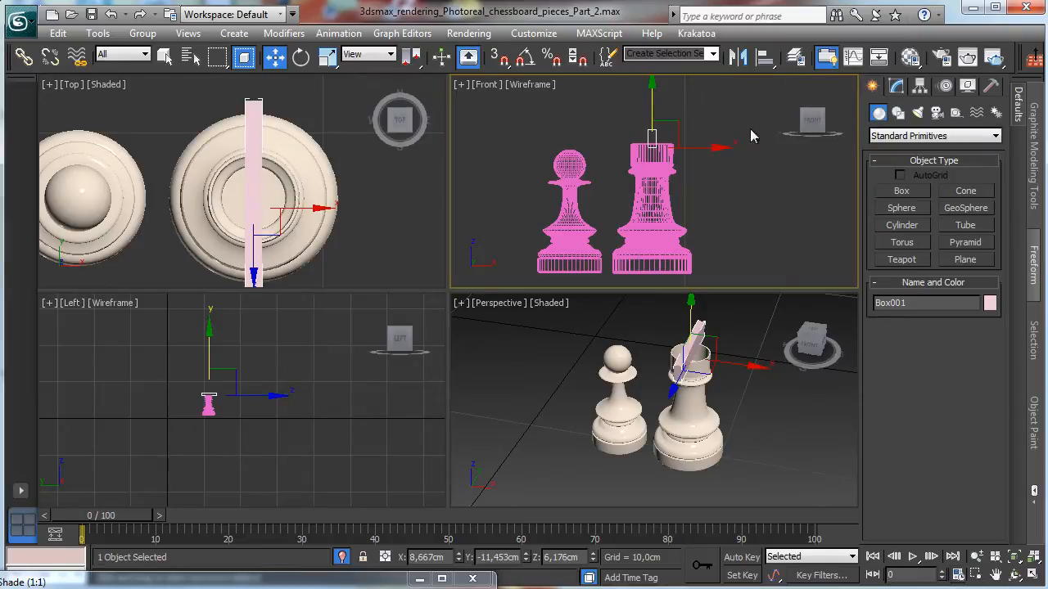
pyautogui.click(763, 58)
pyautogui.click(648, 194)
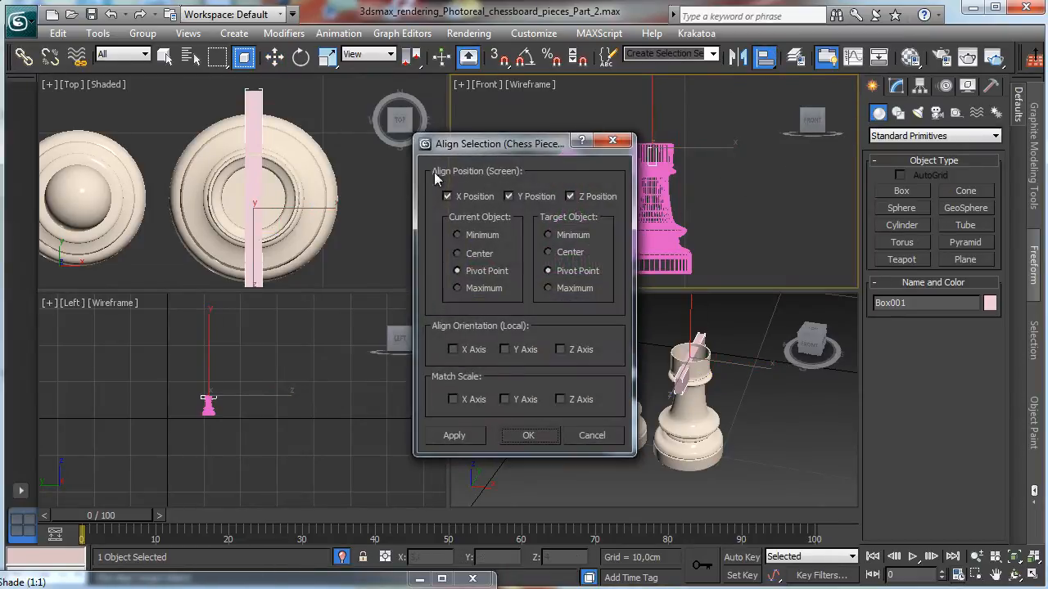
pyautogui.click(529, 435)
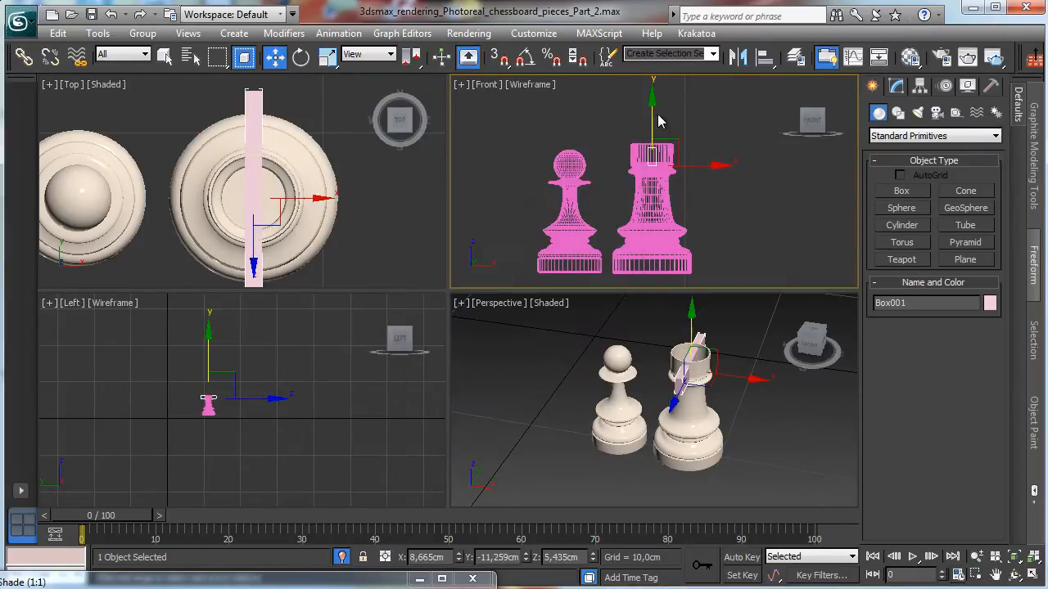
pyautogui.moveTo(651, 99); pyautogui.dragTo(654, 96)
pyautogui.click(301, 55)
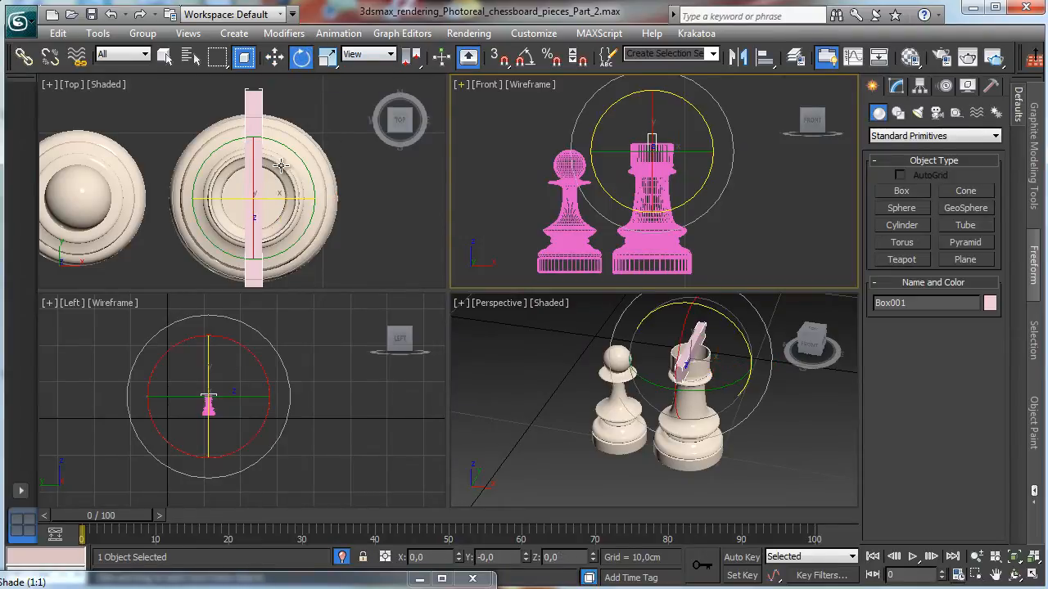
pyautogui.click(302, 167)
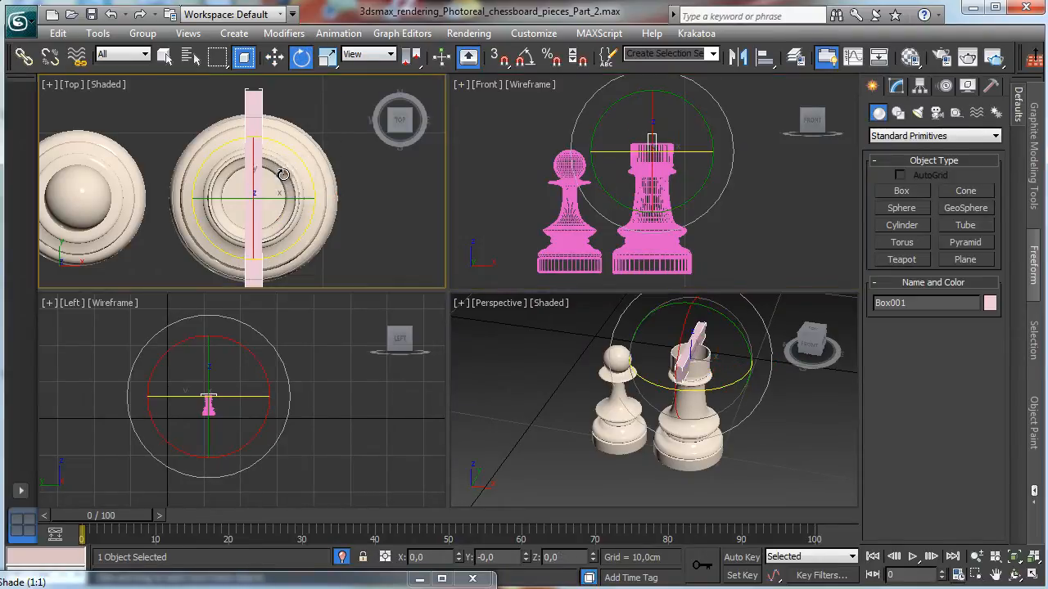
pyautogui.keyDown('shift'); pyautogui.moveTo(290, 191); pyautogui.dragTo(334, 216); pyautogui.keyUp('shift')
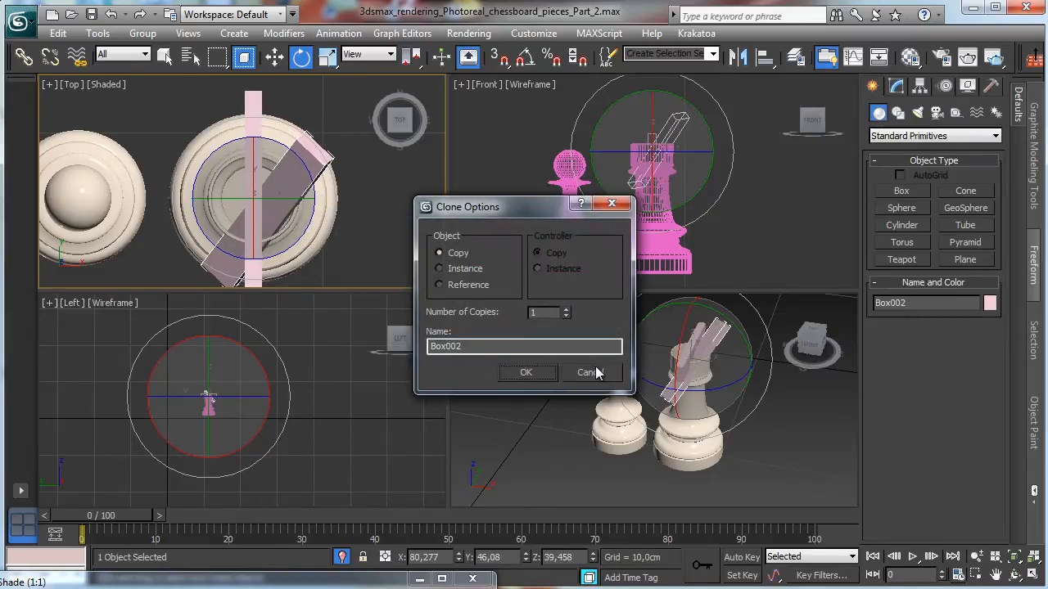
pyautogui.press('Escape')
pyautogui.moveTo(288, 247)
pyautogui.keyDown('shift'); pyautogui.mouseDown()
pyautogui.moveTo(314, 243)
pyautogui.moveTo(402, 172)
pyautogui.moveTo(304, 82)
pyautogui.mouseUp(); pyautogui.keyUp('shift')
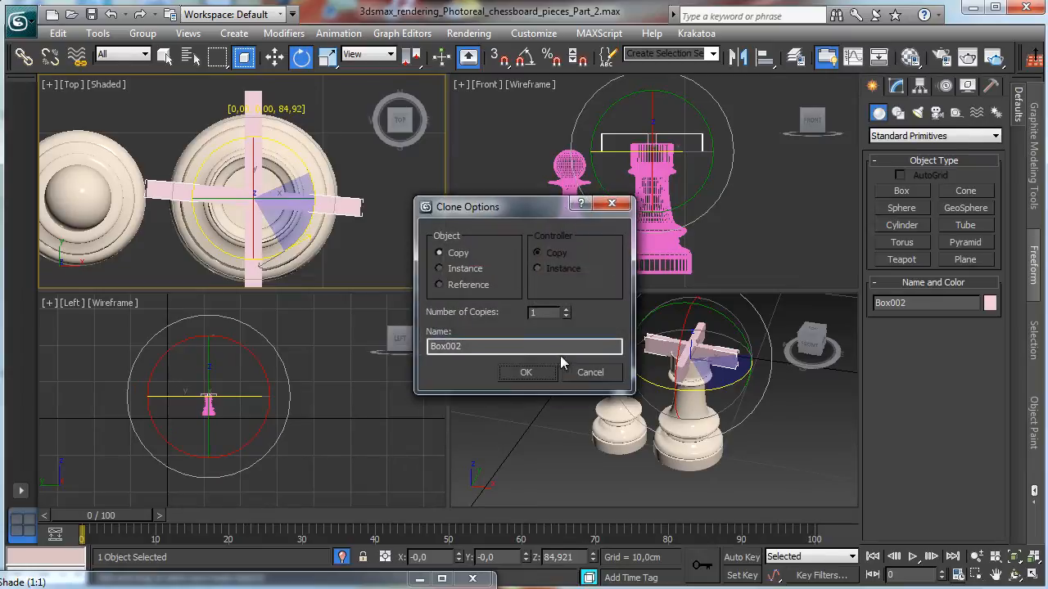
pyautogui.click(587, 368)
# Turn on angle snap and clone the box as a single copy rotated 90° in the Top view, forming a cross.
pyautogui.click(524, 57)
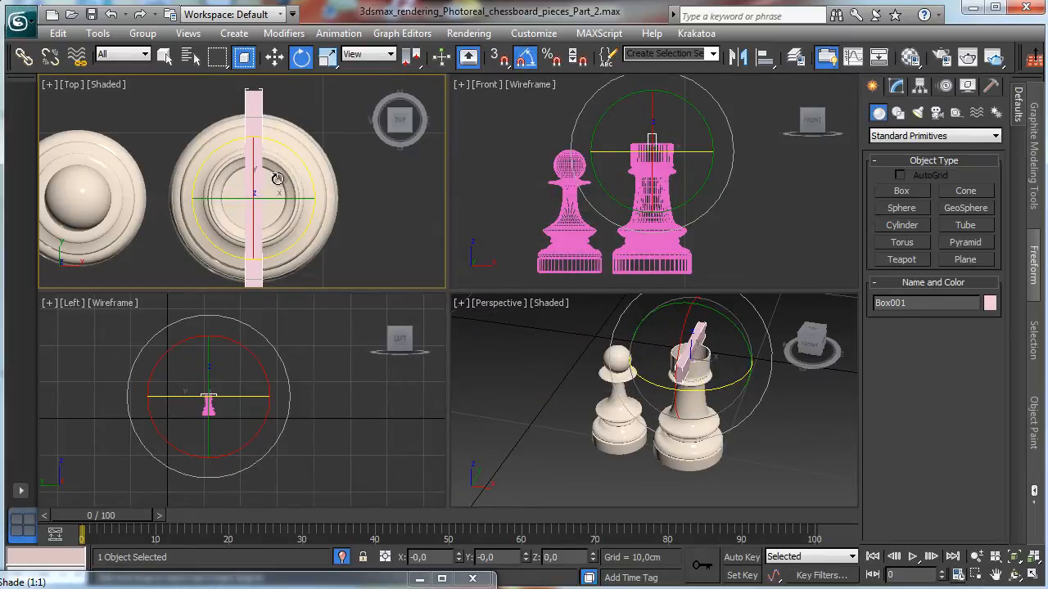
pyautogui.keyDown('shift'); pyautogui.moveTo(301, 157); pyautogui.dragTo(365, 212); pyautogui.keyUp('shift')
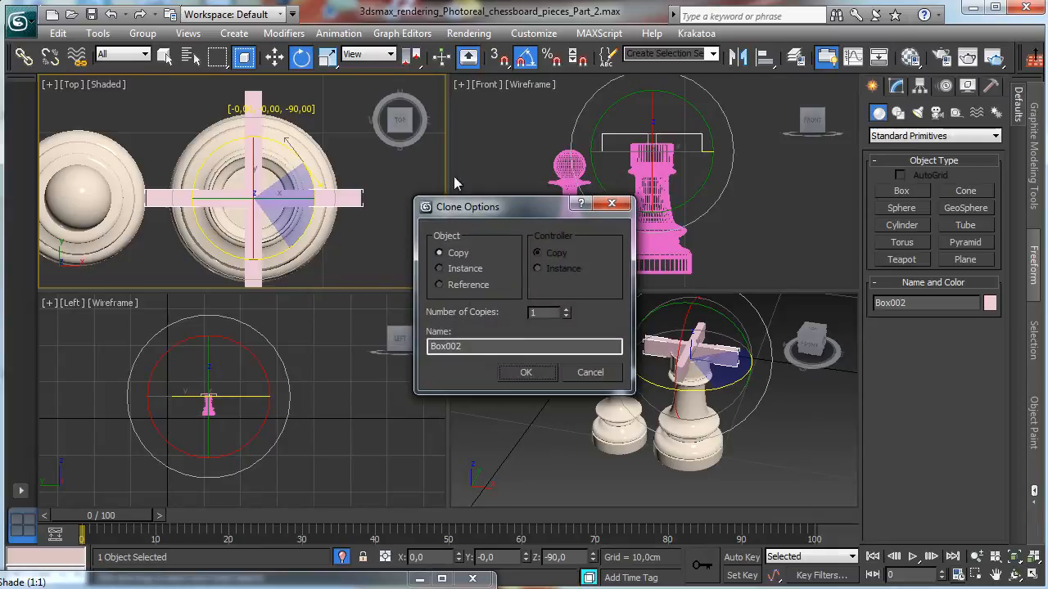
pyautogui.click(534, 370)
# Select the rook and bring up the Compound Objects creation category.
pyautogui.click(817, 449)
pyautogui.click(694, 417)
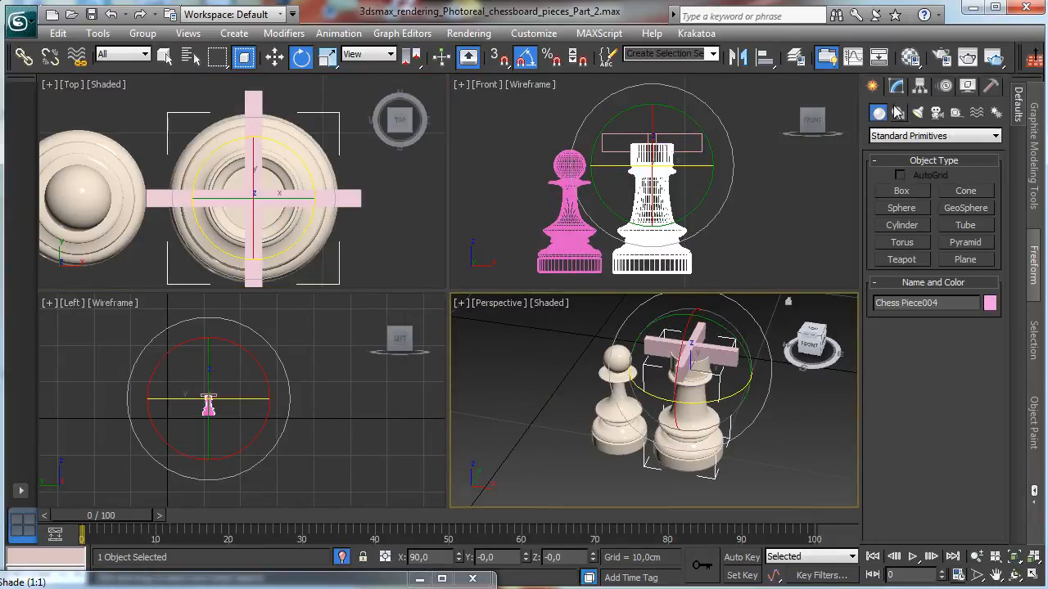
pyautogui.click(906, 138)
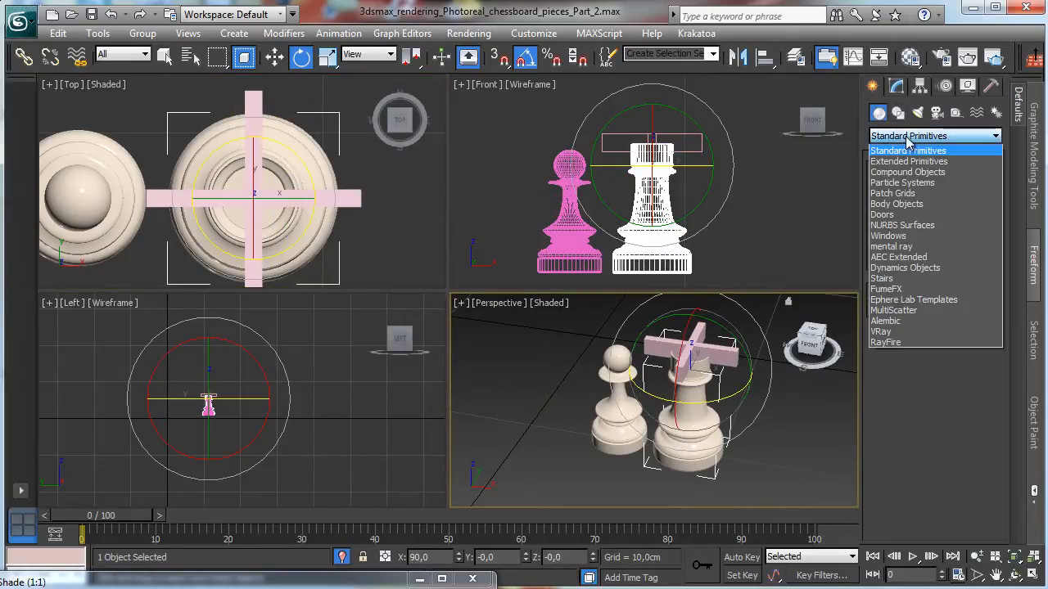
pyautogui.click(910, 173)
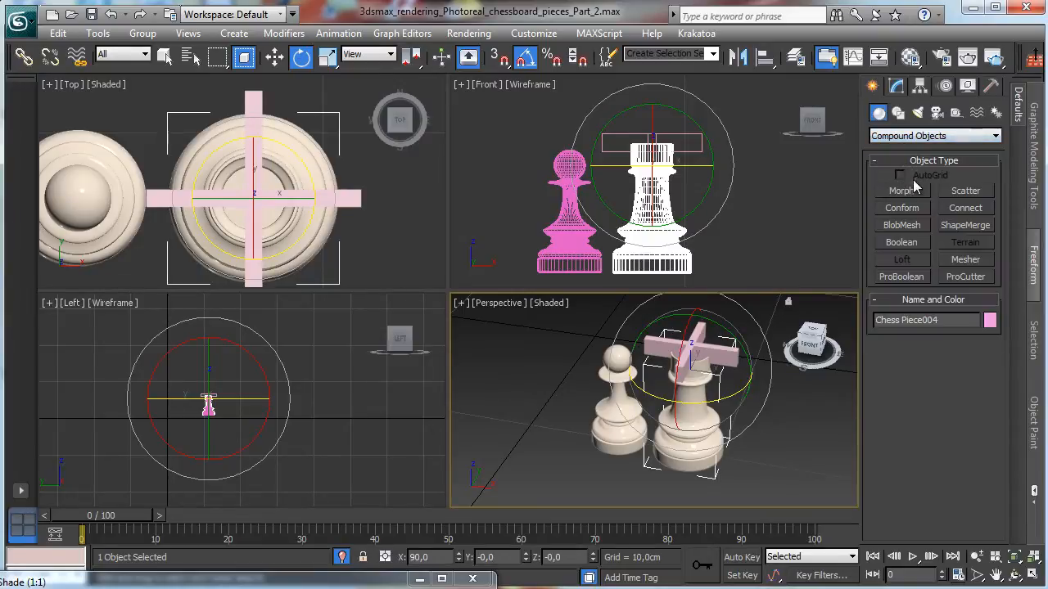
# Try to subtract the original box from the rook with ProBoolean, and undo it.
pyautogui.click(912, 279)
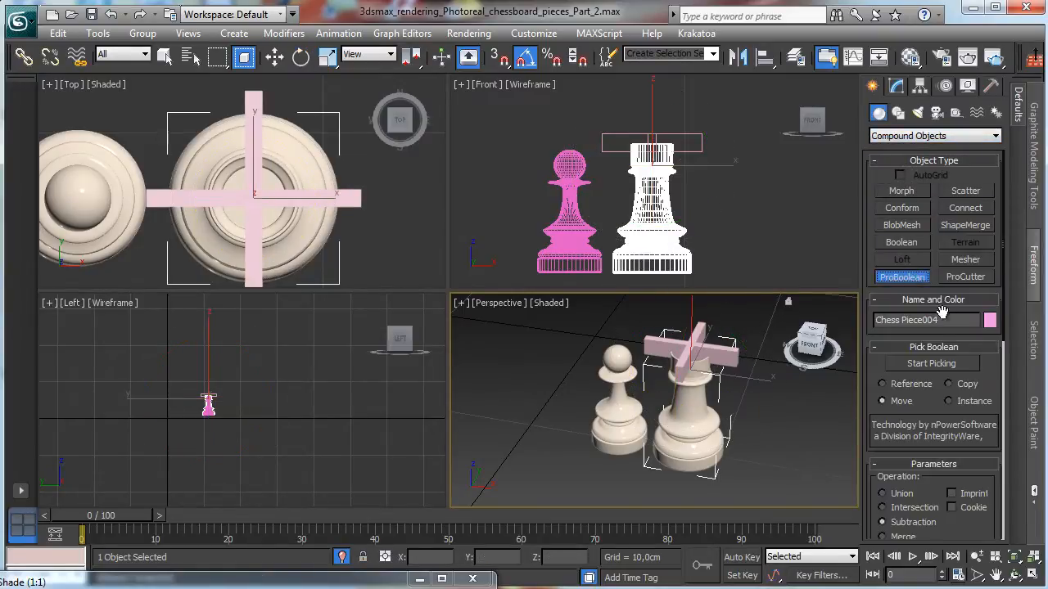
pyautogui.click(935, 363)
pyautogui.click(700, 327)
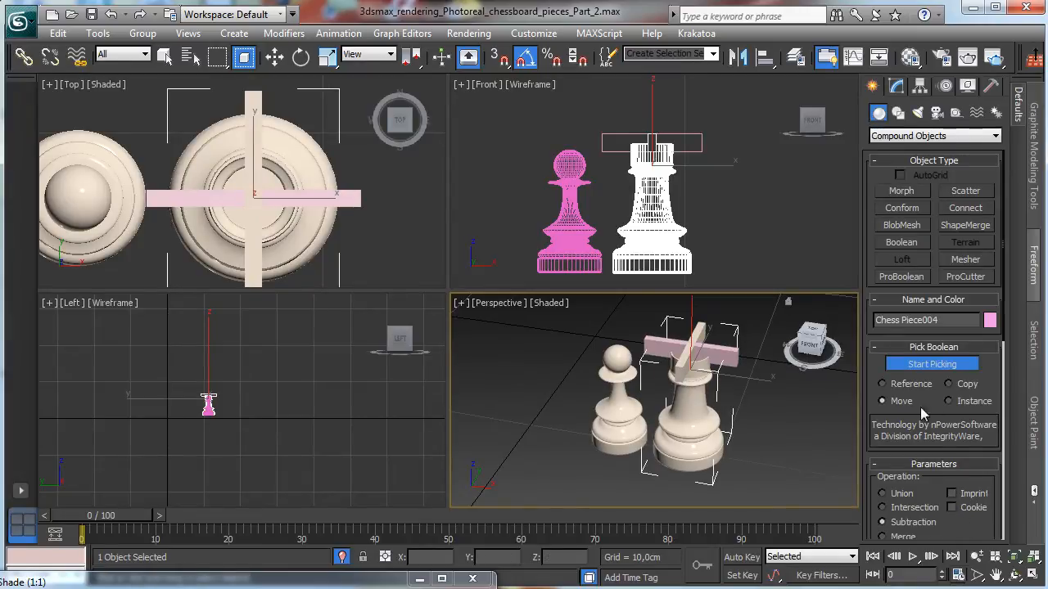
pyautogui.press('w')
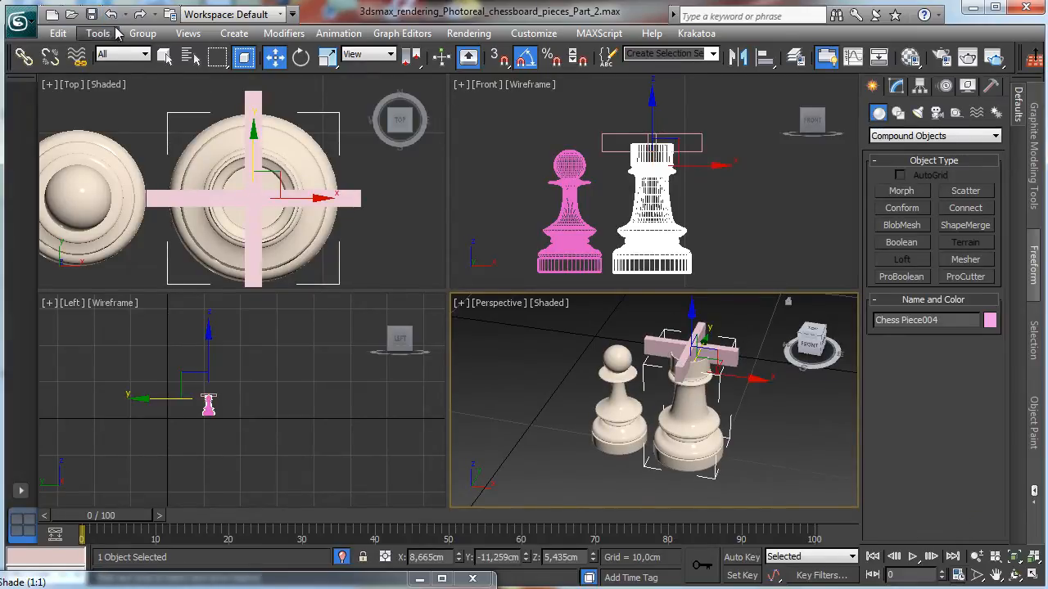
# Subtract the original box (Box001) from the rook's rim with a Boolean compound object.
pyautogui.click(904, 244)
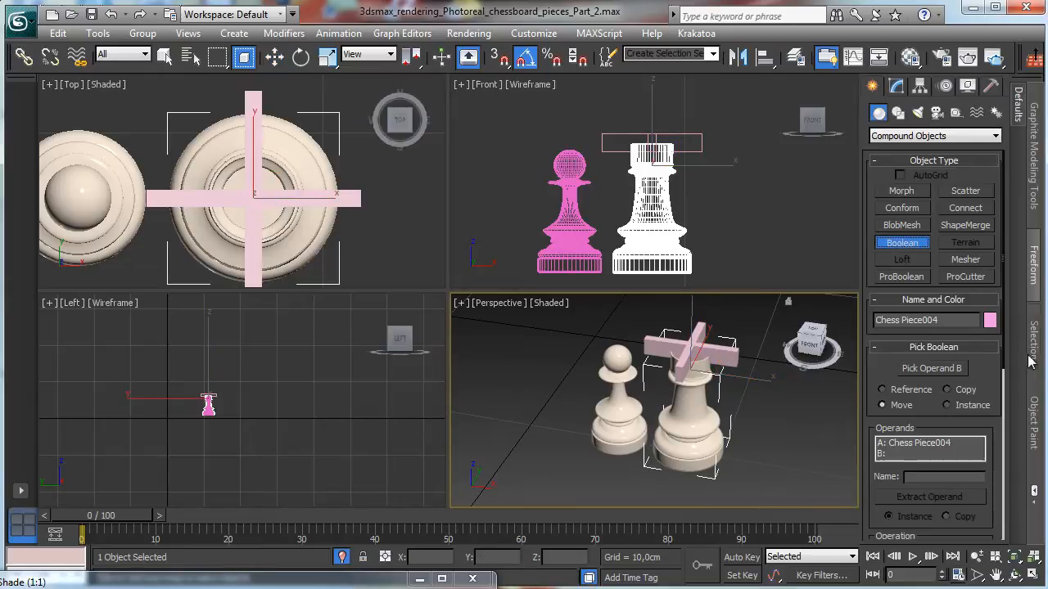
pyautogui.click(943, 369)
pyautogui.click(700, 328)
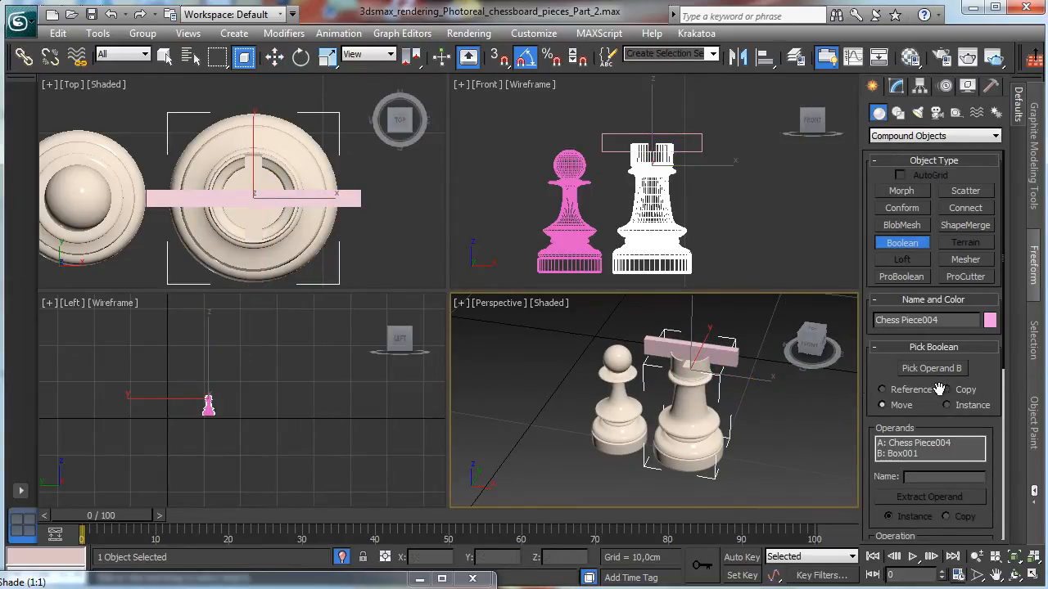
# Subtract the rotated box copy (Box002) from the rook's rim with a second Boolean.
pyautogui.click(897, 90)
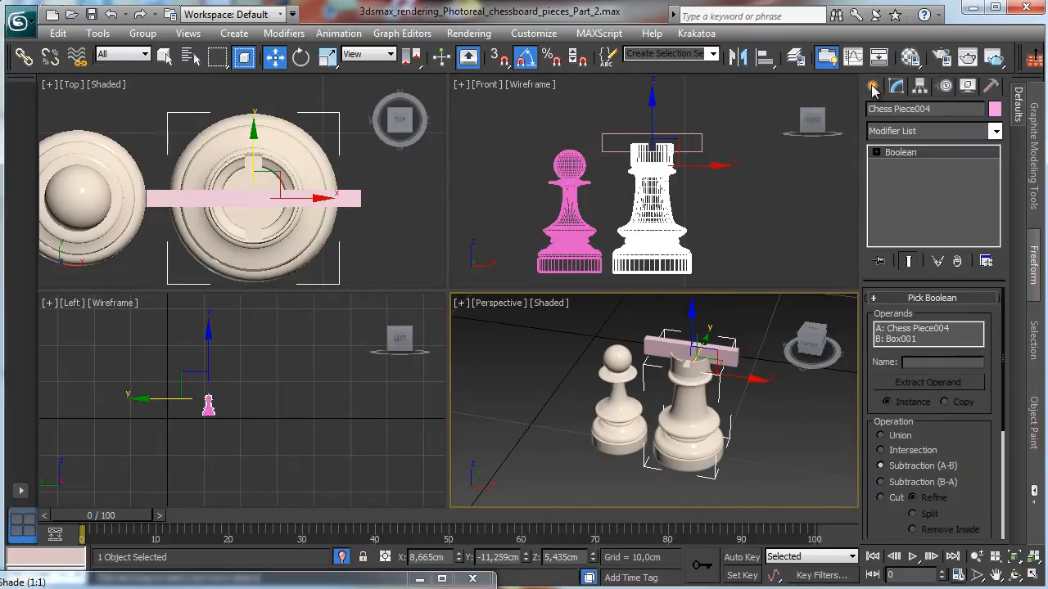
pyautogui.click(875, 88)
pyautogui.click(902, 243)
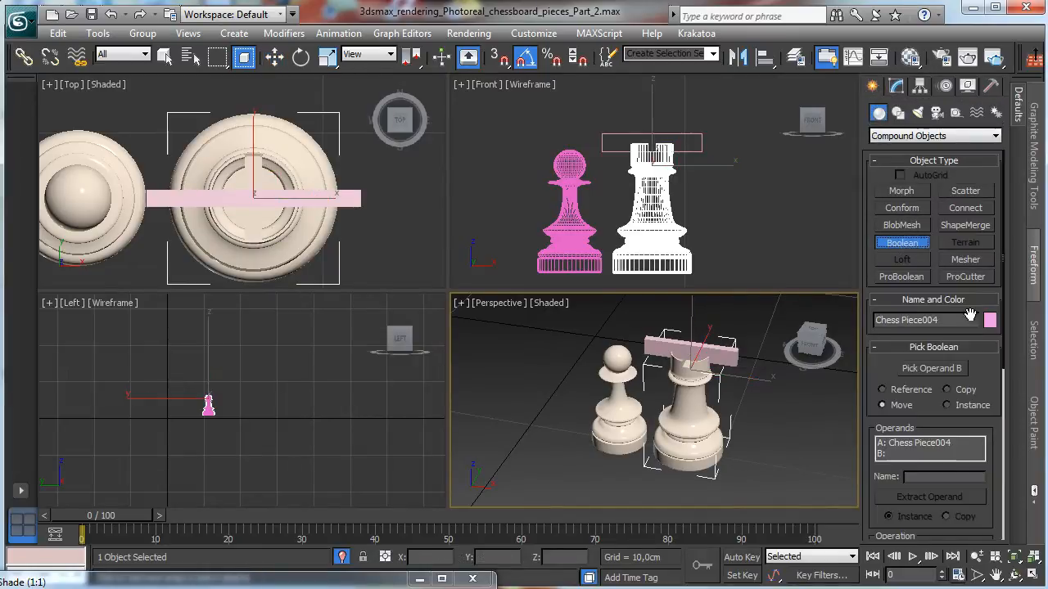
pyautogui.click(932, 370)
pyautogui.click(731, 356)
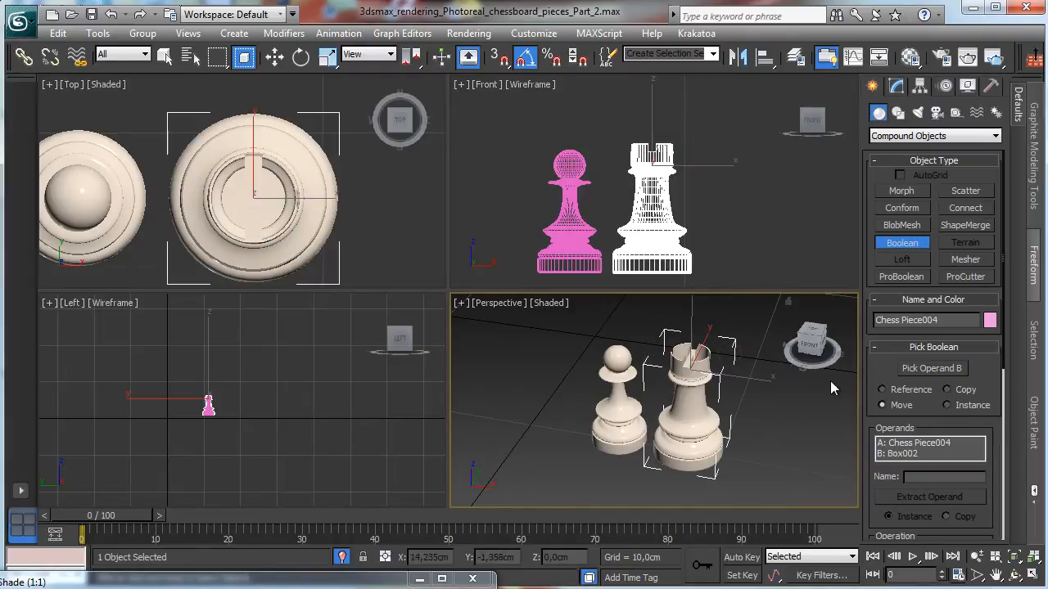
# Inspect the notched rim up close and convert the rook to an Editable Poly.
pyautogui.click(1016, 574)
pyautogui.moveTo(664, 407)
pyautogui.mouseDown()
pyautogui.moveTo(650, 461)
pyautogui.moveTo(561, 388)
pyautogui.moveTo(475, 368)
pyautogui.moveTo(527, 402)
pyautogui.moveTo(606, 389)
pyautogui.moveTo(652, 401)
pyautogui.mouseUp()
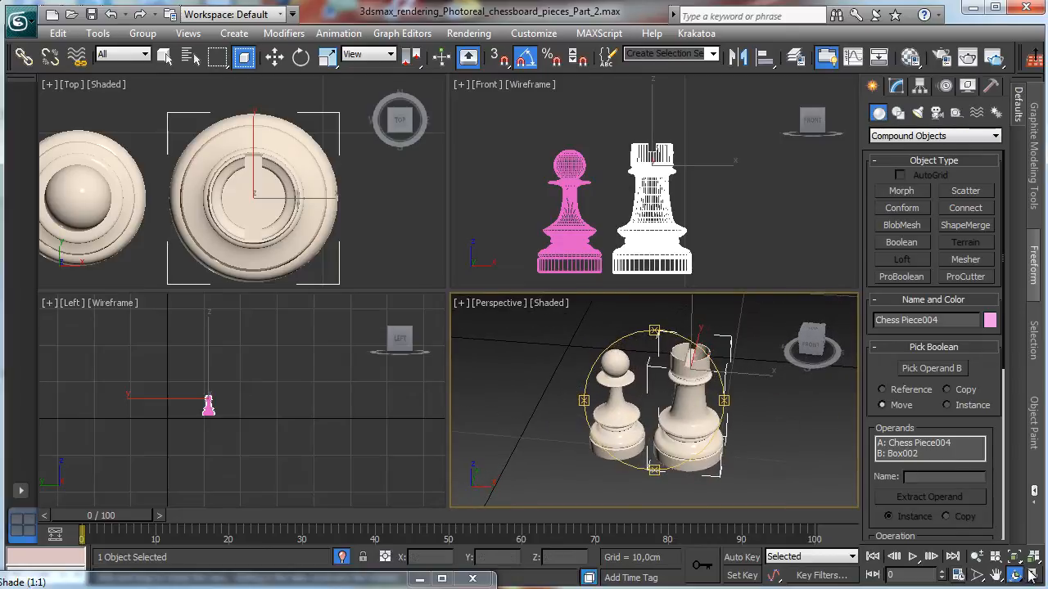
pyautogui.click(1032, 575)
pyautogui.click(975, 557)
pyautogui.scroll(3, 524, 291)
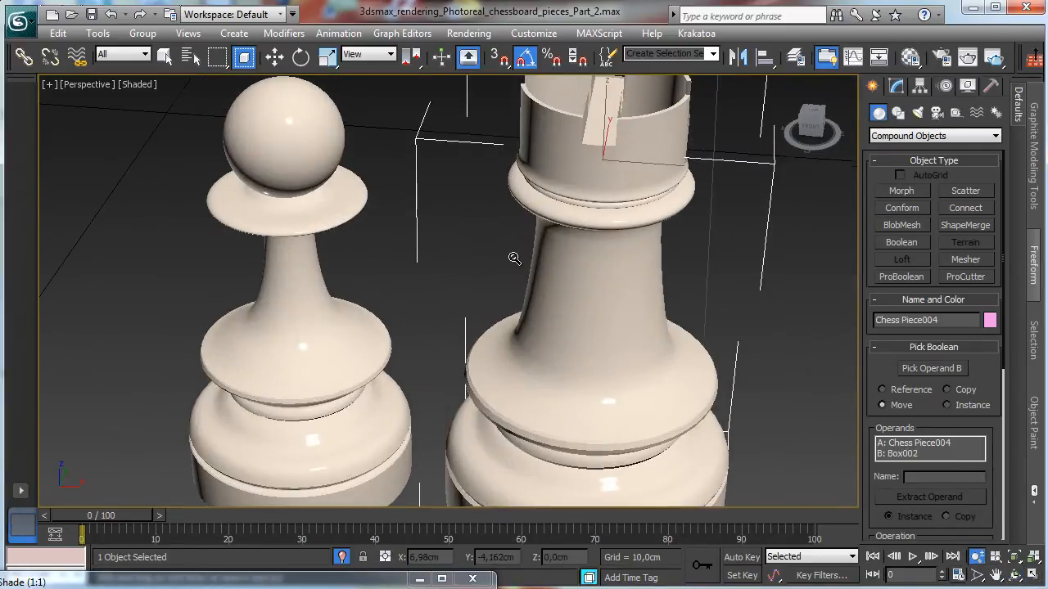
pyautogui.click(1013, 574)
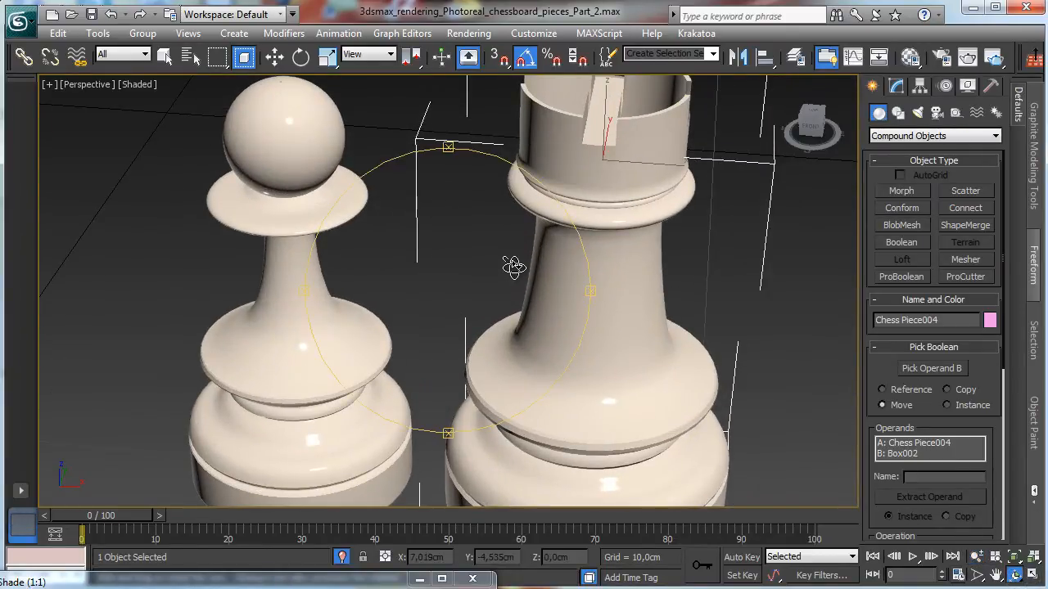
pyautogui.moveTo(510, 262); pyautogui.dragTo(442, 288)
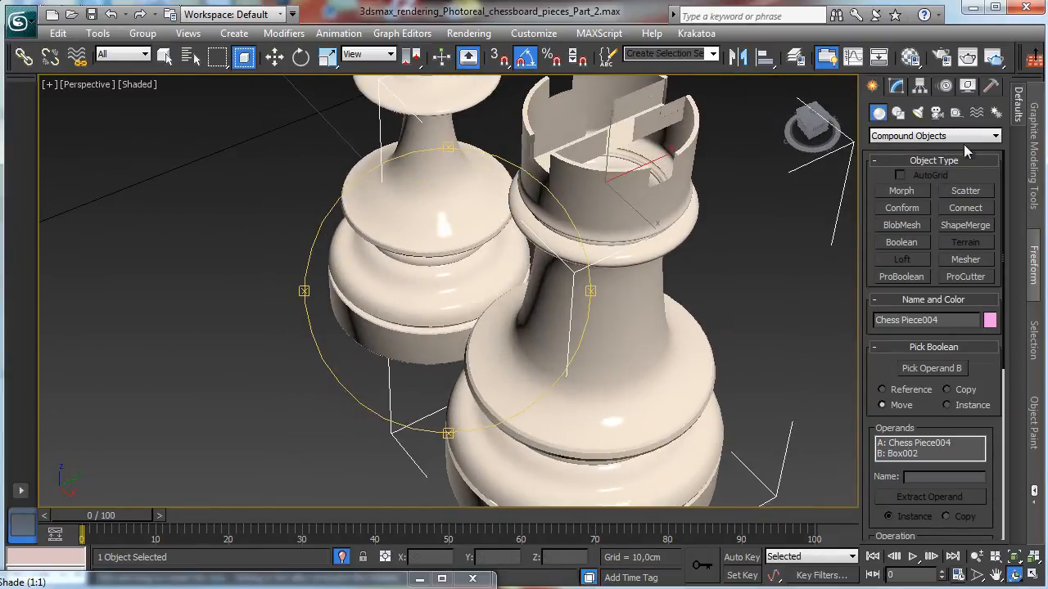
pyautogui.click(898, 85)
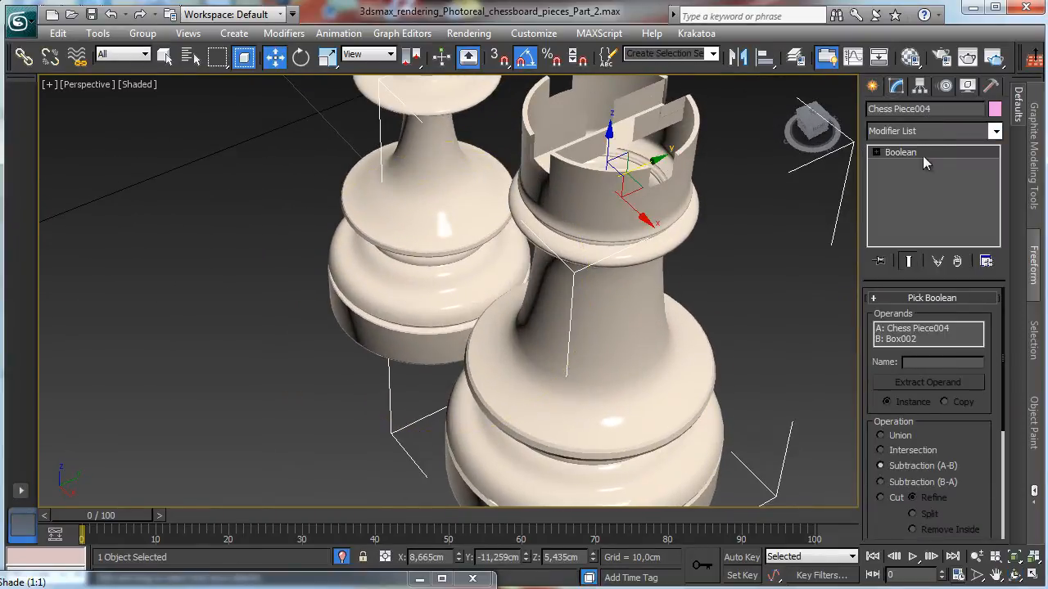
pyautogui.rightClick(660, 177)
pyautogui.moveTo(786, 329)
pyautogui.click(871, 344)
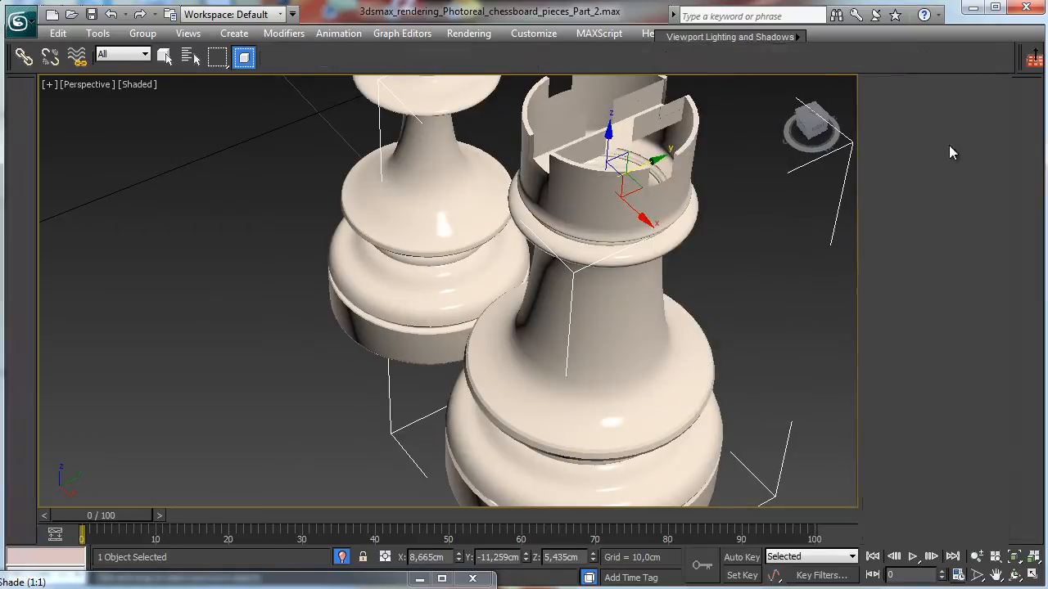
# Delete the leftover vertical box-wall polygons standing inside the rook's crown.
pyautogui.click(650, 130)
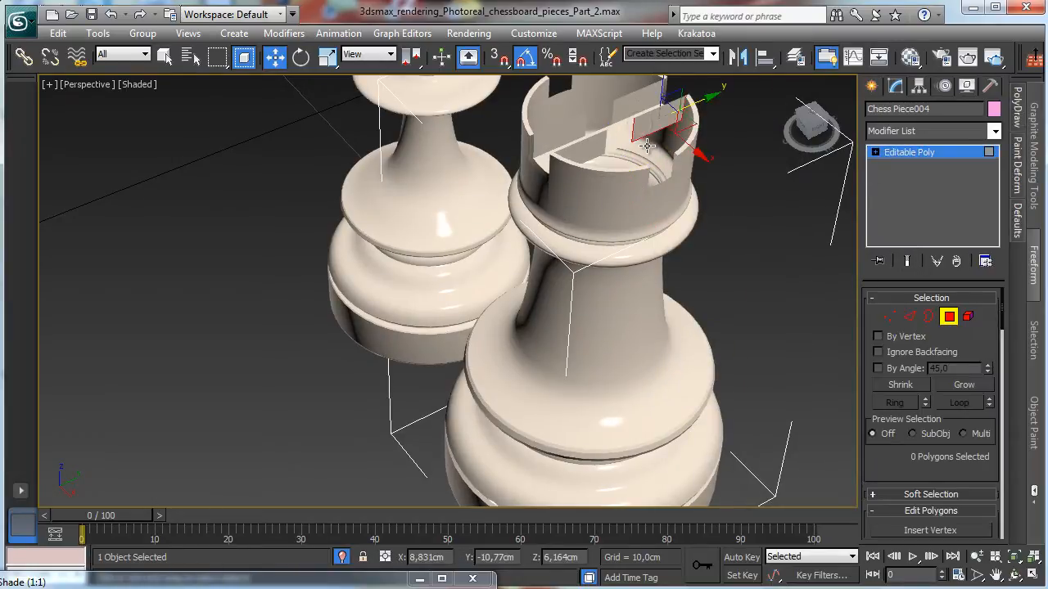
pyautogui.press('Delete')
pyautogui.click(593, 150)
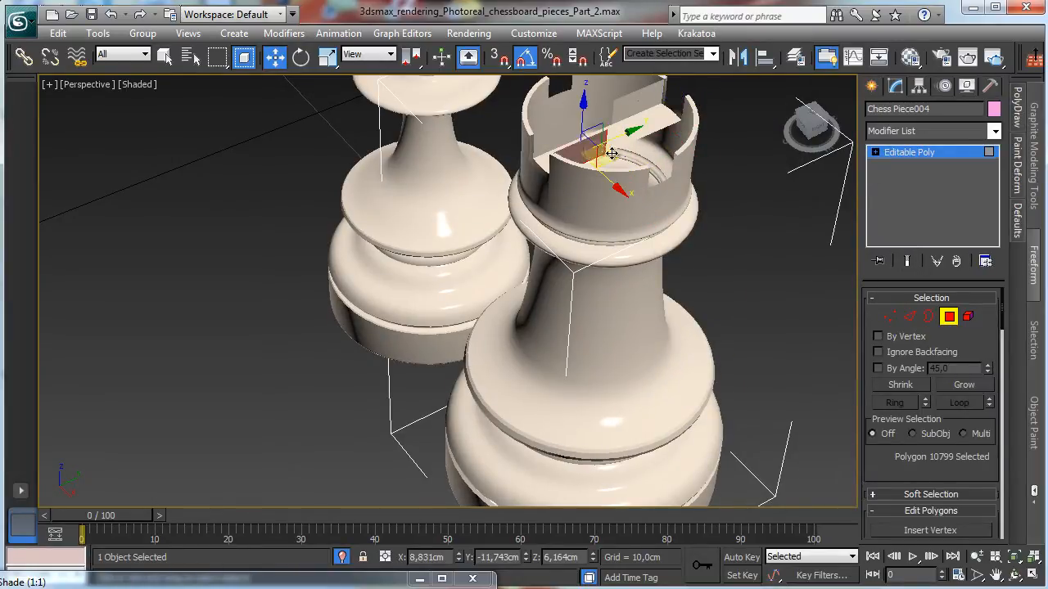
pyautogui.press('Delete')
pyautogui.click(567, 129)
pyautogui.press('Delete')
pyautogui.click(632, 104)
pyautogui.press('Delete')
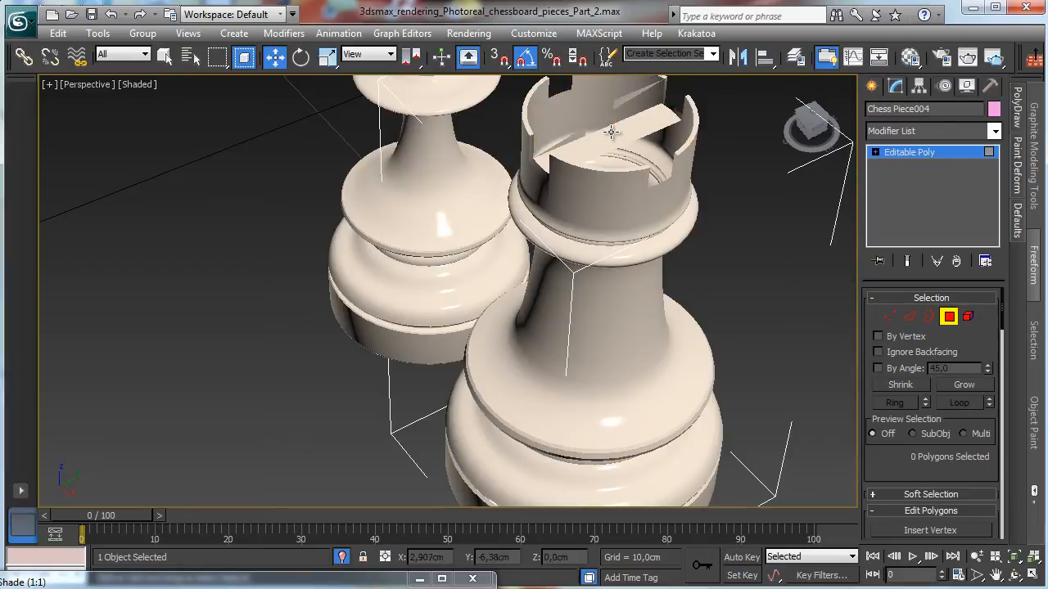
pyautogui.click(628, 101)
pyautogui.press('Delete')
# Delete the leftover horizontal polygons spanning the inside of the rook's crown, and leave polygon editing.
pyautogui.click(578, 137)
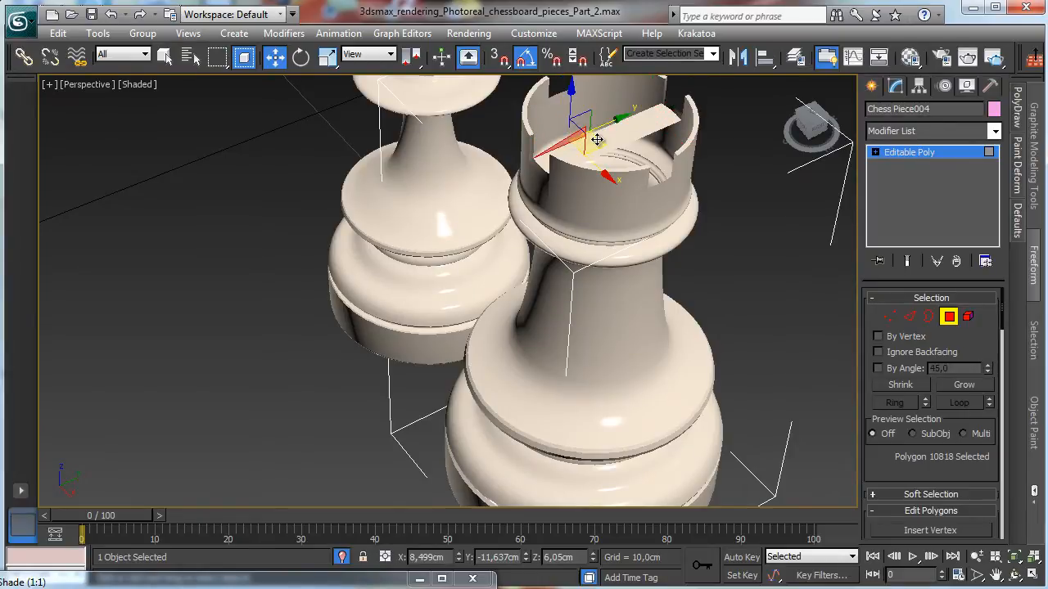
pyautogui.press('Delete')
pyautogui.click(608, 139)
pyautogui.press('Delete')
pyautogui.click(645, 128)
pyautogui.press('Delete')
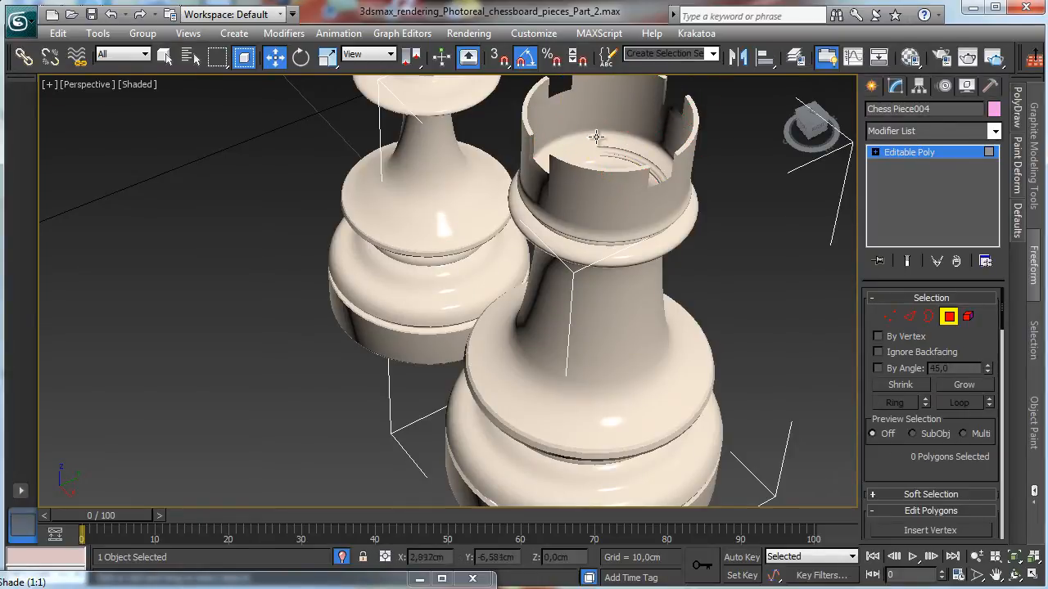
pyautogui.click(570, 151)
pyautogui.press('Delete')
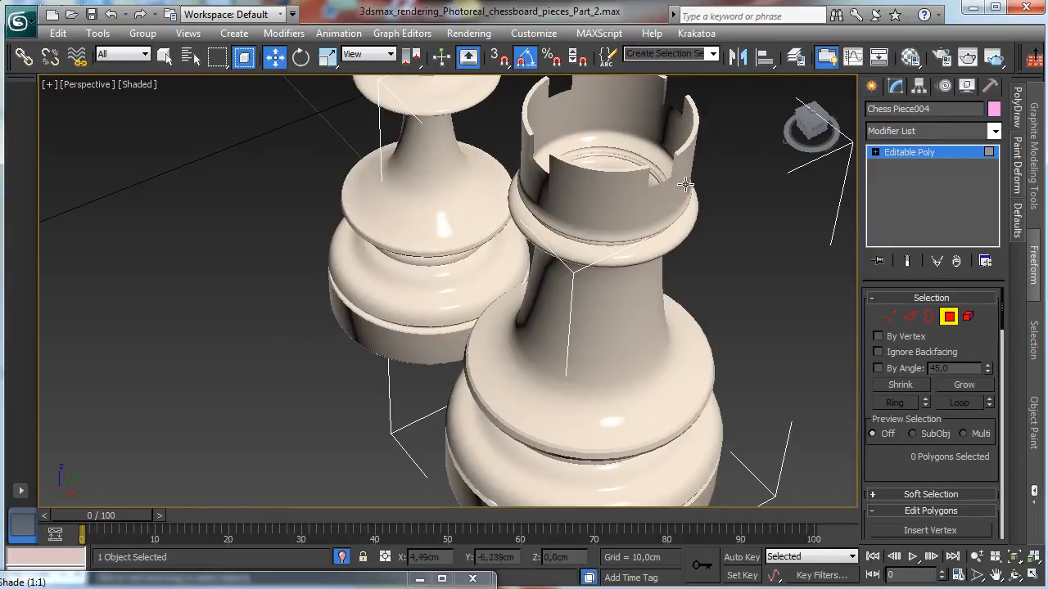
pyautogui.click(948, 316)
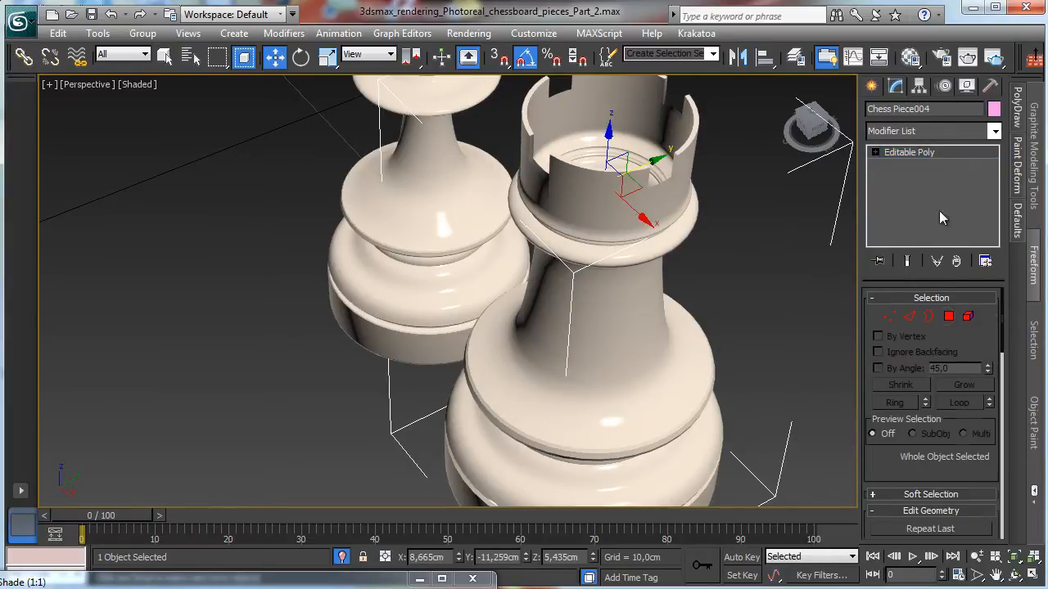
# Try a Cap Holes modifier with Triangulate Cap and Smooth With Old Faces enabled on the rook, and remove it.
pyautogui.click(993, 131)
pyautogui.click(927, 503)
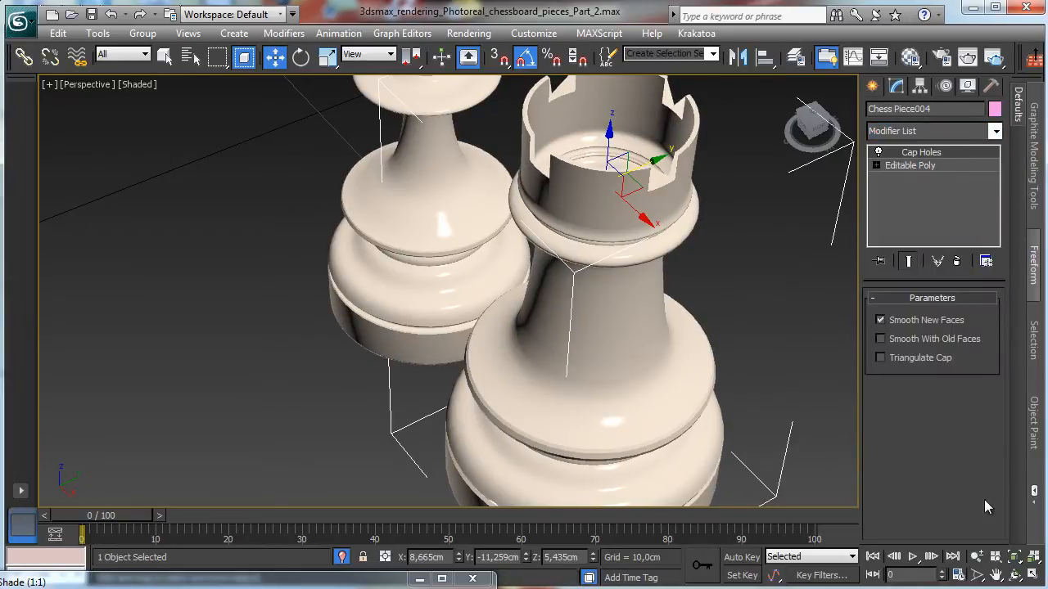
pyautogui.click(1015, 578)
pyautogui.moveTo(519, 320); pyautogui.dragTo(356, 331)
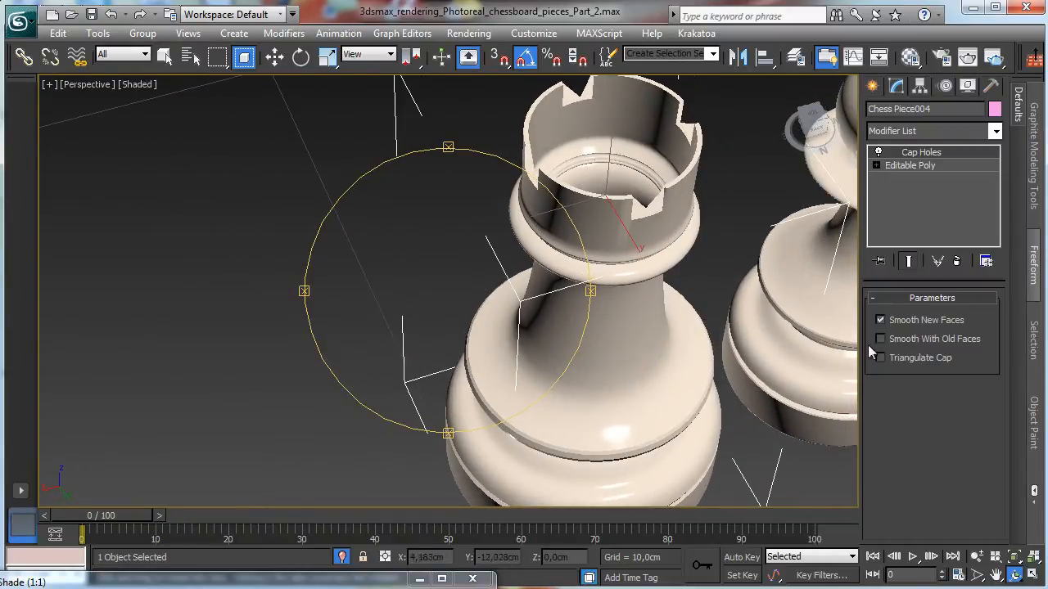
pyautogui.click(881, 358)
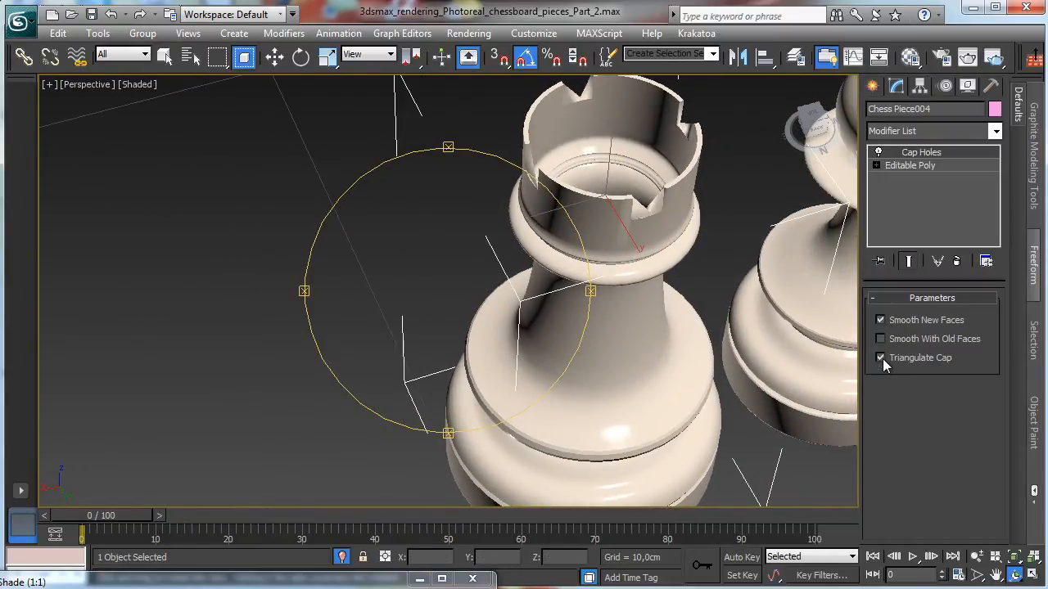
pyautogui.click(892, 340)
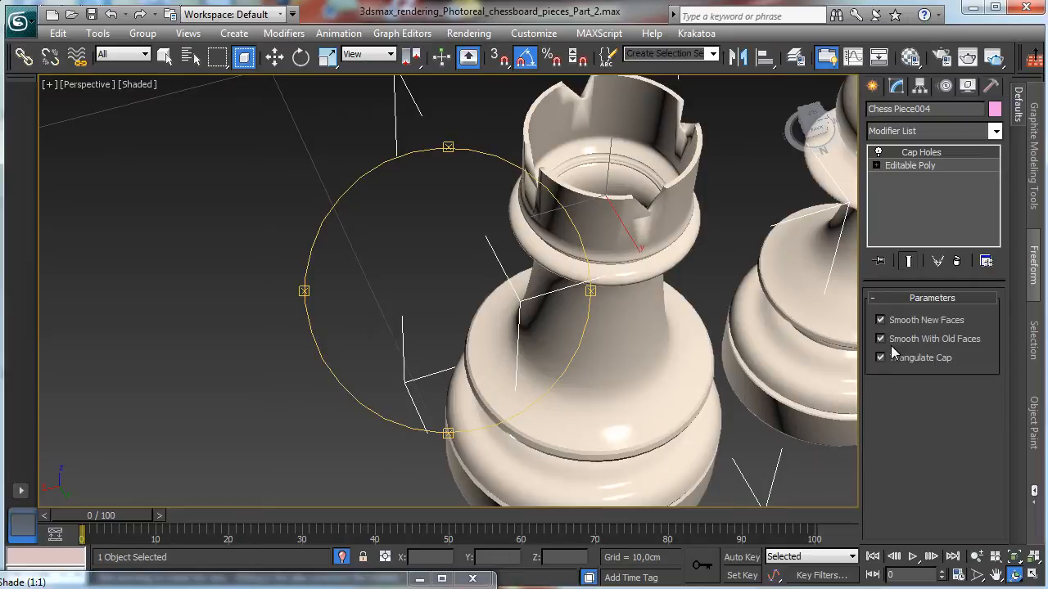
pyautogui.click(955, 262)
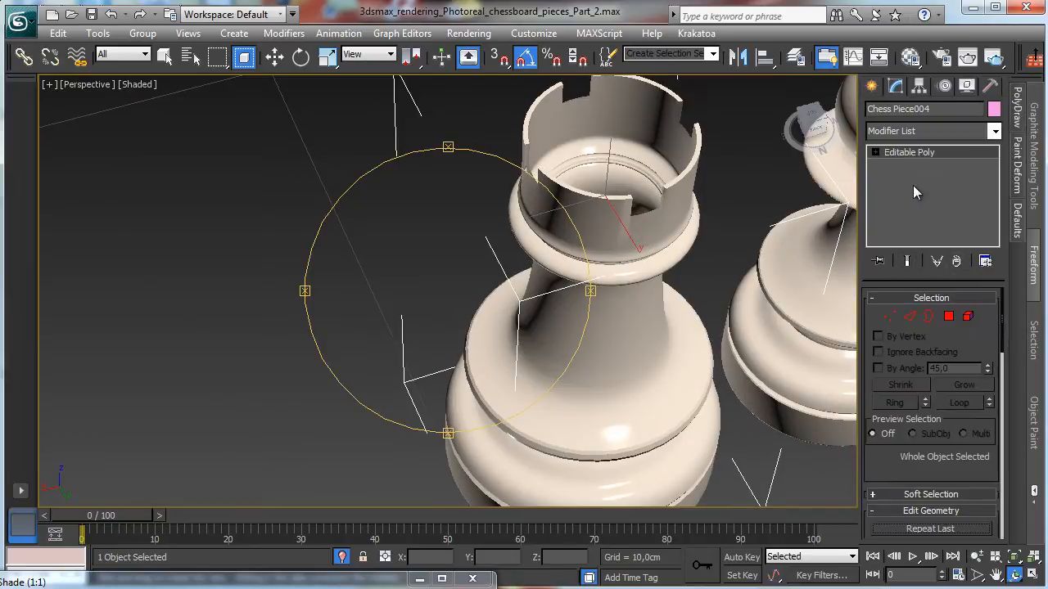
# Examine the rook's open notches from several angles and check a polygon beside one notch.
pyautogui.moveTo(572, 215); pyautogui.dragTo(552, 288)
pyautogui.moveTo(510, 270); pyautogui.dragTo(527, 217)
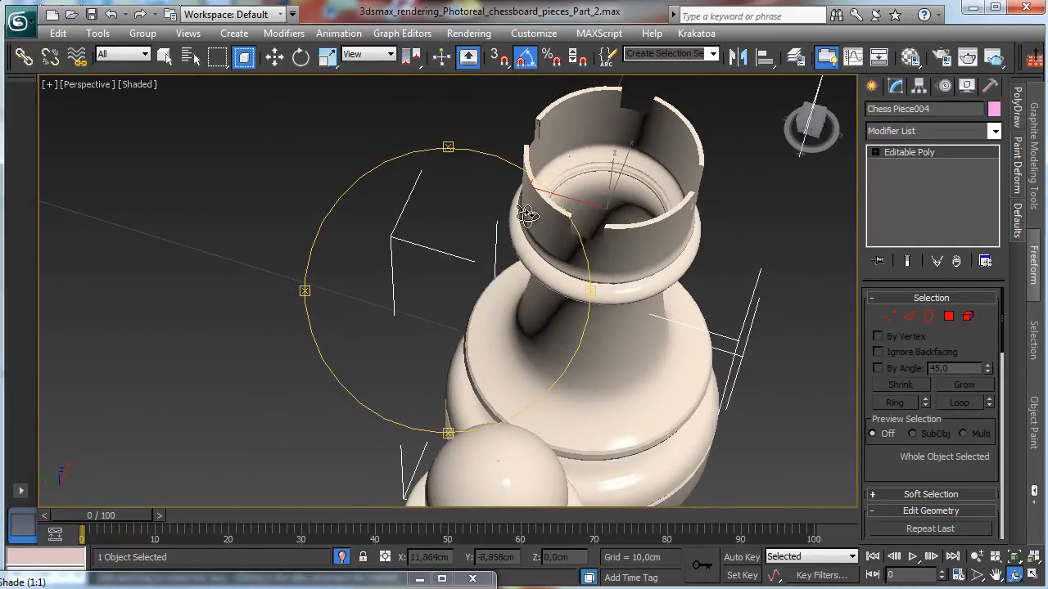
pyautogui.click(948, 317)
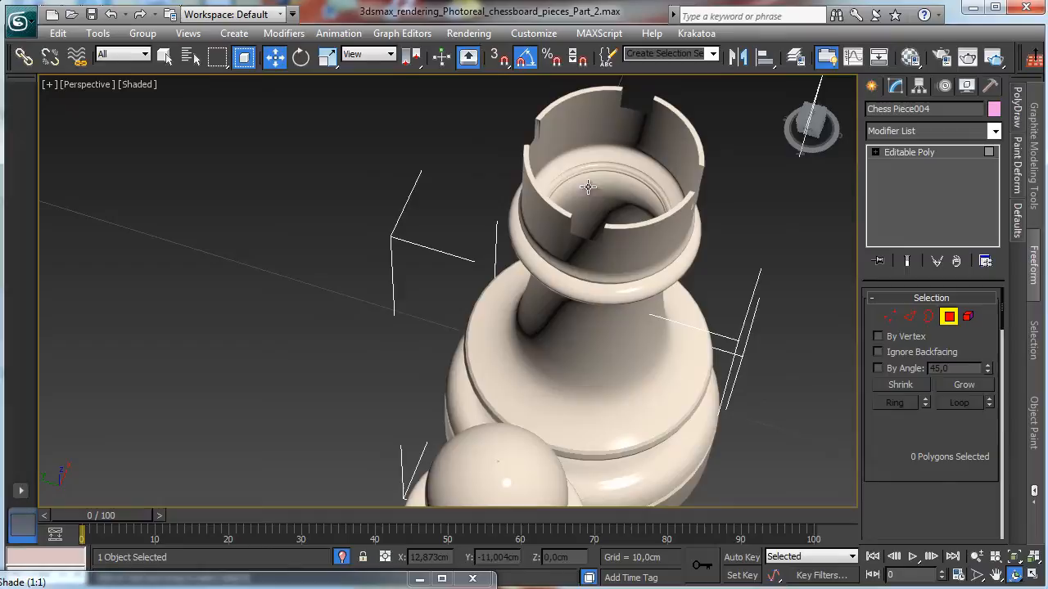
pyautogui.press('w')
pyautogui.click(533, 132)
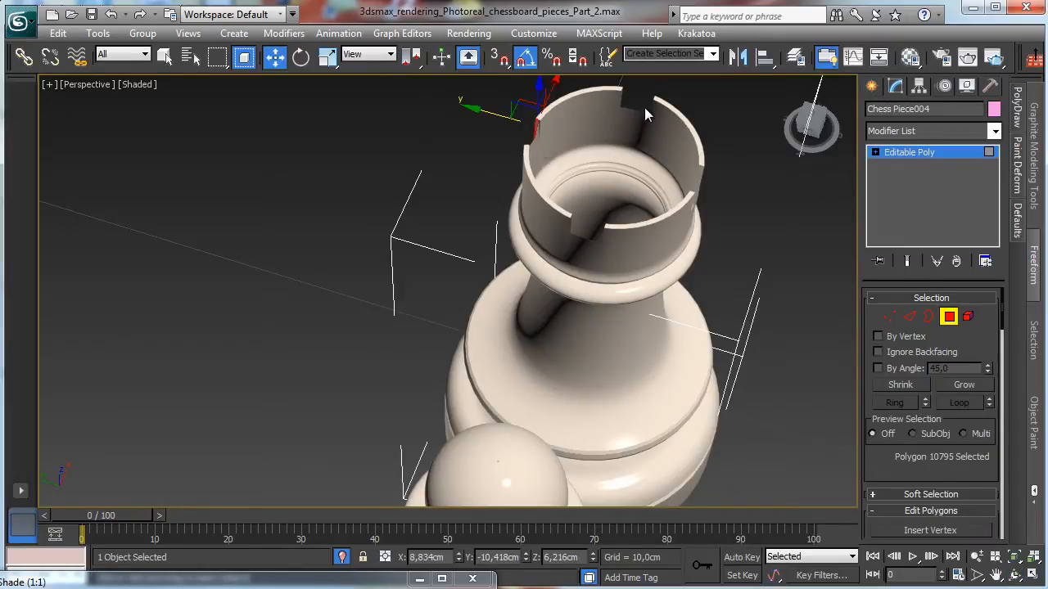
pyautogui.click(948, 317)
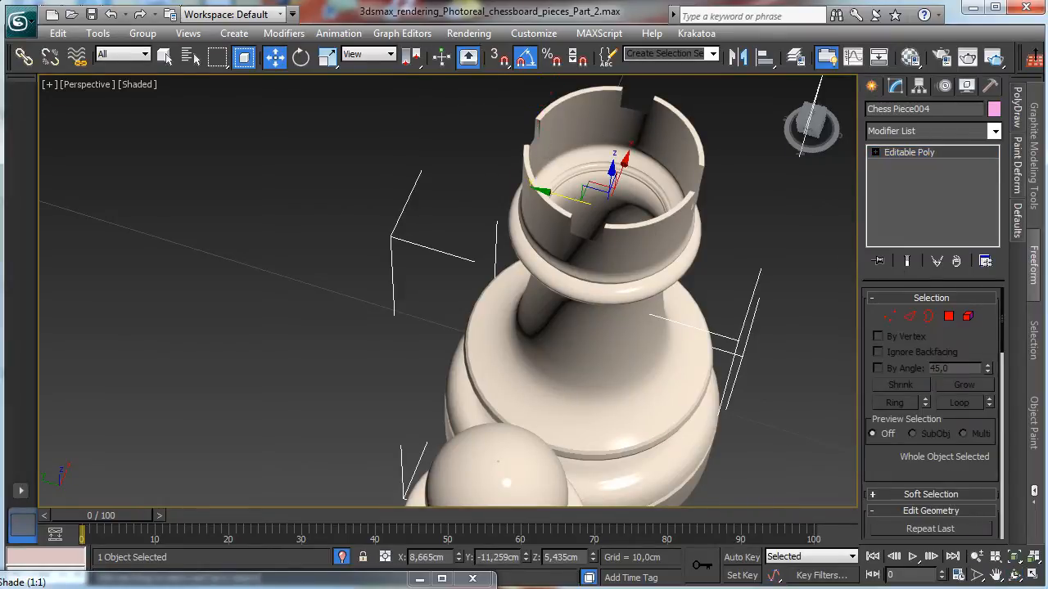
# Switch the Perspective view to the VRayPhysicalCamera001 view.
pyautogui.click(977, 557)
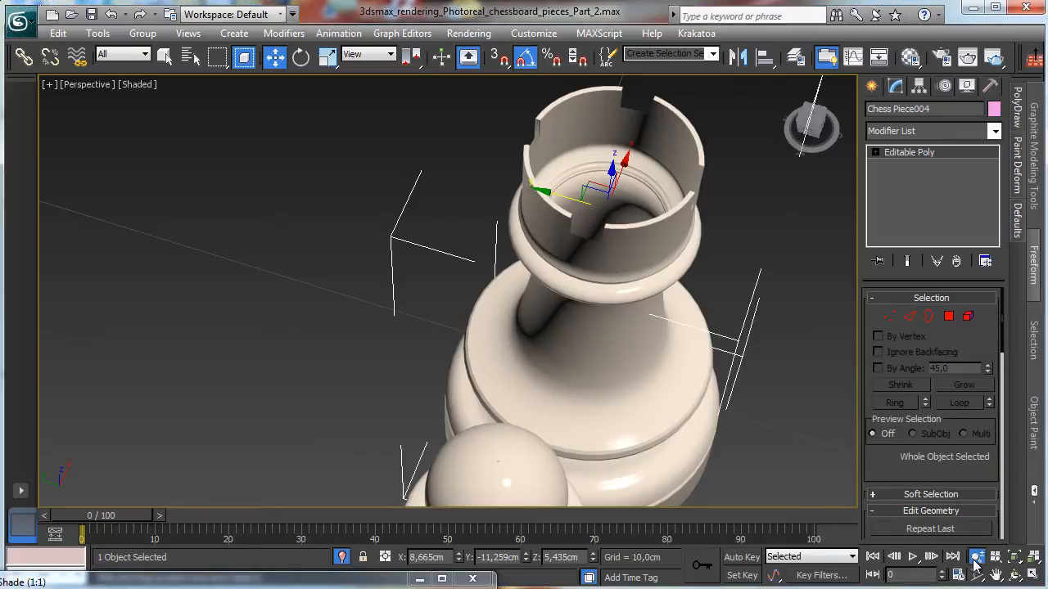
pyautogui.moveTo(368, 273); pyautogui.dragTo(410, 290)
pyautogui.click(91, 84)
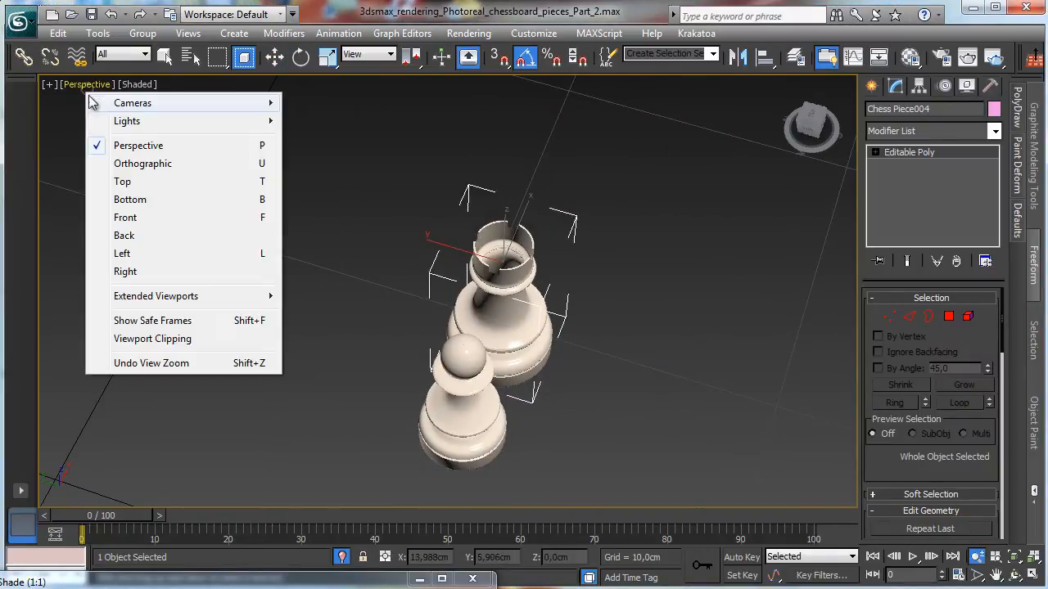
pyautogui.moveTo(114, 103)
pyautogui.click(348, 103)
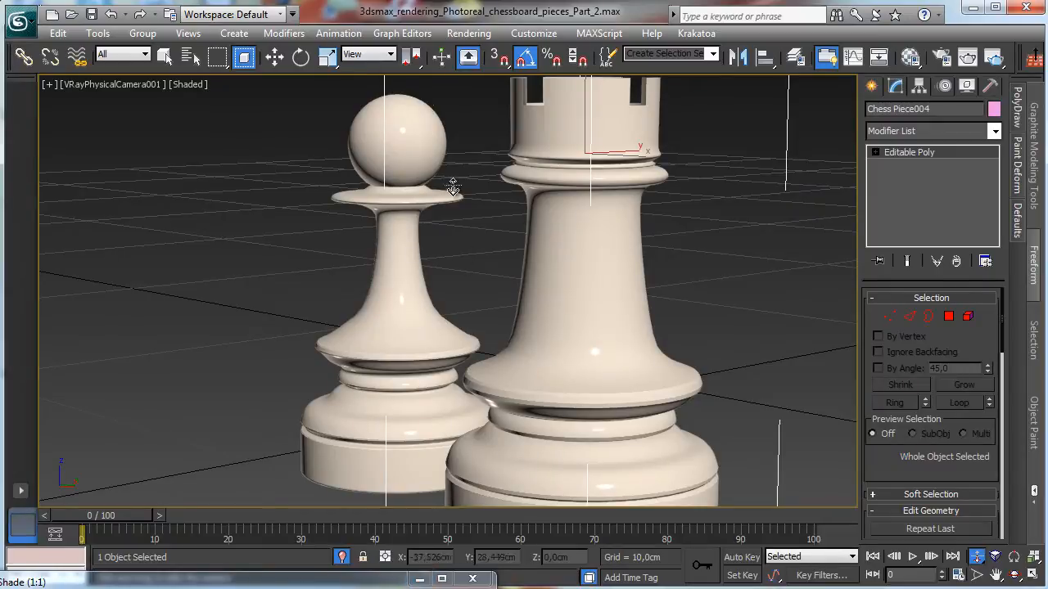
# Assign the Black pieces material to the rook and close the material editor.
pyautogui.click(275, 55)
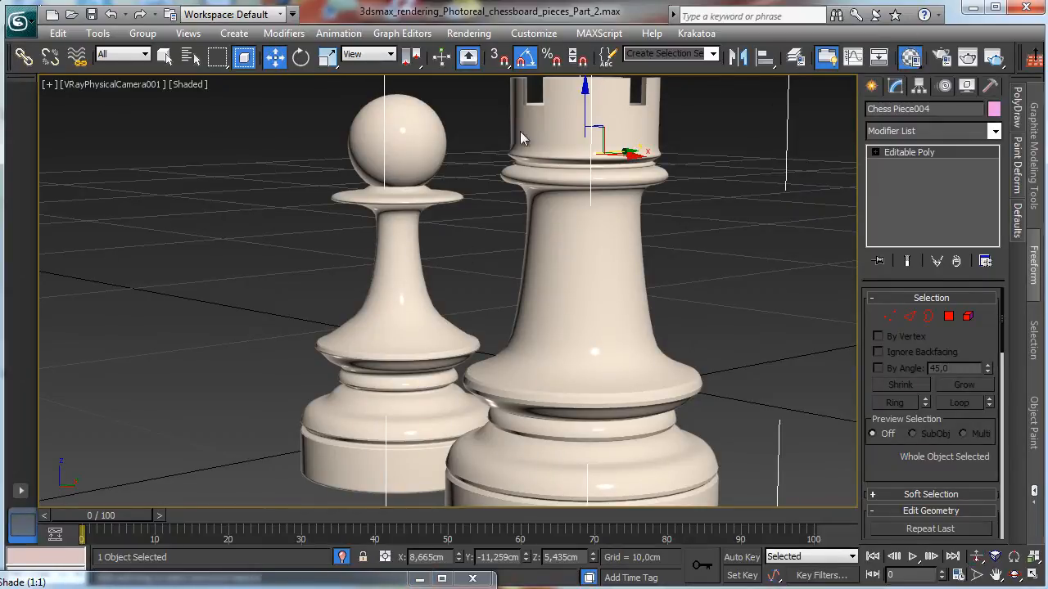
pyautogui.click(911, 56)
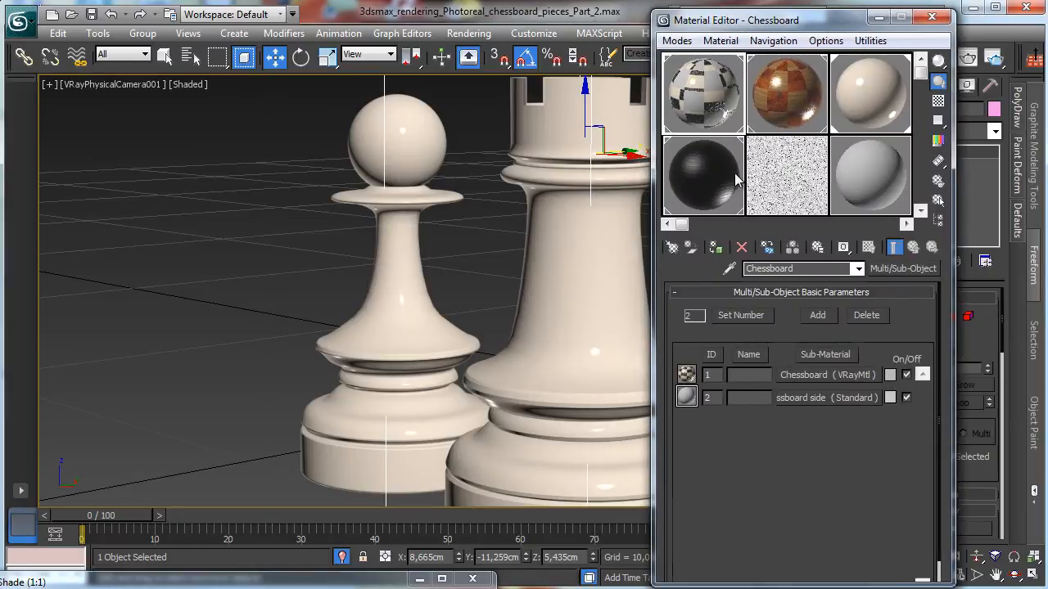
pyautogui.click(702, 175)
pyautogui.click(716, 247)
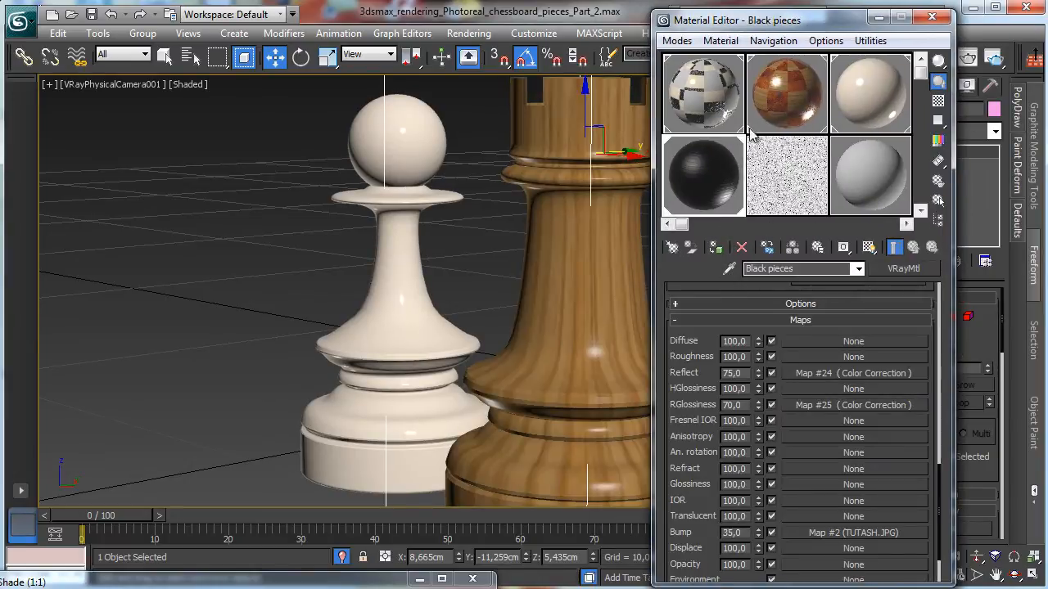
pyautogui.click(933, 17)
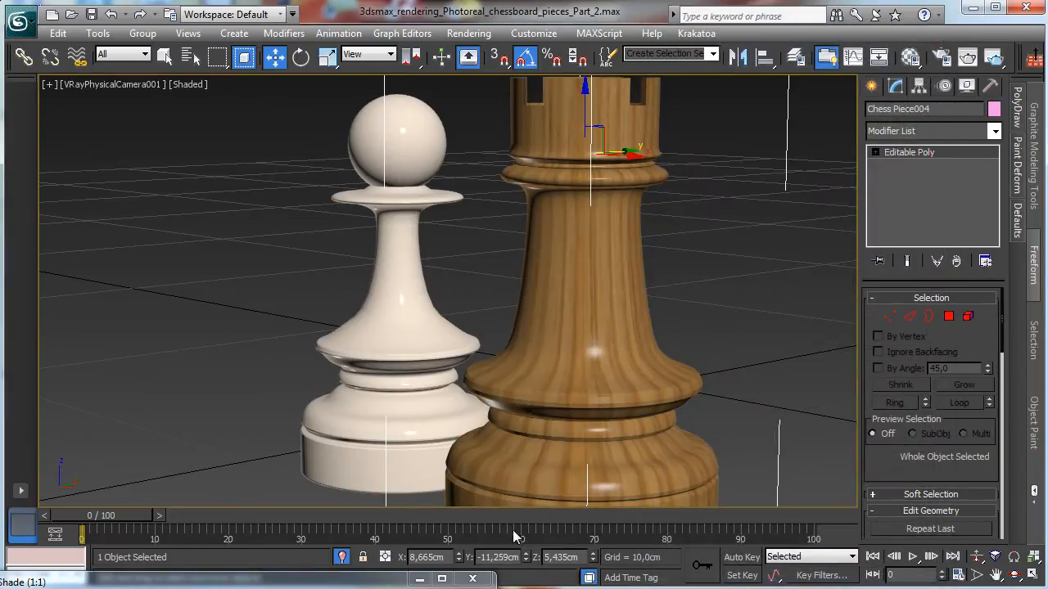
# End isolation and move the rook onto the black square two squares inward from the corner pawn, at about X -2.5 cm.
pyautogui.click(342, 558)
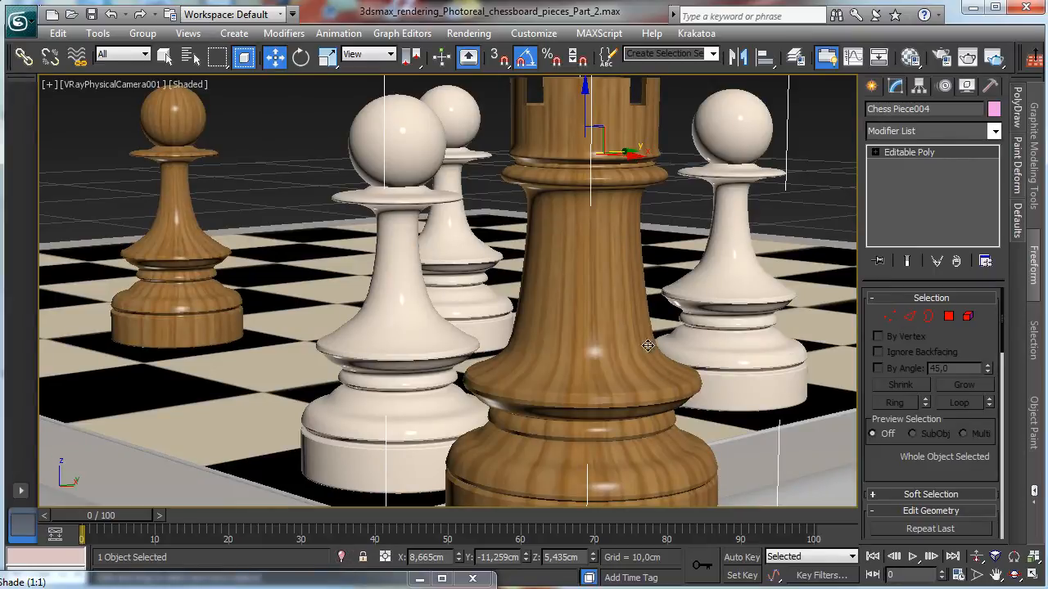
pyautogui.click(1033, 558)
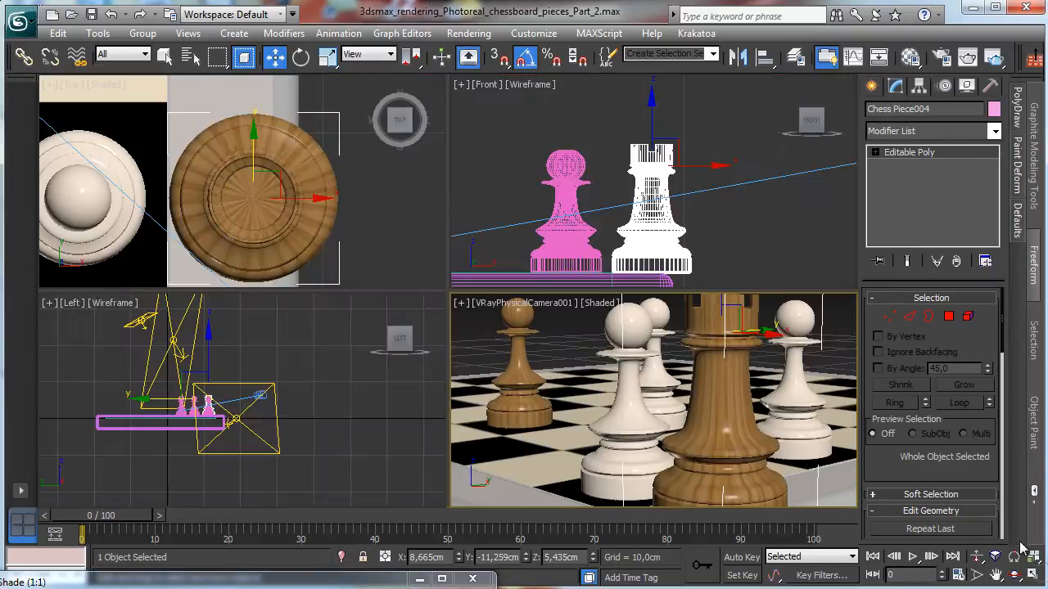
pyautogui.rightClick(323, 190)
pyautogui.click(976, 557)
pyautogui.moveTo(323, 177); pyautogui.dragTo(326, 307)
pyautogui.click(274, 56)
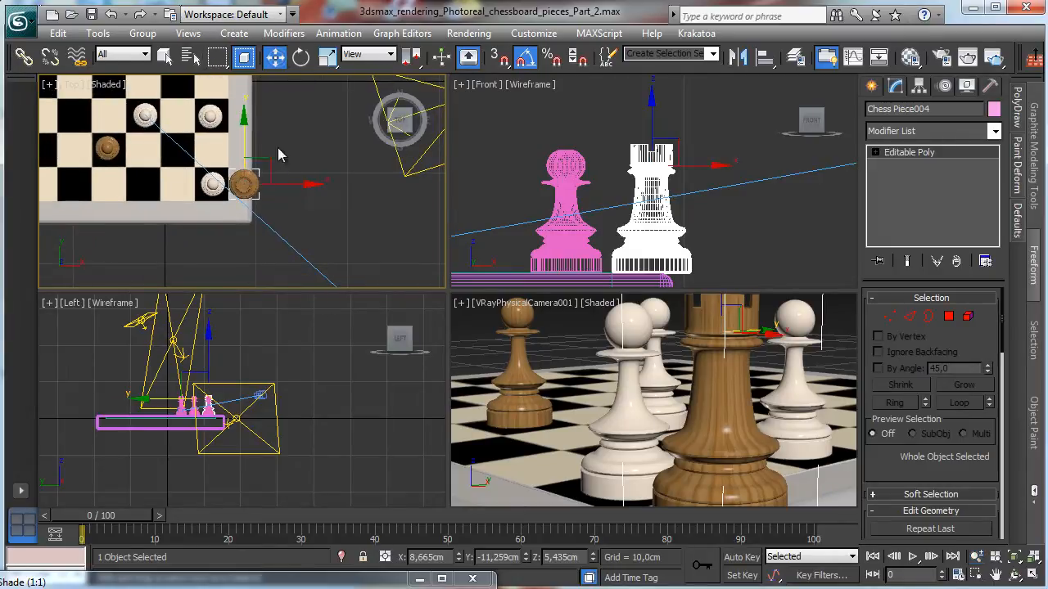
pyautogui.moveTo(278, 156); pyautogui.dragTo(168, 161)
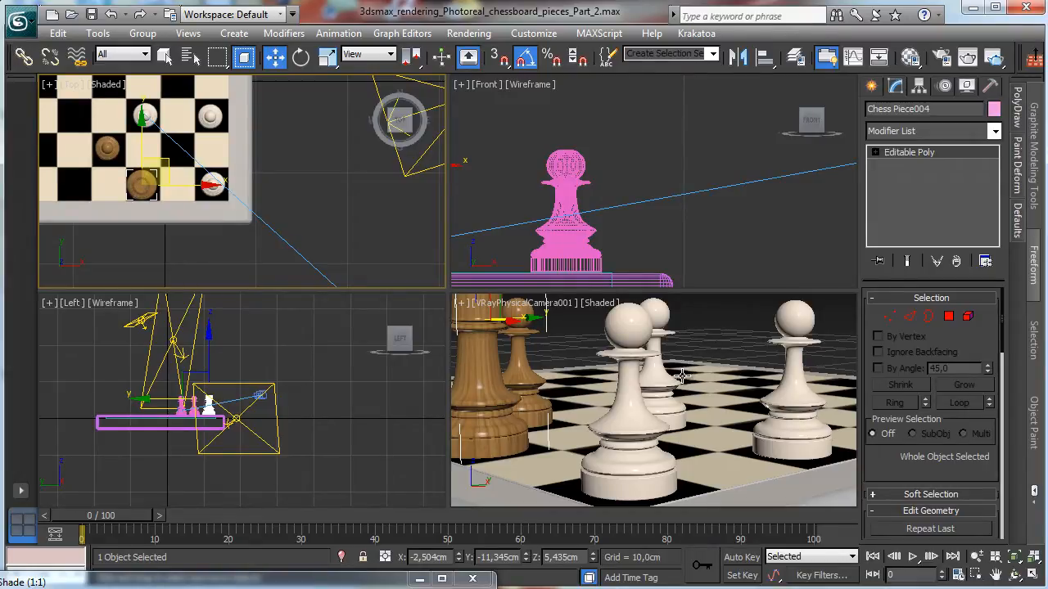
# Center the pivot of the white pawn on the board's edge column, two squares from the corner pawn, to the object.
pyautogui.click(786, 381)
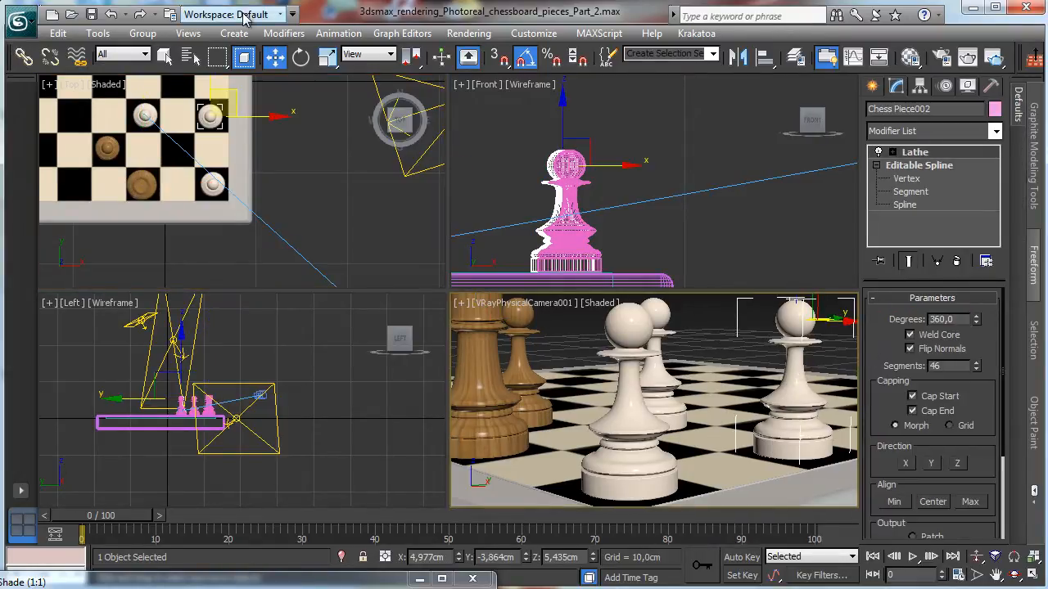
pyautogui.rightClick(708, 163)
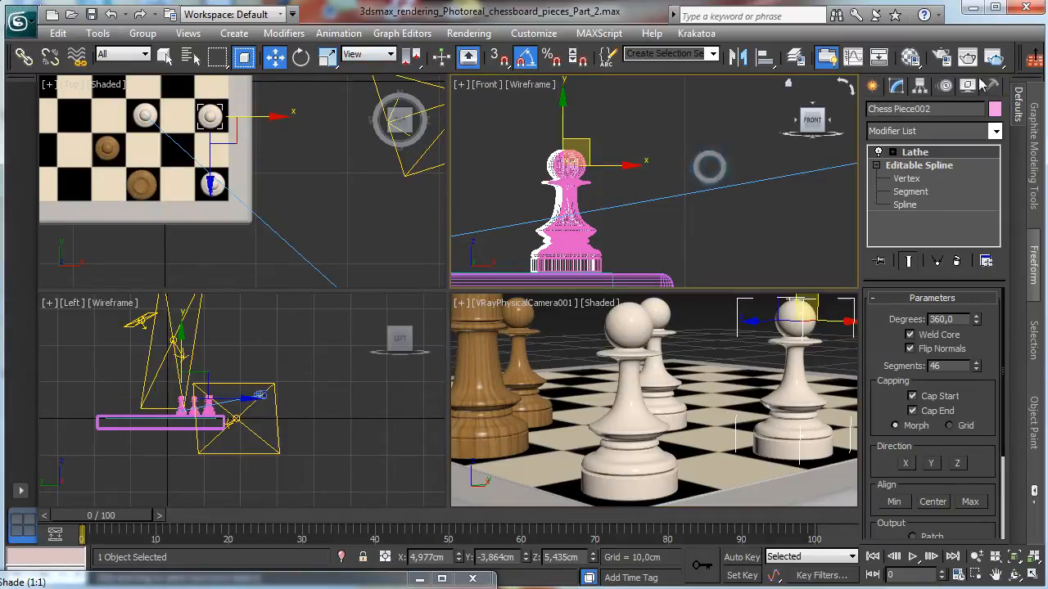
pyautogui.click(921, 88)
pyautogui.click(945, 85)
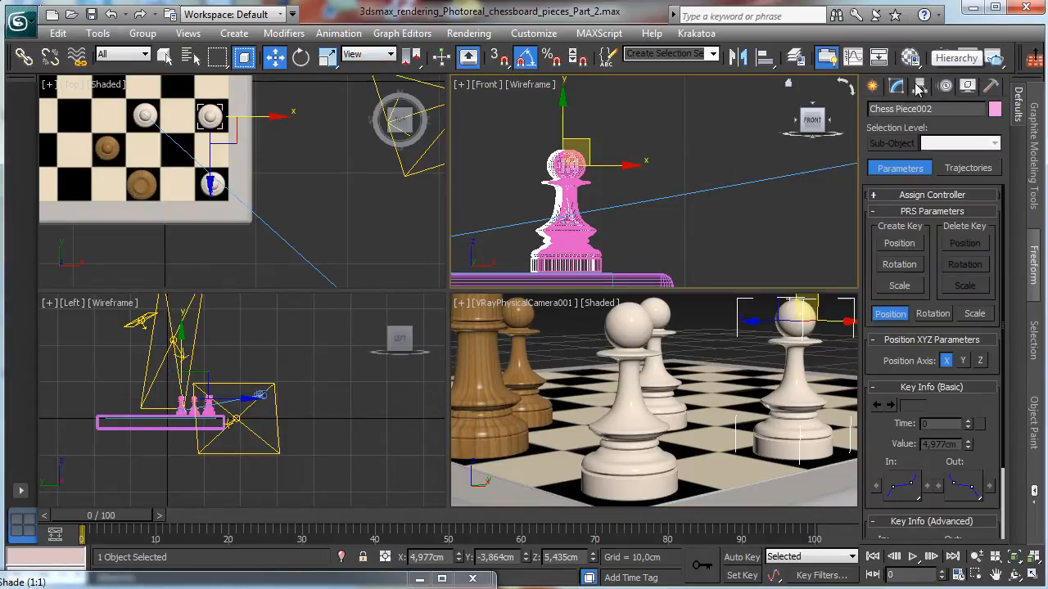
pyautogui.click(920, 85)
pyautogui.click(933, 189)
pyautogui.click(936, 275)
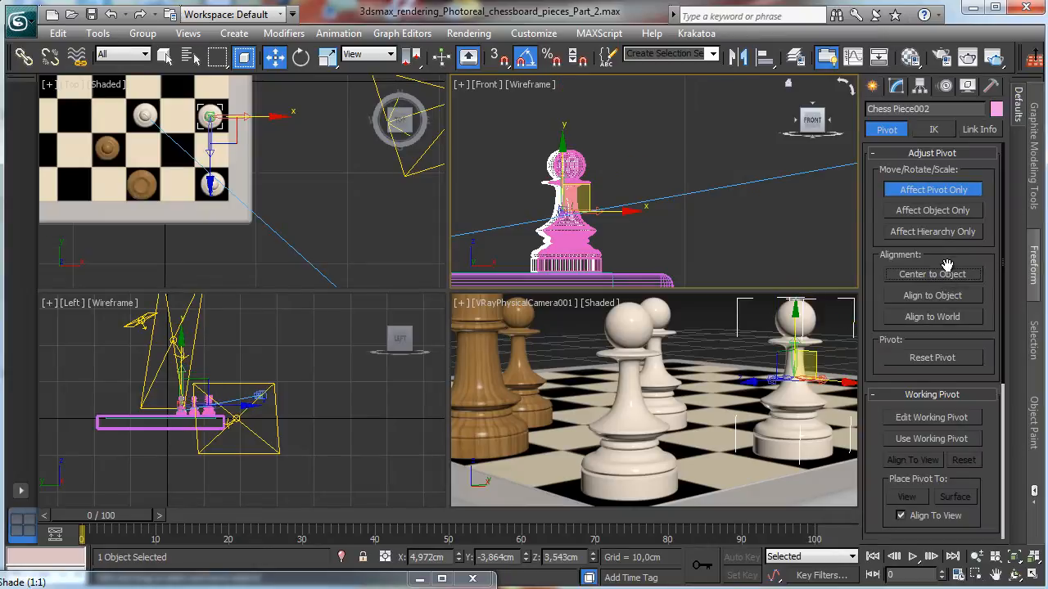
pyautogui.click(934, 193)
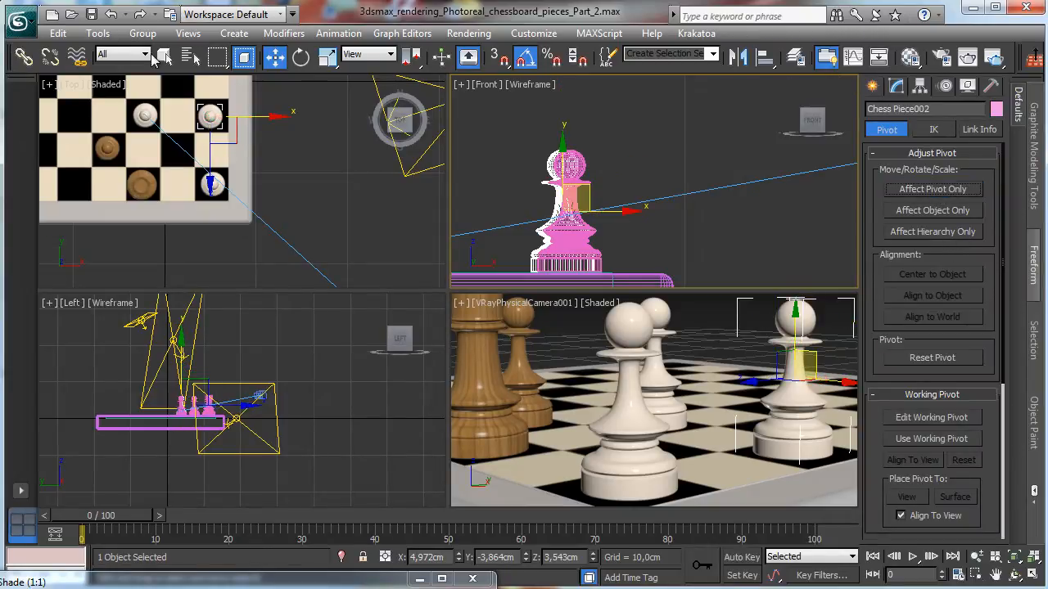
# Rotate the pawn 80° in the Front view so it lies on its side, and lower it to about Z 2.12 cm.
pyautogui.click(300, 57)
pyautogui.moveTo(615, 178); pyautogui.dragTo(538, 139)
pyautogui.click(274, 57)
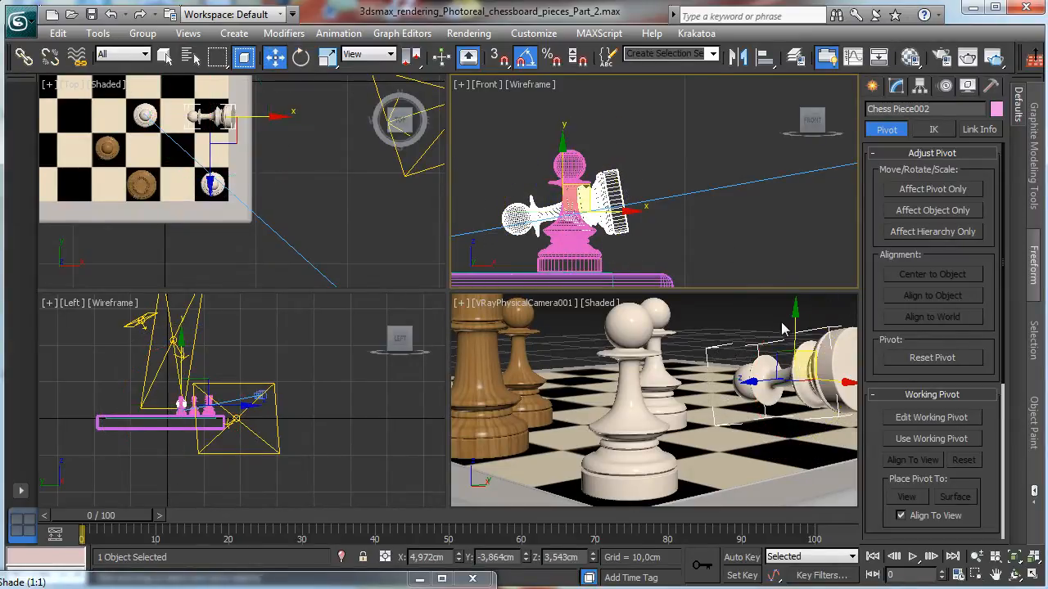
pyautogui.moveTo(796, 332); pyautogui.dragTo(778, 367)
# Turn off angle snap and fine-tune the lying pawn's tilt to about -81.9° on Y in the maximized Front view.
pyautogui.rightClick(747, 249)
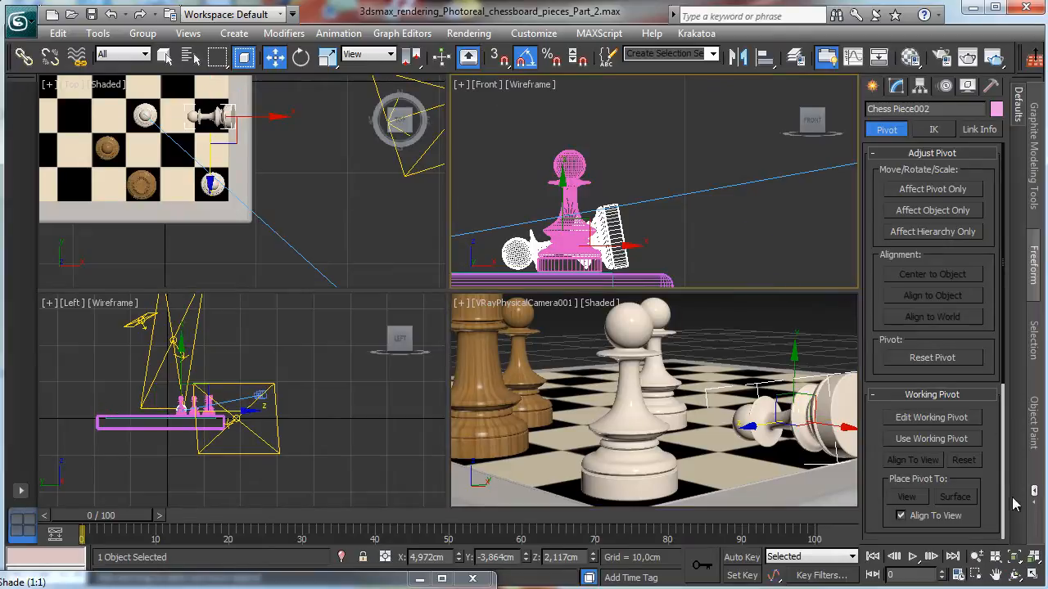
pyautogui.click(1030, 577)
pyautogui.click(1033, 575)
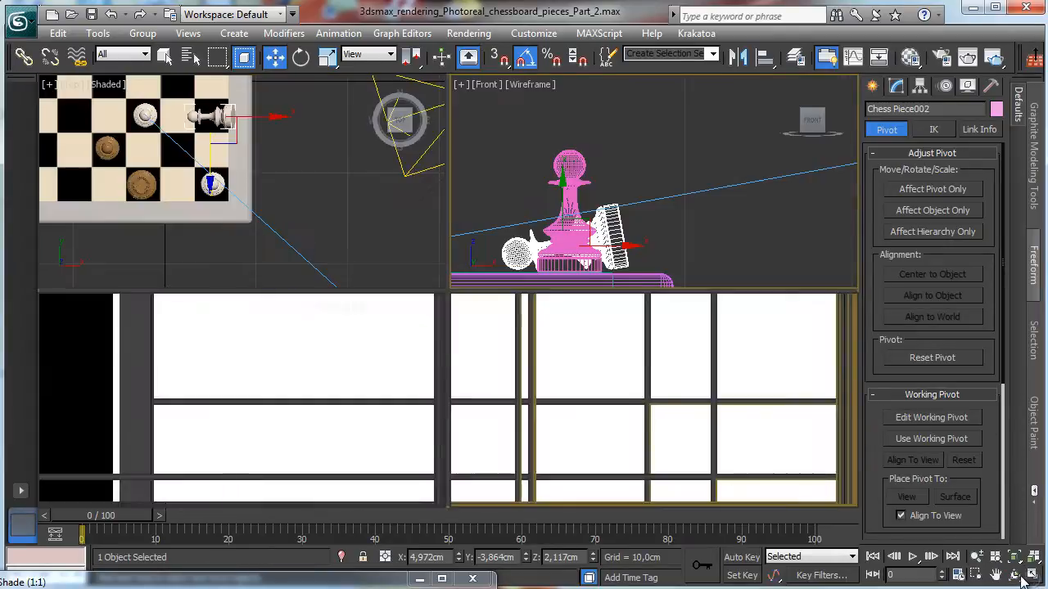
pyautogui.click(1031, 574)
pyautogui.click(1015, 559)
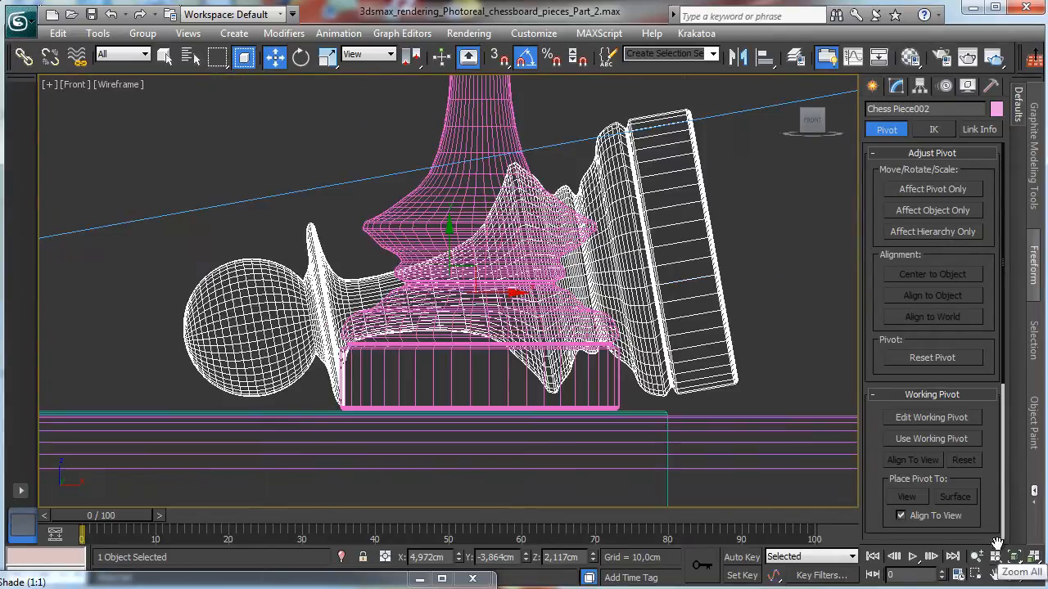
pyautogui.click(301, 56)
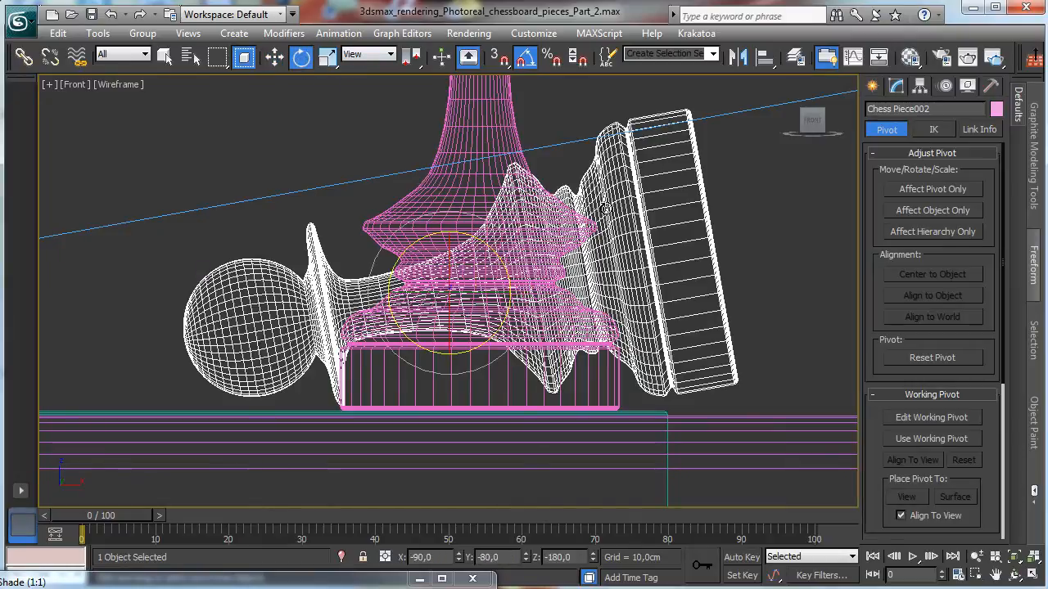
pyautogui.click(526, 56)
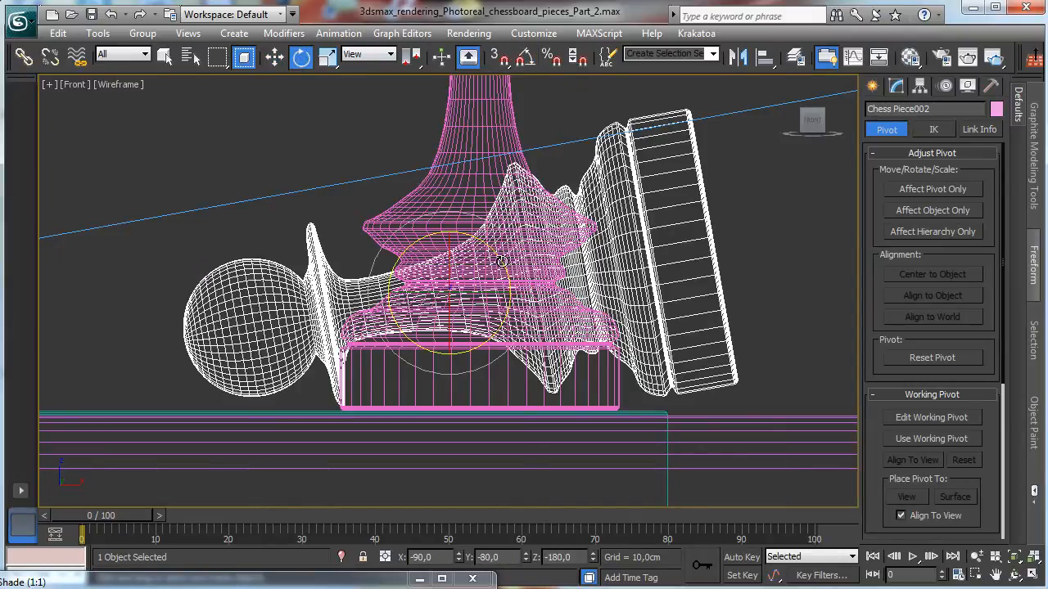
pyautogui.moveTo(501, 260); pyautogui.dragTo(506, 257)
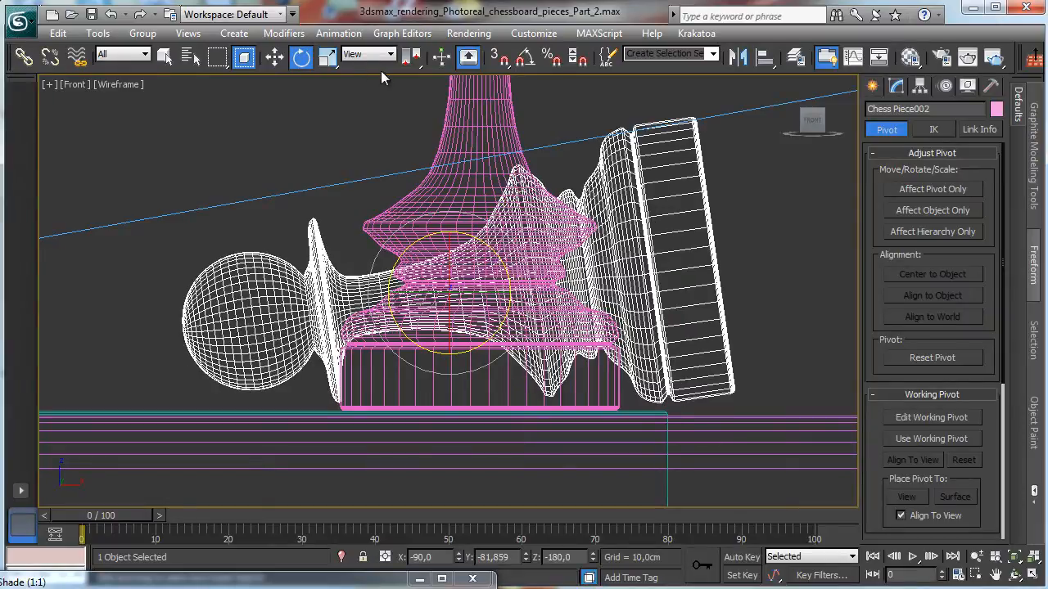
# Lower the lying pawn onto the board surface at about Z 2.04 cm and shift it inward to about X 3.37 cm.
pyautogui.click(274, 55)
pyautogui.moveTo(448, 238); pyautogui.dragTo(451, 246)
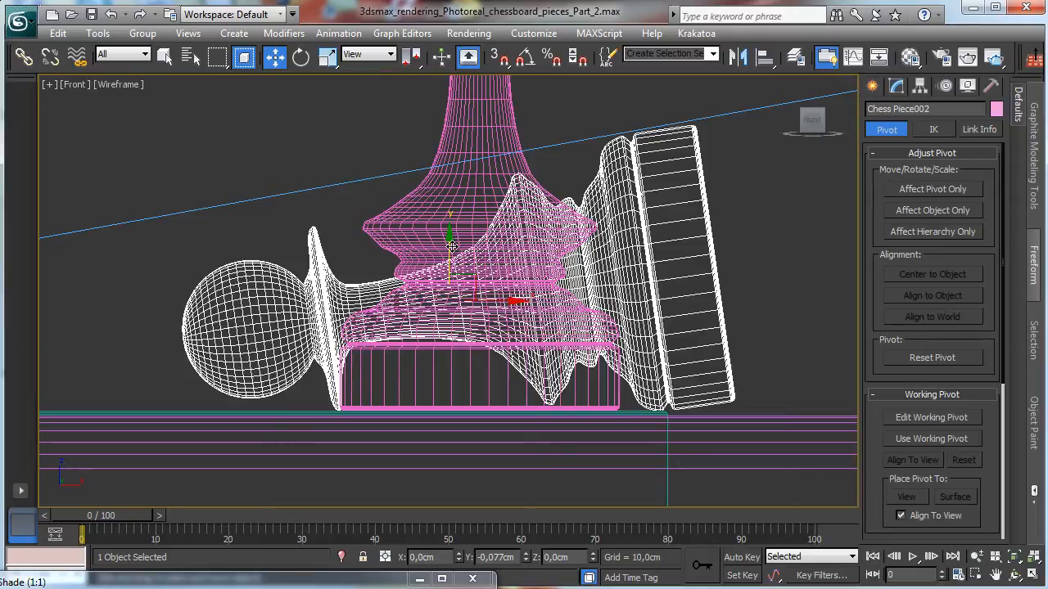
pyautogui.moveTo(496, 301); pyautogui.dragTo(329, 302)
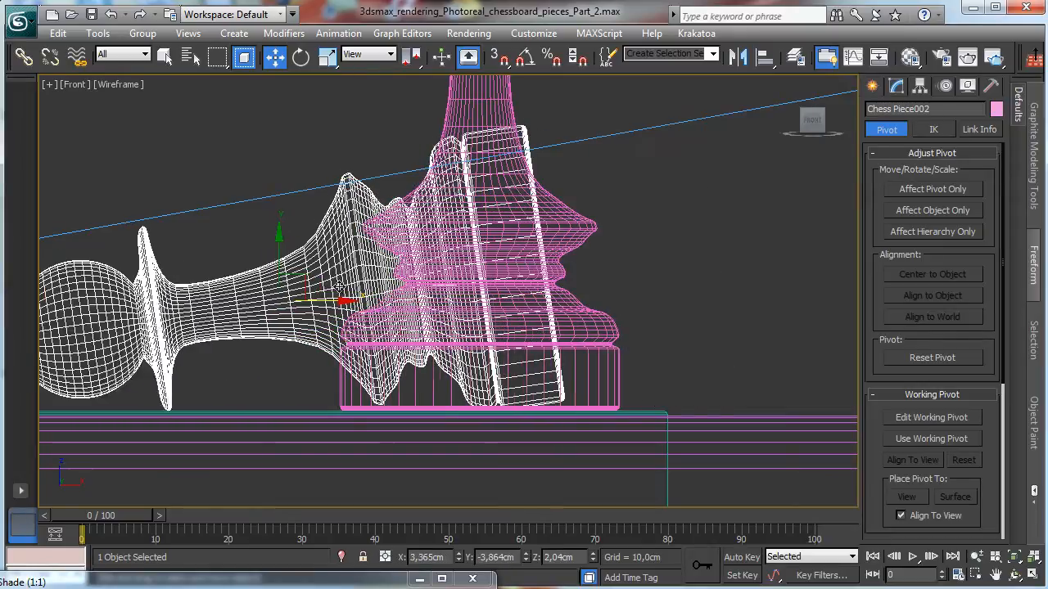
pyautogui.click(1033, 576)
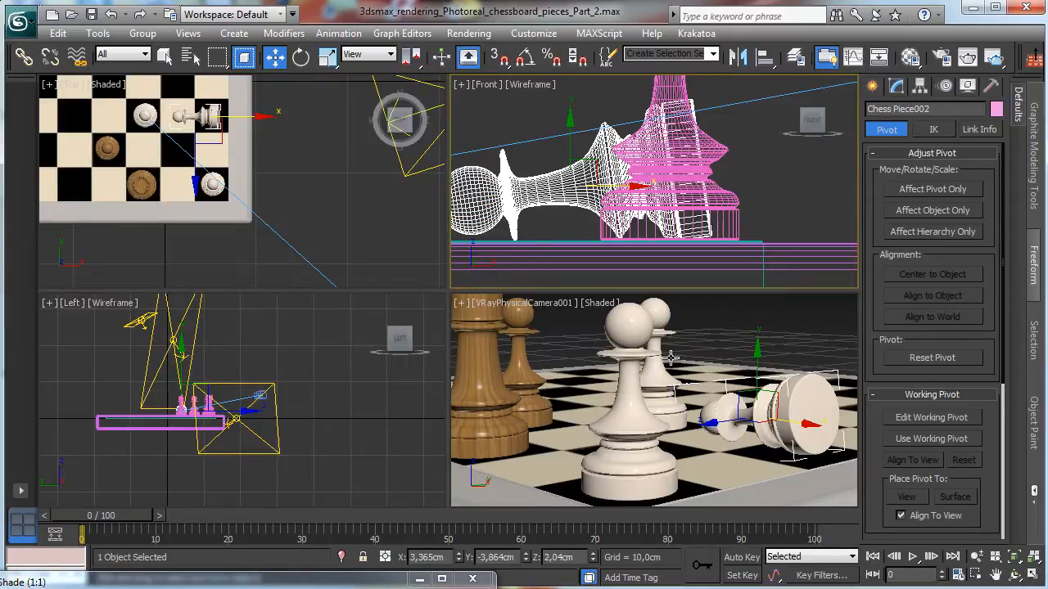
# Rotate the lying pawn about its vertical axis to about -114.2° so it points diagonally across the board.
pyautogui.click(300, 56)
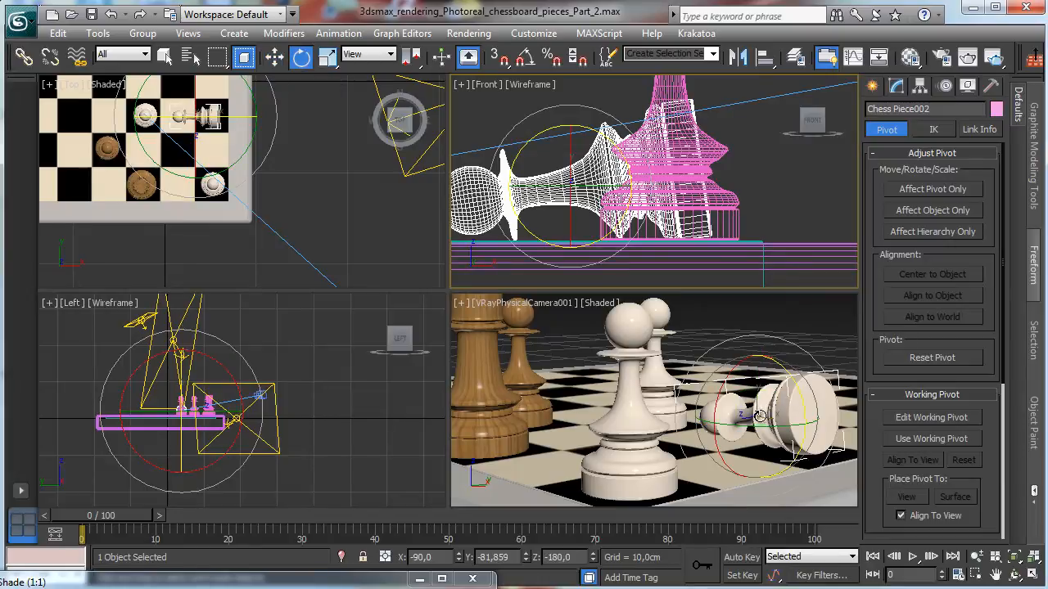
pyautogui.moveTo(749, 428); pyautogui.dragTo(170, 471)
pyautogui.moveTo(773, 424); pyautogui.dragTo(856, 470)
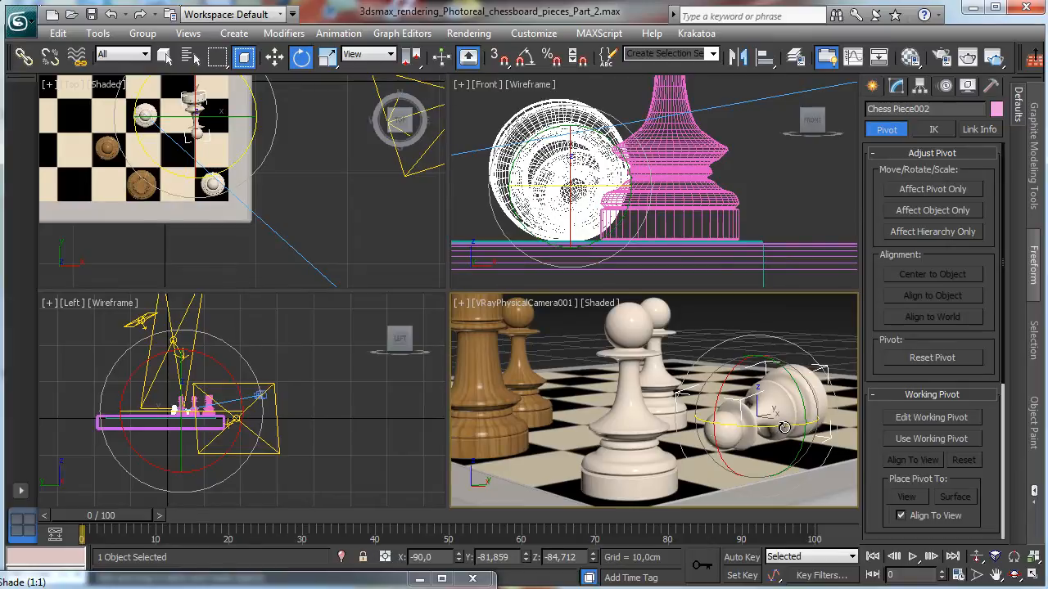
pyautogui.moveTo(784, 429); pyautogui.dragTo(736, 429)
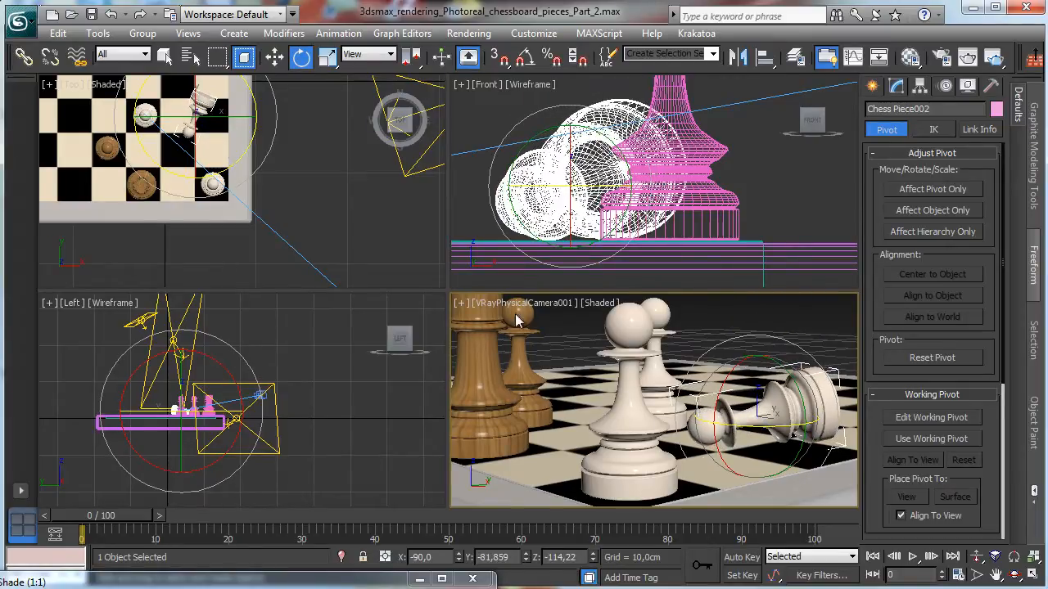
# Check the ActiveShade render, assign the Black pieces material to the lying pawn, and put the editor and render away.
pyautogui.doubleClick(325, 583)
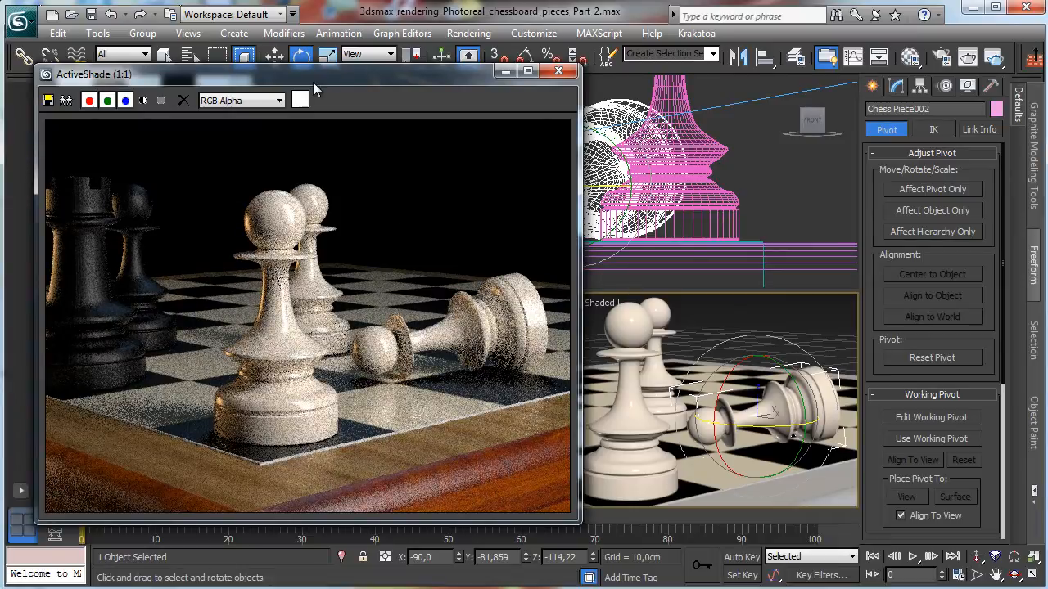
pyautogui.moveTo(313, 82); pyautogui.dragTo(324, 132)
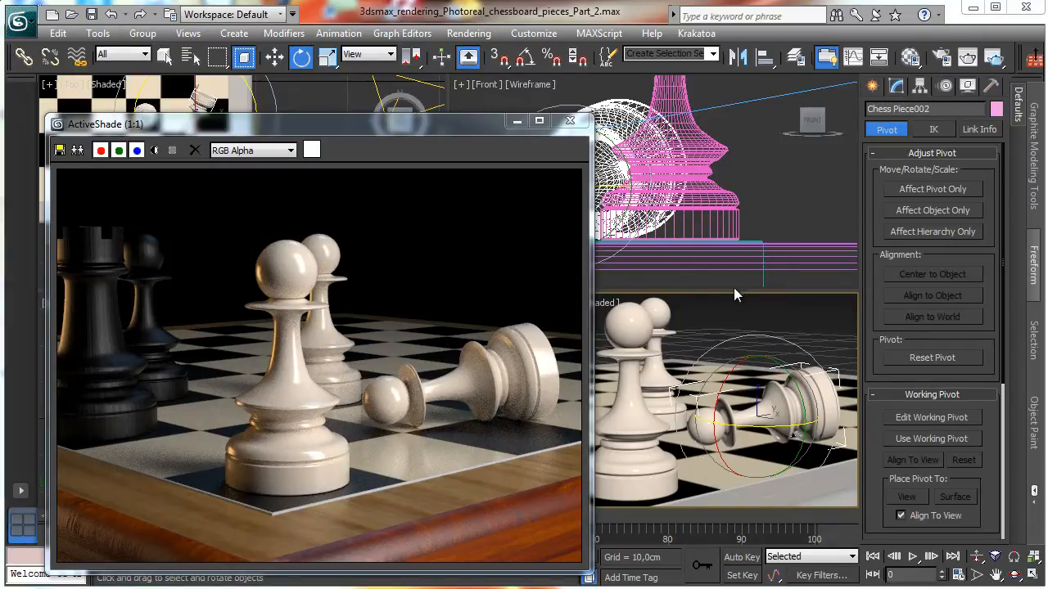
pyautogui.click(911, 58)
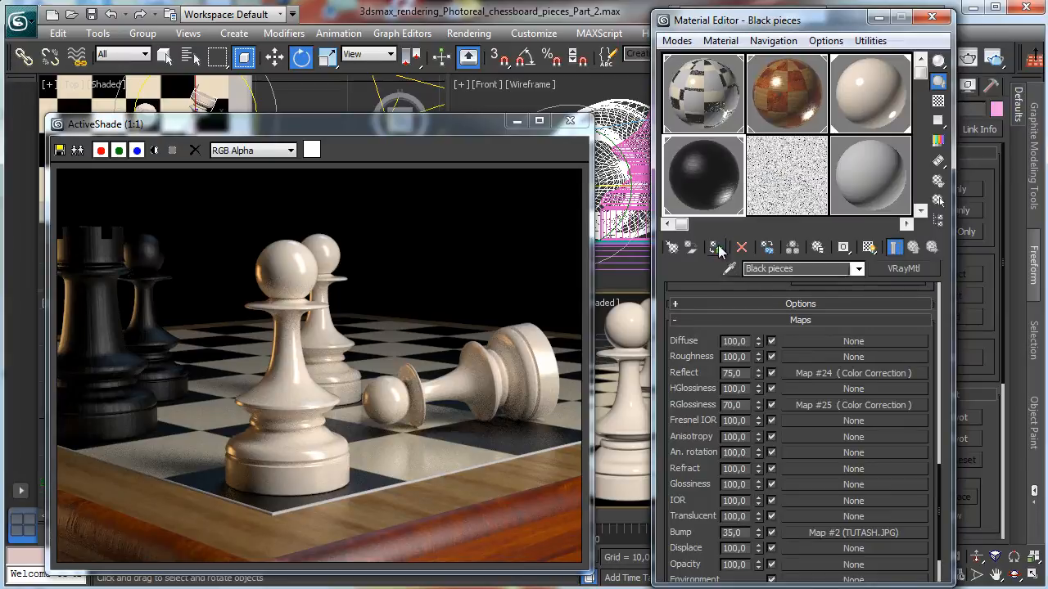
pyautogui.click(717, 248)
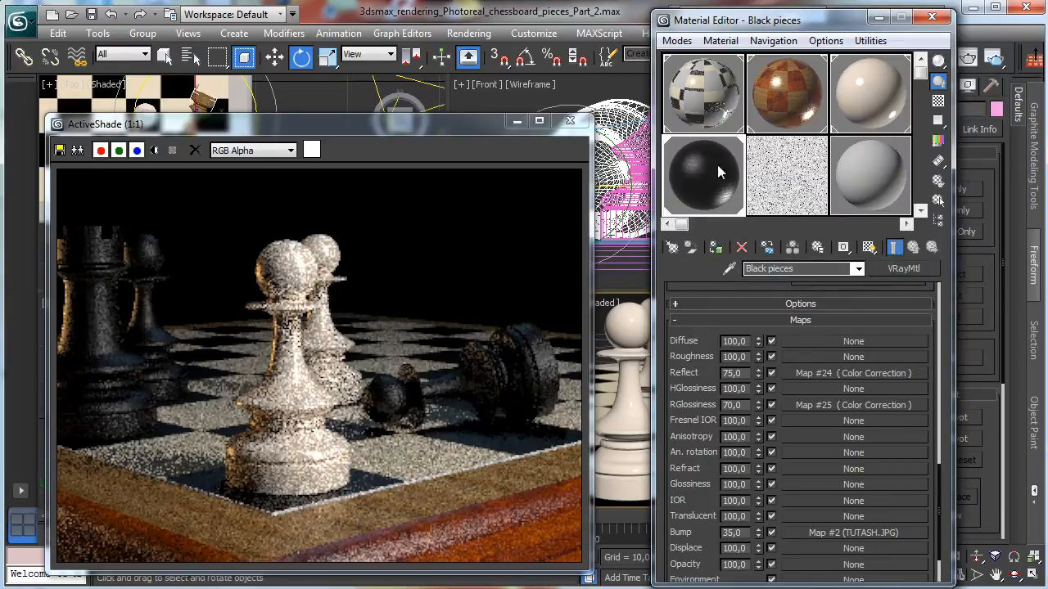
pyautogui.click(933, 19)
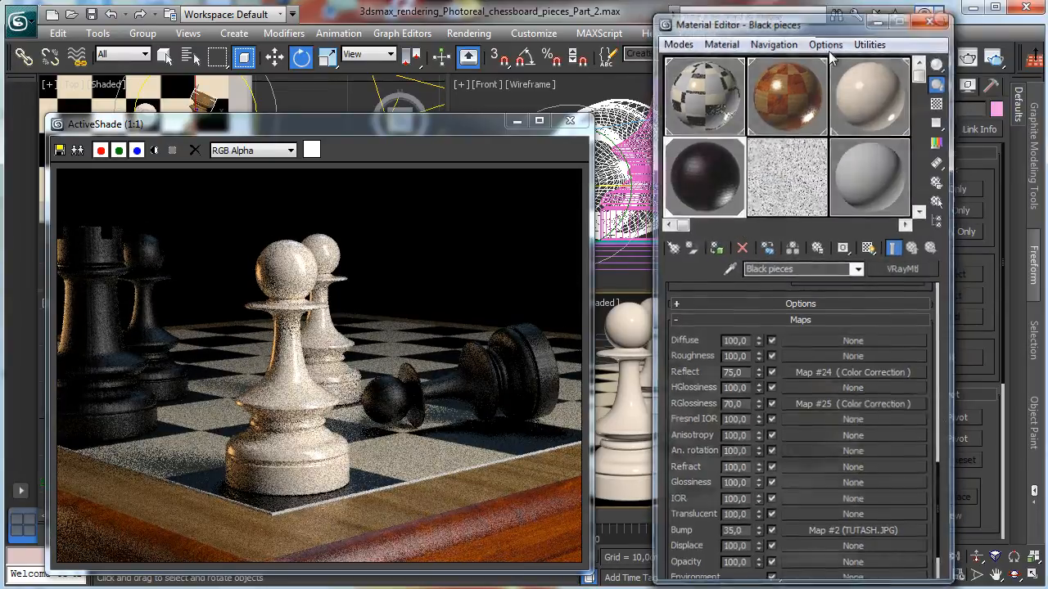
pyautogui.click(518, 121)
# Clone the rear white pawn as an instance onto the next square diagonally, at about X 1.3 cm, Y 0.08 cm.
pyautogui.click(144, 115)
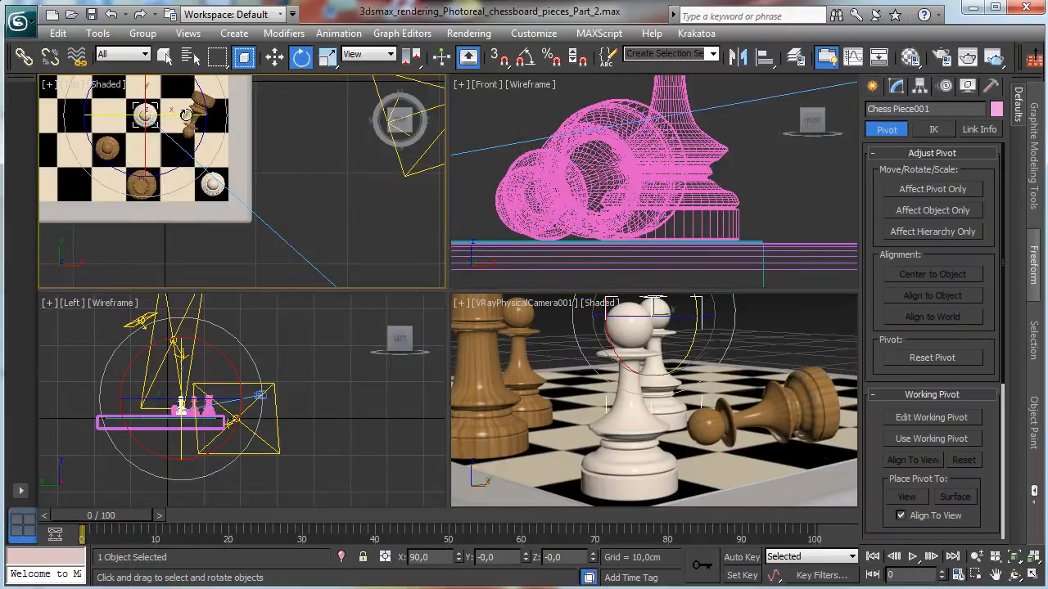
pyautogui.click(275, 56)
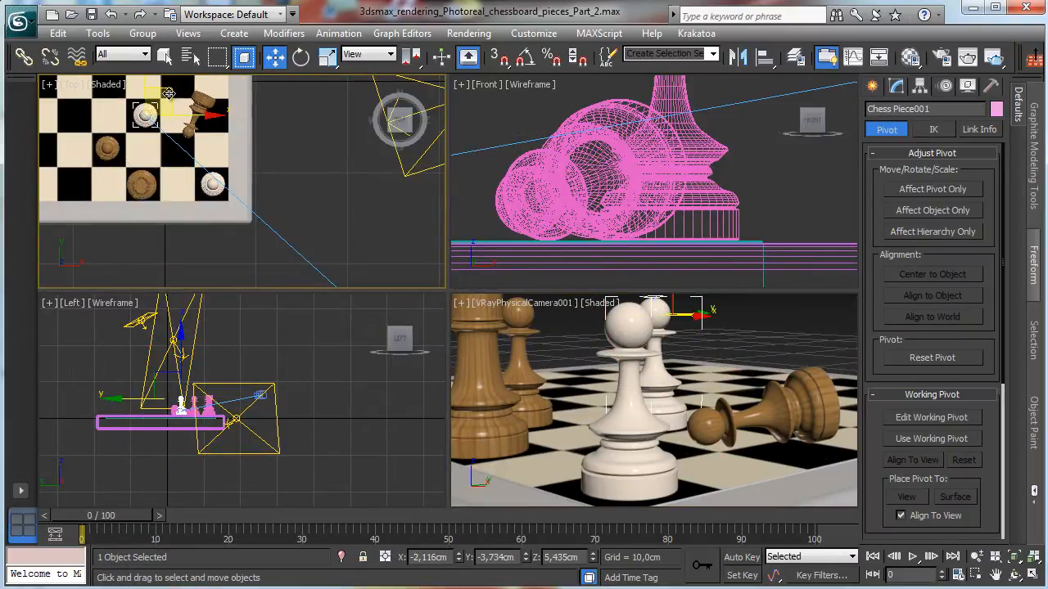
pyautogui.moveTo(164, 100)
pyautogui.keyDown('shift'); pyautogui.mouseDown()
pyautogui.moveTo(186, 86)
pyautogui.moveTo(199, 57)
pyautogui.mouseUp(); pyautogui.keyUp('shift')
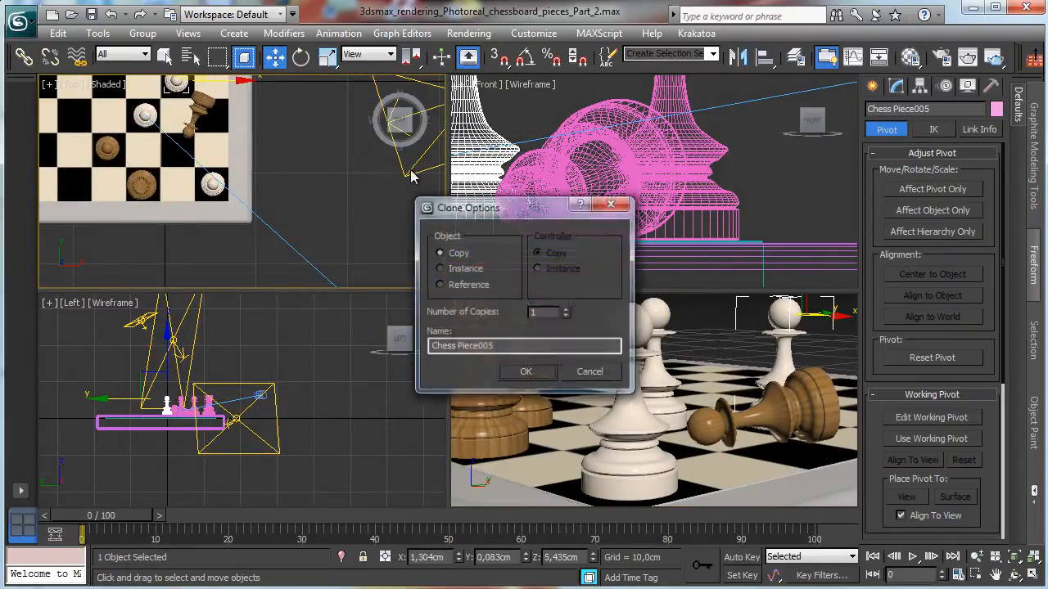
pyautogui.click(458, 268)
pyautogui.click(527, 372)
pyautogui.rightClick(591, 403)
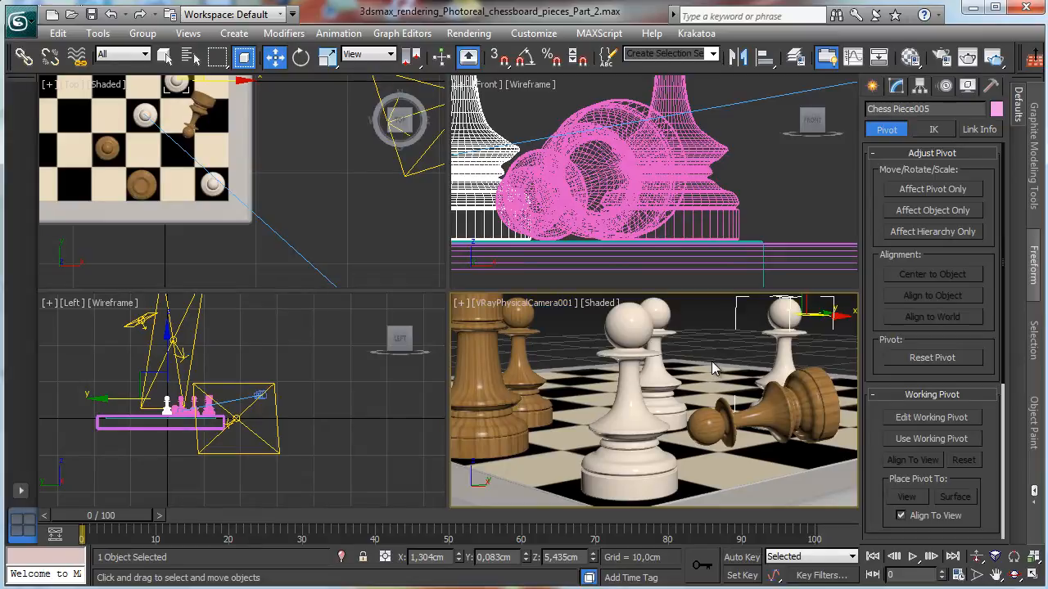
# Isolate the white corner pawn and frame it in the maximized Front view.
pyautogui.click(643, 425)
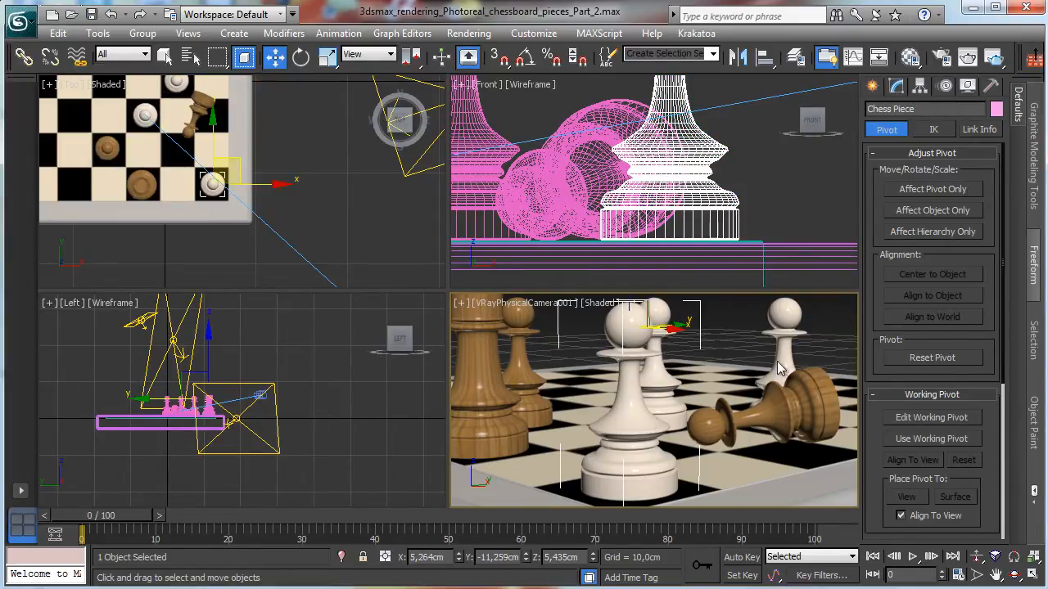
pyautogui.click(344, 558)
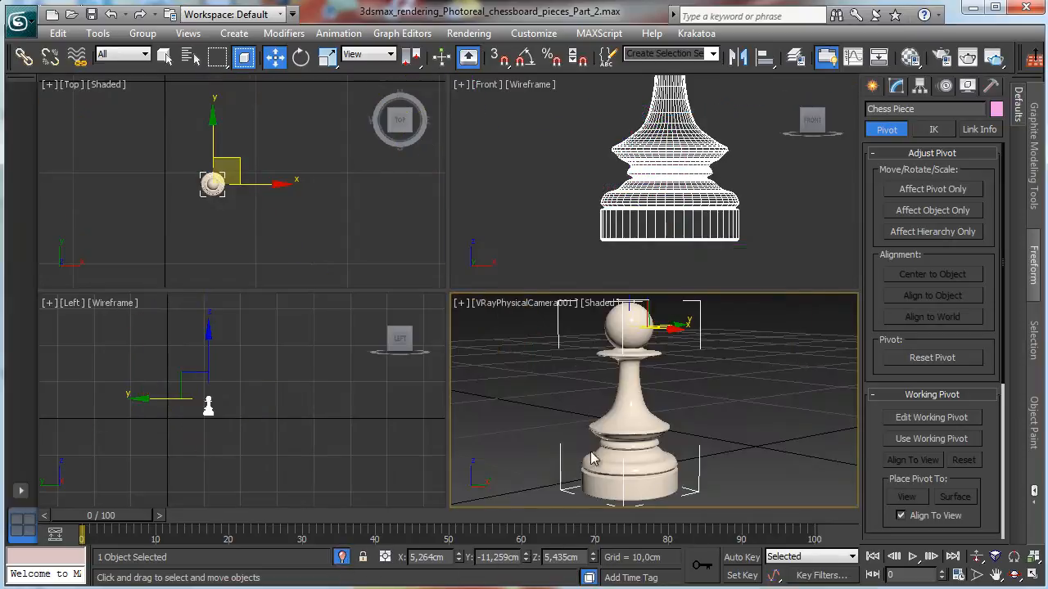
pyautogui.rightClick(795, 238)
pyautogui.click(1013, 558)
pyautogui.hotkey('alt', 'w')
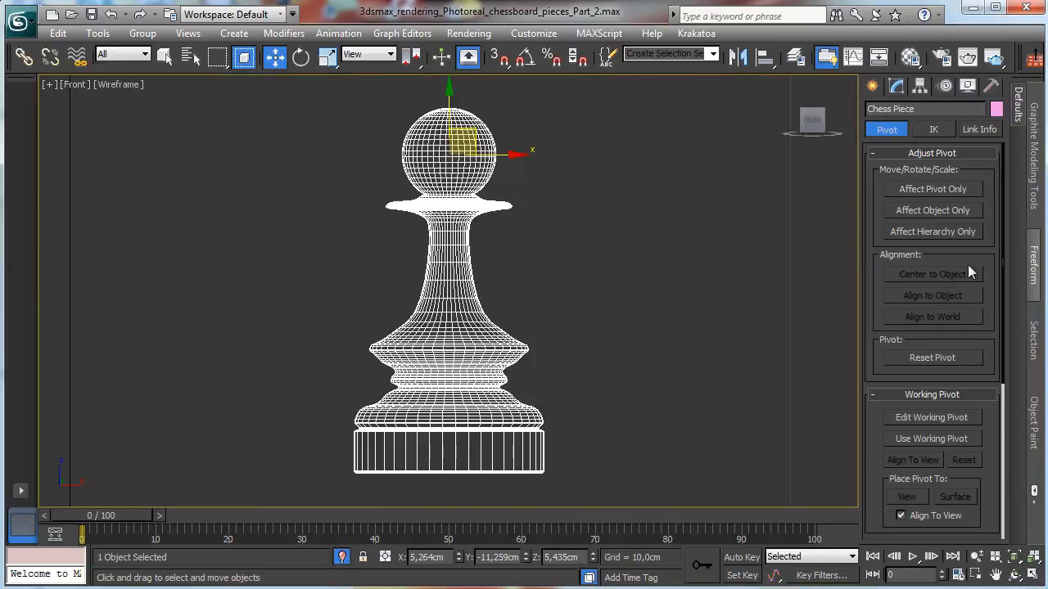
# Clone the isolated pawn as an independent copy beside the original, at about X 8.15 cm.
pyautogui.click(896, 86)
pyautogui.keyDown('shift'); pyautogui.moveTo(496, 154); pyautogui.dragTo(705, 157); pyautogui.keyUp('shift')
pyautogui.click(458, 261)
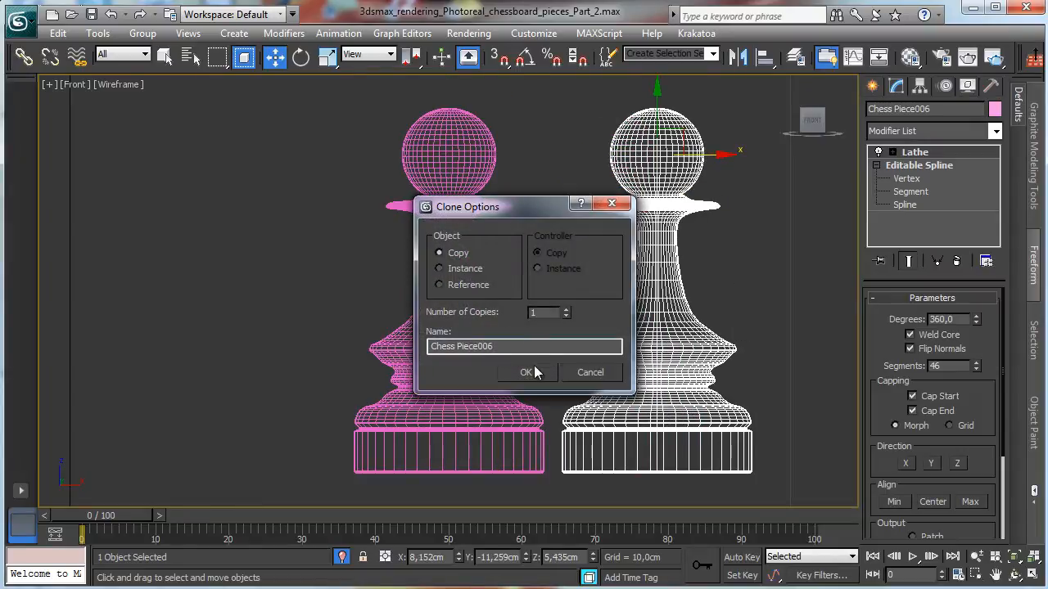
pyautogui.click(532, 370)
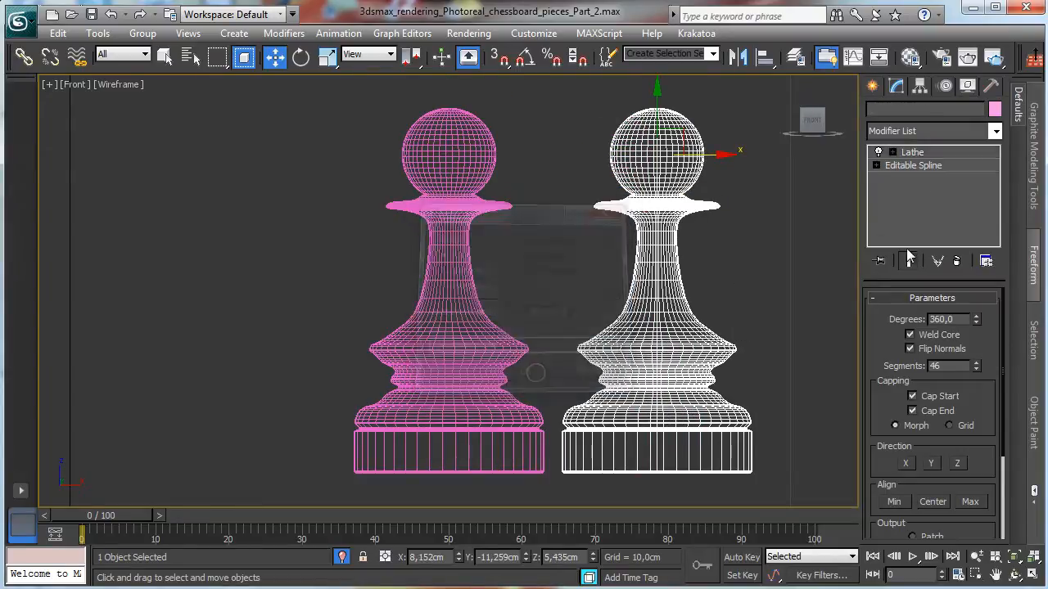
# Turn off the Lathe display on the copied pawn and enter vertex editing of its Editable Spline.
pyautogui.click(879, 153)
pyautogui.click(876, 165)
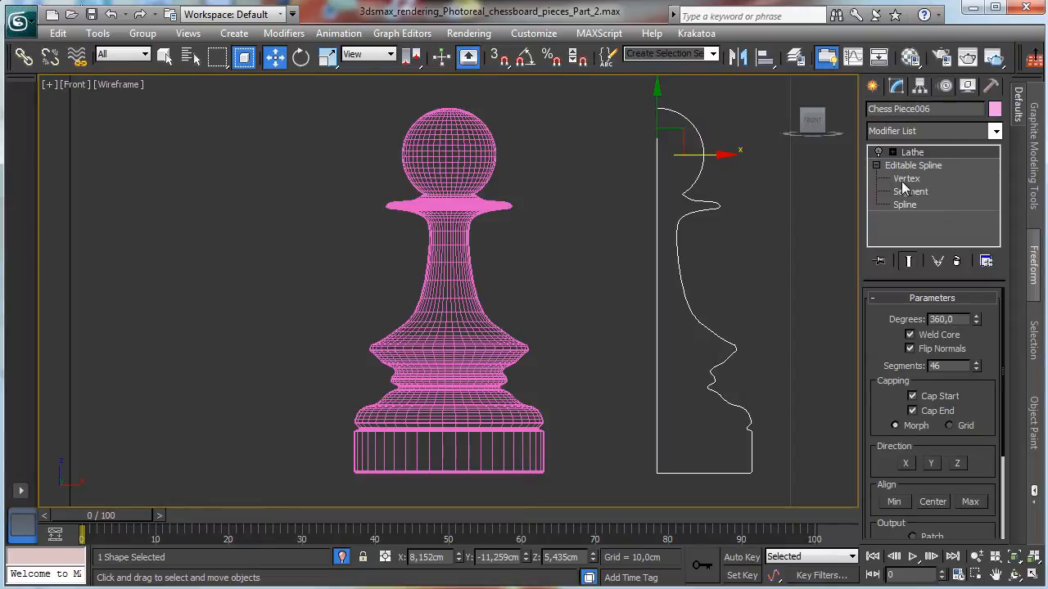
pyautogui.click(900, 181)
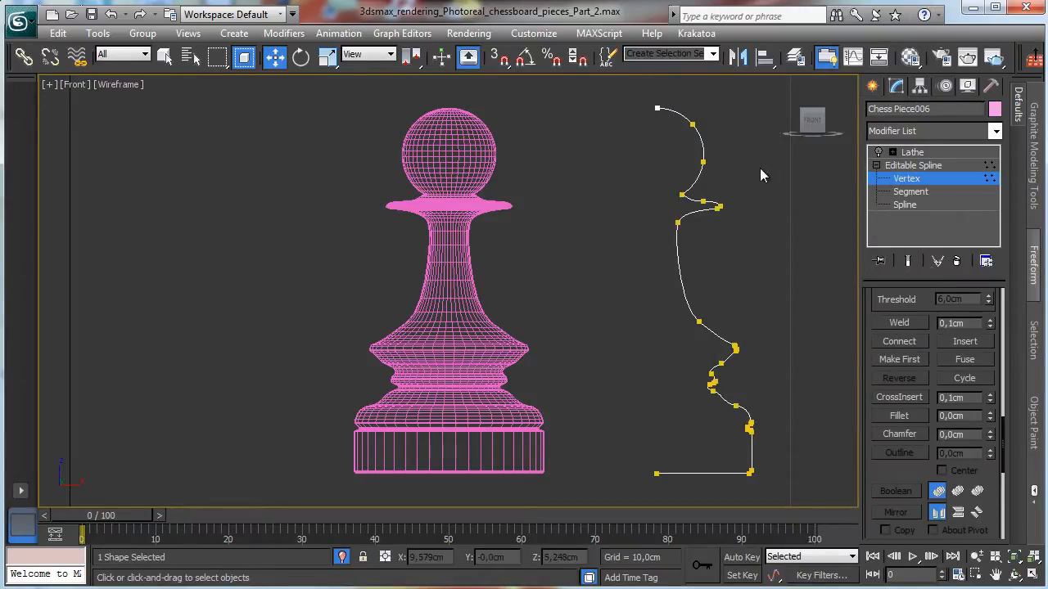
# Move the head and collar vertices up together to lengthen the neck, and raise the neck-base vertex to about Z 3.36 cm.
pyautogui.moveTo(732, 215); pyautogui.dragTo(733, 226)
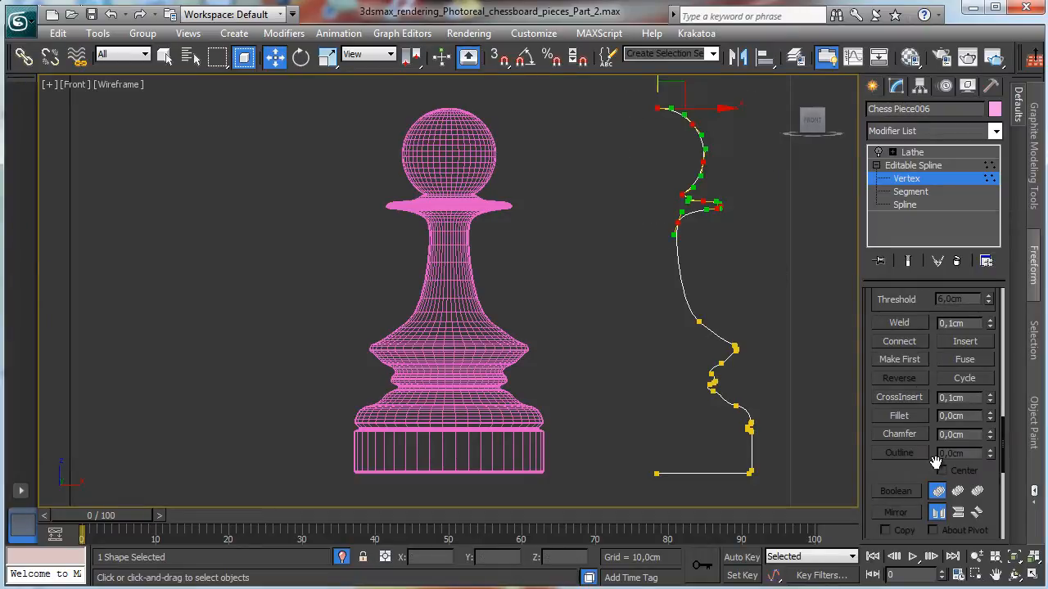
pyautogui.click(976, 559)
pyautogui.moveTo(611, 339); pyautogui.dragTo(636, 393)
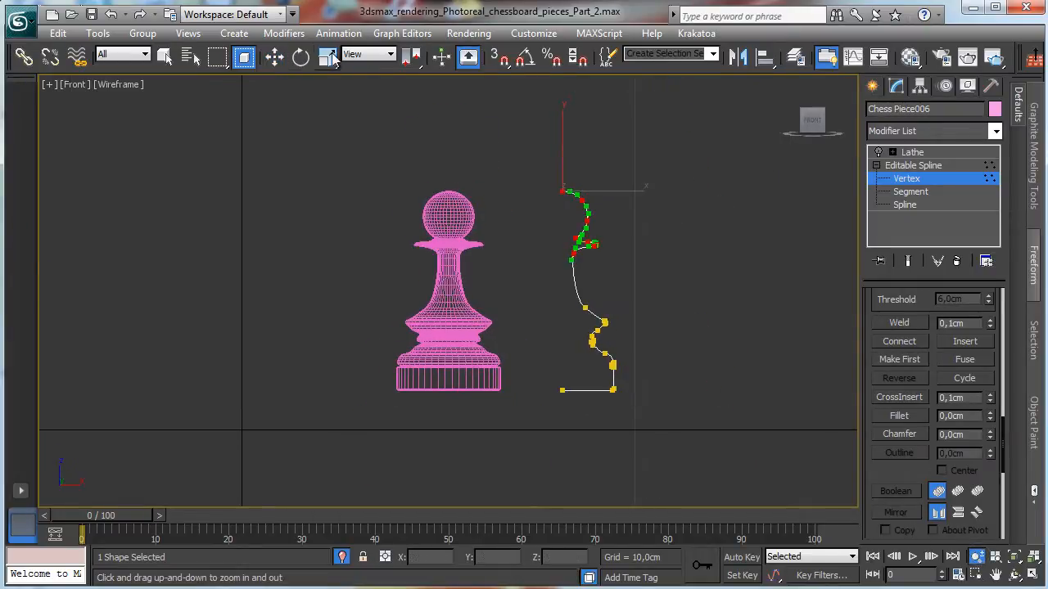
pyautogui.click(276, 59)
pyautogui.moveTo(563, 142); pyautogui.dragTo(558, 95)
pyautogui.click(584, 308)
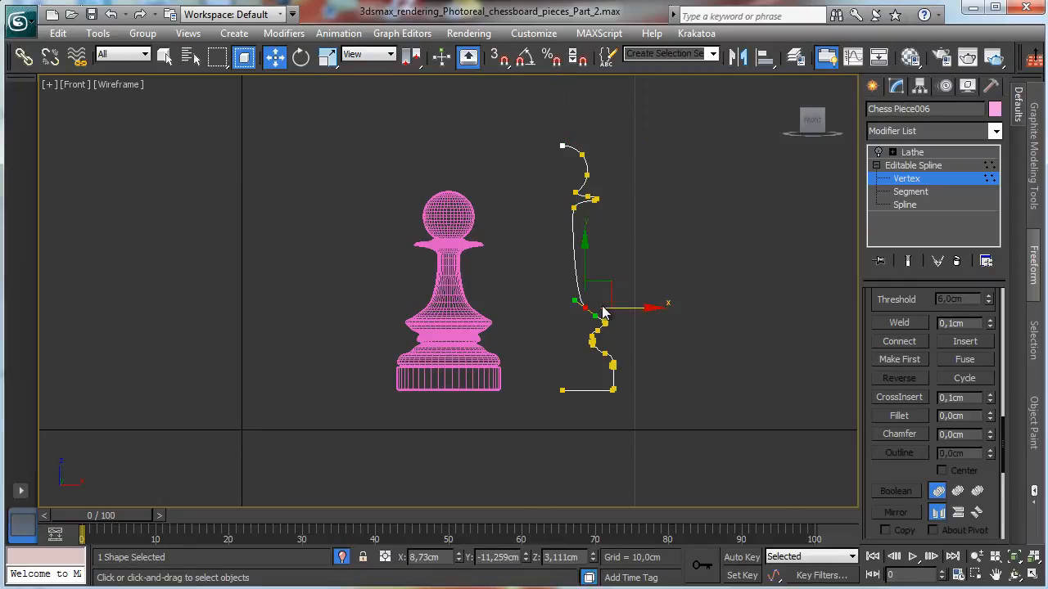
pyautogui.moveTo(598, 305)
pyautogui.mouseDown()
pyautogui.moveTo(599, 295)
pyautogui.moveTo(584, 316)
pyautogui.mouseUp()
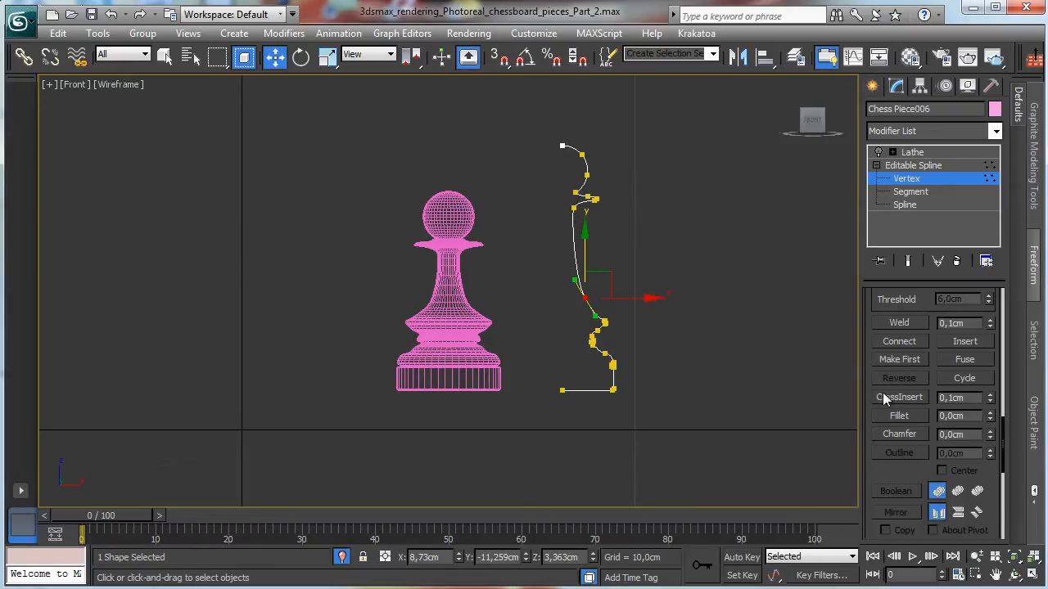
# Move the end vertex at the very top of the profile up to about Z 7.49 cm.
pyautogui.click(995, 575)
pyautogui.moveTo(662, 344); pyautogui.dragTo(656, 401)
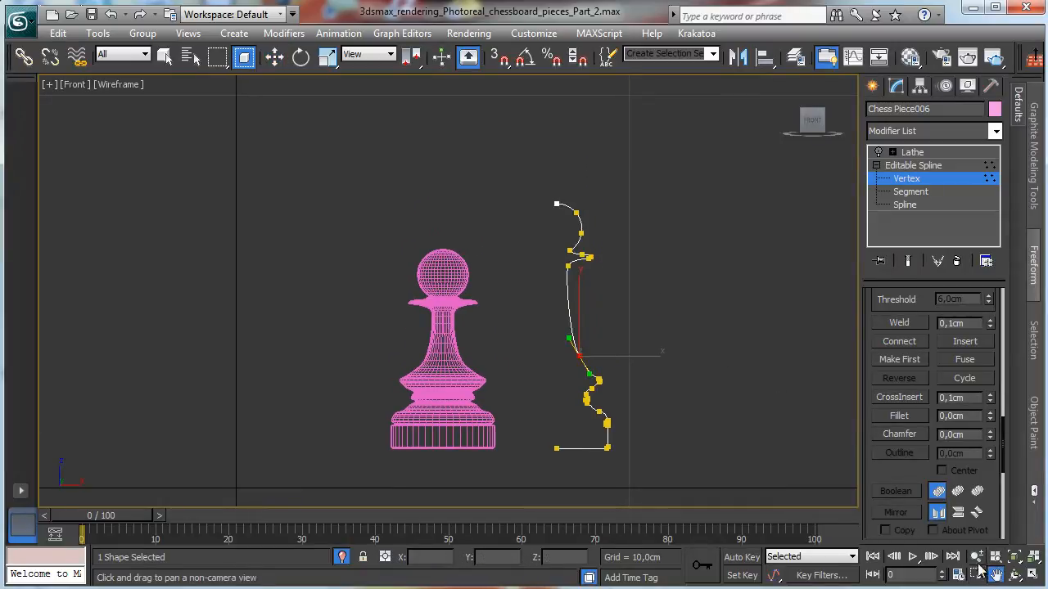
pyautogui.click(1014, 558)
pyautogui.click(976, 575)
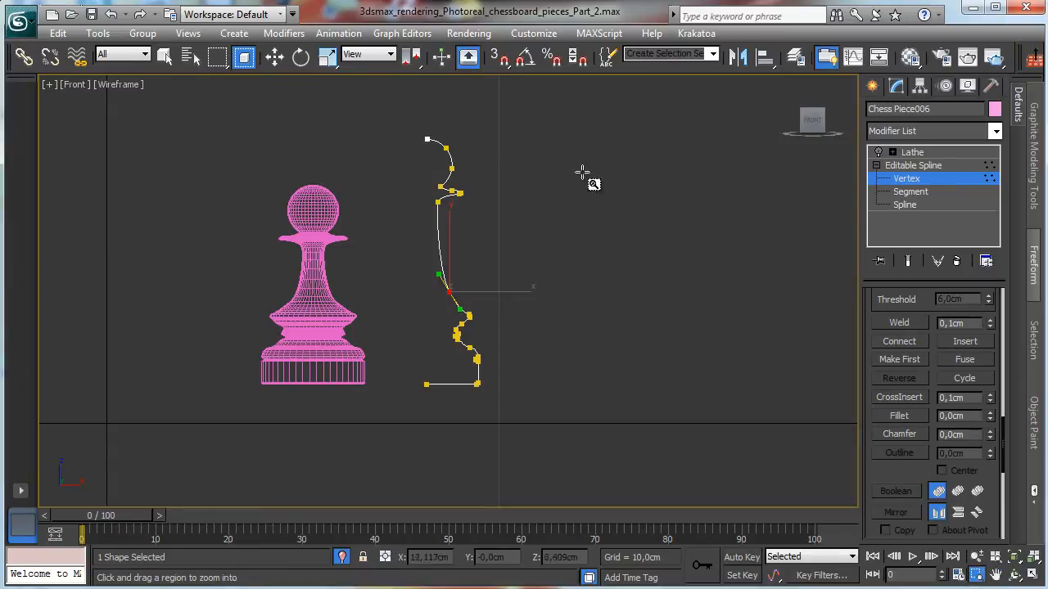
pyautogui.moveTo(390, 123); pyautogui.dragTo(532, 393)
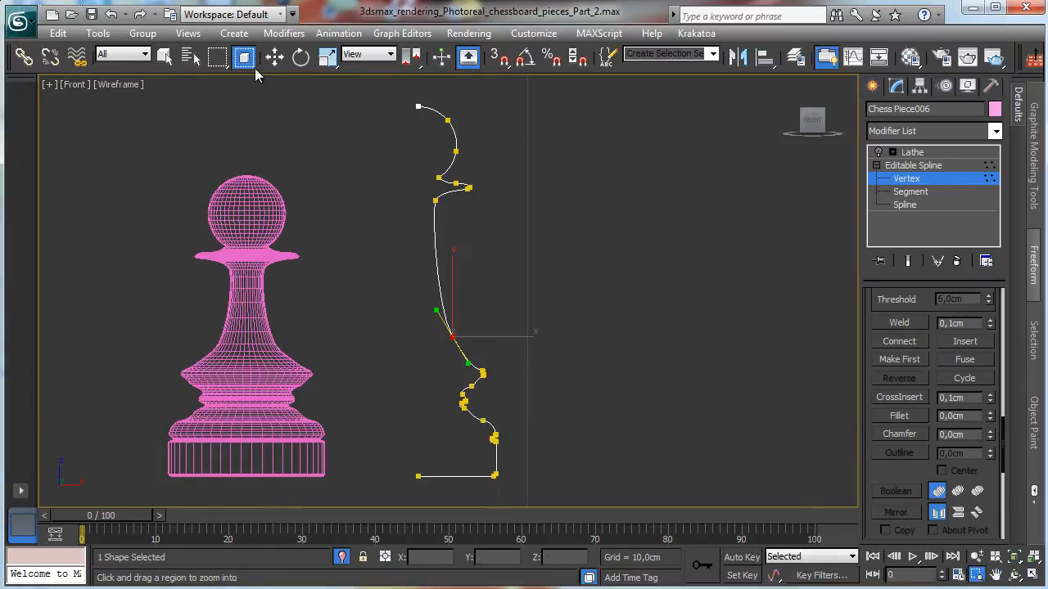
pyautogui.click(164, 55)
pyautogui.click(416, 107)
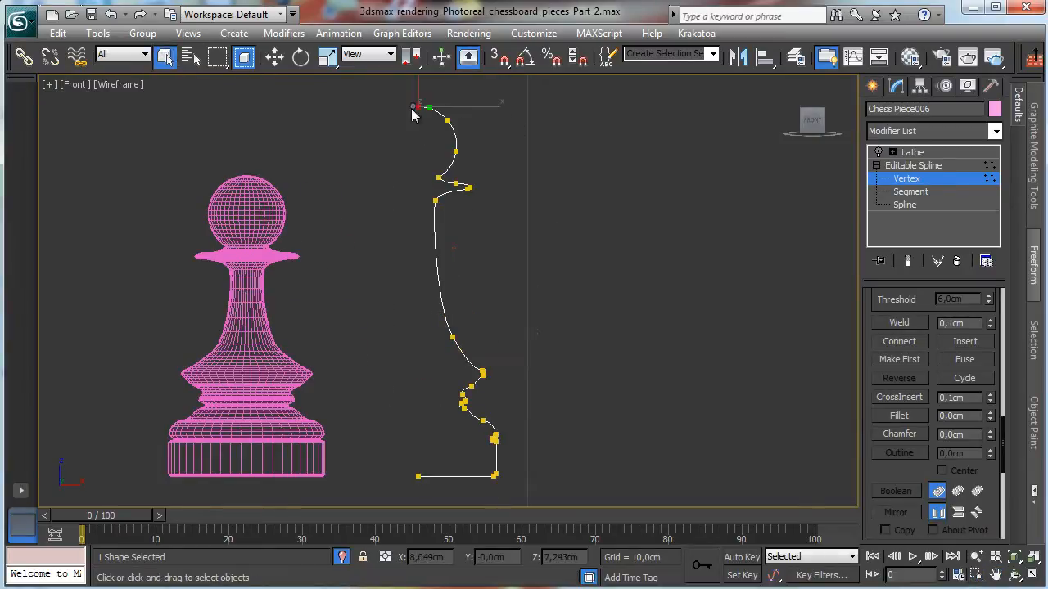
pyautogui.click(274, 55)
pyautogui.moveTo(419, 84); pyautogui.dragTo(418, 70)
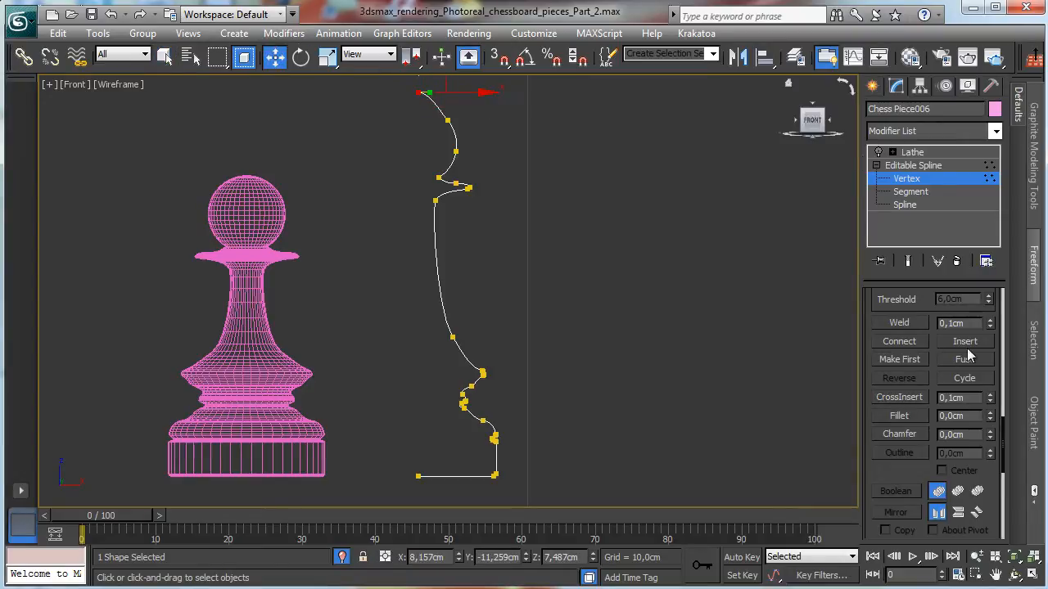
# Refine the segment below the top vertex with a new vertex and move it inward to about X 8.2 cm, Z 7.19 cm.
pyautogui.scroll(5, 933, 303)
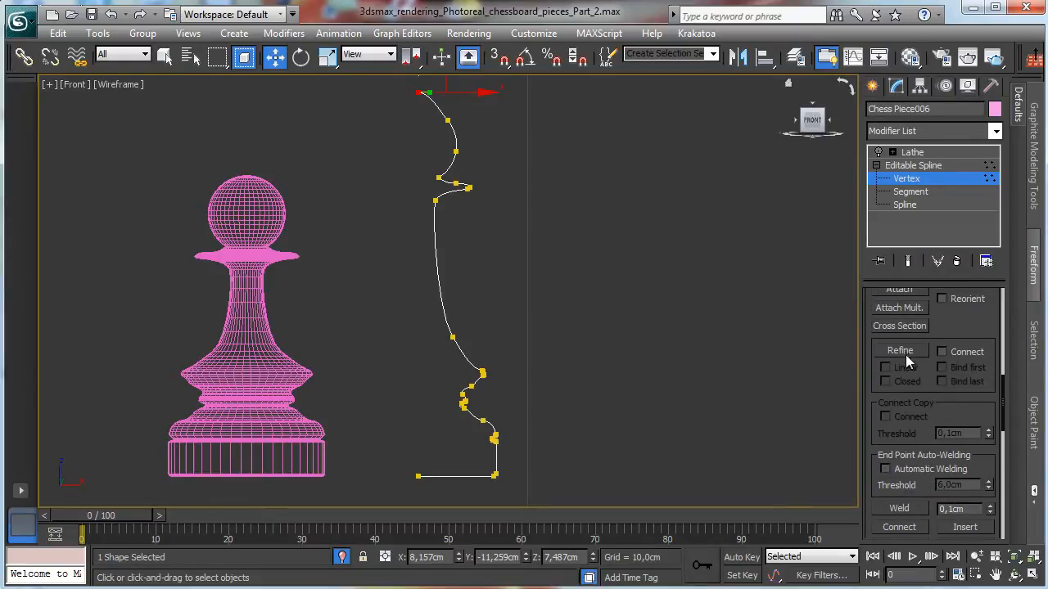
pyautogui.click(900, 352)
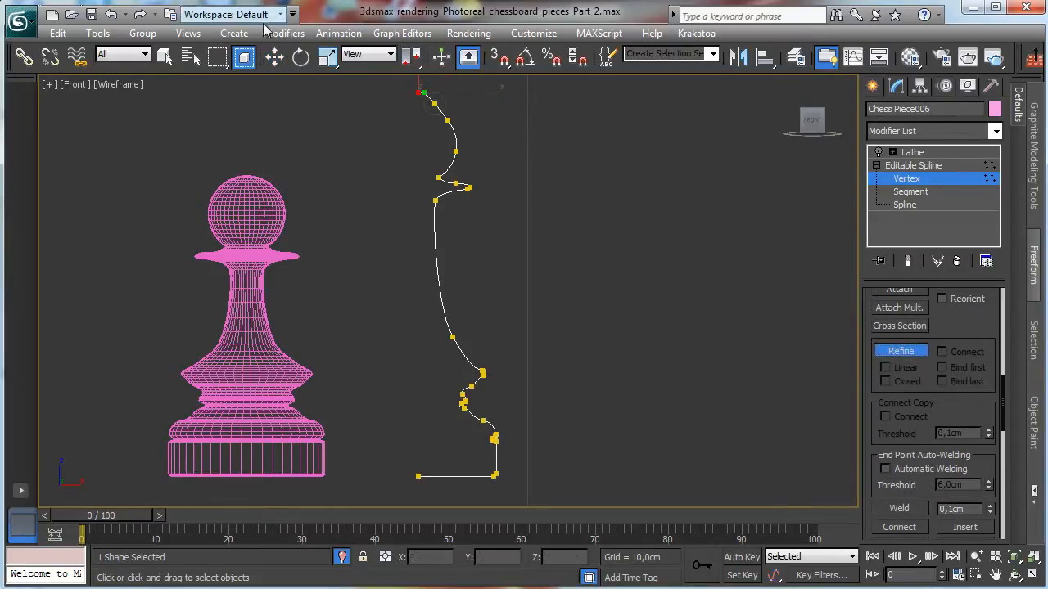
pyautogui.click(274, 55)
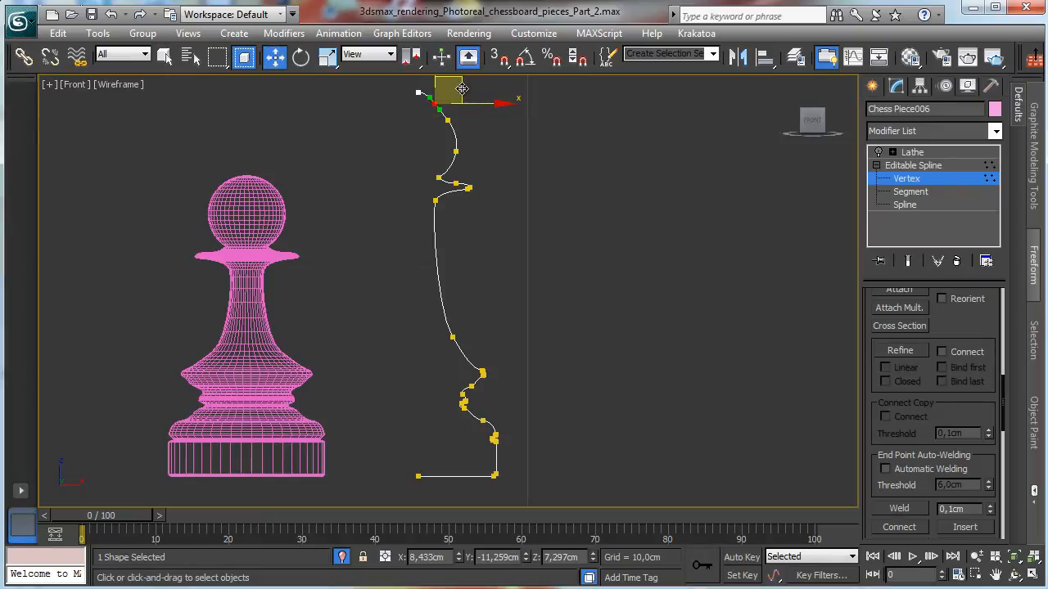
pyautogui.rightClick(461, 88)
pyautogui.click(474, 89)
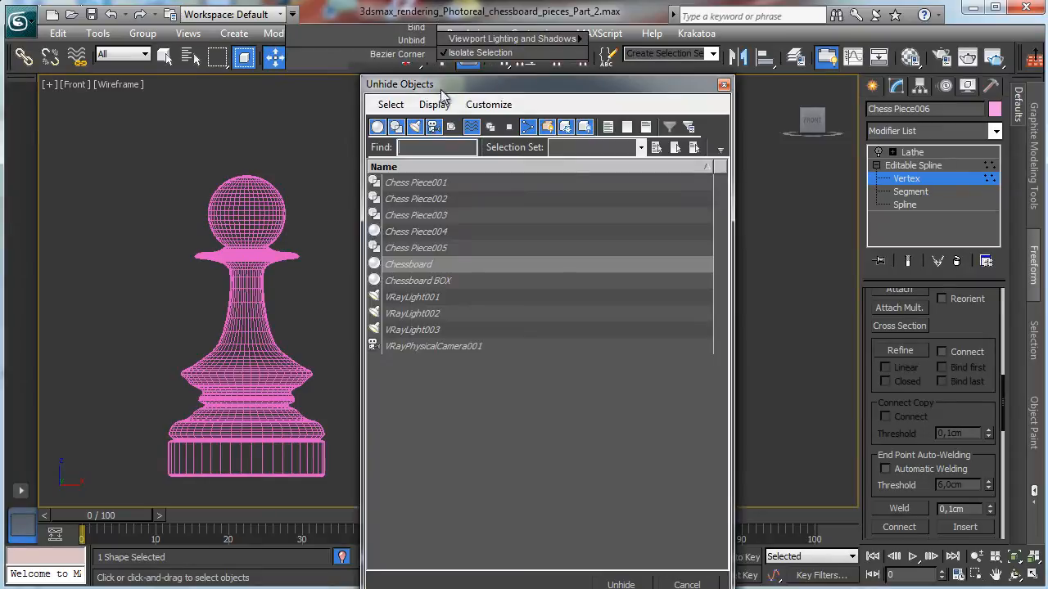
pyautogui.click(724, 84)
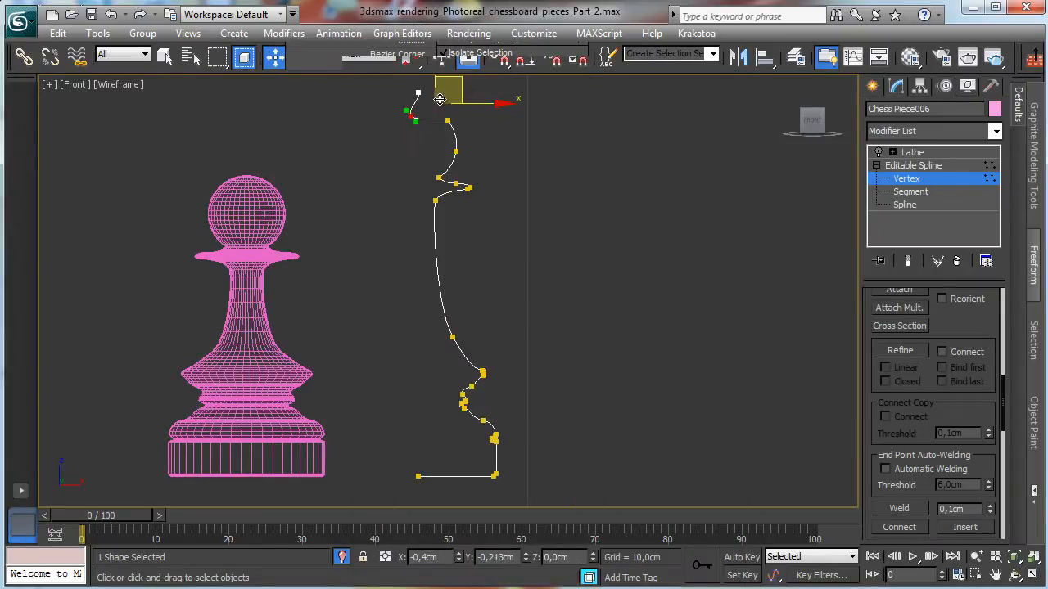
pyautogui.moveTo(440, 99); pyautogui.dragTo(464, 112)
pyautogui.click(420, 111)
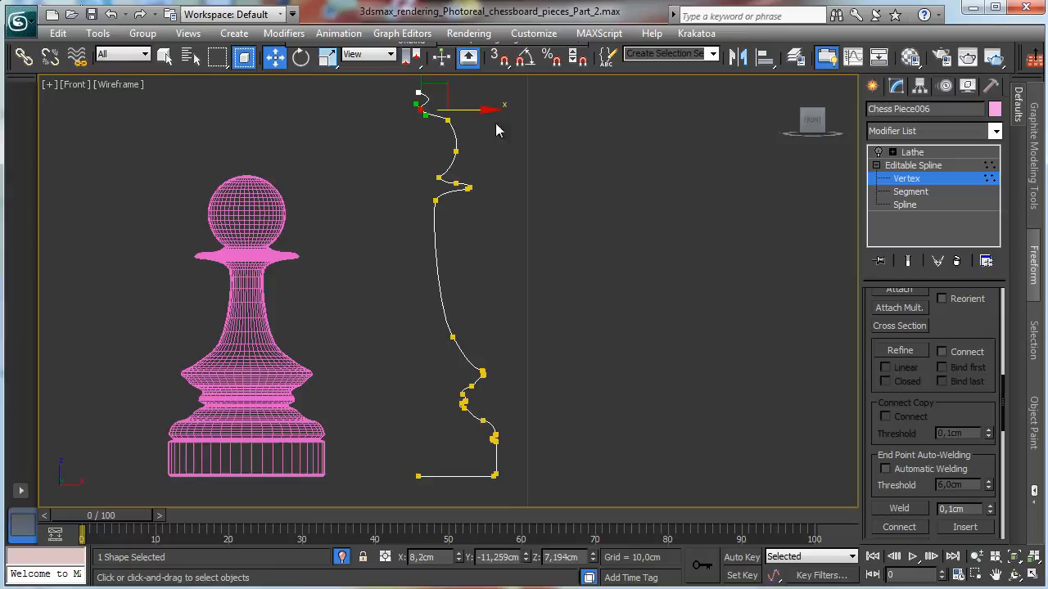
# Slim the head by moving its upper vertex to about X 8.45 cm, Z 6.94 cm and its widest to X 8.67 cm, Z 6.41 cm, adjusting their handles.
pyautogui.click(448, 120)
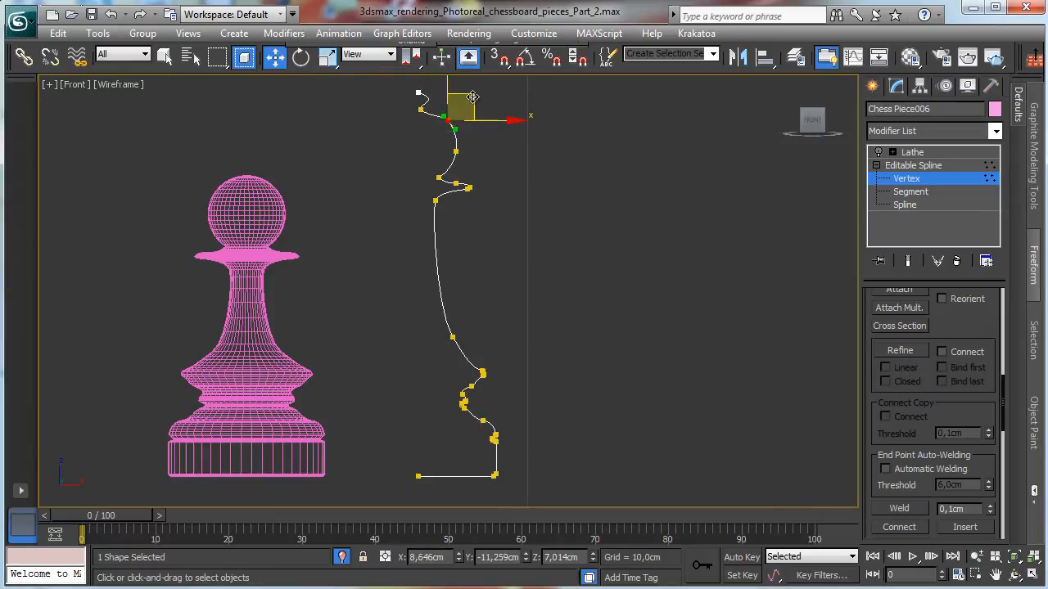
pyautogui.moveTo(476, 97); pyautogui.dragTo(465, 101)
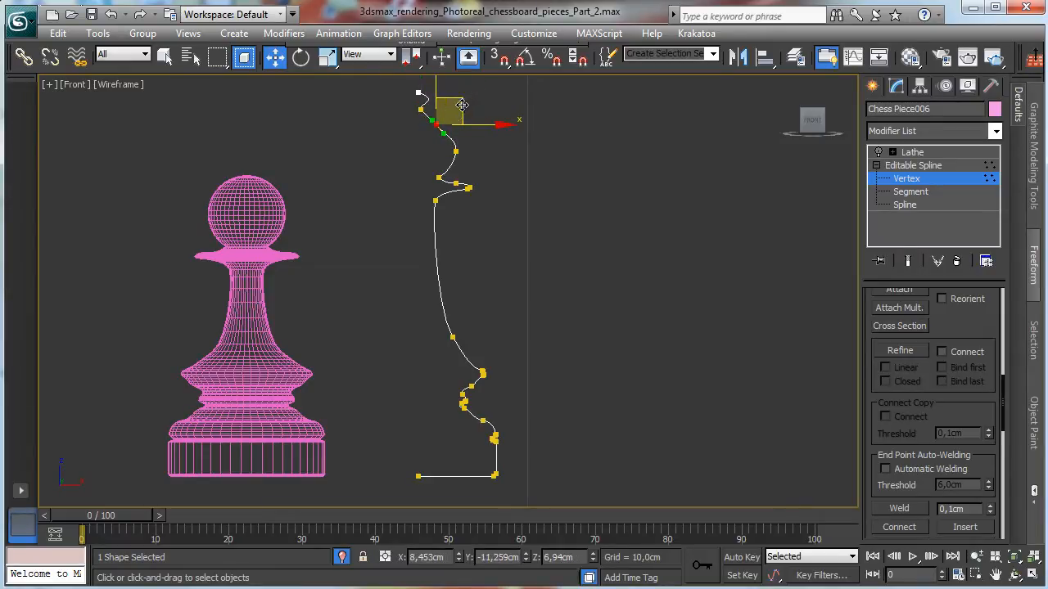
pyautogui.moveTo(443, 134); pyautogui.dragTo(454, 162)
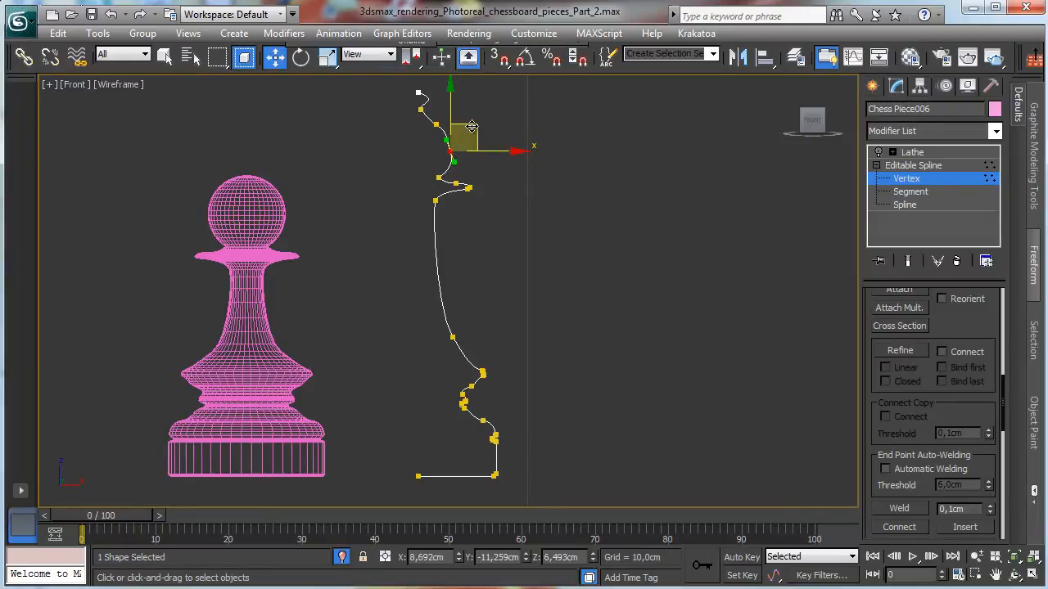
pyautogui.moveTo(472, 127); pyautogui.dragTo(469, 133)
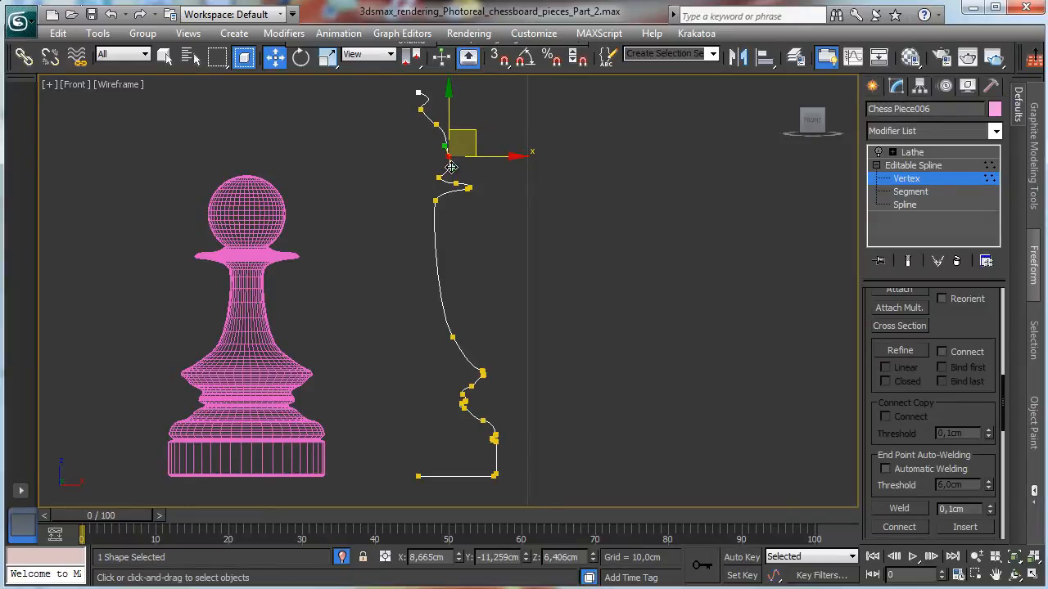
pyautogui.moveTo(451, 167)
pyautogui.mouseDown()
pyautogui.moveTo(439, 165)
pyautogui.moveTo(450, 168)
pyautogui.mouseUp()
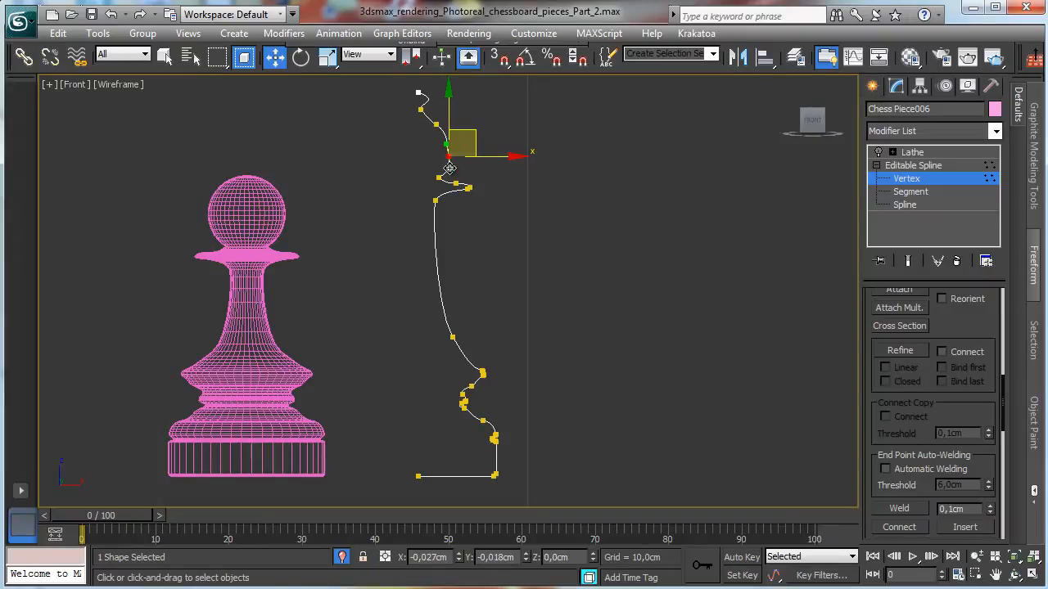
pyautogui.click(437, 126)
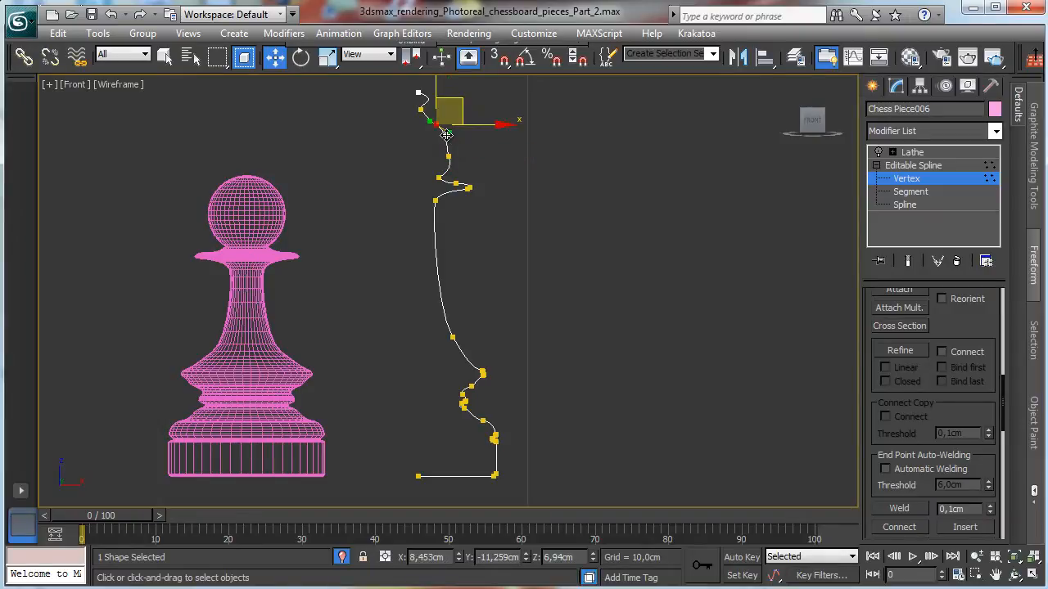
pyautogui.moveTo(446, 133); pyautogui.dragTo(445, 143)
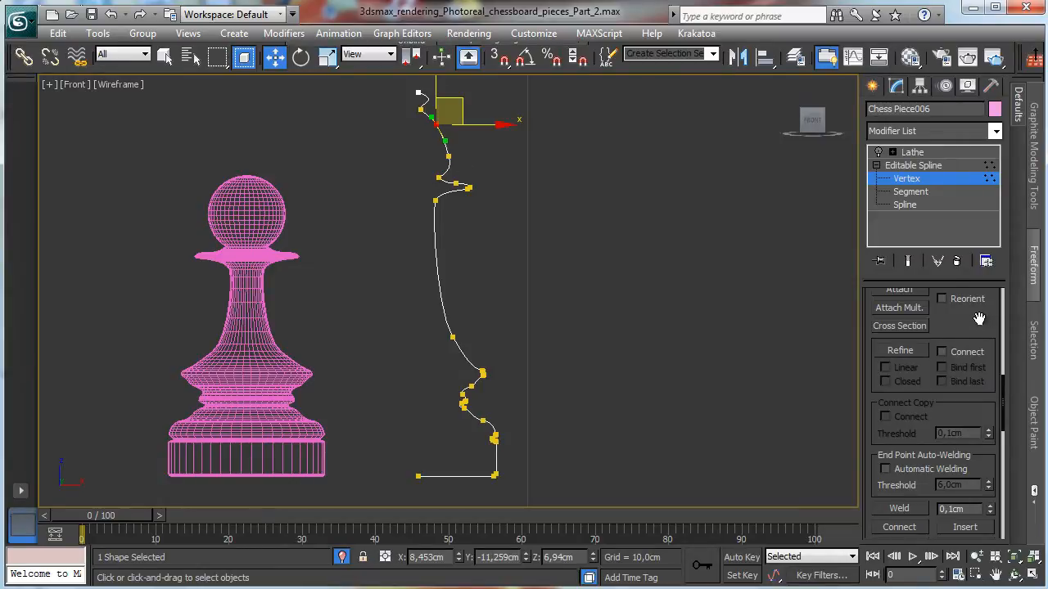
# Refine the neck below the collar with three vertices and move the middle one outward to about X 8.55 cm as a ring.
pyautogui.scroll(1, 941, 344)
pyautogui.click(901, 383)
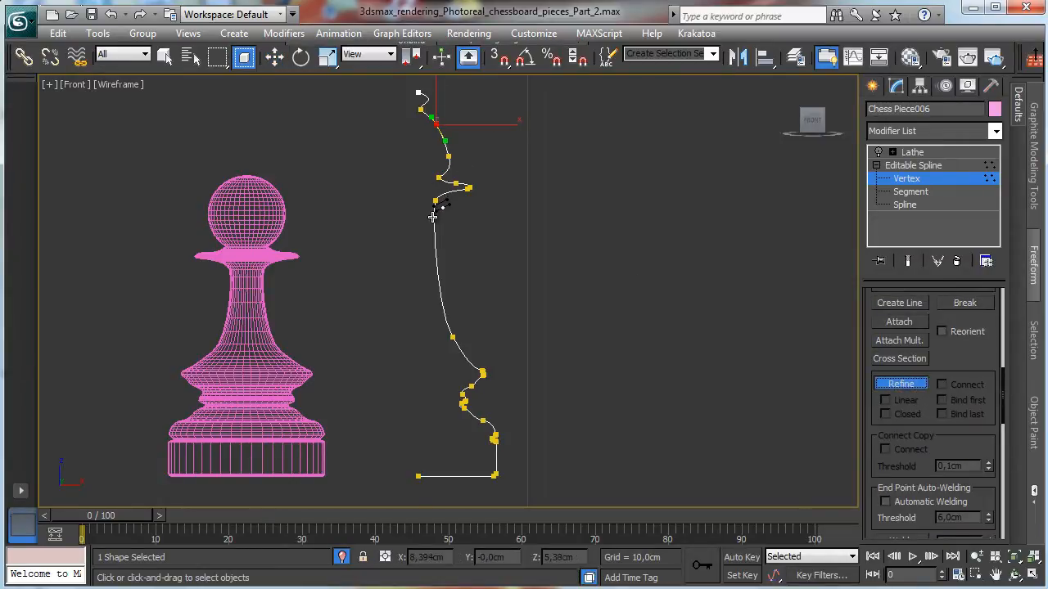
pyautogui.click(434, 217)
pyautogui.click(434, 223)
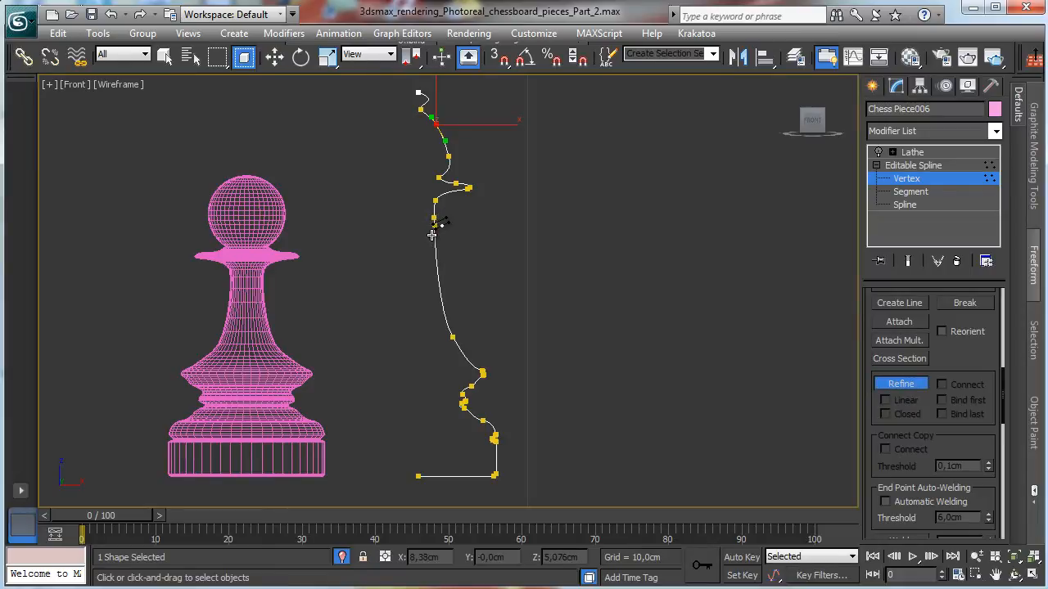
pyautogui.click(274, 56)
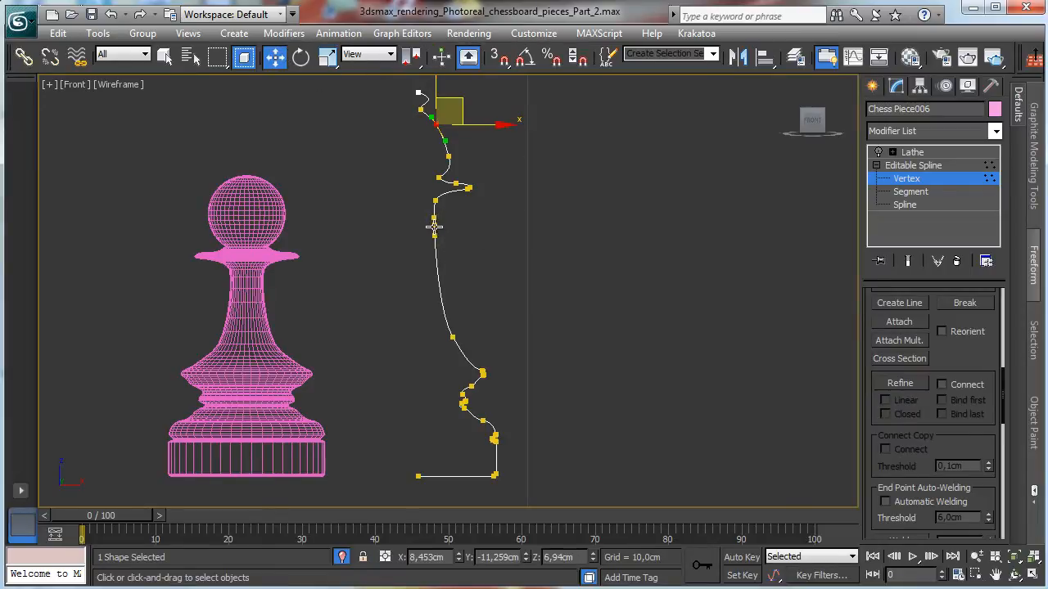
pyautogui.click(433, 226)
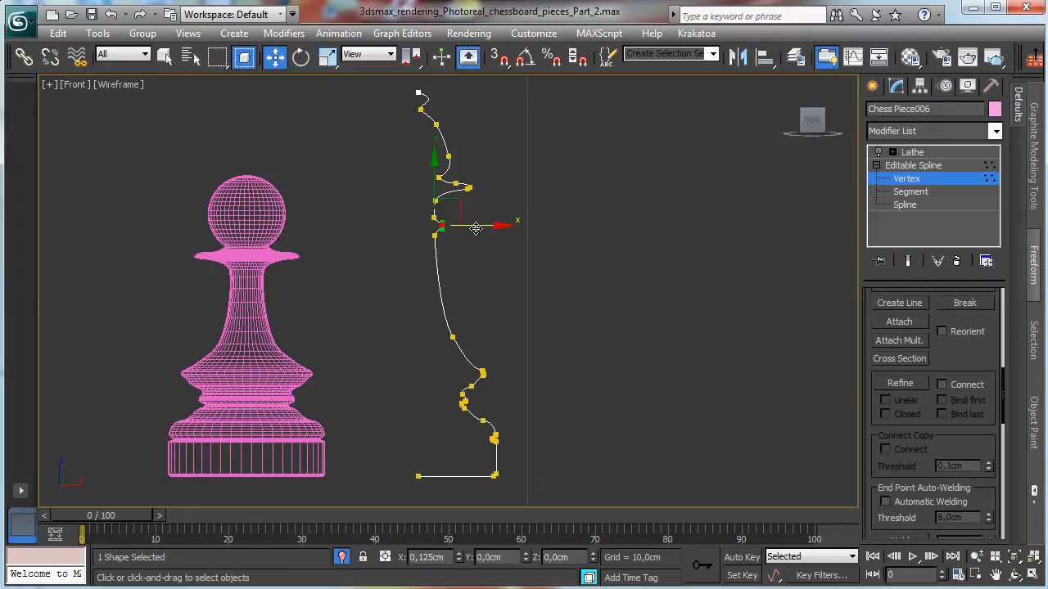
pyautogui.moveTo(476, 228); pyautogui.dragTo(483, 228)
# Adjust the top vertex's tangent handle to pull in the bulge of the small tip above the head.
pyautogui.click(977, 574)
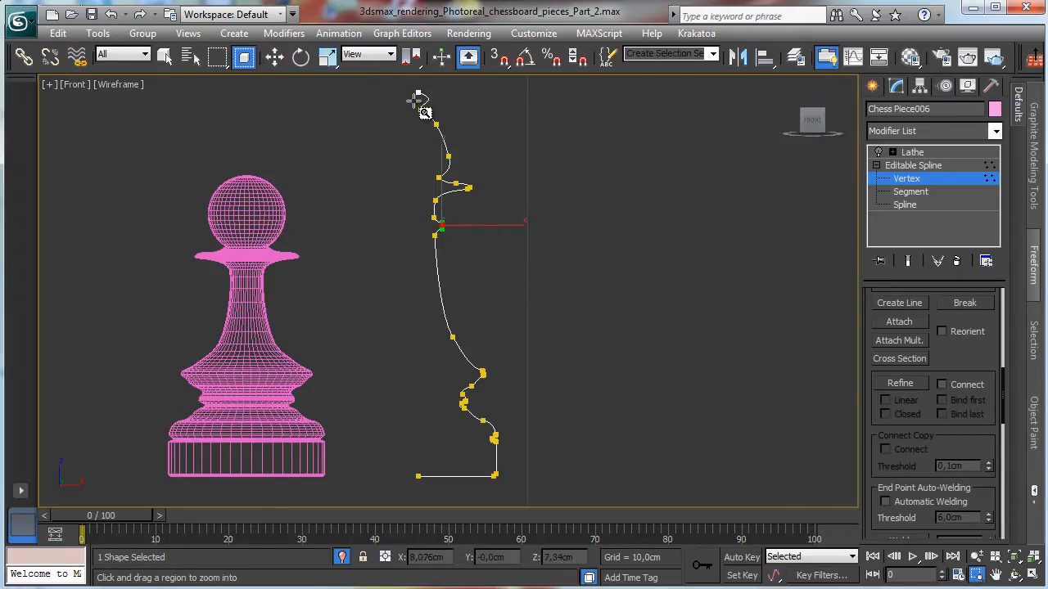
pyautogui.moveTo(393, 84); pyautogui.dragTo(504, 266)
pyautogui.click(274, 56)
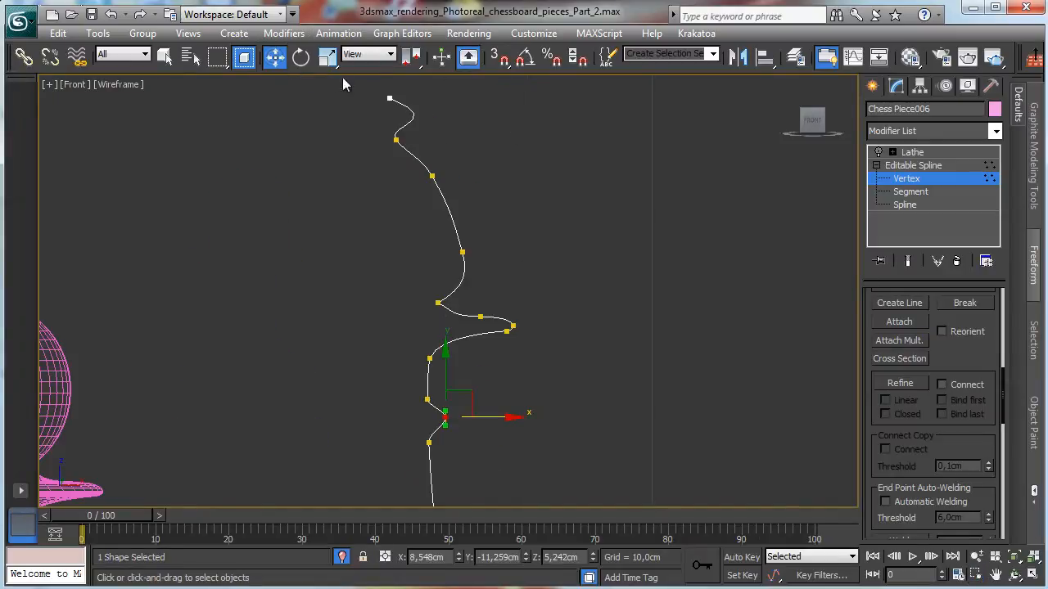
pyautogui.click(390, 99)
pyautogui.moveTo(450, 121)
pyautogui.mouseDown()
pyautogui.moveTo(434, 113)
pyautogui.moveTo(446, 103)
pyautogui.mouseUp()
# Narrow the neck ring by raising its lower vertex and moving its outer vertex up to about Z 5.27 cm.
pyautogui.click(429, 400)
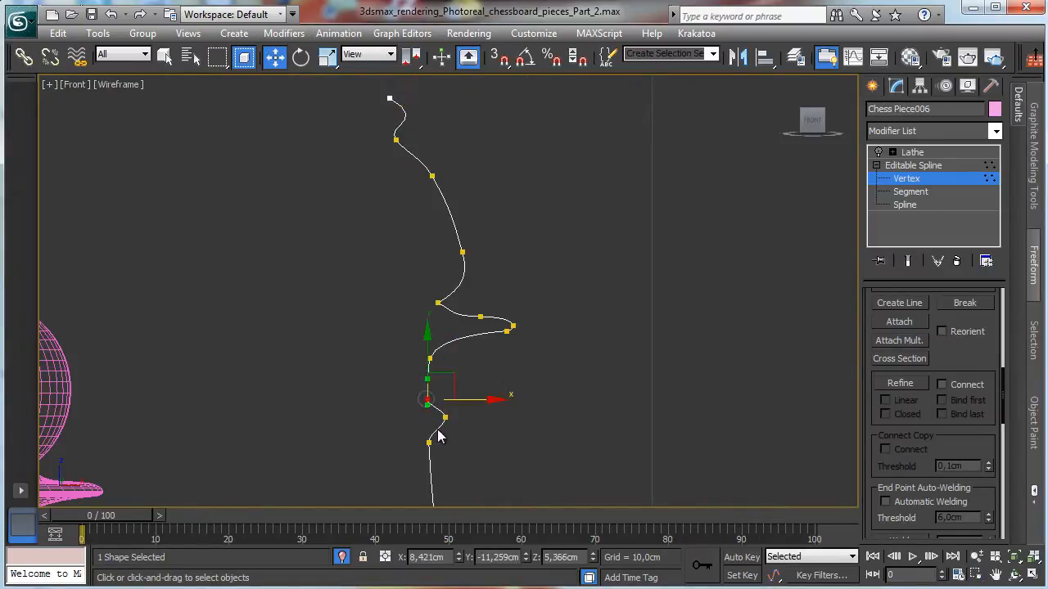
pyautogui.click(428, 442)
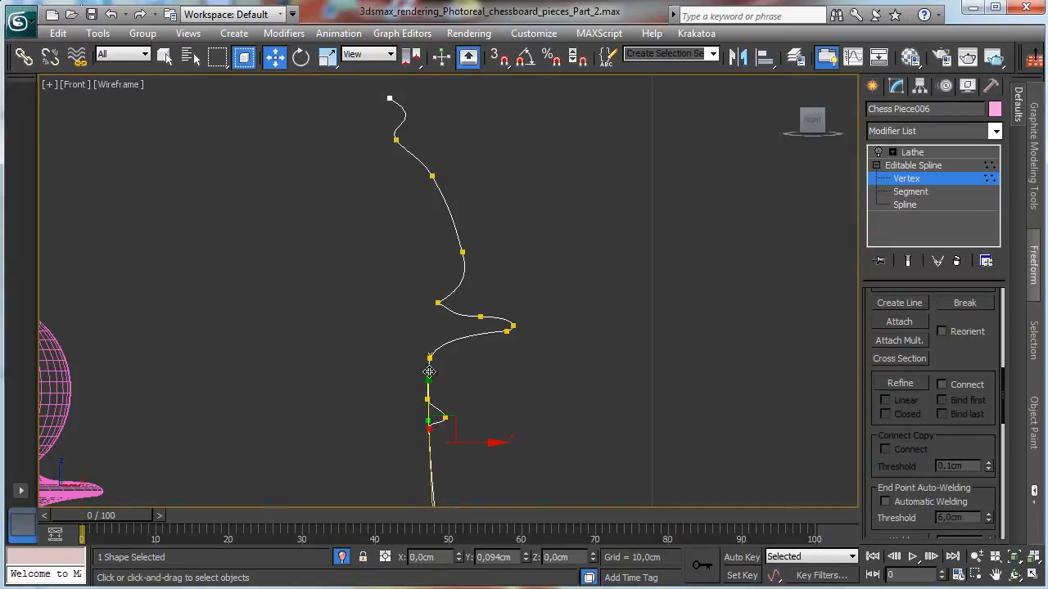
pyautogui.click(443, 416)
pyautogui.moveTo(446, 376); pyautogui.dragTo(445, 369)
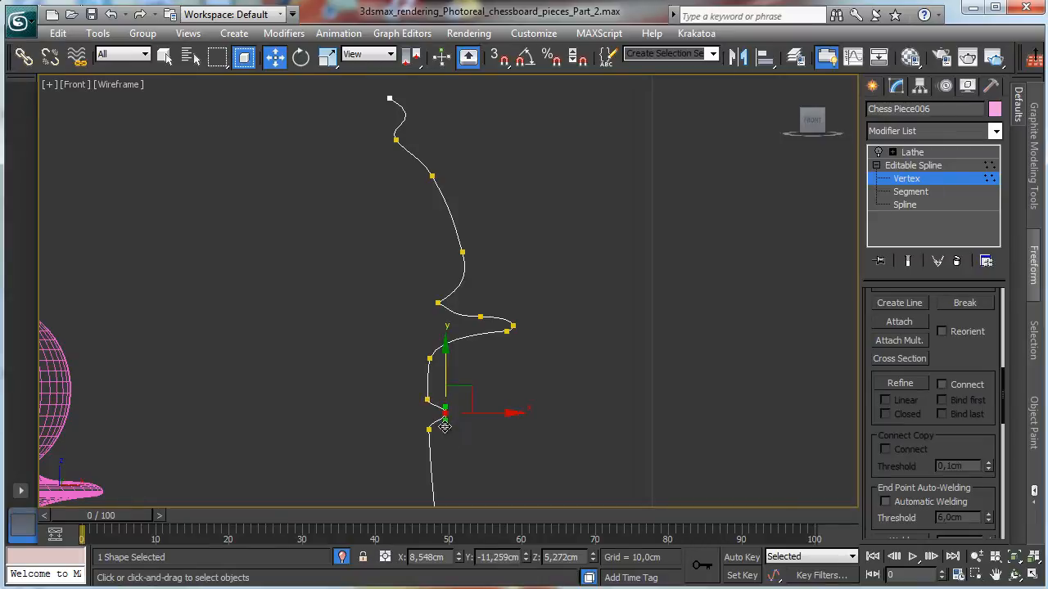
# Fillet the profile vertex at the crease between the head and the collar to round it slightly.
pyautogui.click(439, 304)
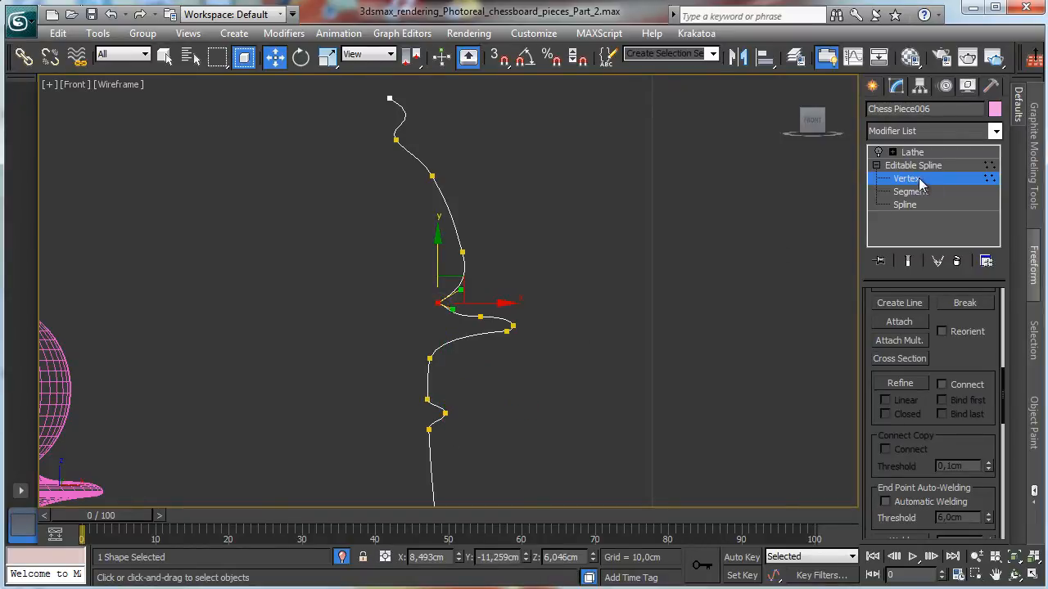
pyautogui.moveTo(955, 360); pyautogui.dragTo(950, 280)
pyautogui.scroll(-3, 947, 291)
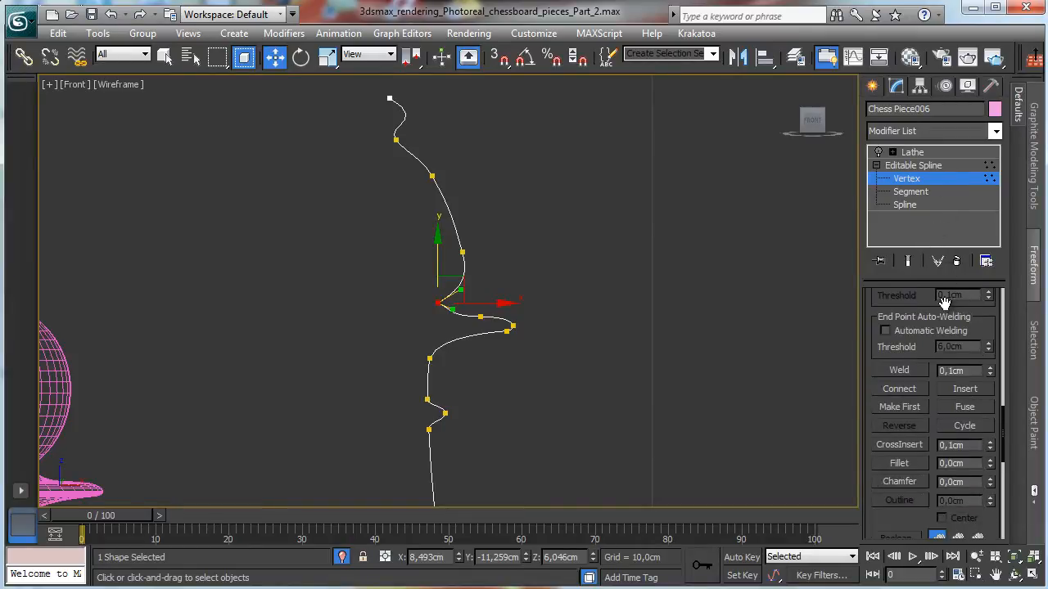
pyautogui.click(900, 464)
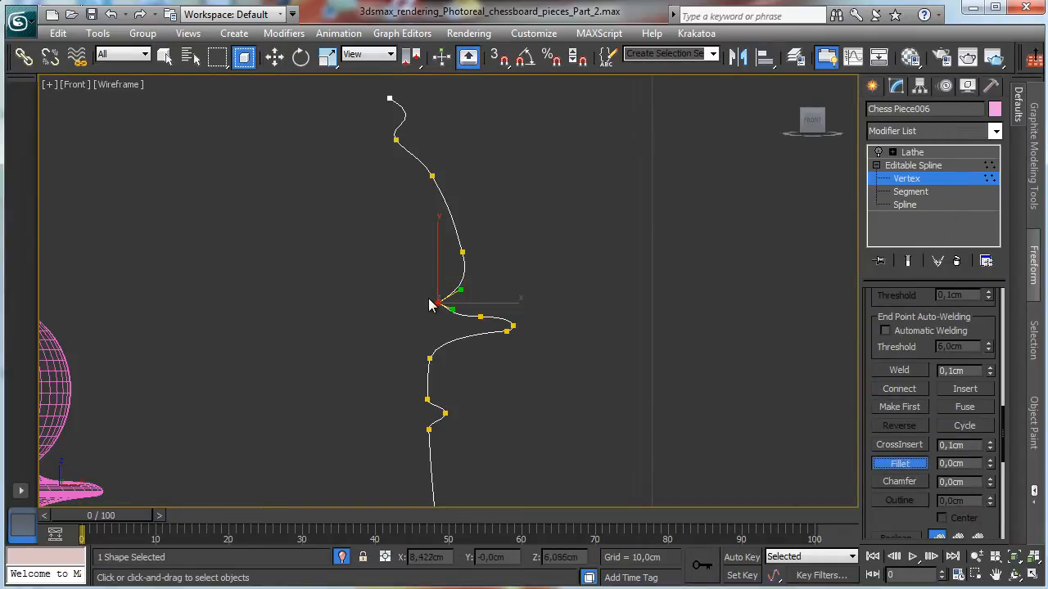
pyautogui.moveTo(440, 299)
pyautogui.mouseDown()
pyautogui.moveTo(433, 284)
pyautogui.moveTo(436, 292)
pyautogui.mouseUp()
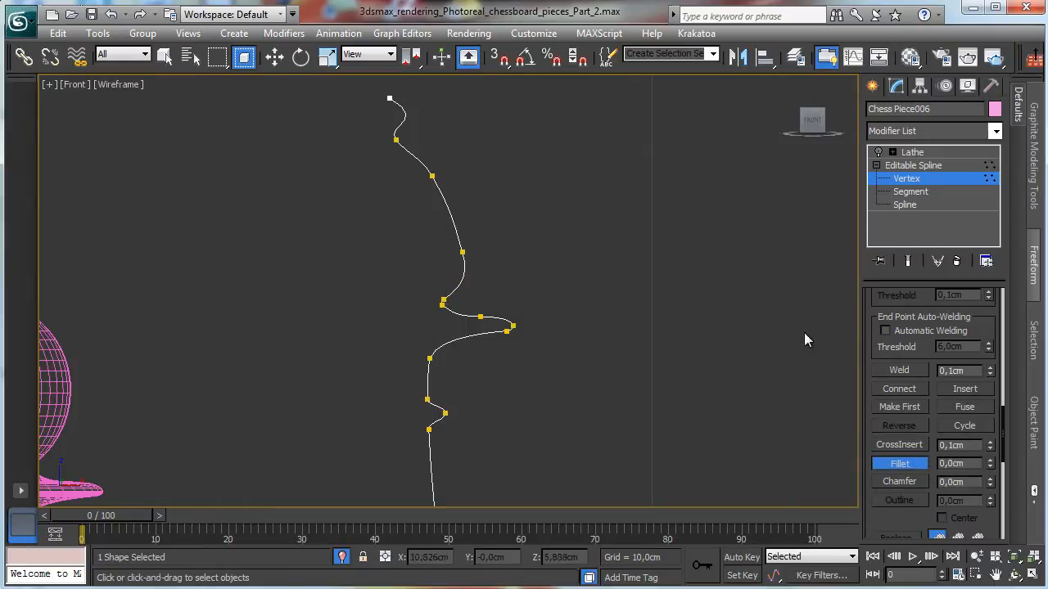
pyautogui.click(915, 465)
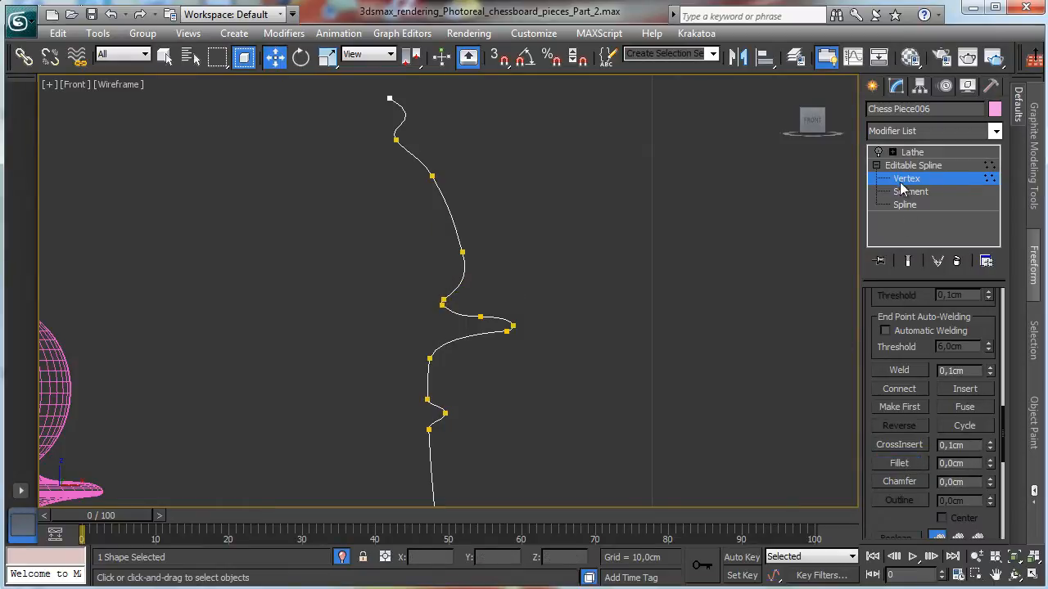
# Show the lathed result while editing vertices and move the vertex below the tip to about X 8.24 cm, Z 7.24 cm.
pyautogui.click(910, 166)
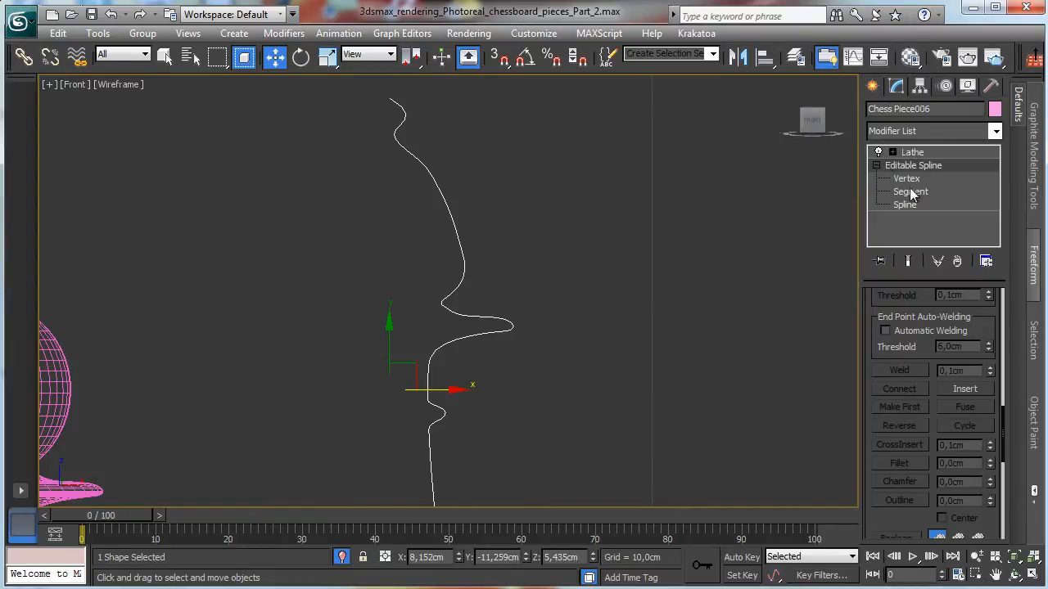
pyautogui.click(909, 260)
pyautogui.click(906, 179)
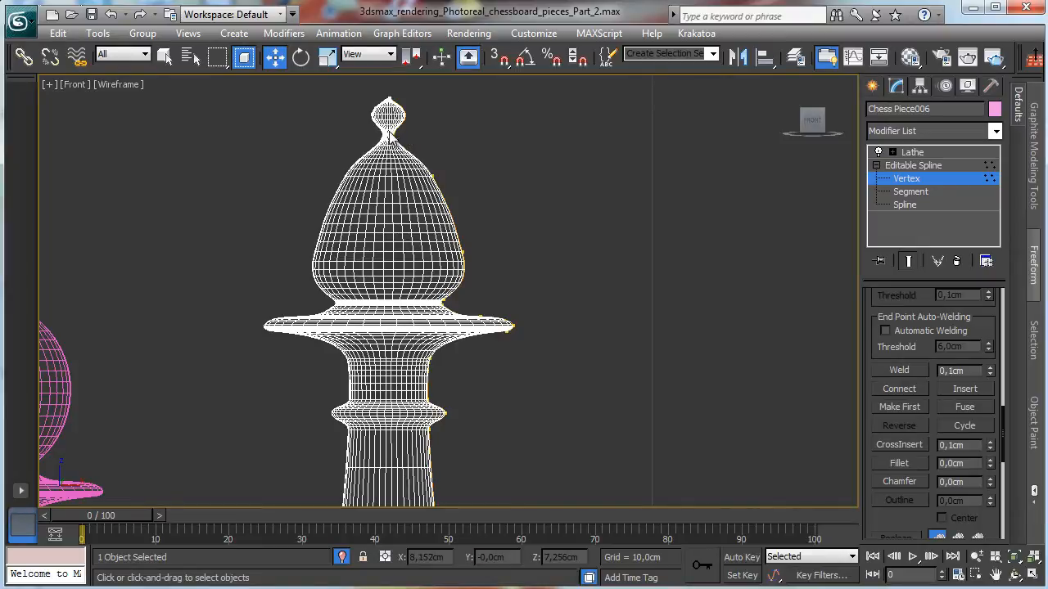
pyautogui.moveTo(391, 131); pyautogui.dragTo(453, 147)
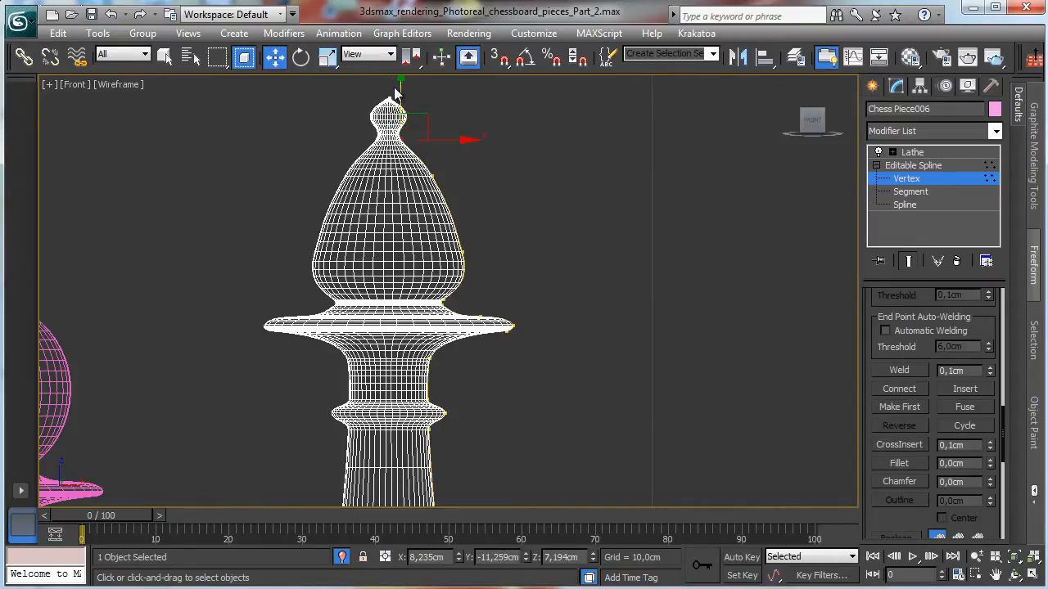
pyautogui.moveTo(399, 79); pyautogui.dragTo(397, 75)
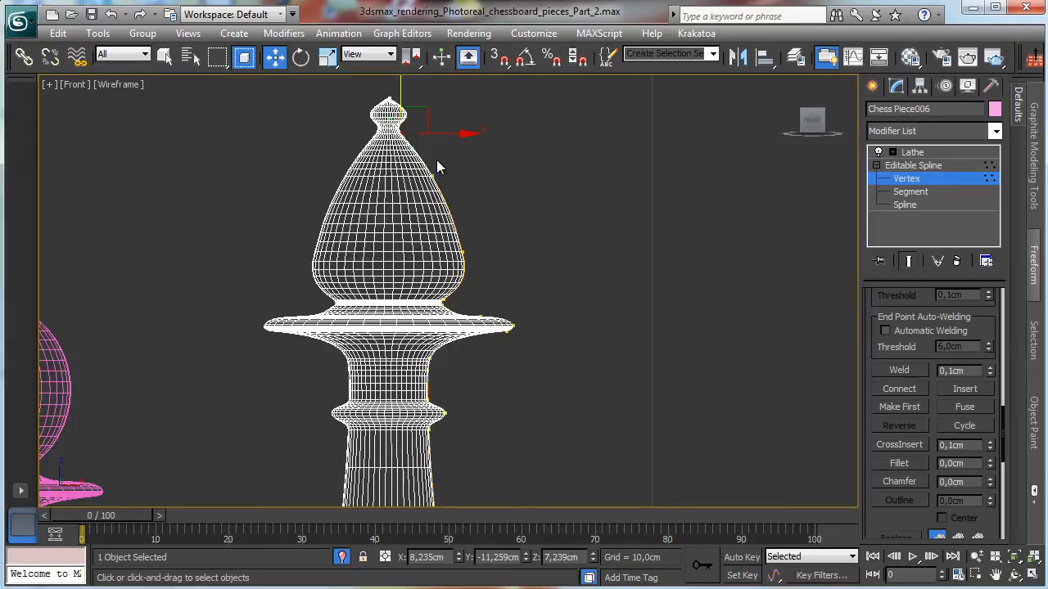
# Widen the head by moving its widest vertex outward and its upper vertex to about X 8.56 cm, Z 6.92 cm, adjusting the latter's handle.
pyautogui.click(426, 185)
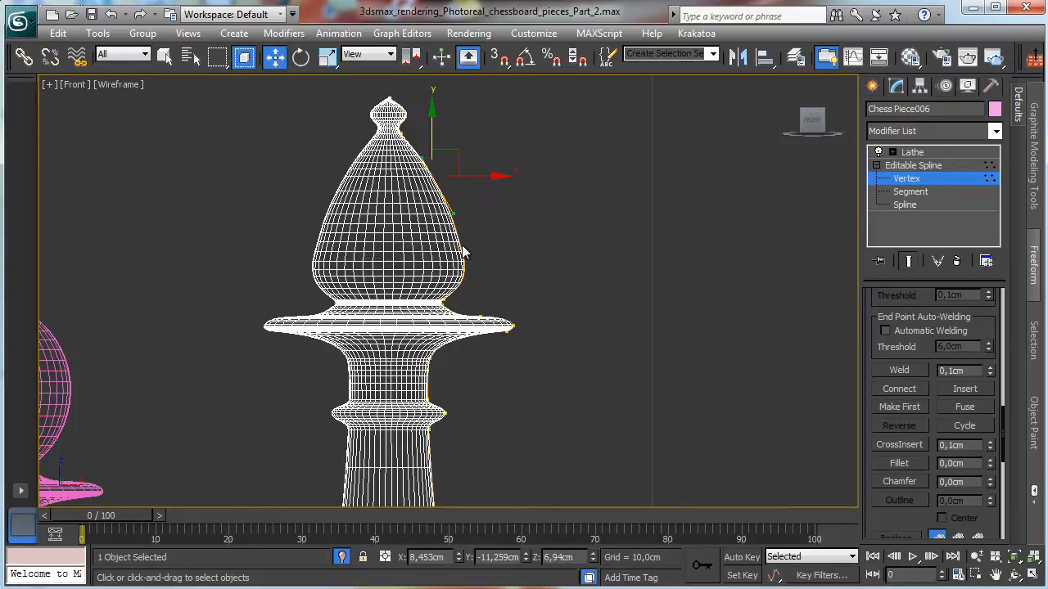
pyautogui.moveTo(498, 276)
pyautogui.mouseDown()
pyautogui.moveTo(506, 256)
pyautogui.moveTo(530, 255)
pyautogui.moveTo(491, 247)
pyautogui.moveTo(490, 285)
pyautogui.mouseUp()
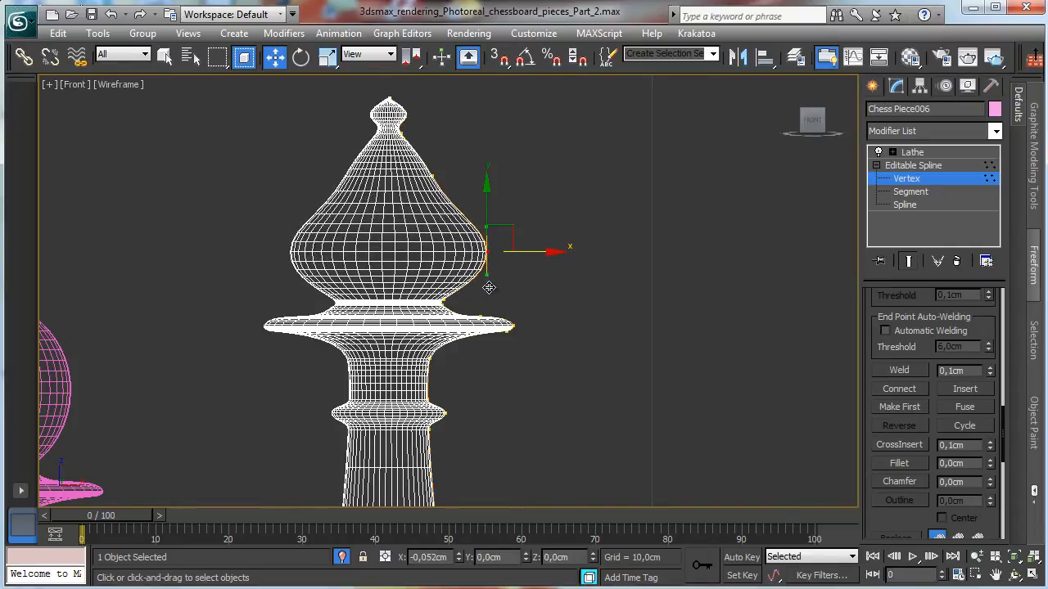
pyautogui.click(431, 175)
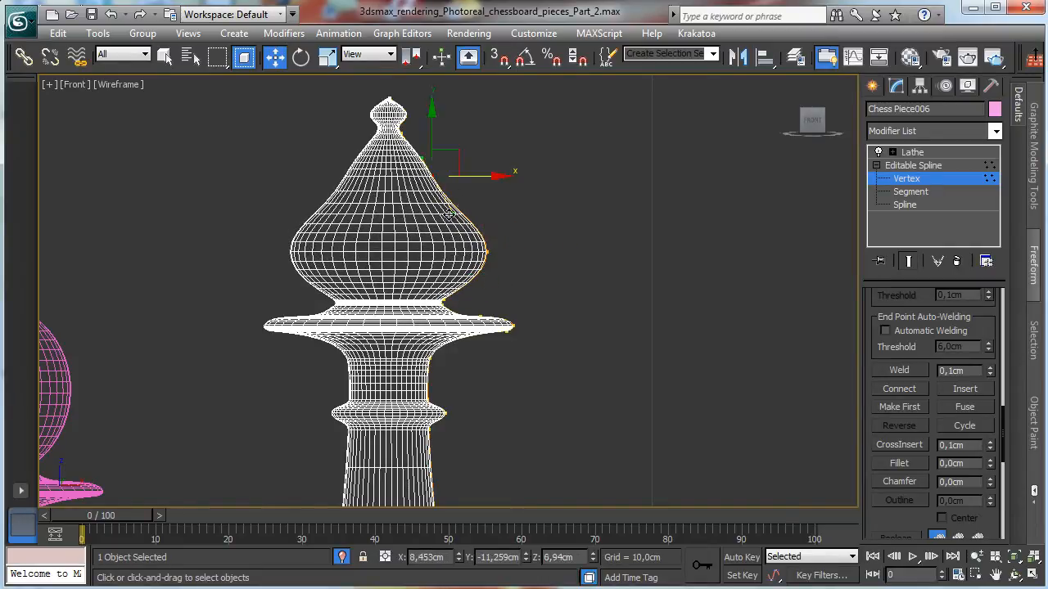
pyautogui.moveTo(448, 215); pyautogui.dragTo(467, 199)
pyautogui.moveTo(452, 154); pyautogui.dragTo(484, 143)
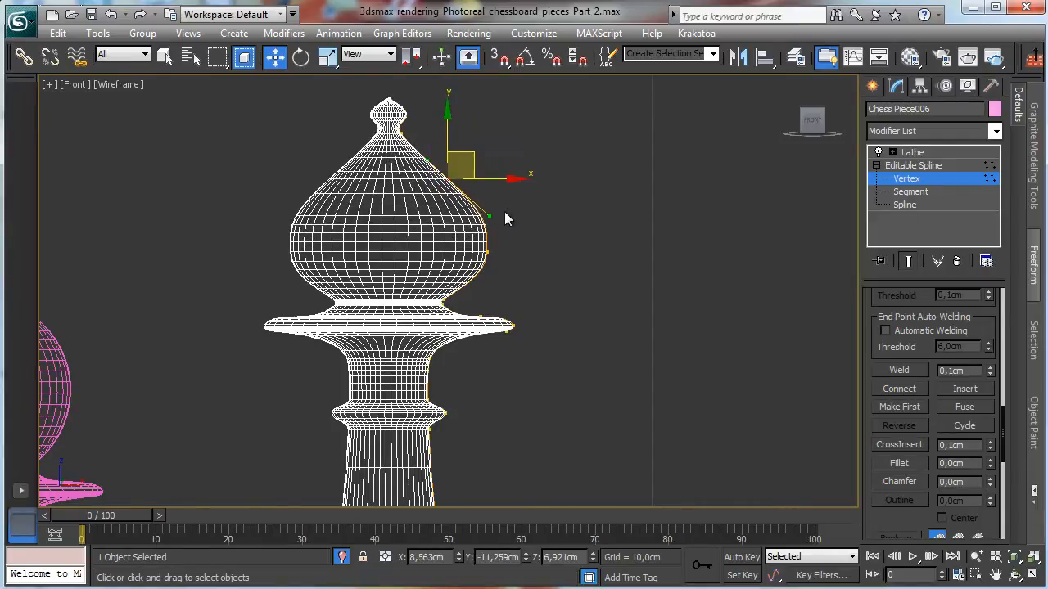
pyautogui.moveTo(493, 217)
pyautogui.mouseDown()
pyautogui.moveTo(503, 220)
pyautogui.moveTo(486, 214)
pyautogui.mouseUp()
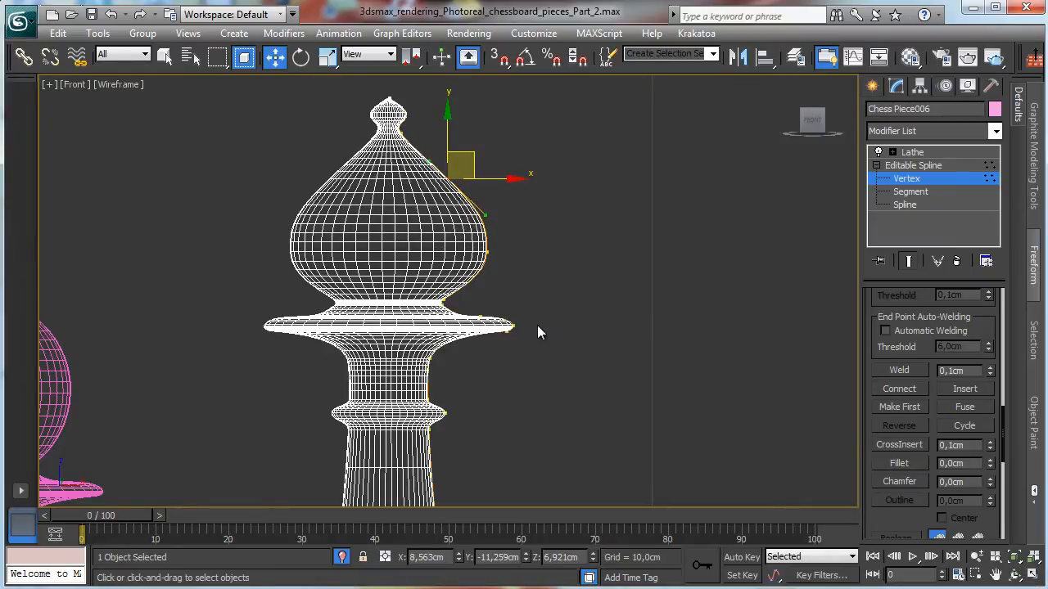
# Narrow the collar below the head by moving its outer vertices inward, and finish editing at the Lathe level.
pyautogui.moveTo(466, 355); pyautogui.dragTo(465, 354)
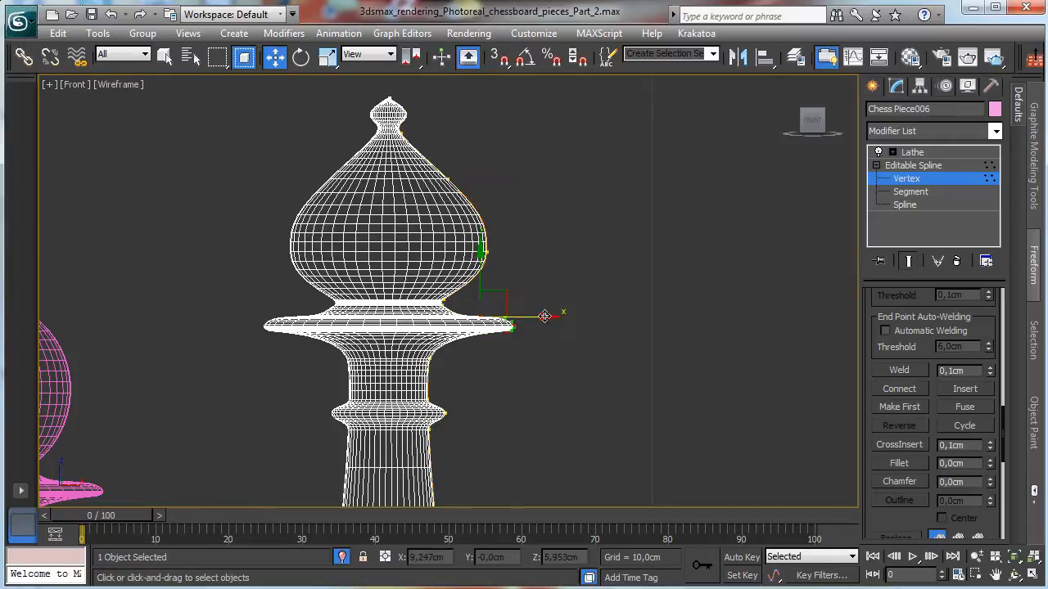
pyautogui.moveTo(546, 320); pyautogui.dragTo(519, 319)
pyautogui.click(910, 152)
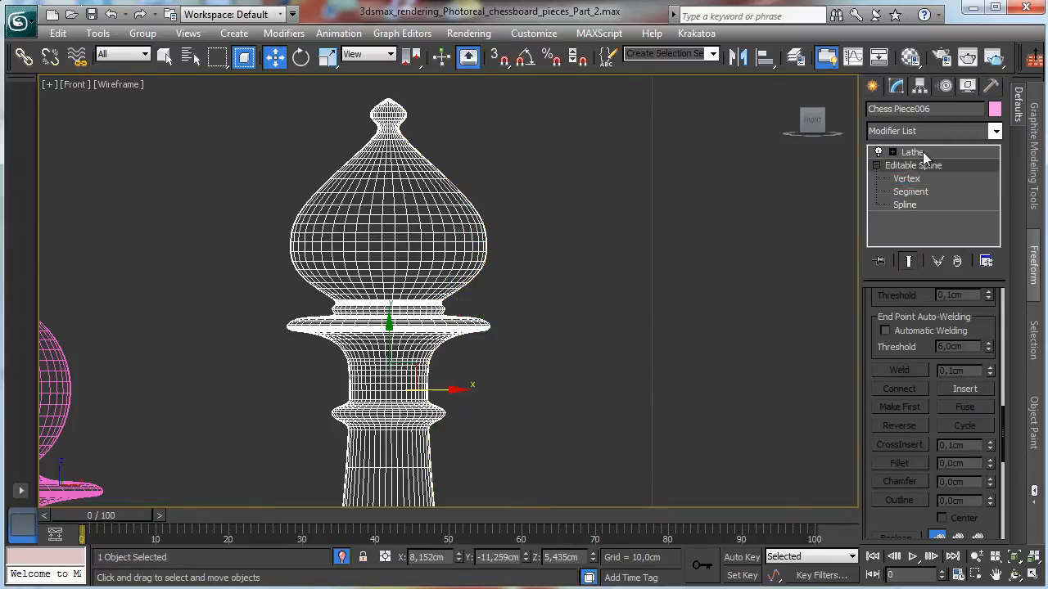
# Restore the four-view layout, exit isolation and move the reshaped piece onto the board at about X 5.56 cm, Y -4.64 cm.
pyautogui.click(1033, 574)
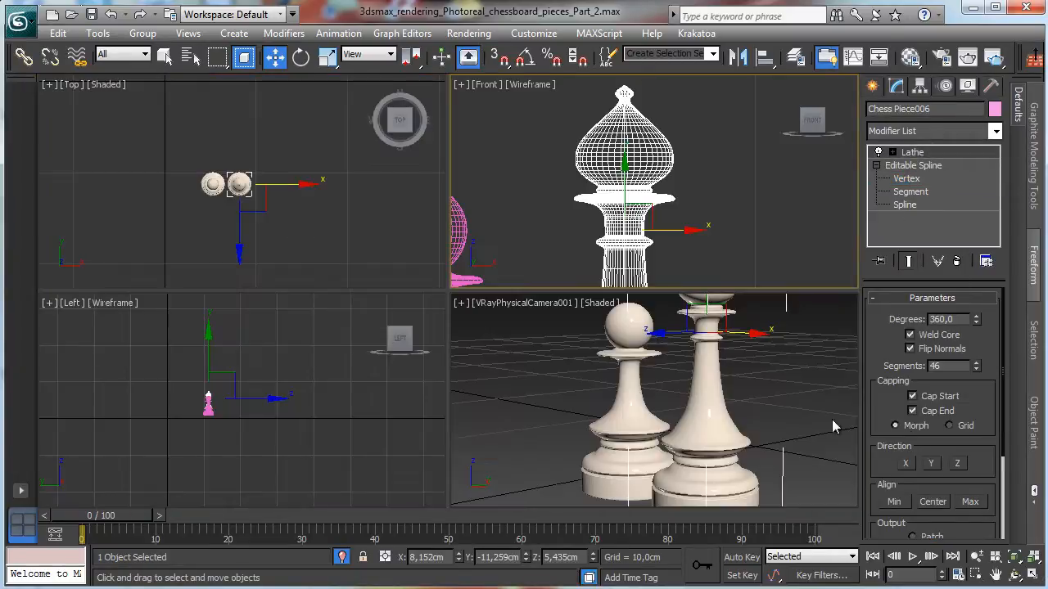
pyautogui.rightClick(768, 393)
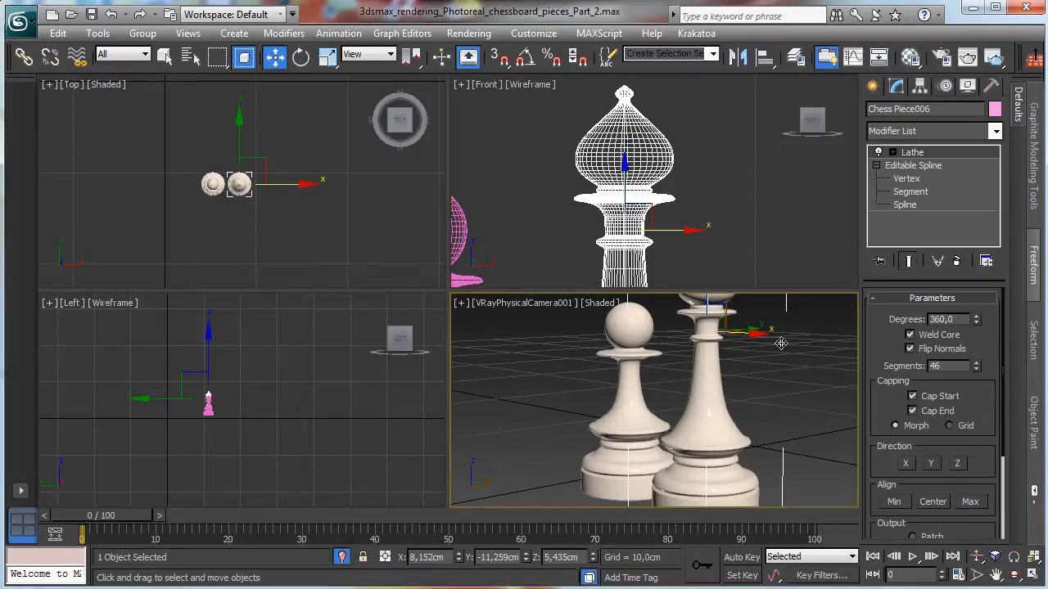
pyautogui.rightClick(262, 164)
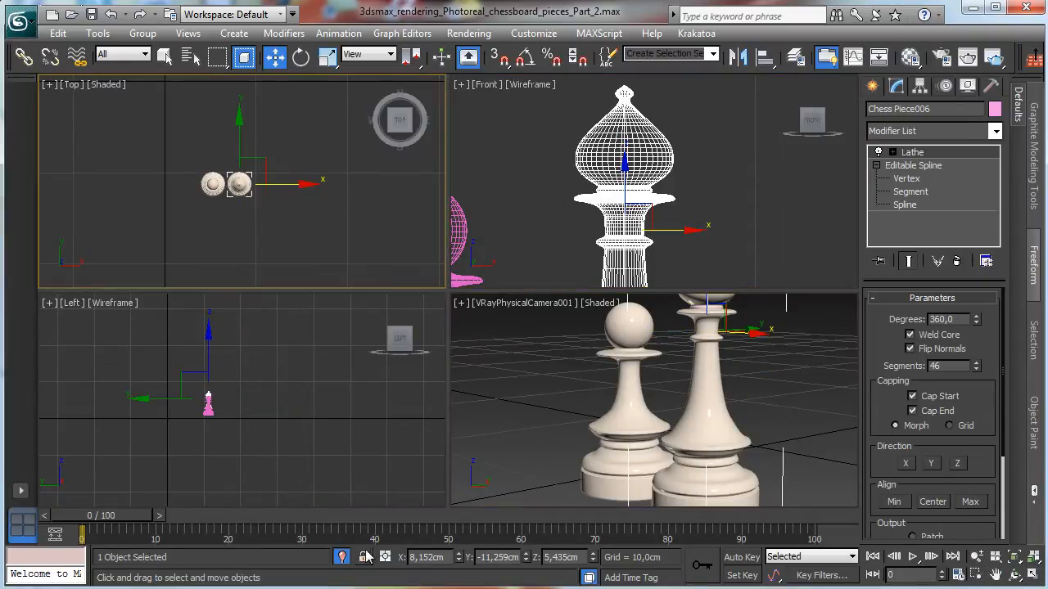
pyautogui.click(342, 556)
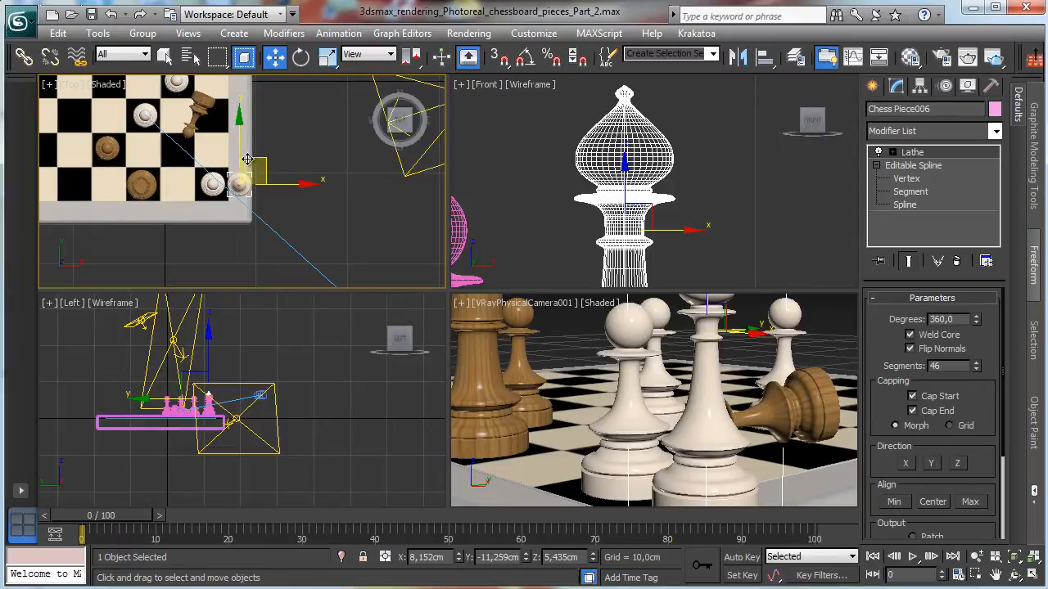
pyautogui.moveTo(259, 160); pyautogui.dragTo(235, 99)
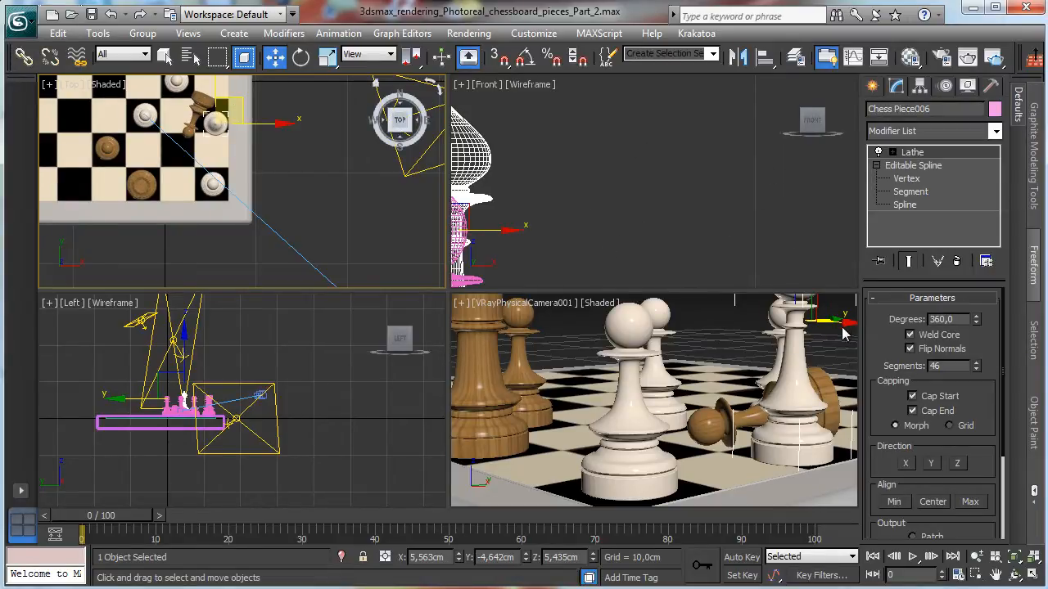
# Move the rear white pawn to about X -6.82 cm, Y -4.41 cm and the reshaped white piece to about X 1.45 cm, Y 0 cm.
pyautogui.click(654, 366)
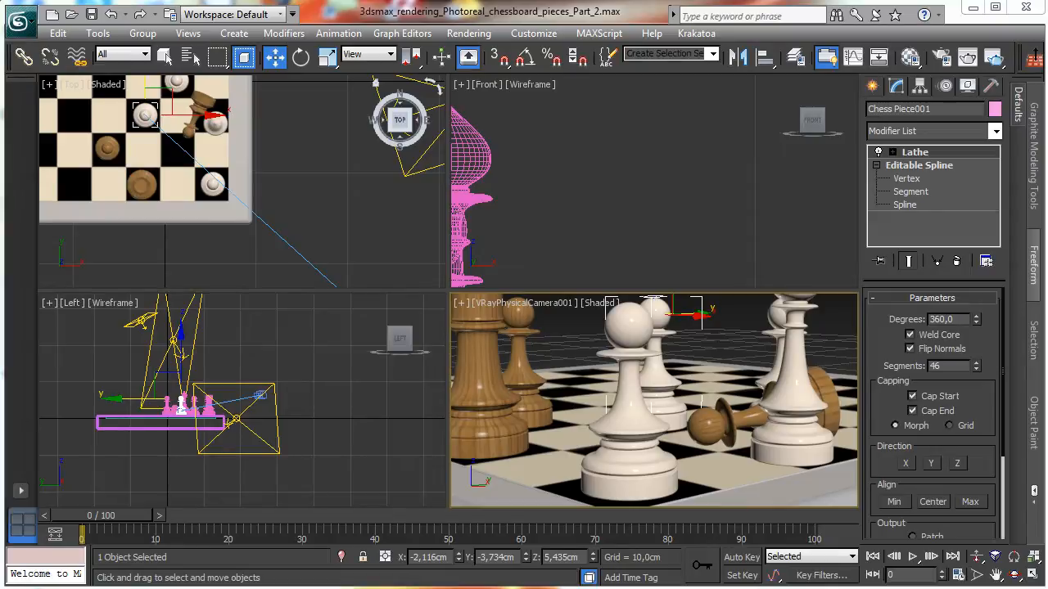
pyautogui.click(509, 409)
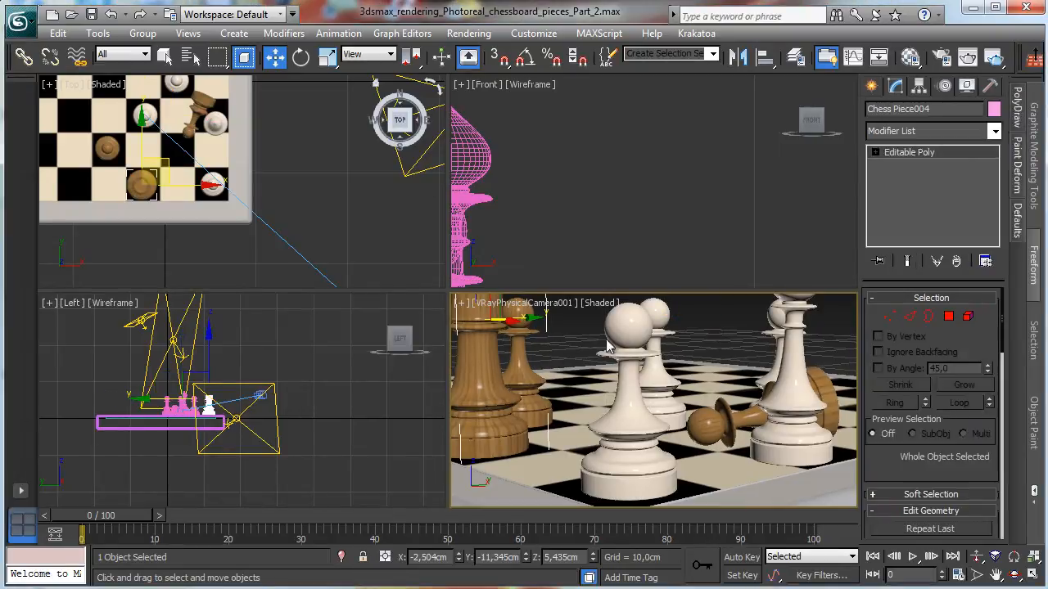
pyautogui.rightClick(186, 86)
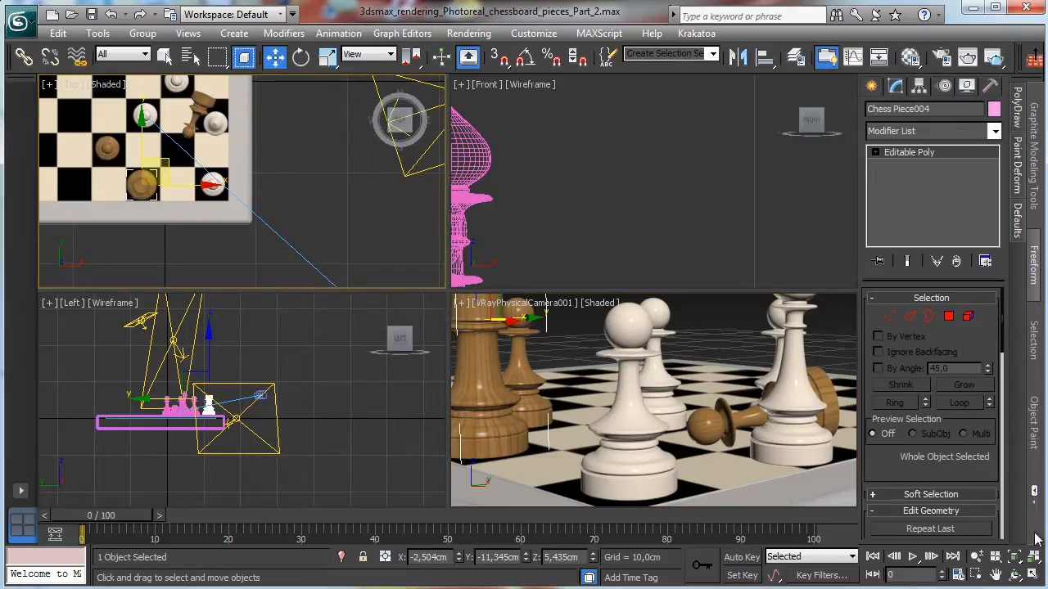
pyautogui.click(996, 575)
pyautogui.moveTo(202, 155); pyautogui.dragTo(237, 198)
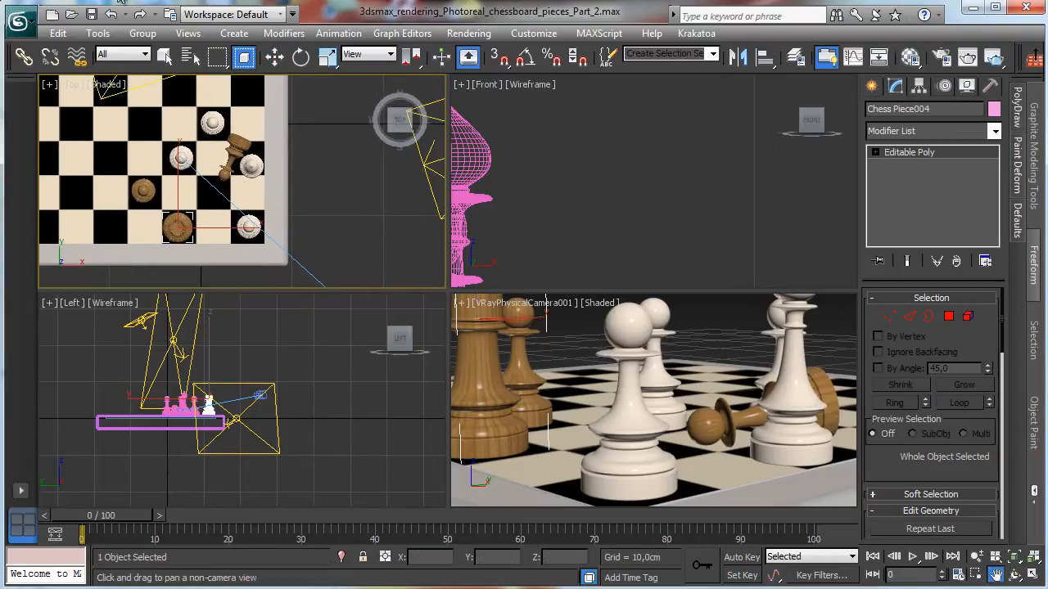
pyautogui.click(274, 56)
pyautogui.click(214, 122)
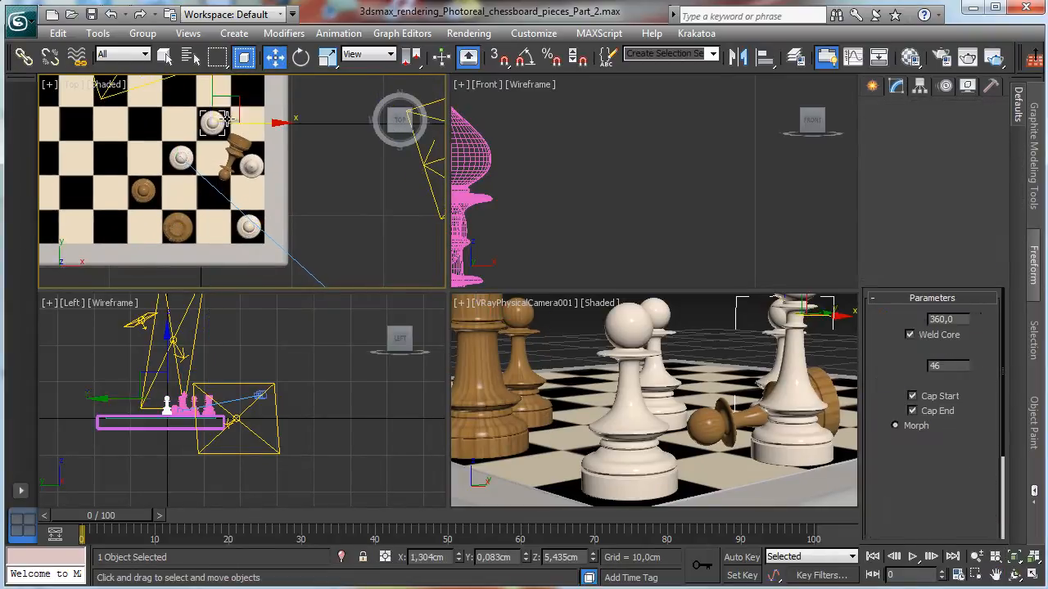
pyautogui.moveTo(227, 120); pyautogui.dragTo(245, 100)
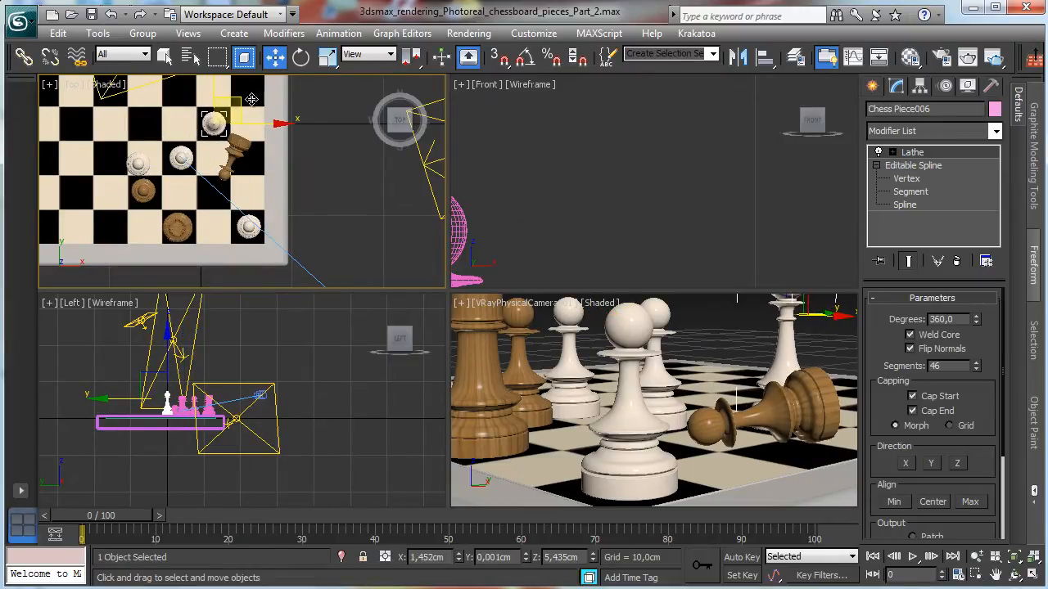
# Move the large wooden piece to about X -2.31 cm, Y -0.06 cm and the relocated white pawn to about X -13.59 cm, Y -0.03 cm.
pyautogui.click(182, 223)
pyautogui.moveTo(202, 205); pyautogui.dragTo(205, 100)
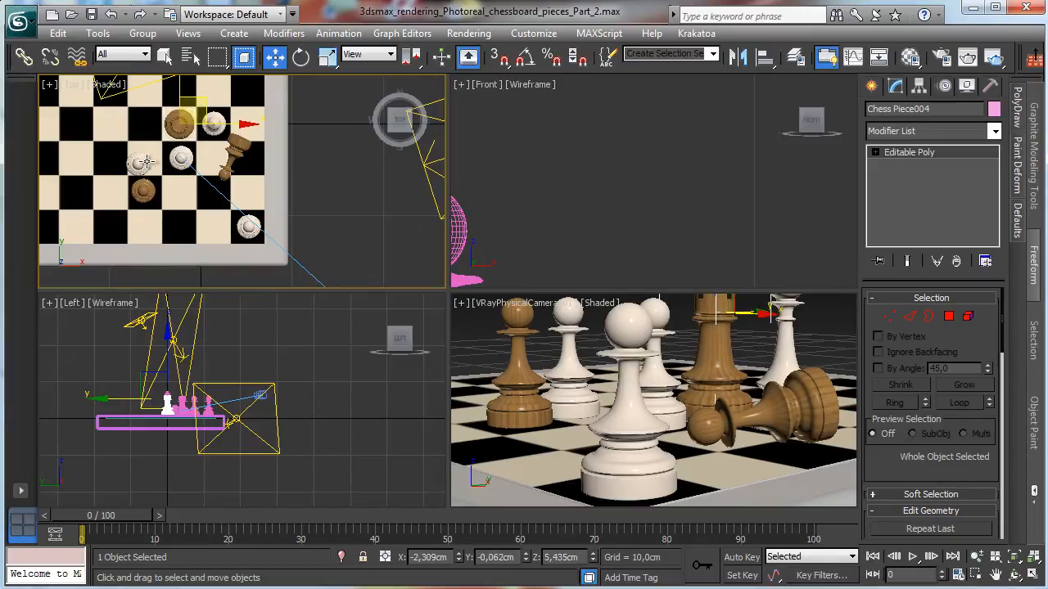
pyautogui.click(141, 162)
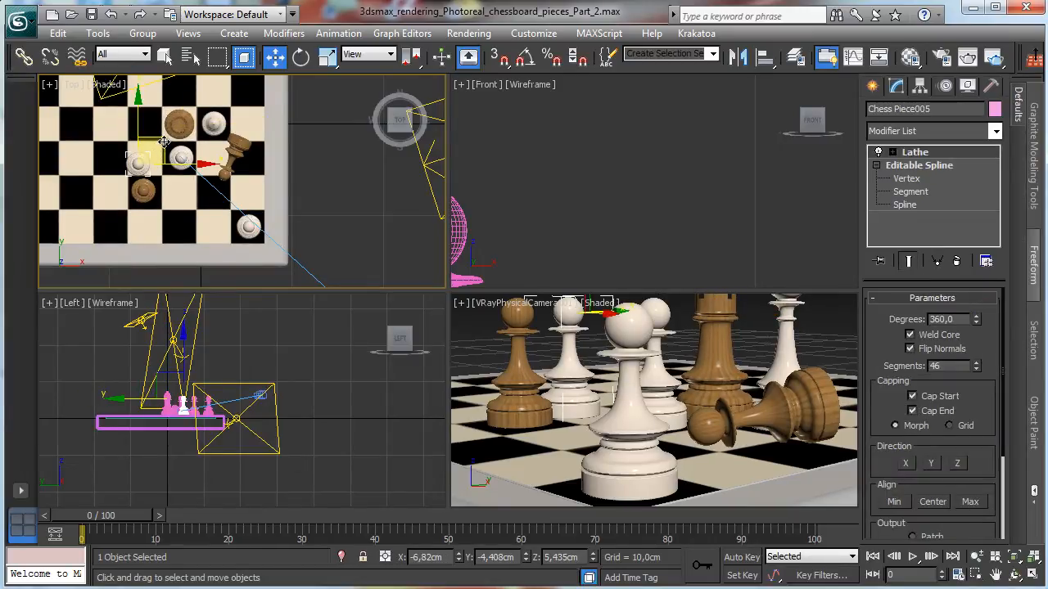
pyautogui.moveTo(164, 141); pyautogui.dragTo(102, 101)
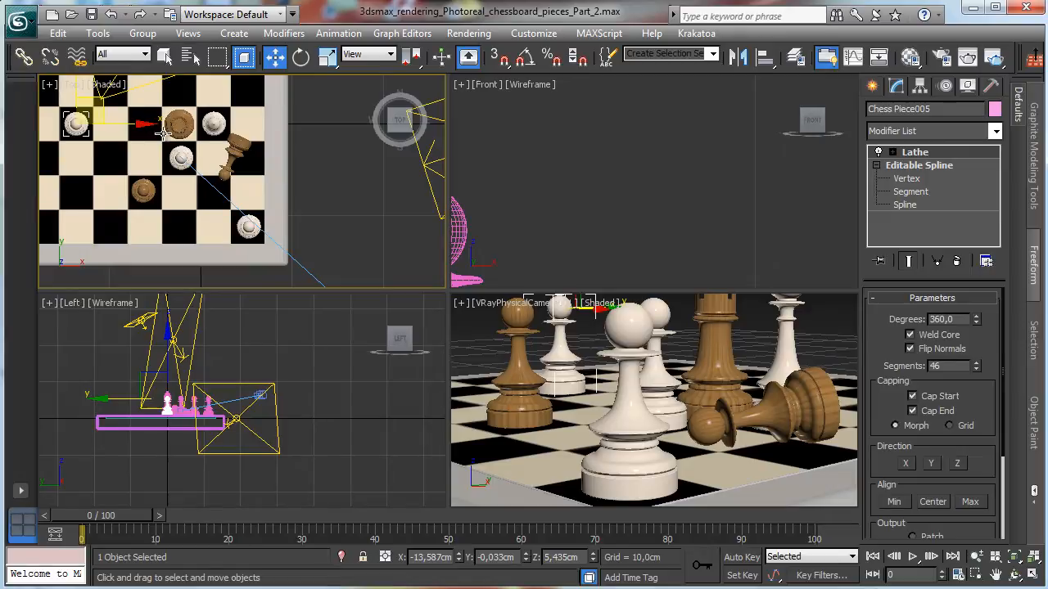
# Clone the upright wooden pawn as an instance at about X -9.63 cm, Y 3.68 cm.
pyautogui.click(143, 195)
pyautogui.moveTo(167, 165)
pyautogui.keyDown('shift'); pyautogui.mouseDown()
pyautogui.moveTo(128, 97)
pyautogui.moveTo(132, 72)
pyautogui.mouseUp(); pyautogui.keyUp('shift')
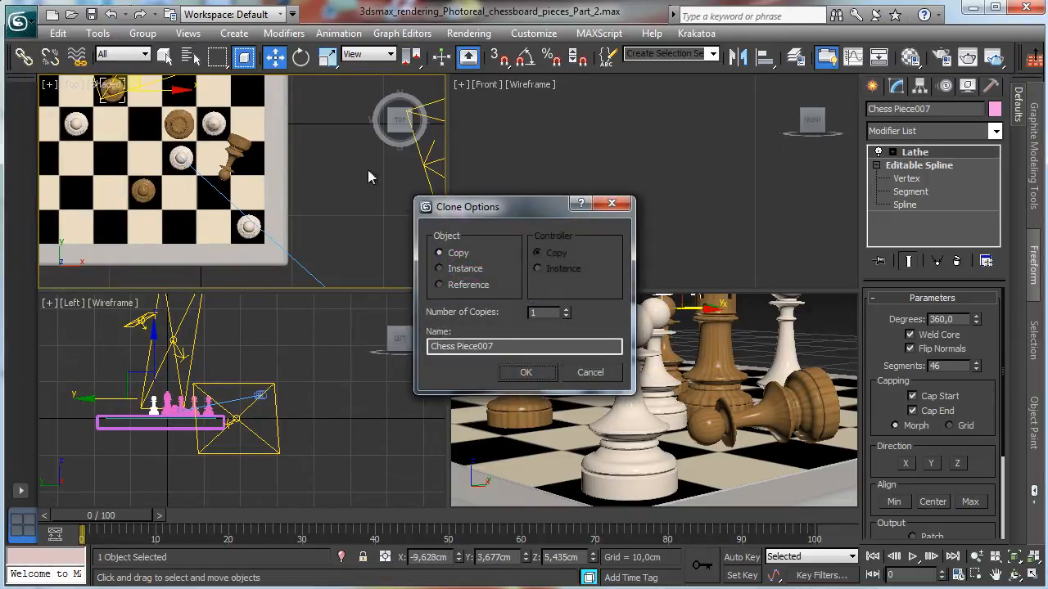
pyautogui.click(465, 268)
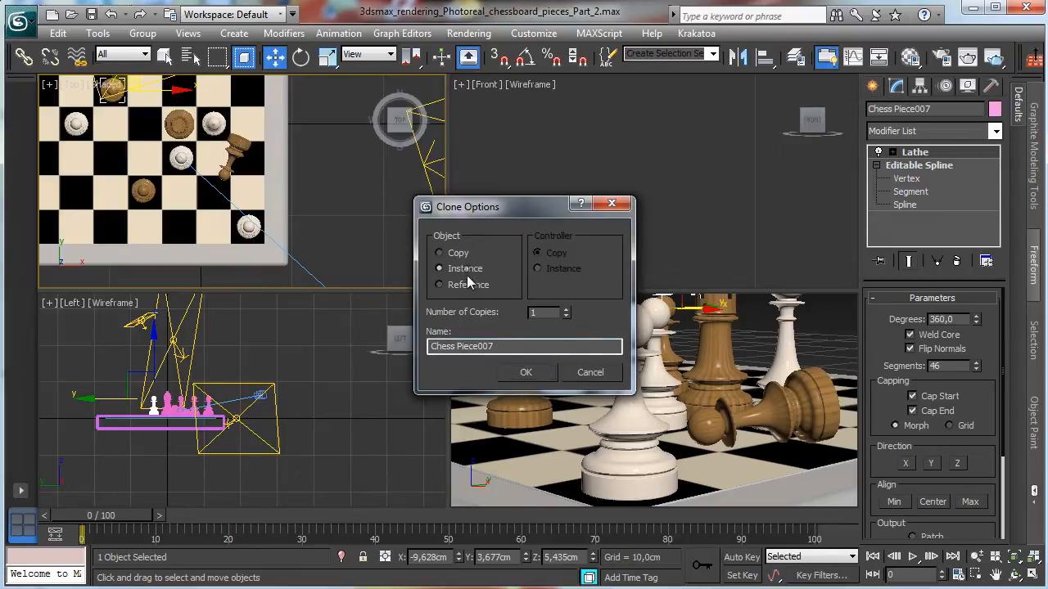
pyautogui.click(535, 377)
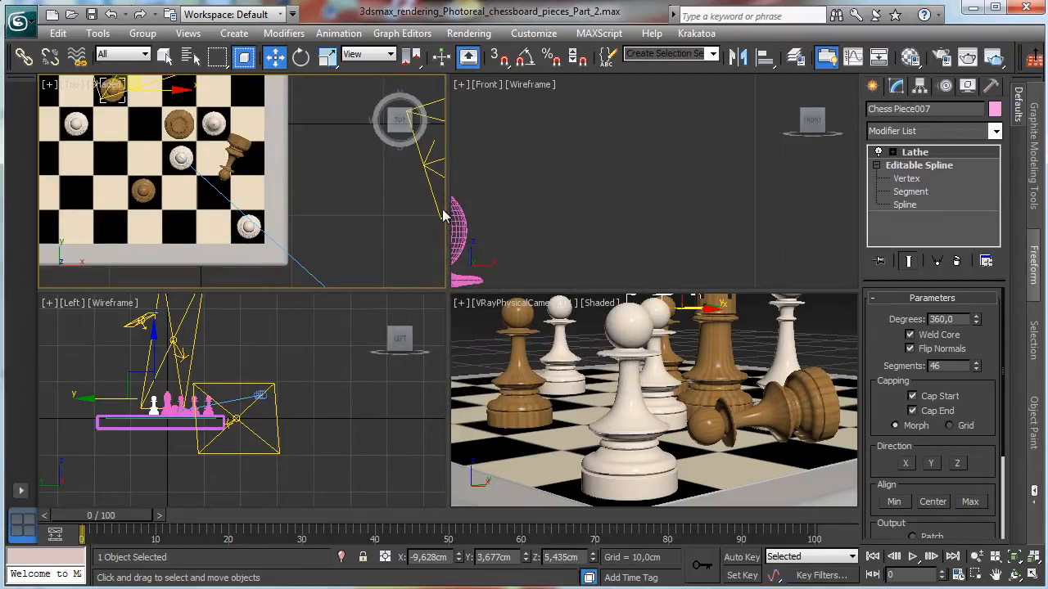
# Copy the tall white bishop-like piece as an independent copy at about X -17.42 cm, Y 3.83 cm and assign it the Black pieces material.
pyautogui.click(785, 348)
pyautogui.click(996, 577)
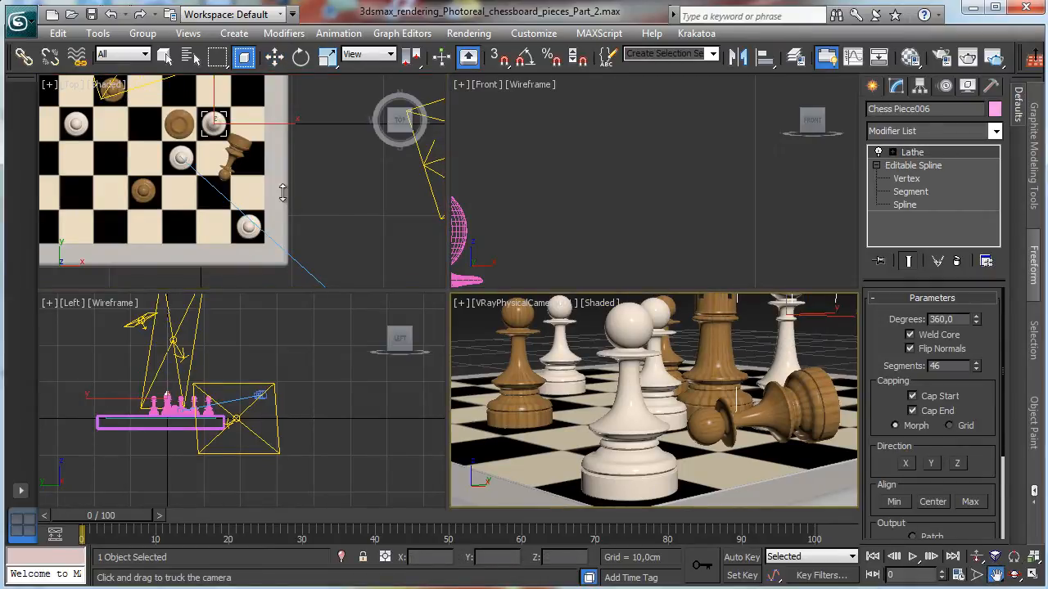
pyautogui.click(319, 209)
pyautogui.click(274, 56)
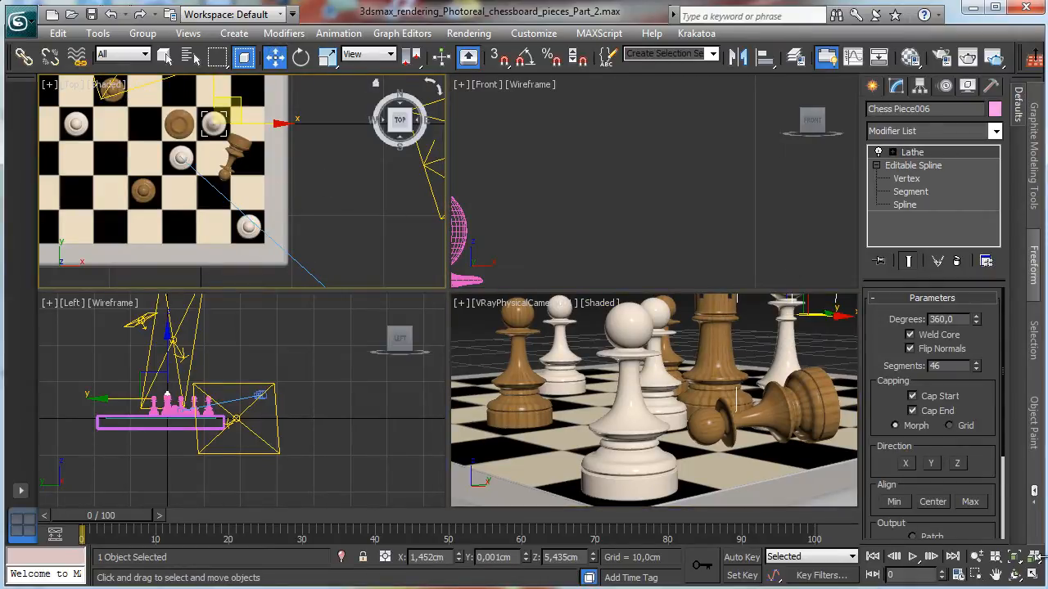
pyautogui.click(995, 575)
pyautogui.moveTo(273, 162); pyautogui.dragTo(360, 184)
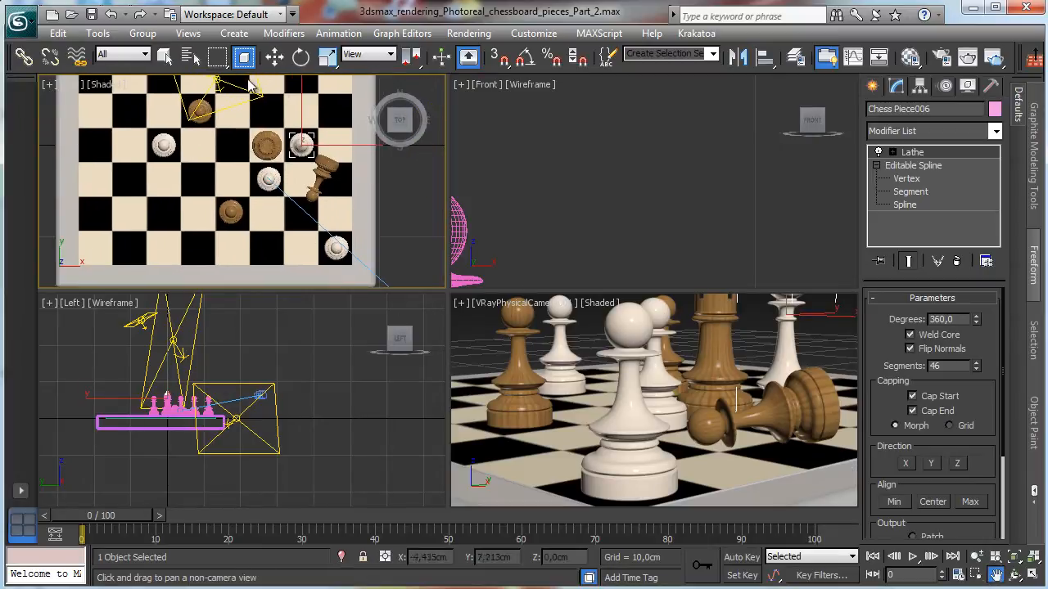
pyautogui.click(274, 57)
pyautogui.moveTo(326, 122)
pyautogui.keyDown('shift'); pyautogui.mouseDown()
pyautogui.moveTo(291, 83)
pyautogui.moveTo(238, 125)
pyautogui.moveTo(254, 170)
pyautogui.moveTo(218, 196)
pyautogui.moveTo(260, 163)
pyautogui.moveTo(243, 104)
pyautogui.moveTo(172, 87)
pyautogui.moveTo(186, 88)
pyautogui.moveTo(175, 78)
pyautogui.moveTo(152, 78)
pyautogui.moveTo(156, 91)
pyautogui.mouseUp(); pyautogui.keyUp('shift')
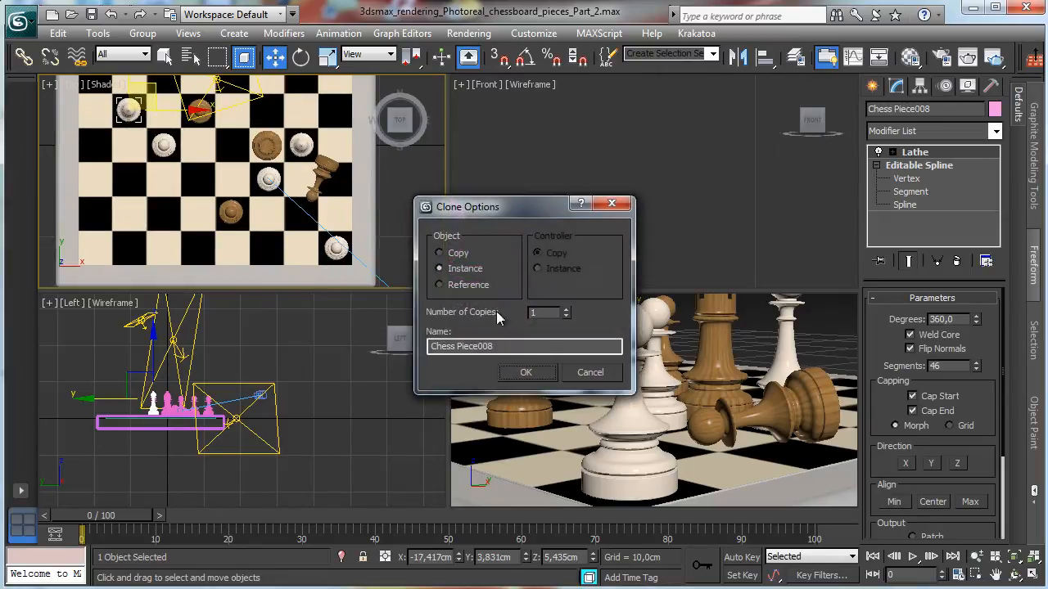
pyautogui.click(440, 253)
pyautogui.click(526, 372)
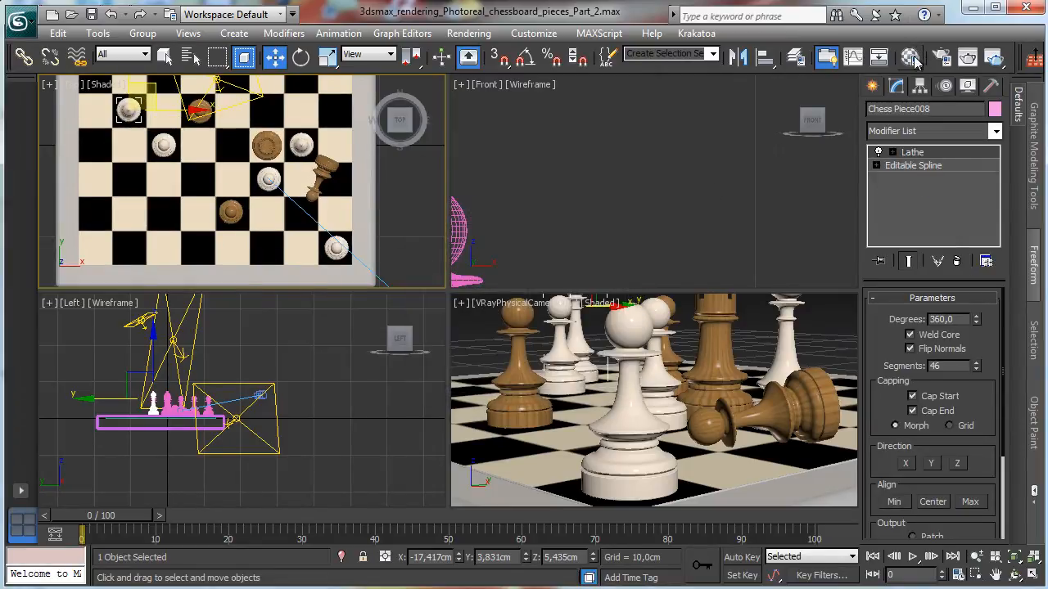
pyautogui.click(911, 56)
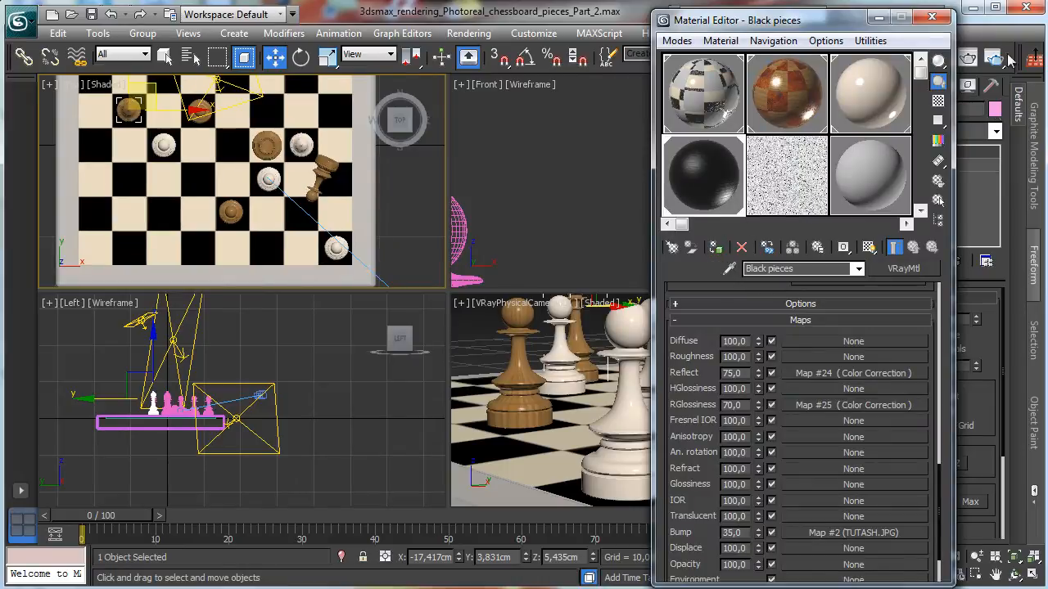
pyautogui.click(932, 16)
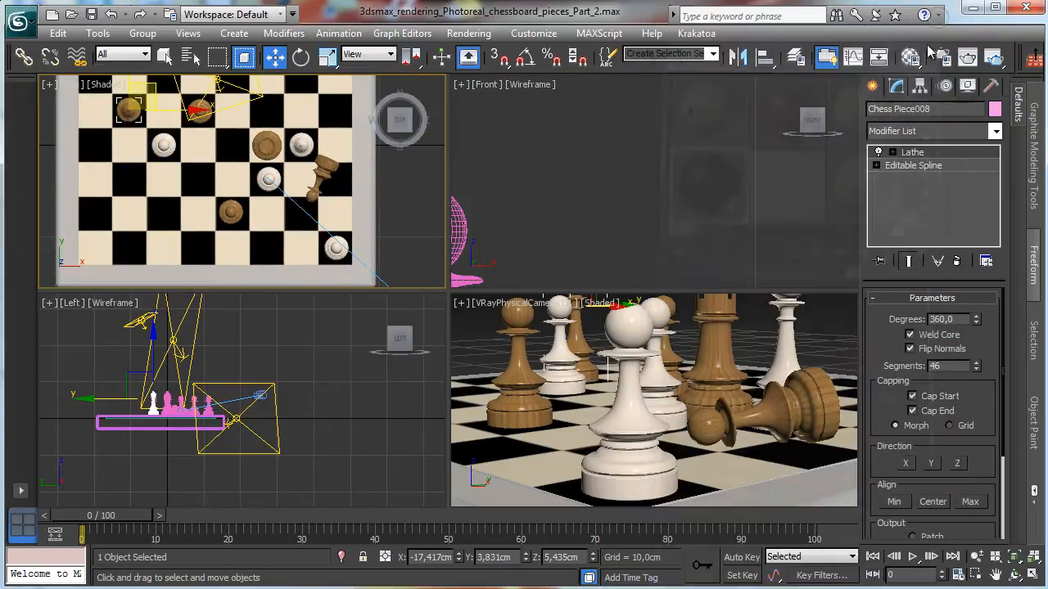
# Clone the original tall white bishop-like piece as an instance at about X -2.40 cm, Y -11.09 cm.
pyautogui.click(783, 345)
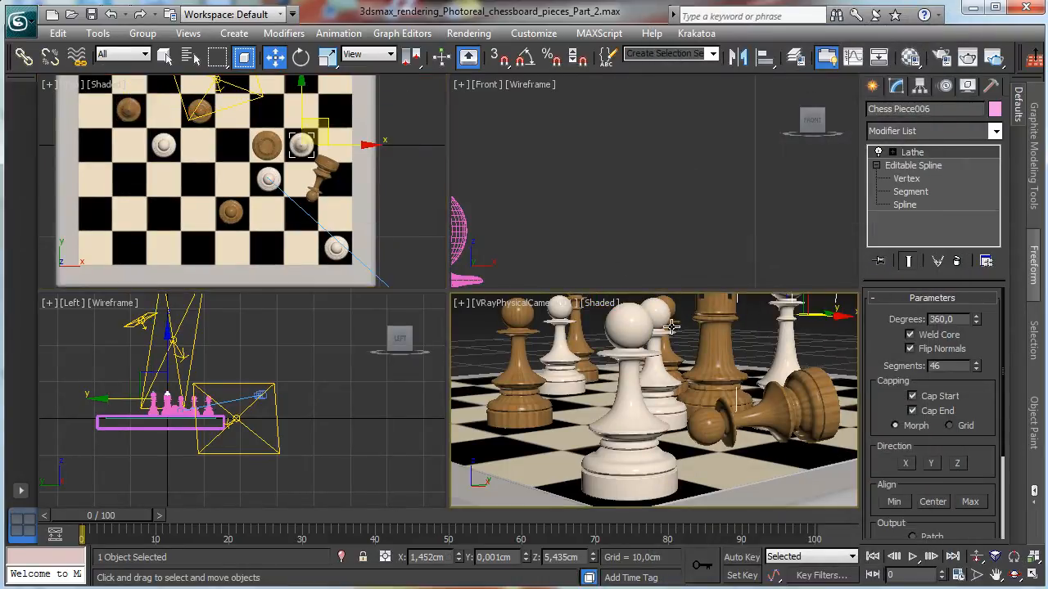
pyautogui.moveTo(303, 144)
pyautogui.keyDown('shift'); pyautogui.mouseDown()
pyautogui.moveTo(300, 220)
pyautogui.moveTo(291, 223)
pyautogui.mouseUp(); pyautogui.keyUp('shift')
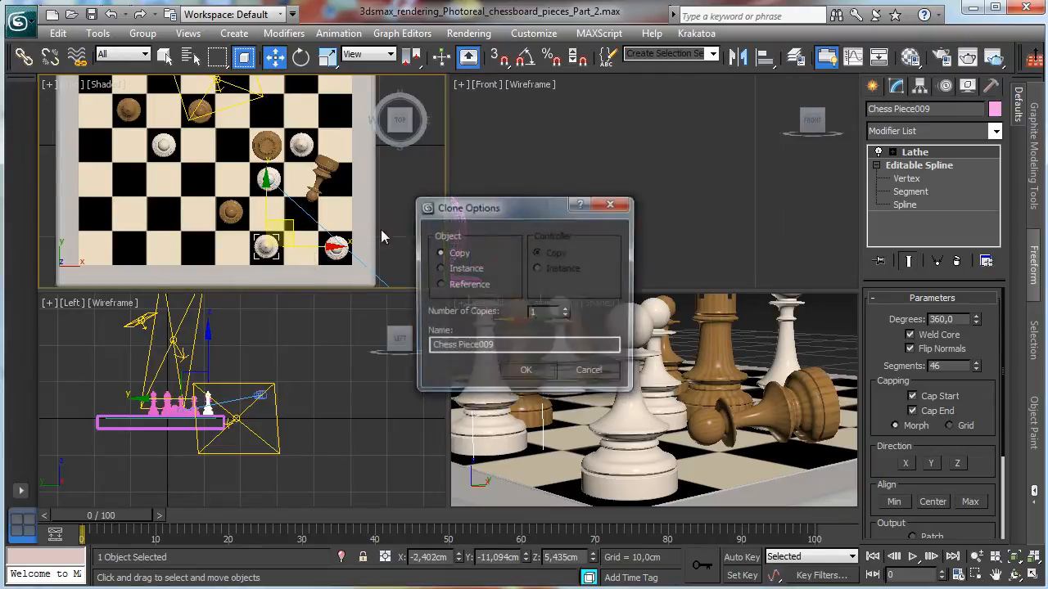
pyautogui.click(439, 269)
pyautogui.click(526, 373)
# Save the scene and start an ActiveShade render of the V-Ray camera view.
pyautogui.click(554, 377)
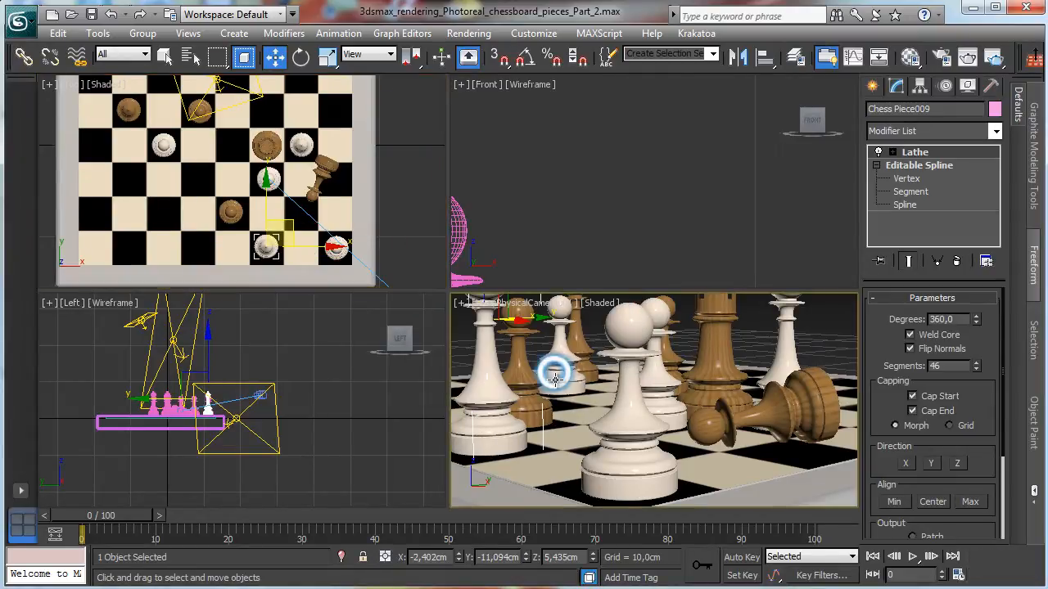
pyautogui.click(91, 14)
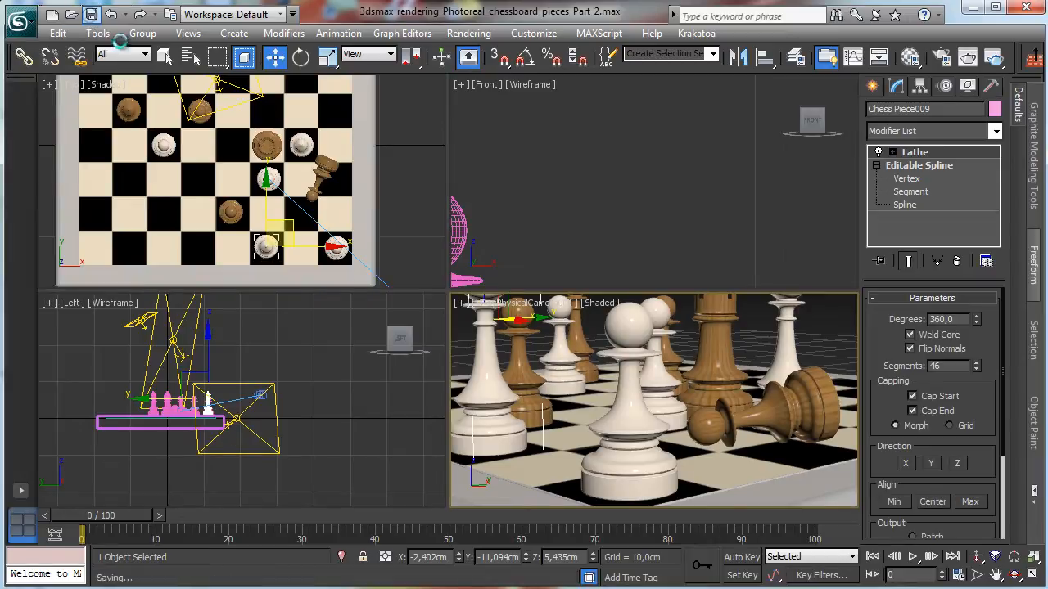
pyautogui.hotkey('shift', 'q')
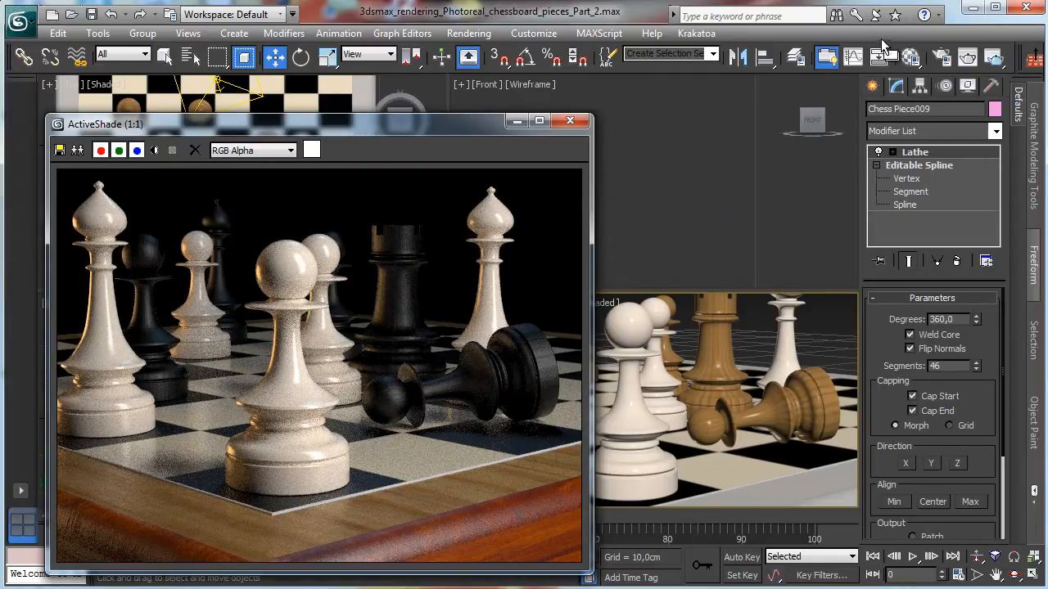
# Change the Chessboard side sub-material of the Chessboard material from Standard to VRayMtl.
pyautogui.click(942, 57)
pyautogui.click(736, 110)
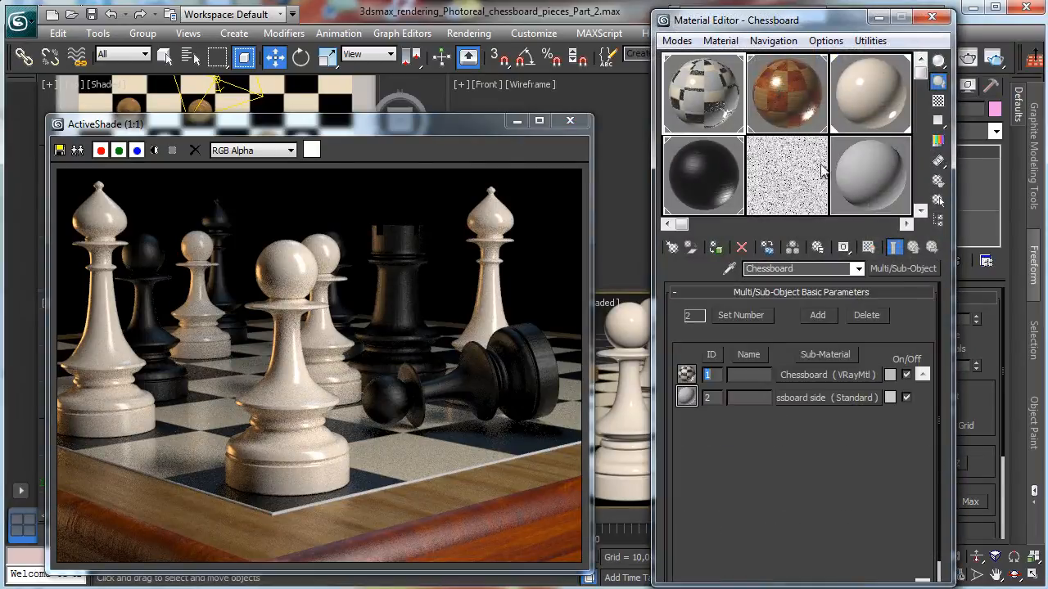
pyautogui.click(822, 399)
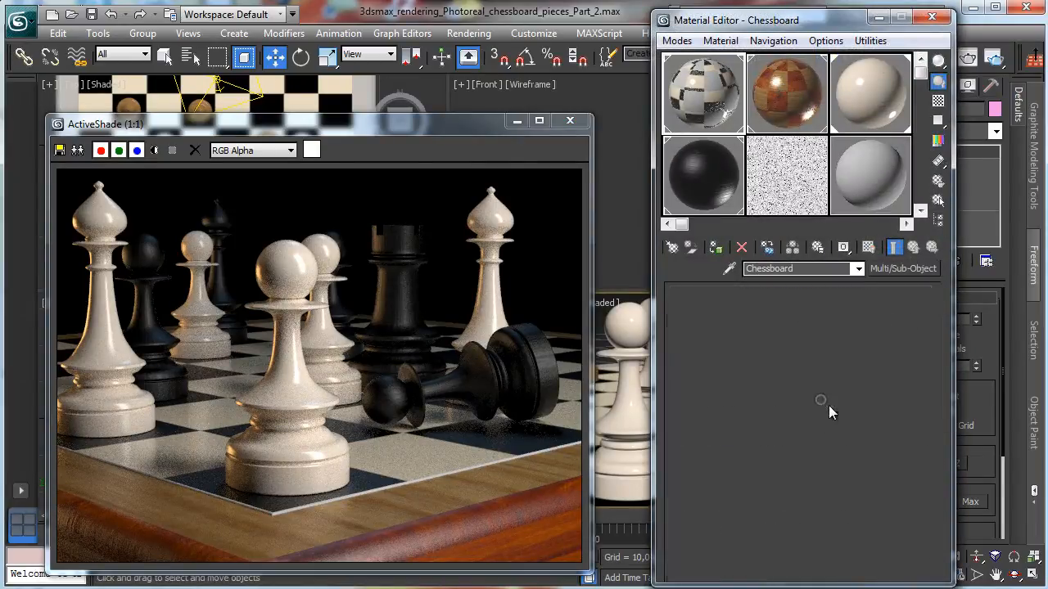
pyautogui.click(899, 269)
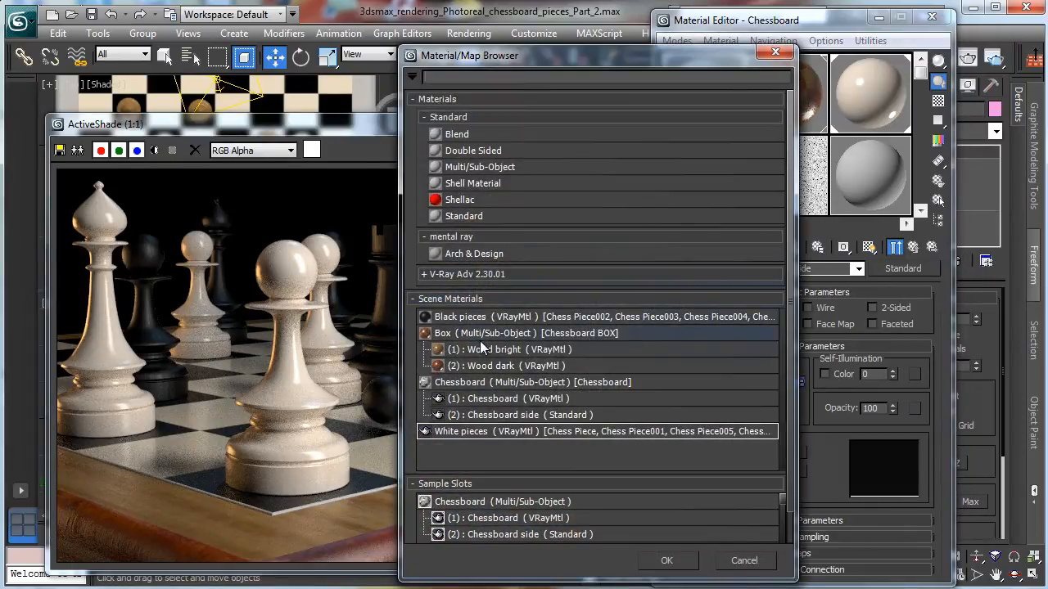
pyautogui.click(479, 275)
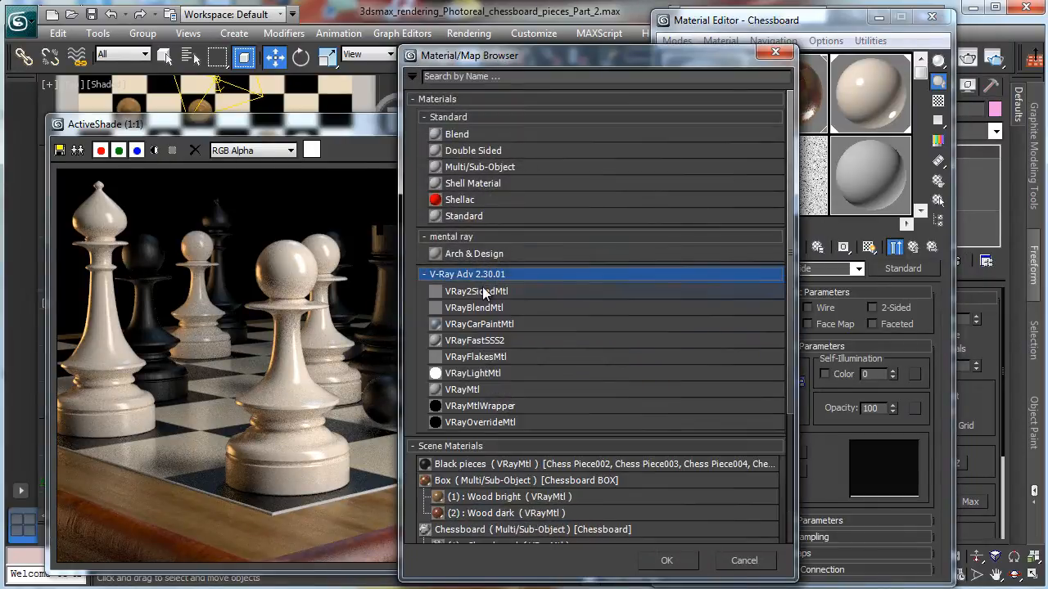
pyautogui.doubleClick(462, 390)
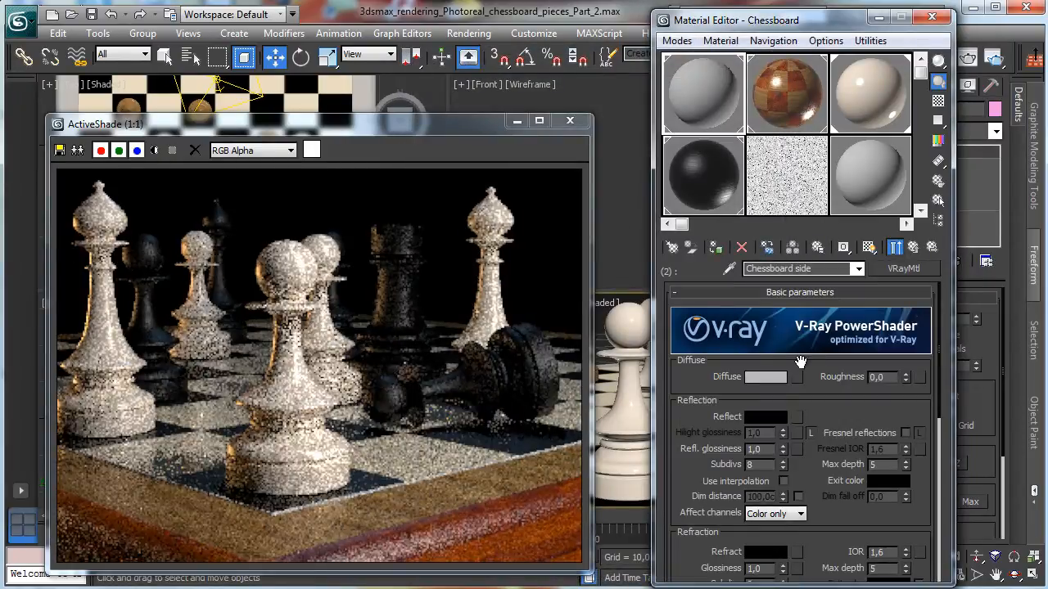
# Give the Chessboard side material a black diffuse colour and a white reflection colour with Fresnel reflections enabled.
pyautogui.click(765, 376)
pyautogui.click(820, 153)
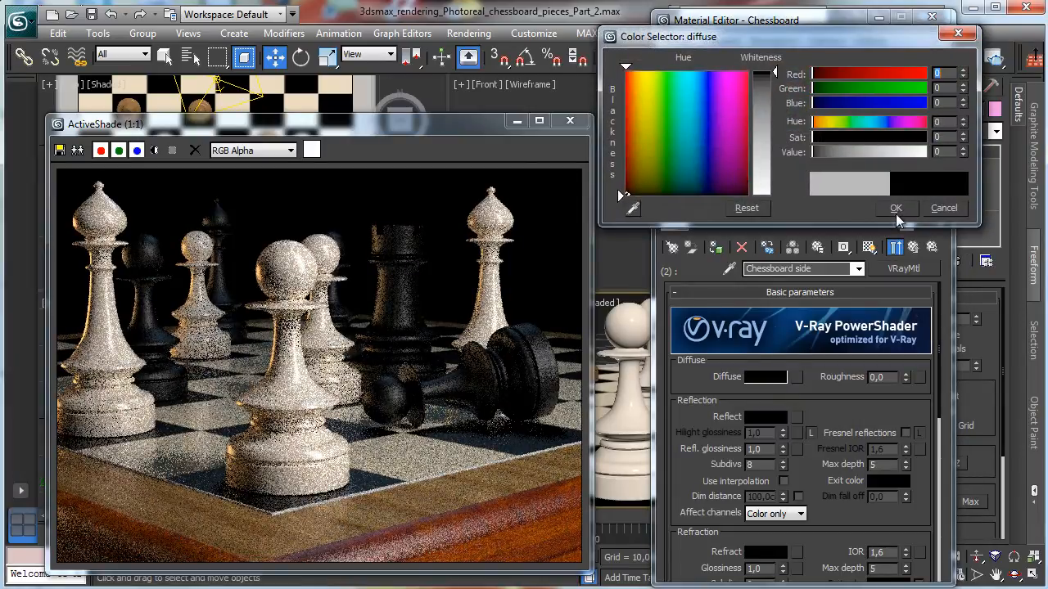
pyautogui.click(896, 209)
pyautogui.click(905, 433)
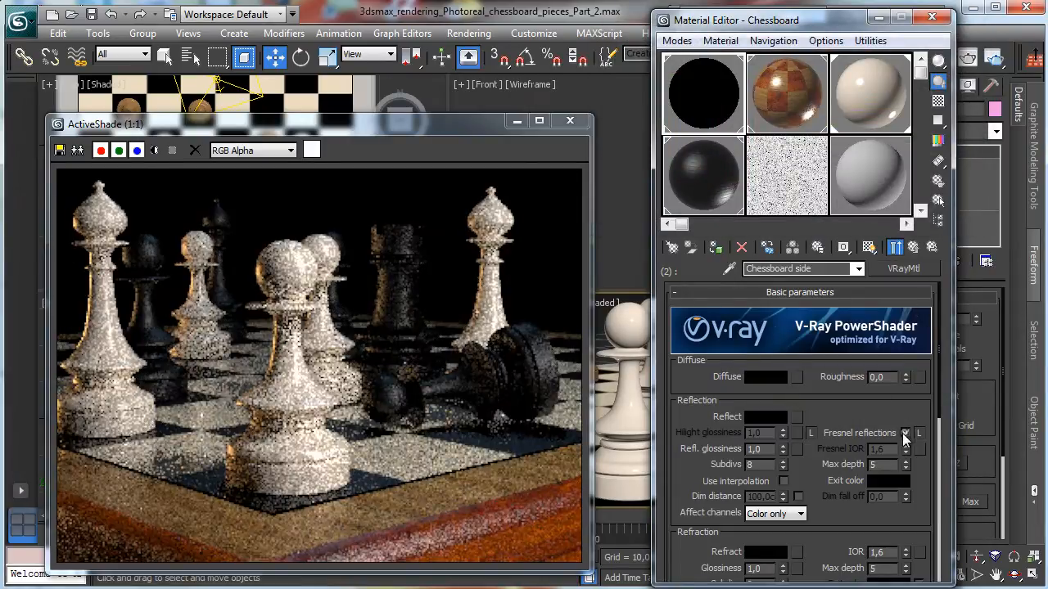
pyautogui.click(766, 417)
pyautogui.moveTo(776, 135); pyautogui.dragTo(813, 235)
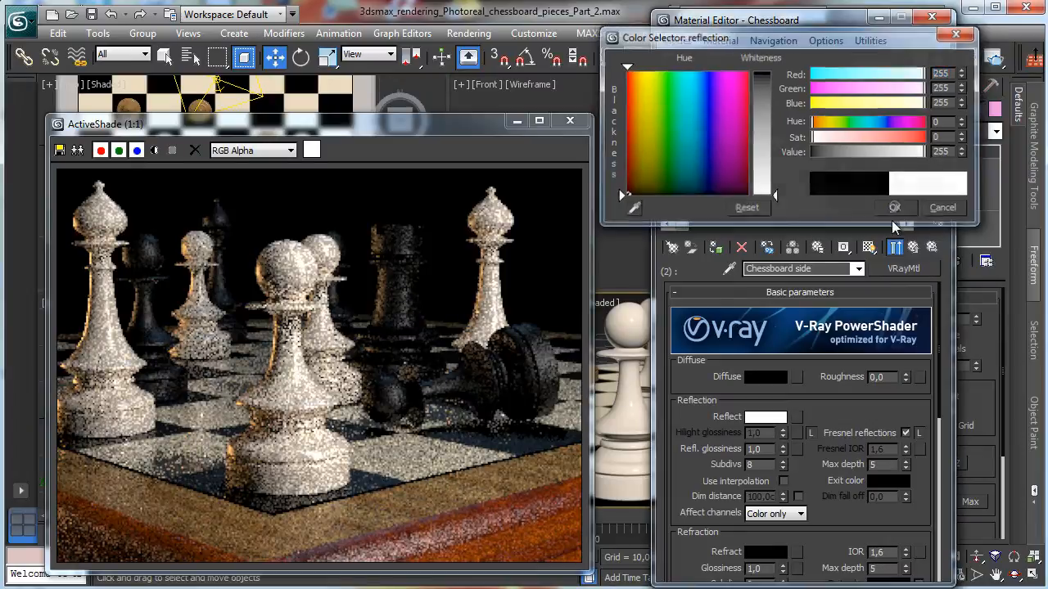
pyautogui.click(895, 208)
# Set the Chessboard side material's refraction IOR to 16 and its reflection glossiness to 0.7.
pyautogui.moveTo(825, 402); pyautogui.dragTo(844, 297)
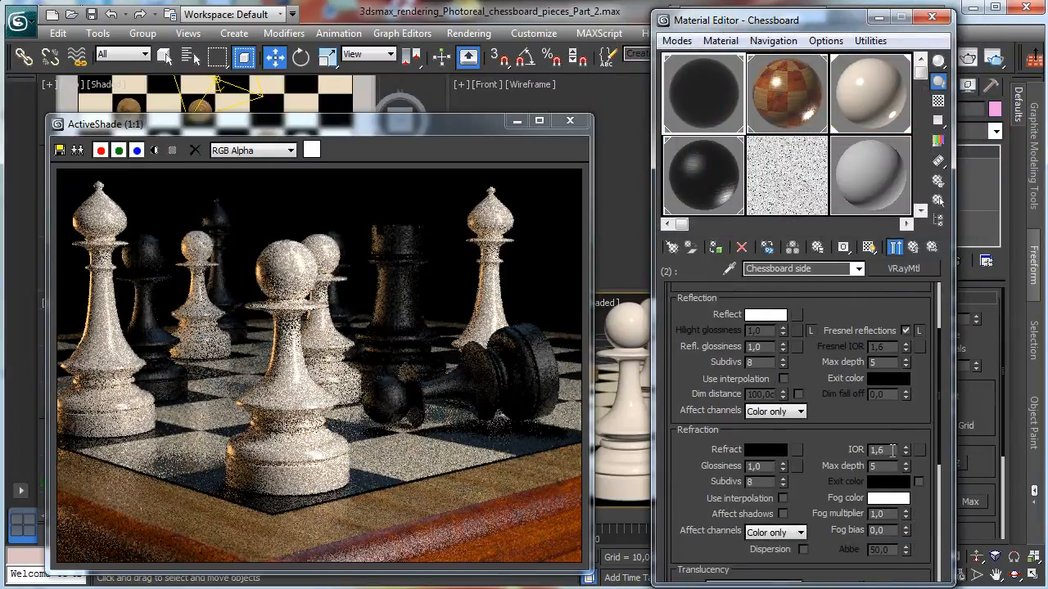
pyautogui.click(877, 450)
pyautogui.write('16')
pyautogui.press('Return')
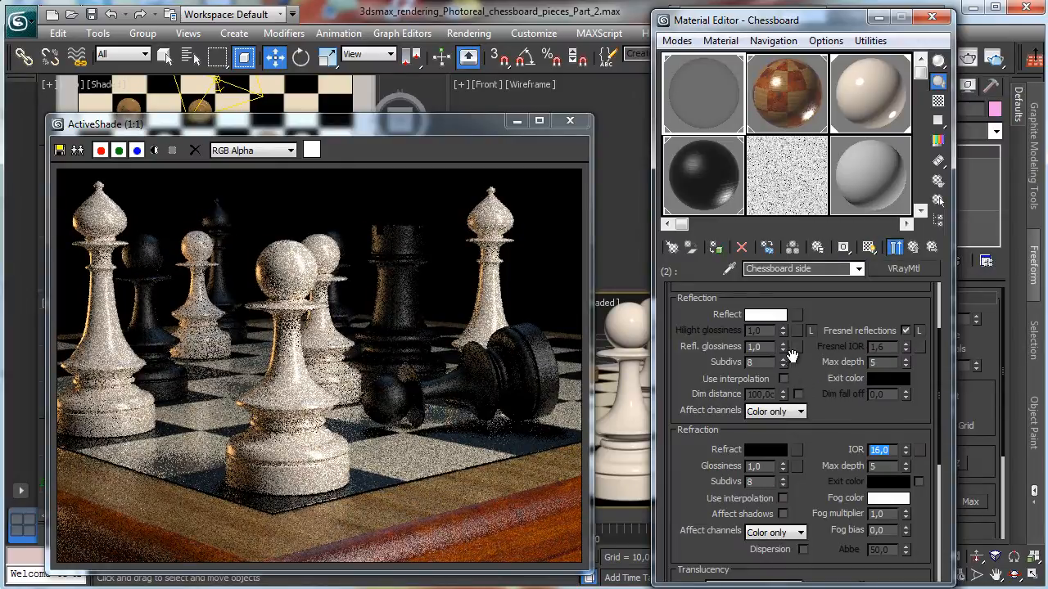
pyautogui.moveTo(784, 350); pyautogui.dragTo(786, 373)
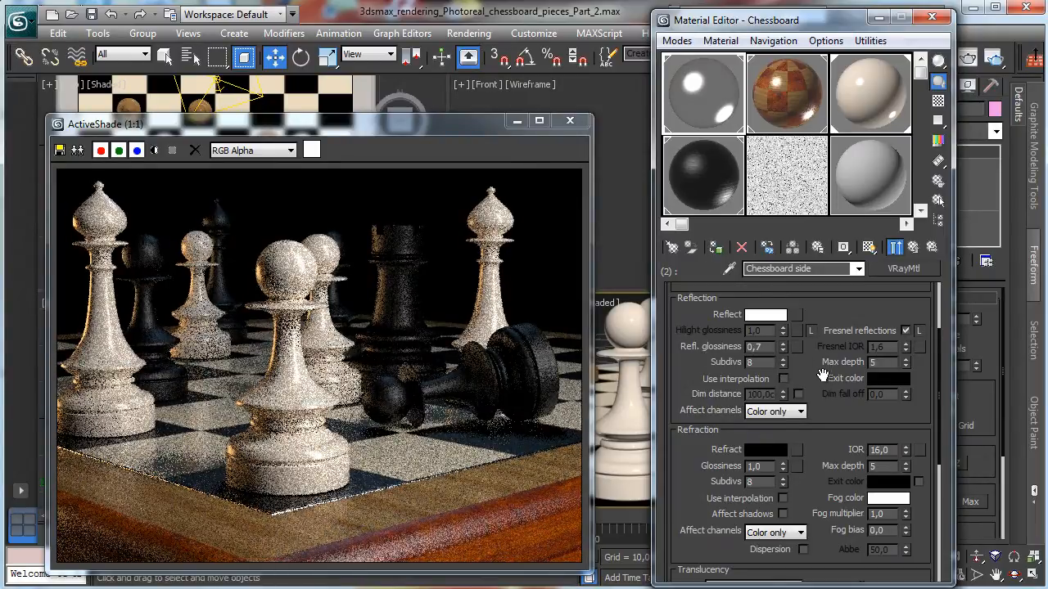
# Set the Chessboard side material's BRDF anisotropy to -0.3, keeping the Blinn type and no translucency.
pyautogui.scroll(-5, 823, 429)
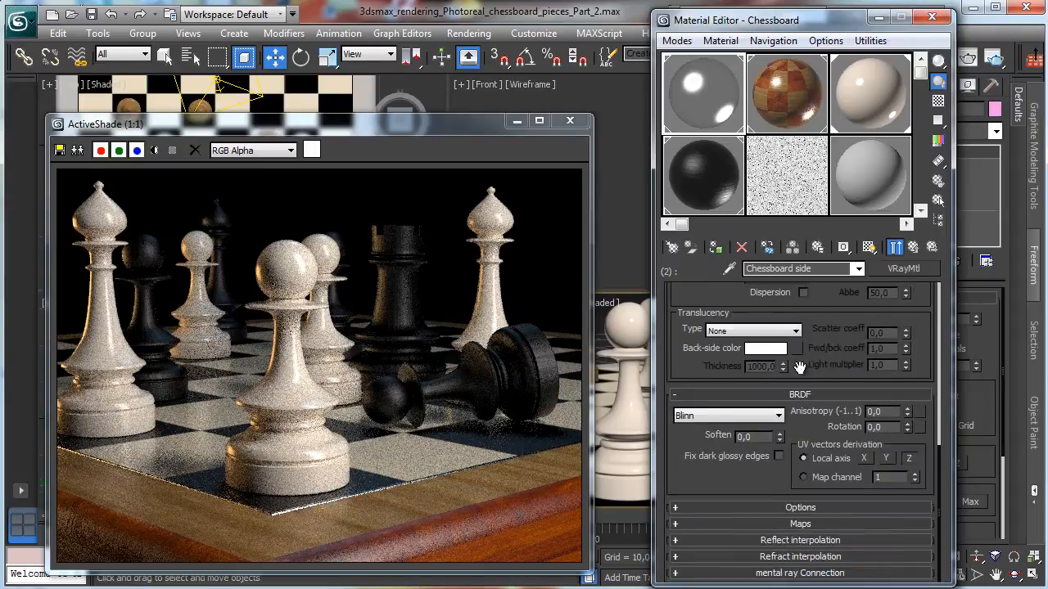
pyautogui.click(753, 330)
pyautogui.click(812, 322)
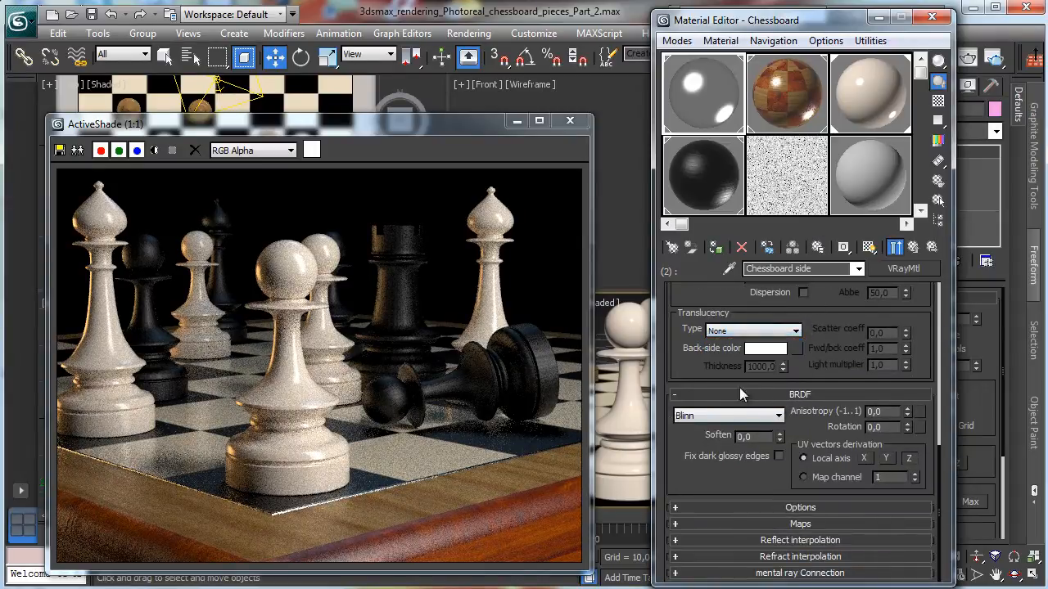
pyautogui.click(725, 416)
pyautogui.click(725, 420)
pyautogui.moveTo(907, 412)
pyautogui.mouseDown()
pyautogui.moveTo(907, 423)
pyautogui.moveTo(907, 411)
pyautogui.mouseUp()
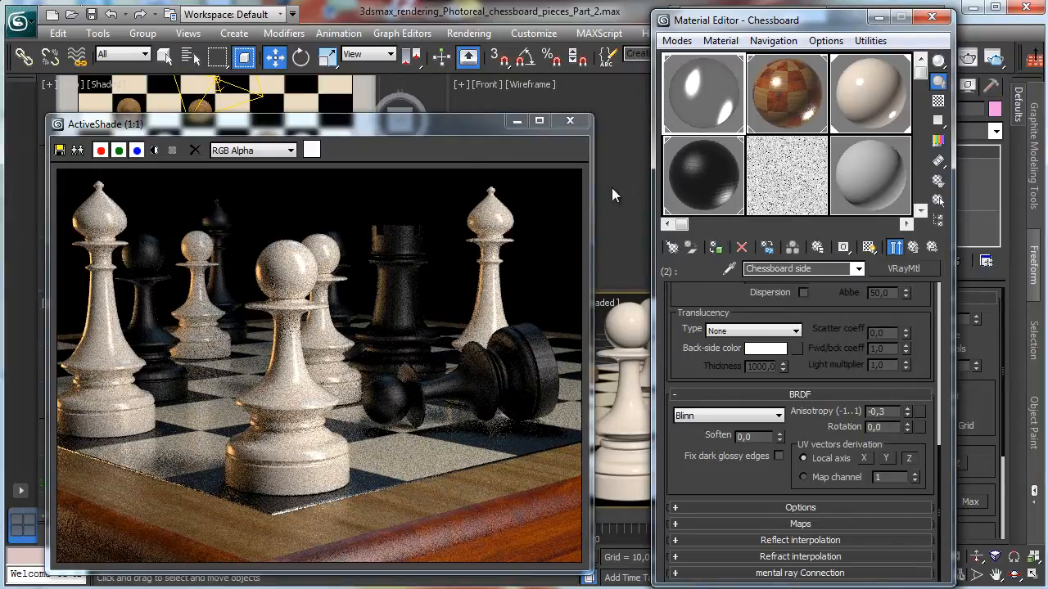
# Set the bump amount of the Chessboard material's first sub-material to 100.
pyautogui.click(782, 123)
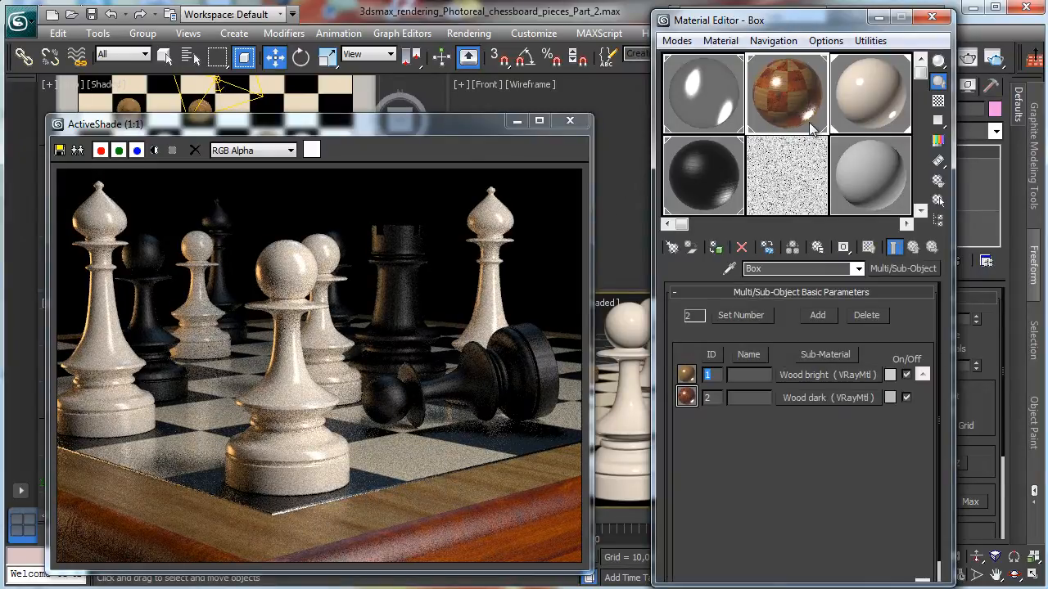
pyautogui.click(704, 91)
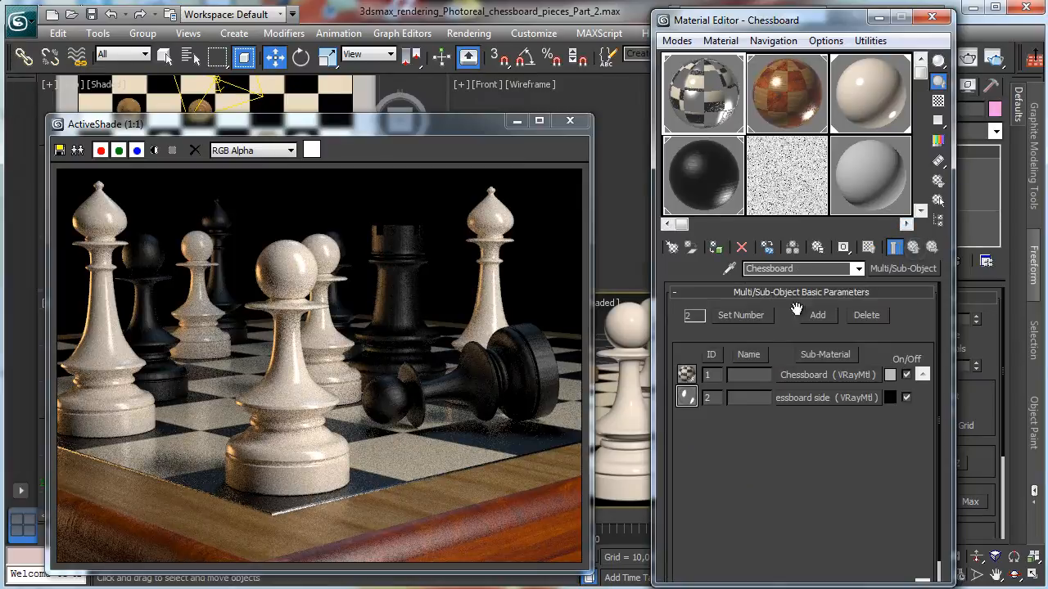
pyautogui.click(821, 375)
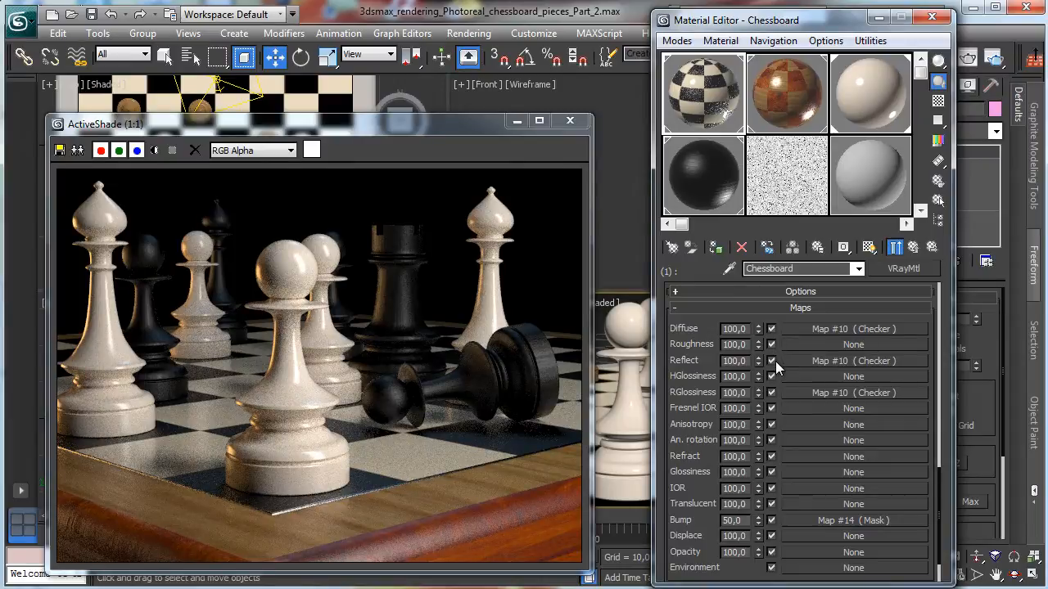
pyautogui.doubleClick(737, 520)
pyautogui.write('100')
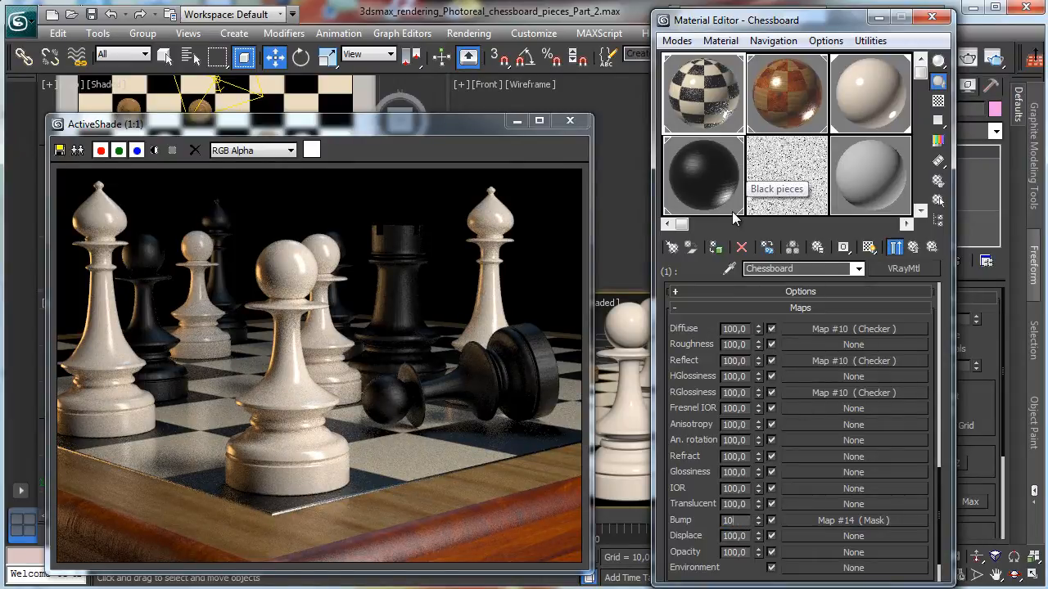
pyautogui.press('Return')
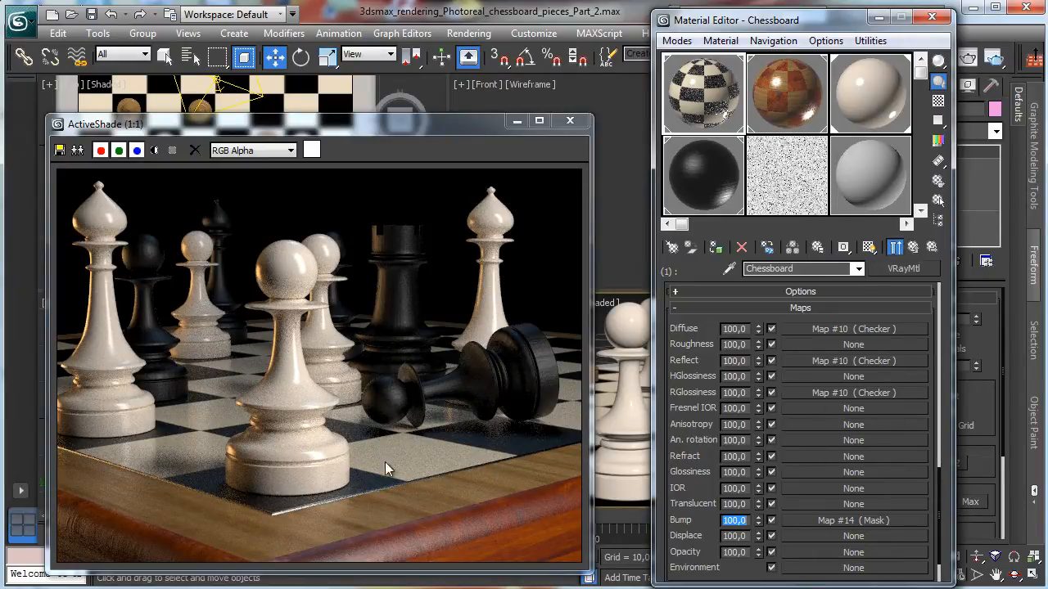
# Set the second colour of the Chessboard material's reflection glossiness checker map to a light grey with value 247.
pyautogui.click(833, 521)
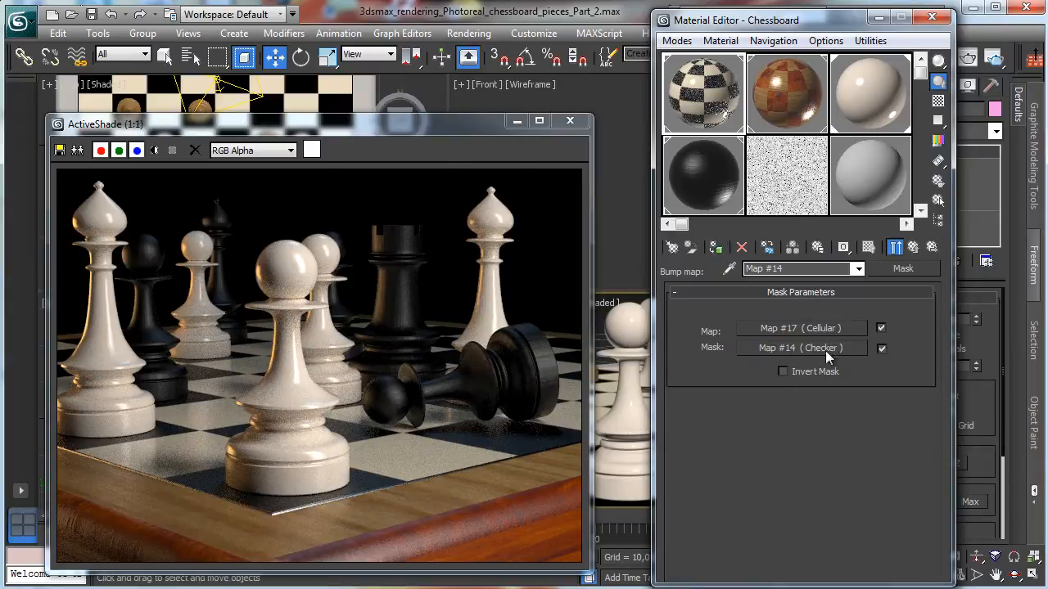
pyautogui.click(914, 247)
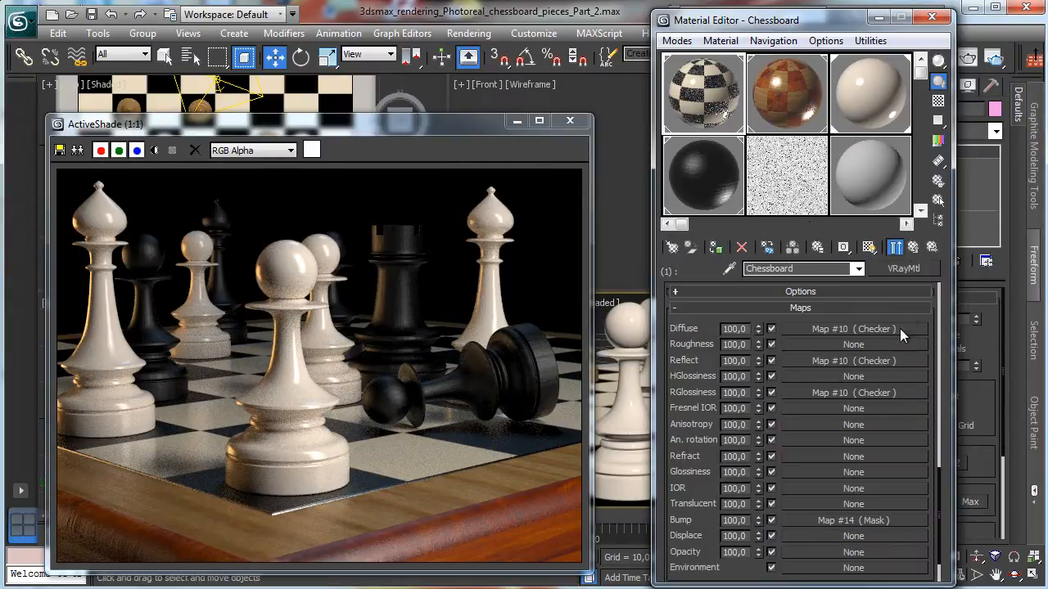
pyautogui.click(808, 391)
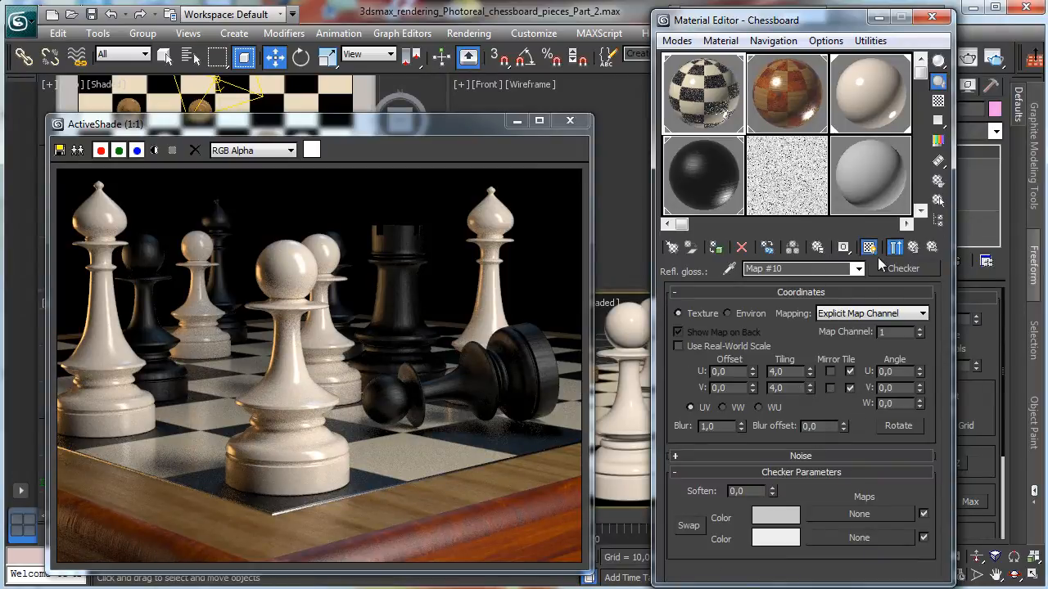
pyautogui.click(769, 539)
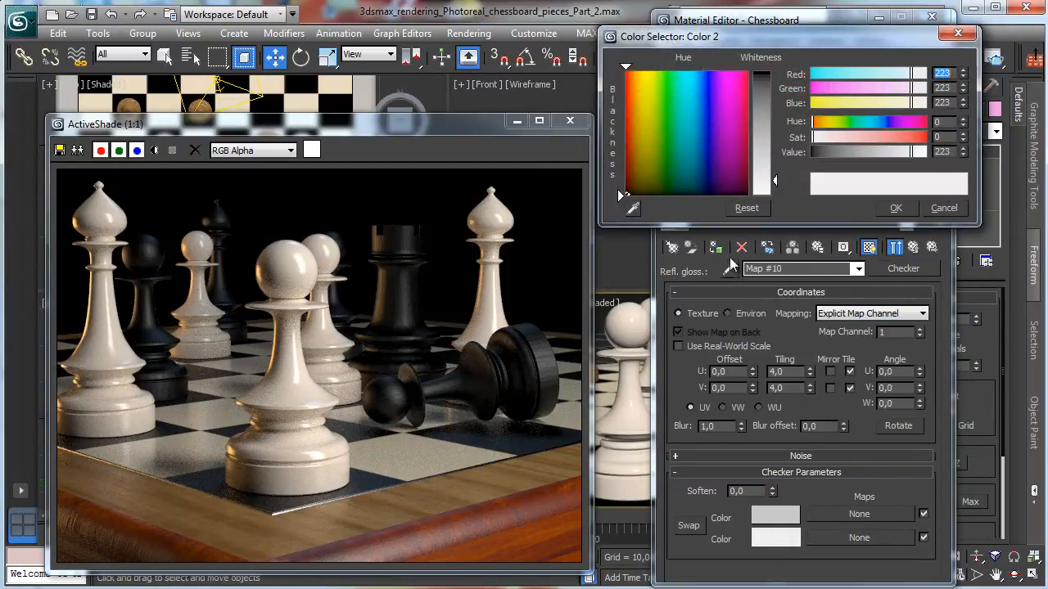
pyautogui.moveTo(774, 192); pyautogui.dragTo(774, 194)
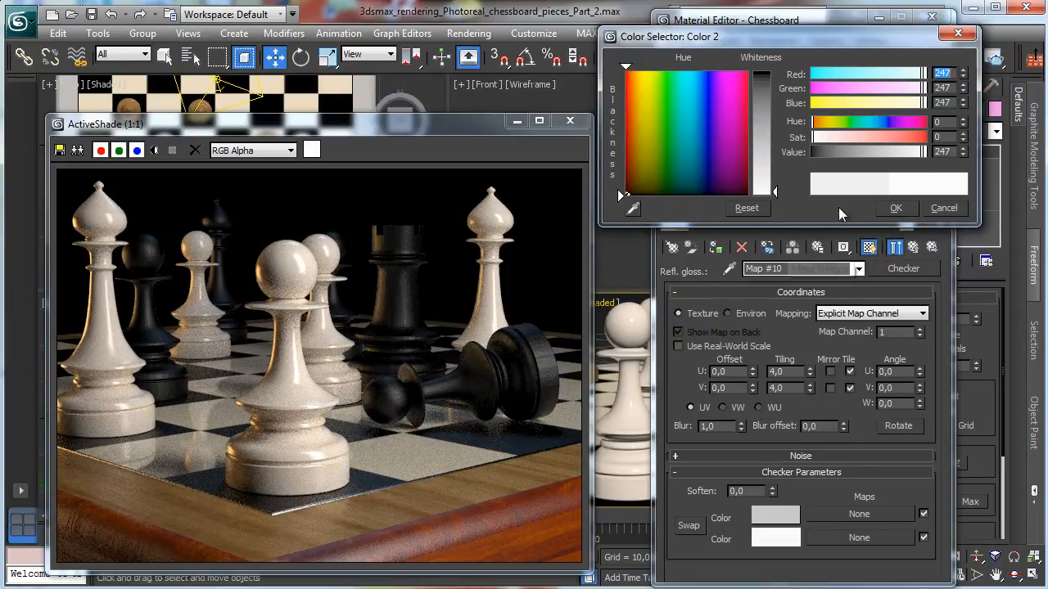
pyautogui.click(897, 209)
pyautogui.click(895, 246)
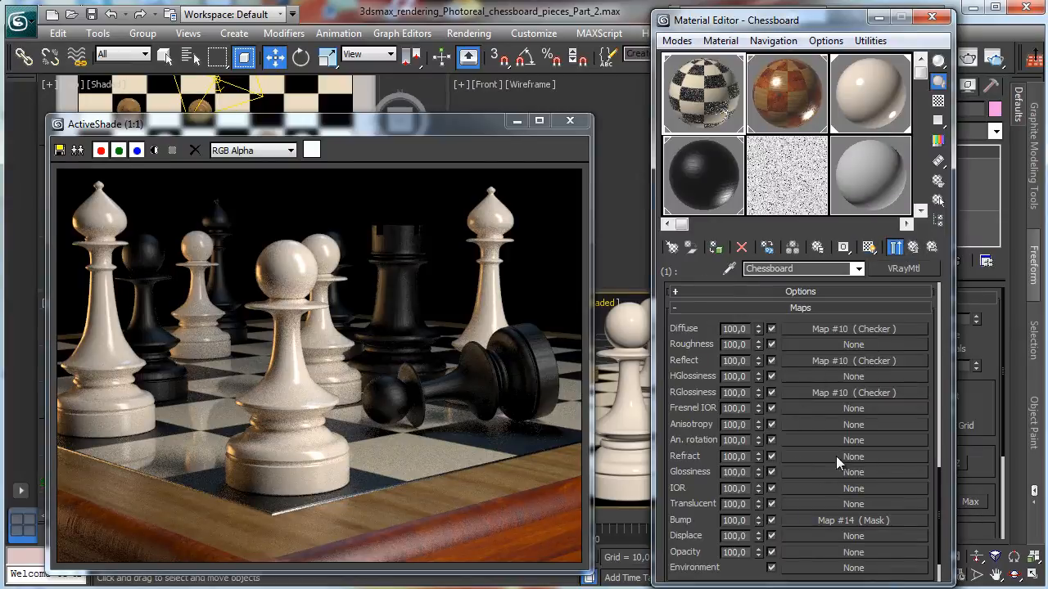
# Darken the second colour of the Chessboard material's Reflect checker map to a mid grey with value 113.
pyautogui.click(825, 363)
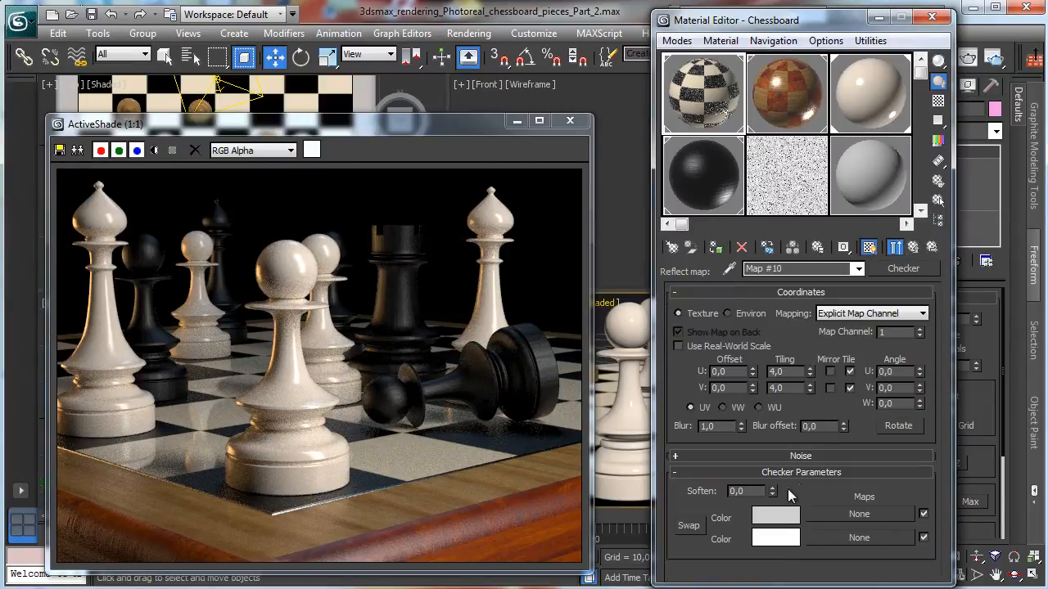
pyautogui.click(776, 540)
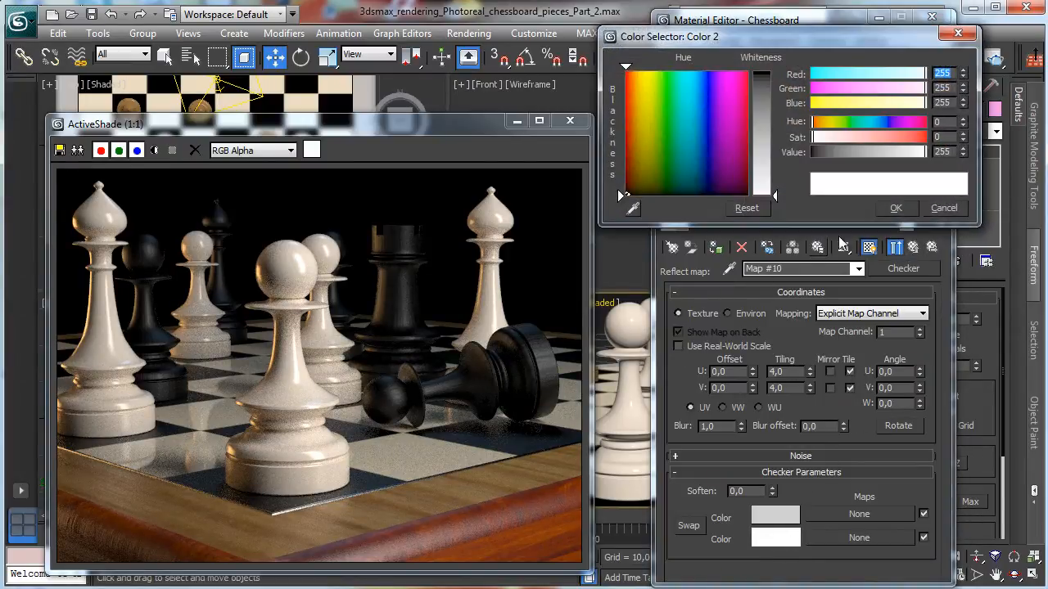
pyautogui.moveTo(925, 152); pyautogui.dragTo(915, 154)
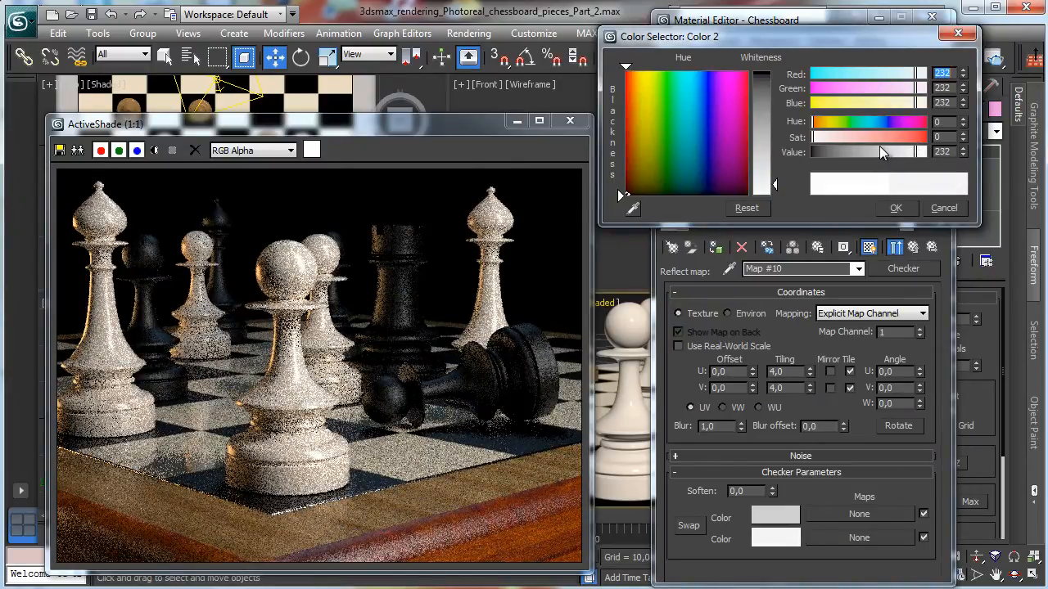
pyautogui.moveTo(894, 151); pyautogui.dragTo(897, 151)
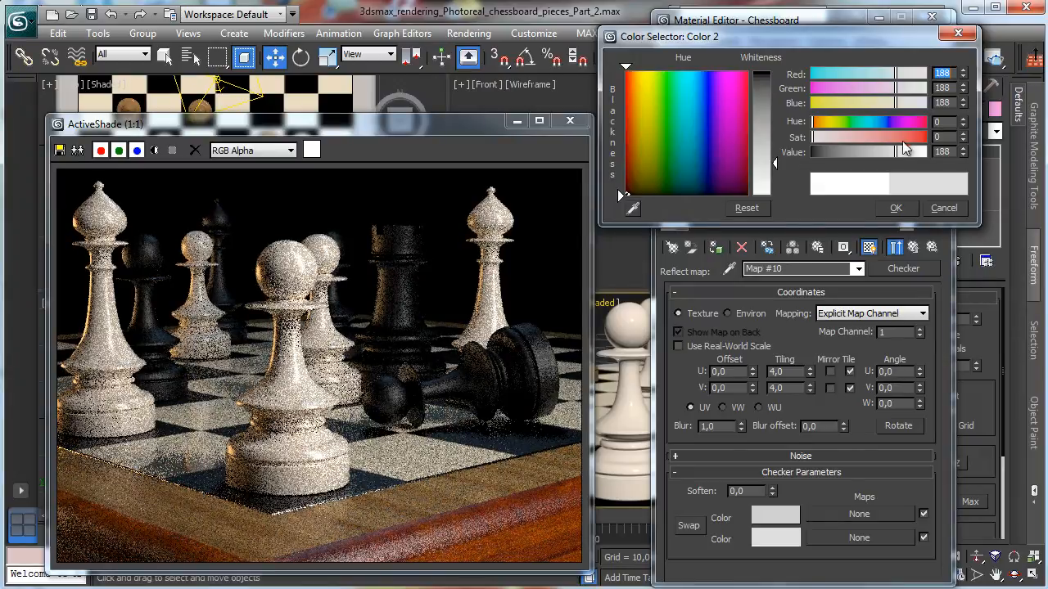
pyautogui.click(863, 153)
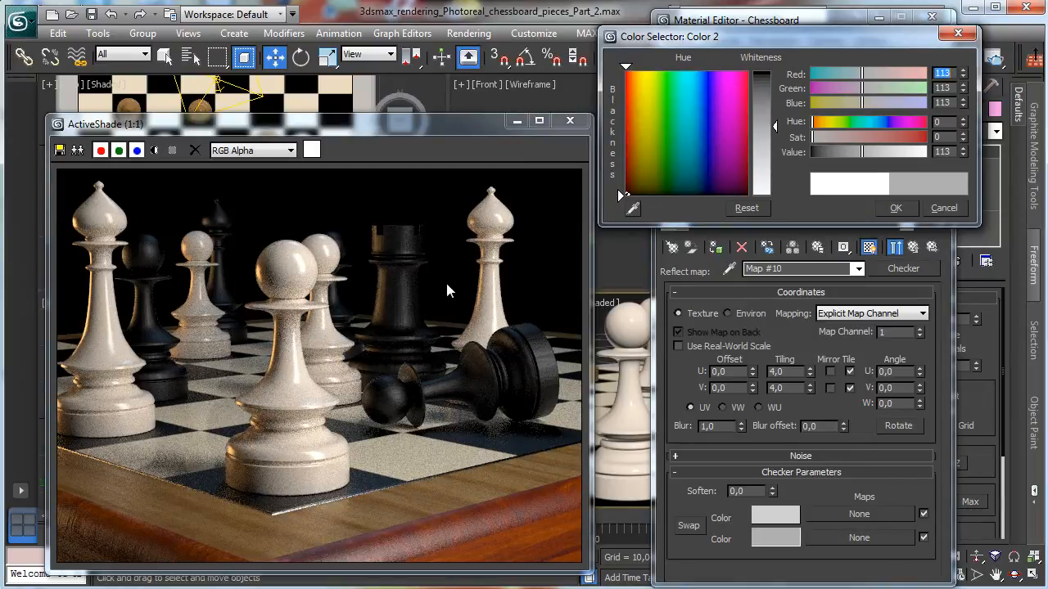
pyautogui.click(894, 208)
pyautogui.click(913, 246)
# Open the first colour of the Chessboard material's Reflect checker map for editing.
pyautogui.click(865, 360)
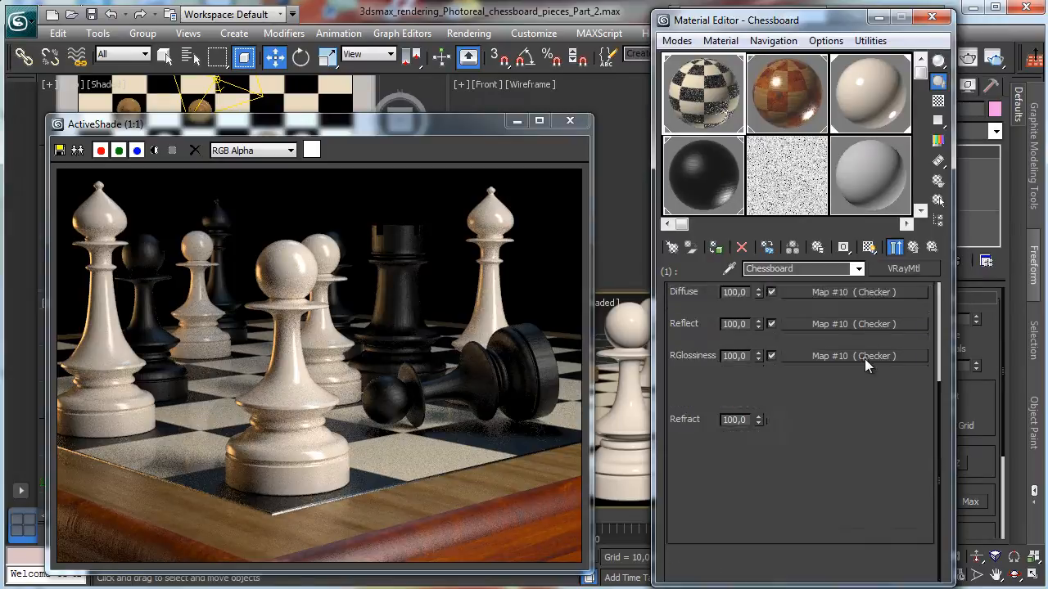
pyautogui.click(781, 516)
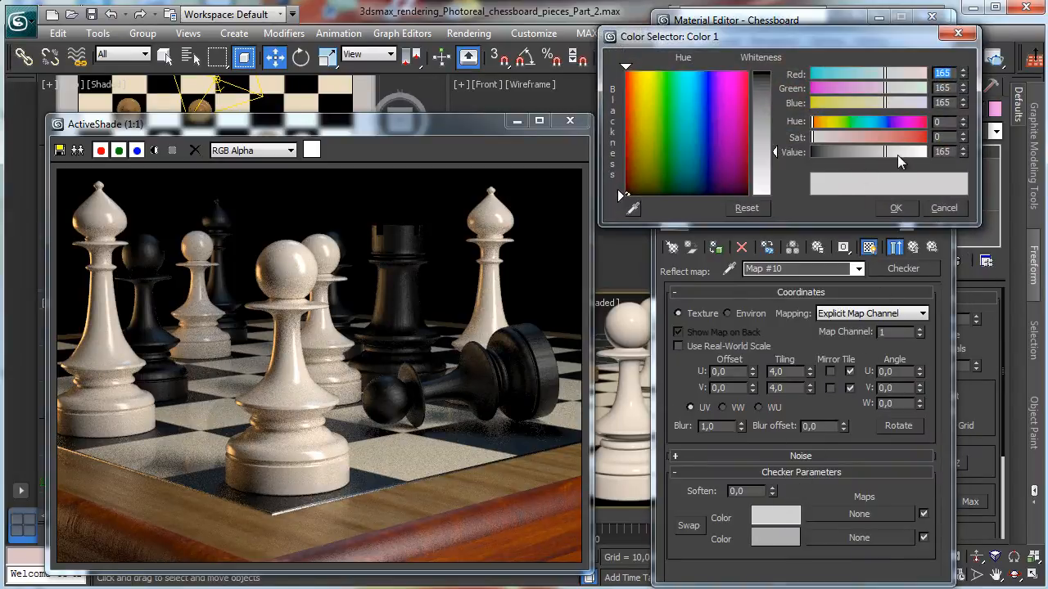
# Set Color 1 of the Checker in the Chessboard material's reflect map to a value of 196.
pyautogui.moveTo(898, 155); pyautogui.dragTo(901, 156)
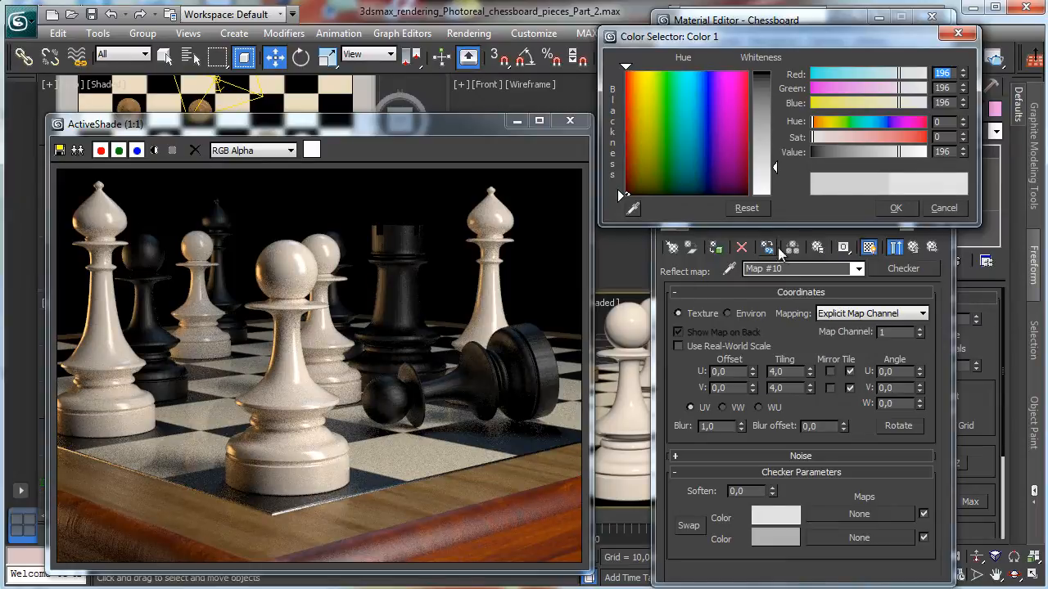
pyautogui.click(896, 209)
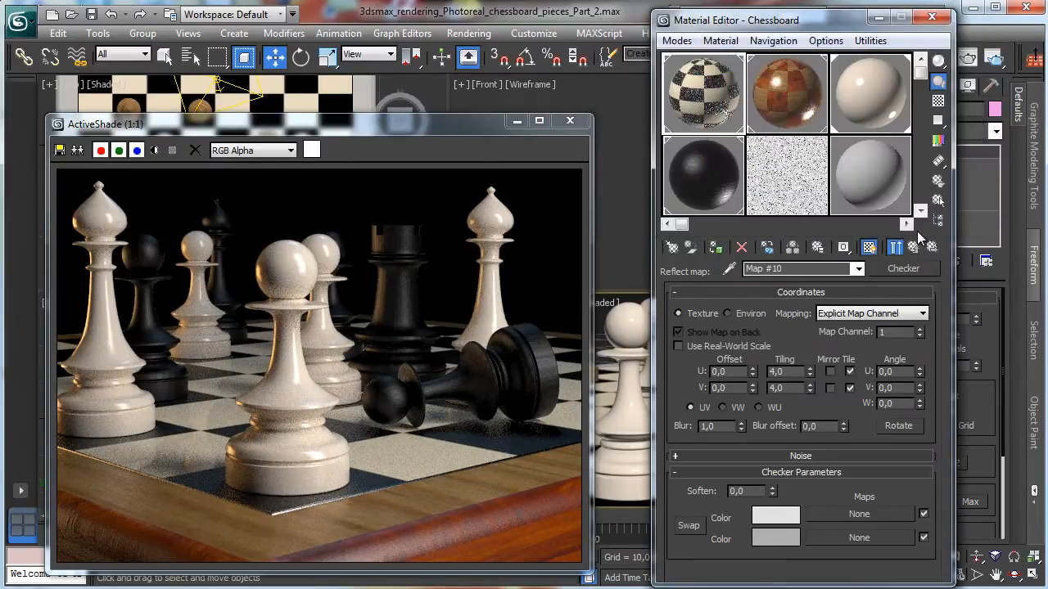
pyautogui.click(914, 247)
# Set Color 2 of the Checker in the Chessboard material's reflection glossiness map to a value of 240.
pyautogui.click(824, 394)
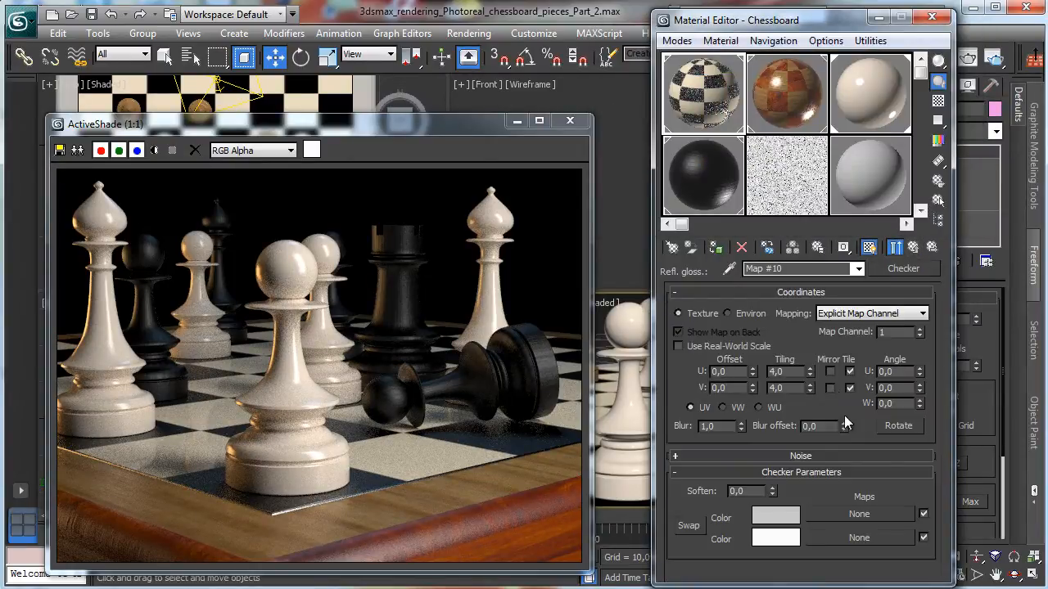
pyautogui.click(785, 539)
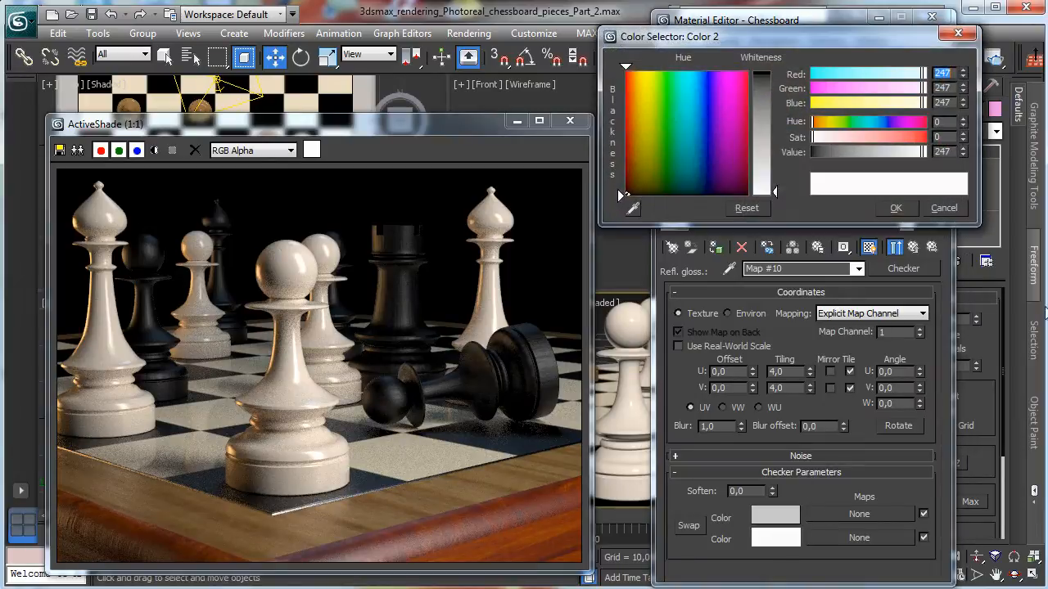
pyautogui.click(952, 152)
pyautogui.press('BackSpace')
pyautogui.write('0')
pyautogui.press('Return')
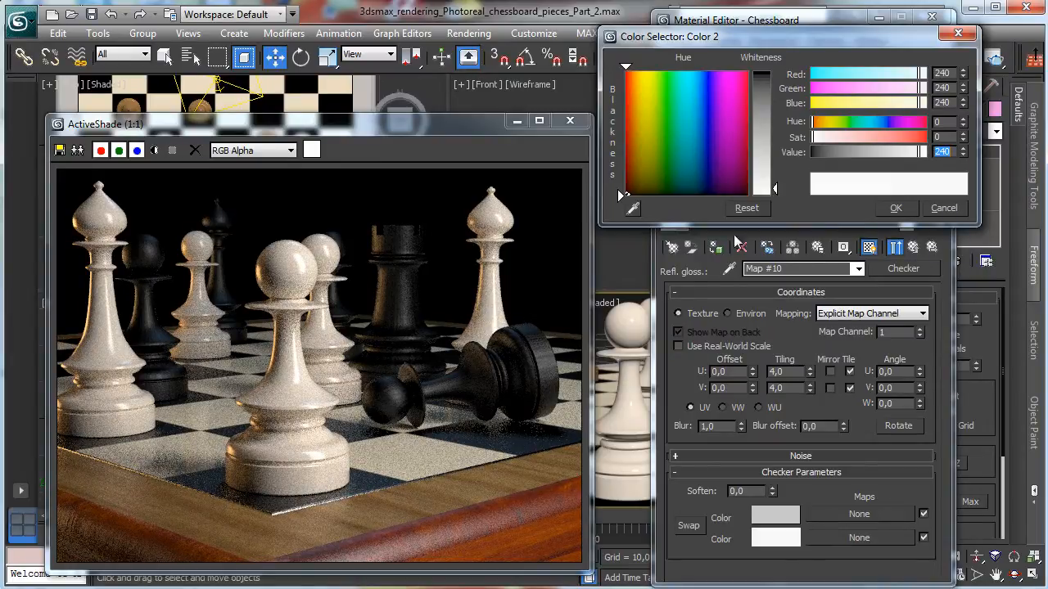
pyautogui.click(895, 208)
pyautogui.click(895, 243)
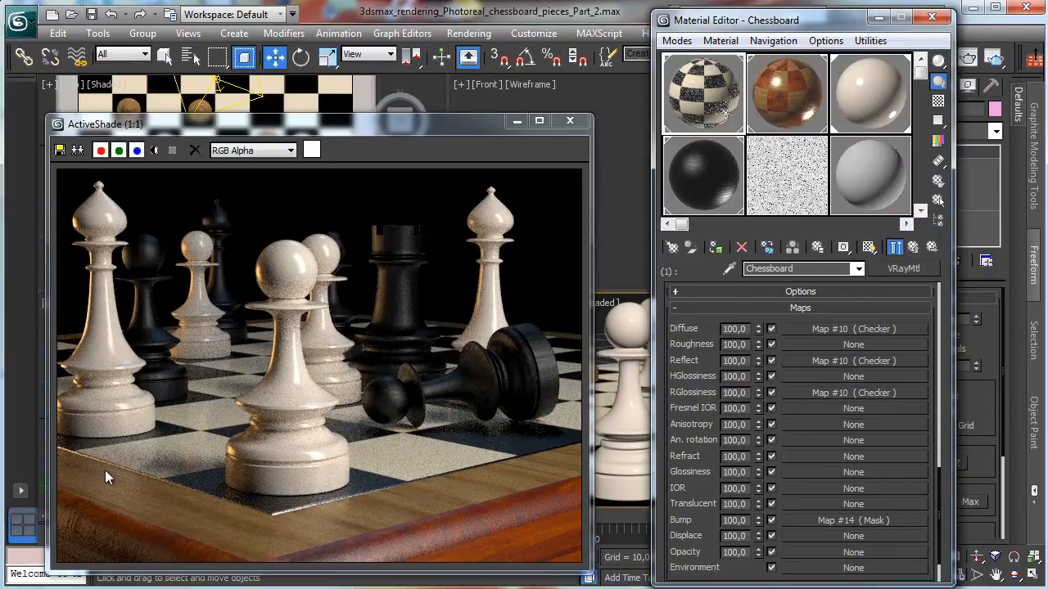
# Open the bitmap file selection for the diffuse map of the Box material's Wood bright sub-material.
pyautogui.click(786, 96)
pyautogui.click(839, 374)
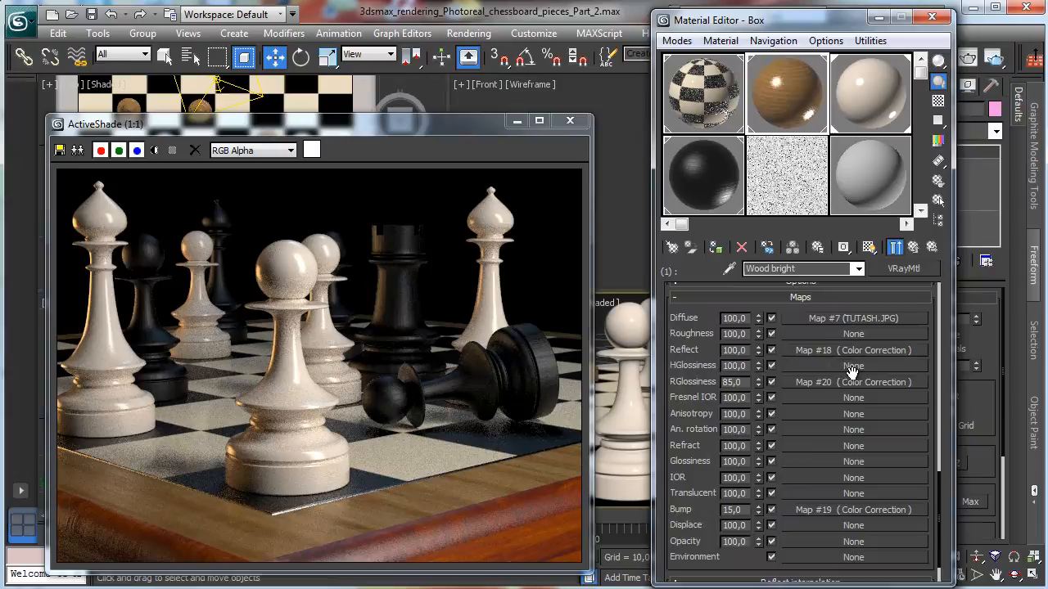
pyautogui.click(840, 321)
pyautogui.click(853, 438)
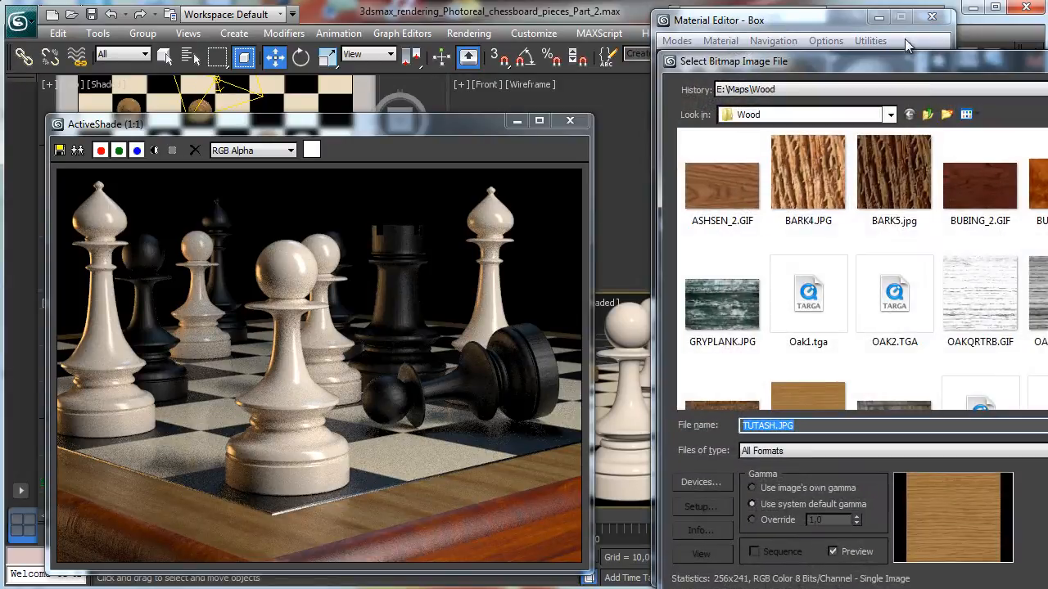
pyautogui.moveTo(909, 69); pyautogui.dragTo(569, 29)
# Load "Woods & Plastics.Architectural Woodwork.Wood Stairs and Railings.Ash.jpg" from the ArchMat folder inside Maps as the diffuse bitmap.
pyautogui.click(550, 73)
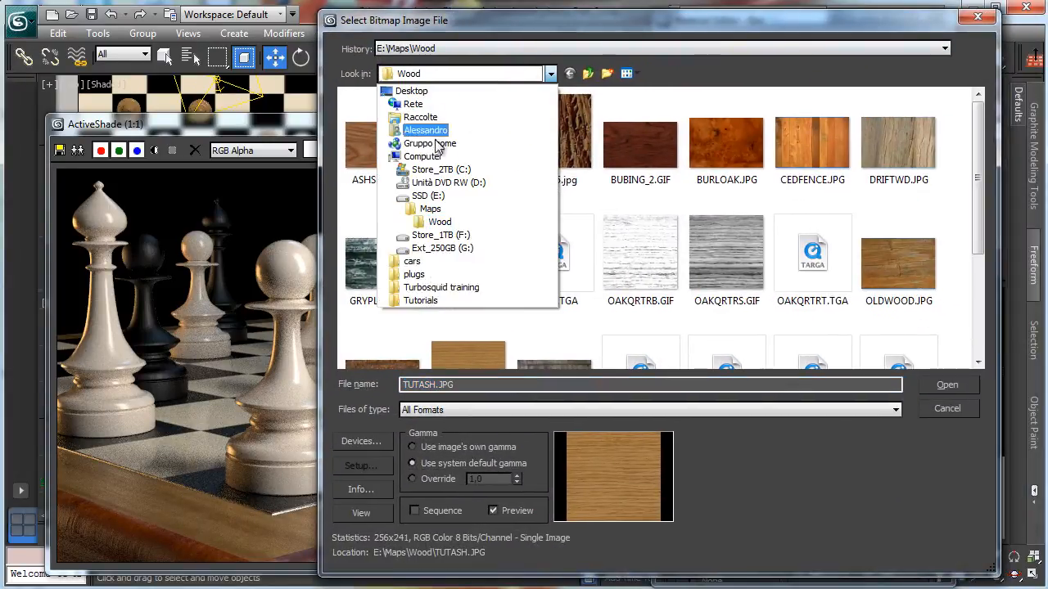
pyautogui.click(430, 209)
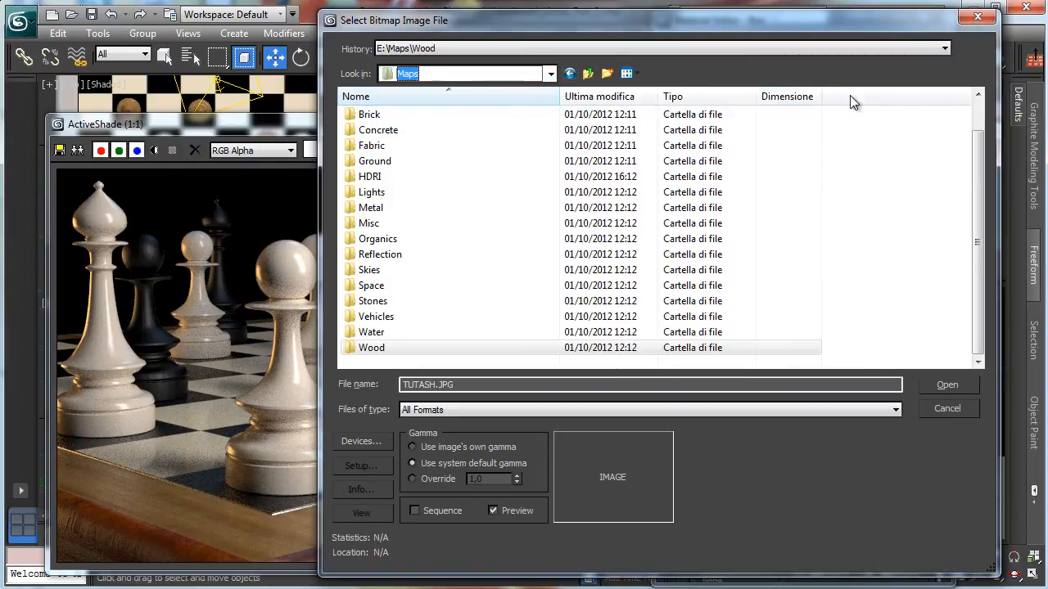
pyautogui.scroll(1, 974, 117)
pyautogui.doubleClick(385, 114)
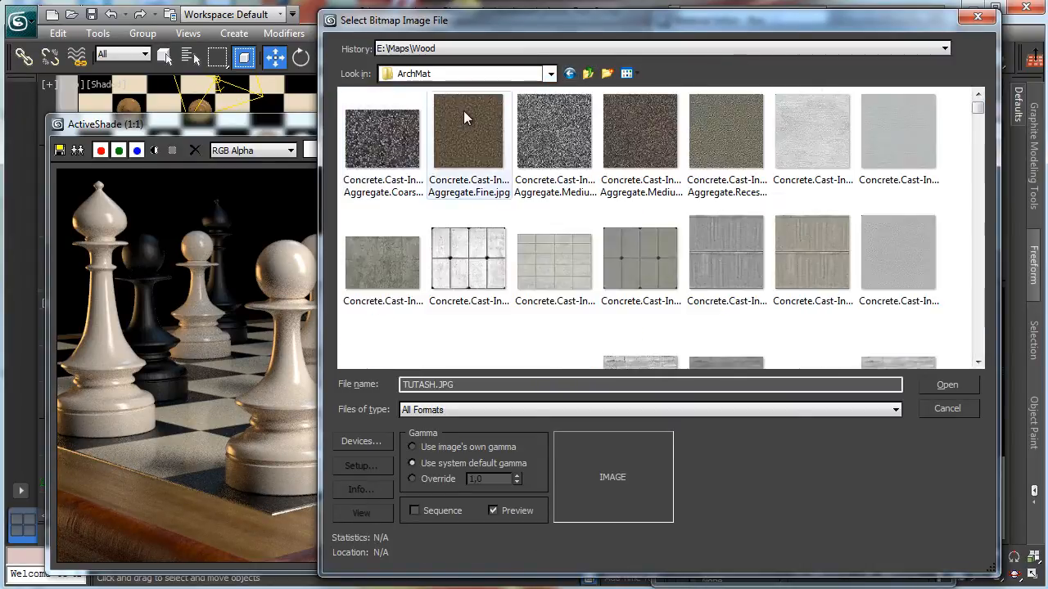
pyautogui.moveTo(978, 108); pyautogui.dragTo(987, 329)
pyautogui.moveTo(880, 188)
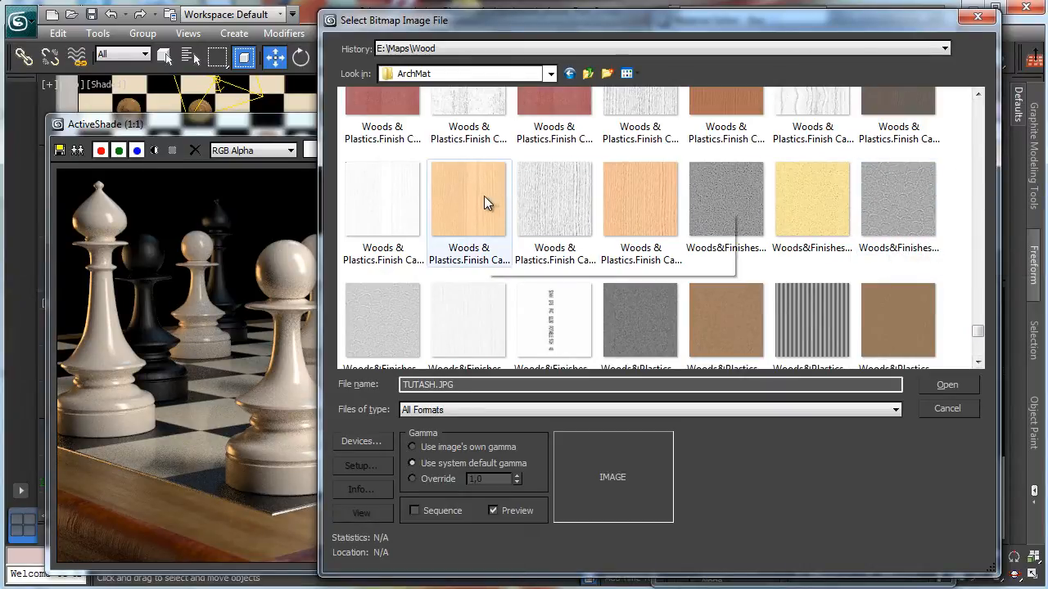
pyautogui.moveTo(977, 334)
pyautogui.mouseDown()
pyautogui.moveTo(980, 352)
pyautogui.moveTo(970, 320)
pyautogui.mouseUp()
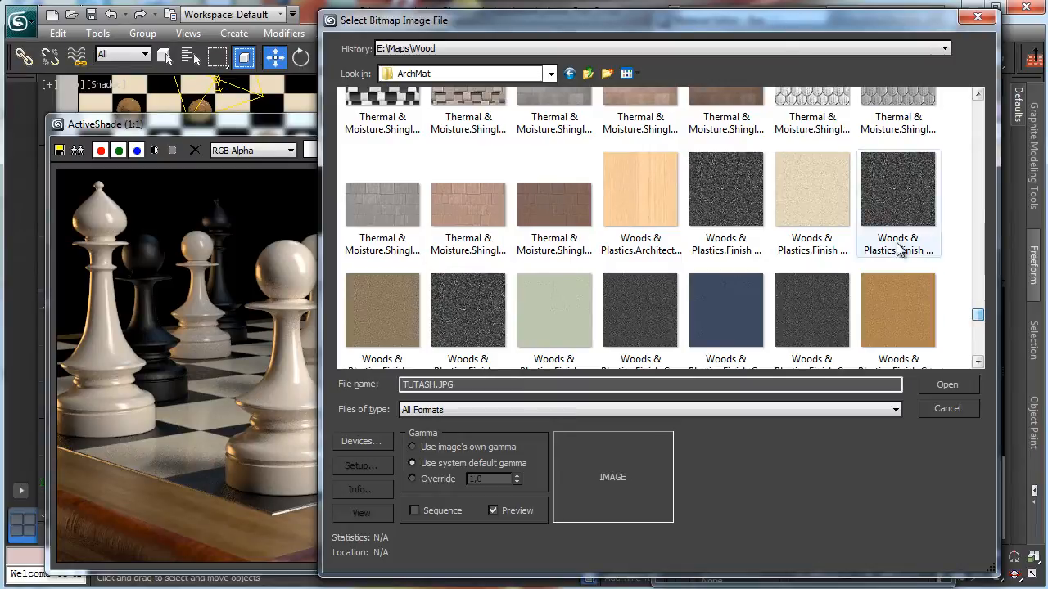
pyautogui.click(646, 188)
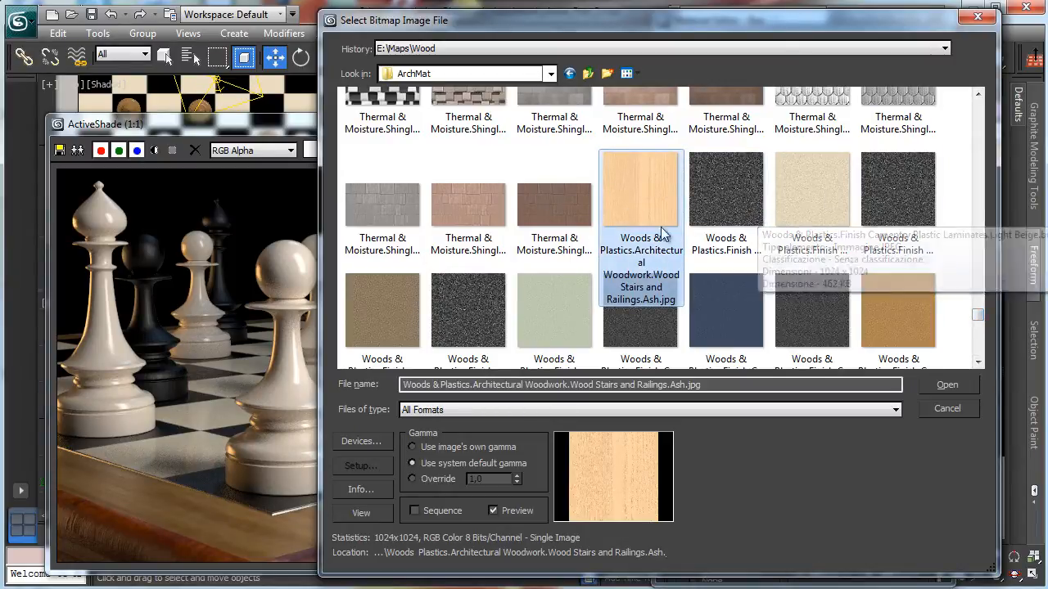
pyautogui.click(961, 384)
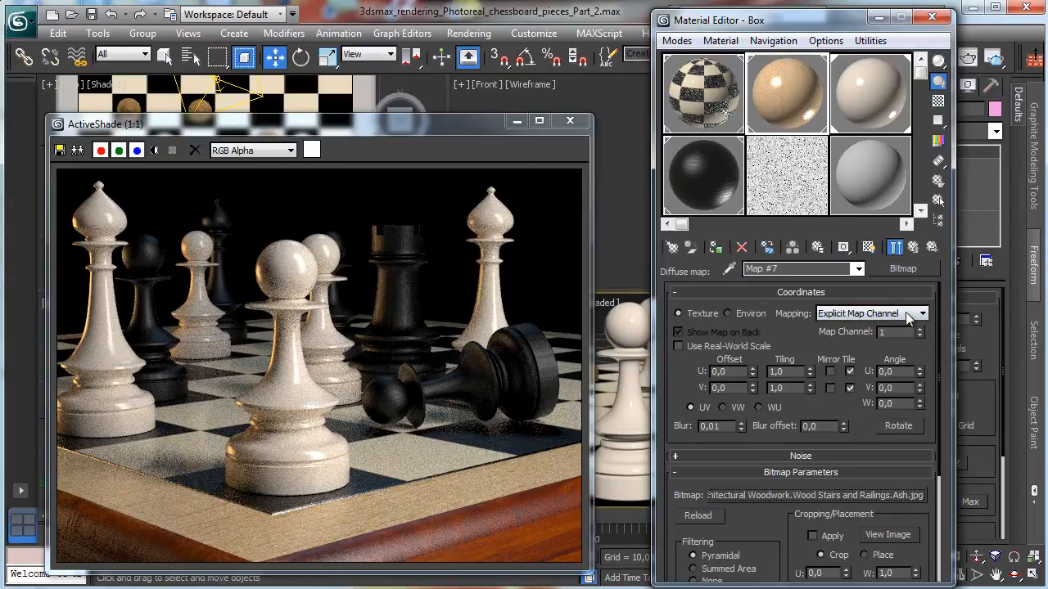
# Copy the Wood bright diffuse bitmap and paste it as a copy into the reflect map's Color Correction.
pyautogui.rightClick(892, 269)
pyautogui.click(936, 294)
pyautogui.click(913, 248)
pyautogui.click(848, 350)
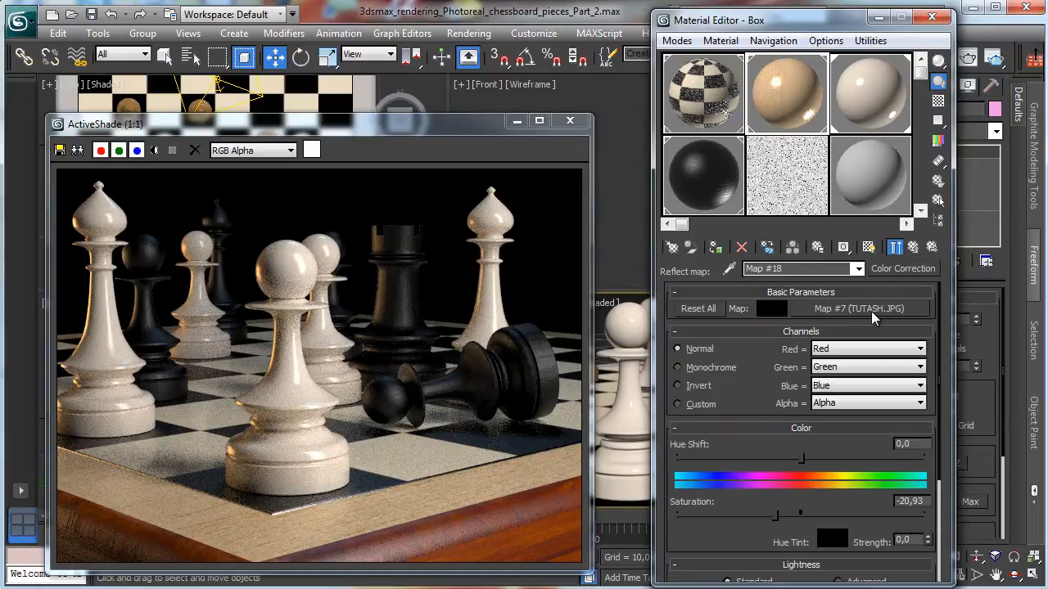
pyautogui.rightClick(869, 322)
pyautogui.click(916, 360)
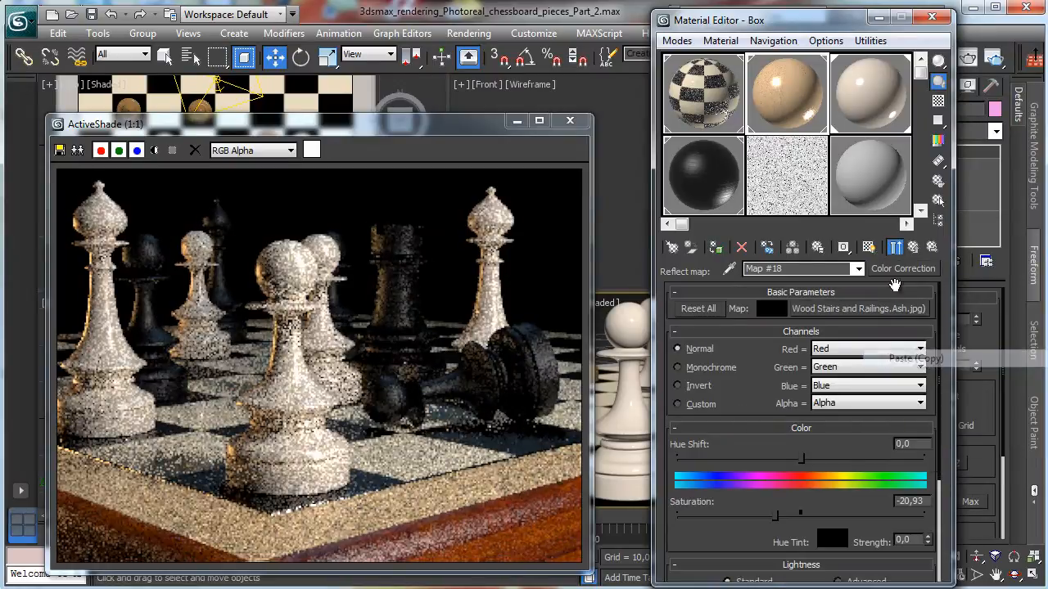
pyautogui.click(913, 248)
# Paste the ash wood bitmap as a copy into the Color Correction of the RGlossiness map.
pyautogui.click(860, 381)
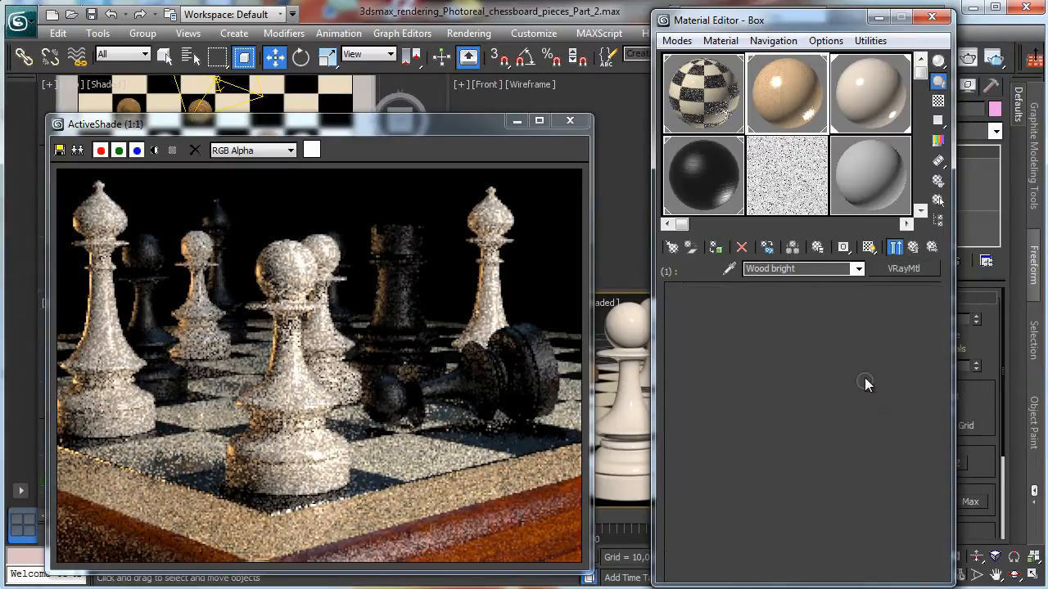
pyautogui.rightClick(876, 313)
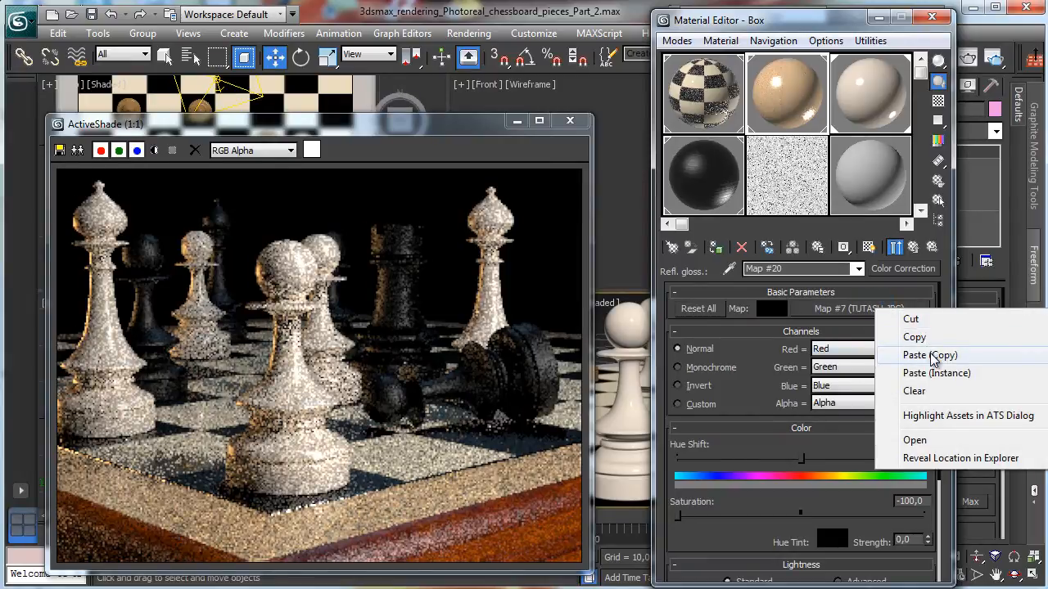
pyautogui.click(927, 355)
pyautogui.click(915, 251)
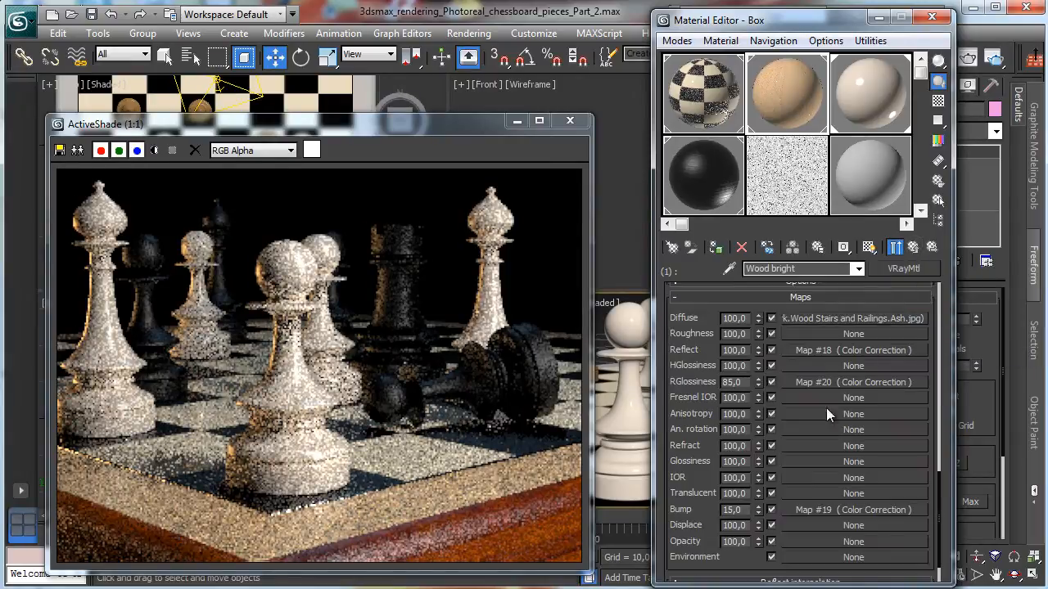
# Paste the ash wood bitmap as a copy into the Color Correction of the bump map.
pyautogui.click(802, 506)
pyautogui.rightClick(871, 314)
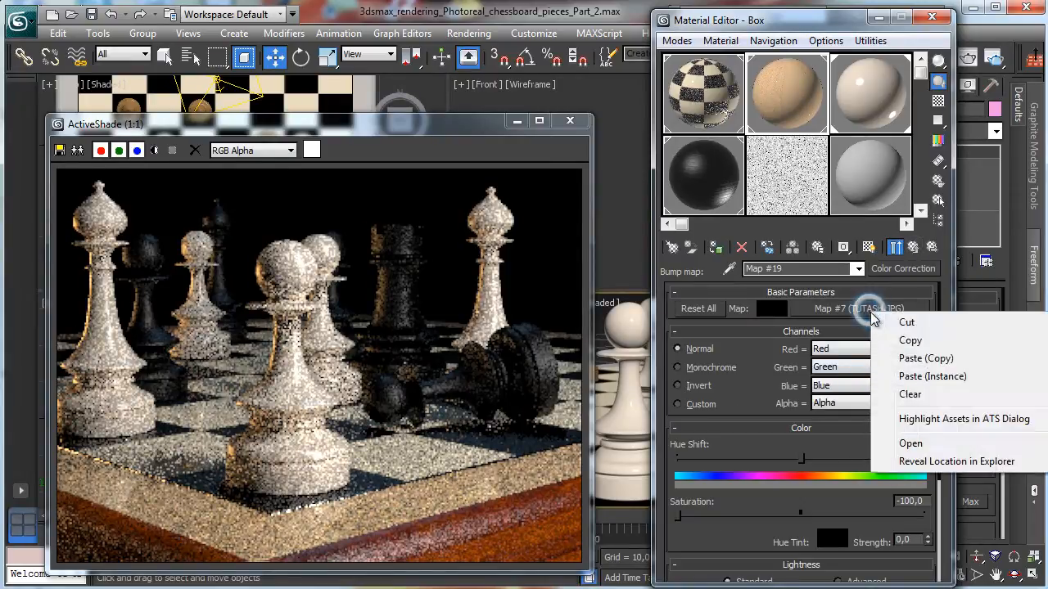
pyautogui.click(923, 359)
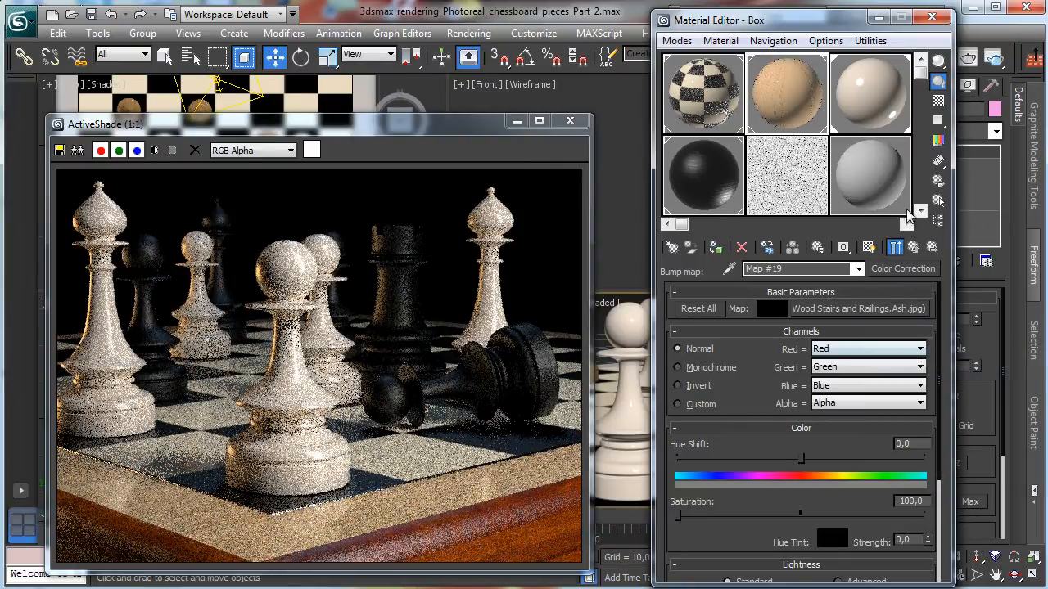
pyautogui.click(913, 249)
# Set the blur of the ash bitmap inside the bump map's Color Correction to 0,4.
pyautogui.click(825, 507)
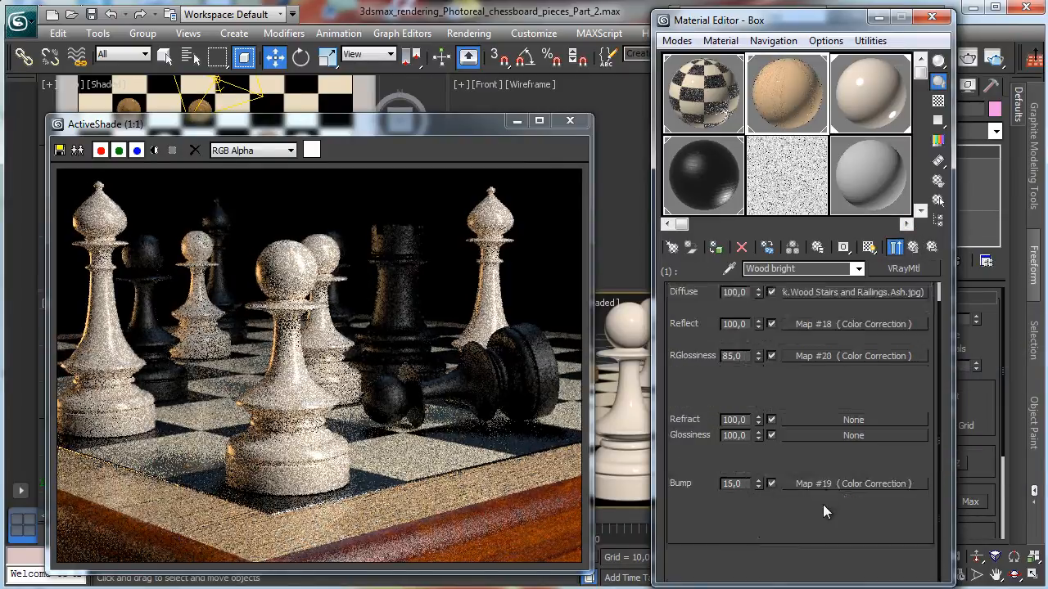
pyautogui.click(852, 310)
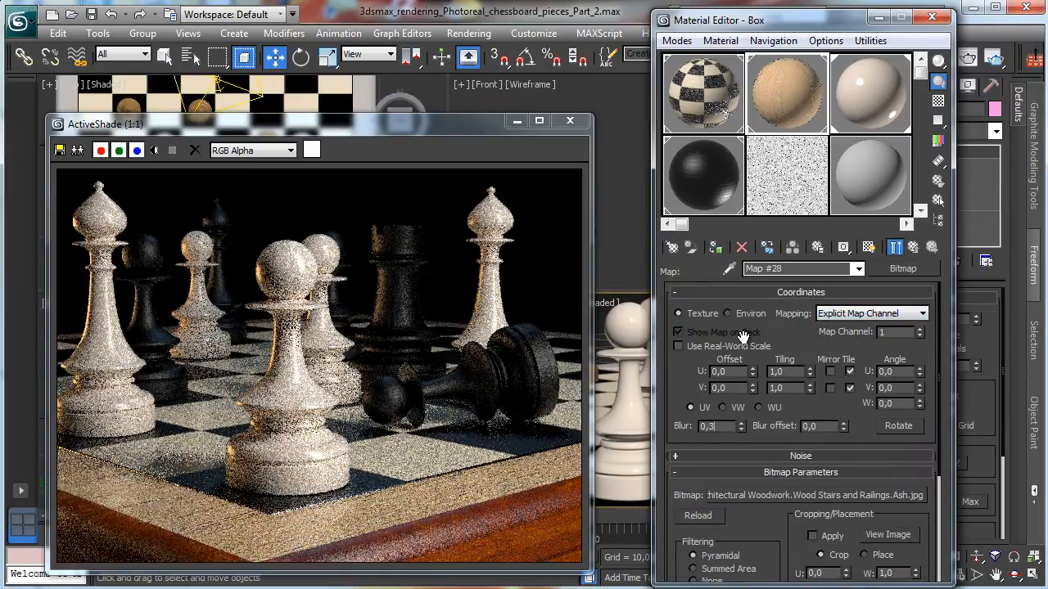
pyautogui.press('Return')
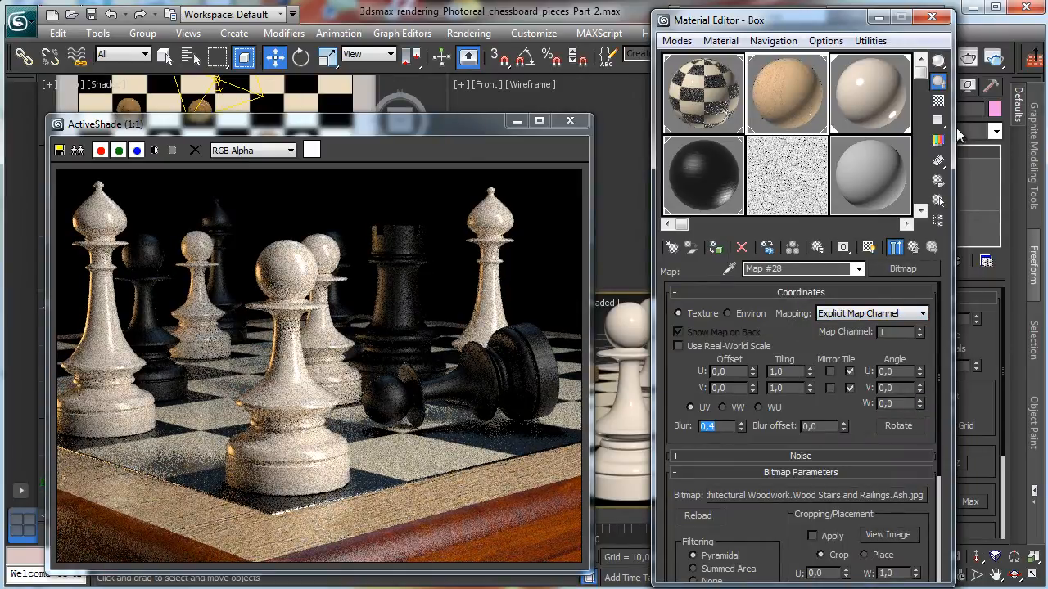
pyautogui.click(913, 248)
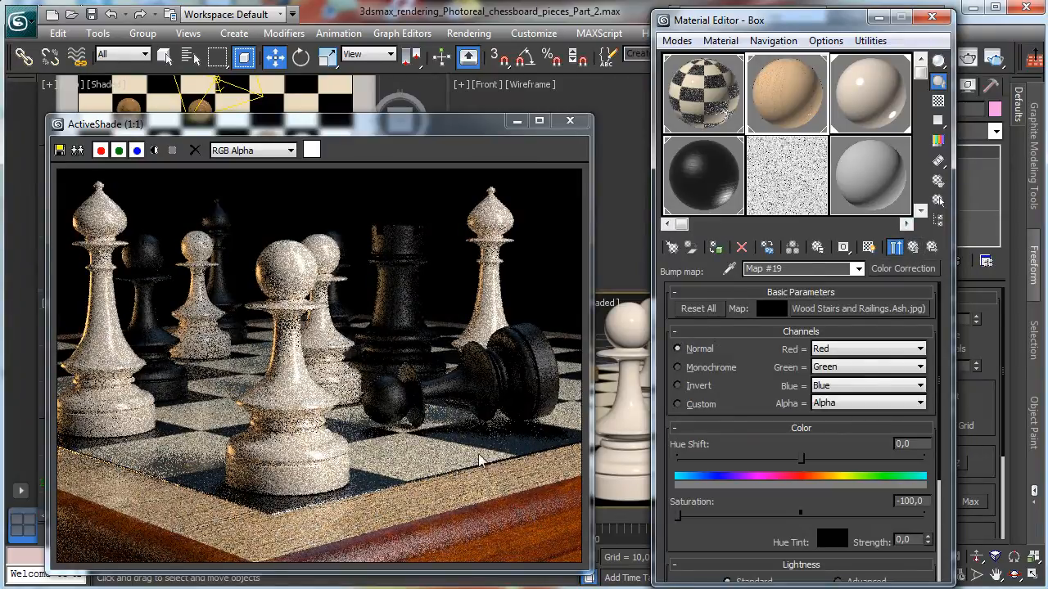
pyautogui.click(913, 248)
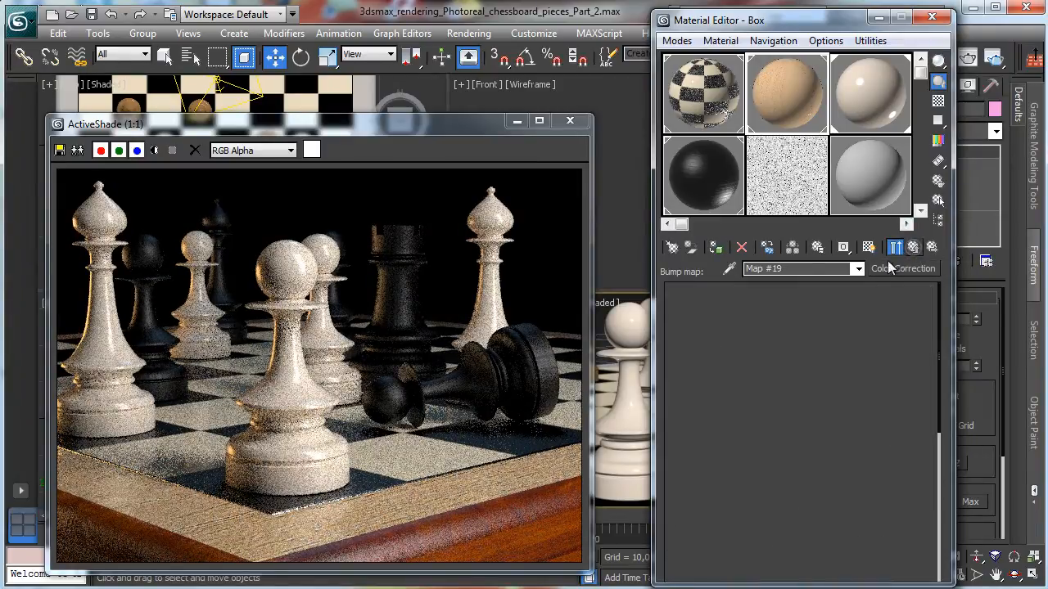
# Disable the Reflect and RGlossiness maps of Wood bright and set its bump amount to 5.
pyautogui.click(770, 381)
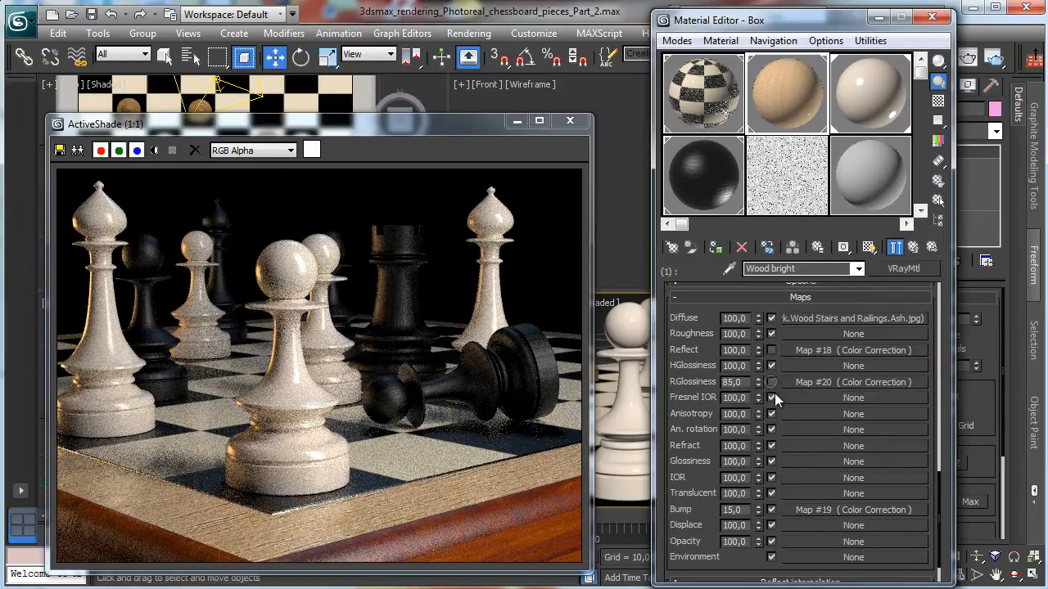
pyautogui.doubleClick(731, 509)
pyautogui.write('5')
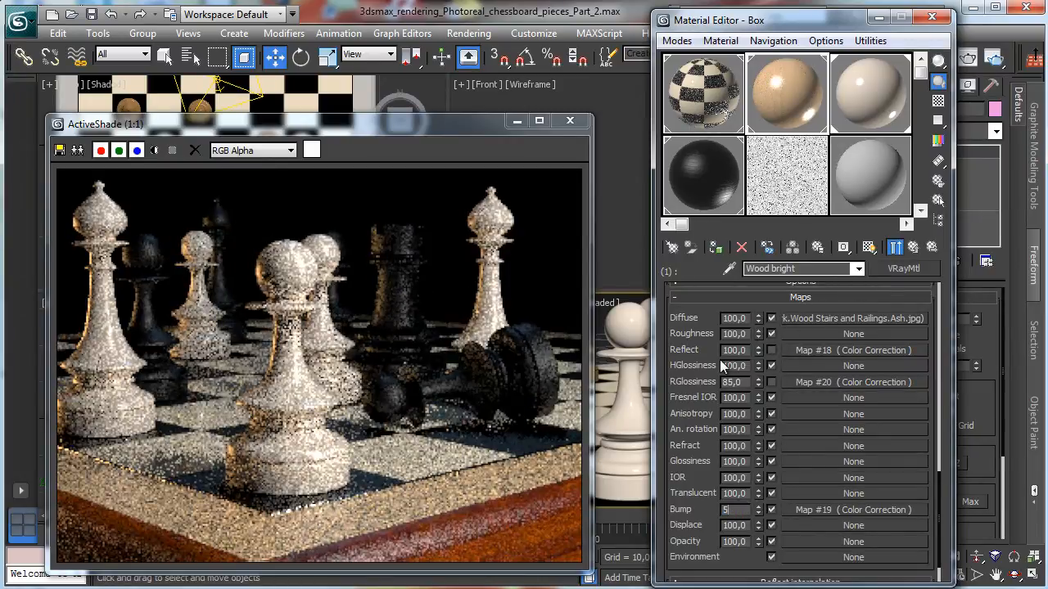
pyautogui.press('Return')
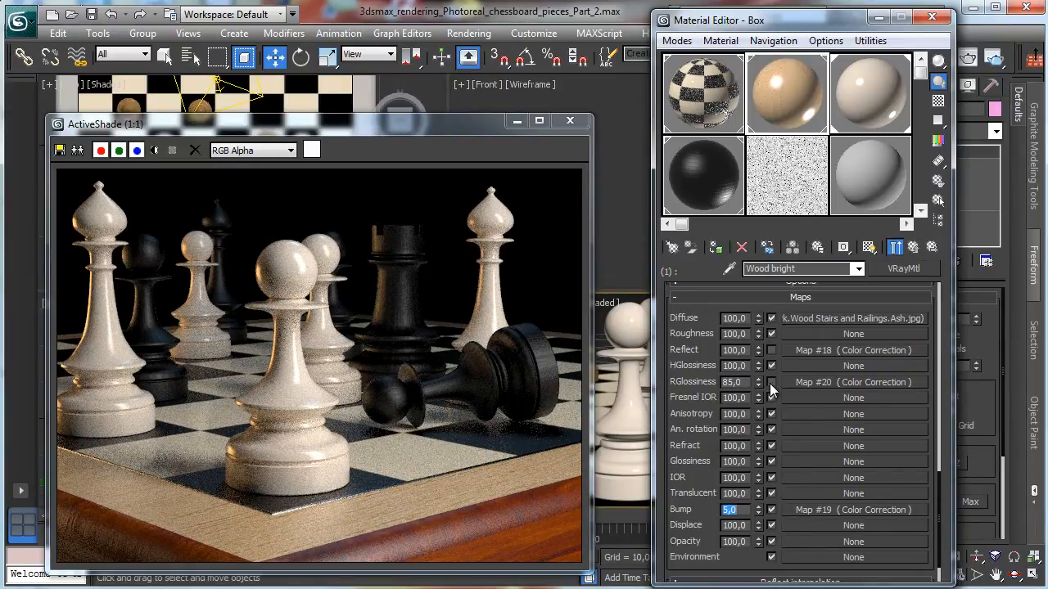
# Enable the Reflect and RGlossiness maps of Wood bright again and set the RGlossiness amount to 25.
pyautogui.click(771, 351)
pyautogui.click(770, 382)
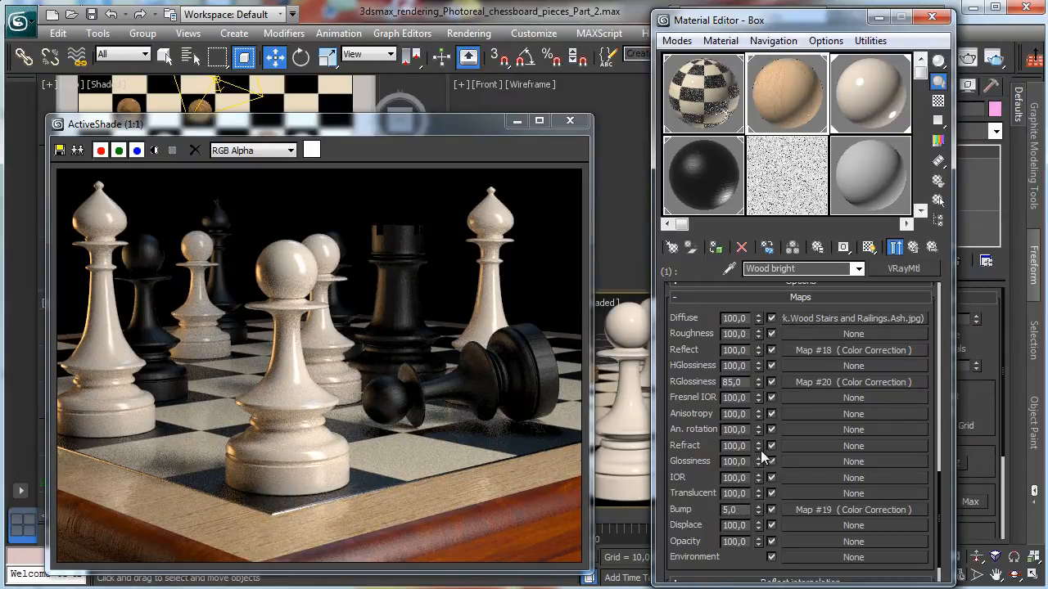
pyautogui.doubleClick(747, 383)
pyautogui.write('25')
pyautogui.press('Return')
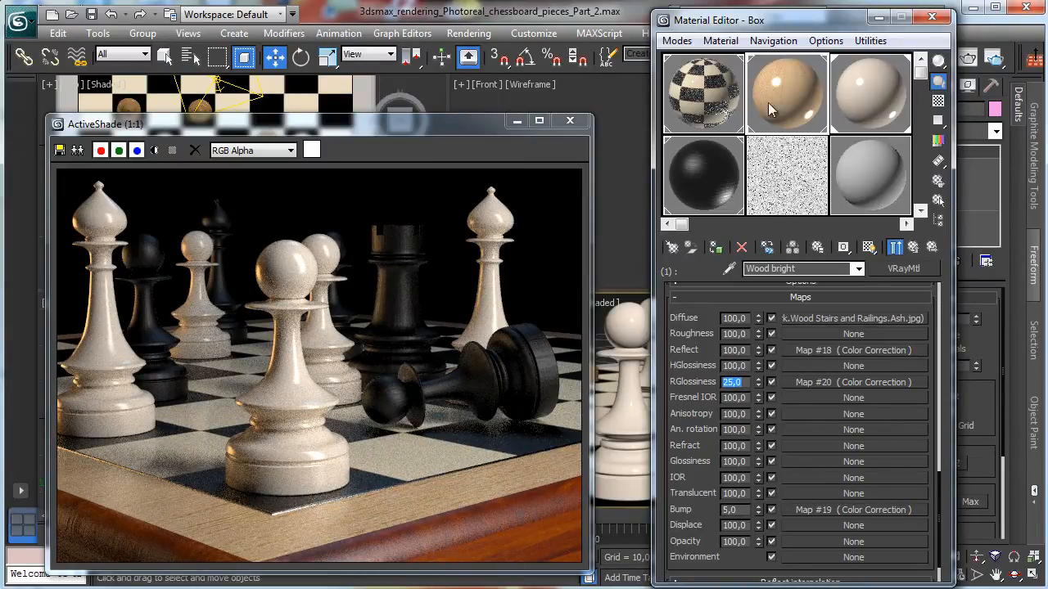
# Disable the Reflect and RGlossiness maps of Wood dark and set its bump amount to 2.
pyautogui.click(909, 249)
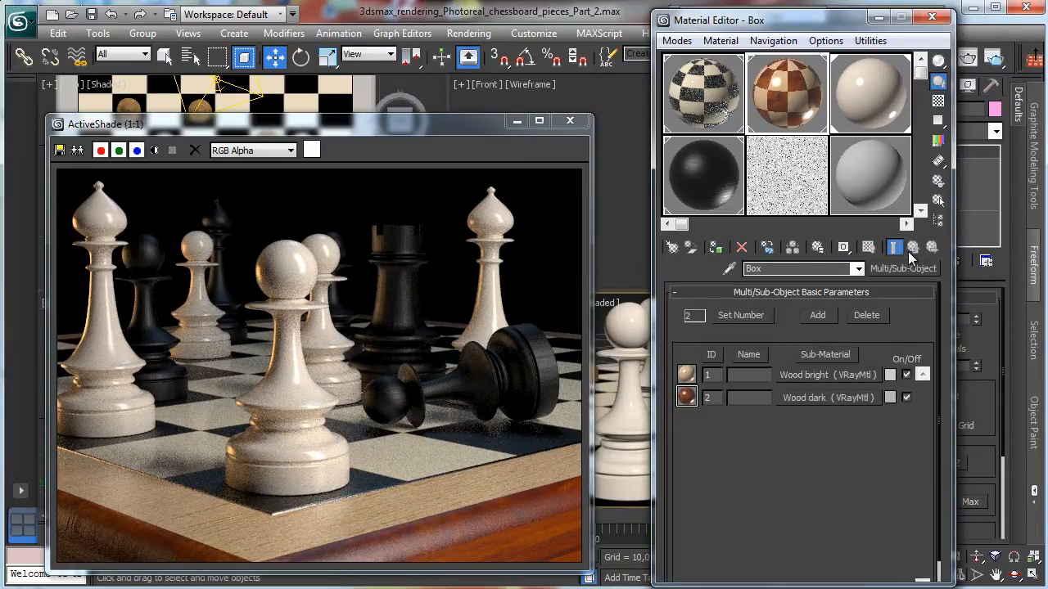
pyautogui.click(819, 397)
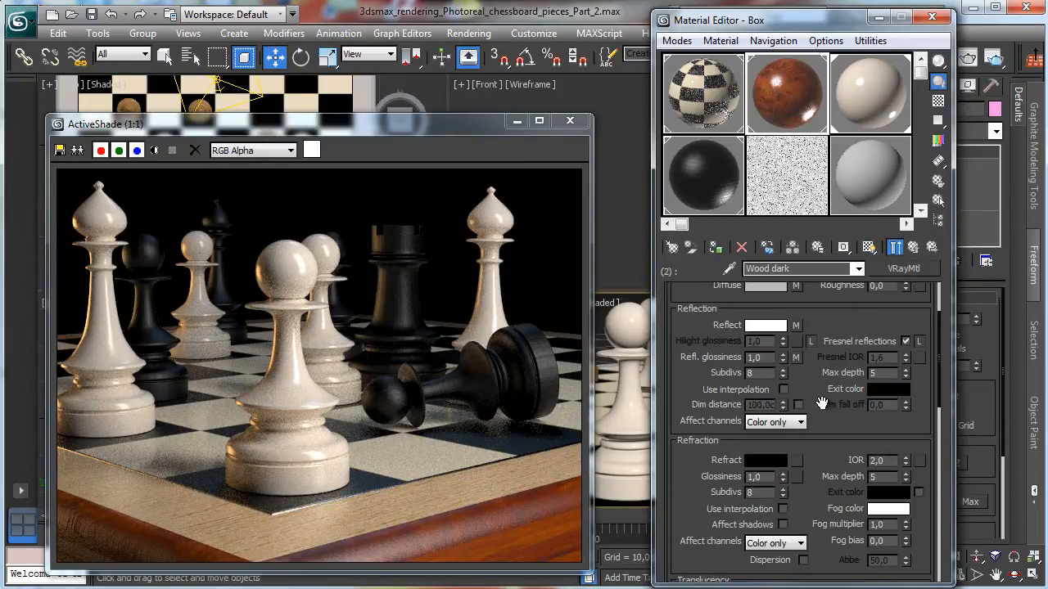
pyautogui.scroll(-10, 817, 385)
pyautogui.scroll(-2, 771, 344)
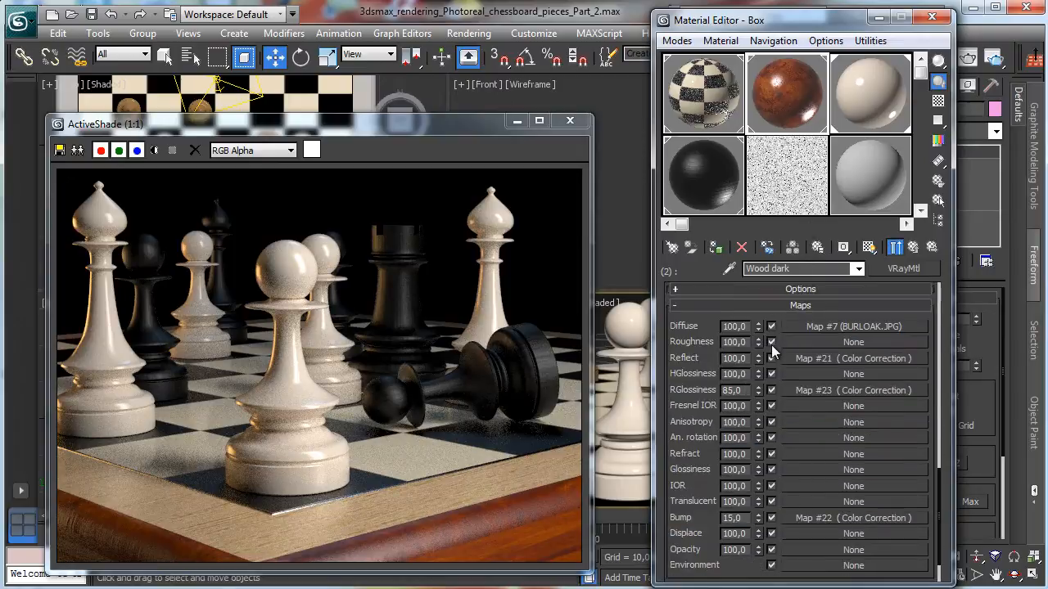
pyautogui.click(772, 358)
pyautogui.click(771, 518)
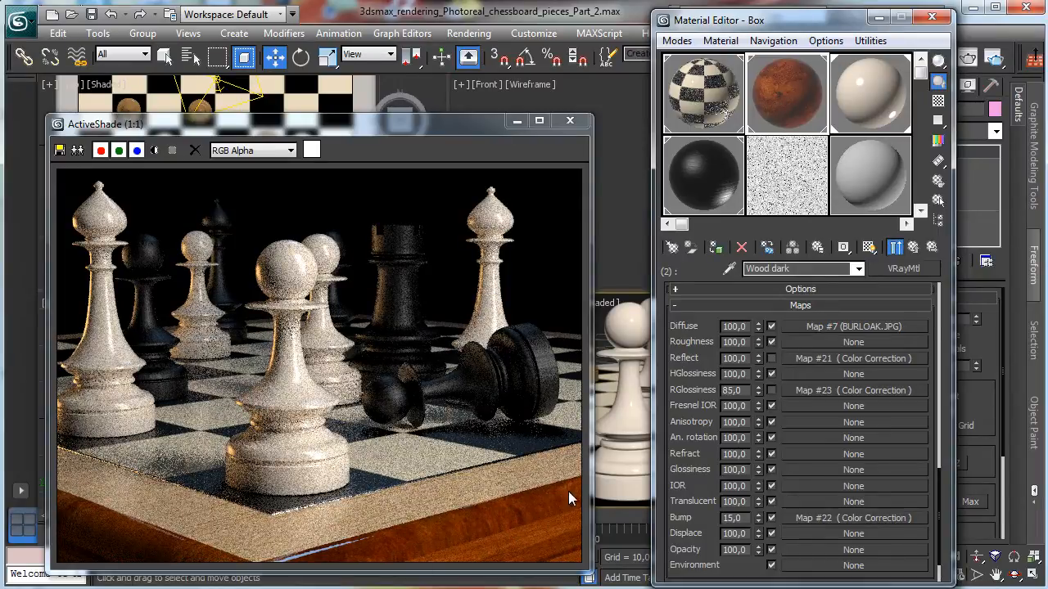
pyautogui.doubleClick(732, 518)
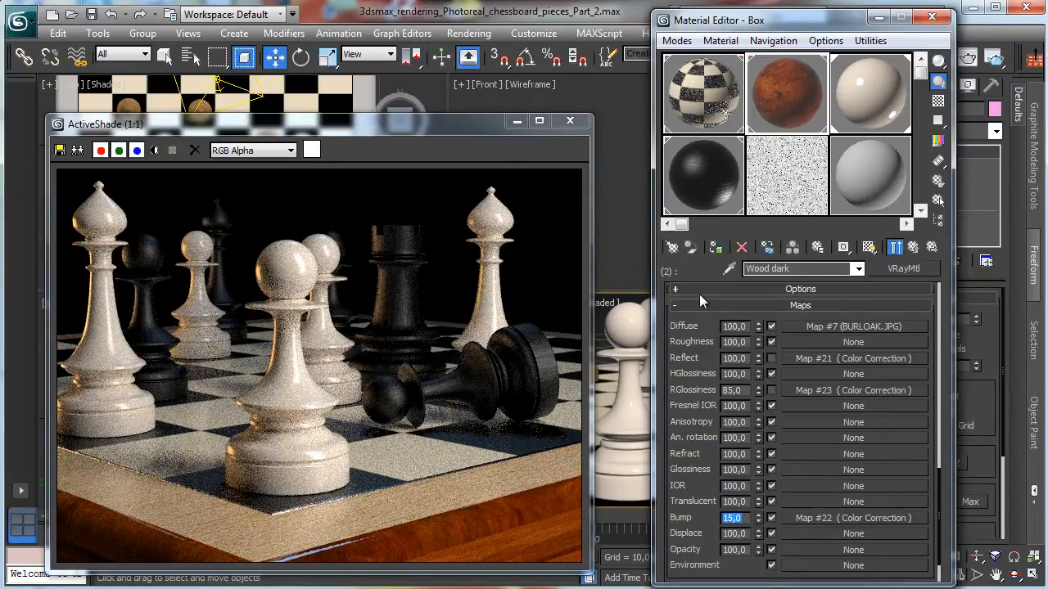
pyautogui.press('Return')
# Set the blur of the BURLOAK bitmap inside the Color Correction of Wood dark's bump map to 0,5.
pyautogui.click(830, 517)
pyautogui.click(847, 314)
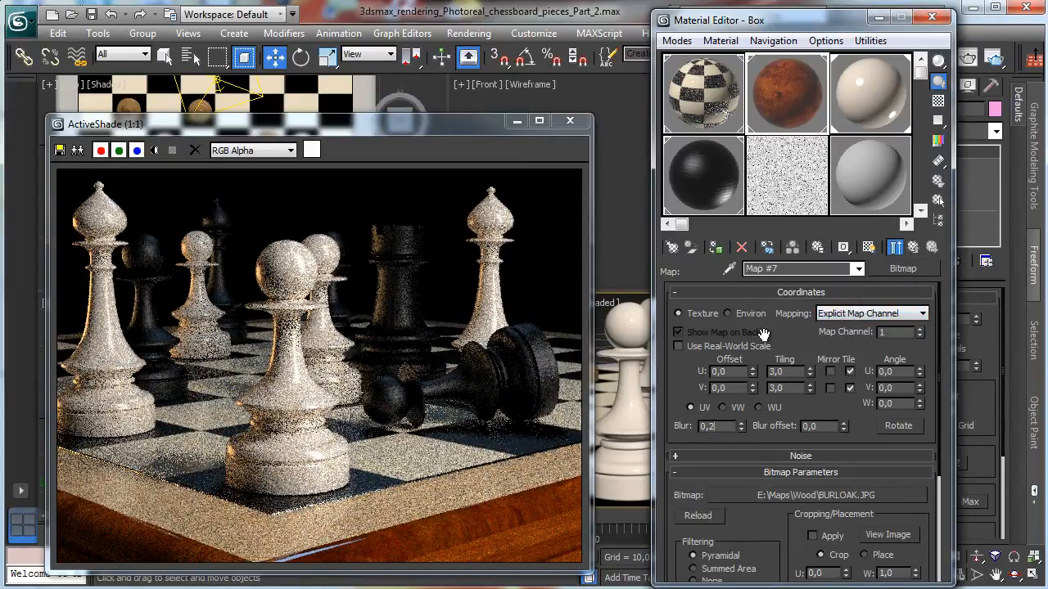
pyautogui.press('Return')
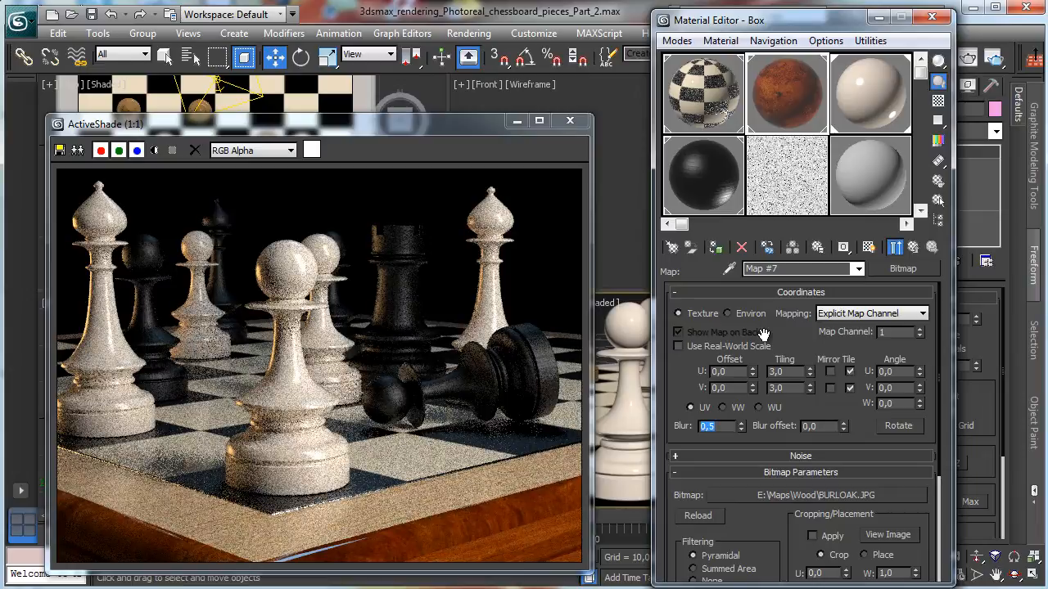
pyautogui.click(913, 247)
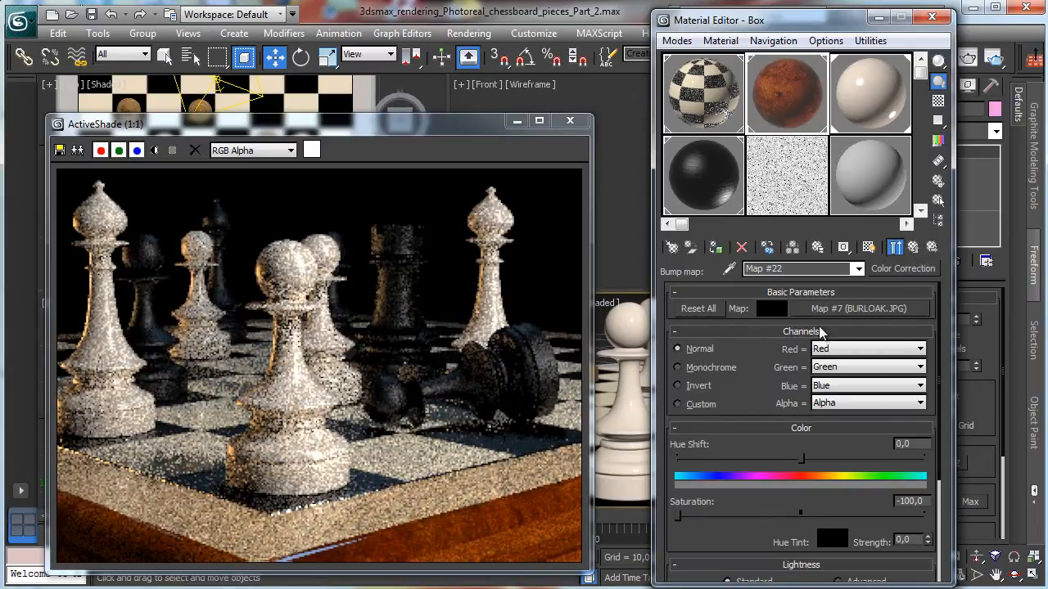
pyautogui.click(913, 248)
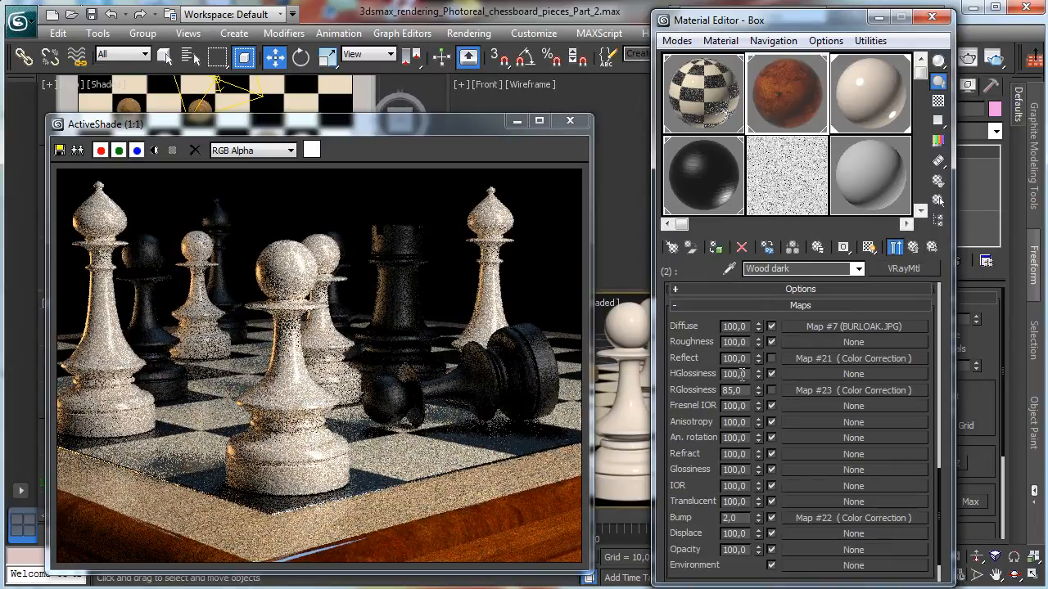
# Enable the Reflect map of Wood dark again and set the material's reflection glossiness to 0,85.
pyautogui.scroll(8, 833, 544)
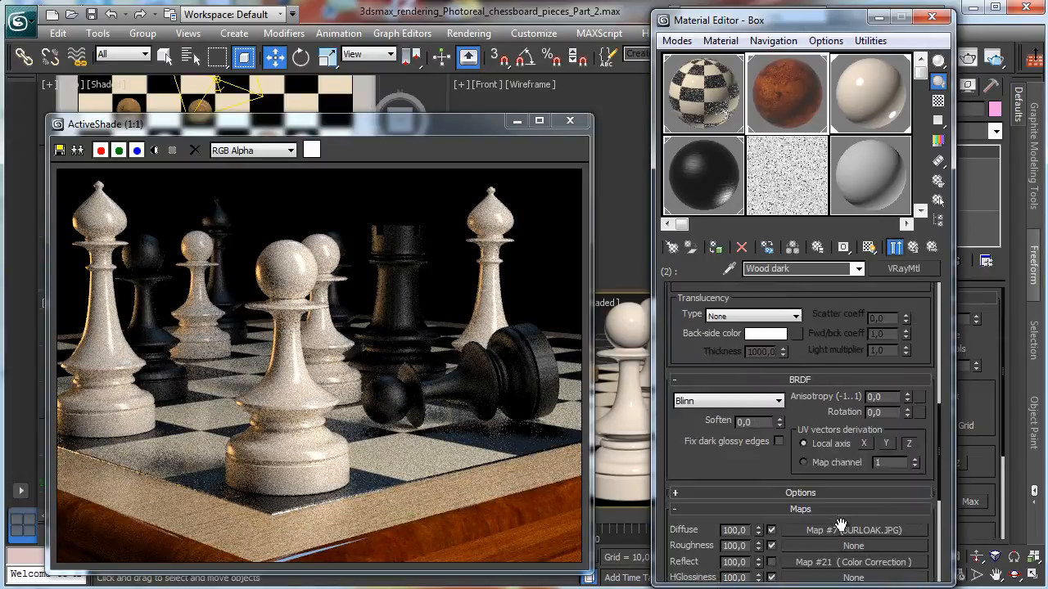
pyautogui.scroll(2, 832, 409)
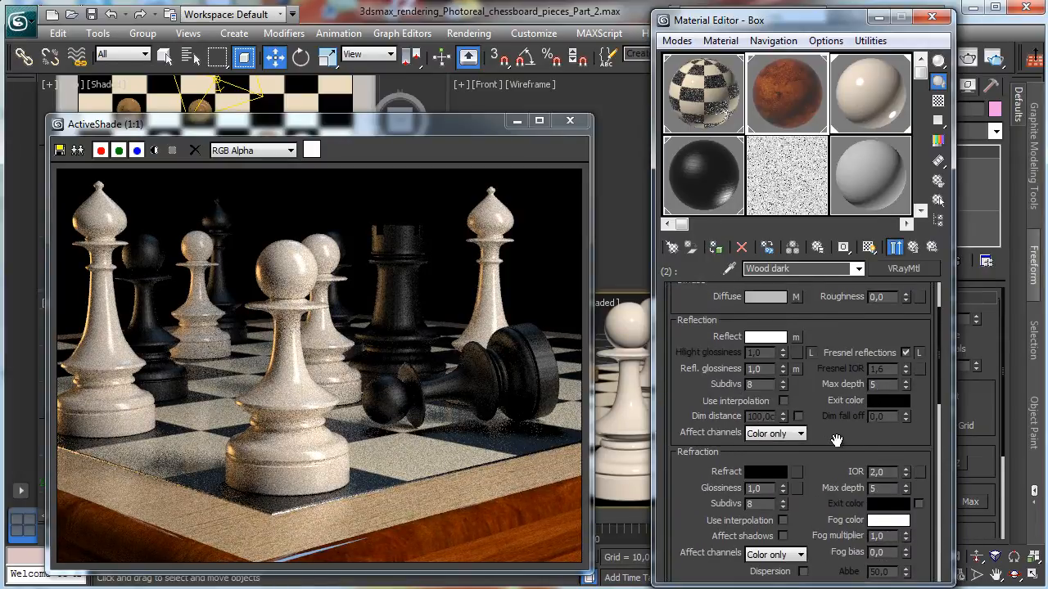
pyautogui.scroll(-5, 842, 429)
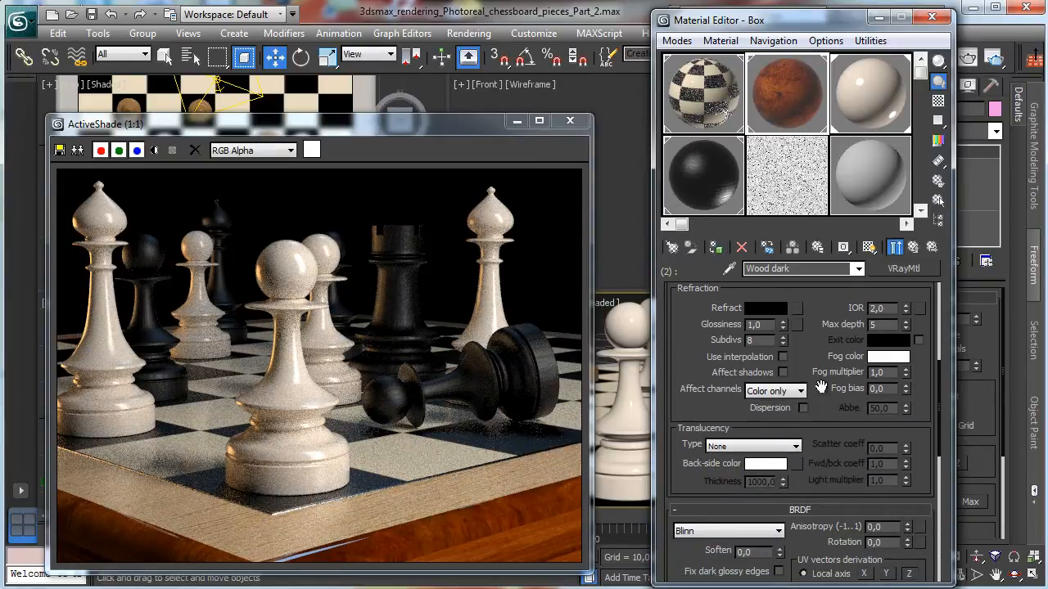
pyautogui.scroll(-4, 822, 387)
pyautogui.scroll(-3, 781, 342)
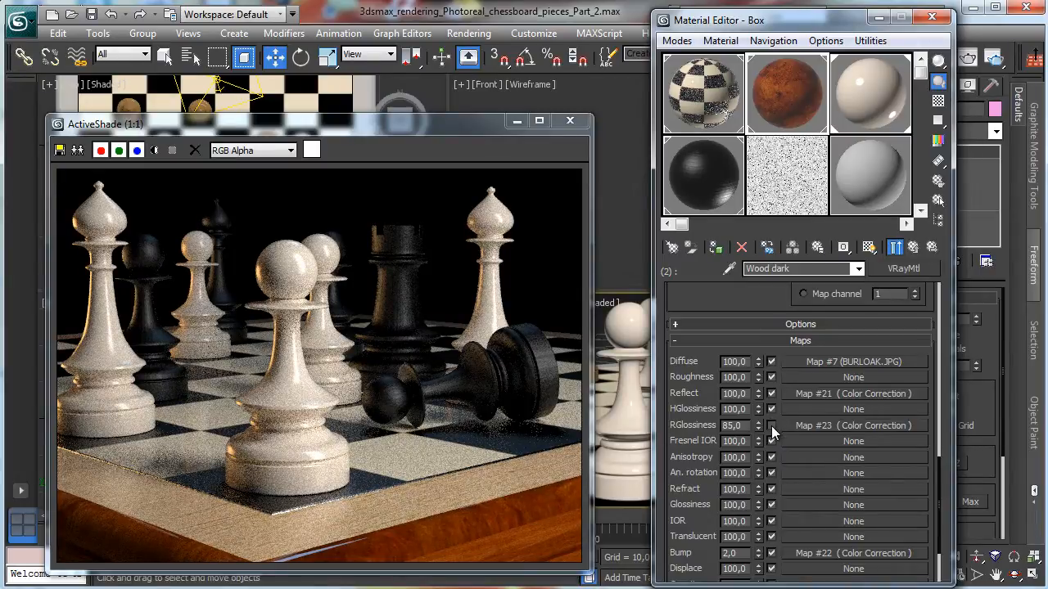
pyautogui.scroll(10, 798, 338)
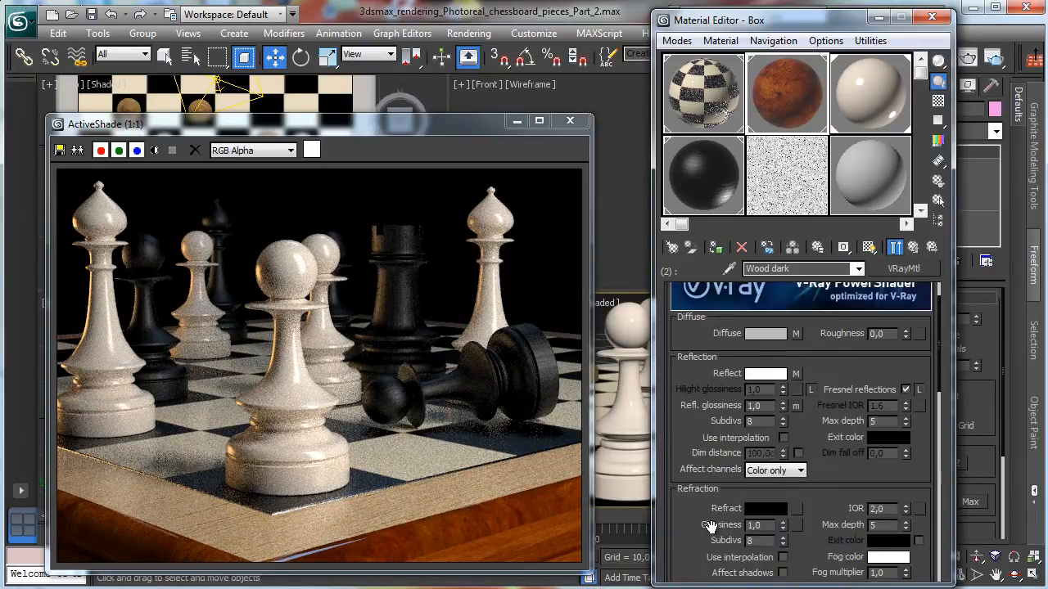
pyautogui.moveTo(781, 406); pyautogui.dragTo(783, 418)
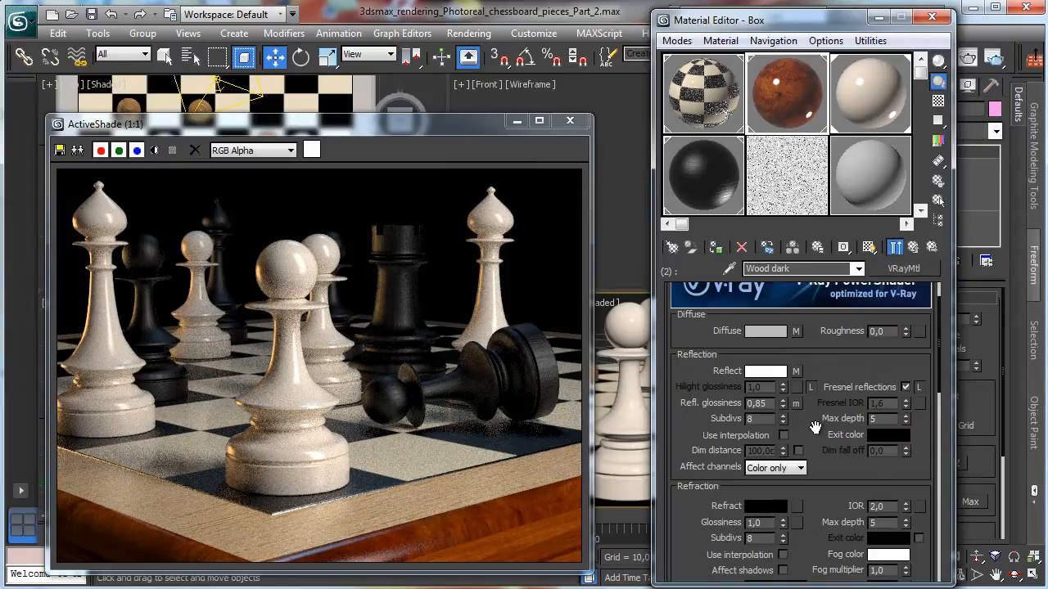
# Enable the RGlossiness map of Wood dark again and set its amount to 40.
pyautogui.moveTo(816, 425); pyautogui.dragTo(798, 306)
pyautogui.moveTo(840, 360); pyautogui.dragTo(817, 230)
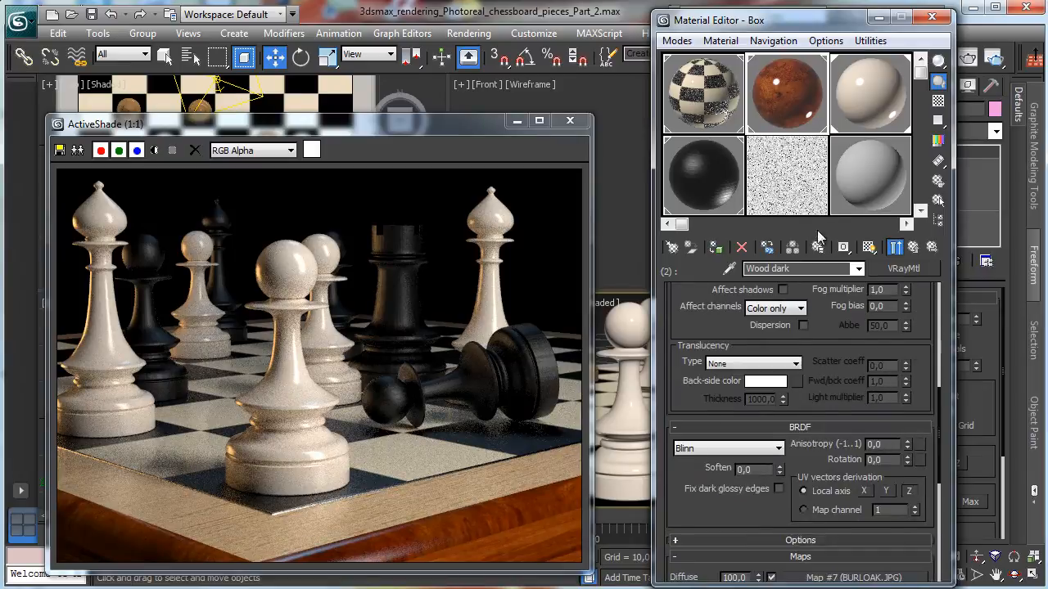
pyautogui.moveTo(747, 505); pyautogui.dragTo(753, 303)
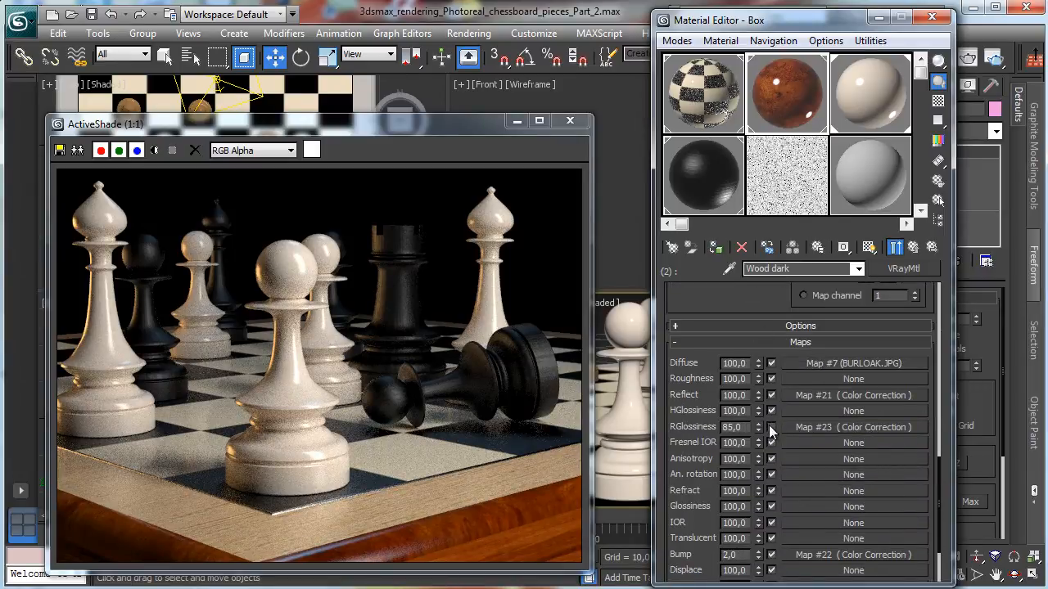
pyautogui.doubleClick(734, 426)
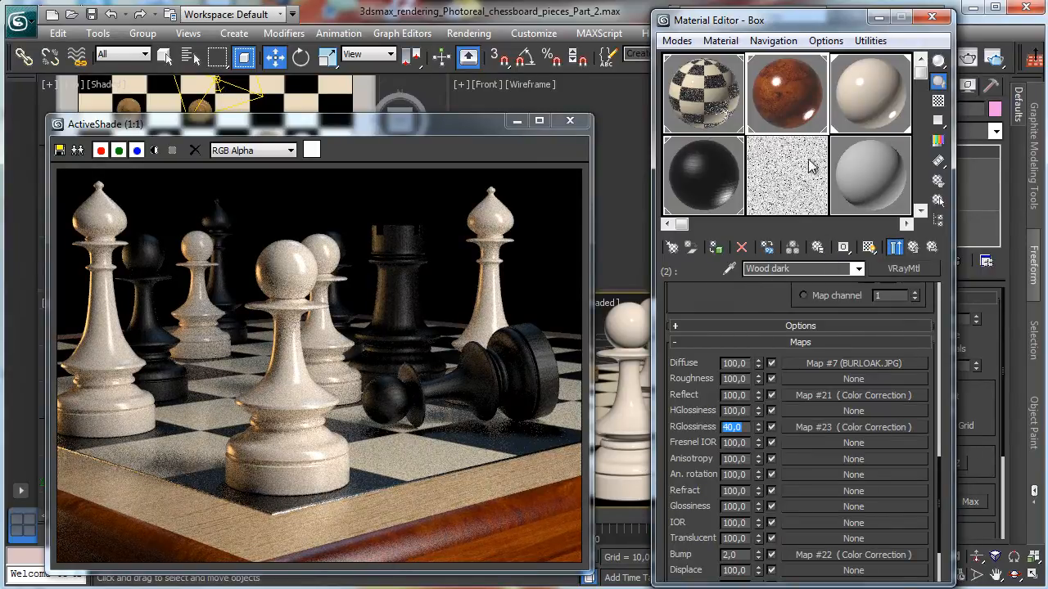
# Set the blur of the ash bitmap inside the Color Correction of Wood bright's Reflect map to 0,25.
pyautogui.click(914, 251)
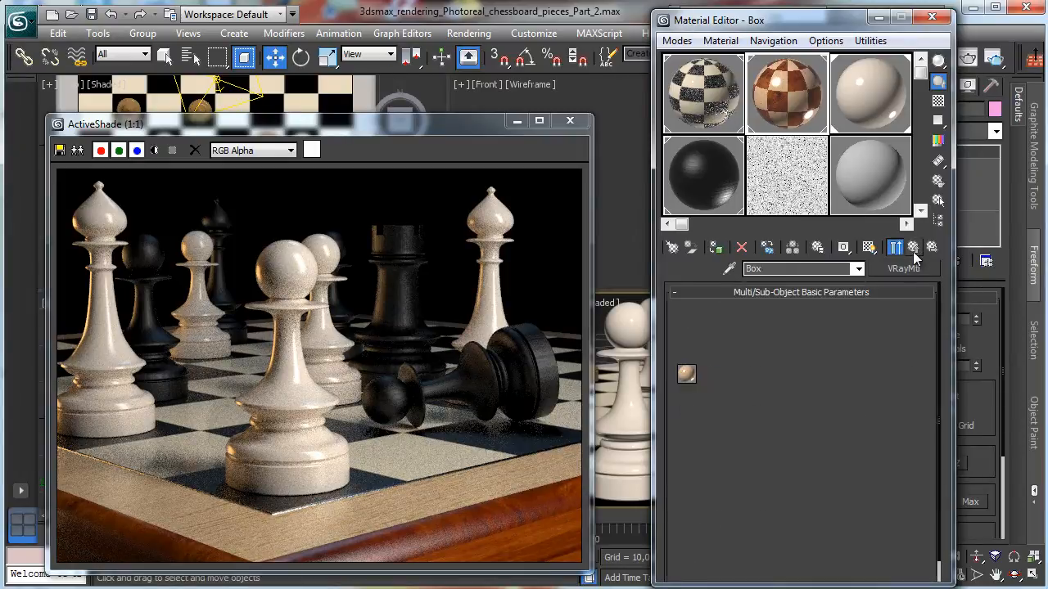
pyautogui.click(845, 376)
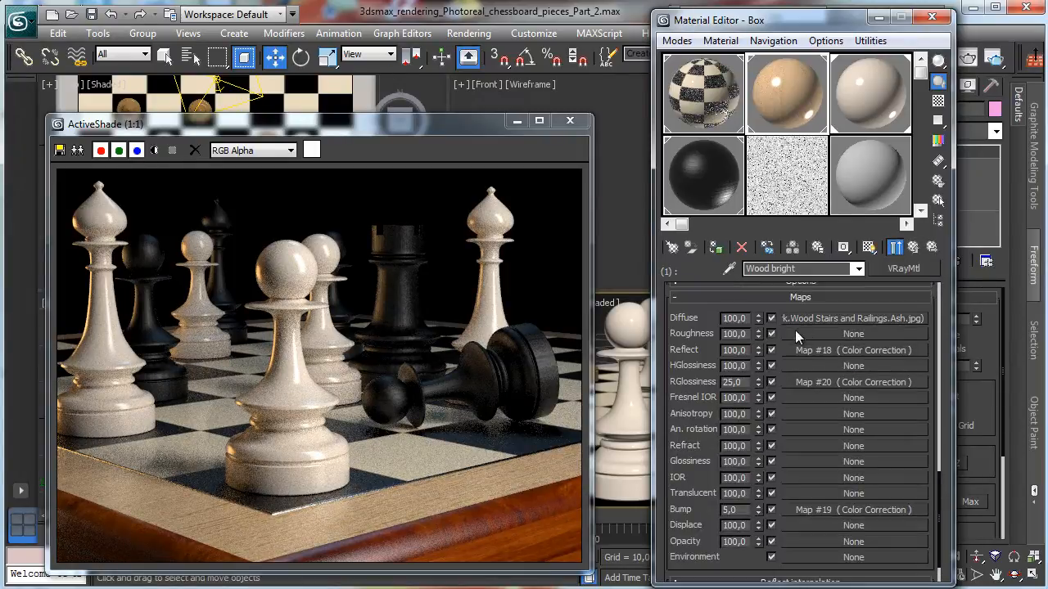
pyautogui.click(804, 320)
pyautogui.click(907, 253)
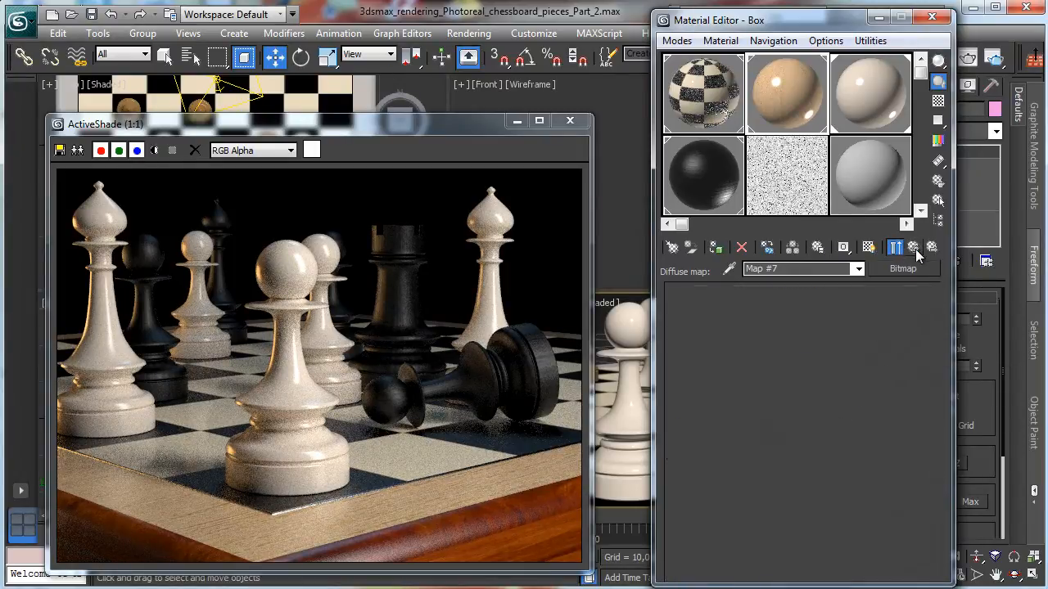
pyautogui.click(823, 382)
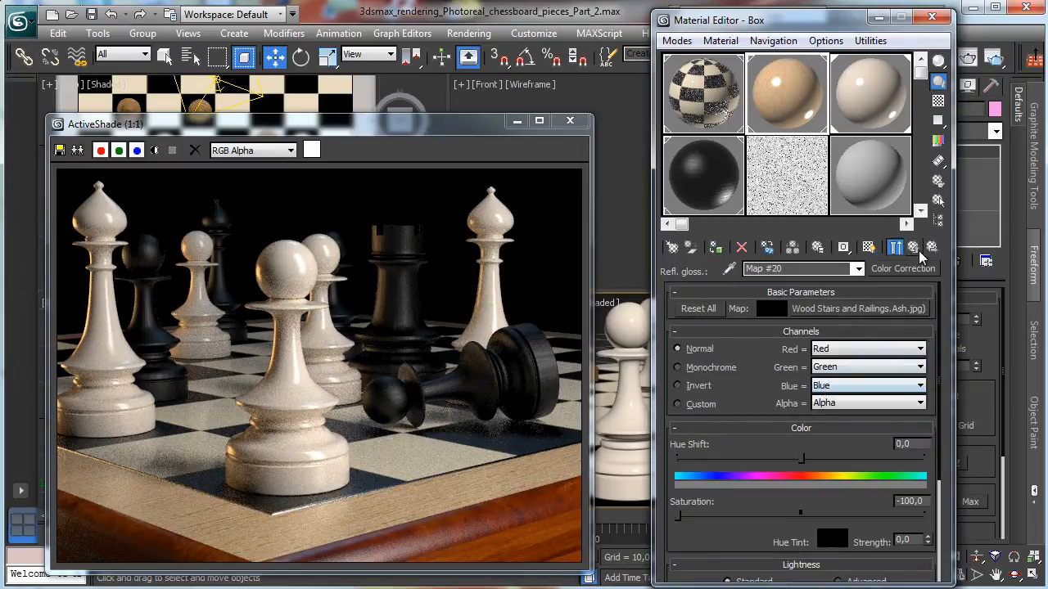
pyautogui.click(913, 250)
pyautogui.click(827, 518)
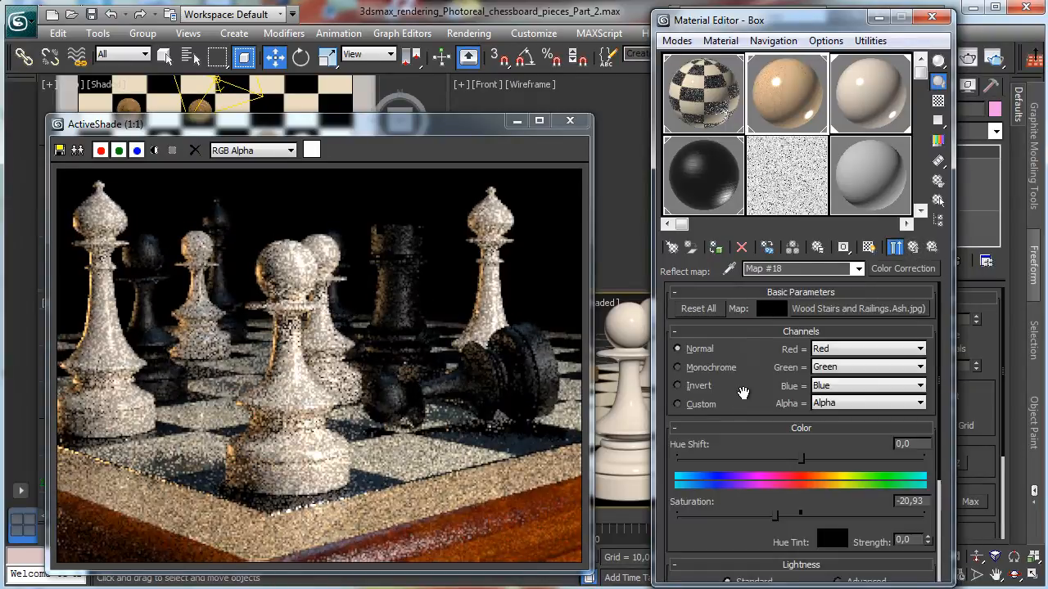
pyautogui.click(867, 313)
pyautogui.press('BackSpace')
pyautogui.press('BackSpace')
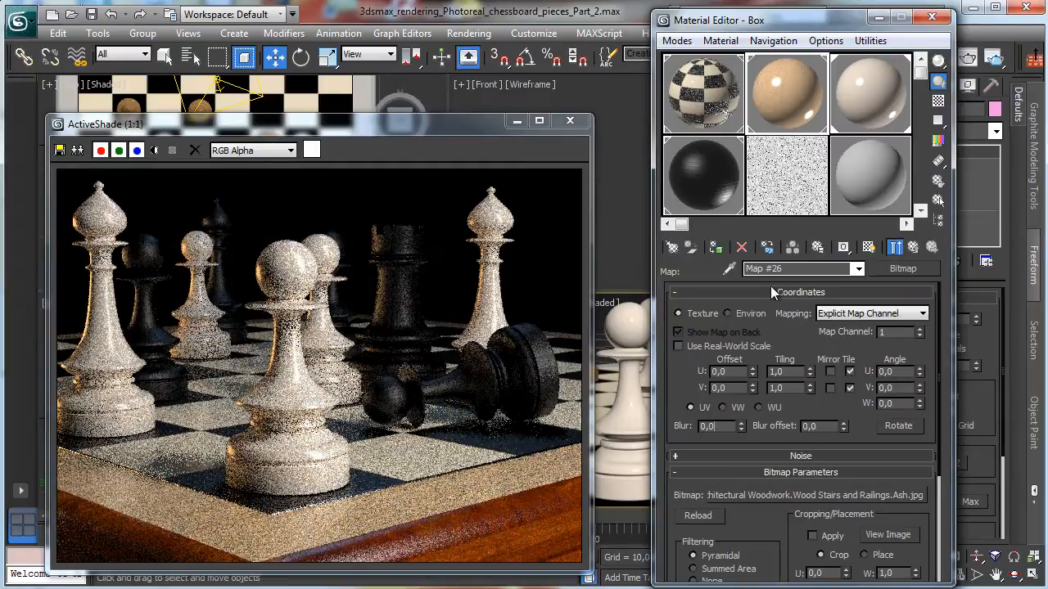
pyautogui.write('25')
pyautogui.press('Return')
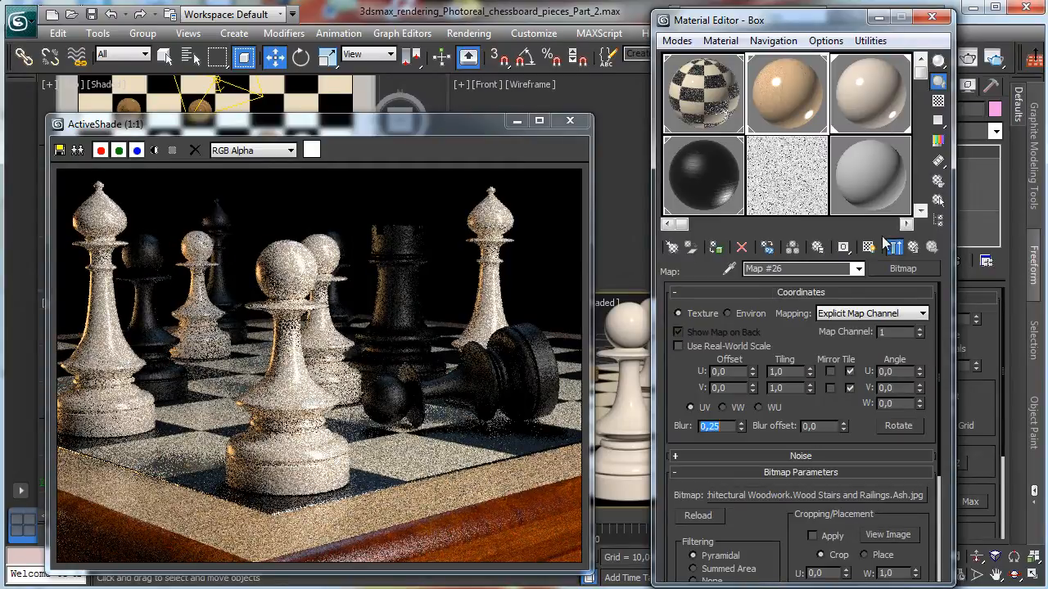
pyautogui.click(914, 248)
pyautogui.click(915, 248)
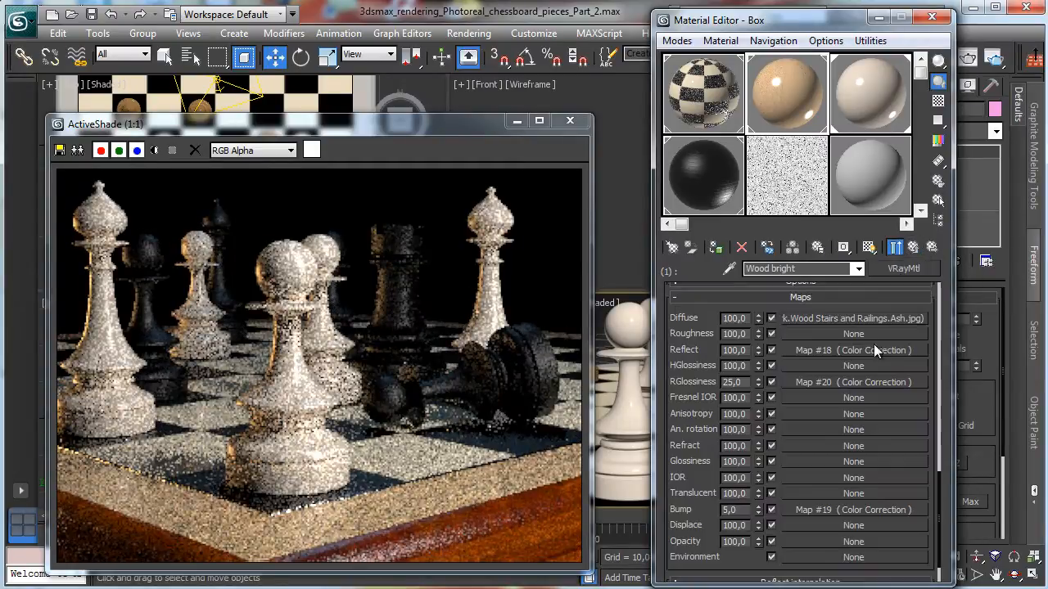
# Set the blur of the ash bitmap inside the Color Correction of Wood bright's RGlossiness map to 0,25.
pyautogui.click(849, 385)
pyautogui.click(857, 311)
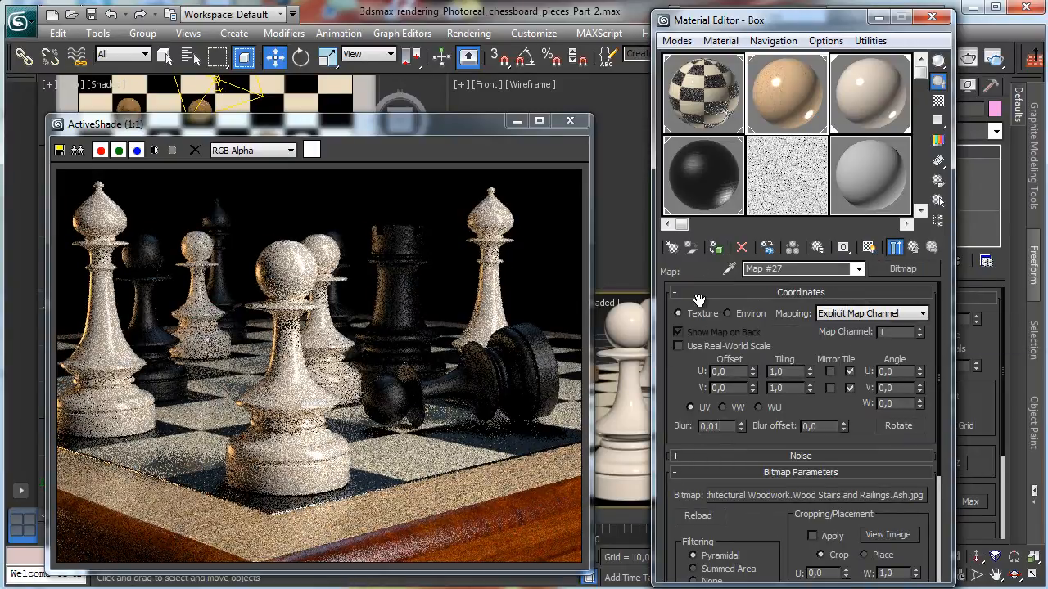
pyautogui.write('0,25')
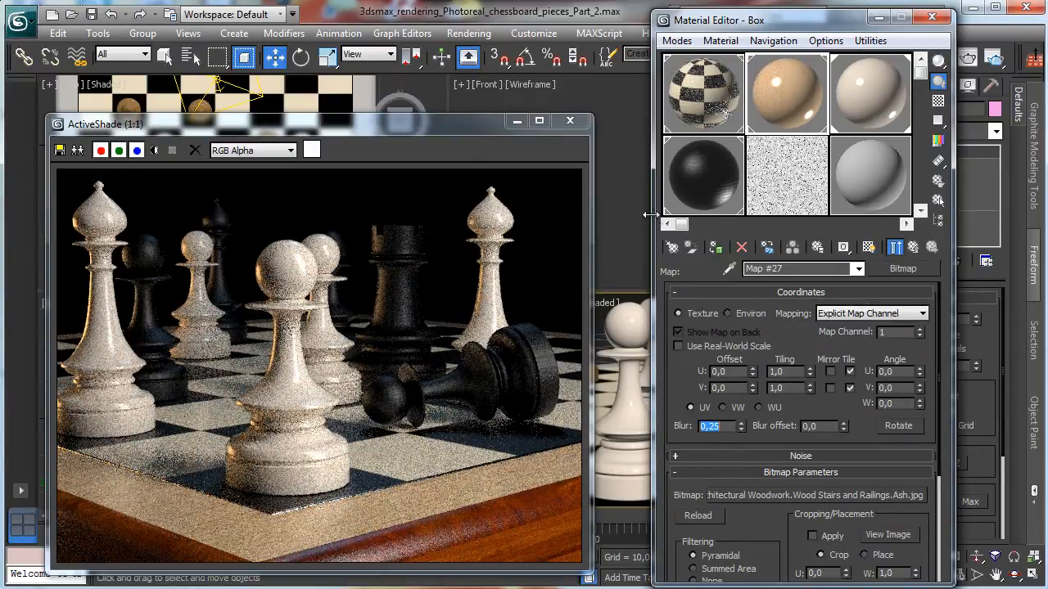
pyautogui.click(912, 247)
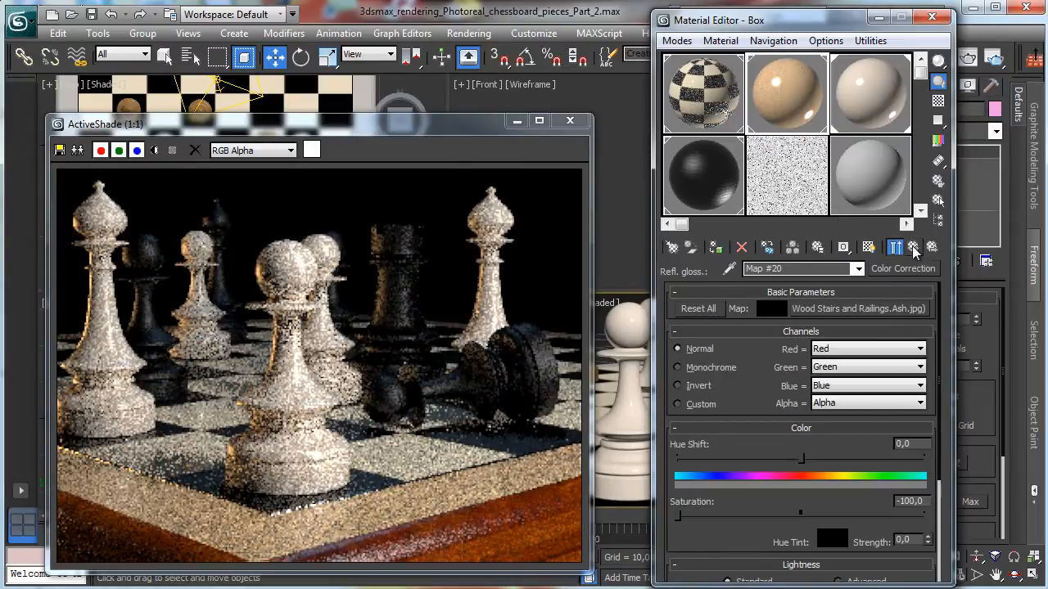
pyautogui.click(913, 248)
# Set the blur of Wood bright's ash diffuse bitmap to 0,15.
pyautogui.click(880, 317)
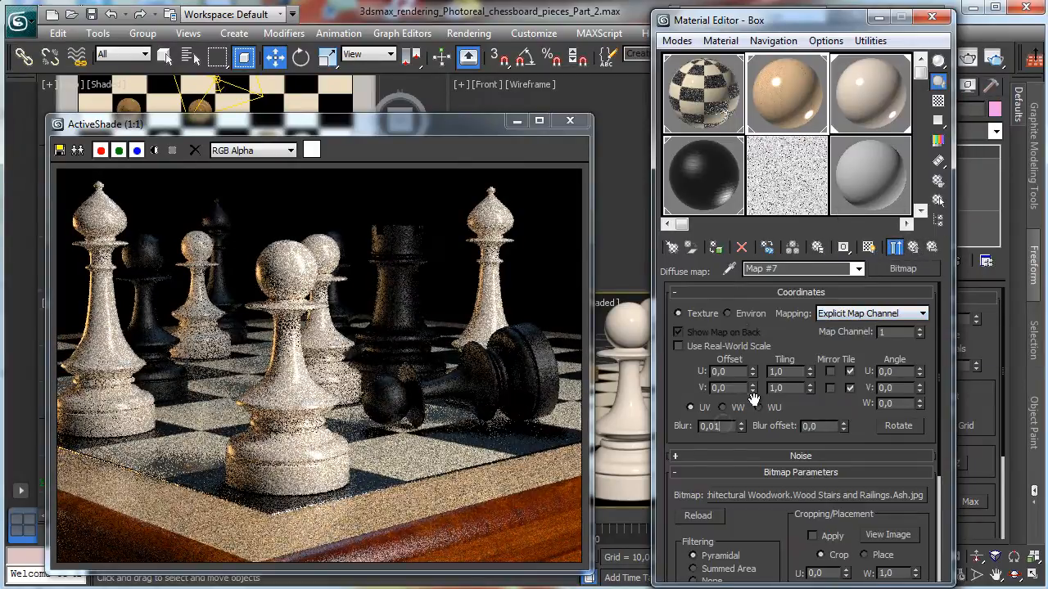
pyautogui.press('BackSpace')
pyautogui.press('BackSpace')
pyautogui.write('15')
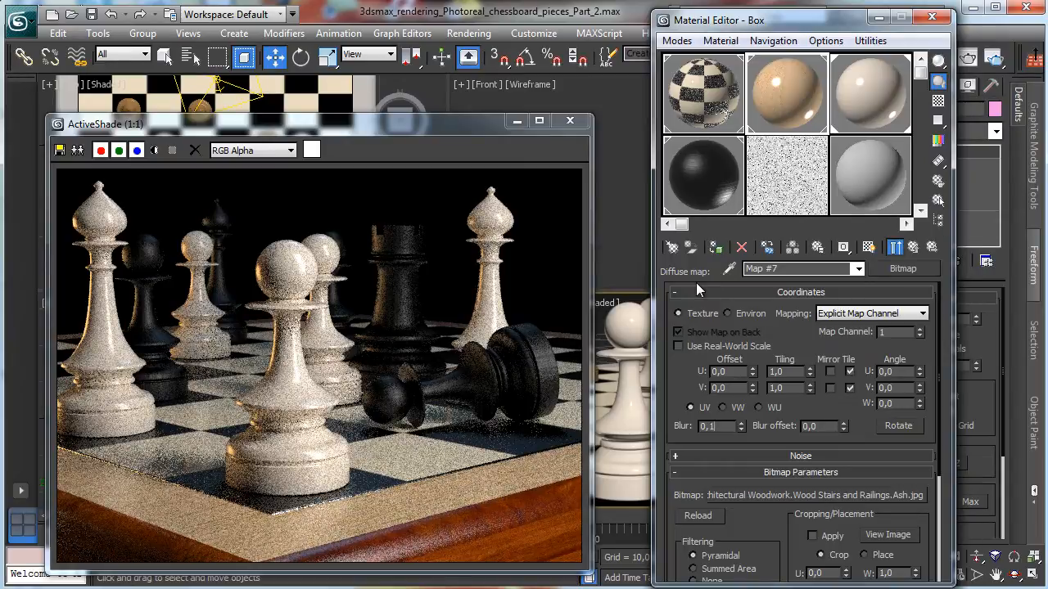
pyautogui.press('Return')
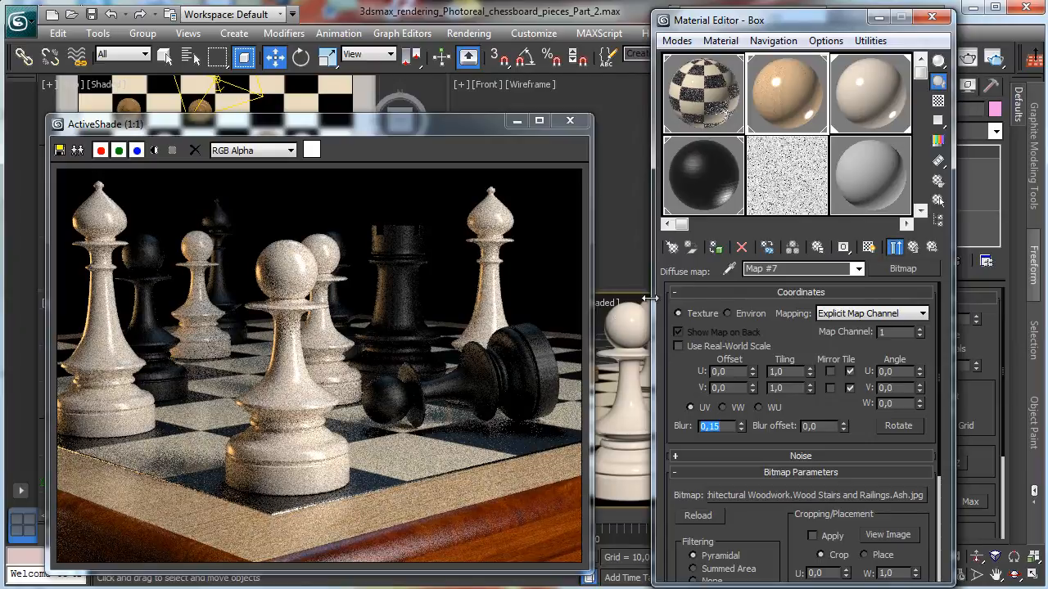
# Copy the White pieces material onto the grey sample slot below it and make the original White pieces material active again.
pyautogui.click(866, 109)
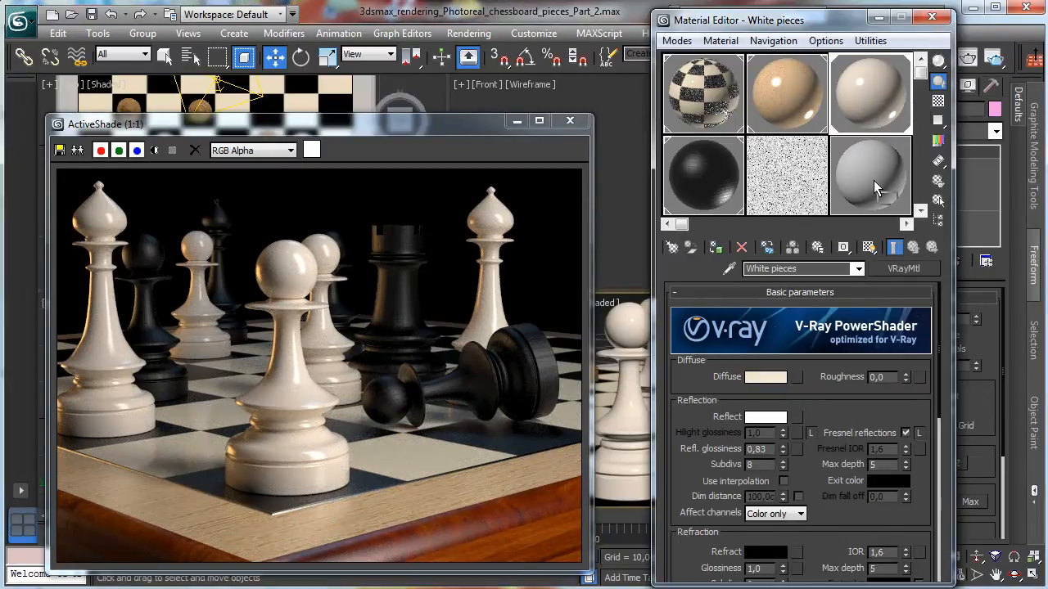
pyautogui.moveTo(873, 180); pyautogui.dragTo(874, 181)
pyautogui.click(877, 95)
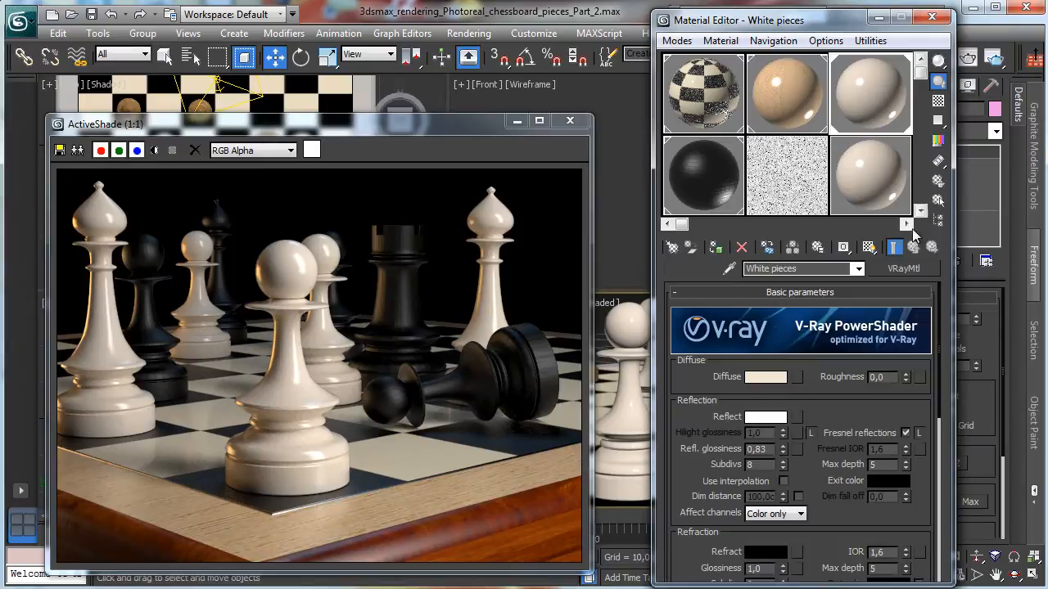
# Change the White pieces material's type to VRayFastSSS2 and apply its Marble (white) preset.
pyautogui.click(904, 268)
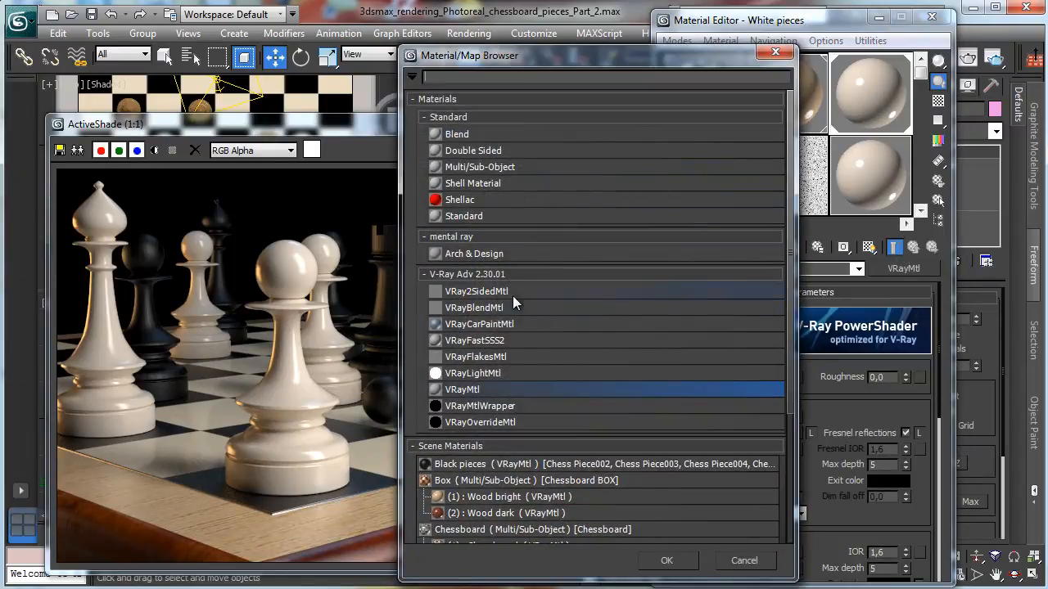
pyautogui.doubleClick(483, 342)
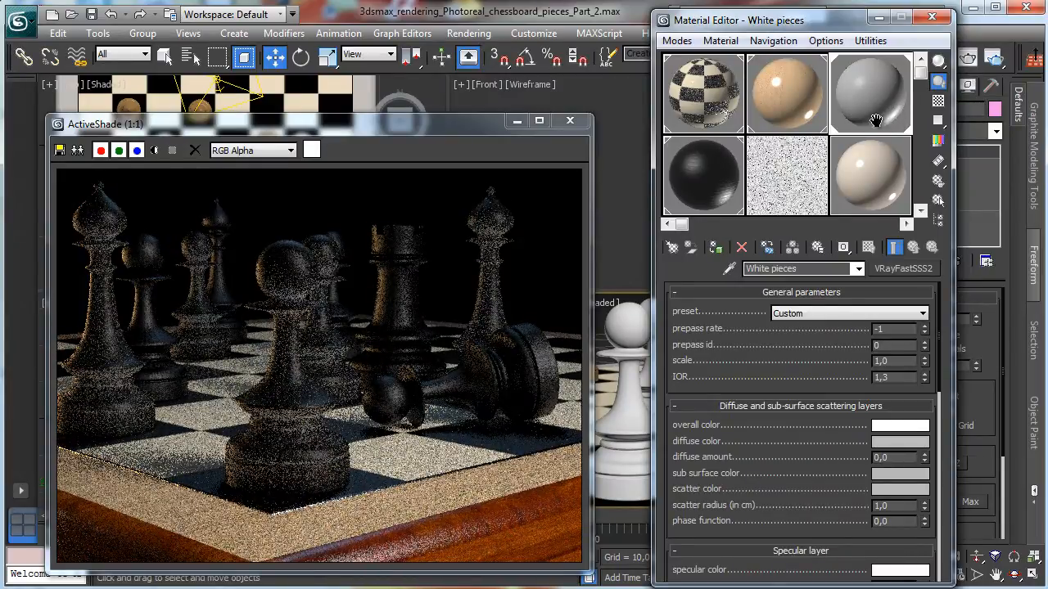
pyautogui.click(926, 313)
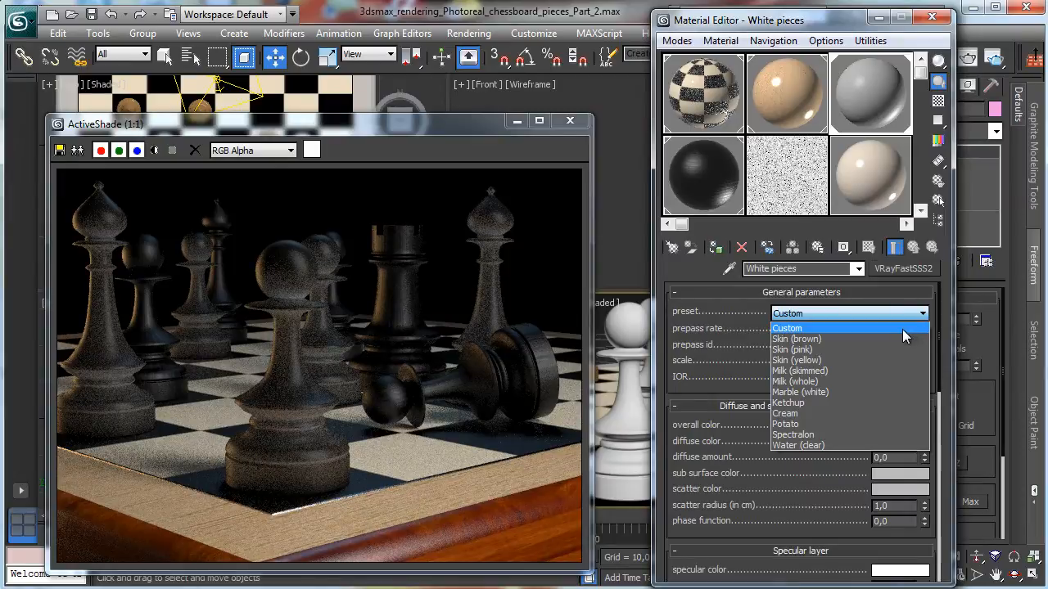
pyautogui.click(823, 390)
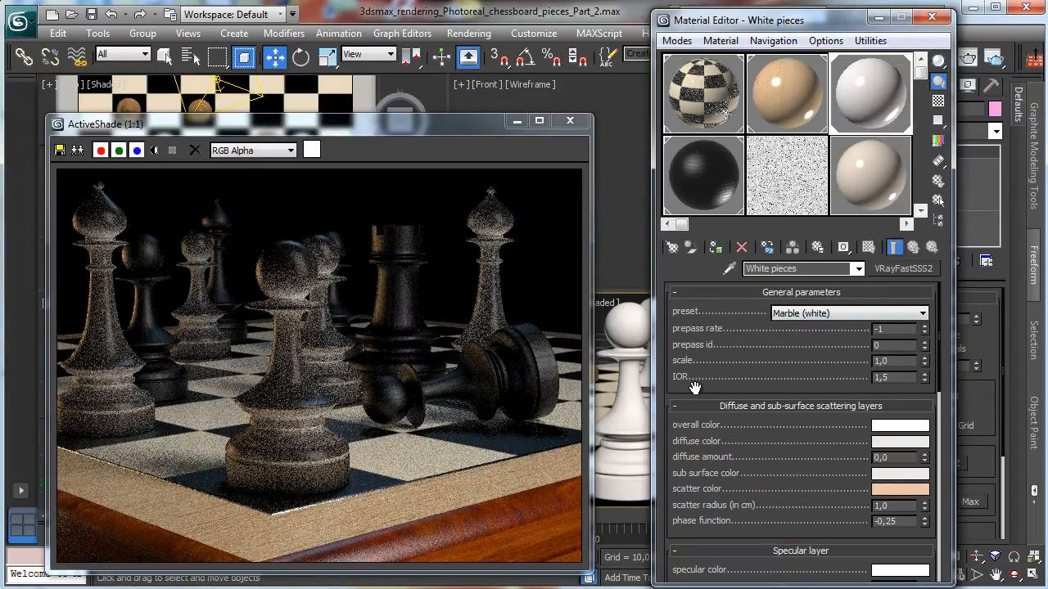
# Close the ActiveShade render and switch the render setup to production rendering.
pyautogui.click(569, 121)
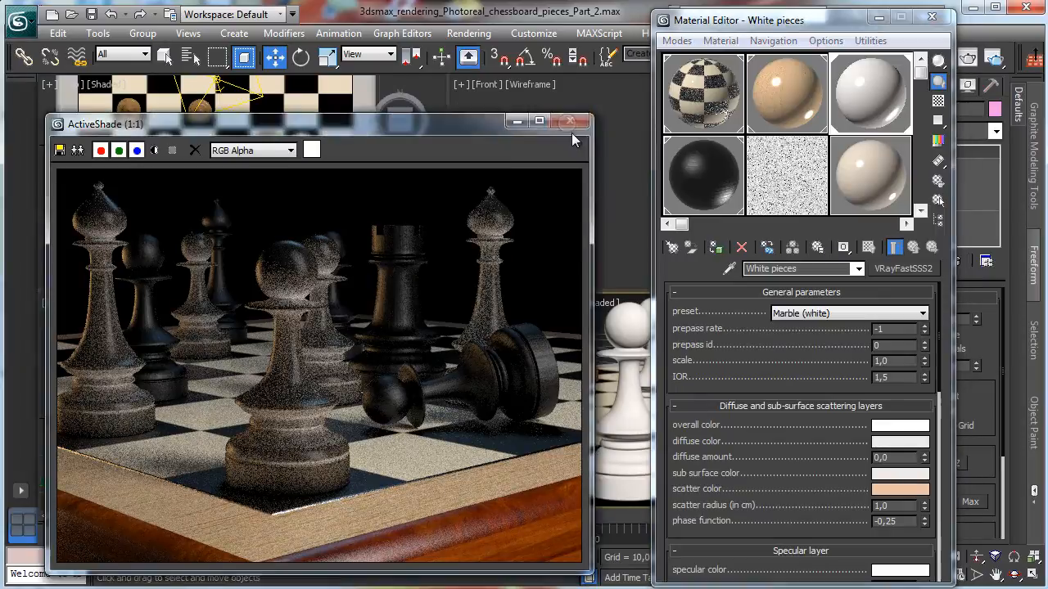
pyautogui.moveTo(872, 23); pyautogui.dragTo(291, 50)
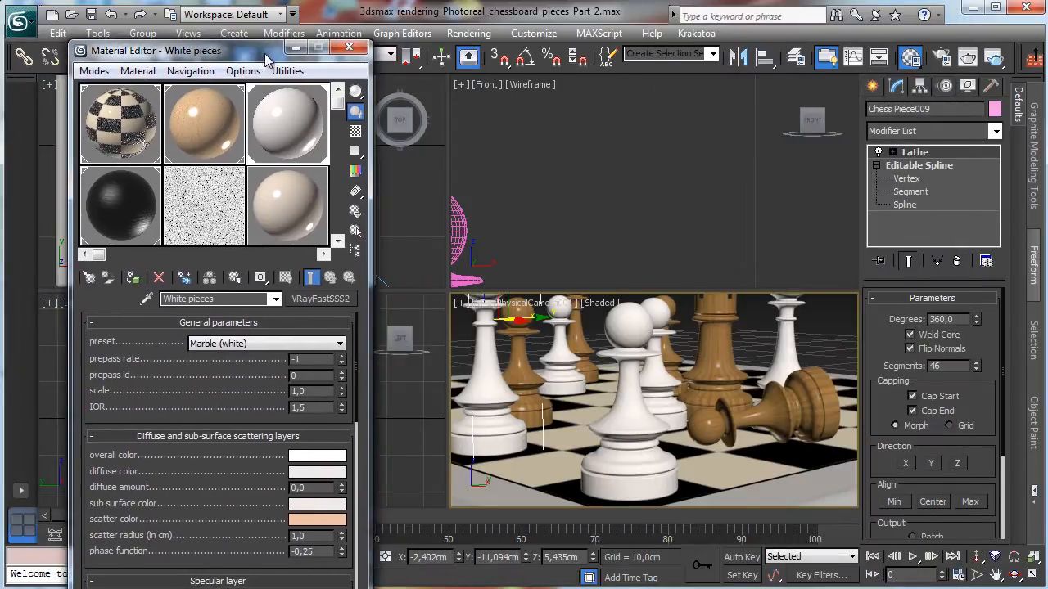
pyautogui.click(939, 61)
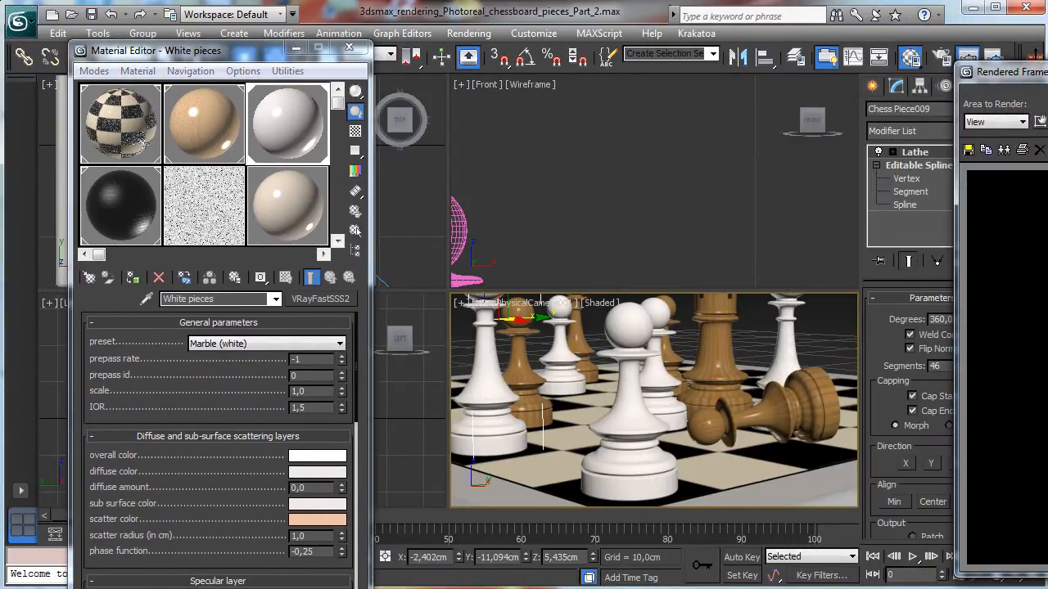
pyautogui.click(967, 58)
pyautogui.click(942, 58)
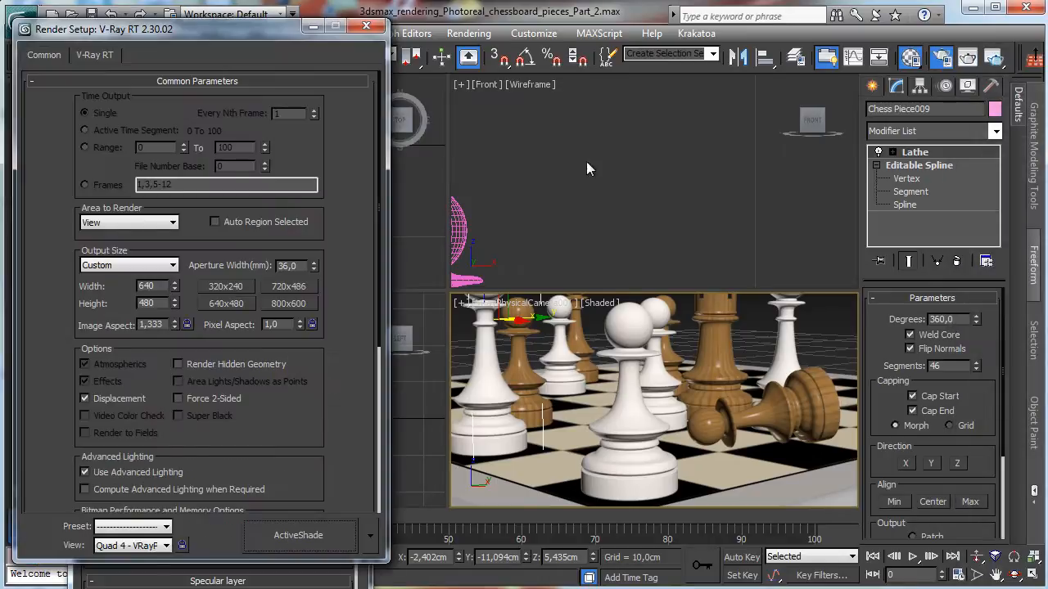
pyautogui.click(369, 535)
pyautogui.click(417, 566)
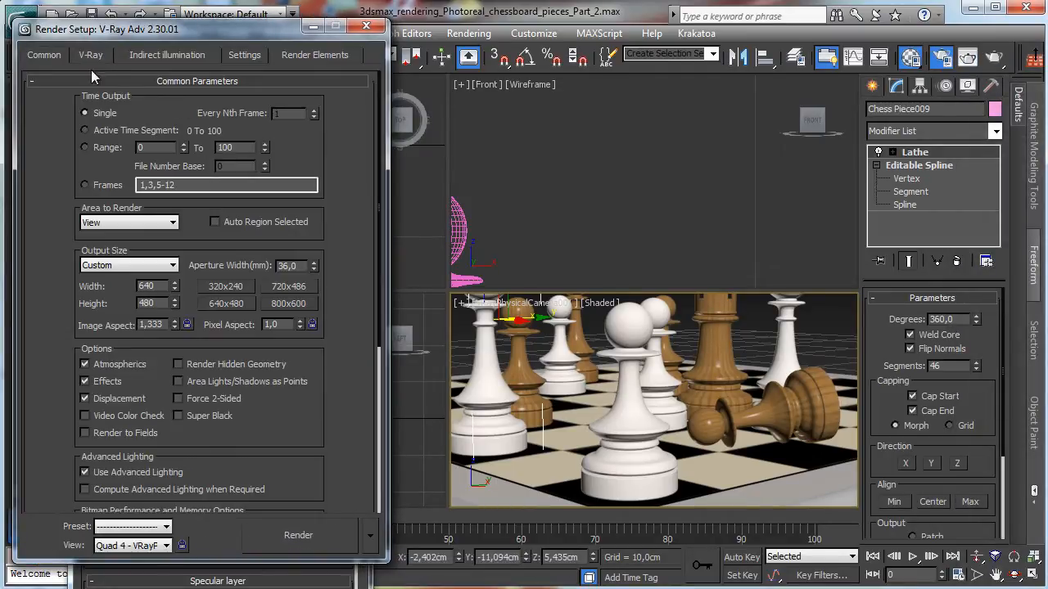
# Set the render output size to 900 × 400 with the image aspect locked and show safe frames in the camera view.
pyautogui.doubleClick(159, 286)
pyautogui.write('900')
pyautogui.press('Tab')
pyautogui.write('400')
pyautogui.press('Return')
pyautogui.click(501, 304)
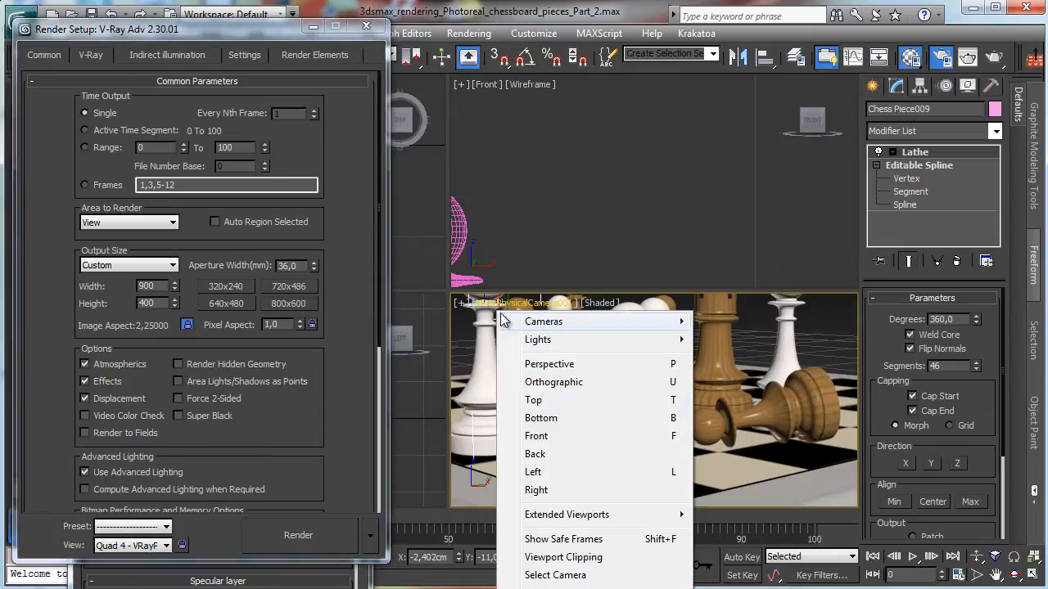
pyautogui.click(562, 538)
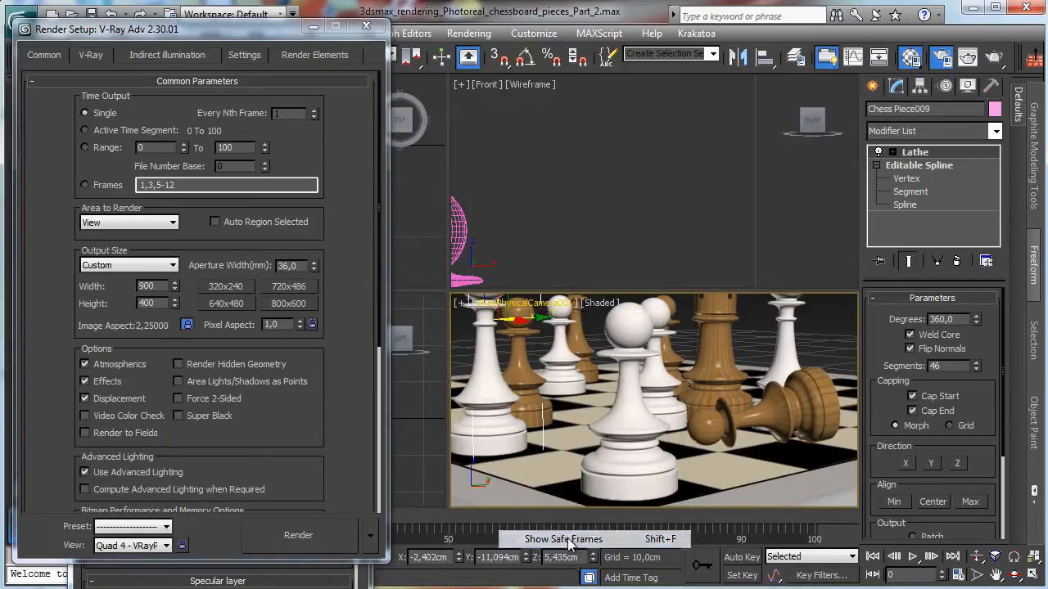
# Dolly, orbit and pan VRayPhysicalCamera001 to reframe the chess pieces within the wide safe frame.
pyautogui.click(976, 556)
pyautogui.moveTo(597, 405); pyautogui.dragTo(607, 417)
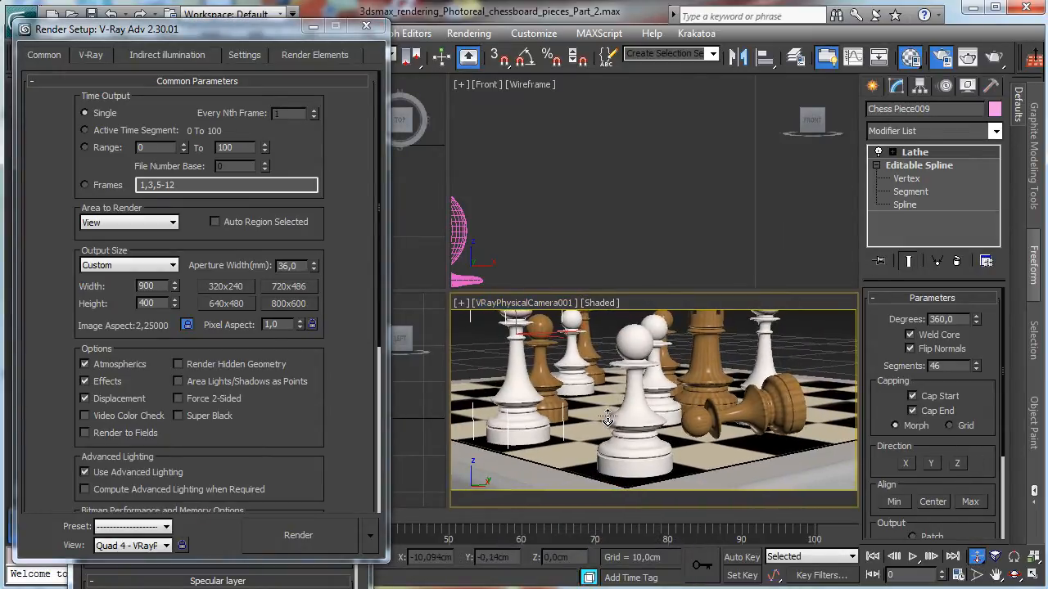
pyautogui.click(1013, 575)
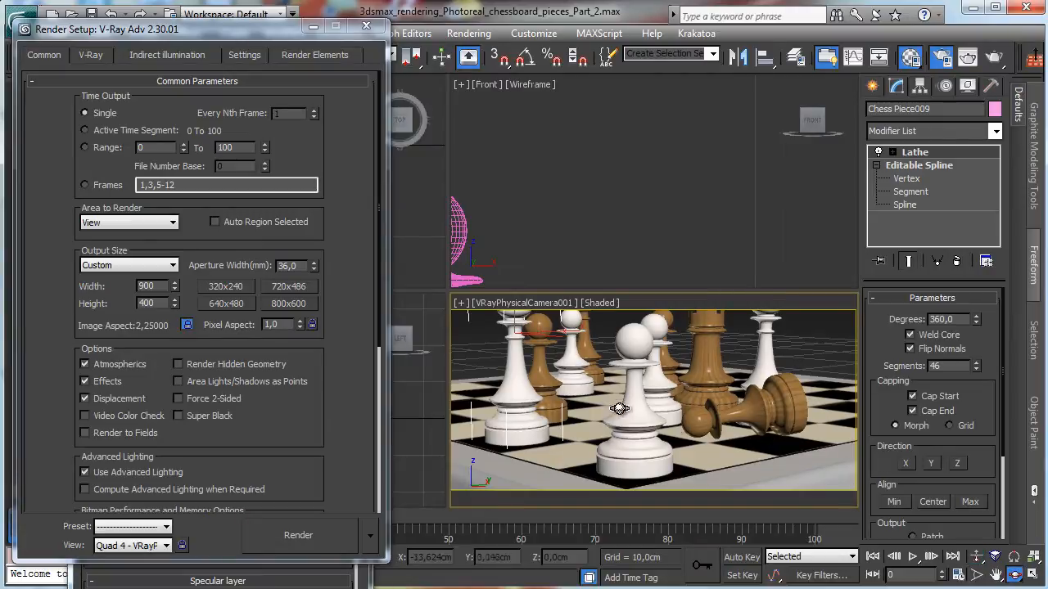
pyautogui.moveTo(648, 415)
pyautogui.mouseDown()
pyautogui.moveTo(636, 419)
pyautogui.moveTo(647, 427)
pyautogui.mouseUp()
pyautogui.click(997, 576)
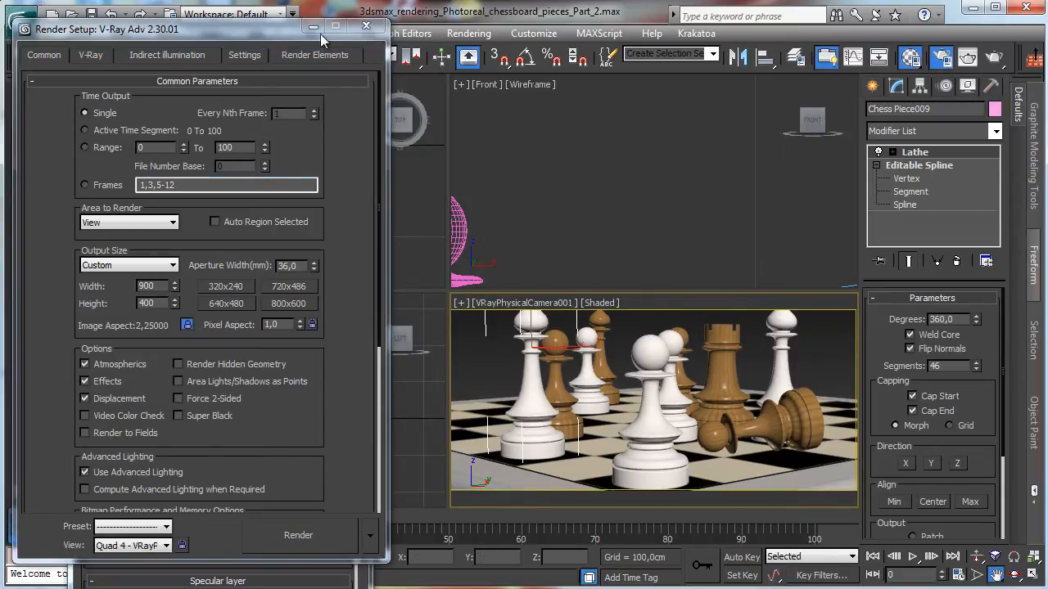
# Select VRayPhysicalCamera001 from its view and raise its focus distance to about 28,2.
pyautogui.moveTo(294, 31); pyautogui.dragTo(281, 109)
pyautogui.click(506, 303)
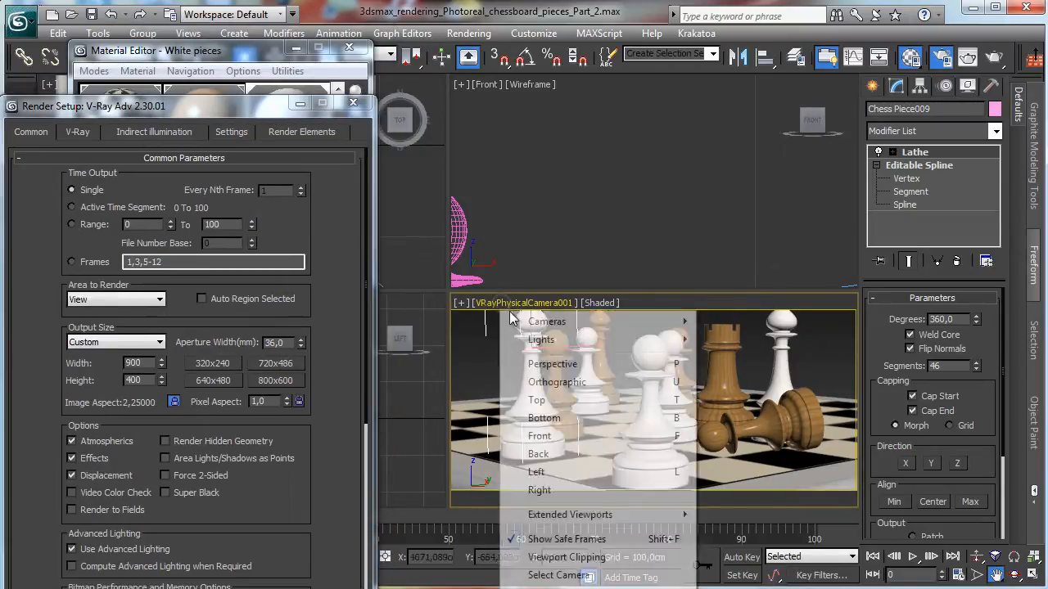
pyautogui.click(559, 575)
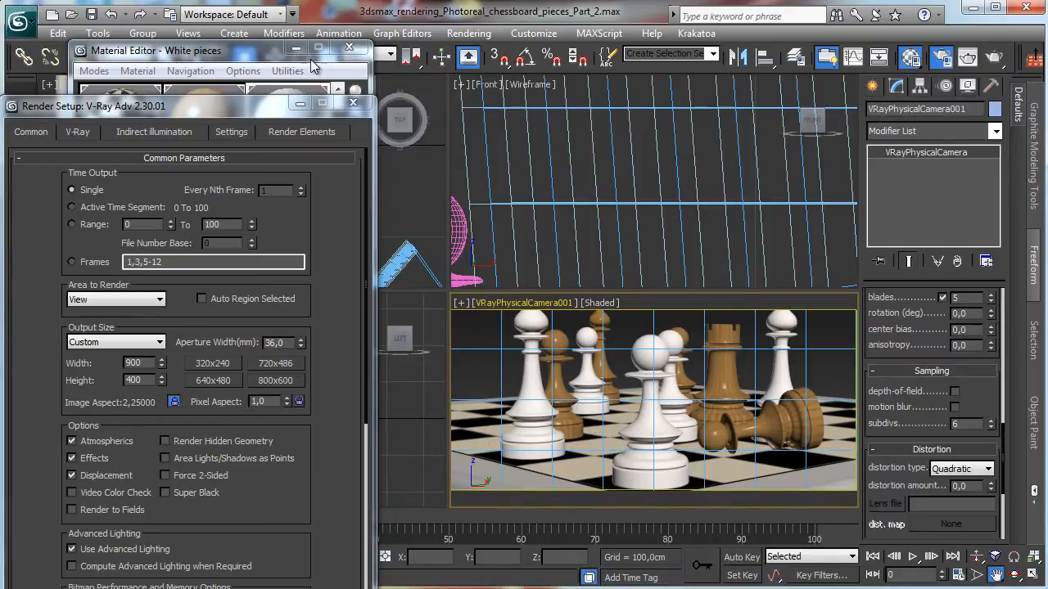
pyautogui.click(349, 48)
pyautogui.moveTo(231, 106); pyautogui.dragTo(262, 438)
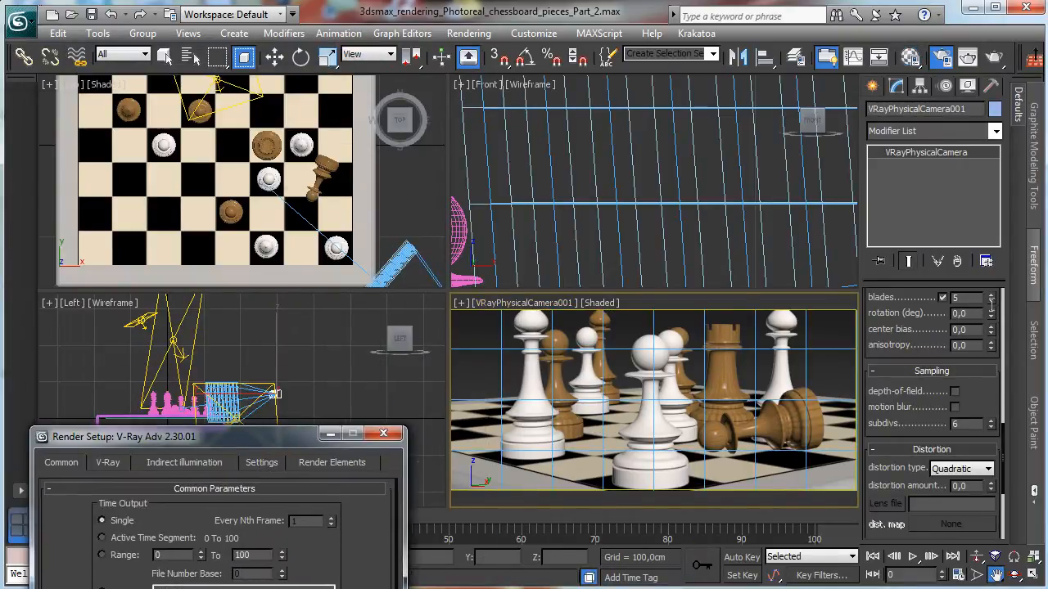
pyautogui.scroll(10, 984, 358)
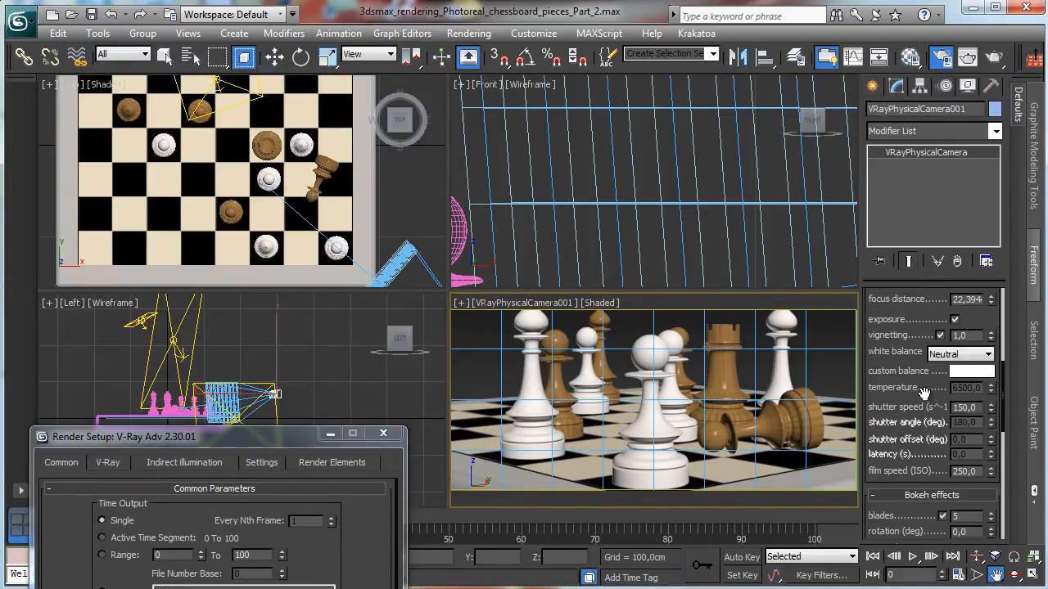
pyautogui.scroll(1, 926, 446)
pyautogui.moveTo(991, 360); pyautogui.dragTo(988, 336)
pyautogui.press('w')
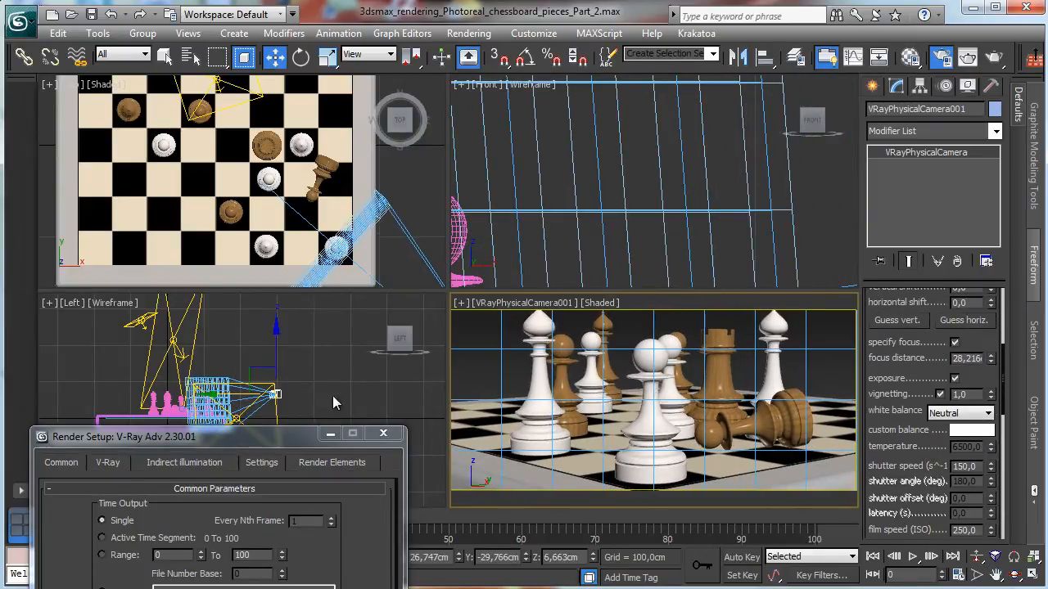
# Reduce the output size to 600 × 267 and render the camera view in production mode.
pyautogui.moveTo(273, 440); pyautogui.dragTo(229, 76)
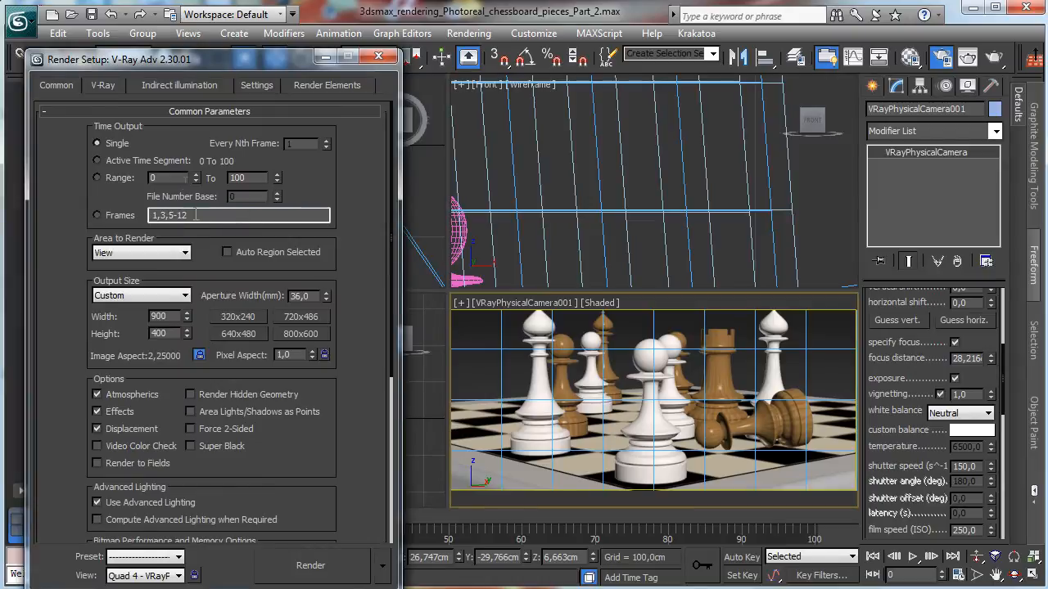
pyautogui.doubleClick(170, 316)
pyautogui.click(283, 563)
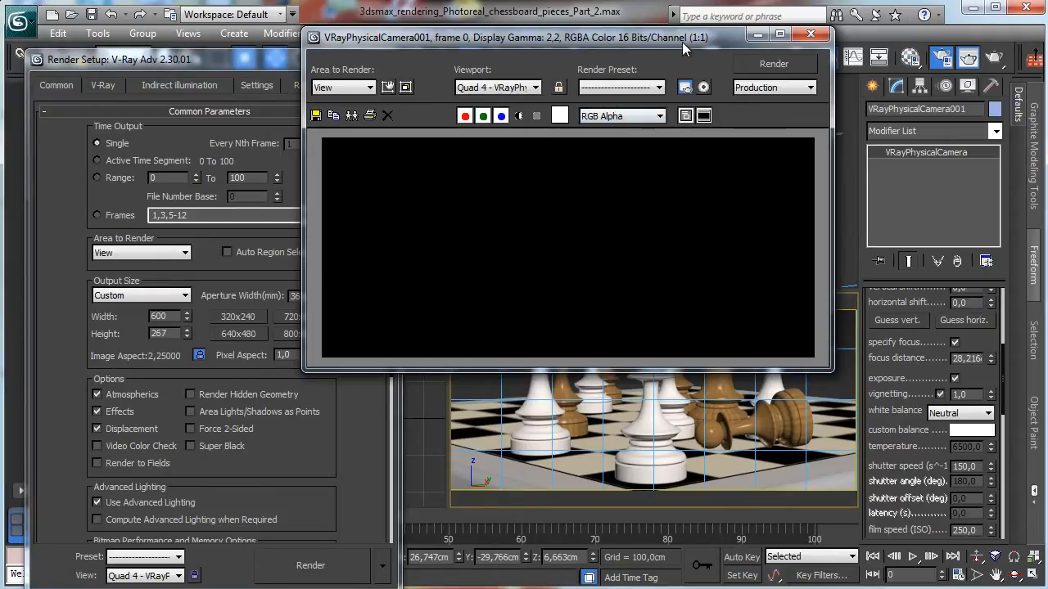
pyautogui.moveTo(657, 41); pyautogui.dragTo(812, 73)
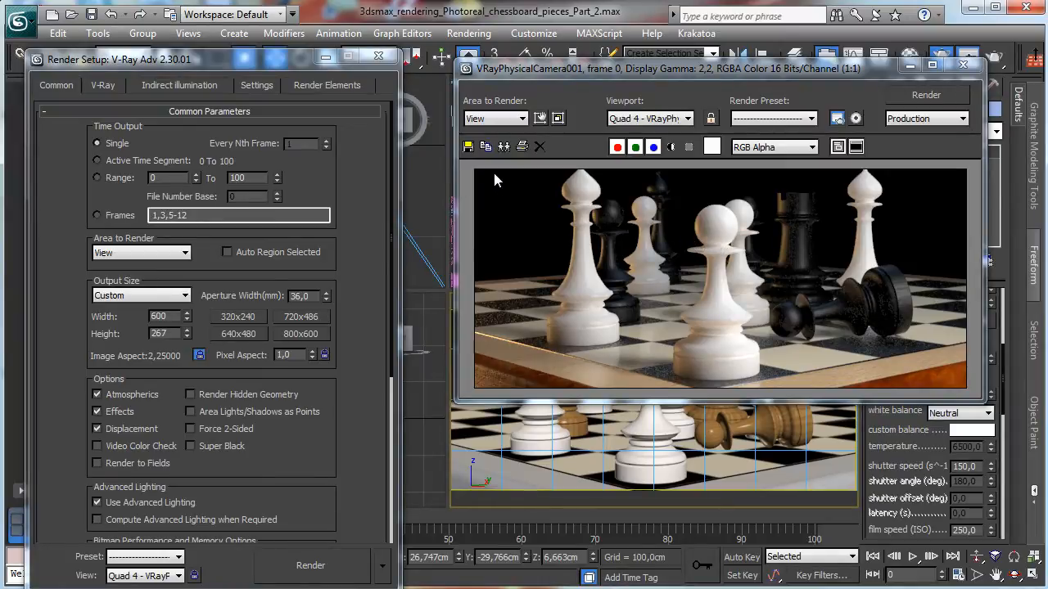
# Turn on reflective GI caustics in V-Ray's indirect illumination settings.
pyautogui.click(103, 85)
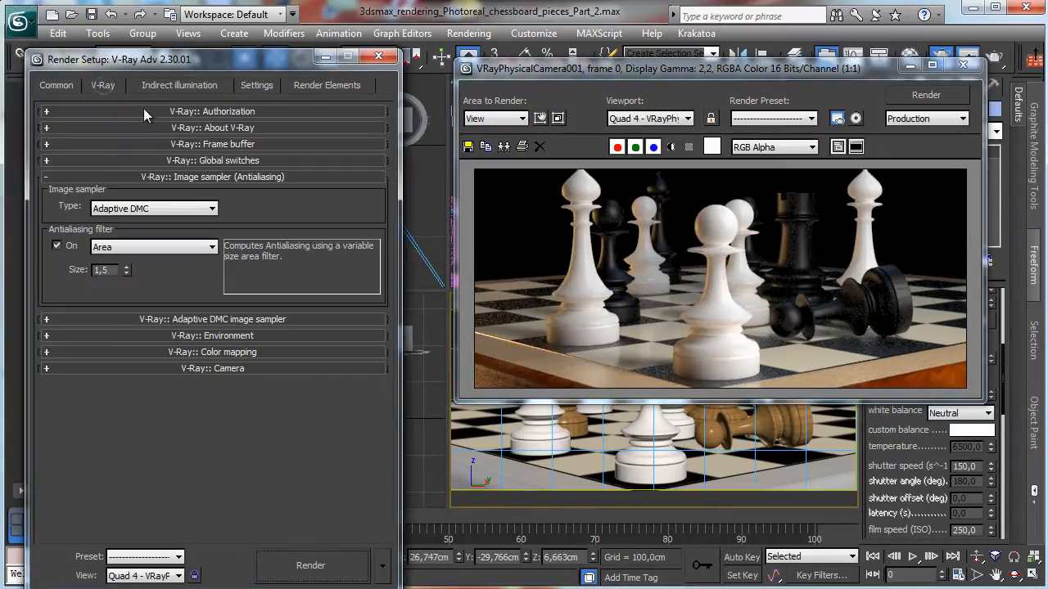
pyautogui.click(180, 86)
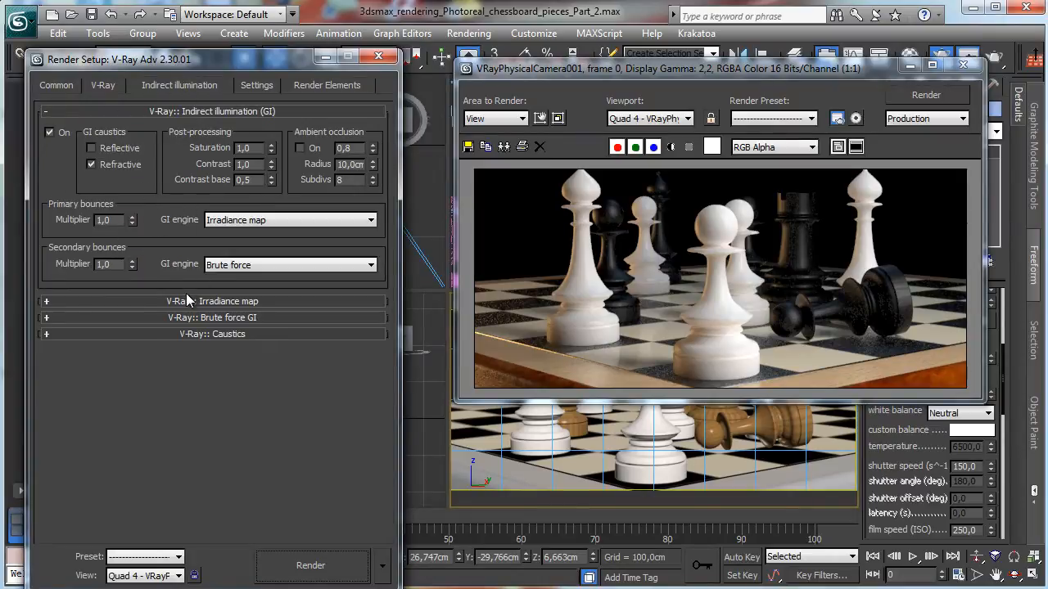
pyautogui.click(117, 149)
# Set the irradiance map preset to Low and turn on showing its calculation phase.
pyautogui.click(174, 302)
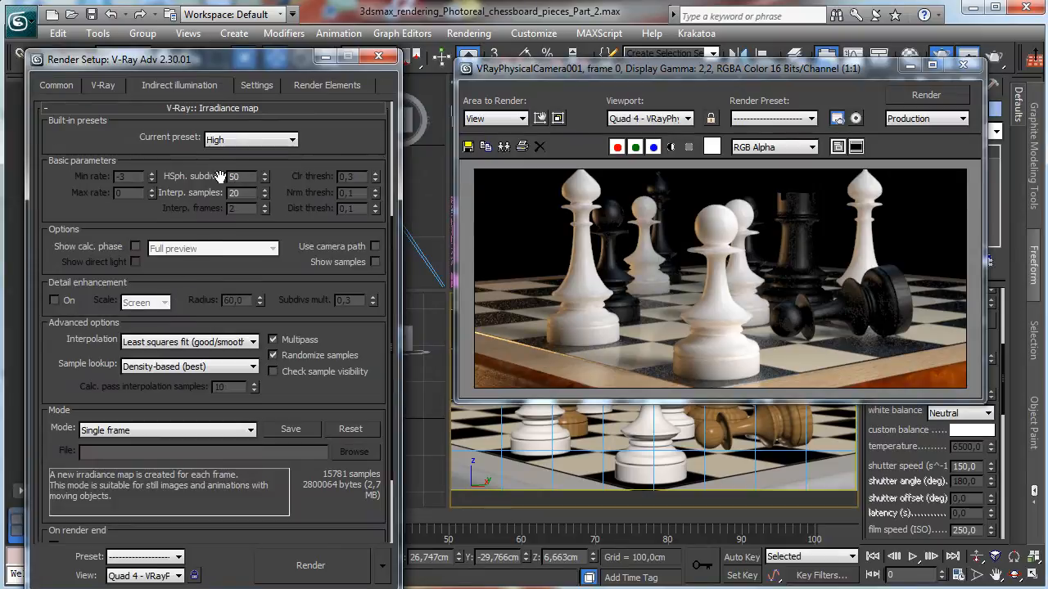
pyautogui.click(235, 146)
pyautogui.click(233, 173)
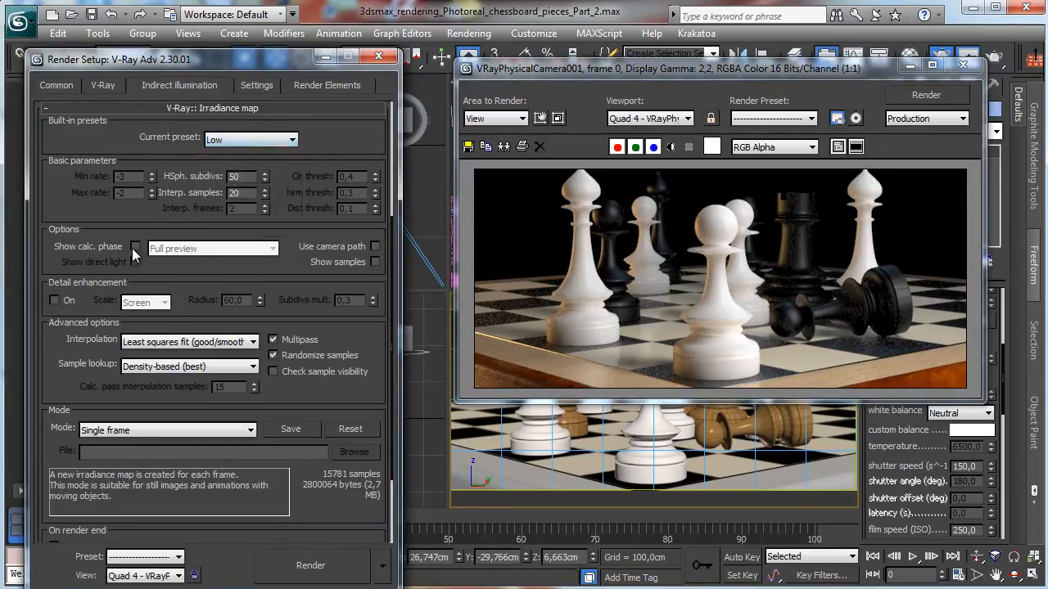
pyautogui.click(135, 246)
pyautogui.scroll(-5, 192, 437)
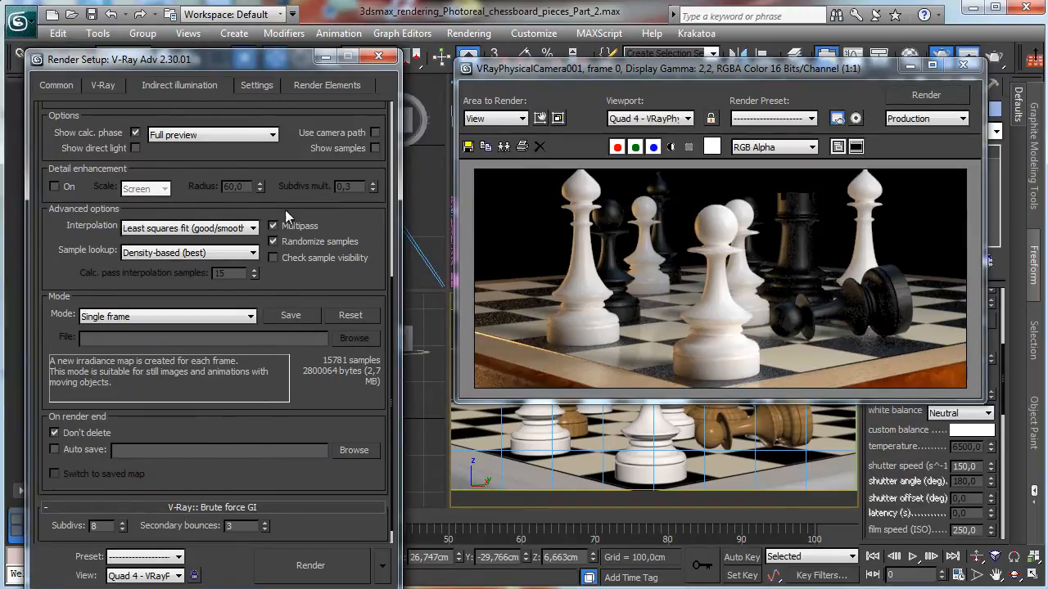
pyautogui.scroll(5, 296, 219)
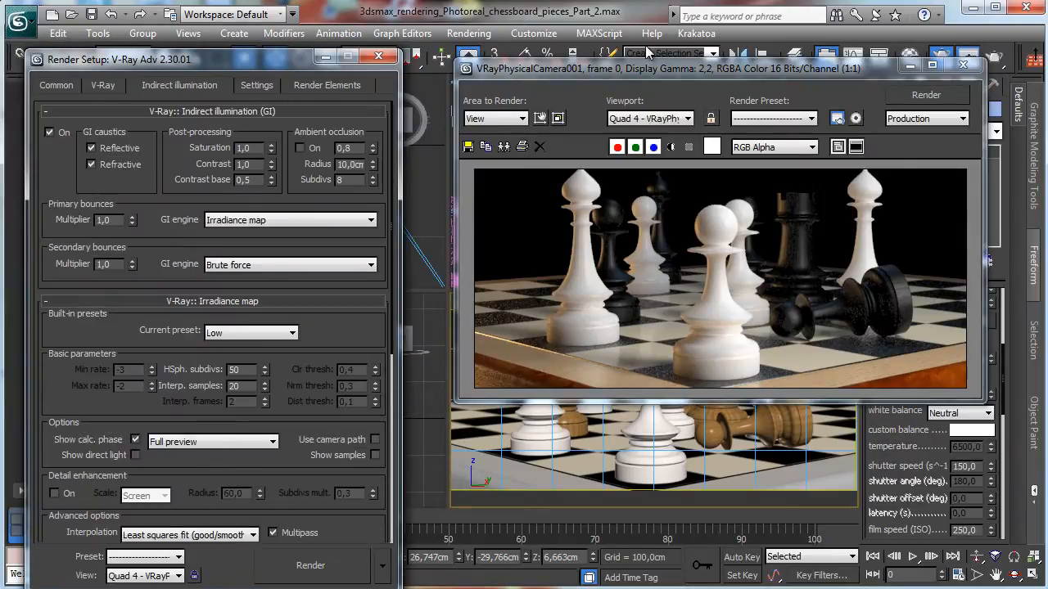
pyautogui.click(378, 56)
# Reopen the Material Editor and arrange it beside the rendered frame.
pyautogui.moveTo(839, 69); pyautogui.dragTo(408, 85)
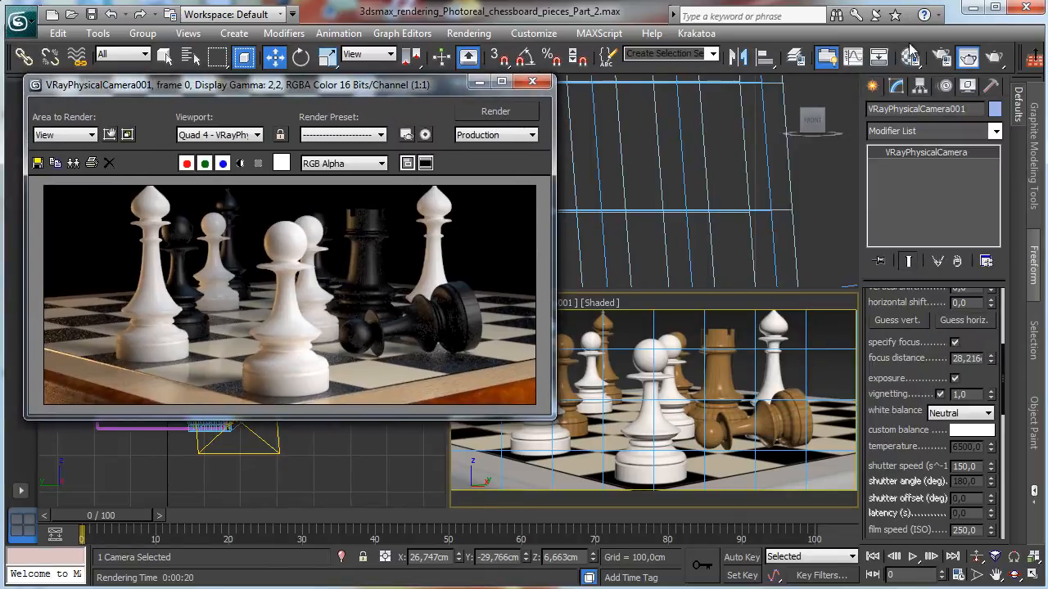
pyautogui.click(910, 55)
pyautogui.hotkey('alt', 'o')
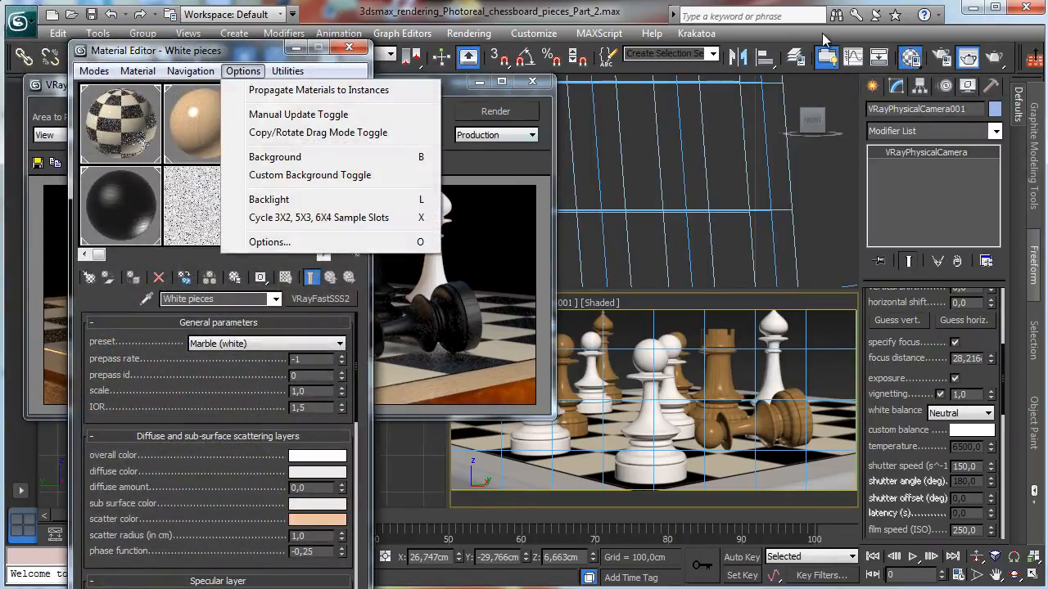
pyautogui.press('Escape')
pyautogui.moveTo(270, 50); pyautogui.dragTo(827, 9)
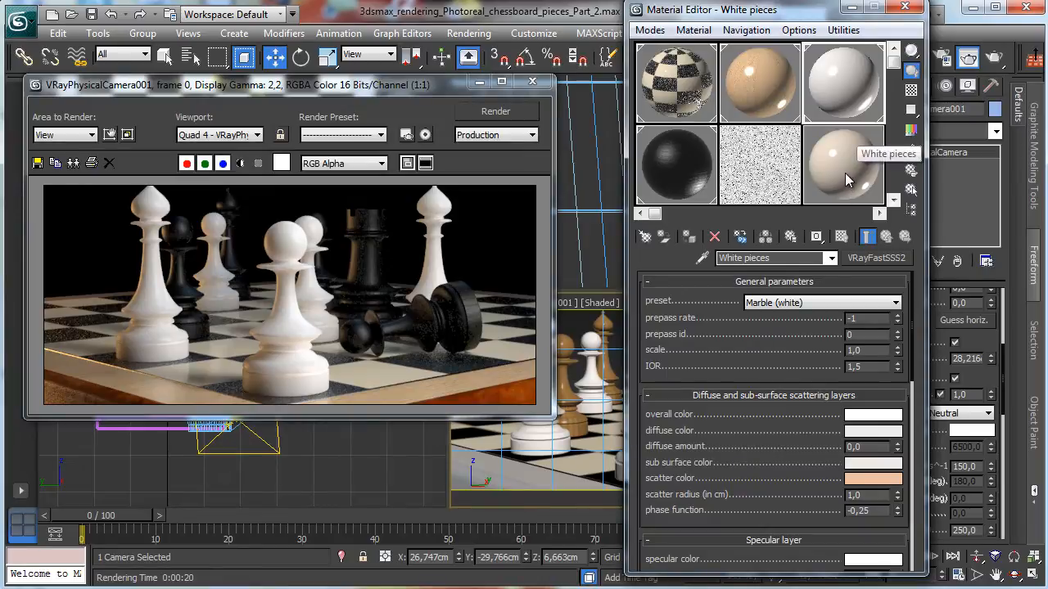
# Copy the diffuse color of the VRayMtl White pieces copy into the overall color of the VRayFastSSS2 White pieces material.
pyautogui.click(847, 180)
pyautogui.rightClick(740, 369)
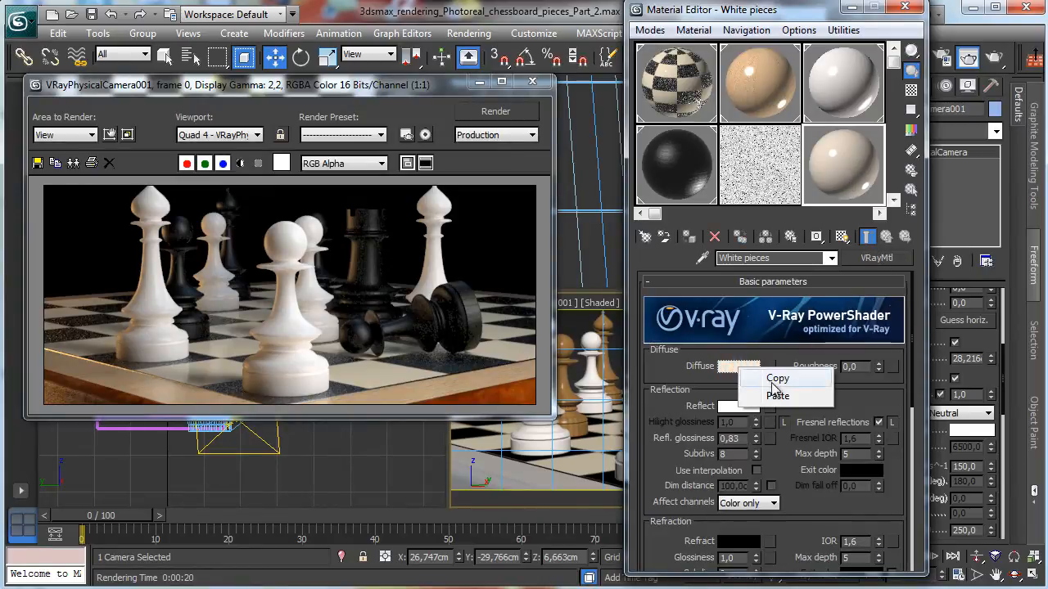
pyautogui.click(774, 381)
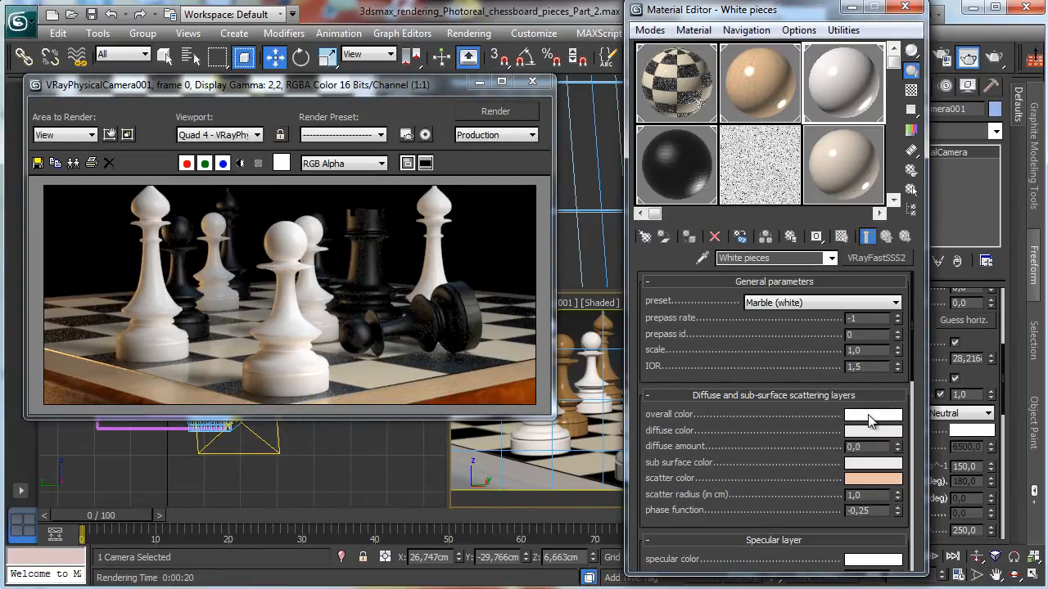
pyautogui.rightClick(870, 417)
pyautogui.click(914, 443)
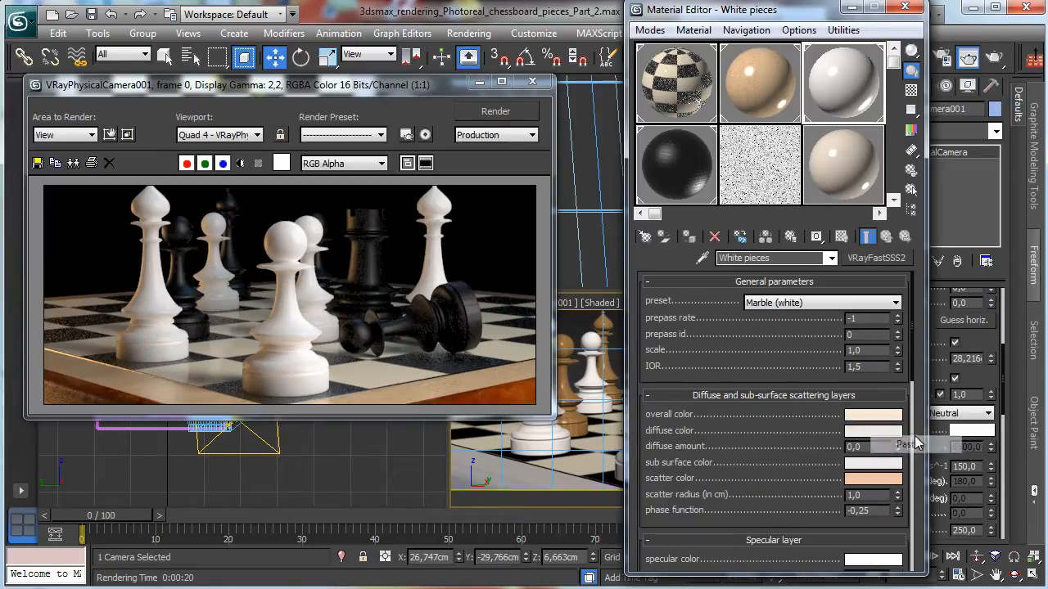
# Restrict the render area to a region covering the left and front white pieces and render it.
pyautogui.click(110, 135)
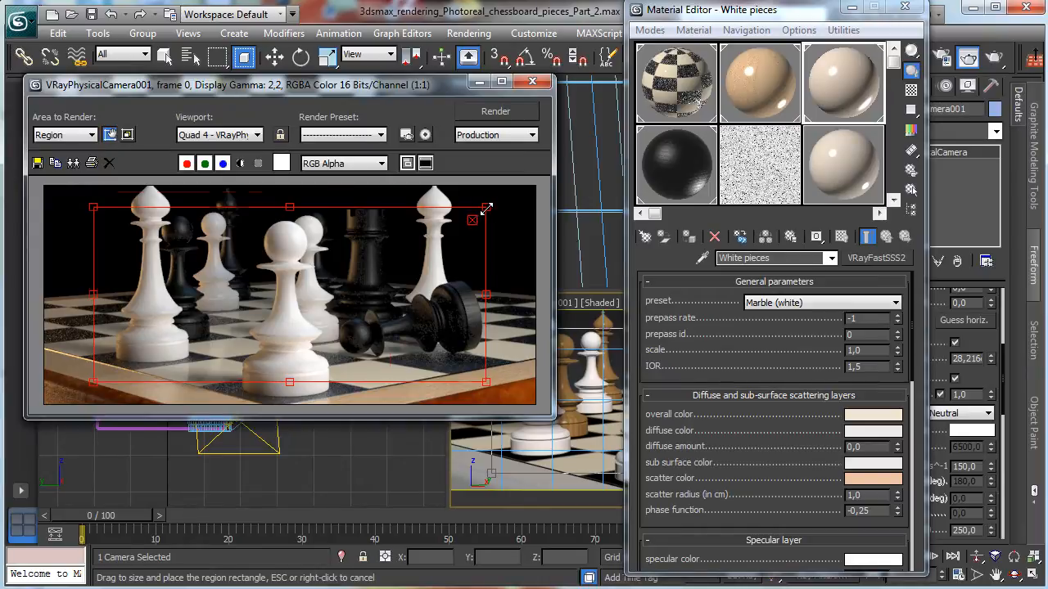
pyautogui.moveTo(487, 210); pyautogui.dragTo(251, 188)
pyautogui.moveTo(193, 249); pyautogui.dragTo(243, 268)
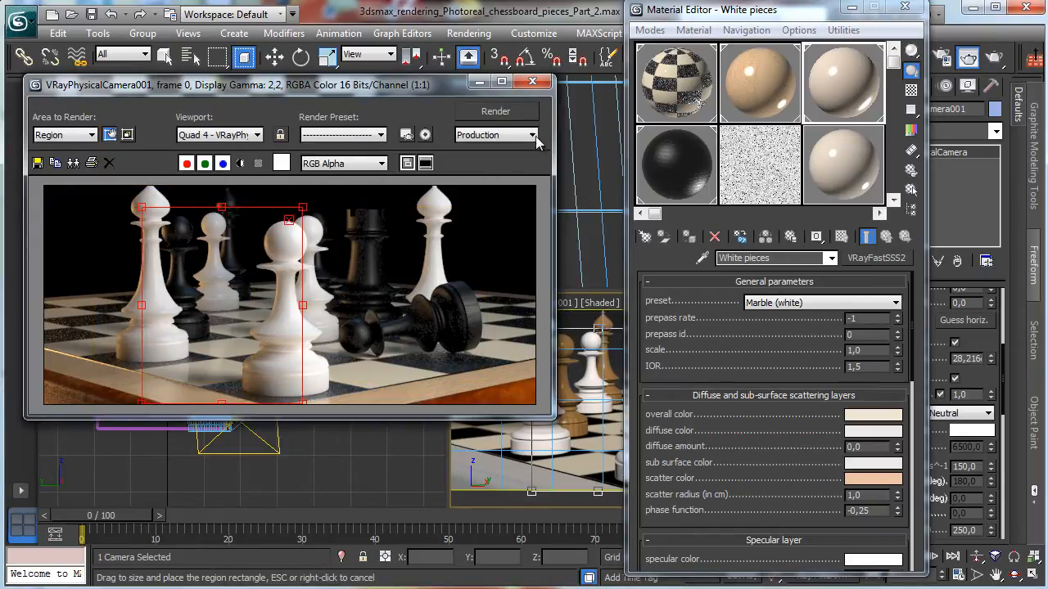
pyautogui.click(496, 111)
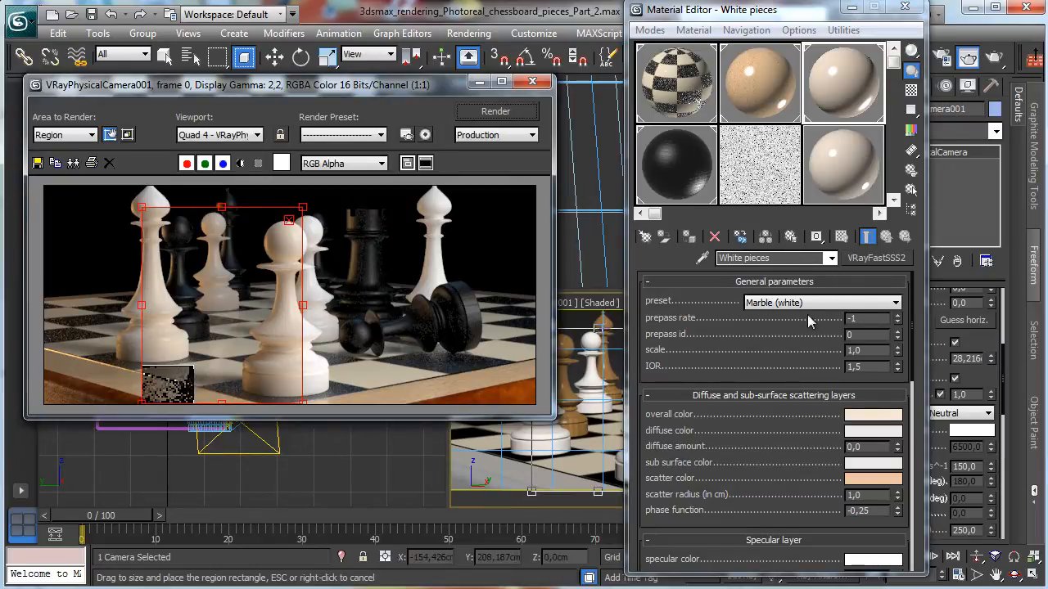
# Lighten the White pieces material's overall color, set its scatter radius to 0,3 cm and test-render the region.
pyautogui.click(887, 415)
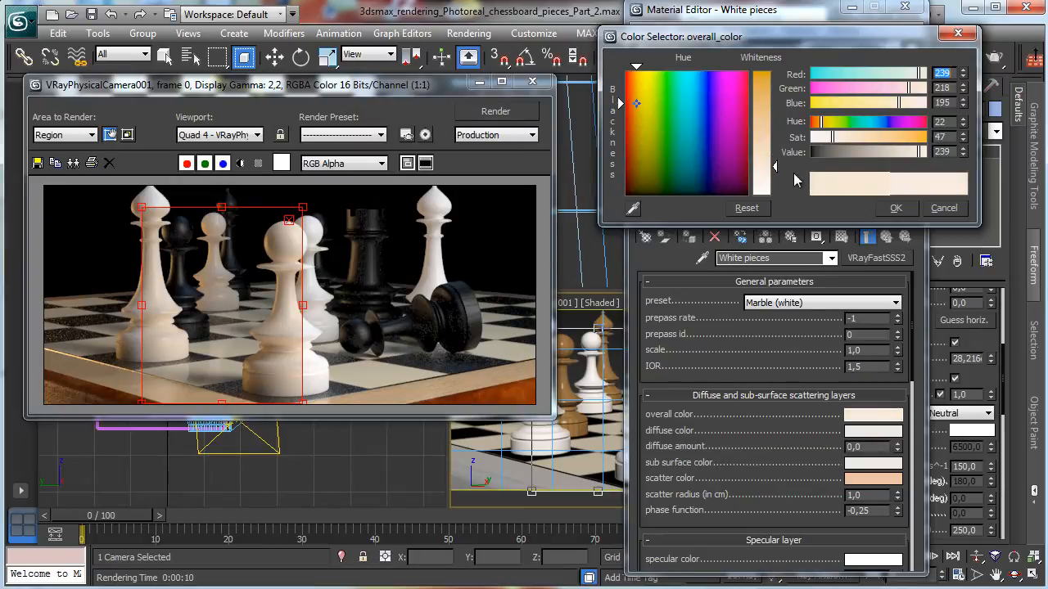
pyautogui.click(895, 208)
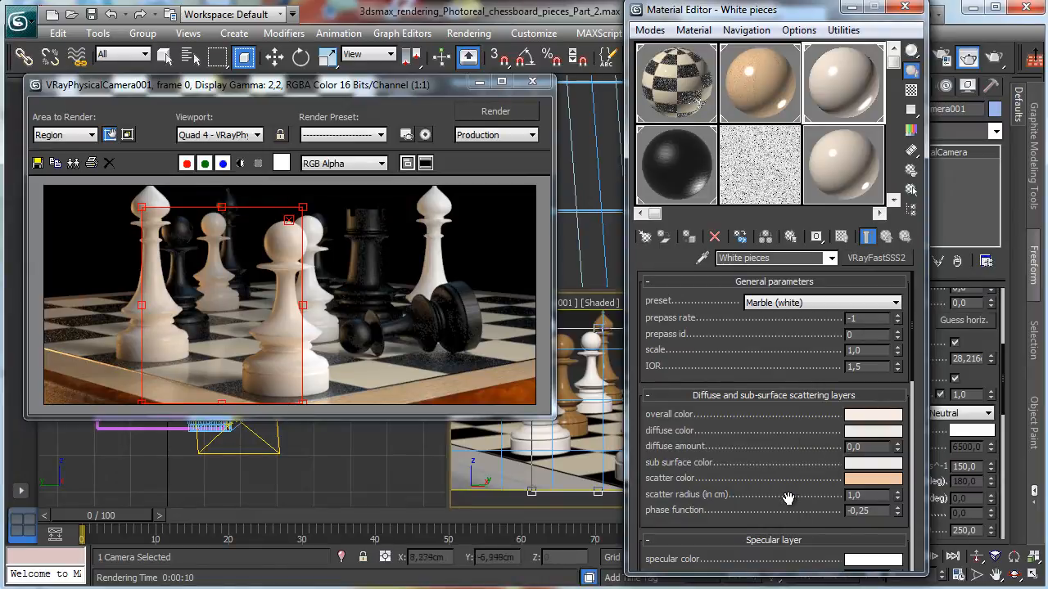
pyautogui.doubleClick(866, 495)
pyautogui.write('0,3')
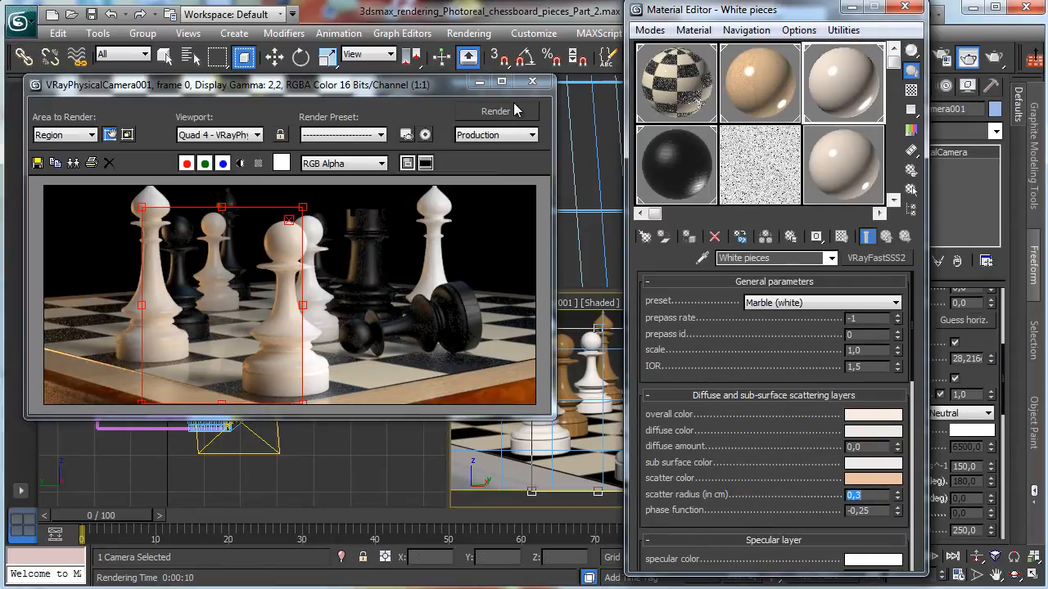
pyautogui.click(509, 112)
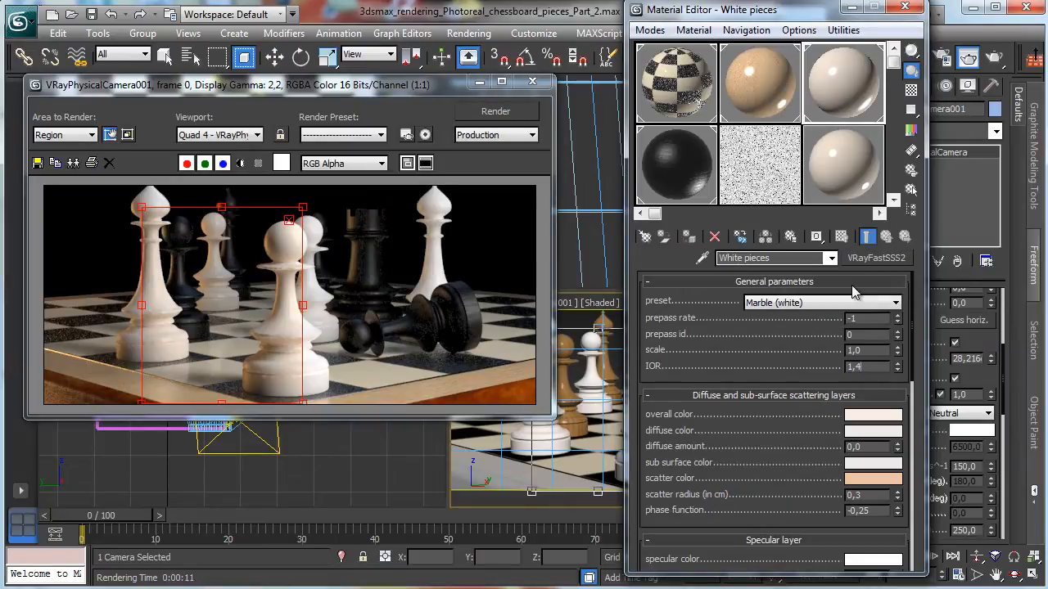
# Set the White pieces material's IOR to 1,4 and its scatter color to RGB 217, 185, 138, test-rendering the region.
pyautogui.click(524, 110)
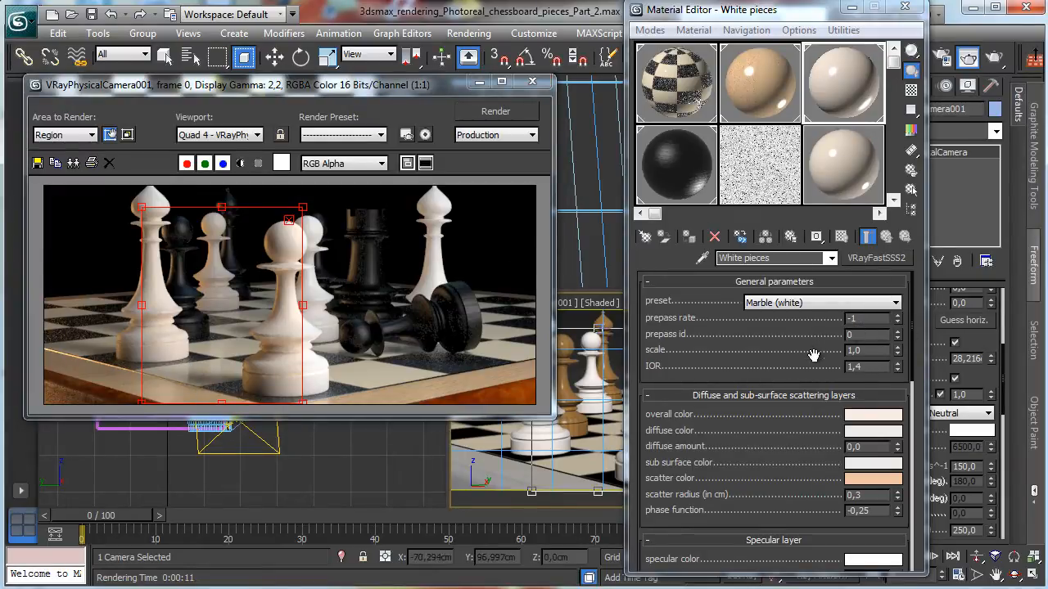
pyautogui.scroll(-2, 744, 369)
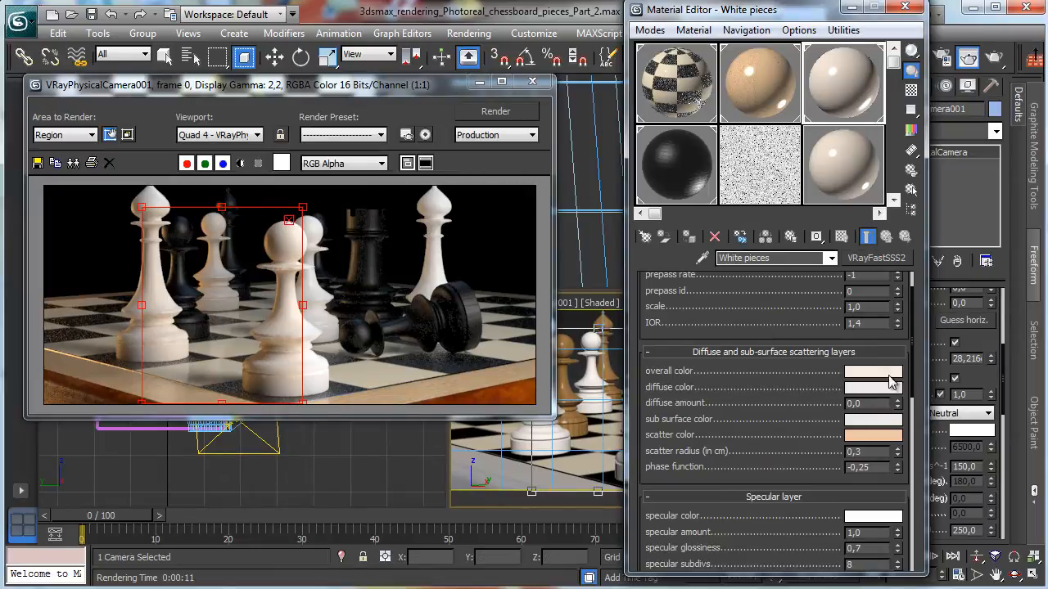
pyautogui.click(882, 435)
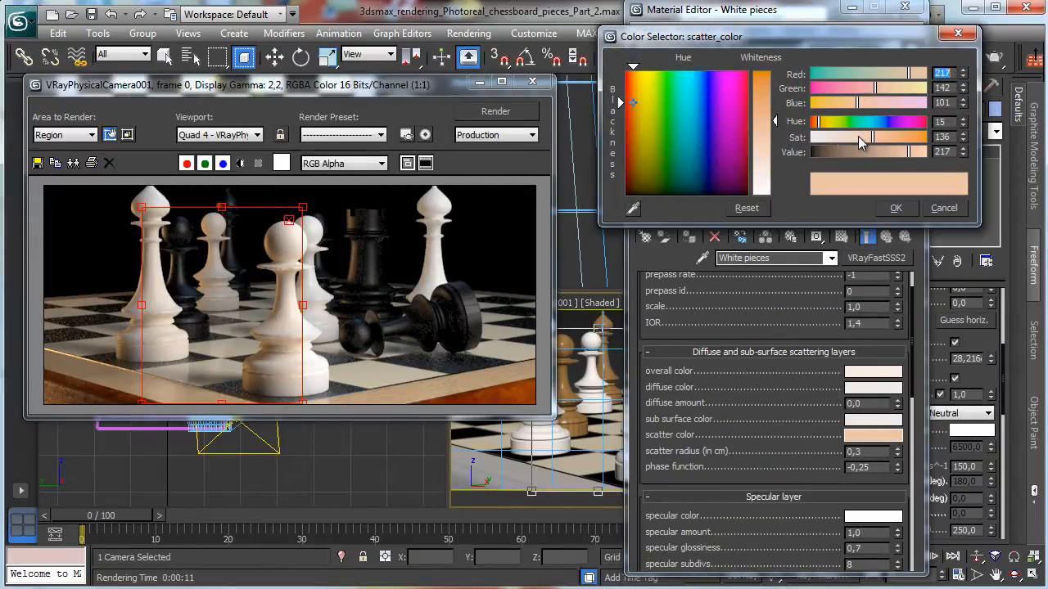
pyautogui.moveTo(866, 140); pyautogui.dragTo(853, 139)
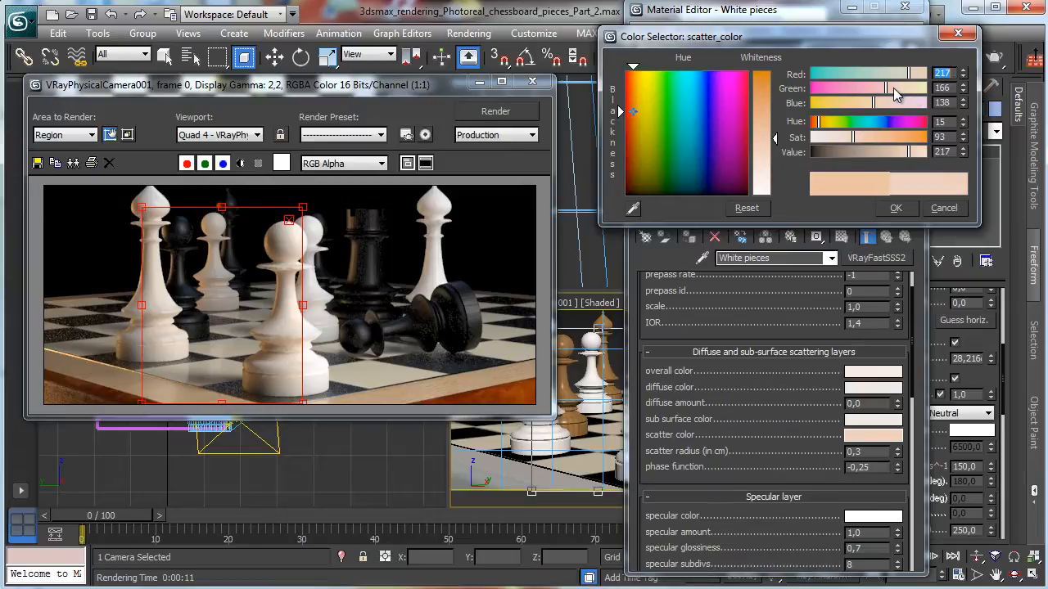
pyautogui.click(892, 88)
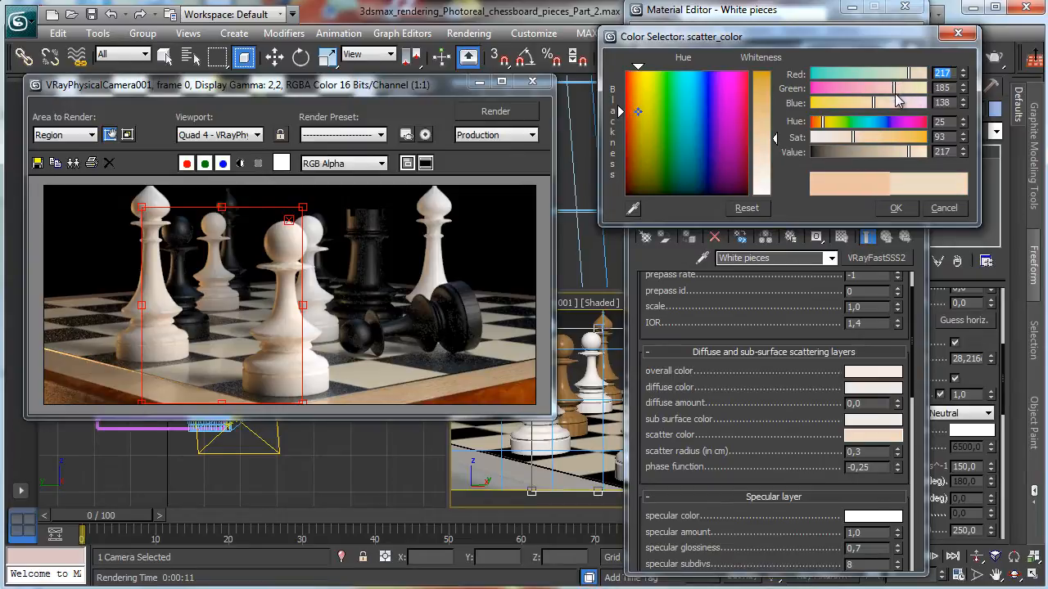
pyautogui.click(897, 210)
pyautogui.click(495, 112)
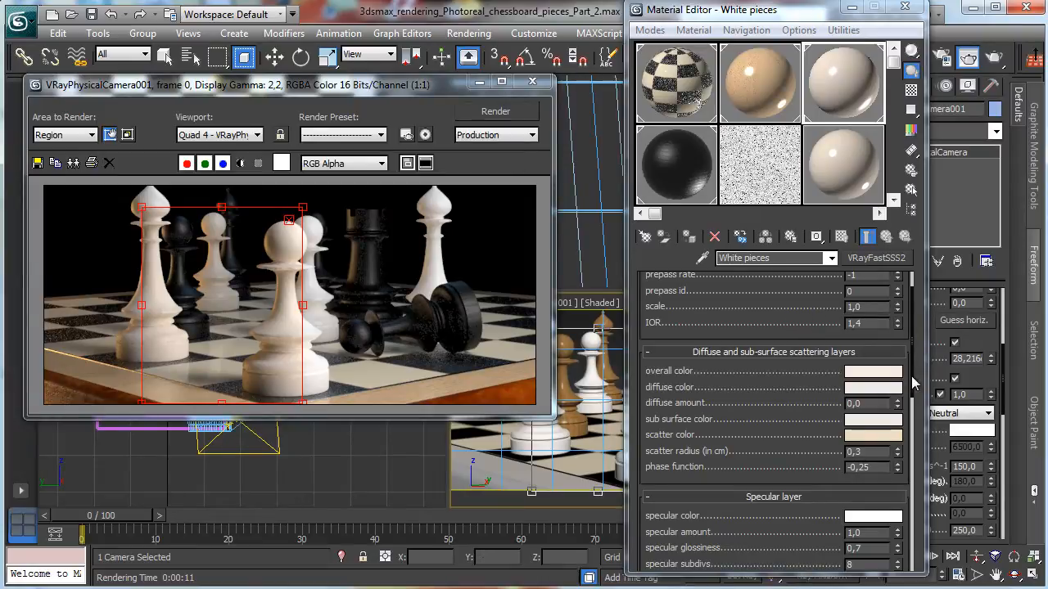
# Turn on scatter GI and trace reflections for the White pieces material and test-render the region.
pyautogui.scroll(-5, 760, 473)
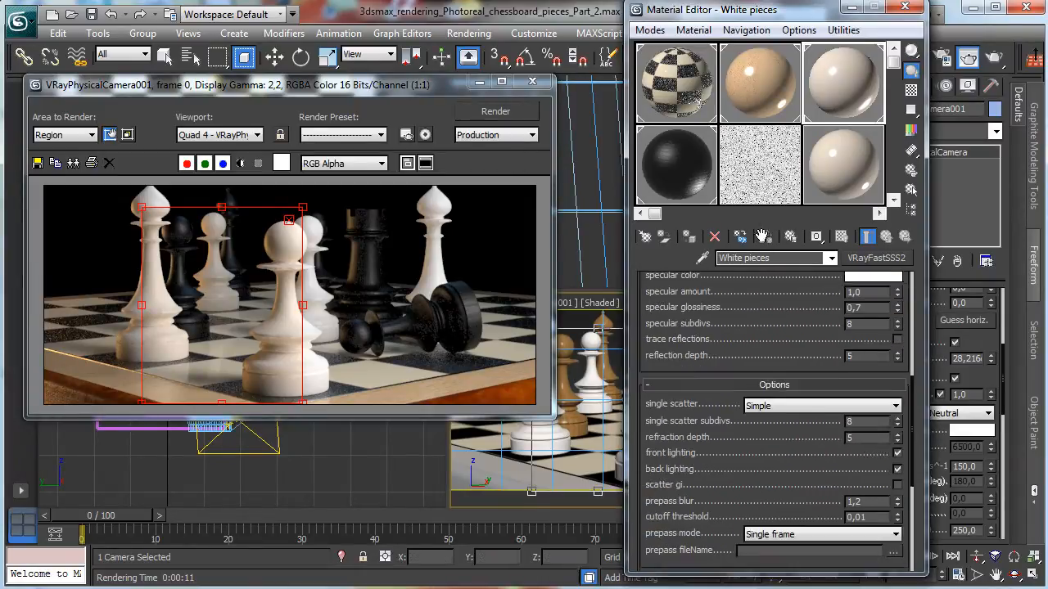
pyautogui.moveTo(757, 349); pyautogui.dragTo(759, 300)
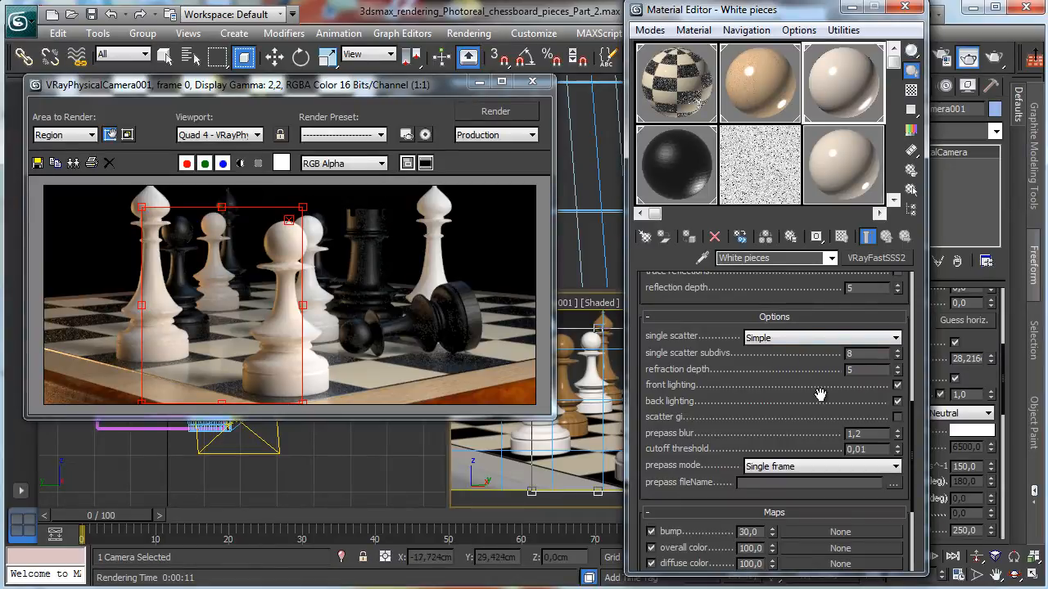
pyautogui.click(897, 417)
pyautogui.scroll(-2, 702, 491)
pyautogui.scroll(5, 702, 442)
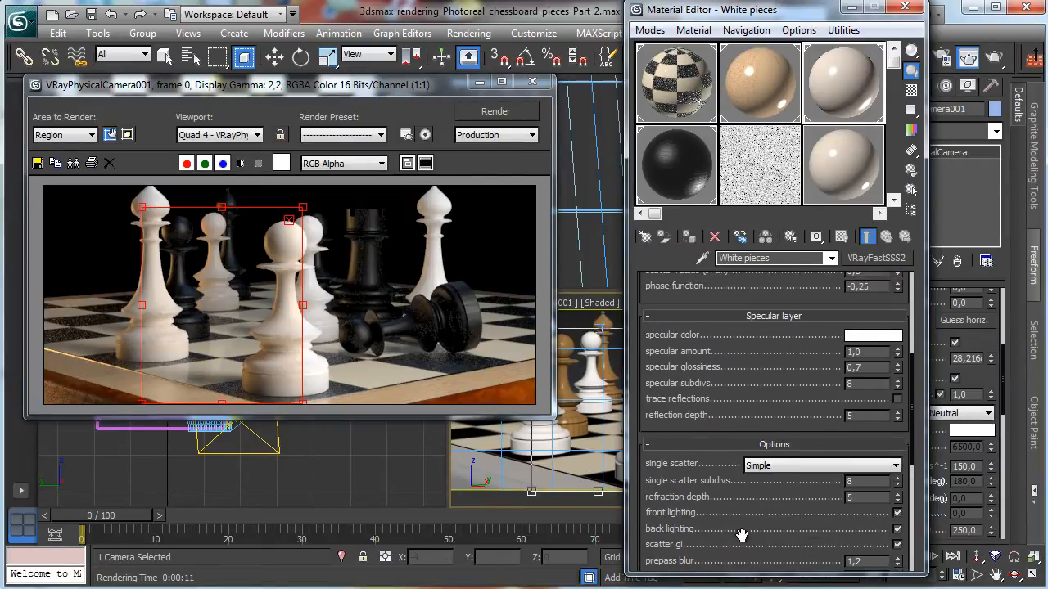
pyautogui.click(897, 399)
pyautogui.click(464, 116)
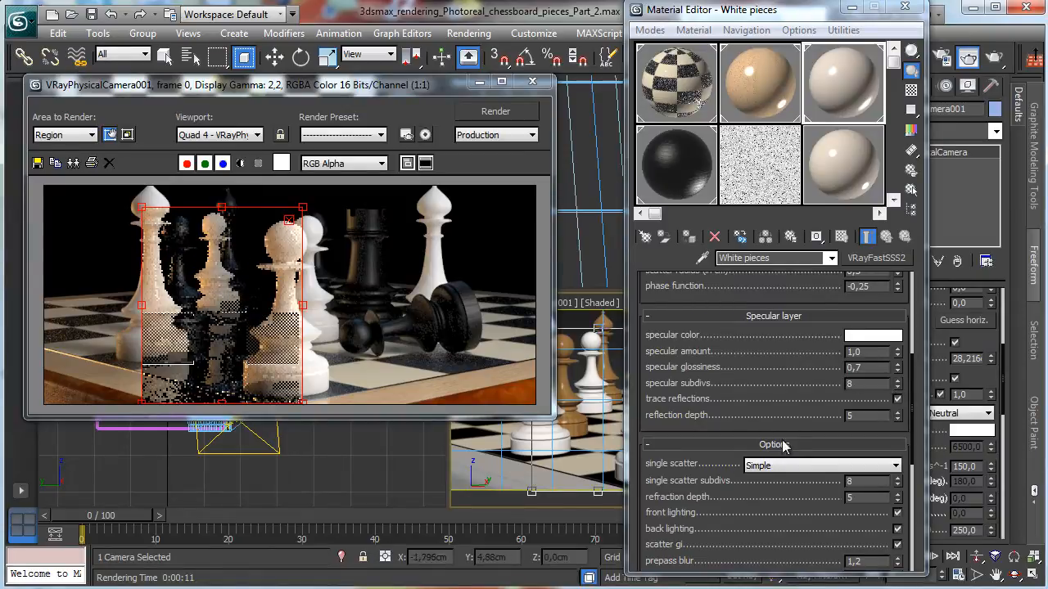
# Turn off scatter GI in the White pieces material and render the region again.
pyautogui.click(898, 545)
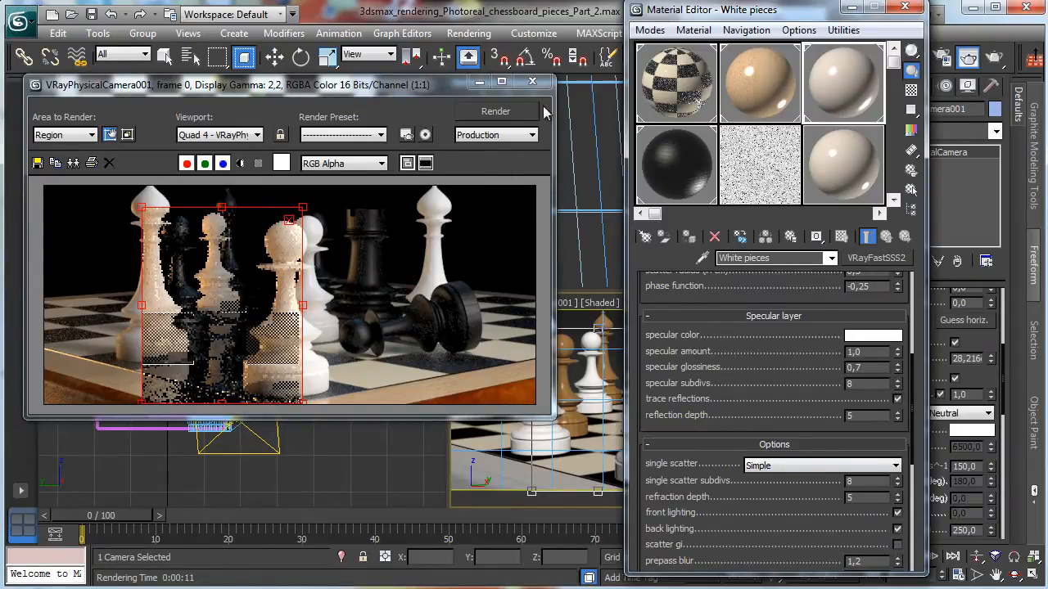
pyautogui.click(496, 111)
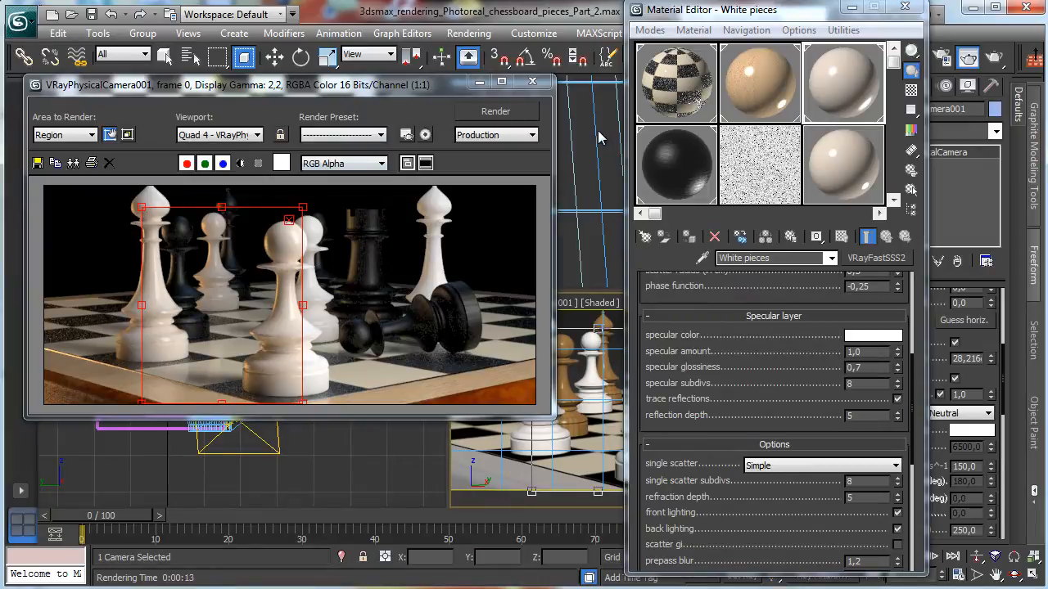
# Set the Black pieces material's reflection glossiness to 0,75 and refraction IOR to 1,8, and test-render the region.
pyautogui.click(676, 167)
pyautogui.scroll(5, 670, 524)
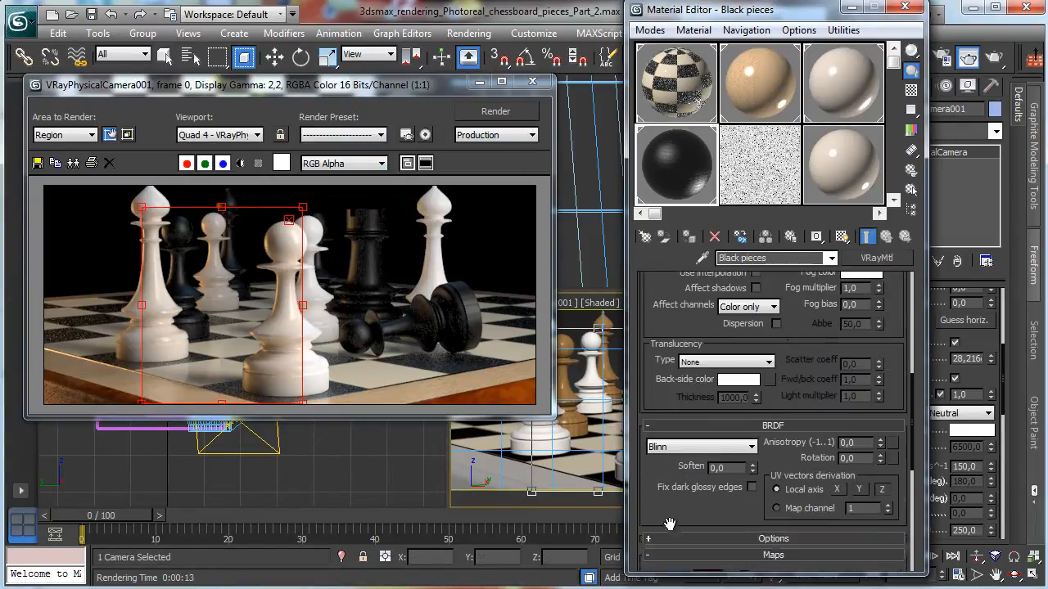
pyautogui.scroll(3, 798, 304)
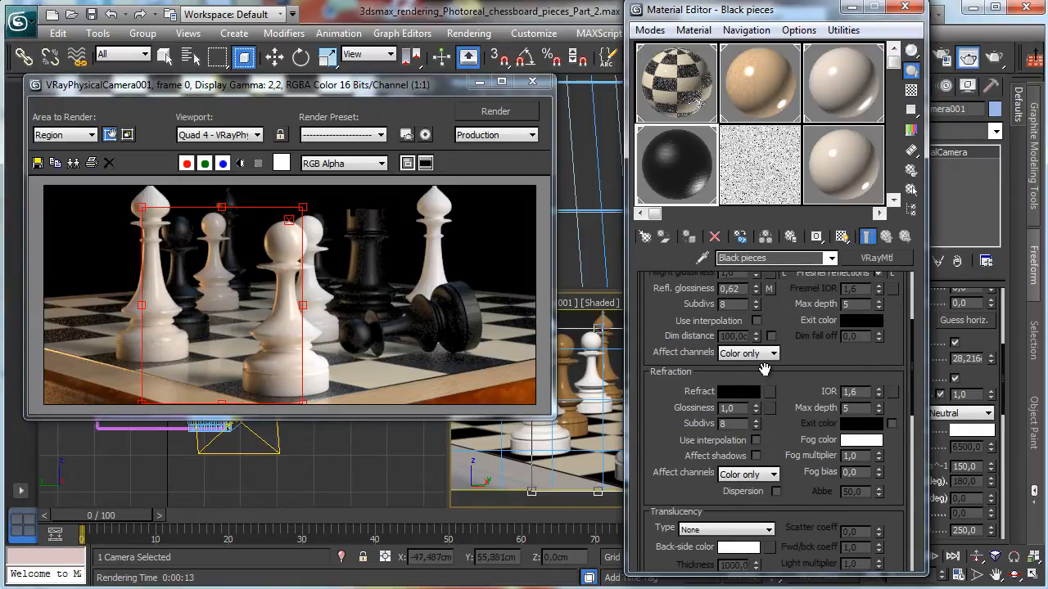
pyautogui.scroll(2, 786, 348)
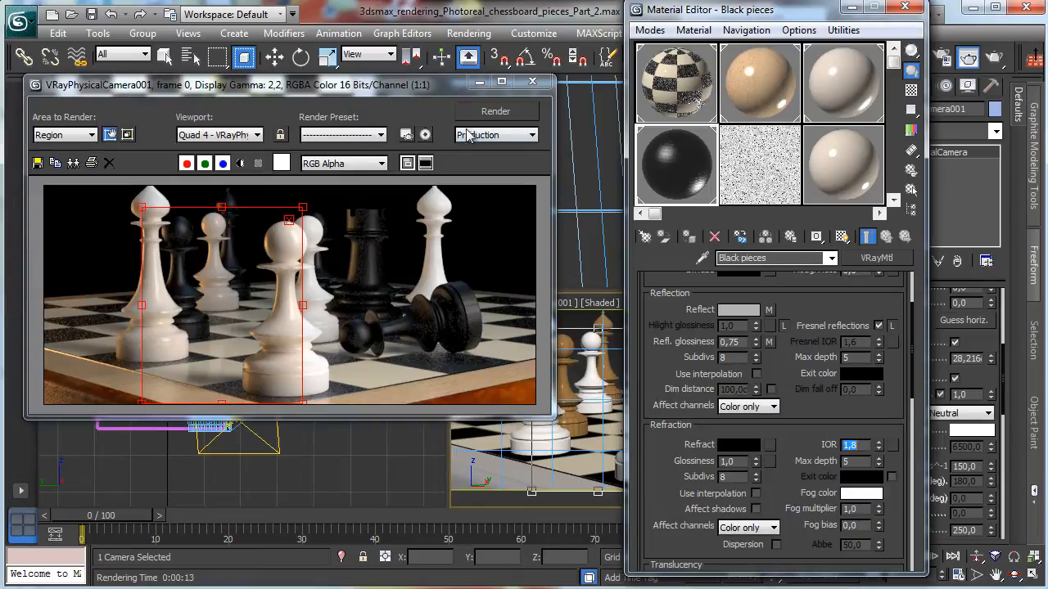
pyautogui.click(520, 115)
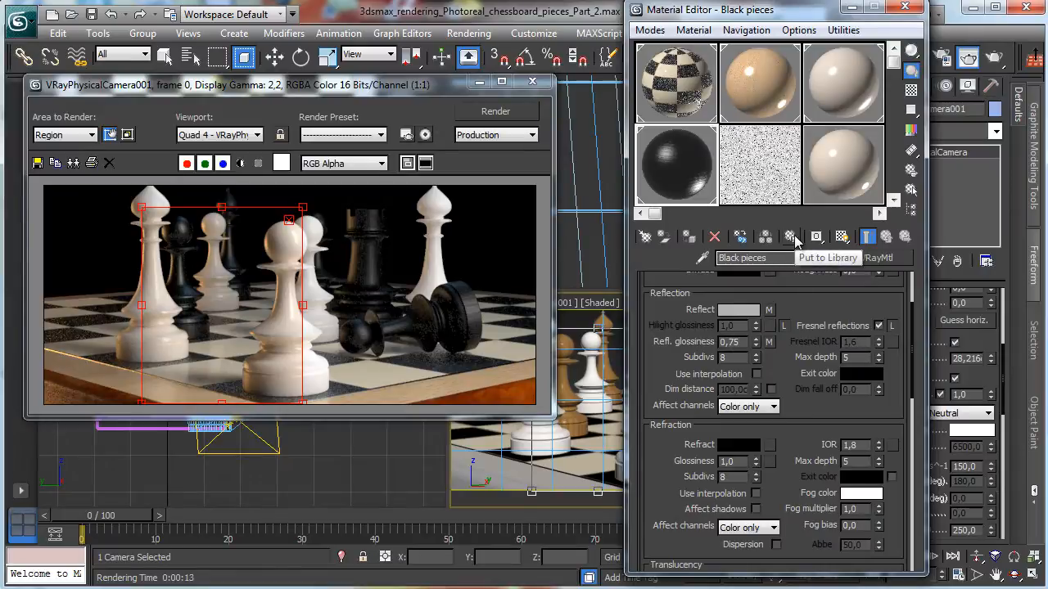
# Set the Black pieces material's reflection glossiness to 0,85 and render the region again.
pyautogui.write('5')
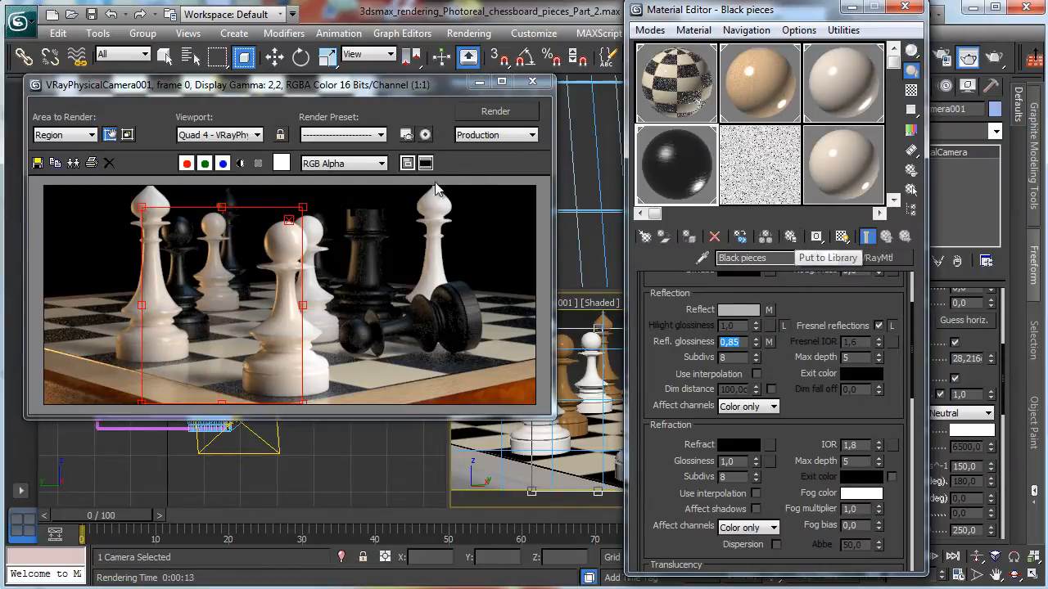
pyautogui.click(508, 115)
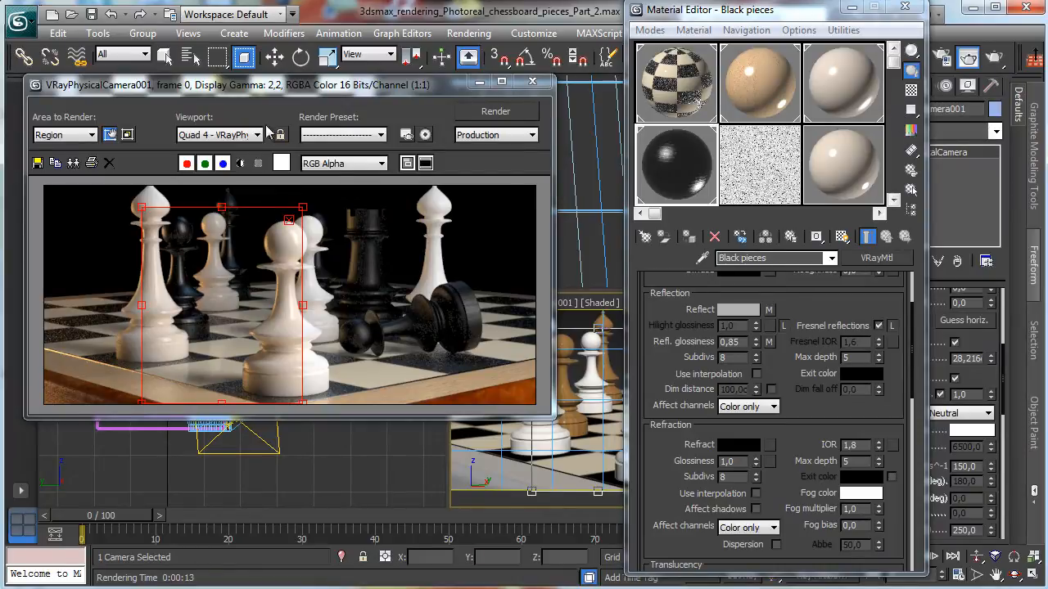
# Enlarge the render region to cover the whole front pawn, and close the rendered frame and the Material Editor.
pyautogui.moveTo(301, 210); pyautogui.dragTo(336, 187)
pyautogui.press('w')
pyautogui.click(532, 81)
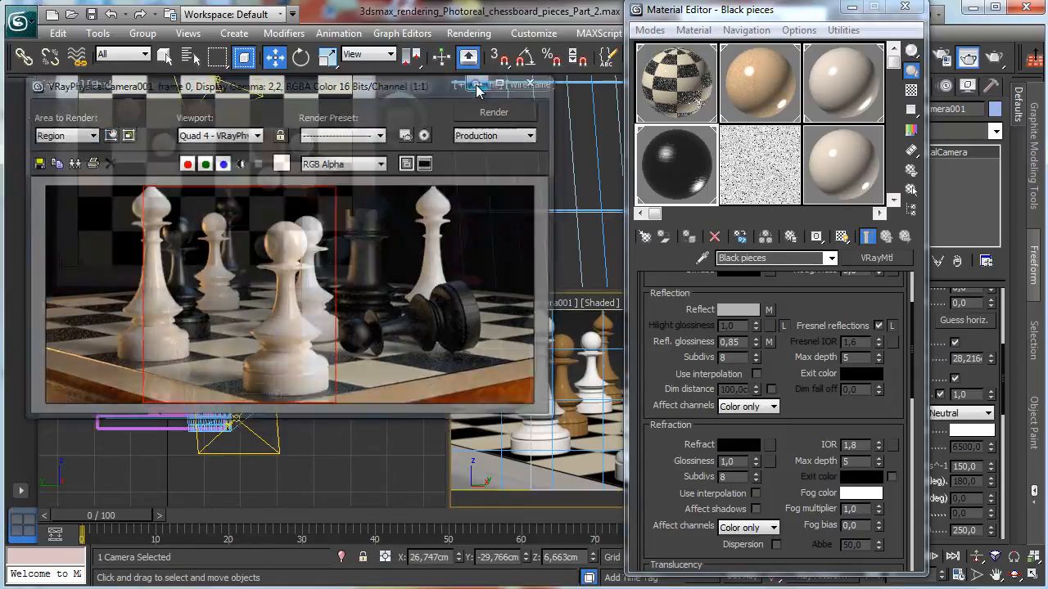
pyautogui.click(904, 7)
# Create a VRayLight in the Top view over the chessboard, about 0,7 cm half-length and 1,3 cm half-width.
pyautogui.click(872, 85)
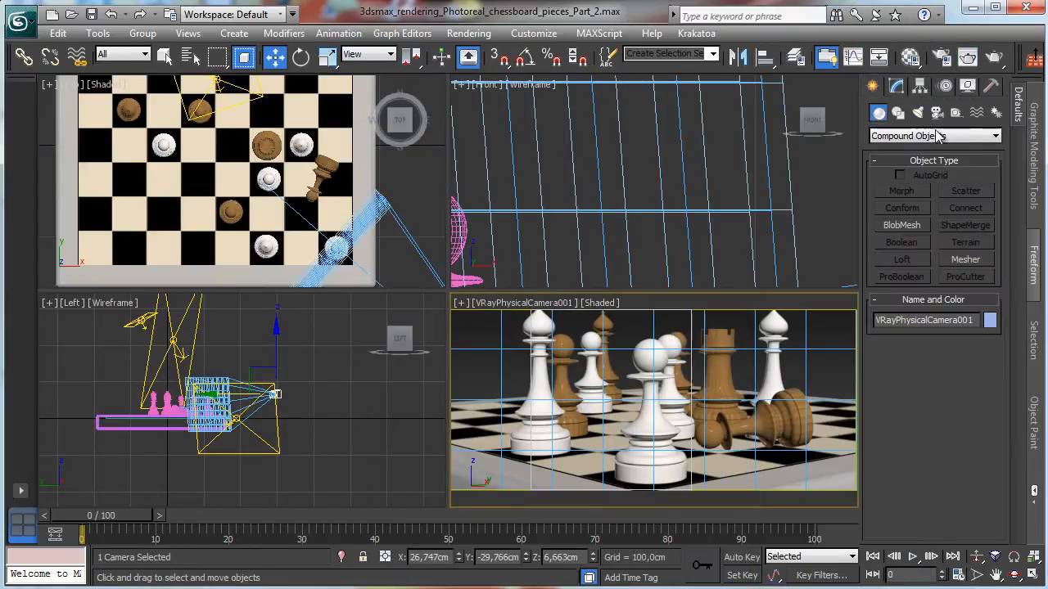
pyautogui.click(917, 112)
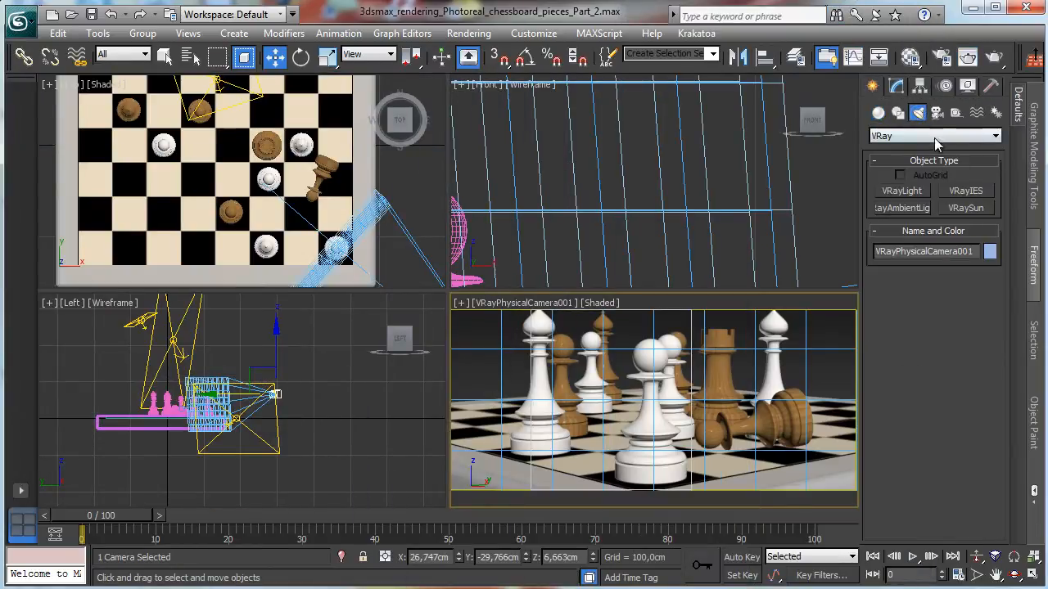
pyautogui.click(901, 191)
pyautogui.moveTo(234, 133); pyautogui.dragTo(263, 162)
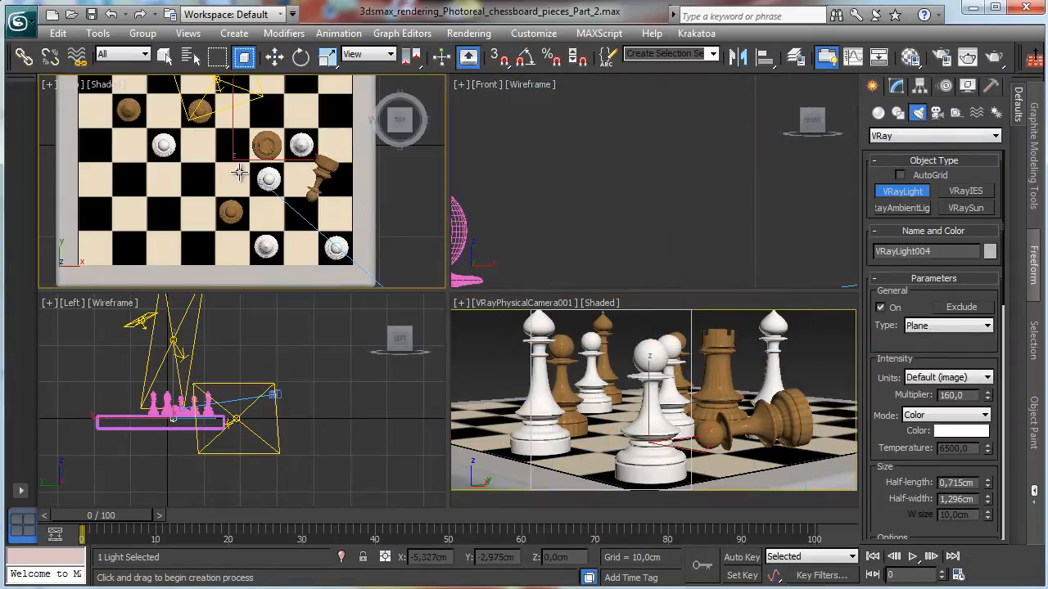
# Change the new VRayLight's type to Dome, enable Spherical (full dome) and make the camera view active.
pyautogui.click(896, 86)
pyautogui.scroll(3, 931, 327)
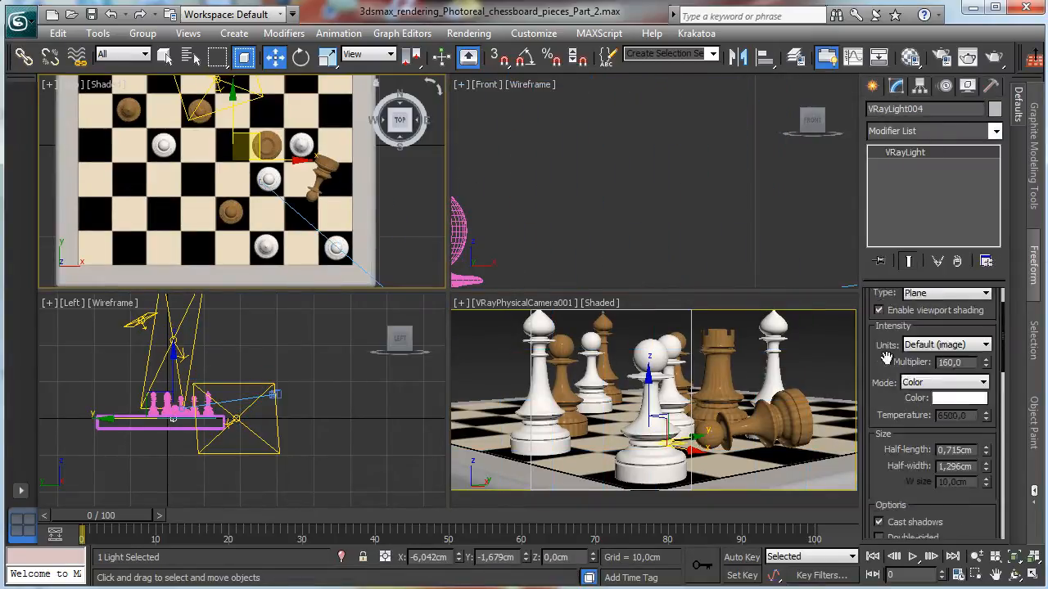
pyautogui.click(937, 343)
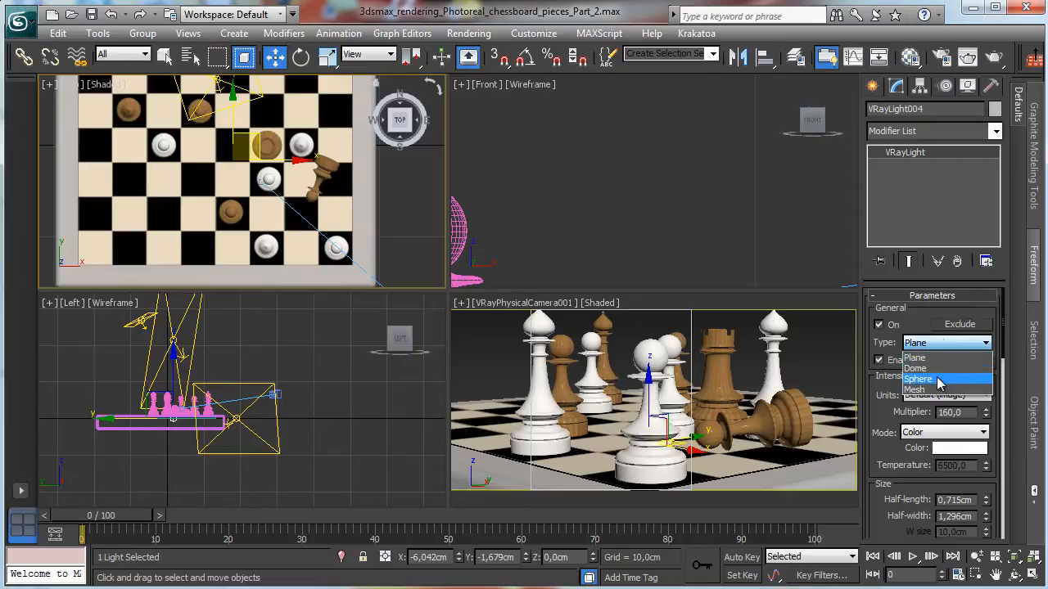
pyautogui.click(915, 369)
pyautogui.moveTo(900, 425); pyautogui.dragTo(807, 113)
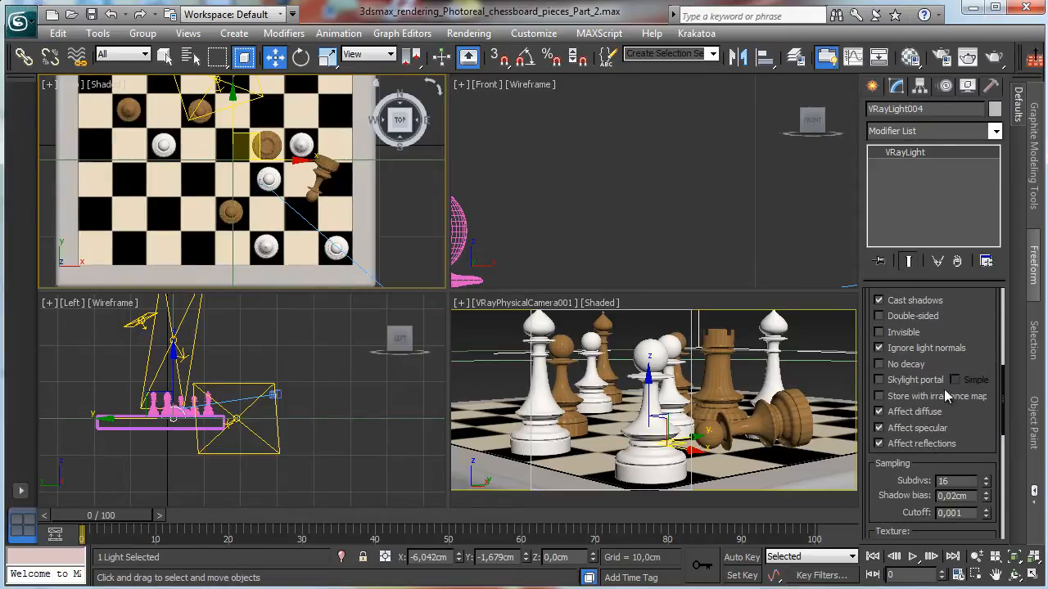
pyautogui.scroll(-4, 974, 421)
pyautogui.scroll(-4, 980, 368)
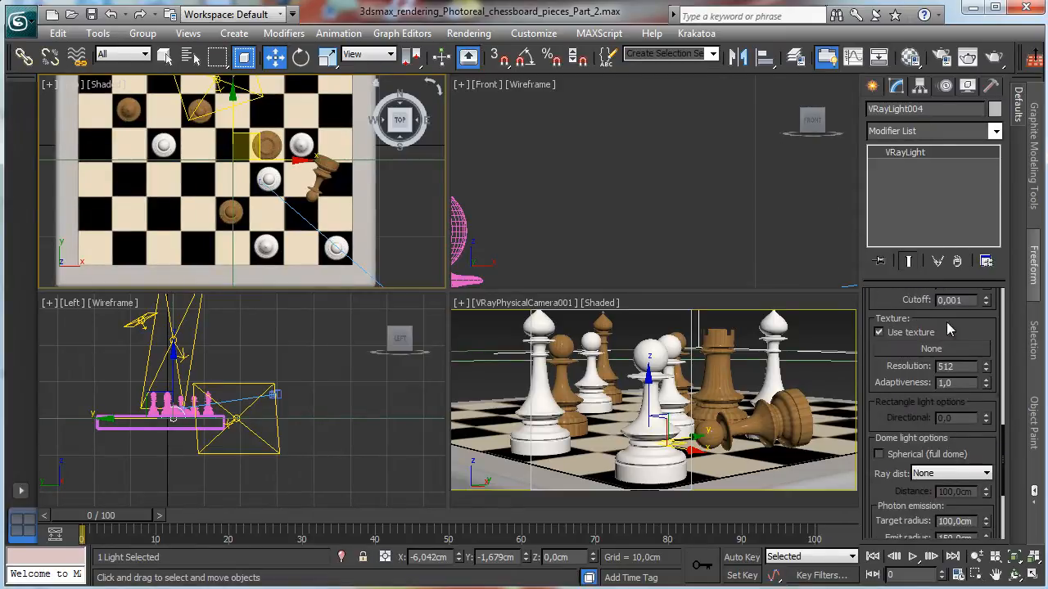
pyautogui.scroll(-2, 908, 405)
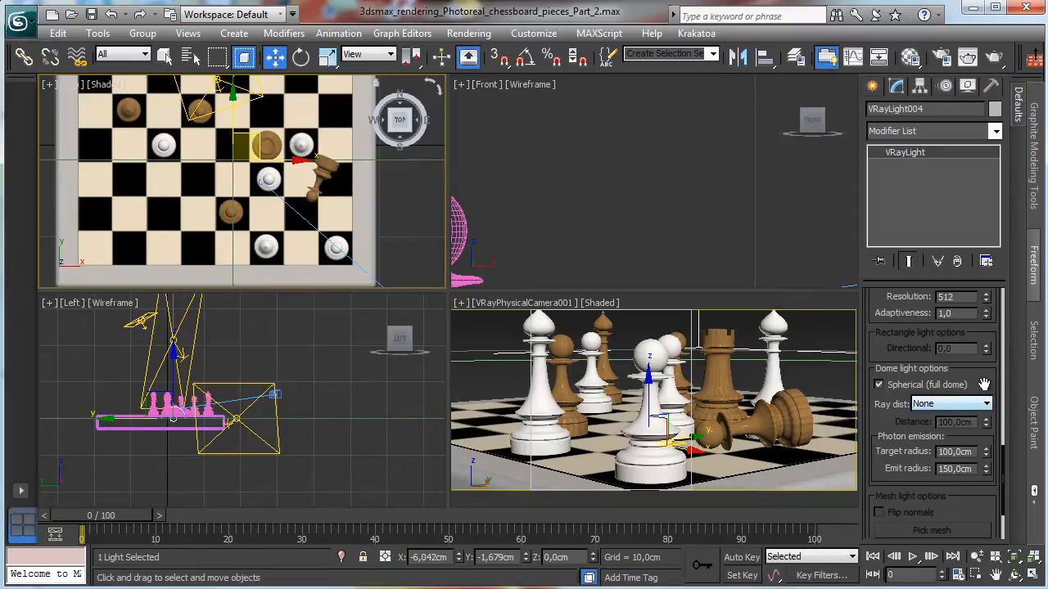
pyautogui.click(673, 409)
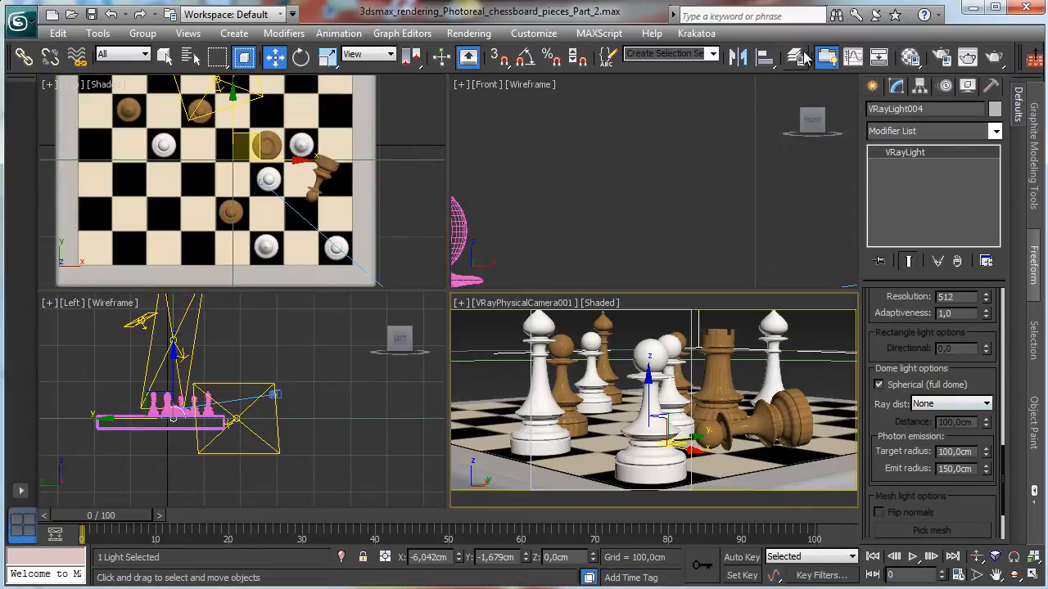
# Open the Material Editor and bring the unused sample slots into view.
pyautogui.moveTo(906, 294); pyautogui.dragTo(889, 573)
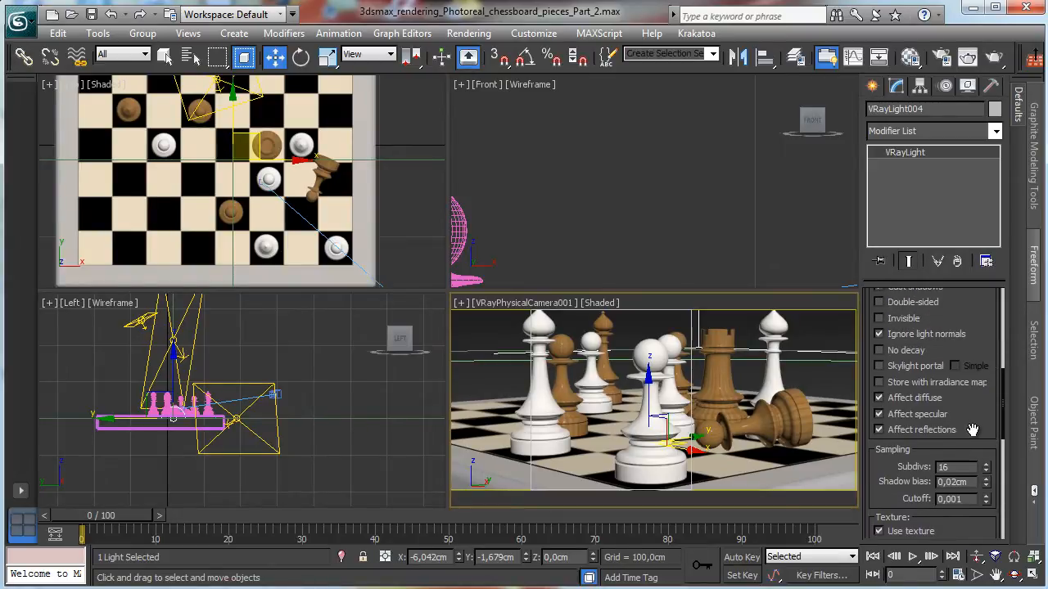
pyautogui.moveTo(973, 430); pyautogui.dragTo(931, 276)
pyautogui.click(910, 56)
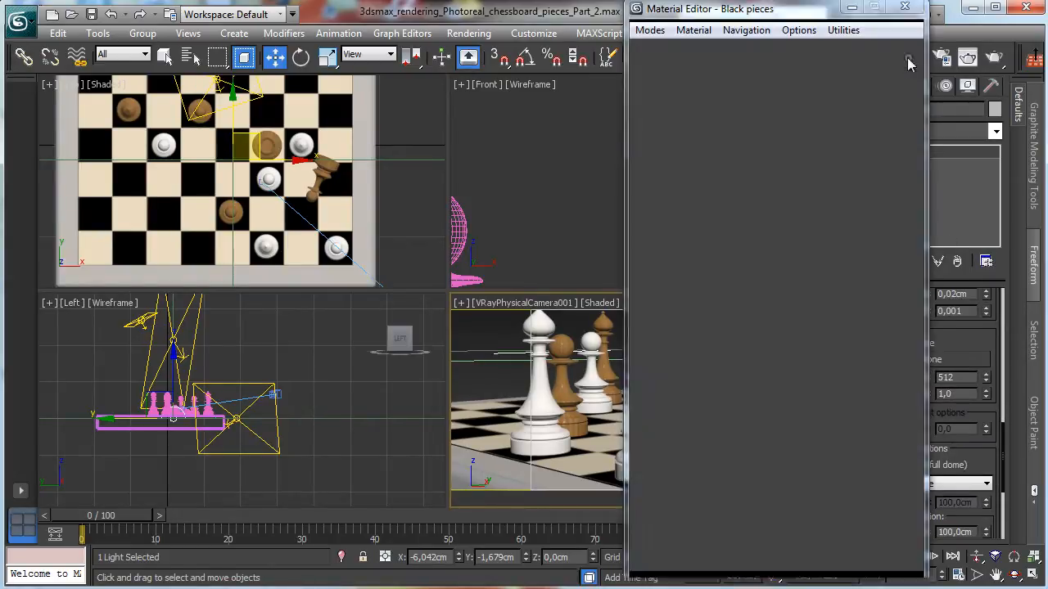
pyautogui.moveTo(804, 29); pyautogui.dragTo(406, 34)
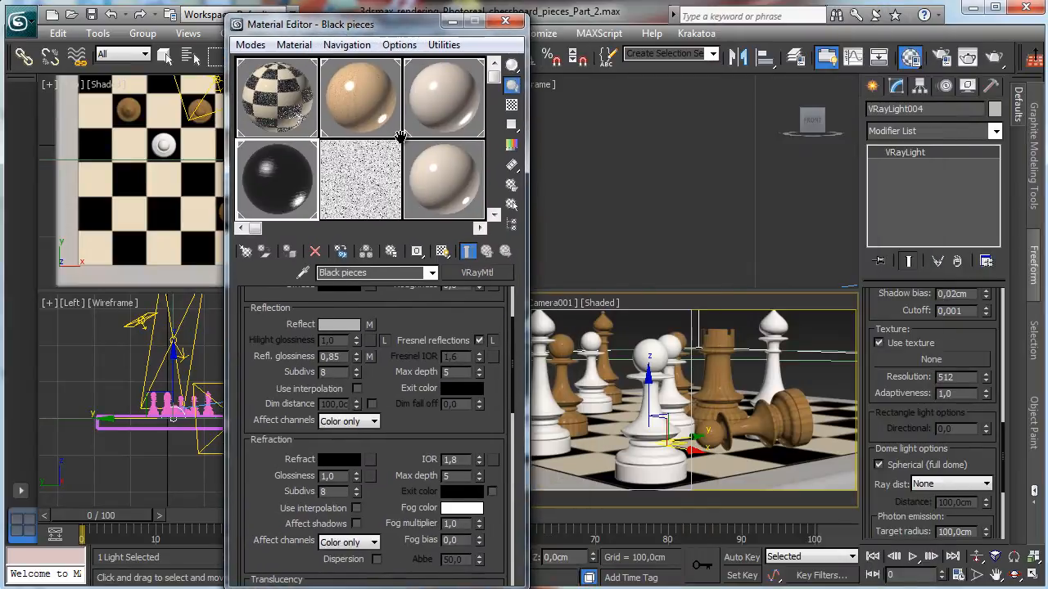
pyautogui.moveTo(406, 226); pyautogui.dragTo(154, 212)
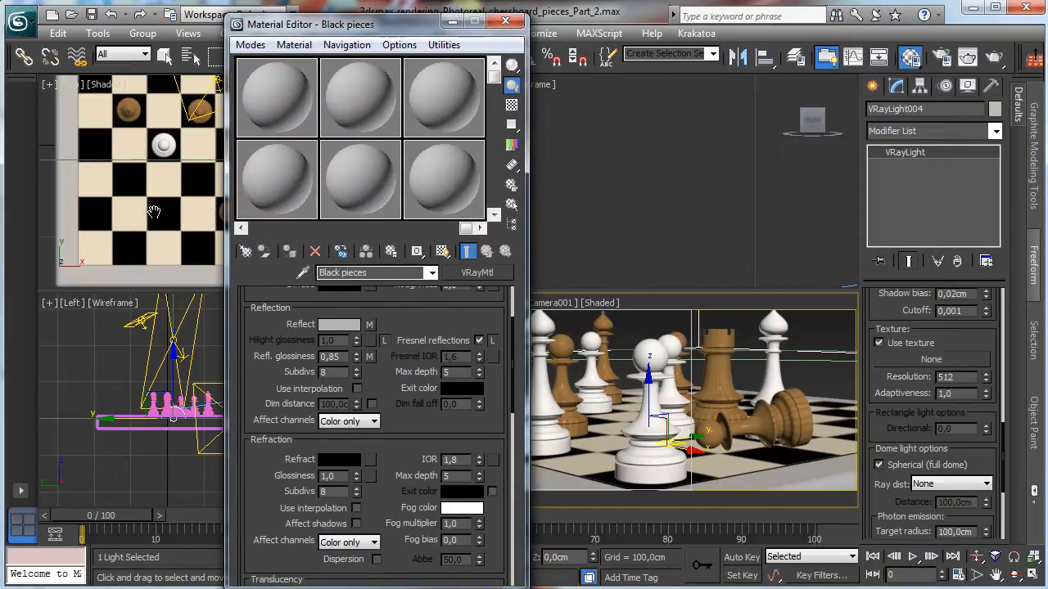
# Open the Render Setup and show the V-Ray Environment override settings beside the Material Editor.
pyautogui.click(941, 58)
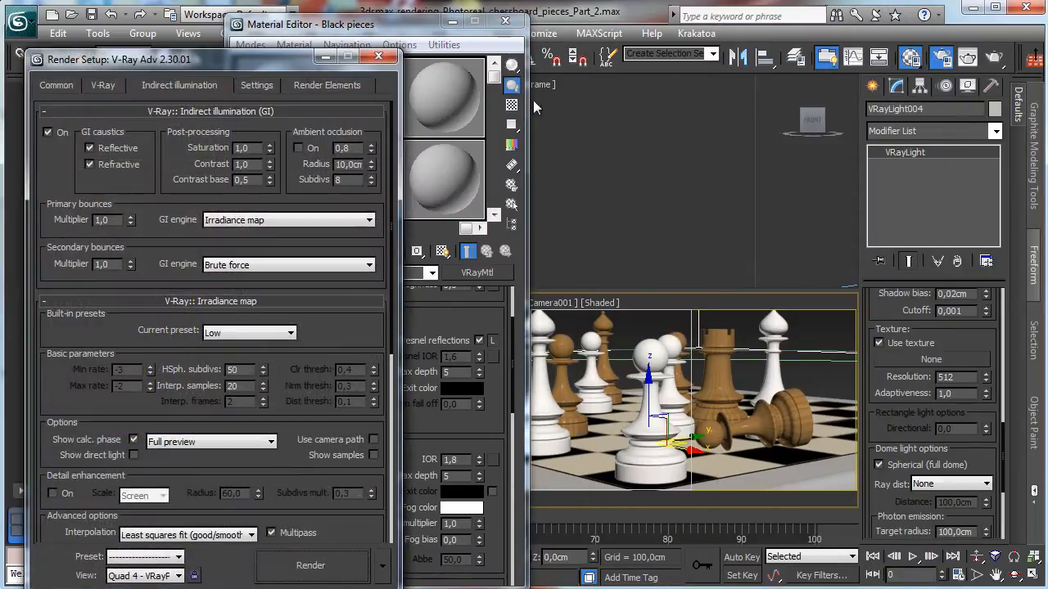
pyautogui.click(103, 85)
pyautogui.moveTo(199, 65); pyautogui.dragTo(799, 48)
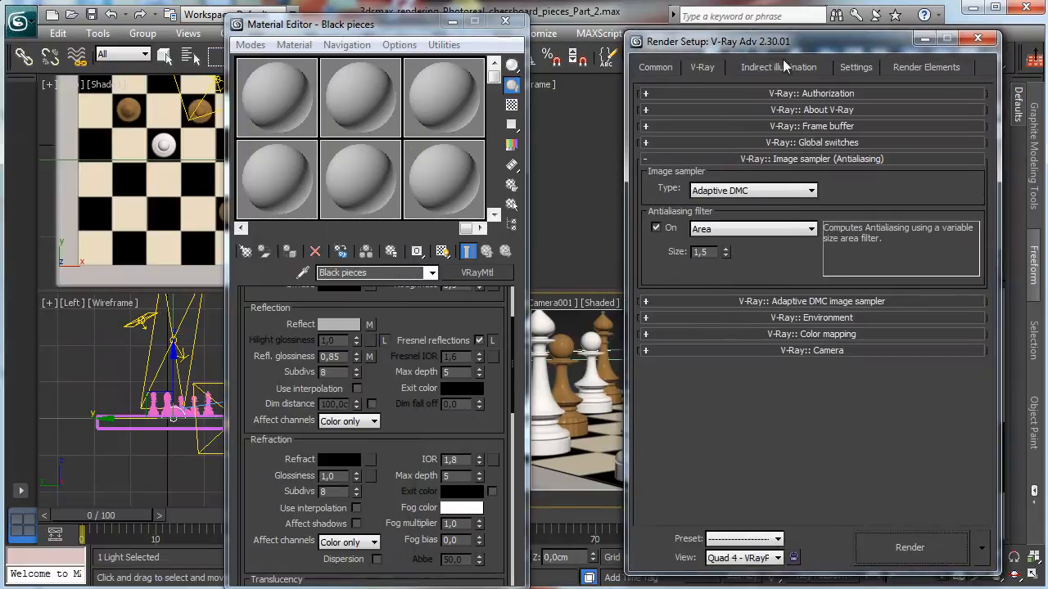
pyautogui.click(811, 318)
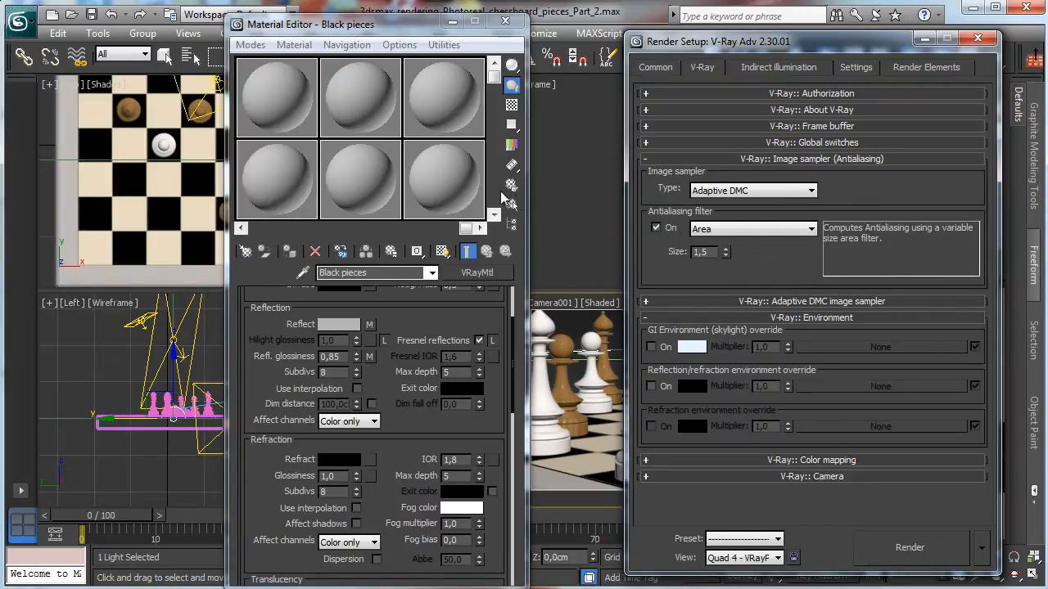
# Assign a VRayHDRI map to the diffuse color of the unused 04 - Default material.
pyautogui.moveTo(404, 372); pyautogui.dragTo(307, 186)
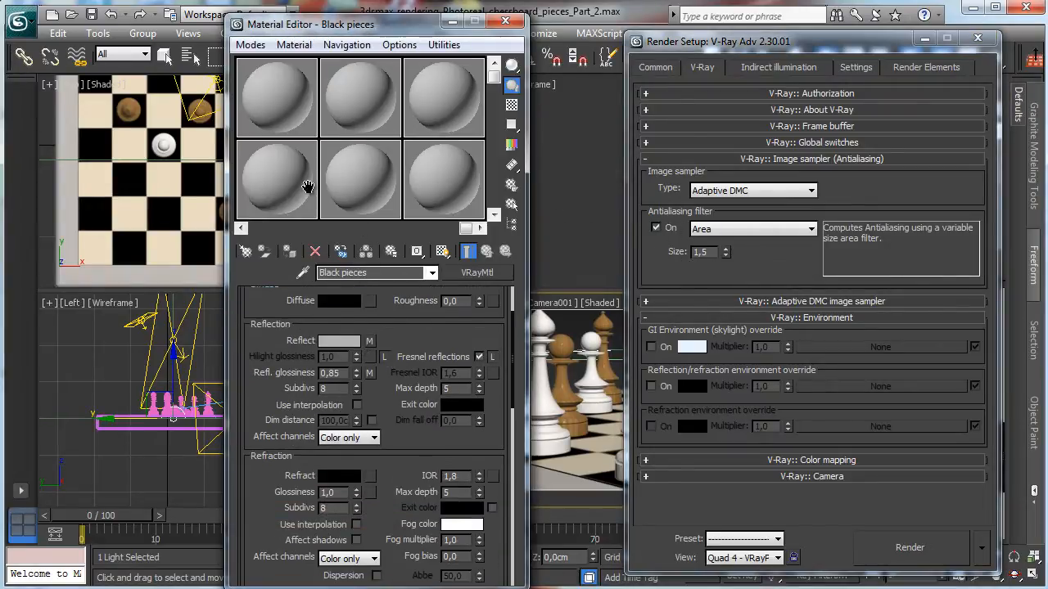
pyautogui.click(308, 186)
pyautogui.click(357, 397)
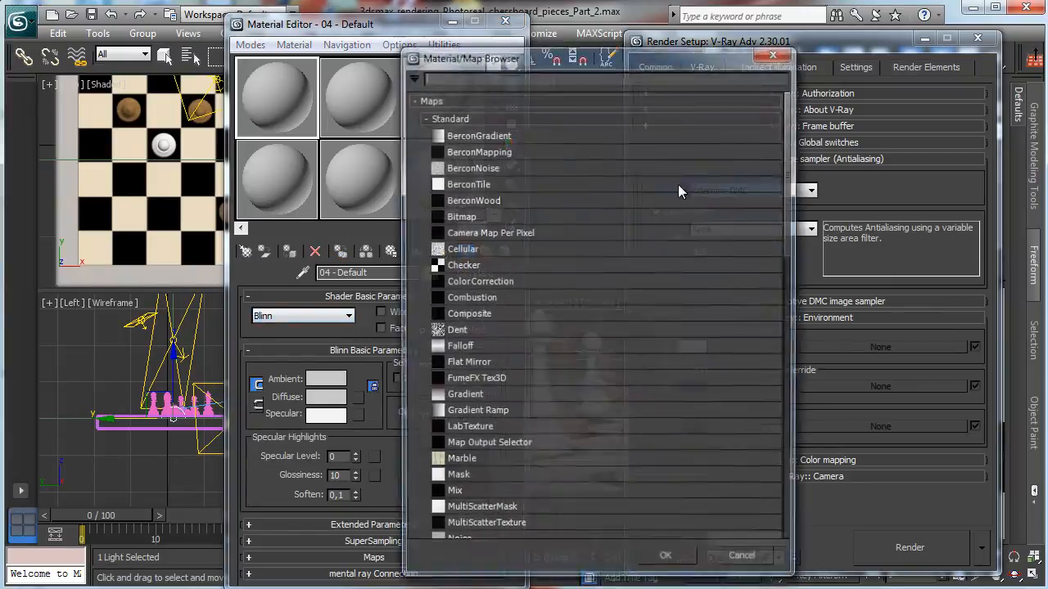
pyautogui.moveTo(785, 255); pyautogui.dragTo(758, 475)
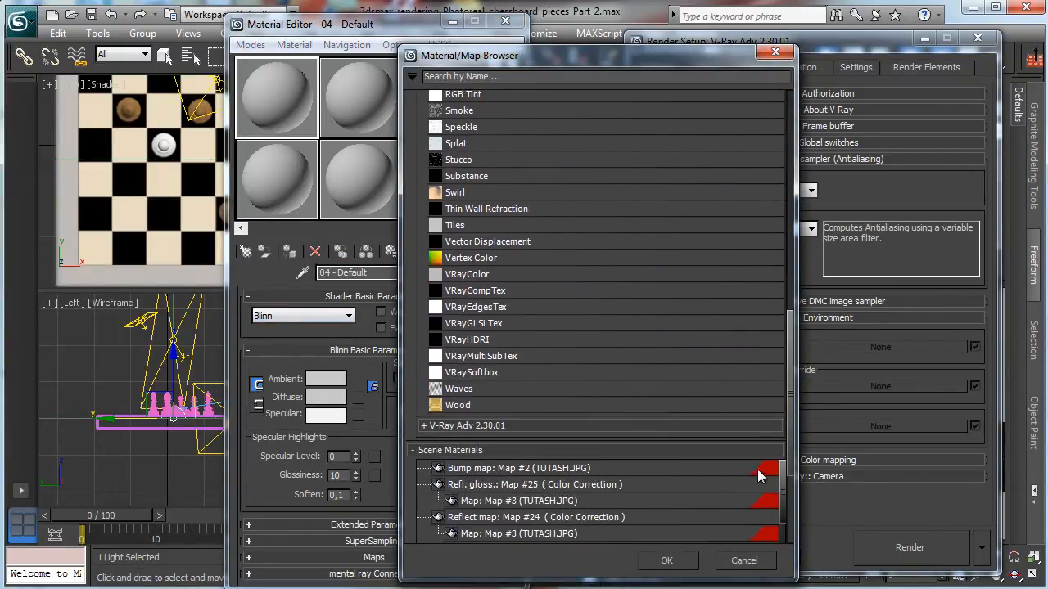
pyautogui.doubleClick(468, 336)
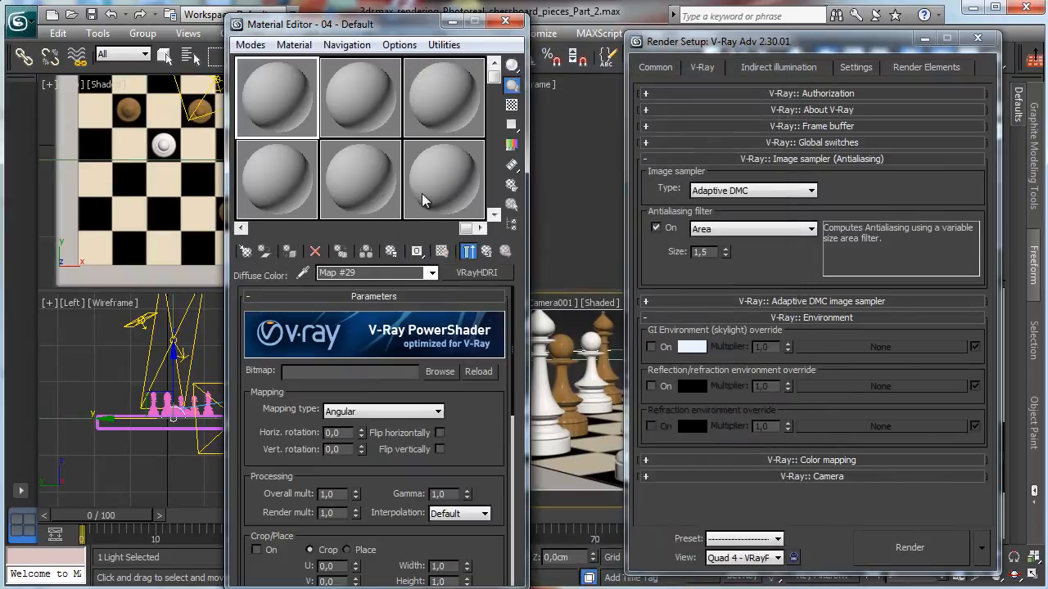
# Load Room_Lrg.hdr from the Maps\HDRI folder on drive E: as the VRayHDRI bitmap.
pyautogui.click(440, 372)
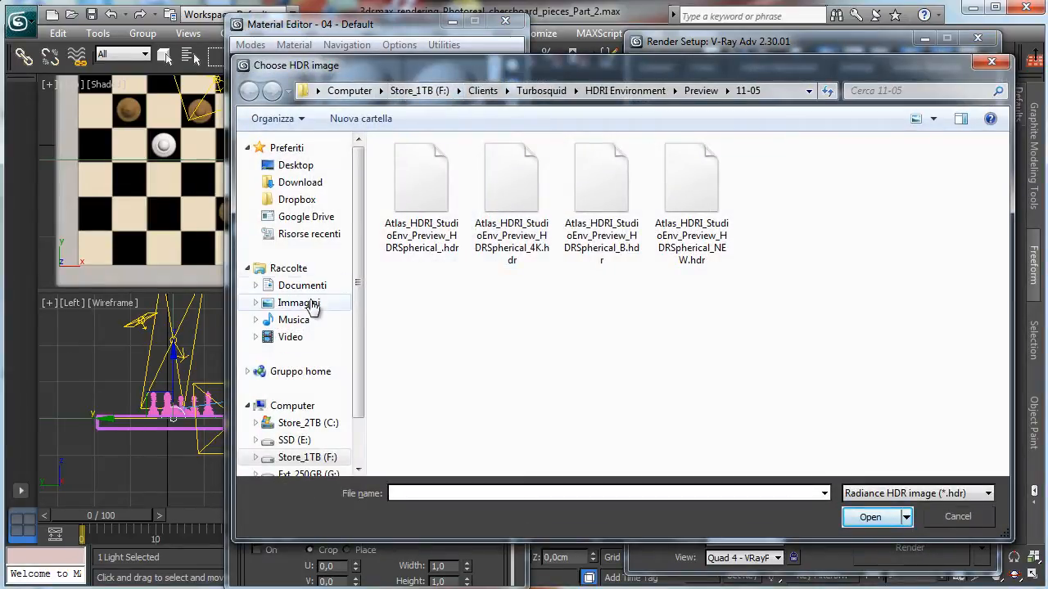
pyautogui.click(291, 440)
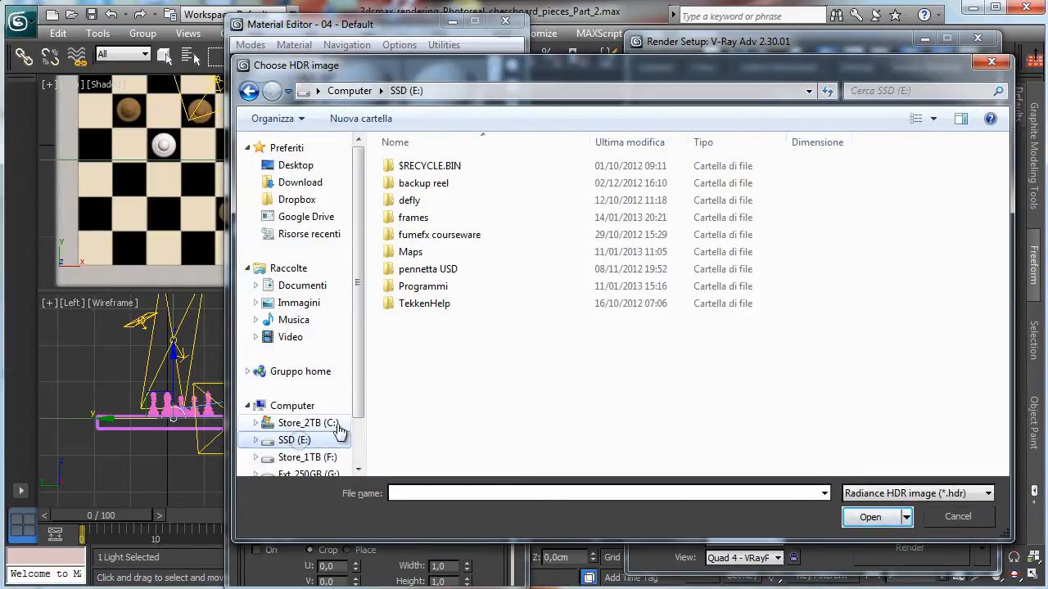
pyautogui.doubleClick(414, 218)
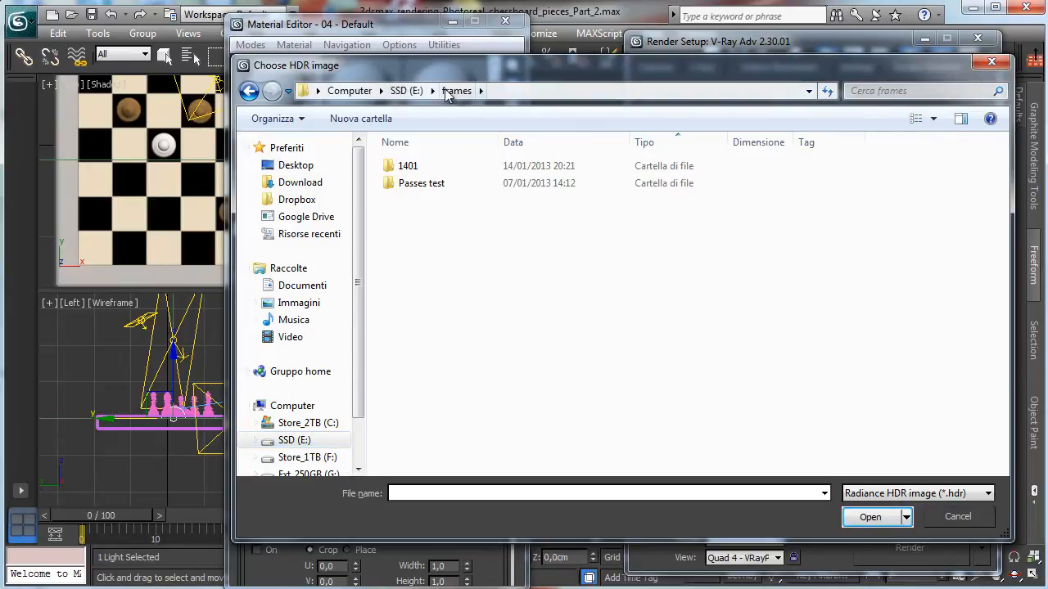
pyautogui.click(407, 90)
pyautogui.doubleClick(412, 251)
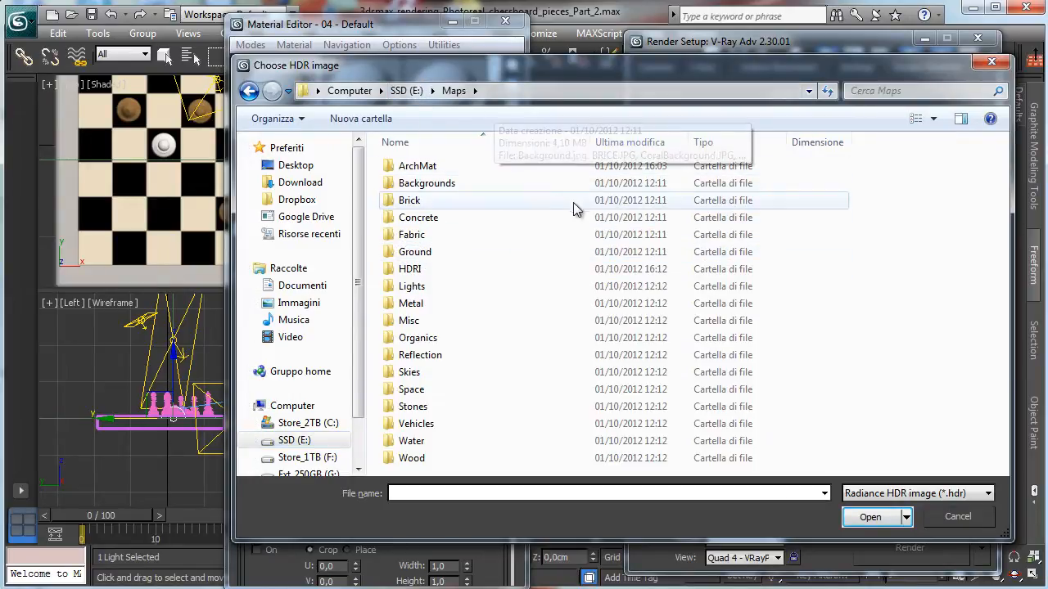
pyautogui.doubleClick(414, 269)
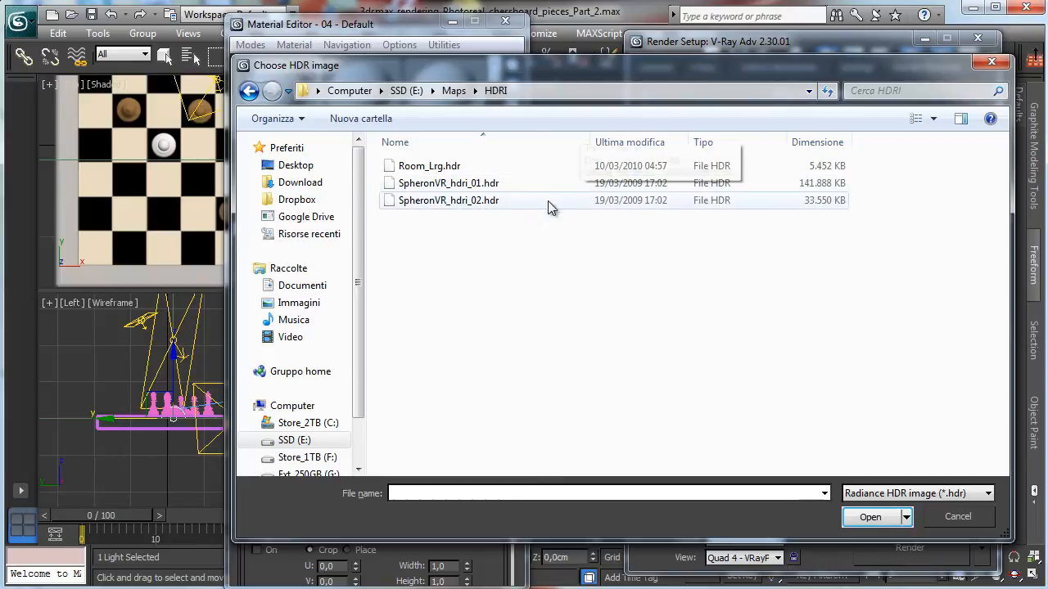
pyautogui.click(437, 168)
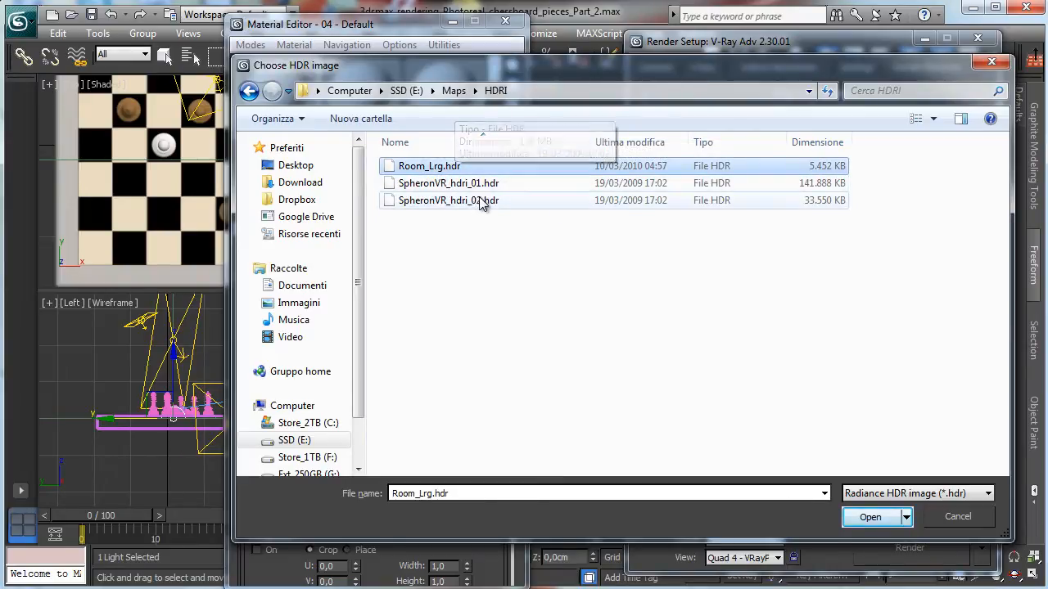
pyautogui.click(870, 516)
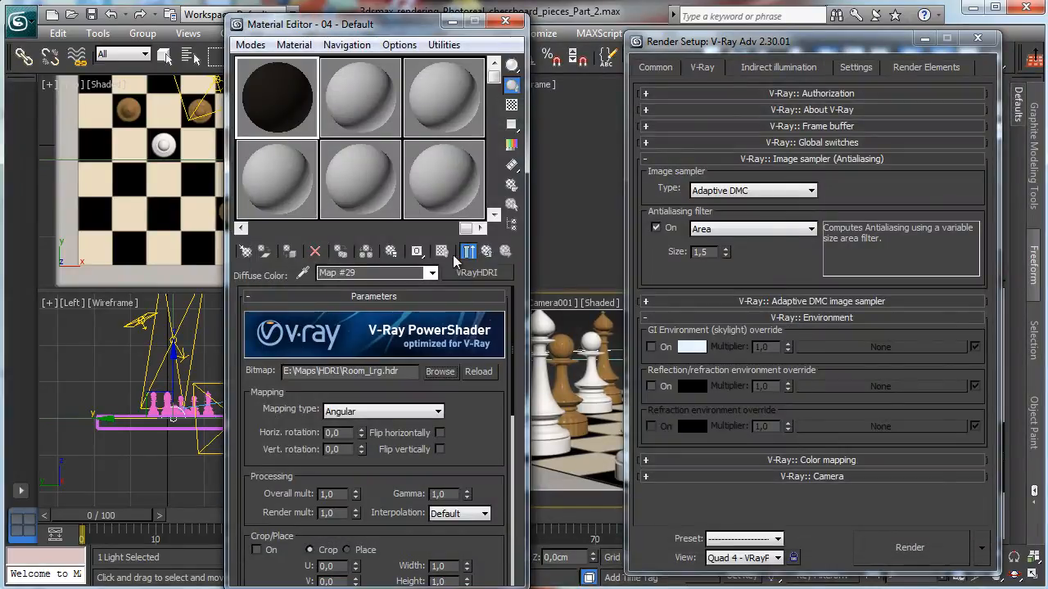
# Set the VRayHDRI mapping type to Spherical and close the Render Setup.
pyautogui.click(470, 255)
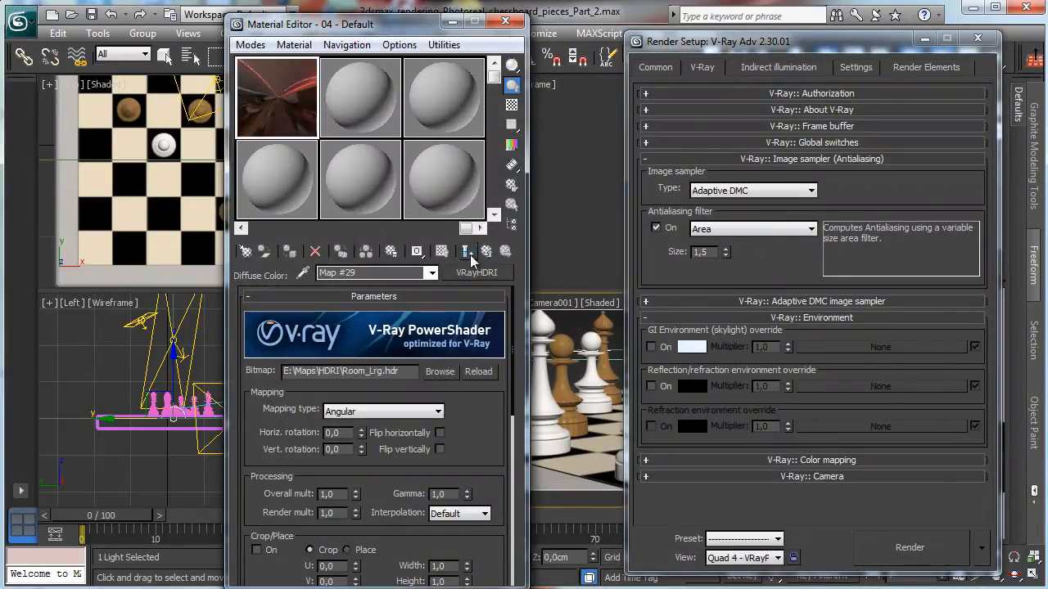
pyautogui.click(371, 415)
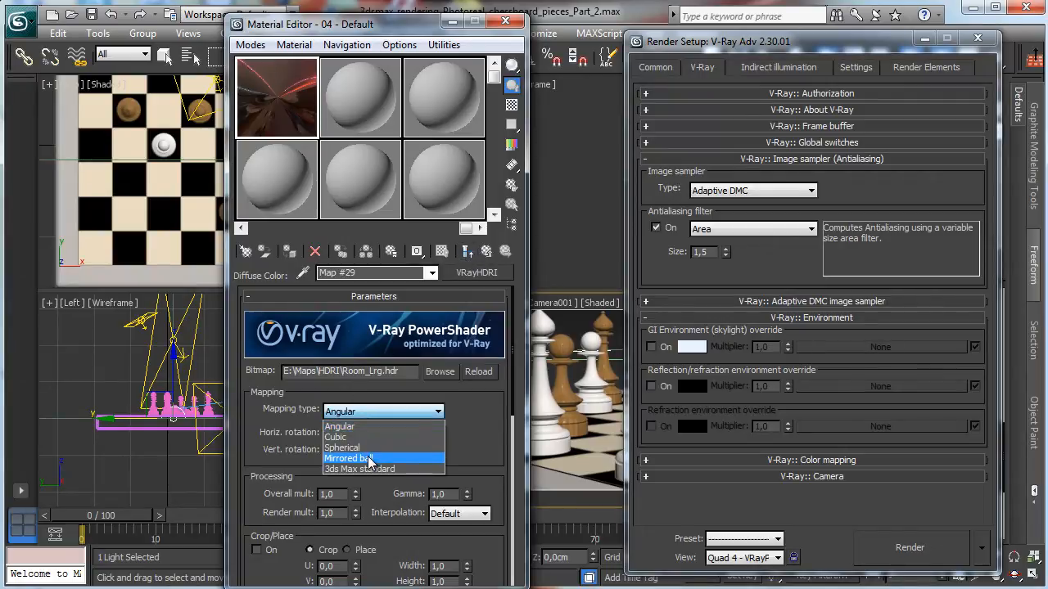
pyautogui.click(372, 447)
pyautogui.click(468, 254)
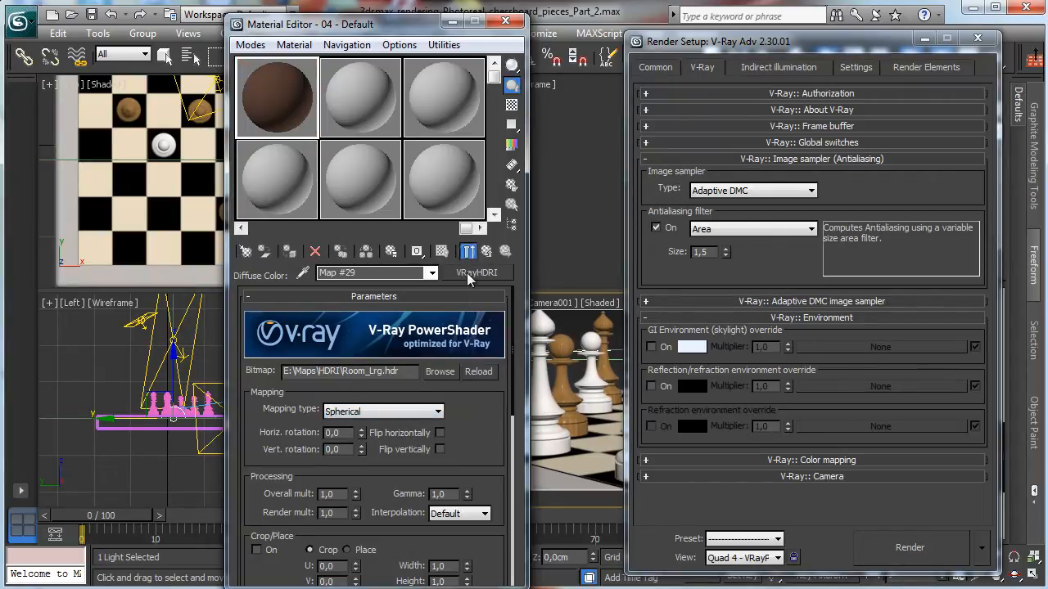
pyautogui.moveTo(354, 31); pyautogui.dragTo(205, 42)
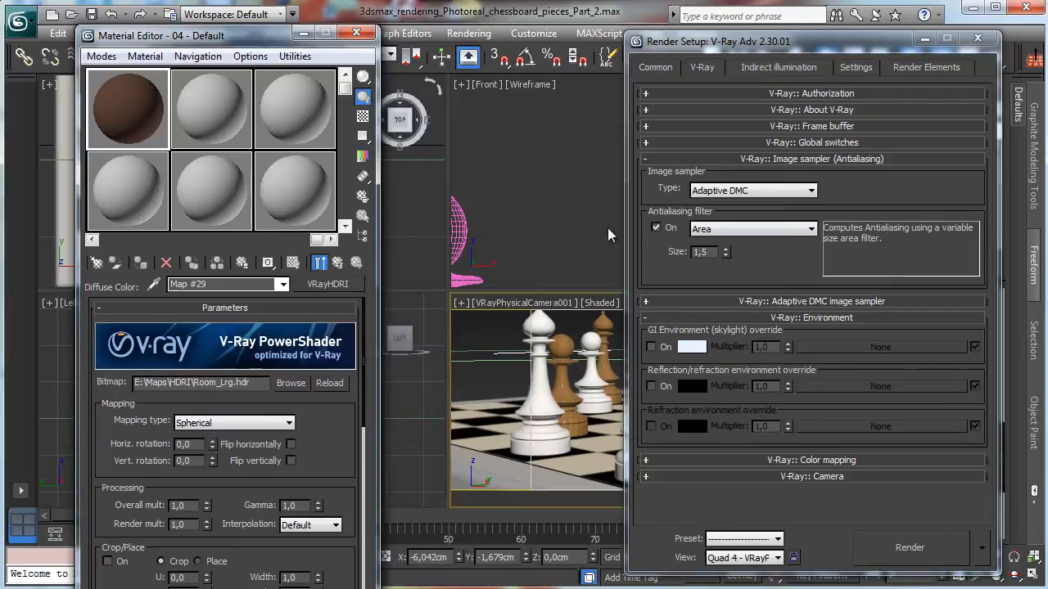
pyautogui.click(977, 38)
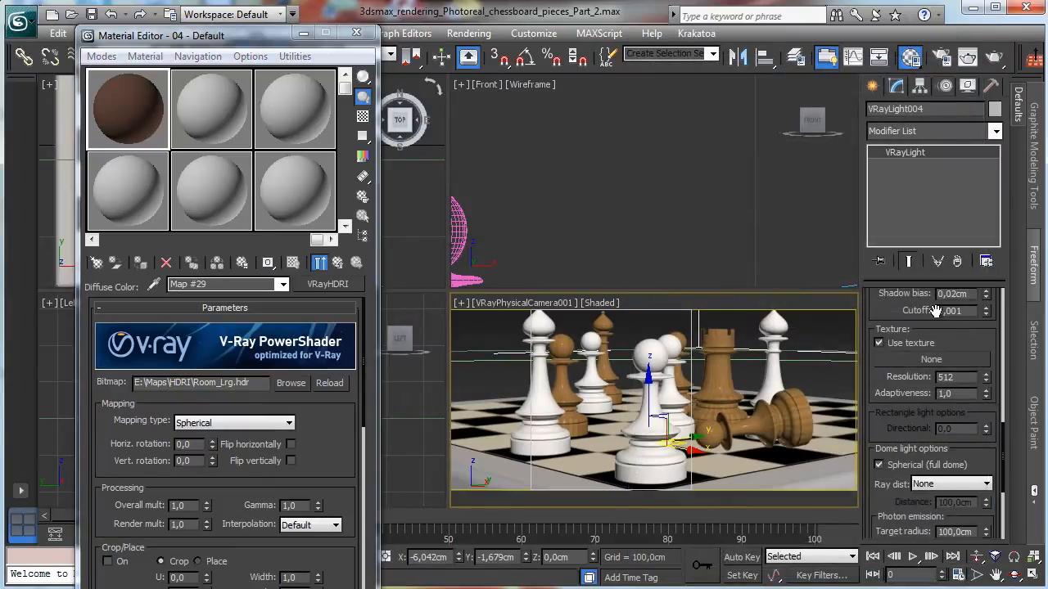
pyautogui.click(488, 422)
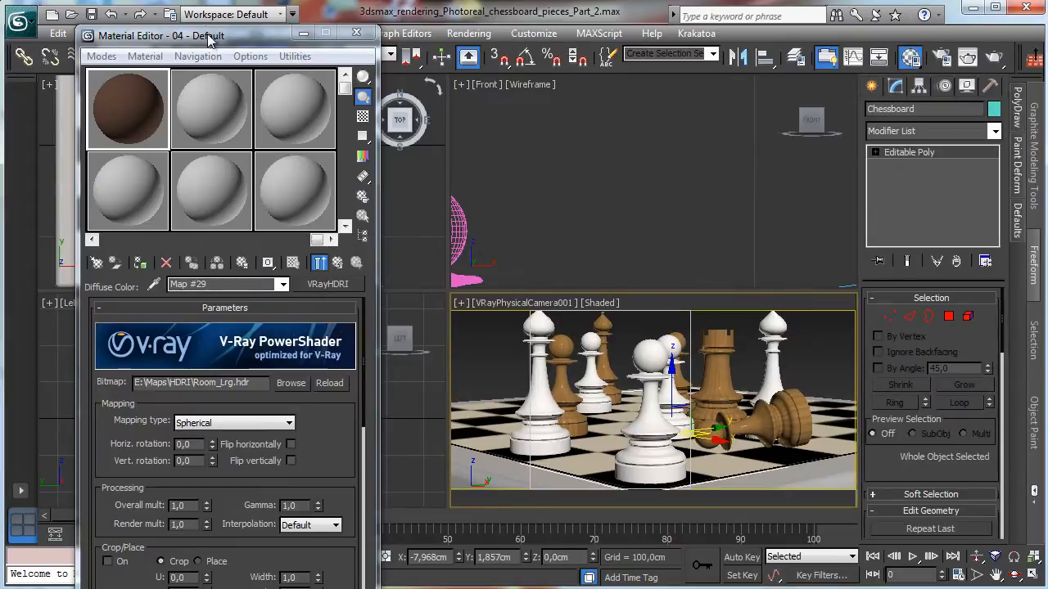
pyautogui.moveTo(212, 38); pyautogui.dragTo(191, 85)
pyautogui.click(111, 14)
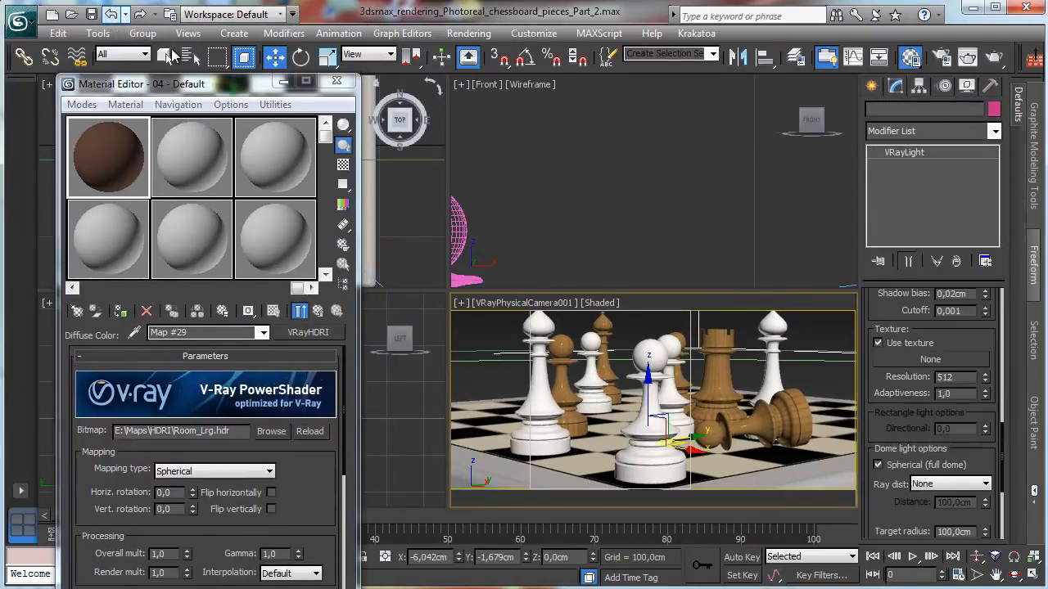
pyautogui.click(490, 440)
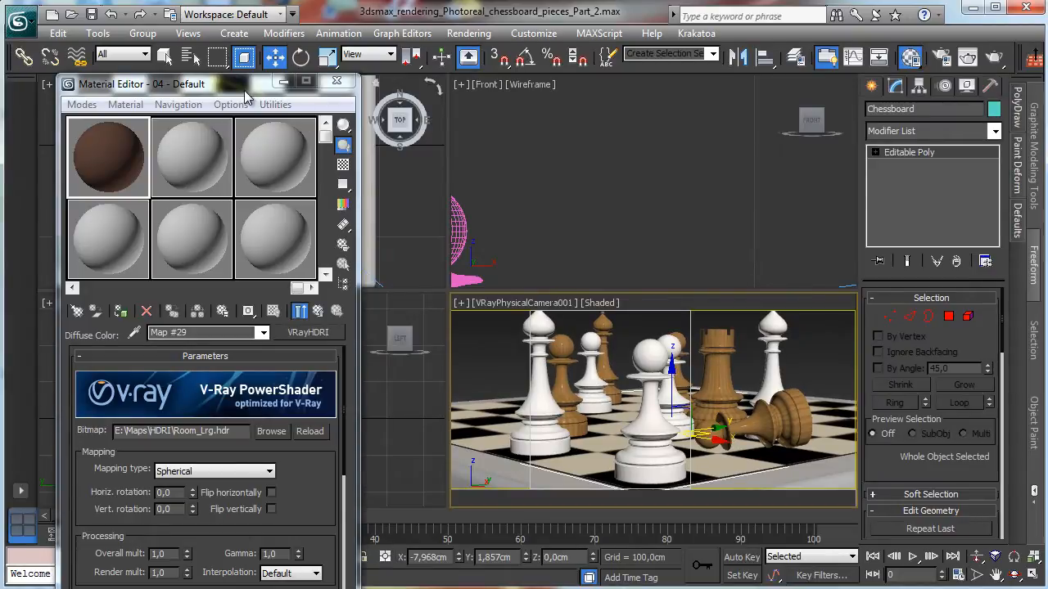
pyautogui.moveTo(245, 84); pyautogui.dragTo(142, 121)
pyautogui.click(341, 556)
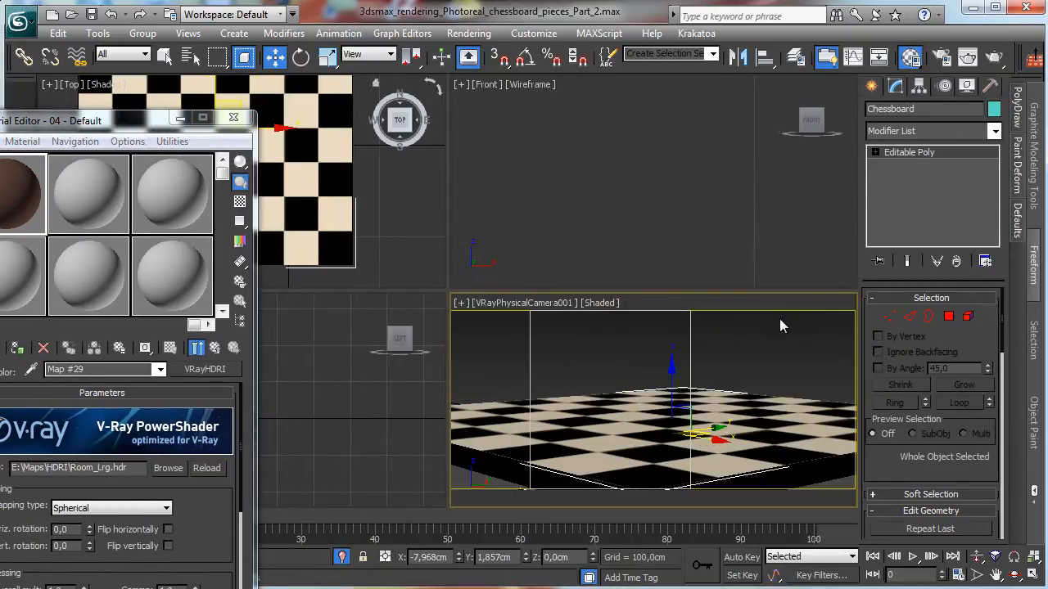
pyautogui.click(341, 556)
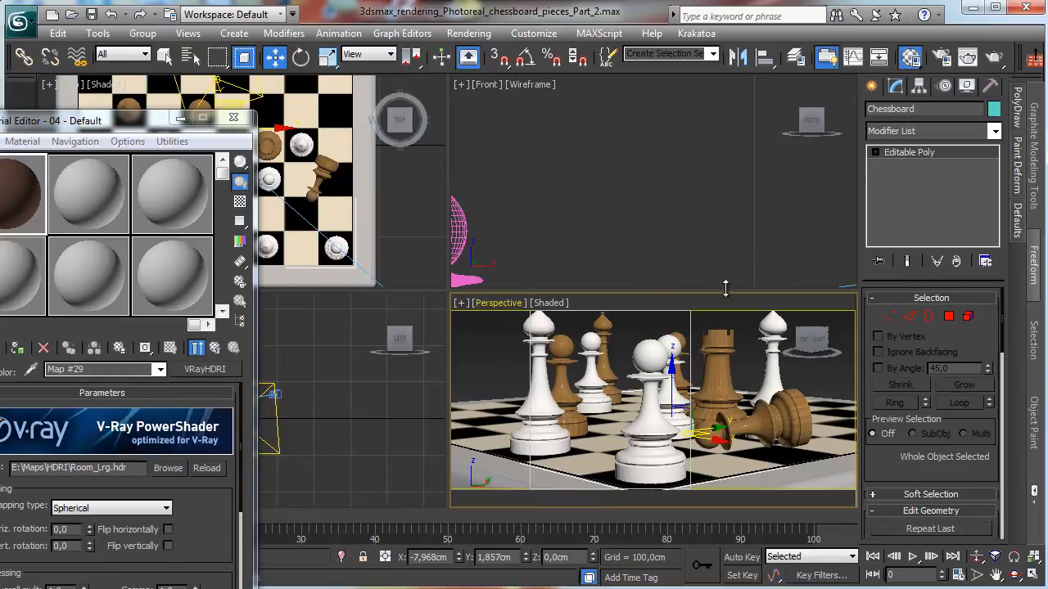
# Frame the whole scene with its lights in the Front view and select VRayLight004 by name.
pyautogui.middleClick(651, 235)
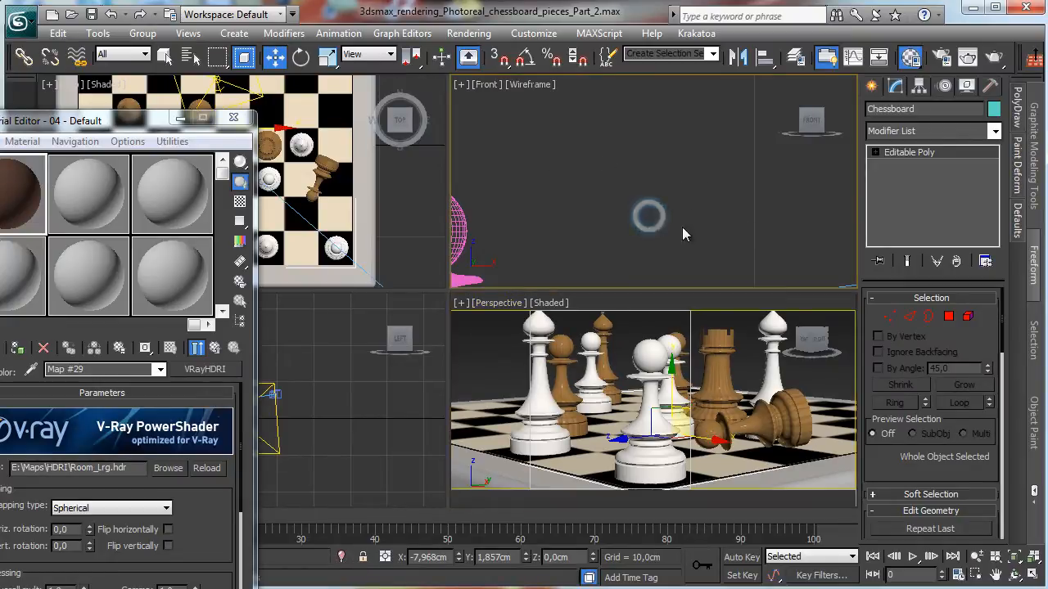
pyautogui.press('z')
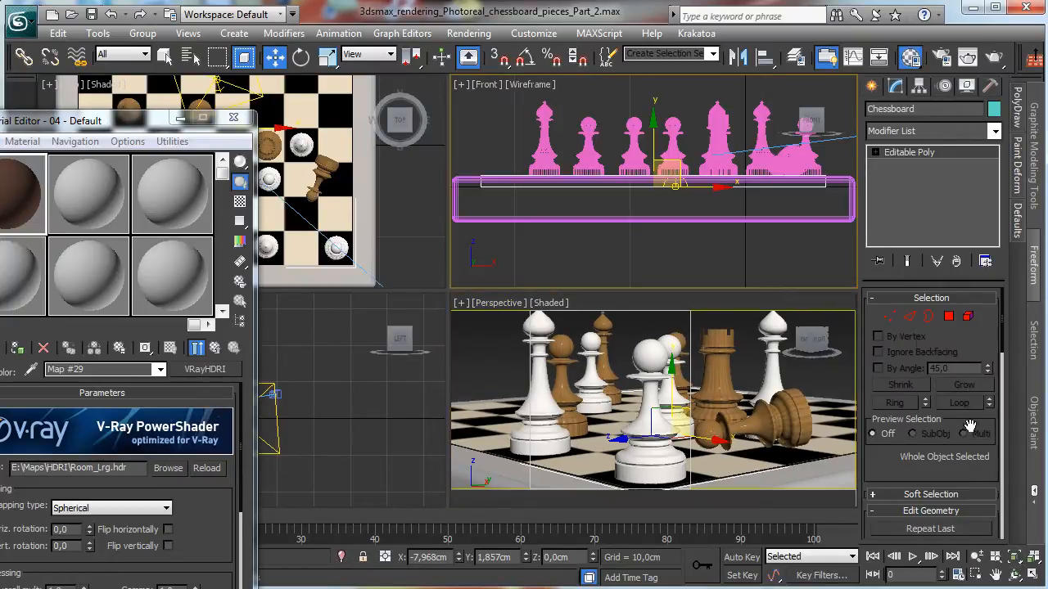
pyautogui.click(977, 560)
pyautogui.moveTo(700, 168); pyautogui.dragTo(704, 281)
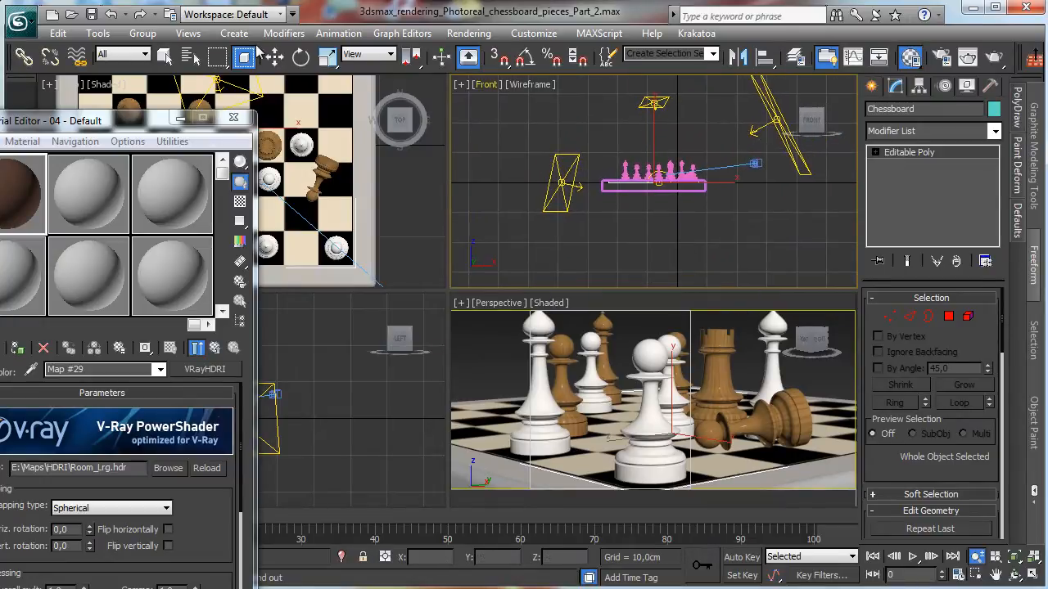
pyautogui.click(190, 57)
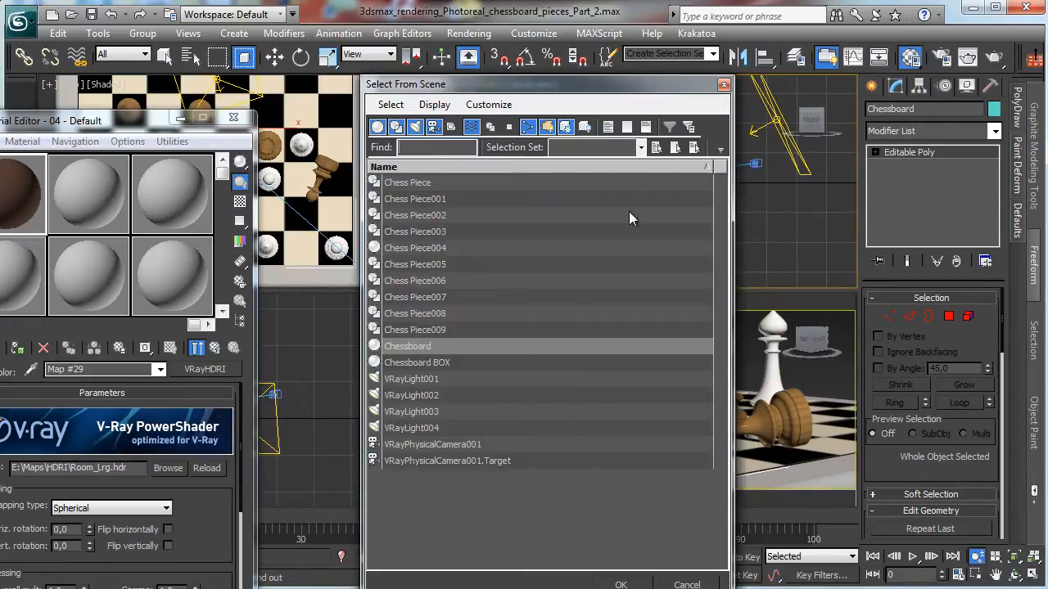
pyautogui.doubleClick(411, 427)
# Assign the VRayHDRI map as an instance to the dome light's texture and set the texture resolution to 2048.
pyautogui.moveTo(143, 120); pyautogui.dragTo(288, 70)
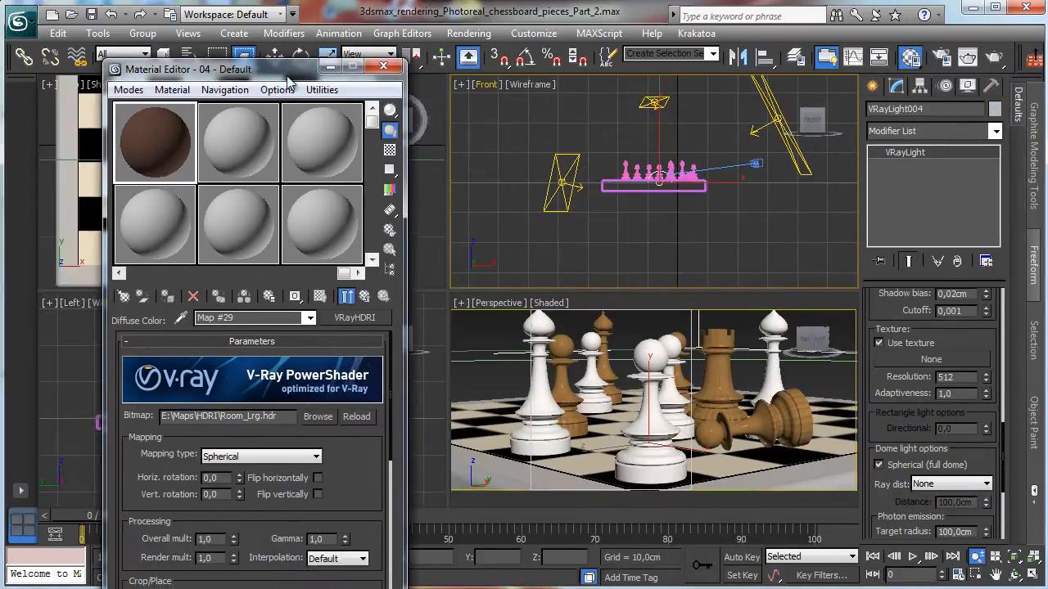
pyautogui.moveTo(897, 421); pyautogui.dragTo(885, 212)
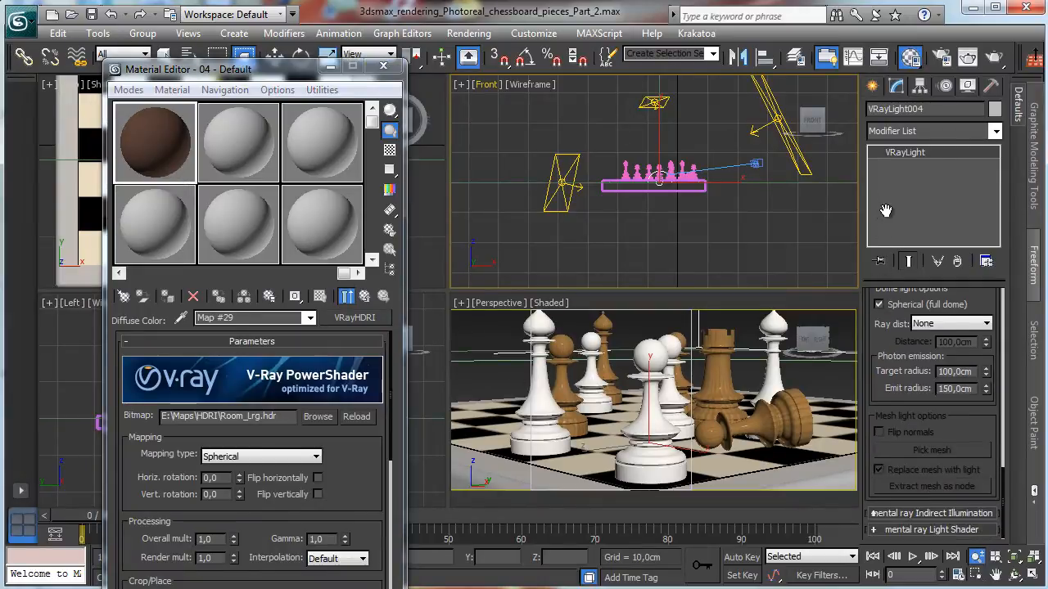
pyautogui.scroll(5, 946, 420)
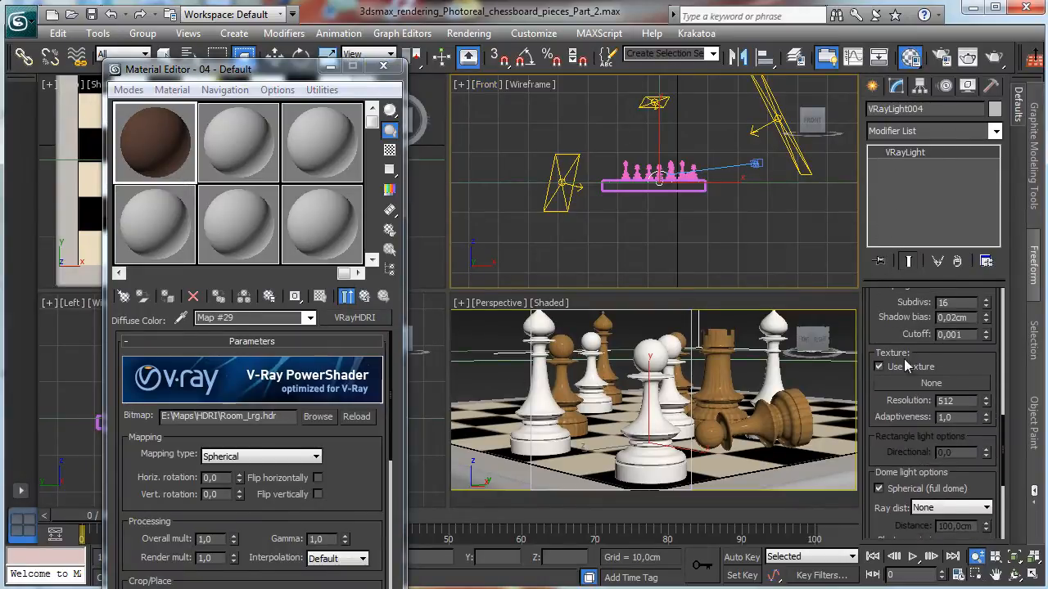
pyautogui.moveTo(347, 324); pyautogui.dragTo(927, 399)
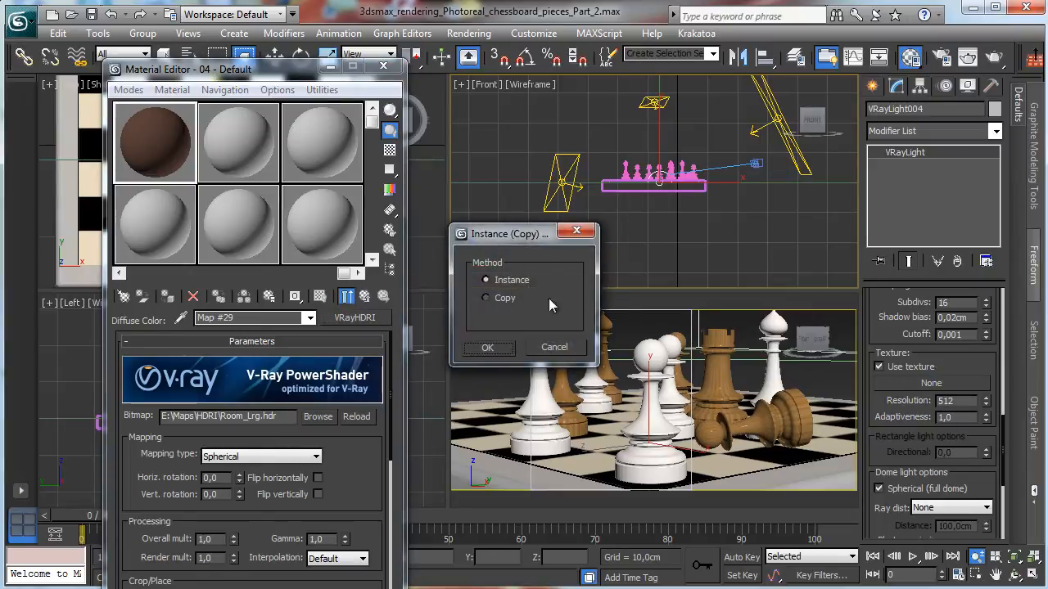
pyautogui.click(487, 347)
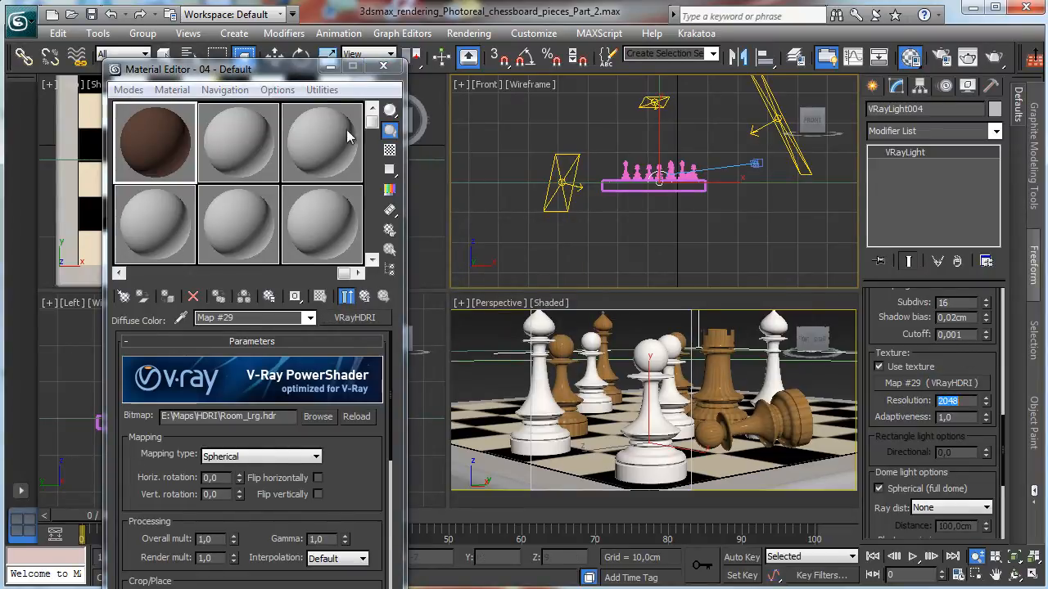
# Select the chessboard and isolate it, with the Material Editor minimized.
pyautogui.rightClick(536, 363)
pyautogui.press('w')
pyautogui.click(605, 439)
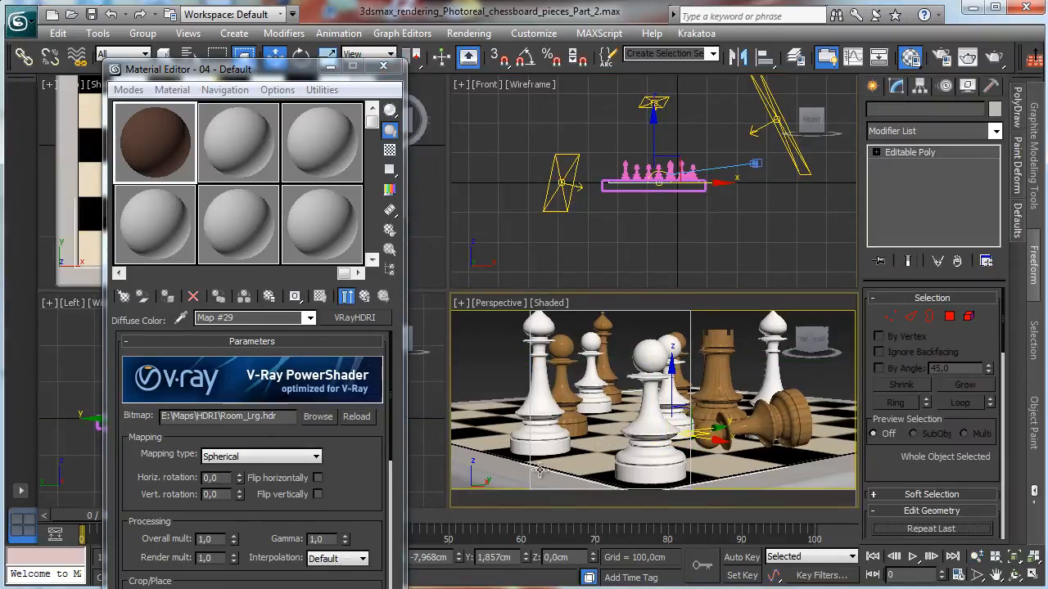
pyautogui.click(330, 68)
pyautogui.click(342, 556)
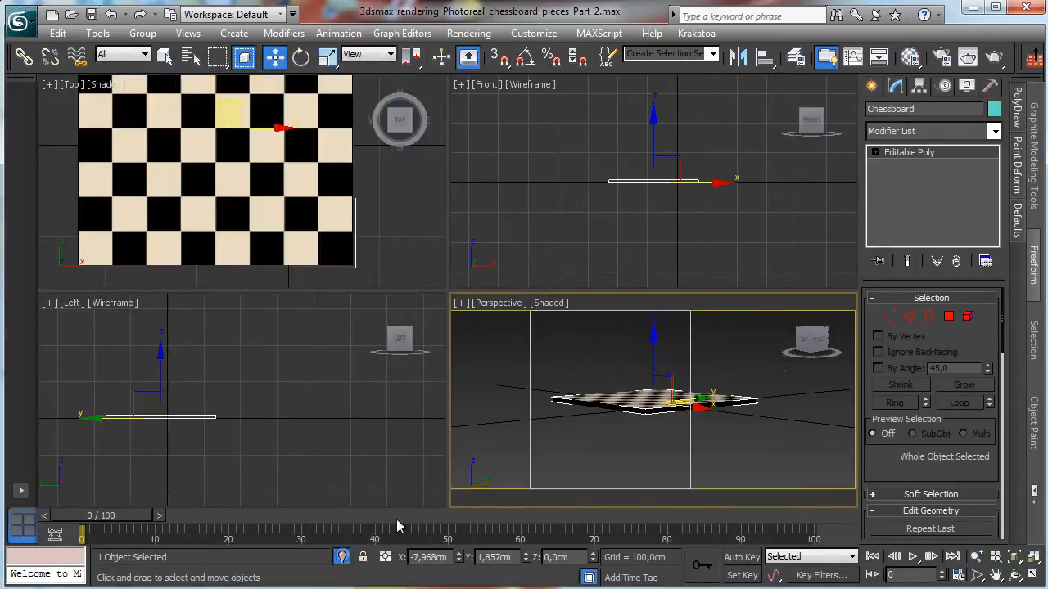
# Switch the Perspective viewport to VRayPhysicalCamera001 and render the region of the isolated board.
pyautogui.click(516, 307)
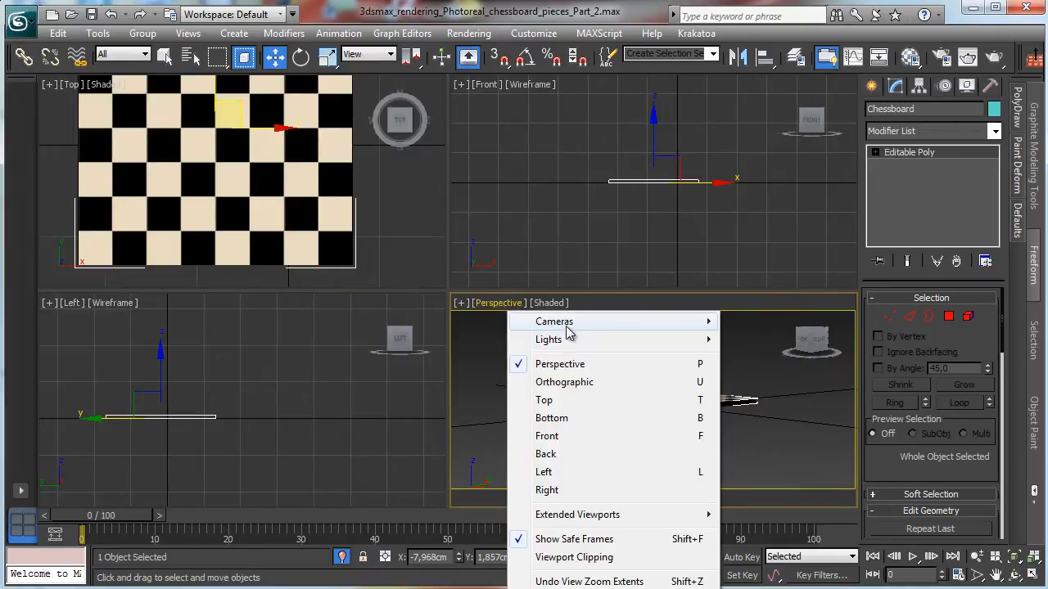
pyautogui.moveTo(568, 324)
pyautogui.click(761, 322)
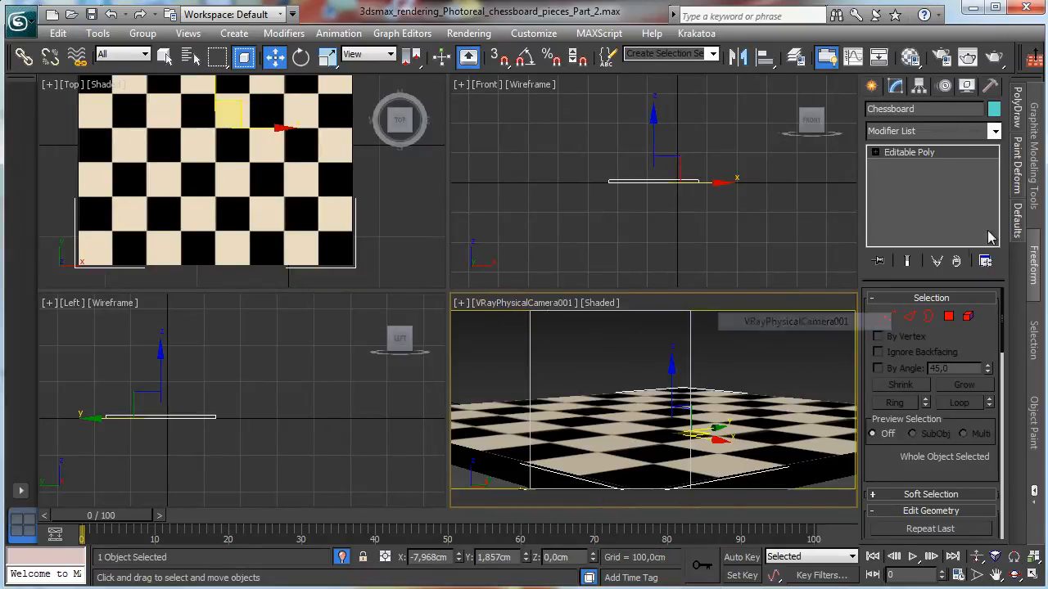
pyautogui.click(993, 57)
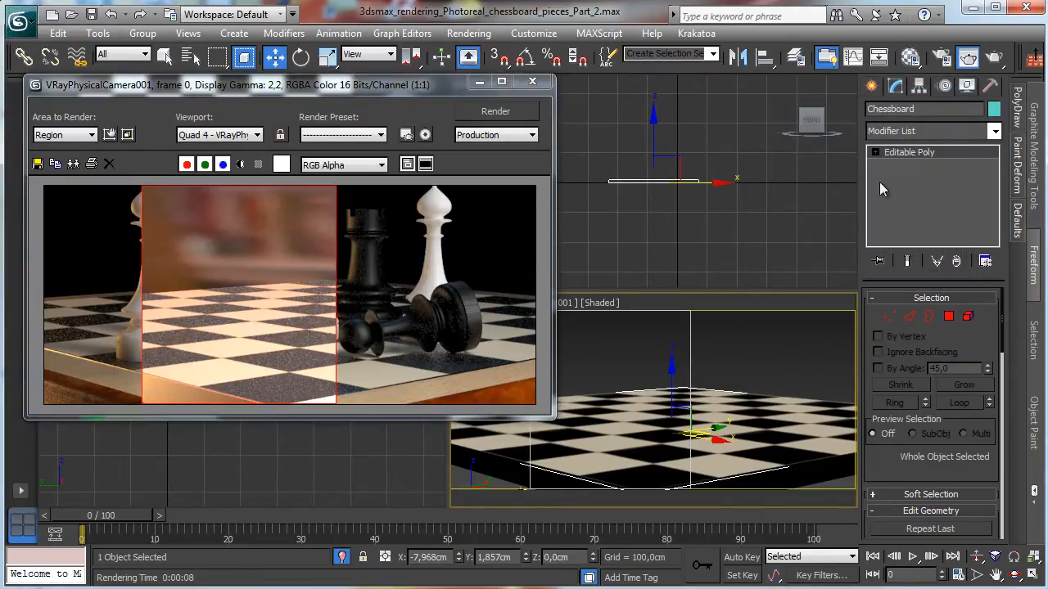
pyautogui.click(479, 81)
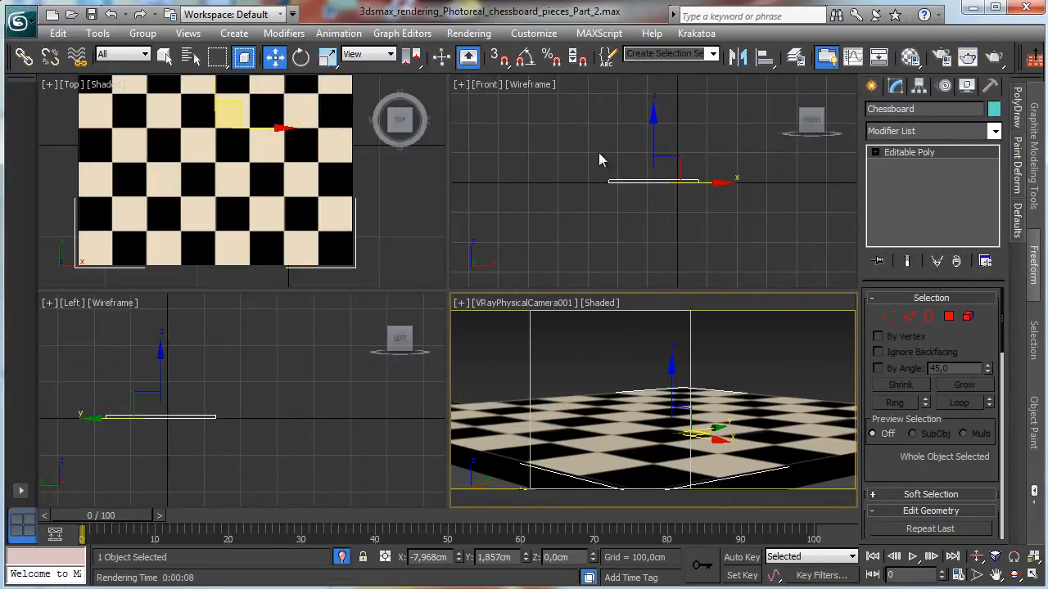
# End the isolation, select VRayLight004 by name and review its dome light parameters.
pyautogui.click(342, 557)
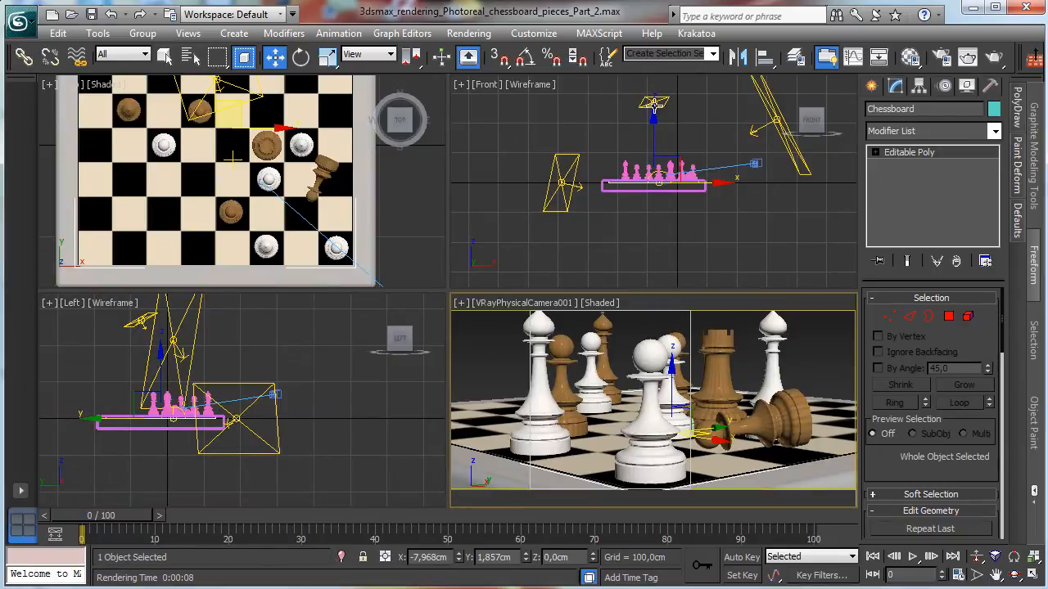
pyautogui.click(190, 55)
pyautogui.doubleClick(411, 428)
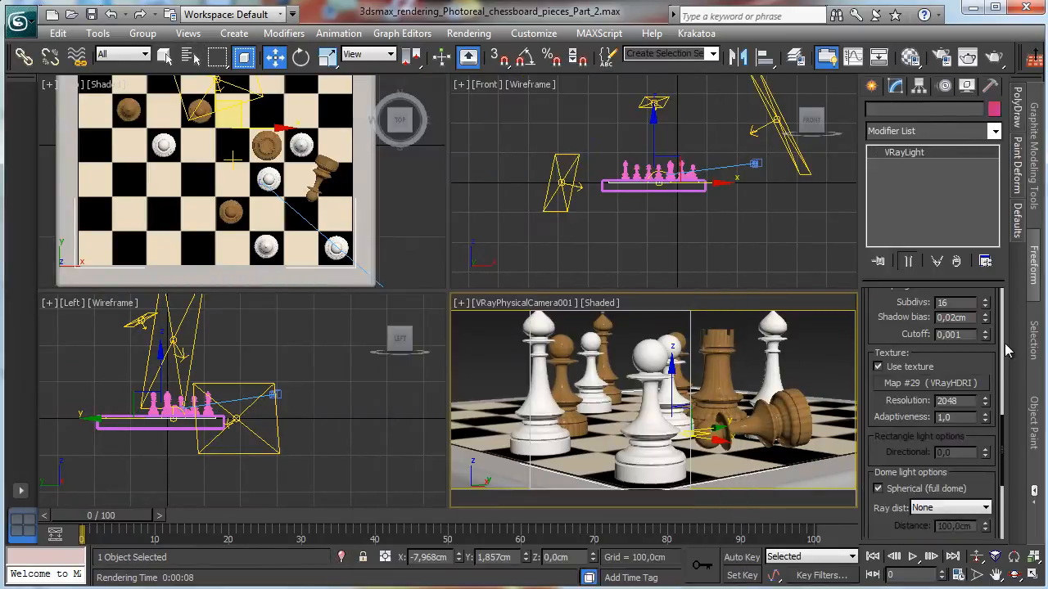
pyautogui.scroll(-5, 901, 340)
pyautogui.scroll(2, 901, 340)
pyautogui.scroll(3, 901, 341)
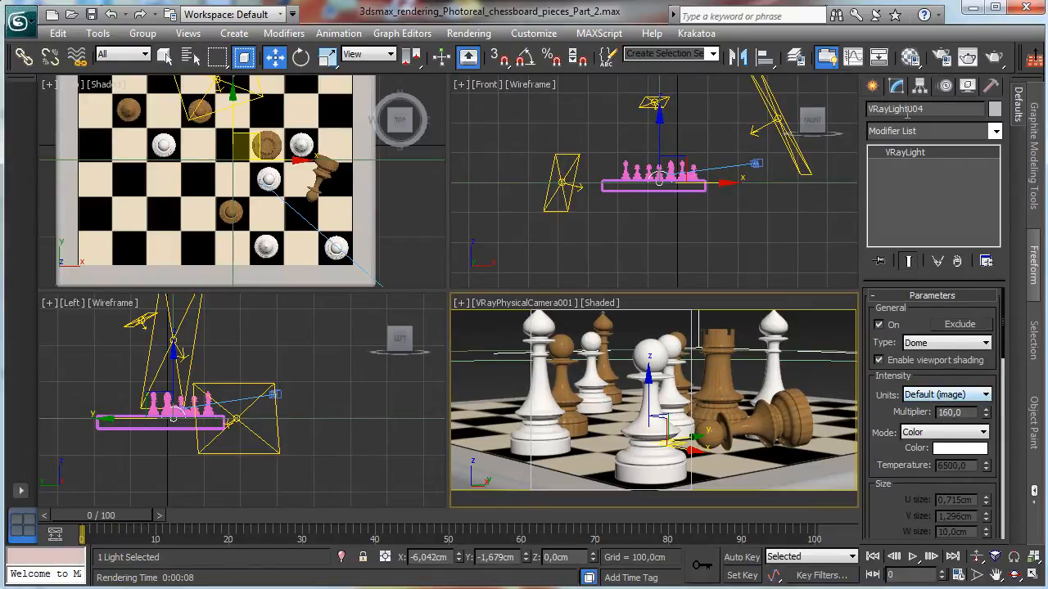
# Isolate the chessboard again and make the 04 - Default sample slot preview the HDRI map instead of the end result.
pyautogui.click(913, 59)
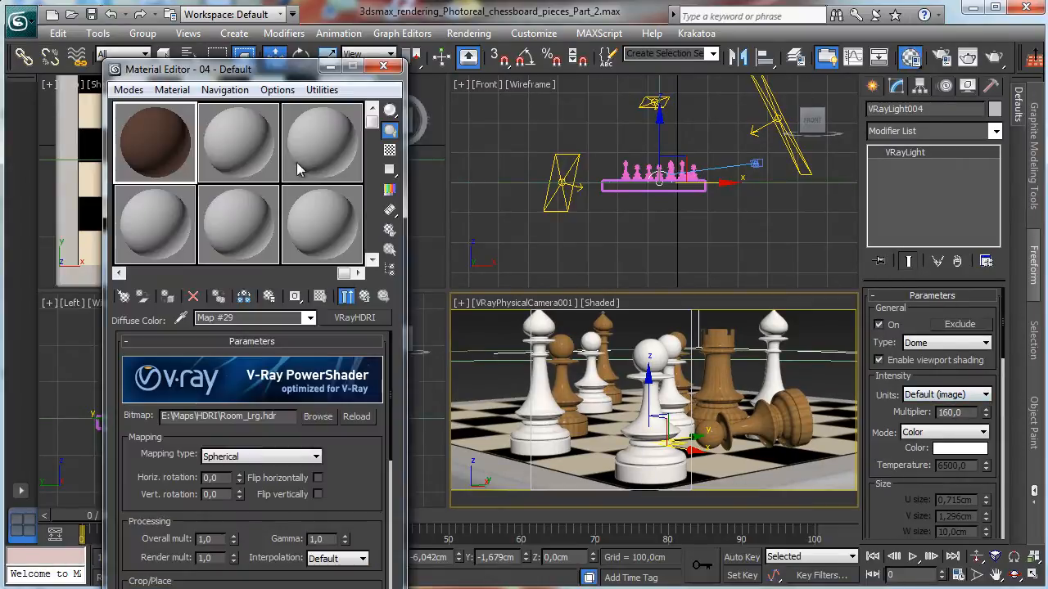
pyautogui.click(492, 433)
pyautogui.moveTo(267, 79); pyautogui.dragTo(189, 73)
pyautogui.click(342, 557)
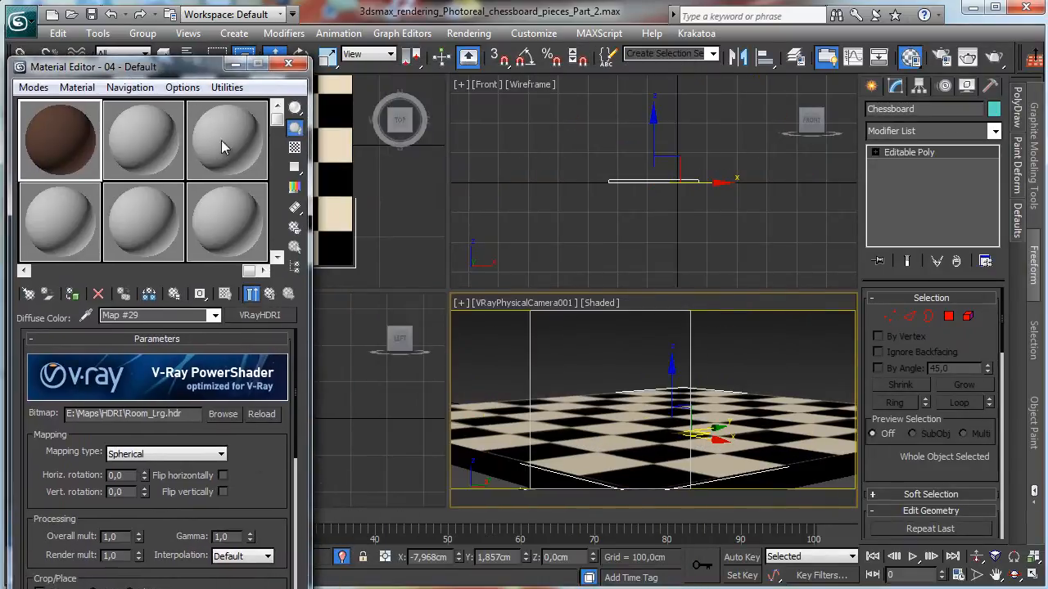
pyautogui.click(253, 294)
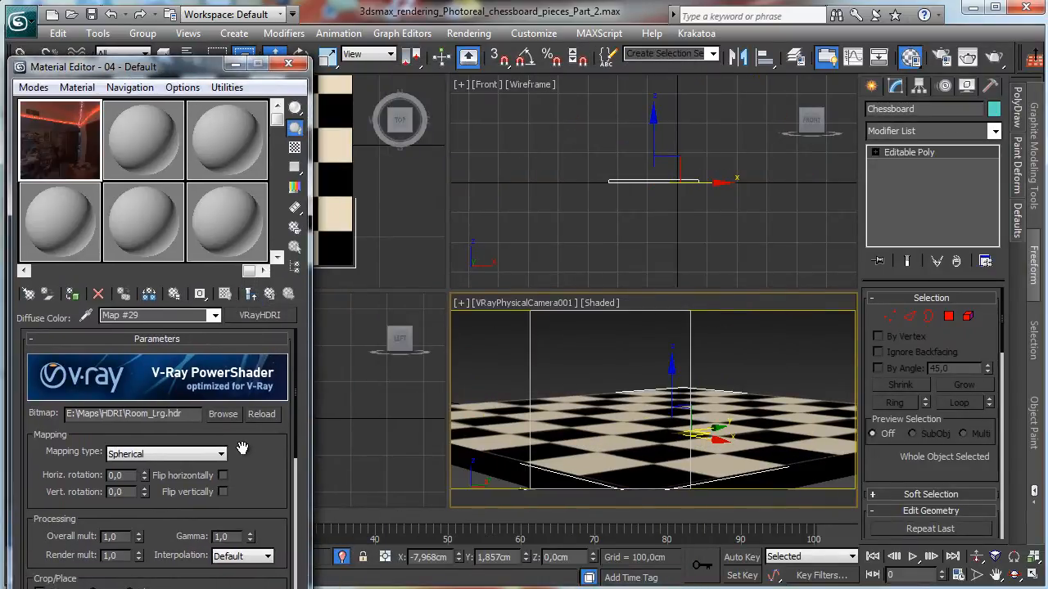
# Wrap the VRayHDRI map in a Color Correction map, keeping the old map as a sub-map.
pyautogui.click(260, 318)
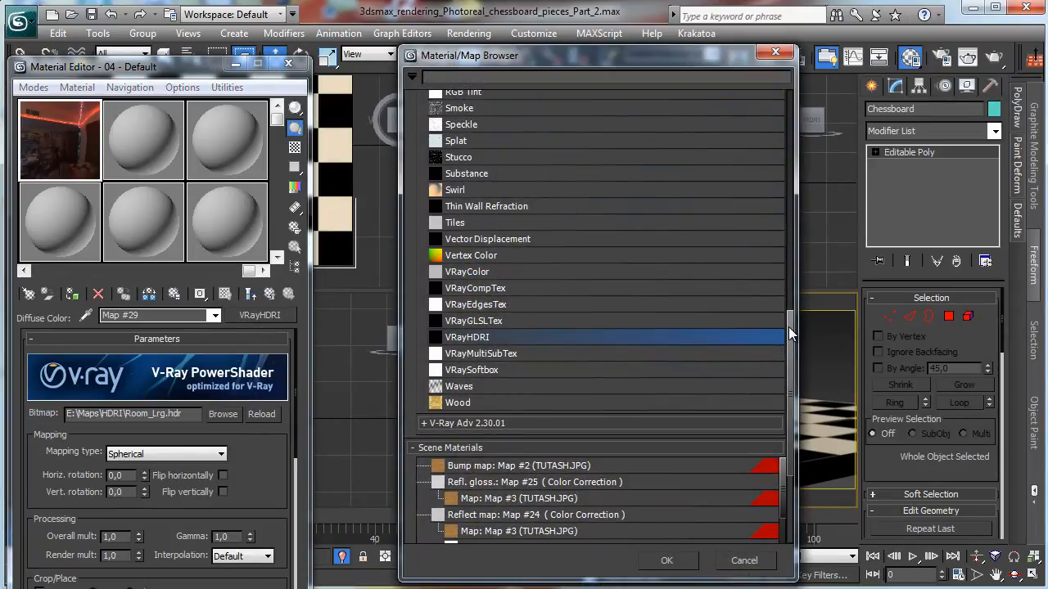
pyautogui.moveTo(789, 327); pyautogui.dragTo(593, 141)
pyautogui.click(473, 142)
pyautogui.doubleClick(473, 142)
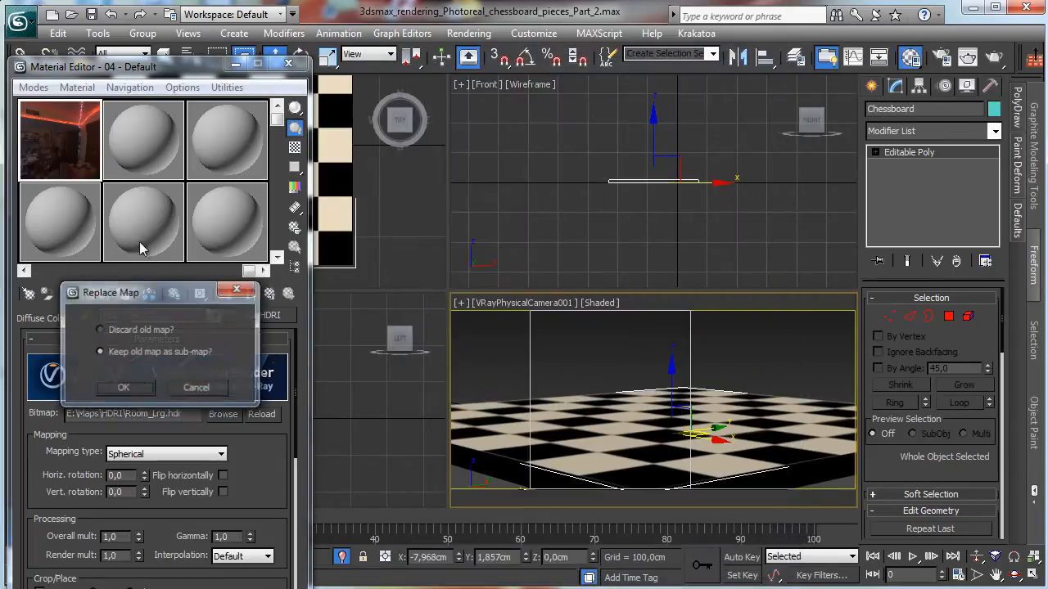
pyautogui.click(137, 387)
# Set the Color Correction saturation to about -40.864, brightness to -12.957 and contrast to -25.581.
pyautogui.moveTo(123, 66); pyautogui.dragTo(193, 26)
pyautogui.moveTo(176, 379); pyautogui.dragTo(176, 329)
pyautogui.moveTo(222, 468); pyautogui.dragTo(173, 473)
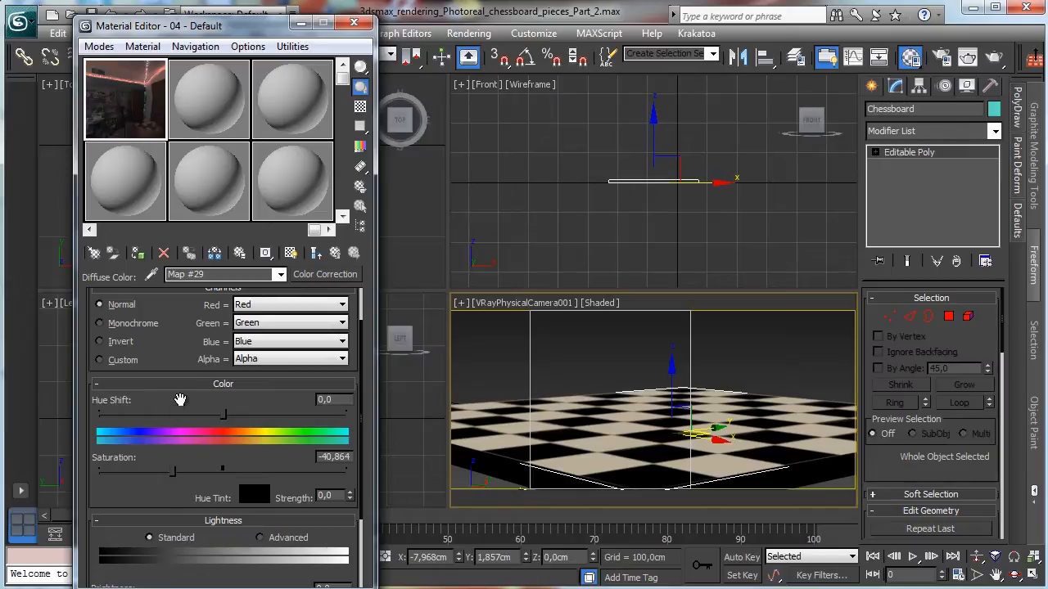
pyautogui.moveTo(190, 352); pyautogui.dragTo(203, 227)
pyautogui.moveTo(223, 501); pyautogui.dragTo(197, 500)
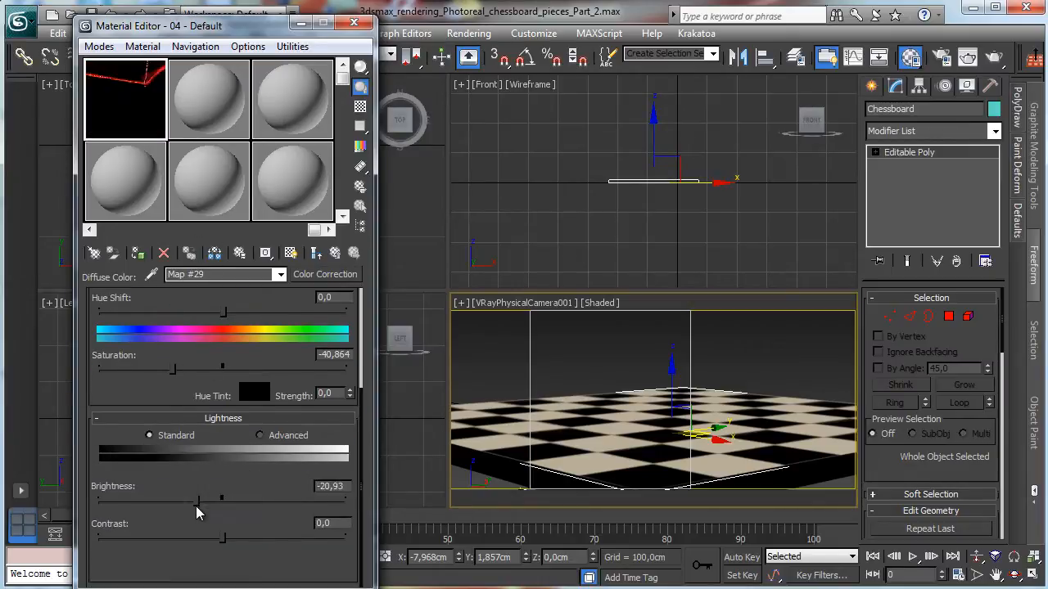
pyautogui.moveTo(221, 538); pyautogui.dragTo(187, 538)
pyautogui.moveTo(197, 500); pyautogui.dragTo(207, 501)
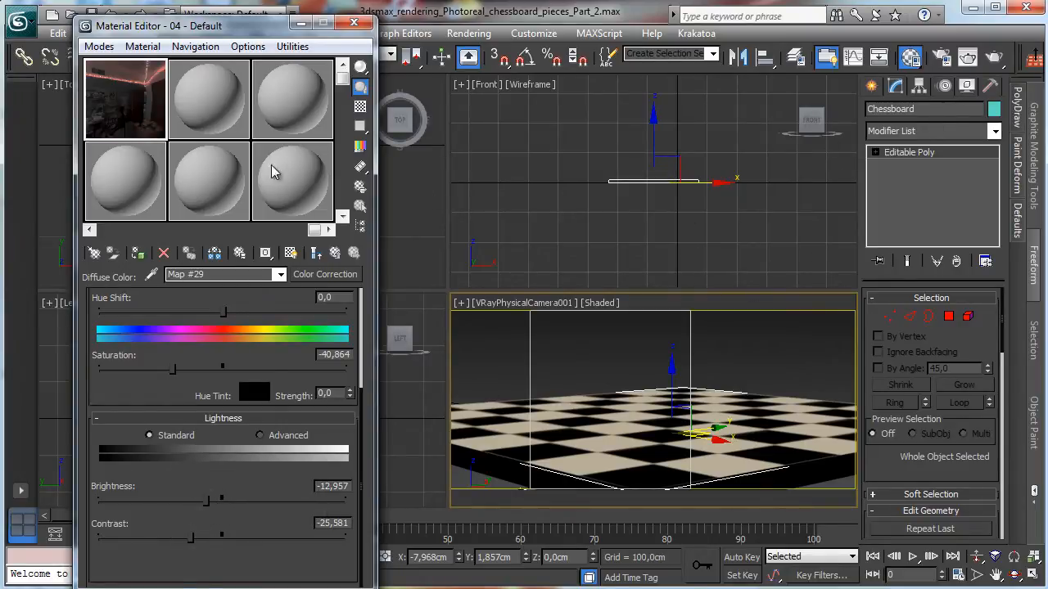
# Render the camera region of the isolated board, and lower the Color Correction saturation to about -52.824.
pyautogui.click(978, 54)
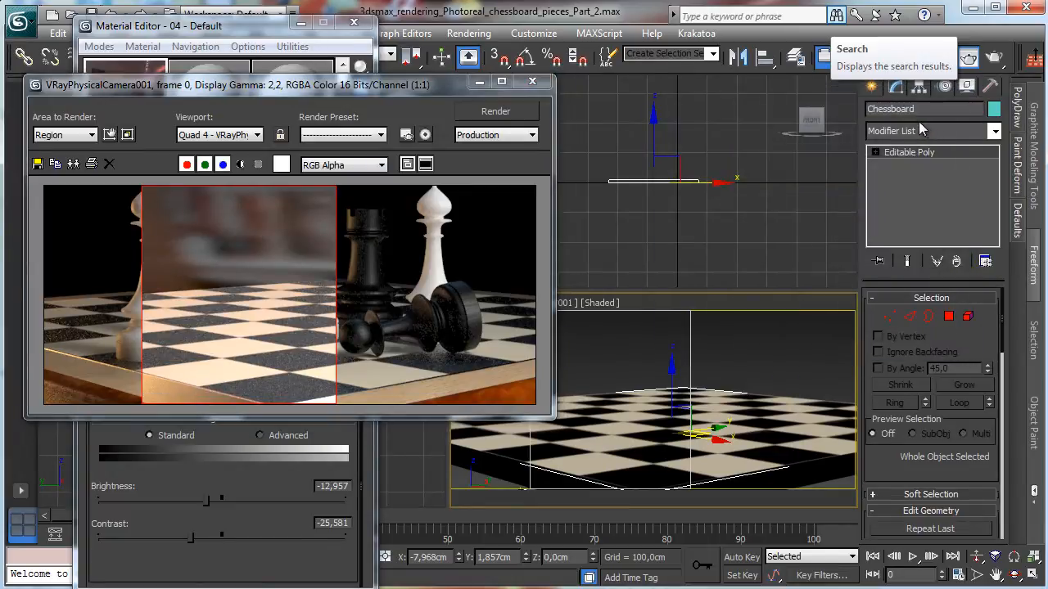
pyautogui.moveTo(275, 90); pyautogui.dragTo(700, 73)
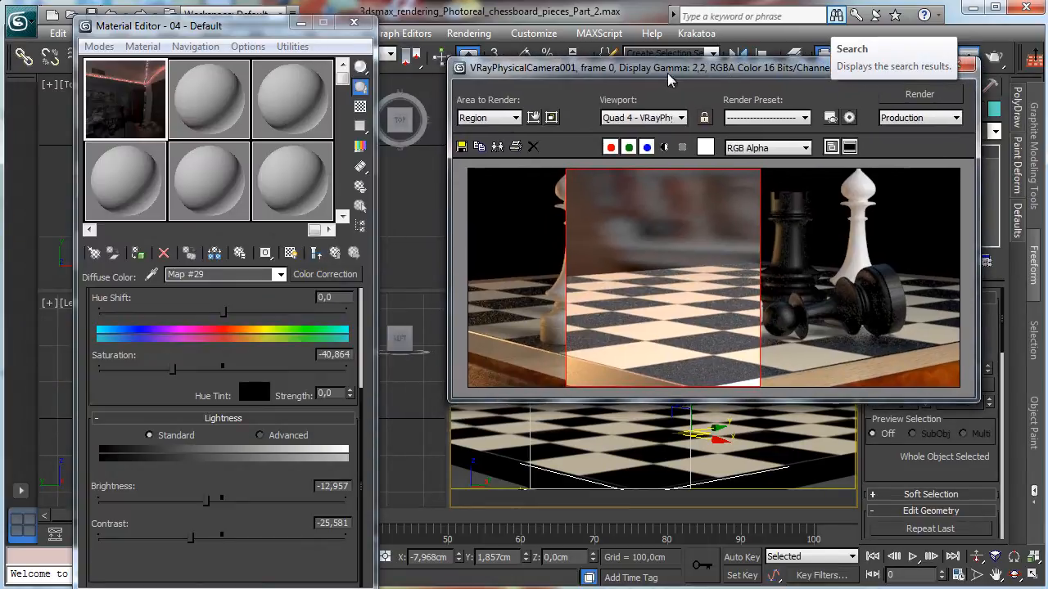
pyautogui.moveTo(94, 394); pyautogui.dragTo(129, 520)
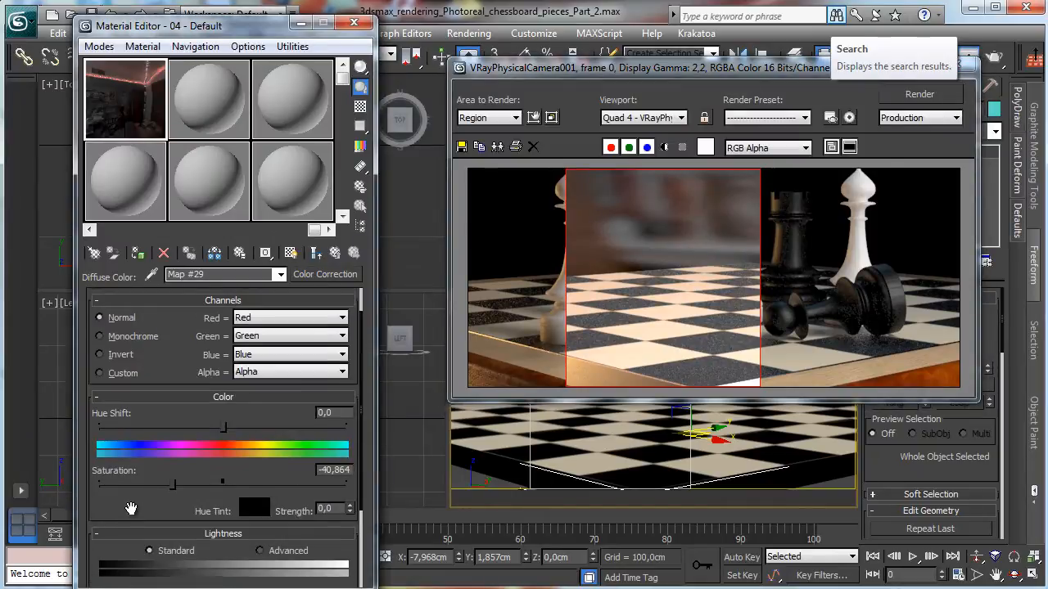
pyautogui.moveTo(175, 486); pyautogui.dragTo(158, 487)
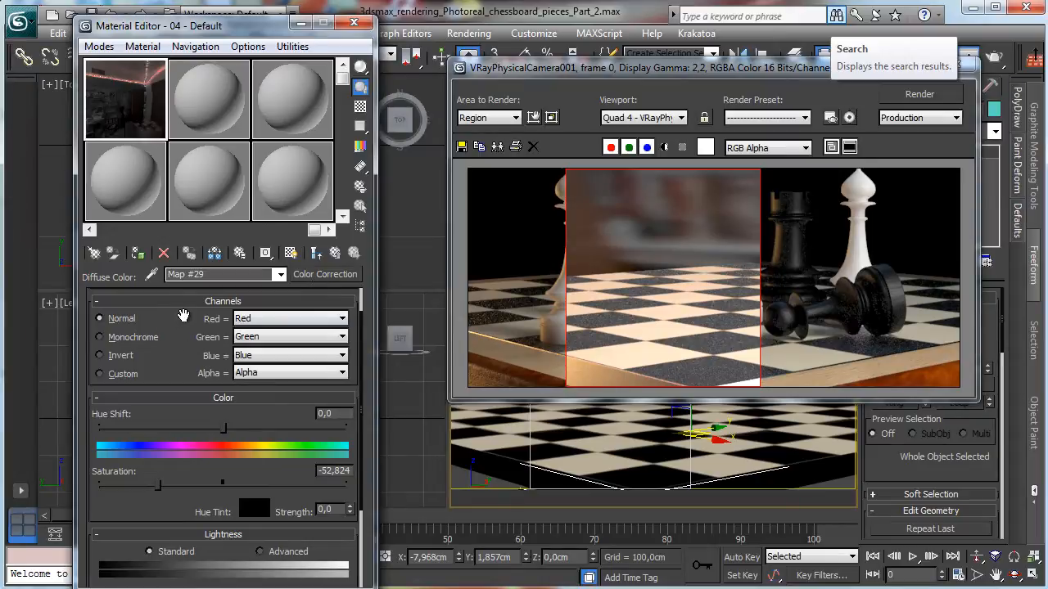
# Set the gamma of the VRayHDRI sub-map to 0.7 and render the region again.
pyautogui.moveTo(183, 316); pyautogui.dragTo(184, 351)
pyautogui.click(296, 319)
pyautogui.moveTo(259, 433); pyautogui.dragTo(328, 334)
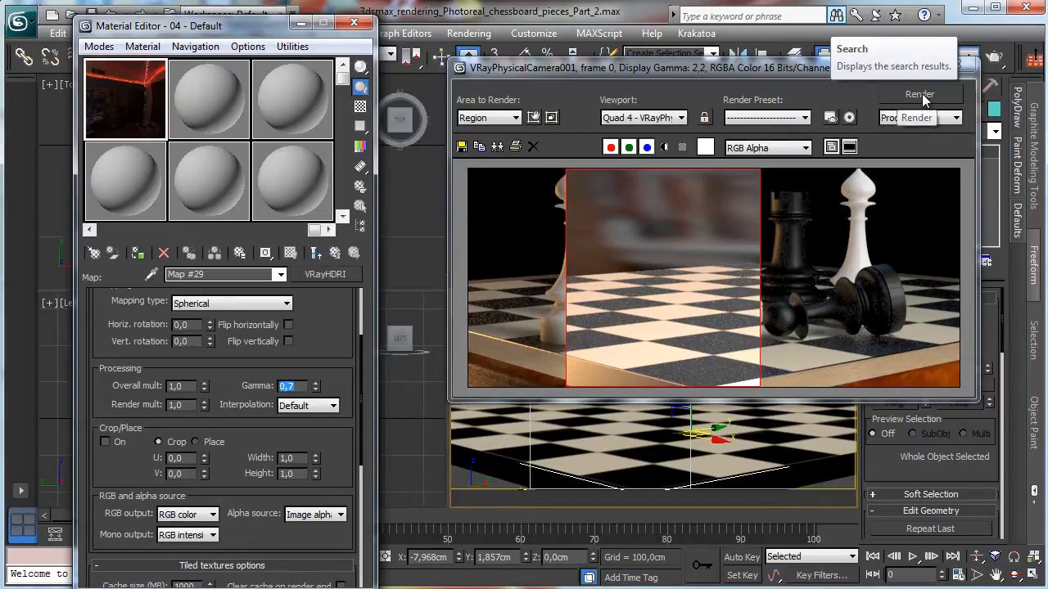
pyautogui.hotkey('shift', 'q')
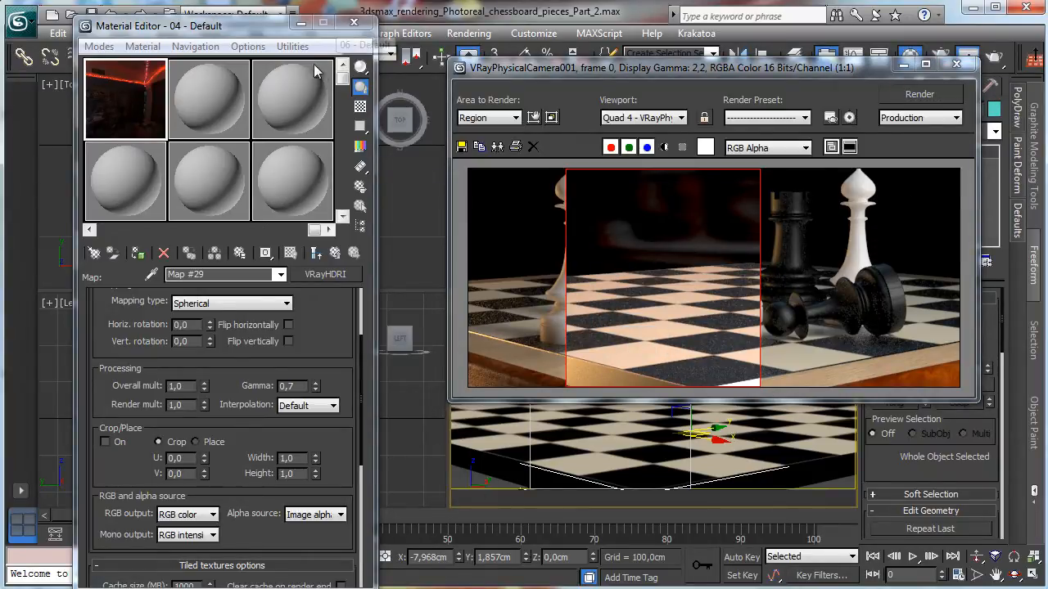
# End the chessboard isolation to bring back all pieces and lights.
pyautogui.moveTo(278, 26); pyautogui.dragTo(301, 37)
pyautogui.click(341, 557)
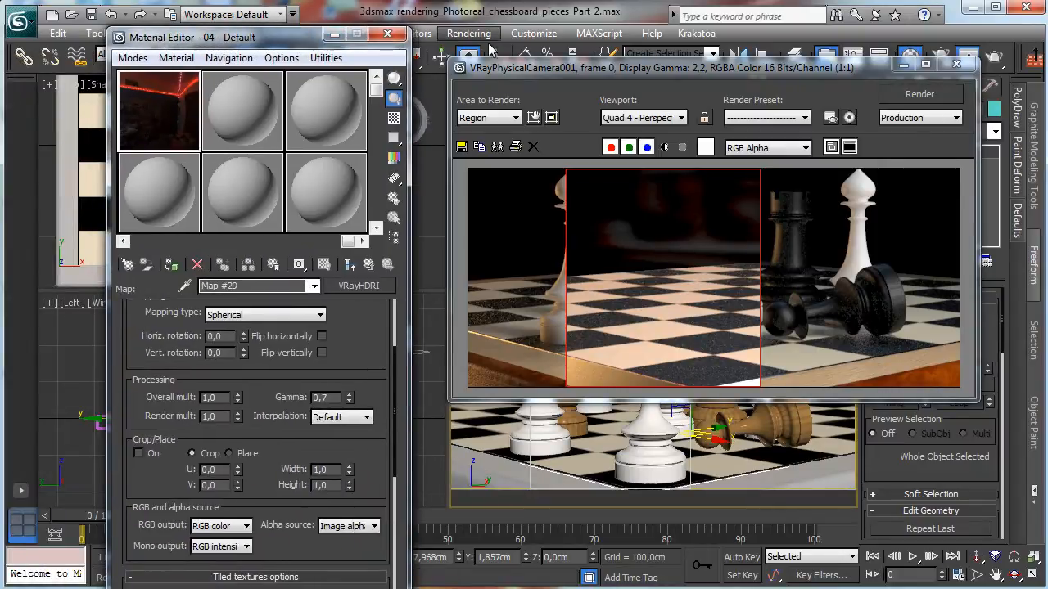
pyautogui.click(919, 96)
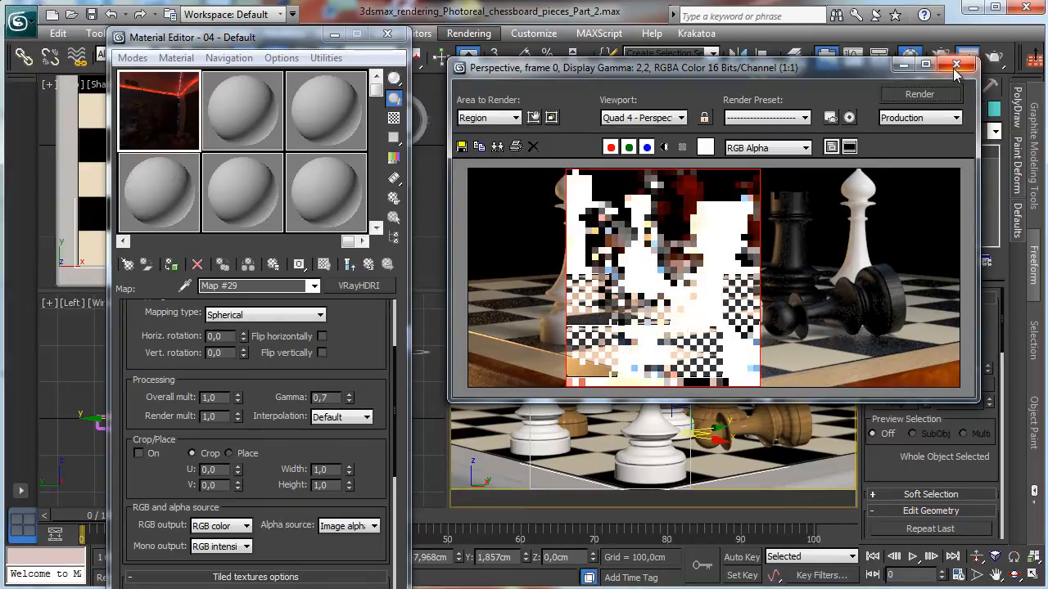
pyautogui.click(1018, 106)
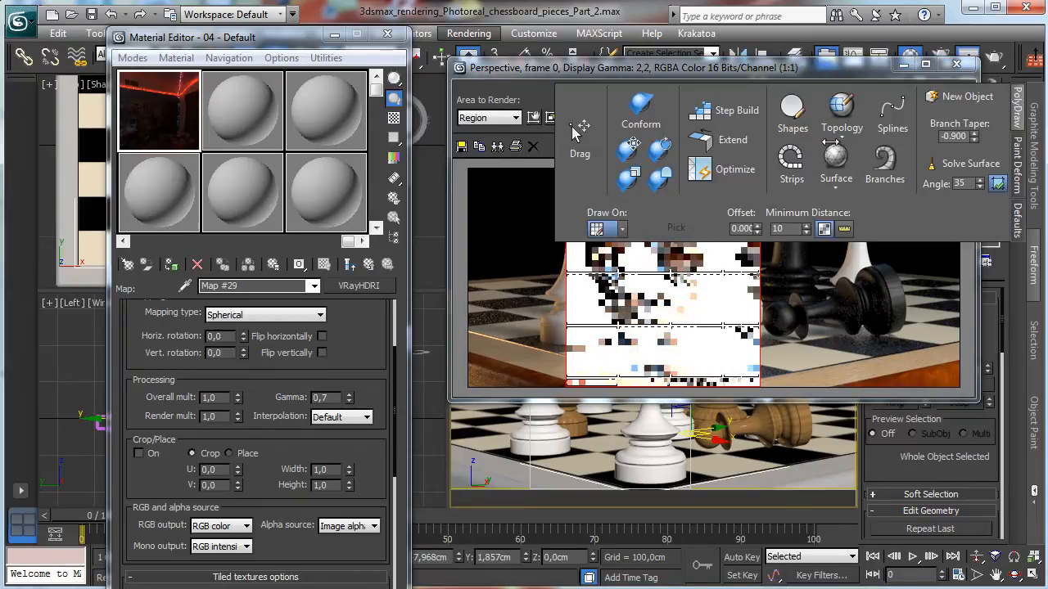
pyautogui.moveTo(746, 71); pyautogui.dragTo(555, 130)
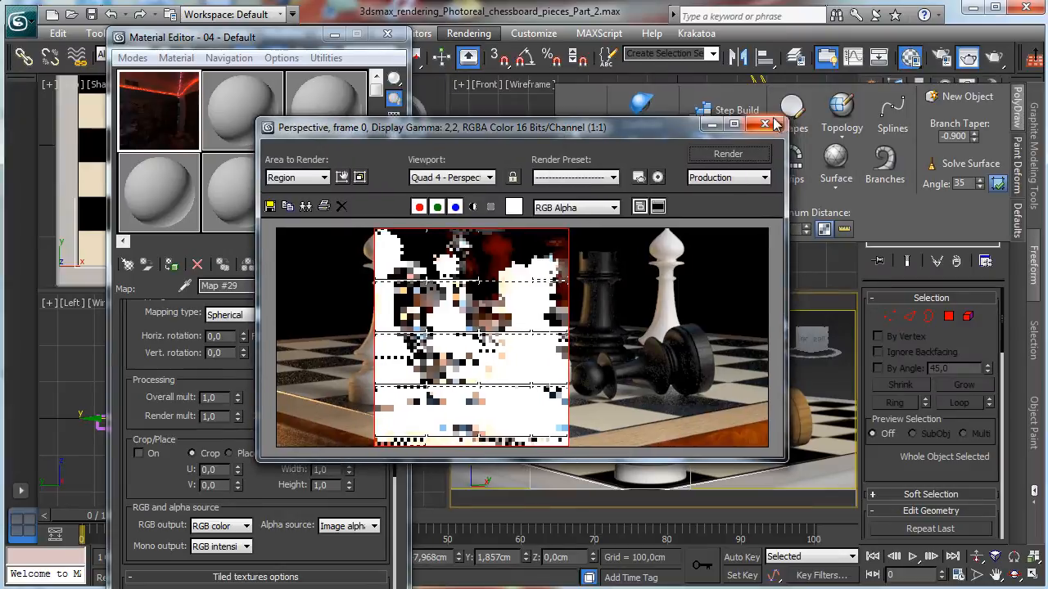
pyautogui.click(713, 124)
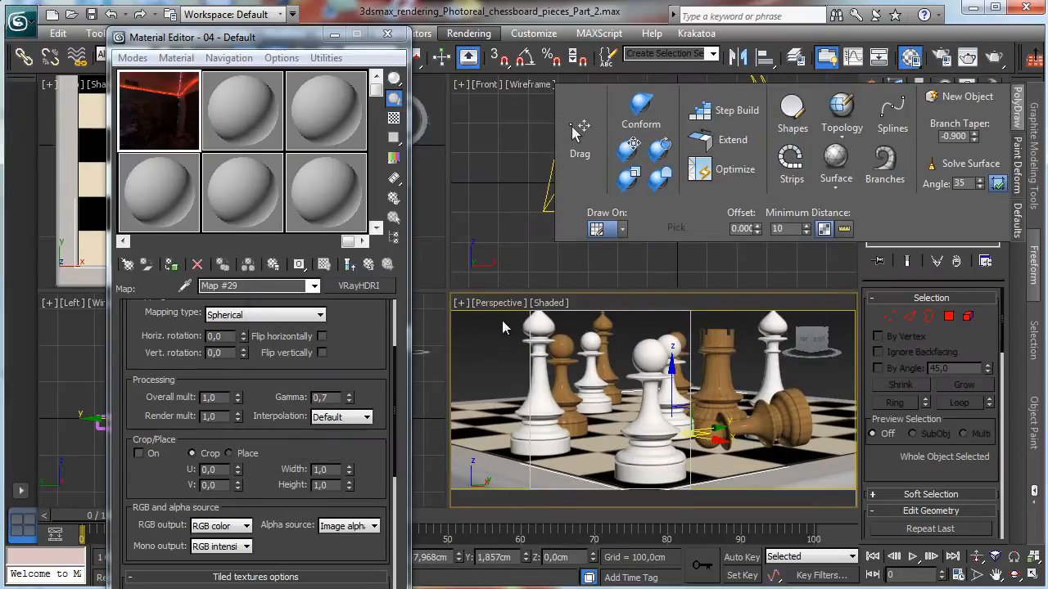
# Switch the Perspective viewport back to VRayPhysicalCamera001 and render the region with all chess pieces.
pyautogui.click(494, 304)
pyautogui.moveTo(583, 320)
pyautogui.click(770, 320)
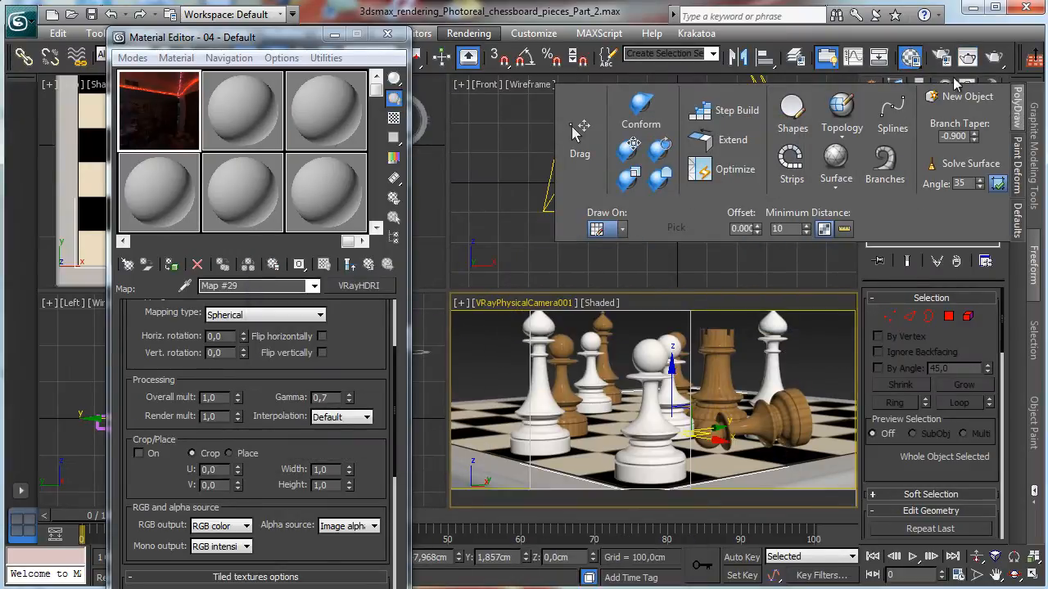
pyautogui.click(996, 56)
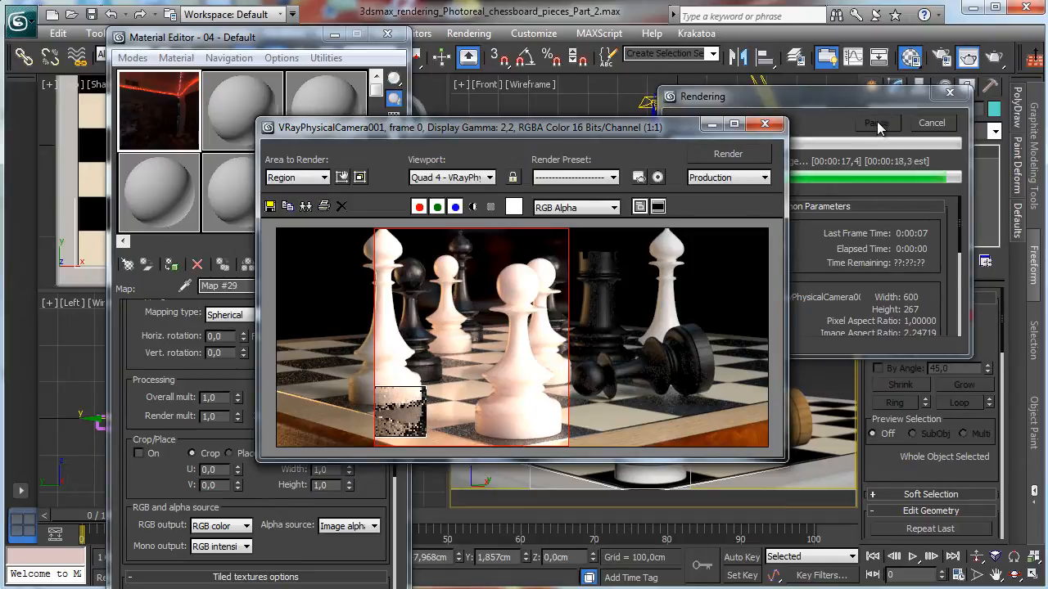
# Cancel the running render and close the Material Editor, keeping the rendered frame clear of the lights in the Front view.
pyautogui.click(930, 121)
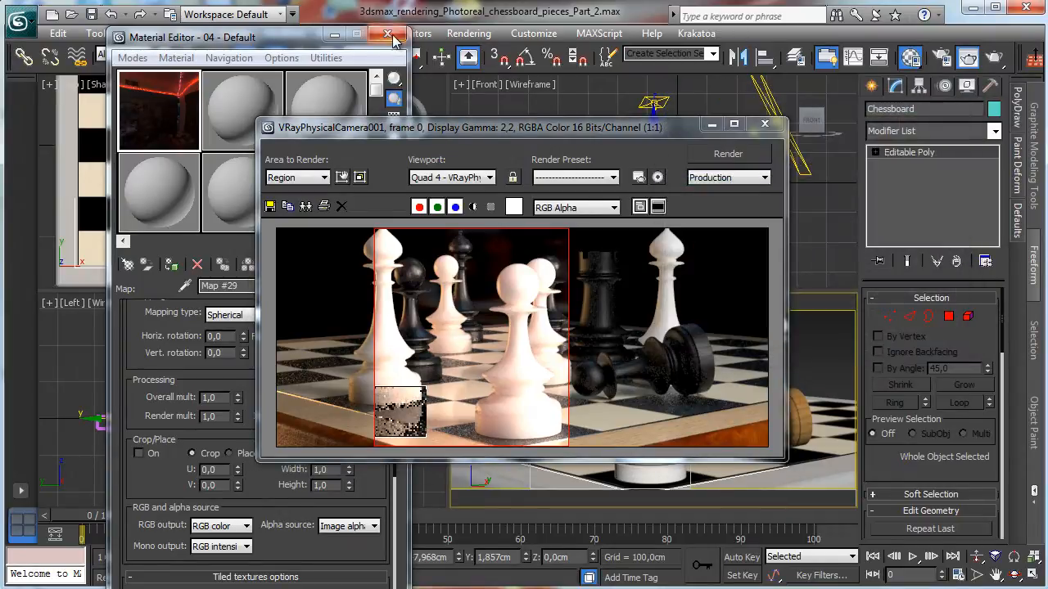
pyautogui.click(387, 34)
pyautogui.click(777, 97)
pyautogui.moveTo(671, 127); pyautogui.dragTo(387, 178)
# Select the slanted plane light VRayLight003 and try rendering the region in the camera view.
pyautogui.click(778, 117)
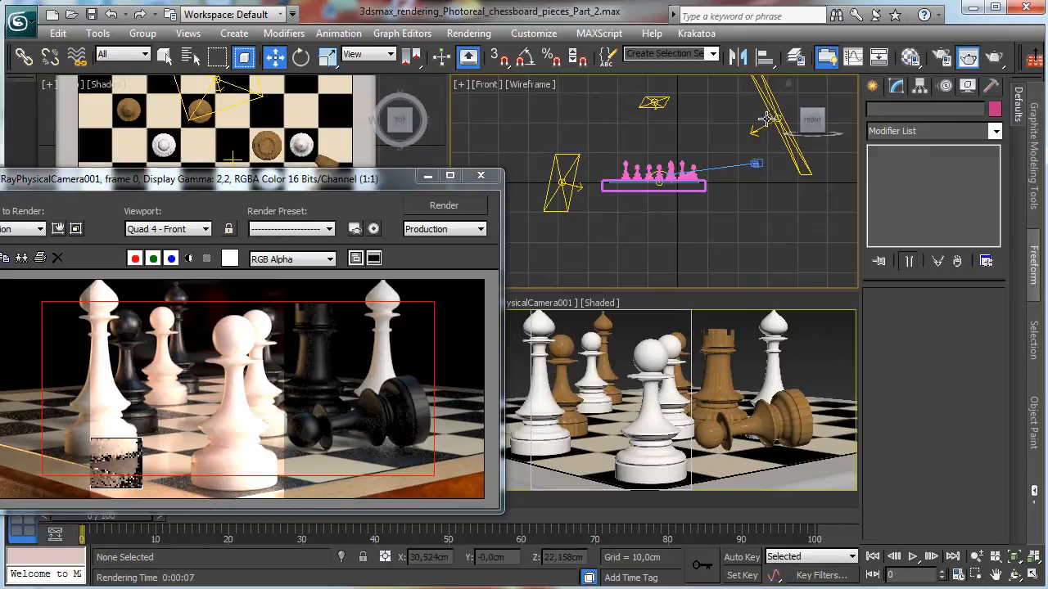
pyautogui.rightClick(730, 343)
pyautogui.doubleClick(970, 412)
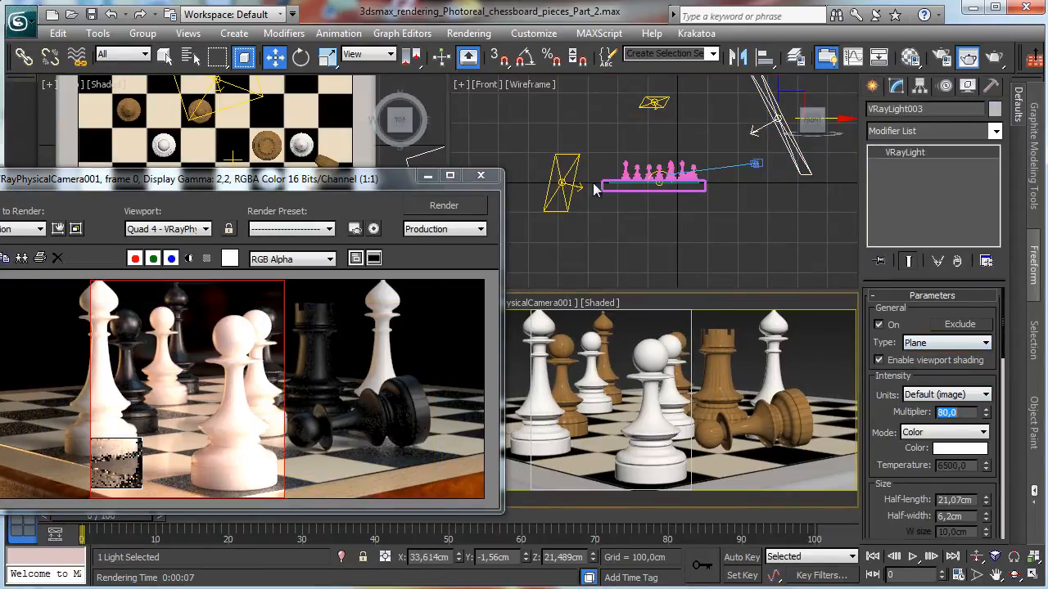
pyautogui.click(462, 211)
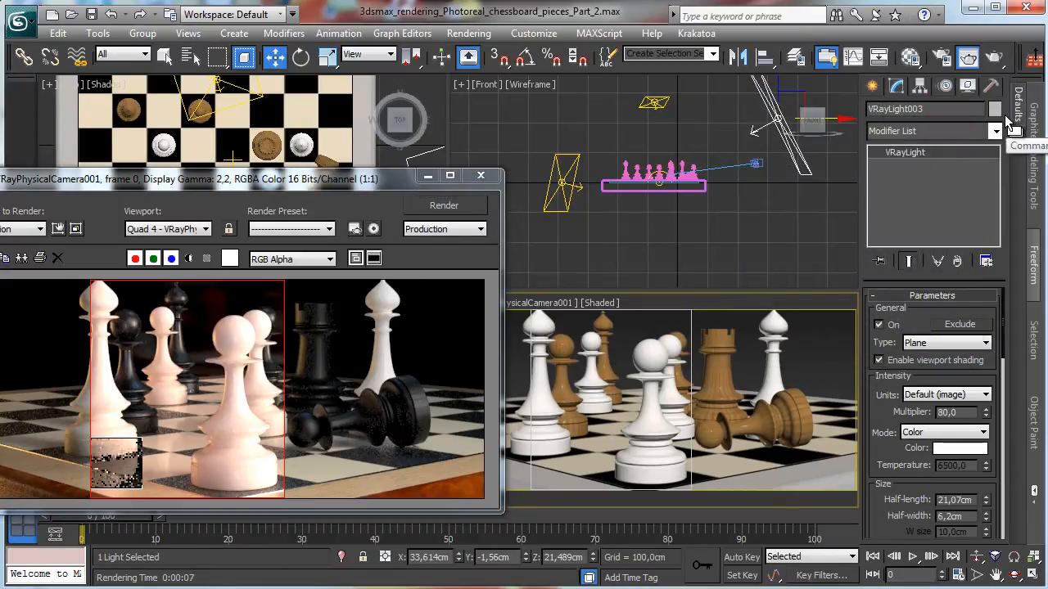
pyautogui.hotkey('shift', 'q')
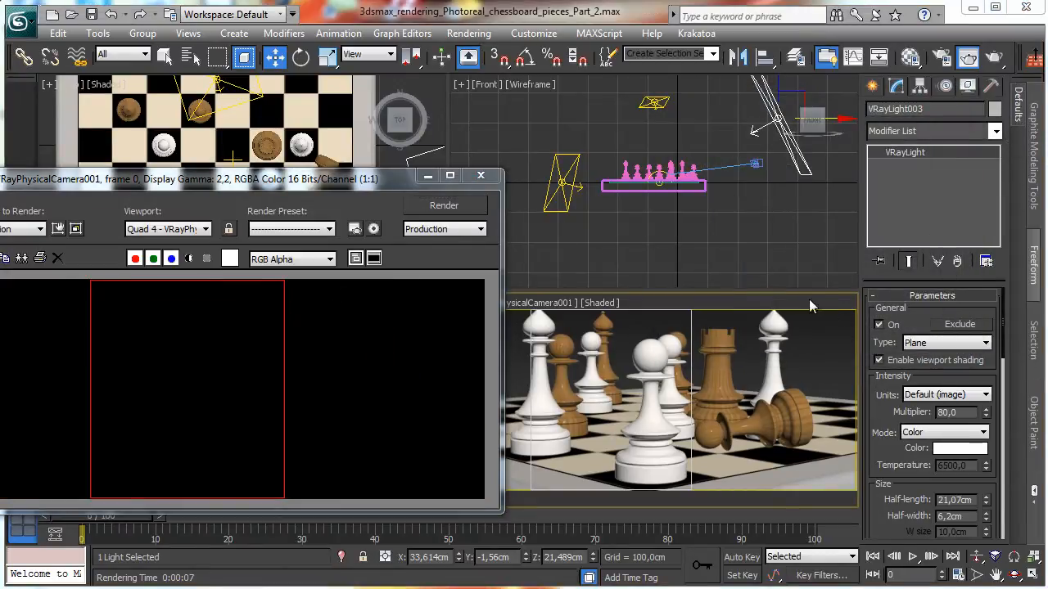
# Select the dome light VRayLight004 by name and set its multiplier to 450.
pyautogui.click(191, 56)
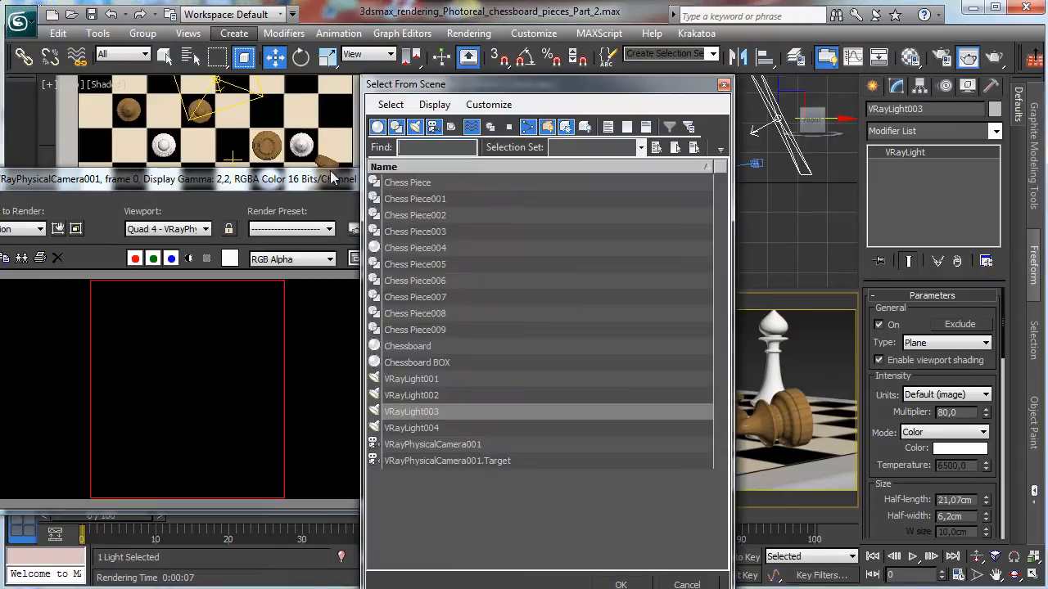
pyautogui.doubleClick(421, 427)
pyautogui.doubleClick(970, 414)
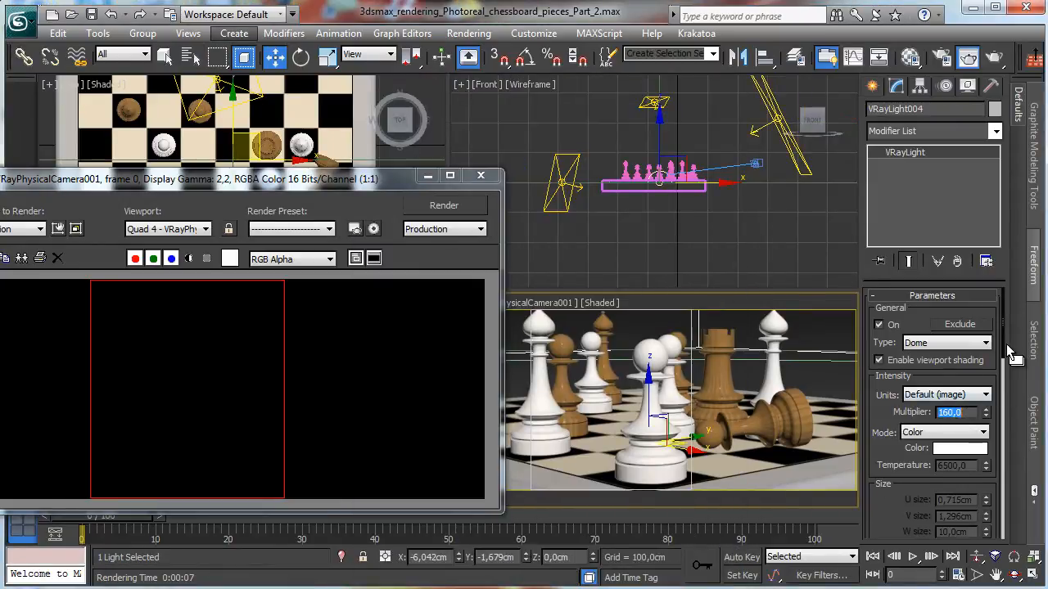
pyautogui.write('450')
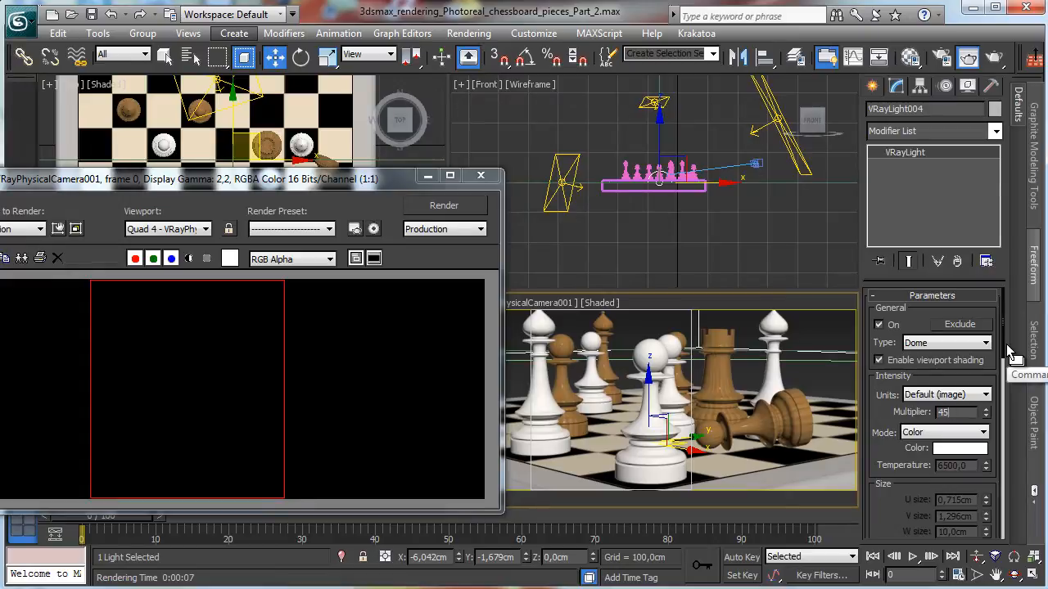
# Set the multiplier of the slanted plane light VRayLight003 to 120 and render the camera region.
pyautogui.click(771, 117)
pyautogui.rightClick(781, 394)
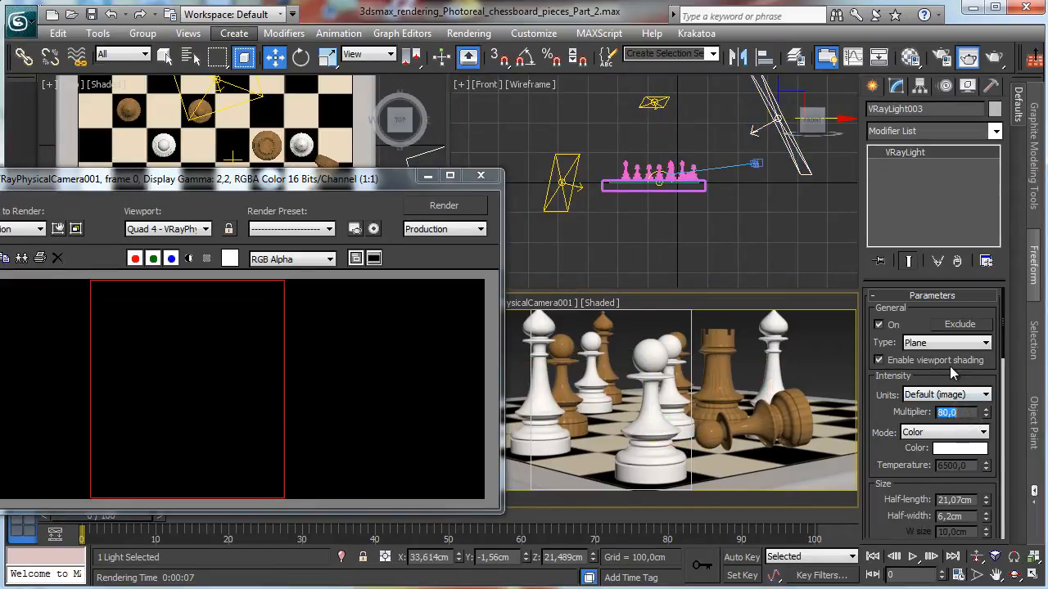
pyautogui.write('120')
pyautogui.press('Return')
pyautogui.click(442, 206)
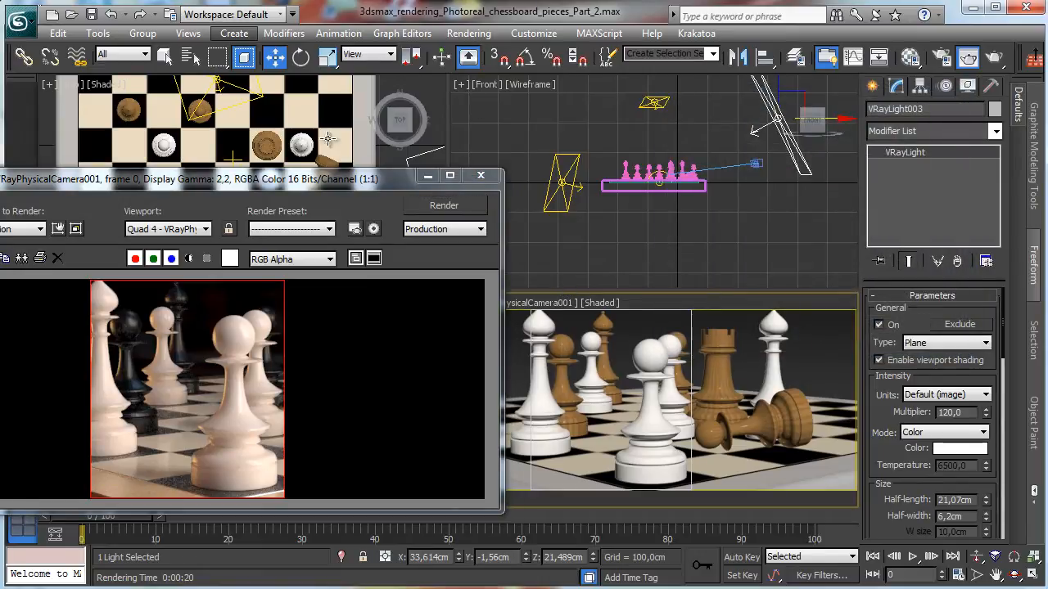
# Test-render the region with depth-of-field enabled on VRayPhysicalCamera001, and turn depth-of-field off again.
pyautogui.click(561, 310)
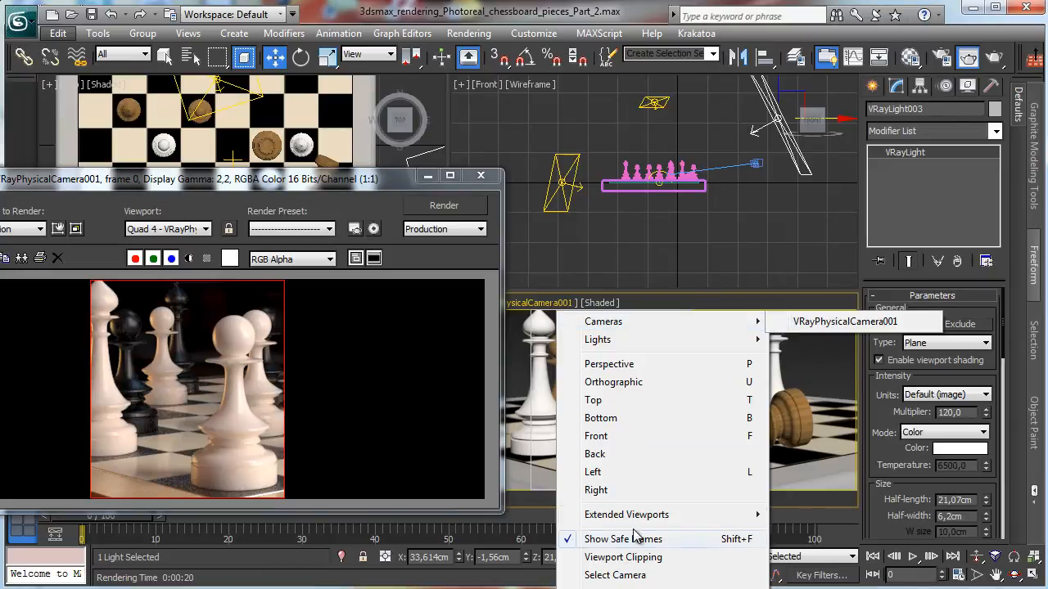
pyautogui.click(618, 575)
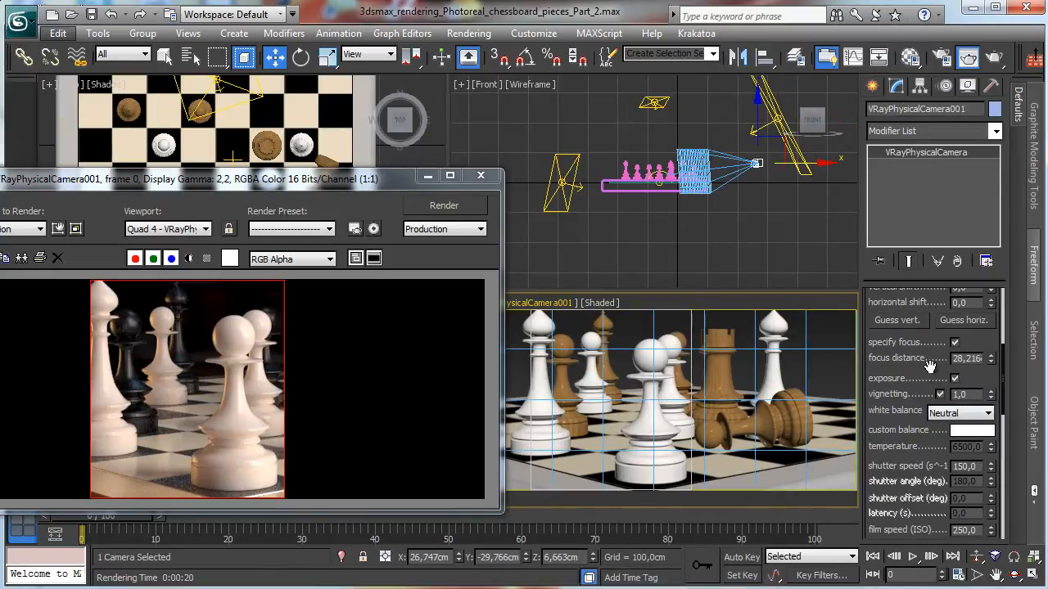
pyautogui.scroll(-4, 929, 381)
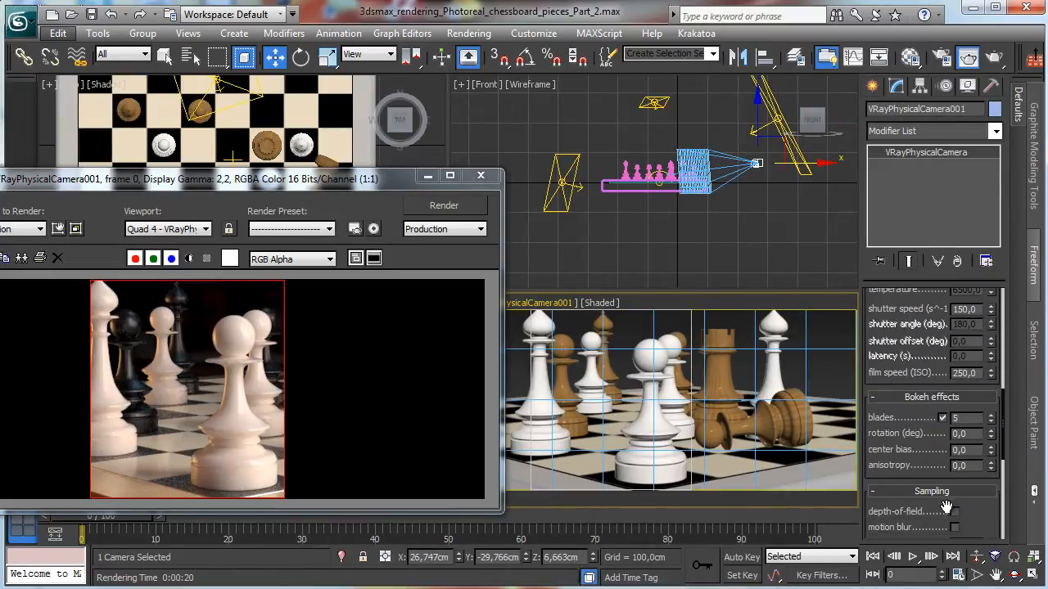
pyautogui.click(471, 207)
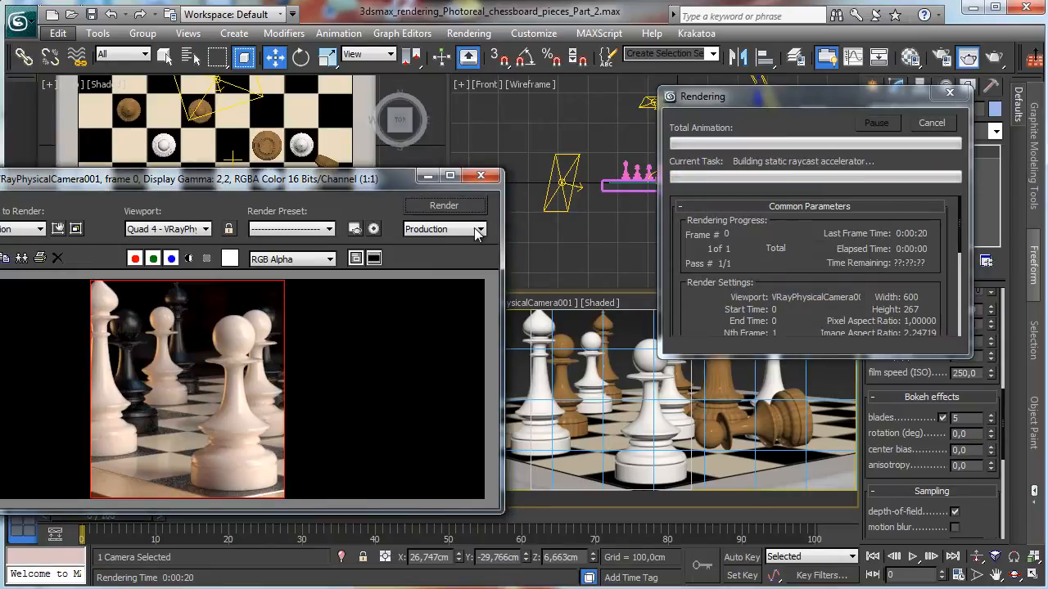
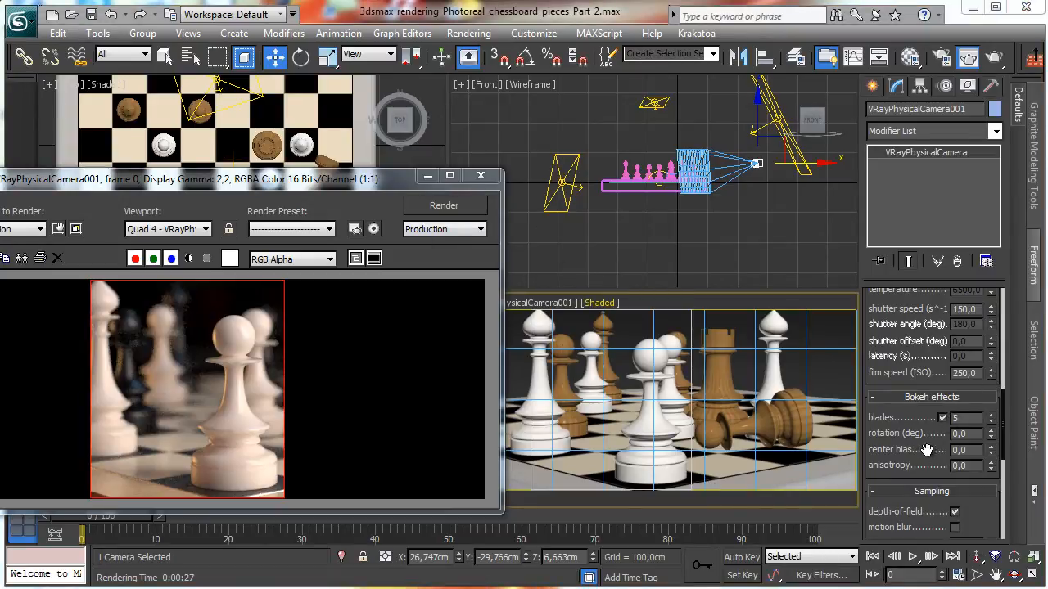
pyautogui.click(954, 512)
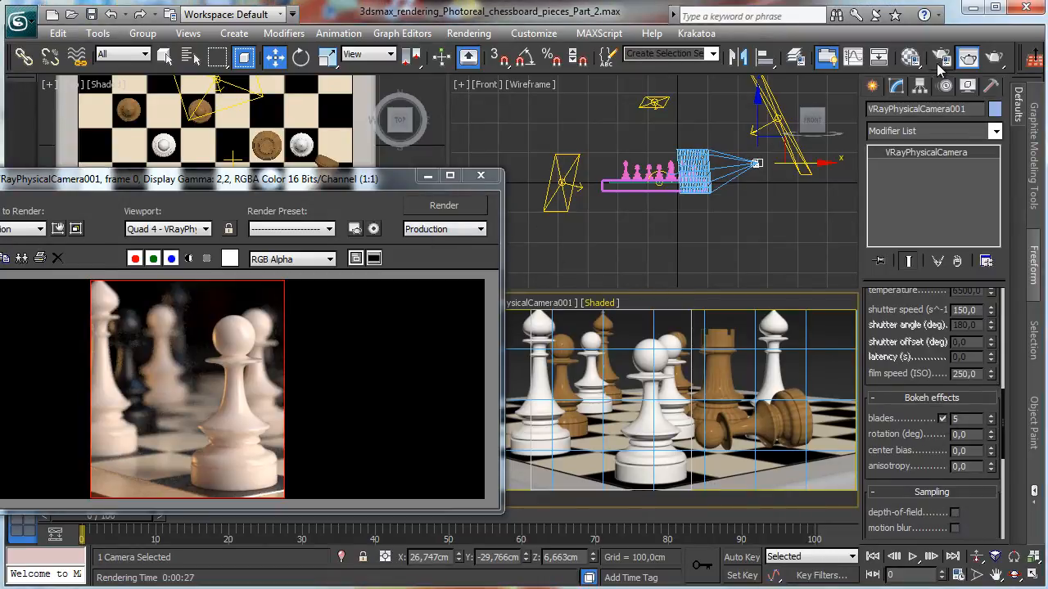
# Set the render's antialiasing filter to VRayTriangleFilter and the Adaptive DMC max subdivs to 8.
pyautogui.press('F10')
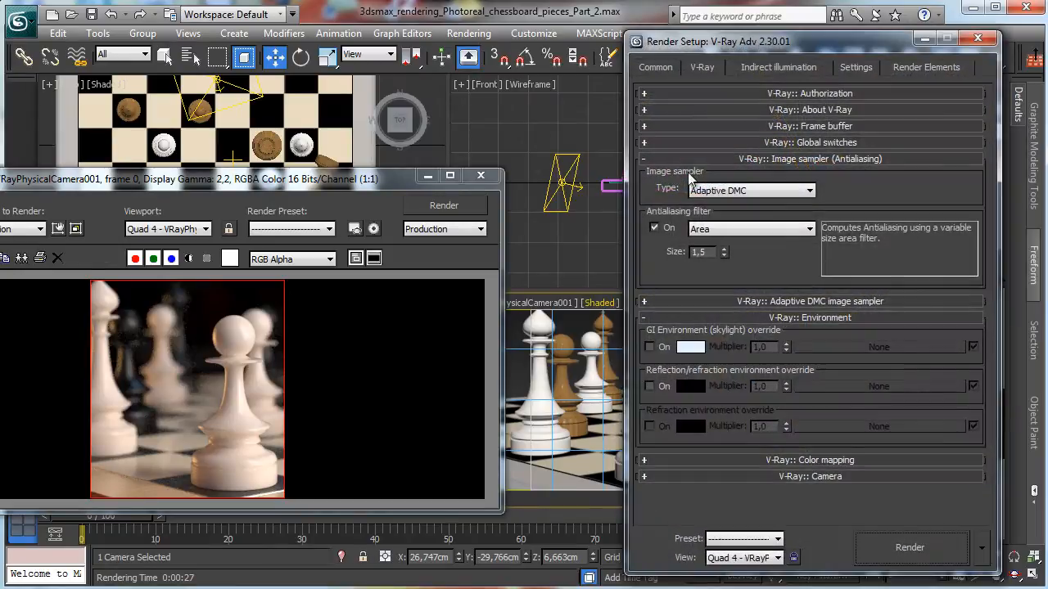
pyautogui.moveTo(823, 41); pyautogui.dragTo(535, 37)
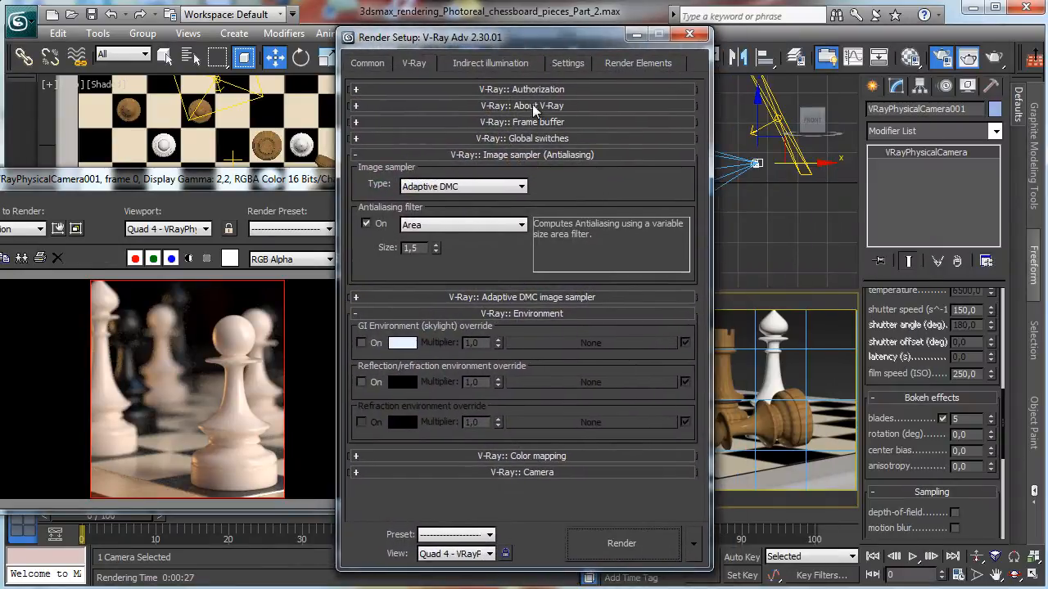
pyautogui.click(430, 229)
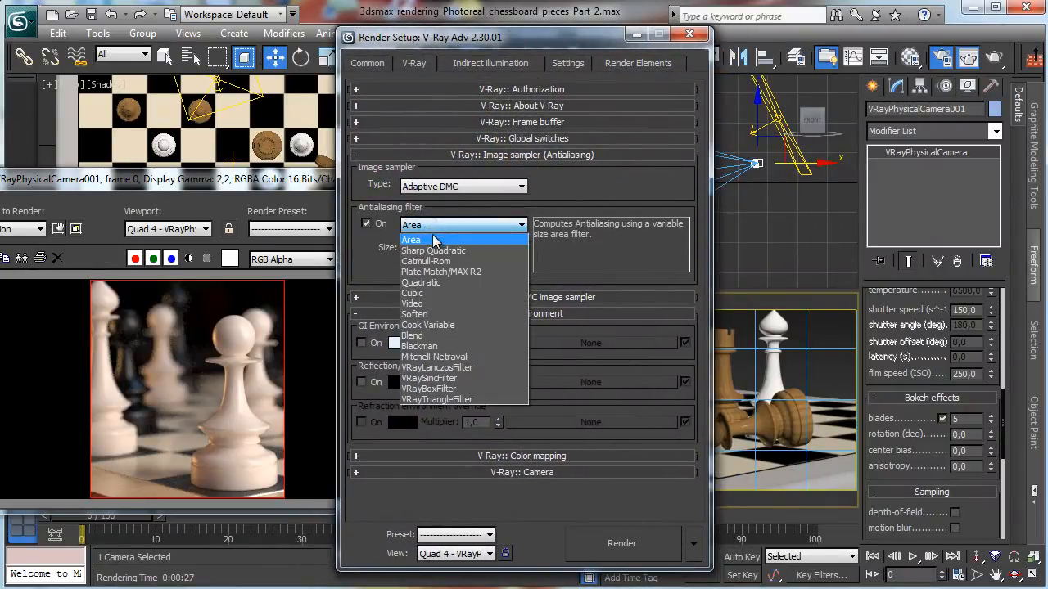
pyautogui.click(476, 400)
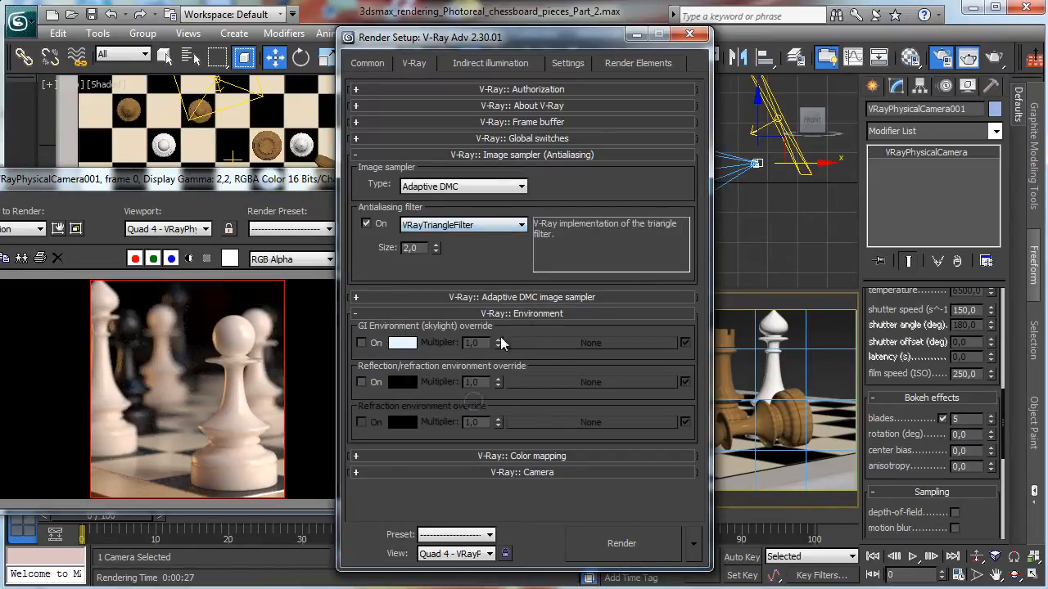
pyautogui.click(450, 298)
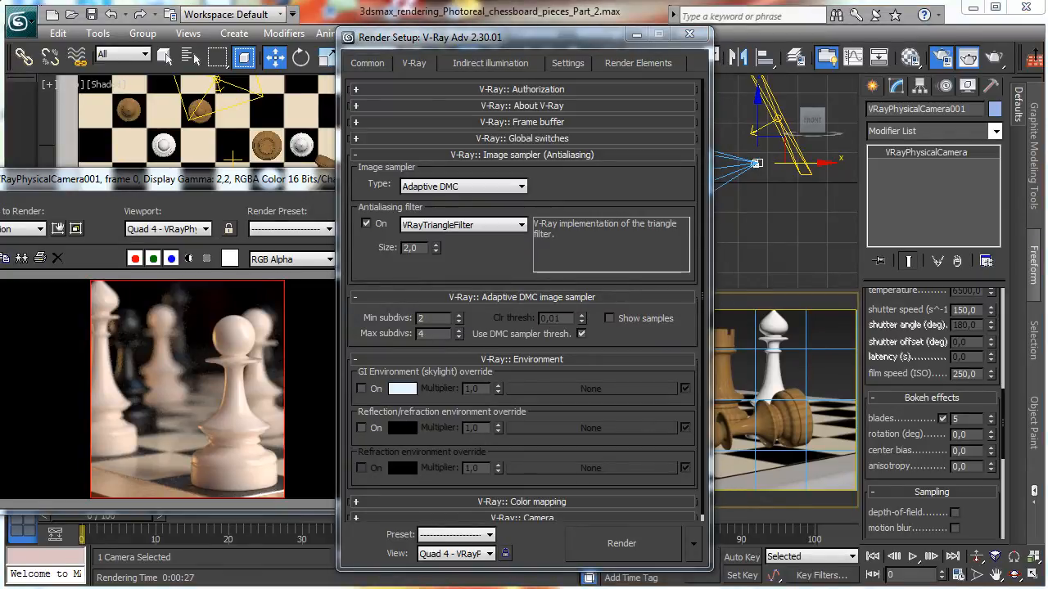
pyautogui.click(457, 330)
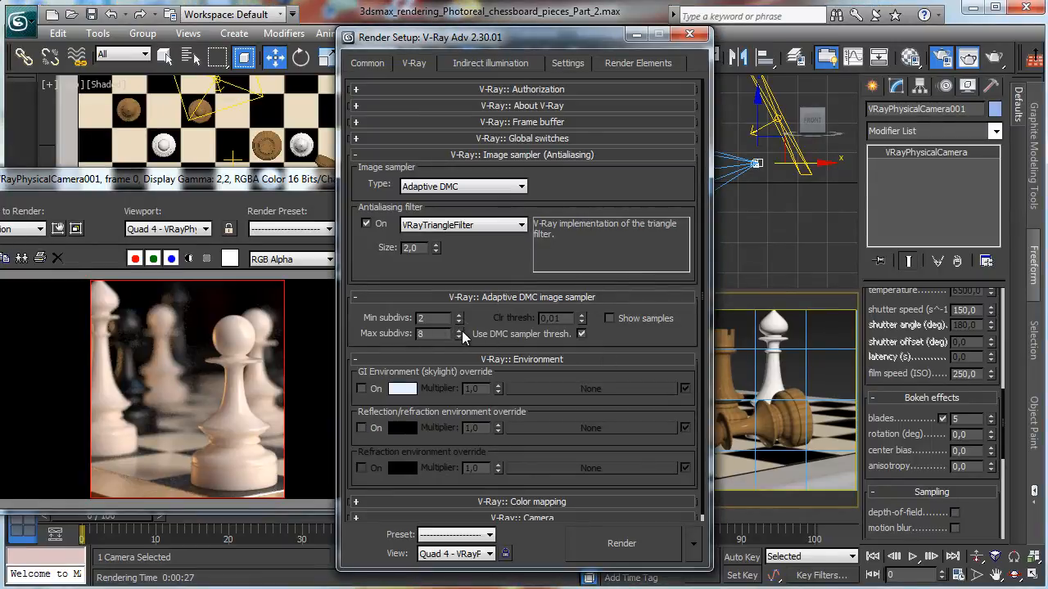
# Turn on ambient occlusion in the V-Ray indirect illumination settings.
pyautogui.click(481, 65)
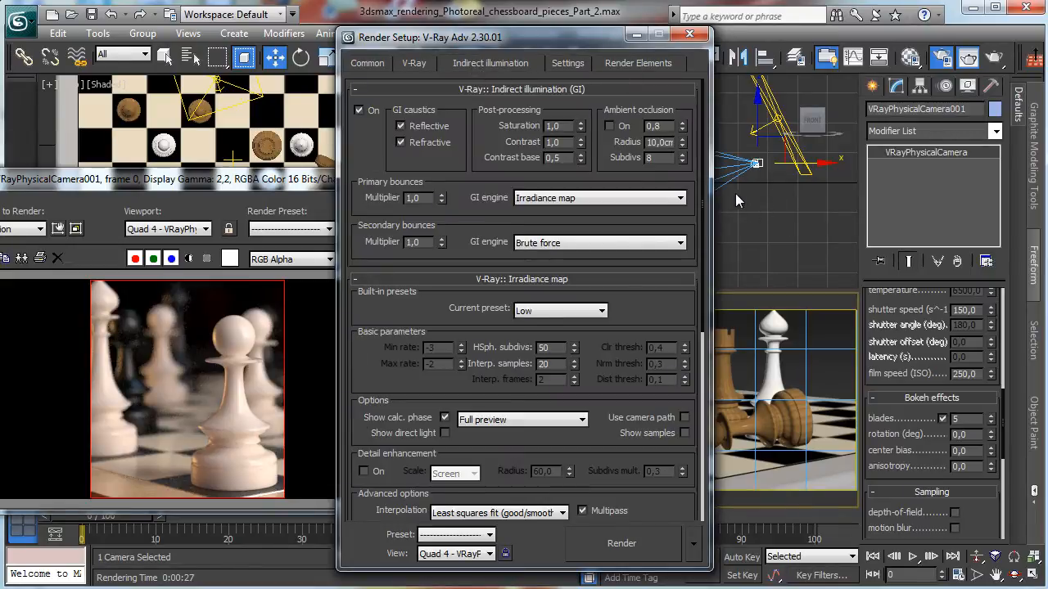
pyautogui.click(610, 127)
pyautogui.moveTo(598, 39); pyautogui.dragTo(640, 159)
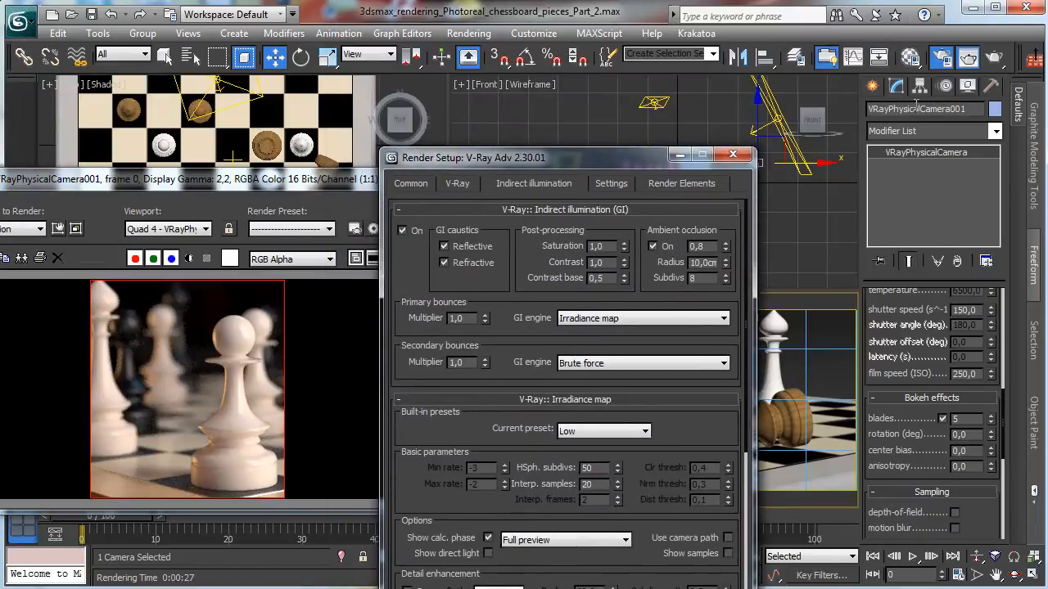
# Draw a Tape helper about 9.3 cm long just below the chessboard in the Front view to gauge distances.
pyautogui.click(872, 86)
pyautogui.click(956, 112)
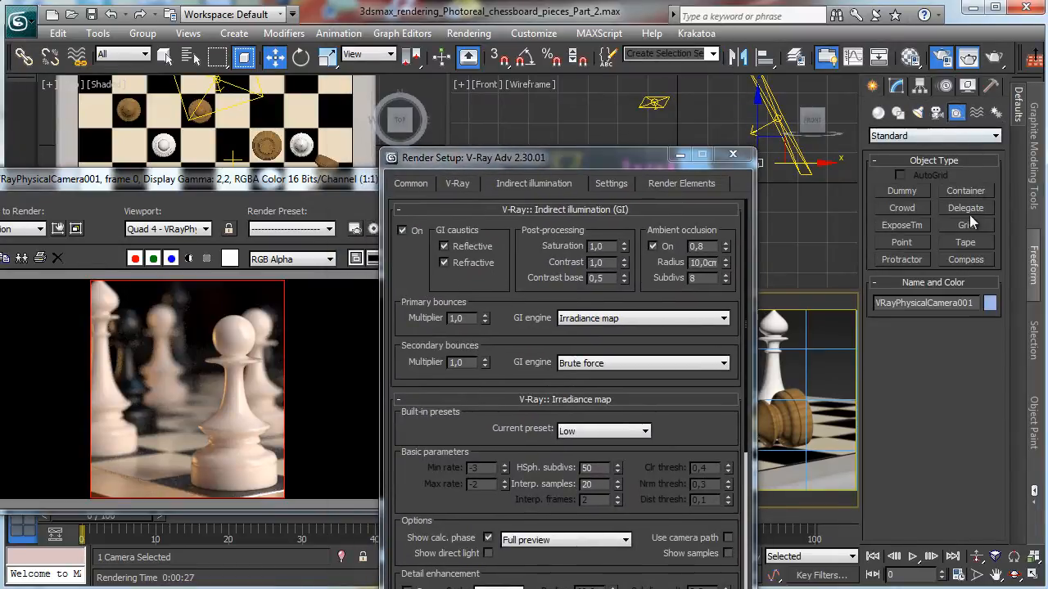
pyautogui.click(964, 242)
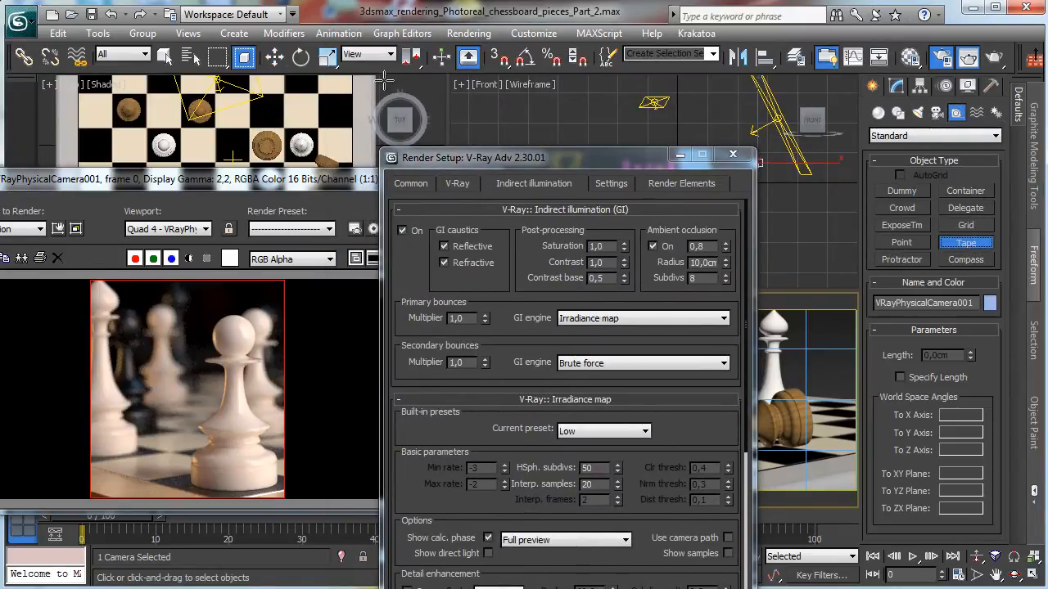
pyautogui.moveTo(448, 161); pyautogui.dragTo(598, 252)
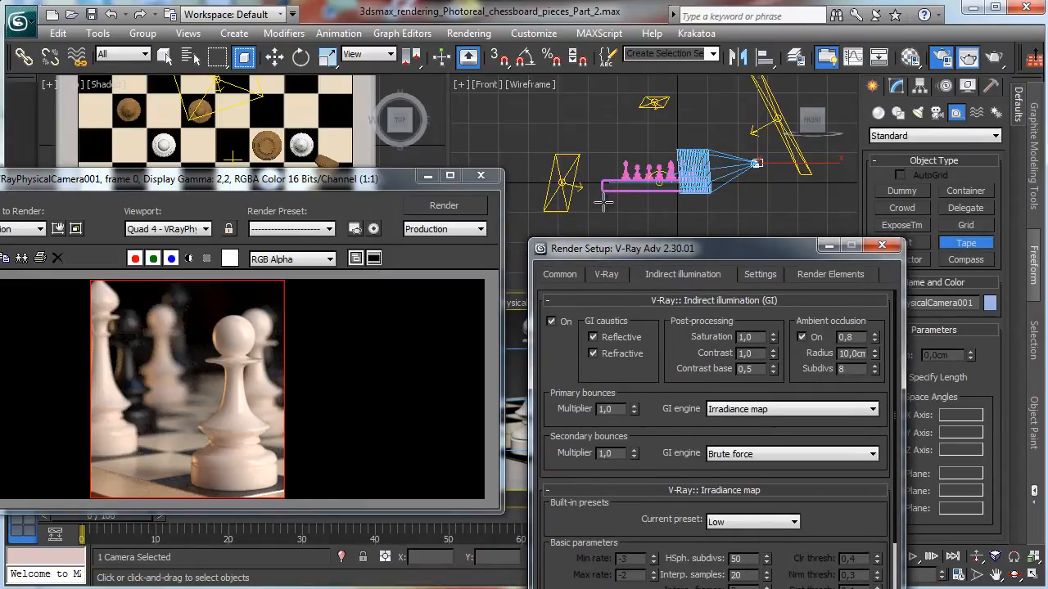
pyautogui.moveTo(604, 204); pyautogui.dragTo(630, 203)
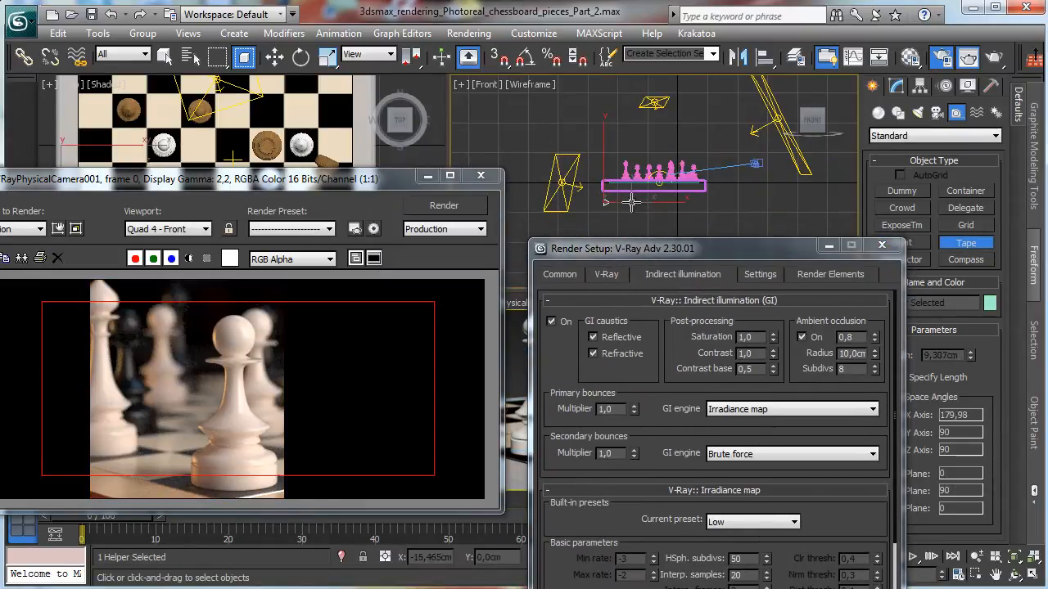
pyautogui.moveTo(740, 250); pyautogui.dragTo(516, 105)
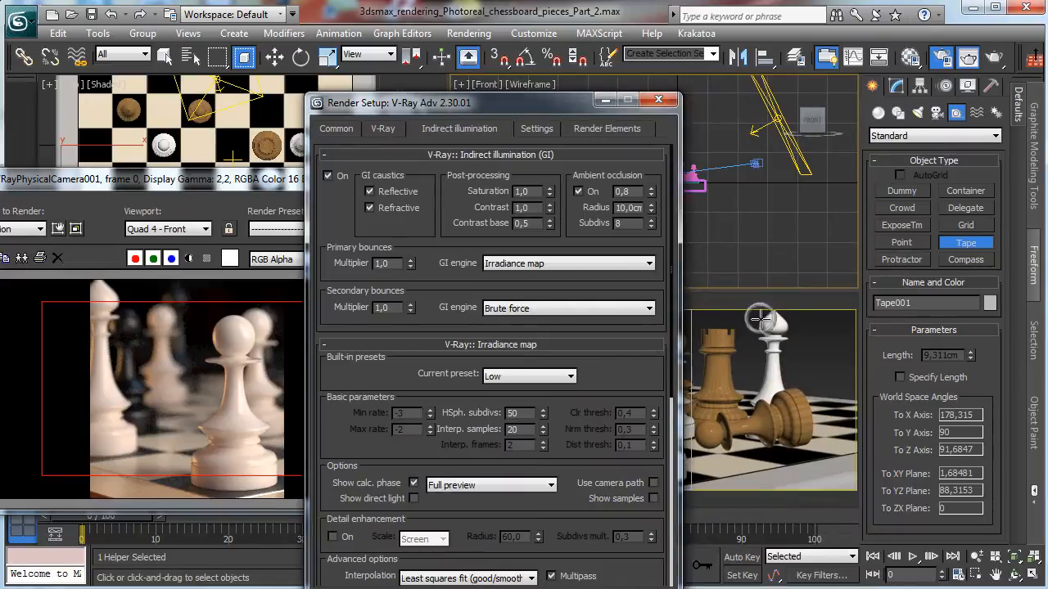
pyautogui.click(759, 319)
# Set the ambient occlusion radius to 8 cm, subdivs to 16 and amount to 1.2.
pyautogui.doubleClick(631, 208)
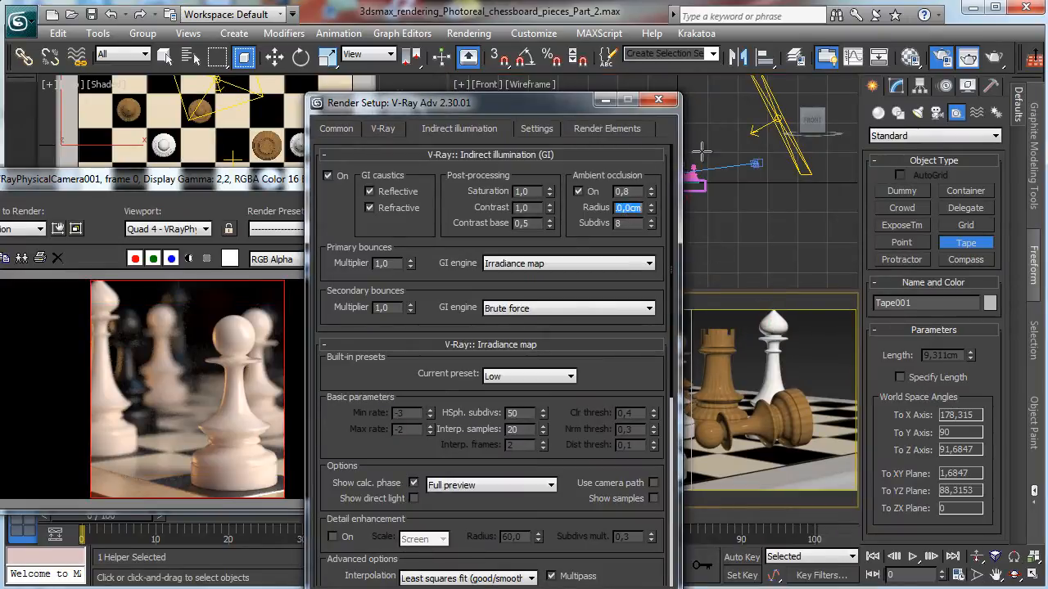
pyautogui.write('8')
pyautogui.doubleClick(626, 224)
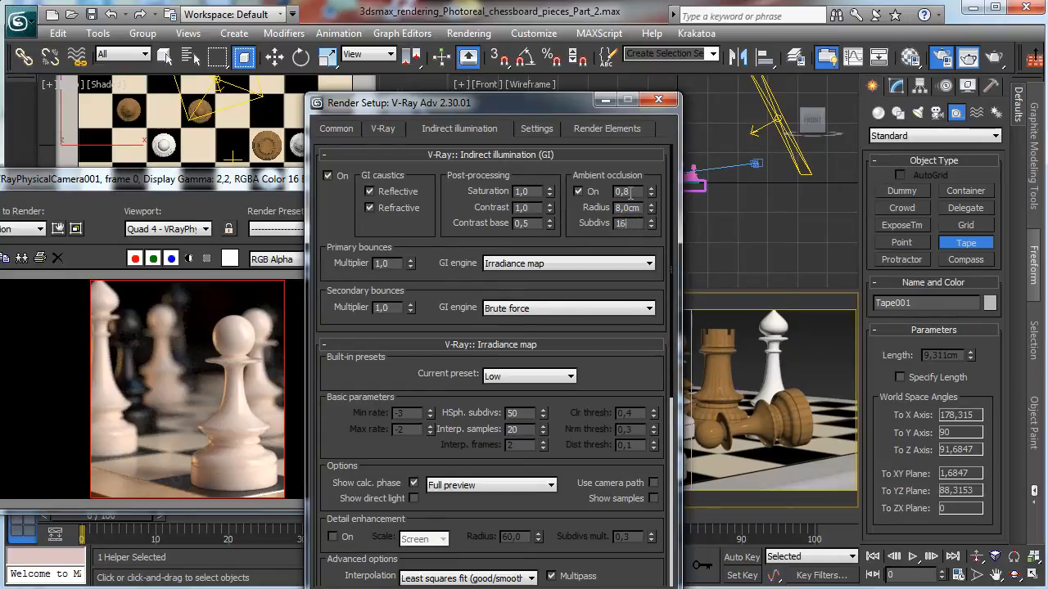
pyautogui.doubleClick(624, 191)
pyautogui.moveTo(514, 105); pyautogui.dragTo(632, 57)
pyautogui.click(964, 244)
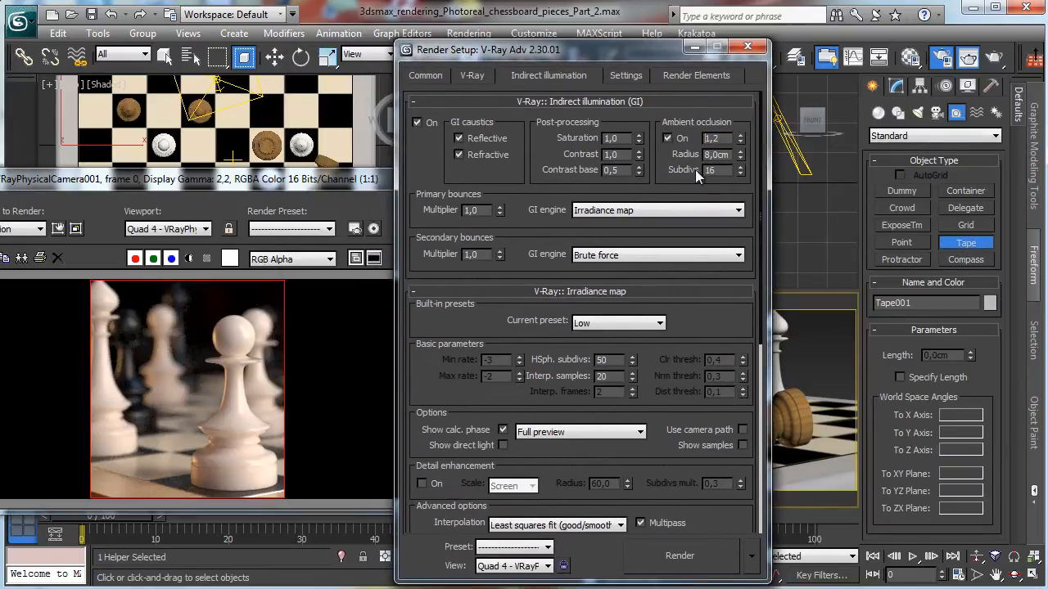
# Base the irradiance map on the High preset, switch to Custom with max rate -1 and HSph. subdivs 20, and render a test.
pyautogui.click(622, 324)
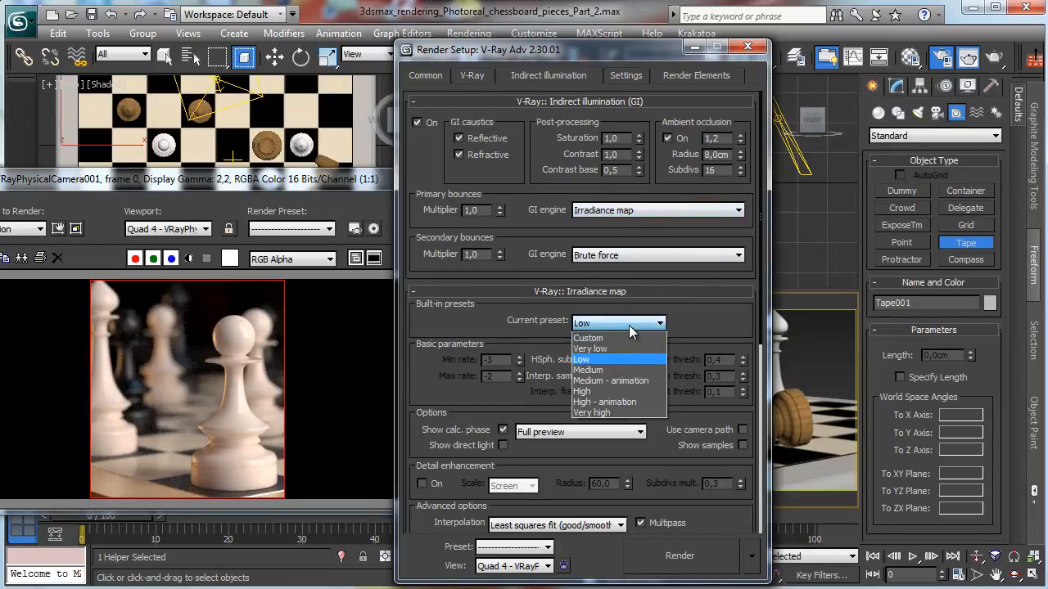
pyautogui.click(608, 394)
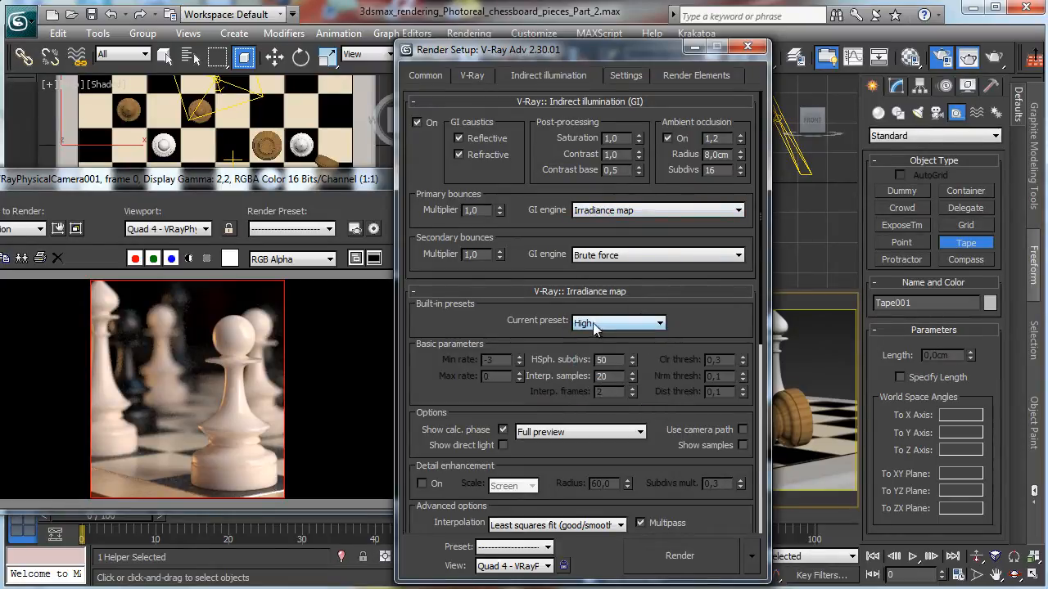
pyautogui.click(613, 323)
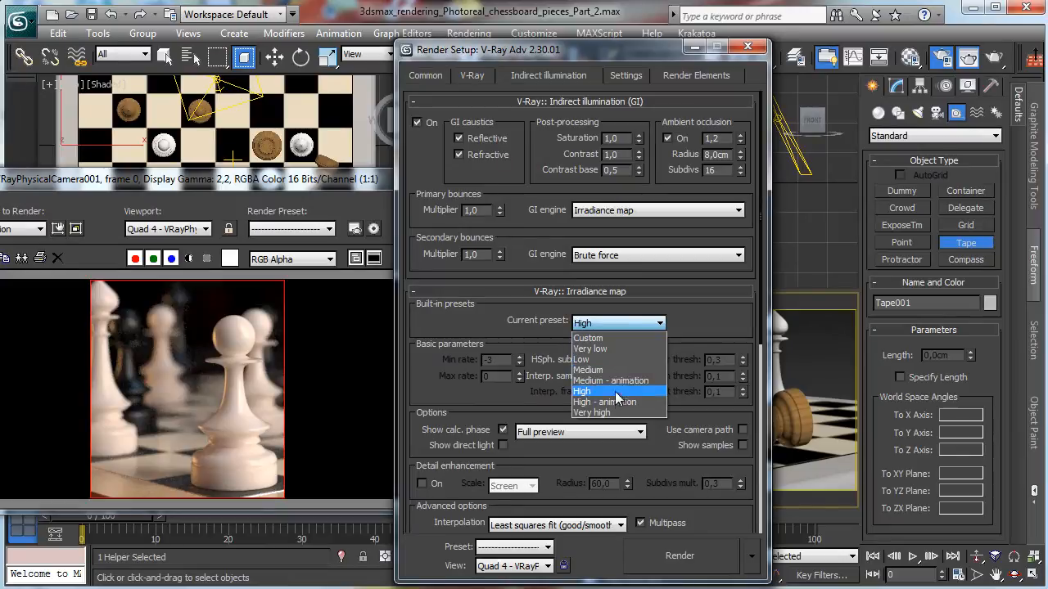
pyautogui.click(613, 337)
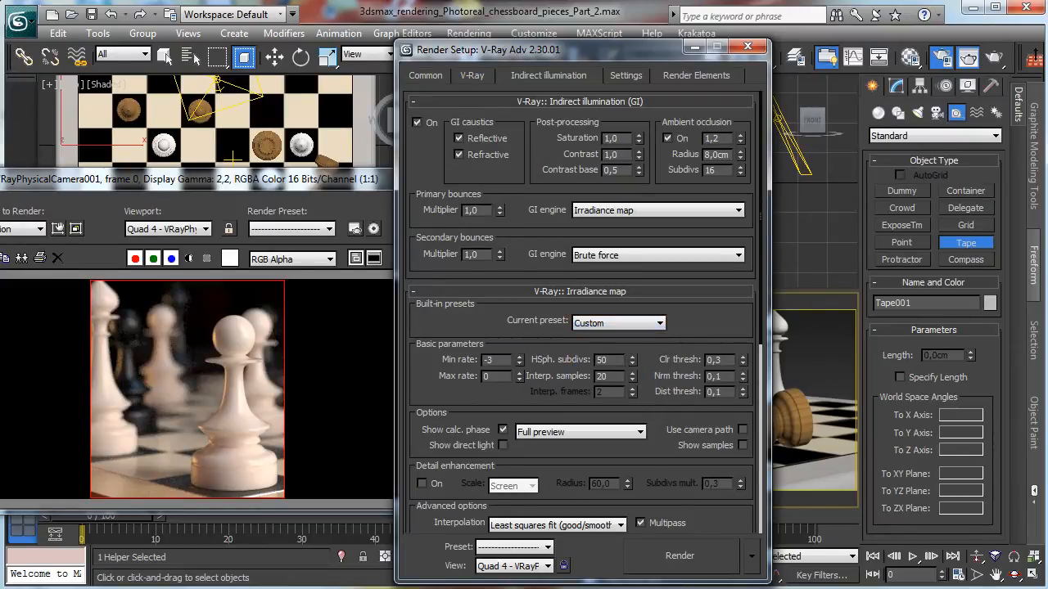
pyautogui.click(519, 379)
pyautogui.doubleClick(616, 361)
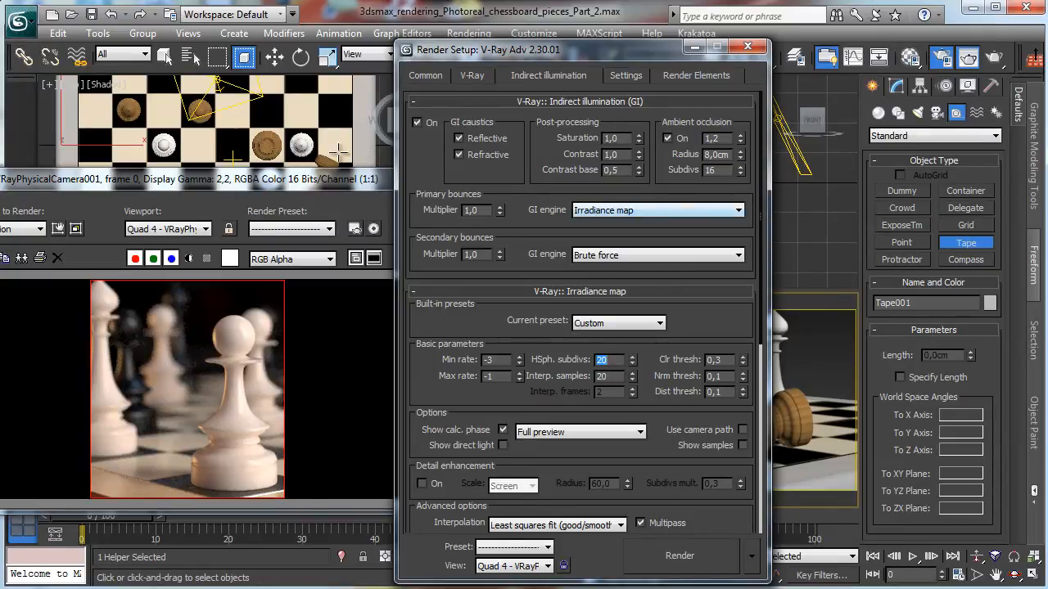
pyautogui.click(678, 555)
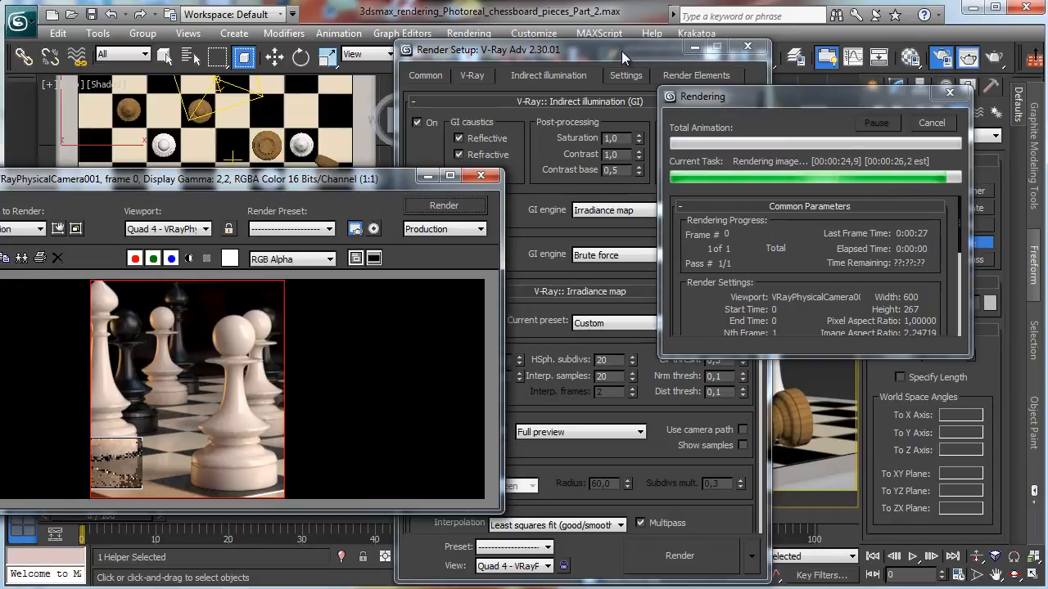
# Set the irradiance map's color threshold to 0,2 and distance threshold to 0,3.
pyautogui.moveTo(634, 51); pyautogui.dragTo(791, 44)
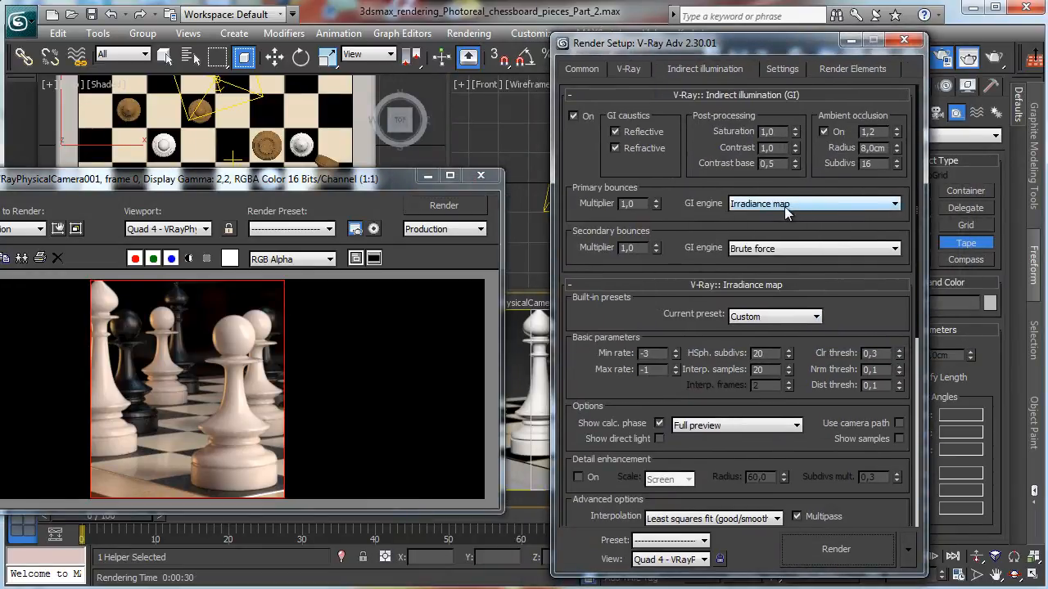
pyautogui.moveTo(821, 338); pyautogui.dragTo(826, 297)
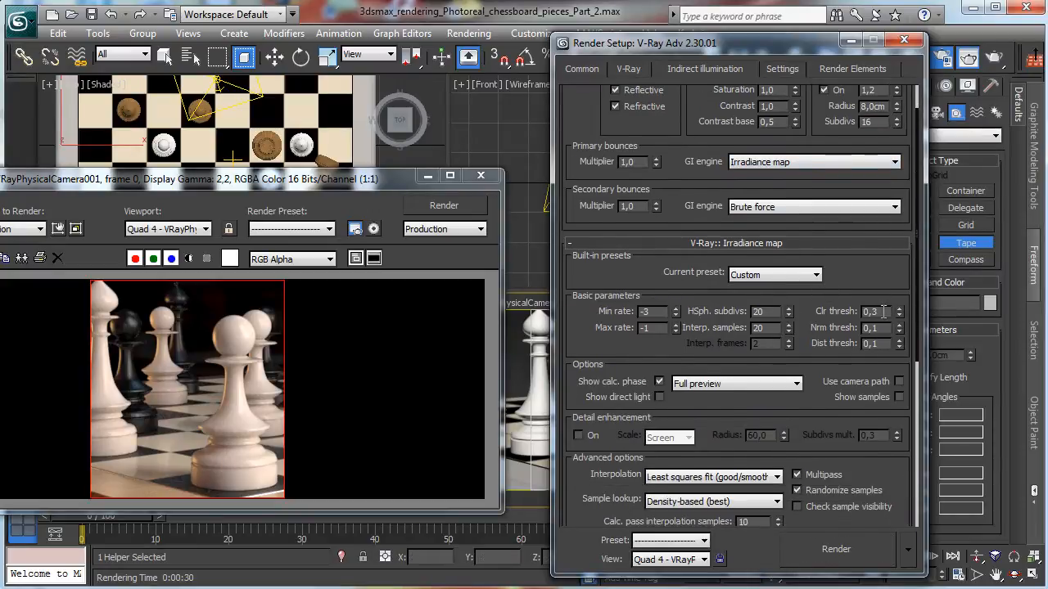
pyautogui.press('BackSpace')
pyautogui.write('2')
pyautogui.press('Return')
pyautogui.press('BackSpace')
pyautogui.write('3')
pyautogui.press('Return')
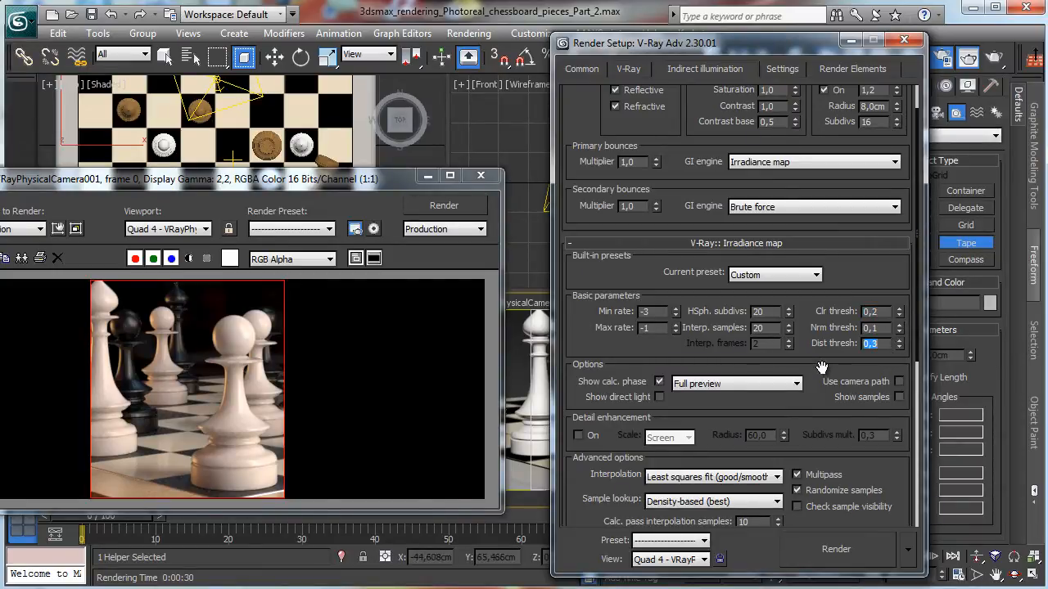
# Enable detail enhancement for the irradiance map and set its radius to 35.
pyautogui.moveTo(821, 368); pyautogui.dragTo(767, 236)
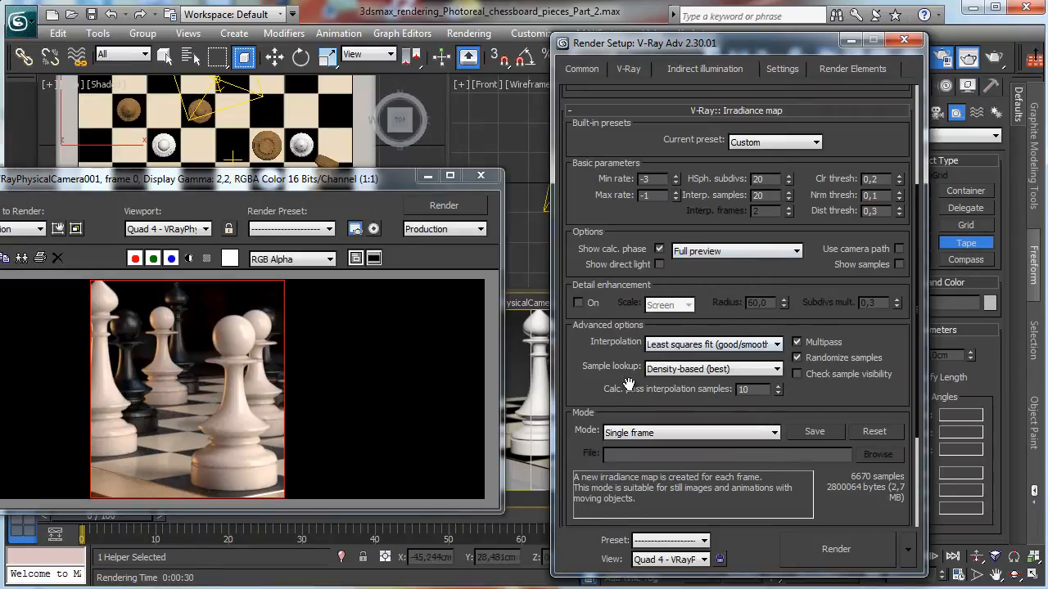
pyautogui.click(579, 303)
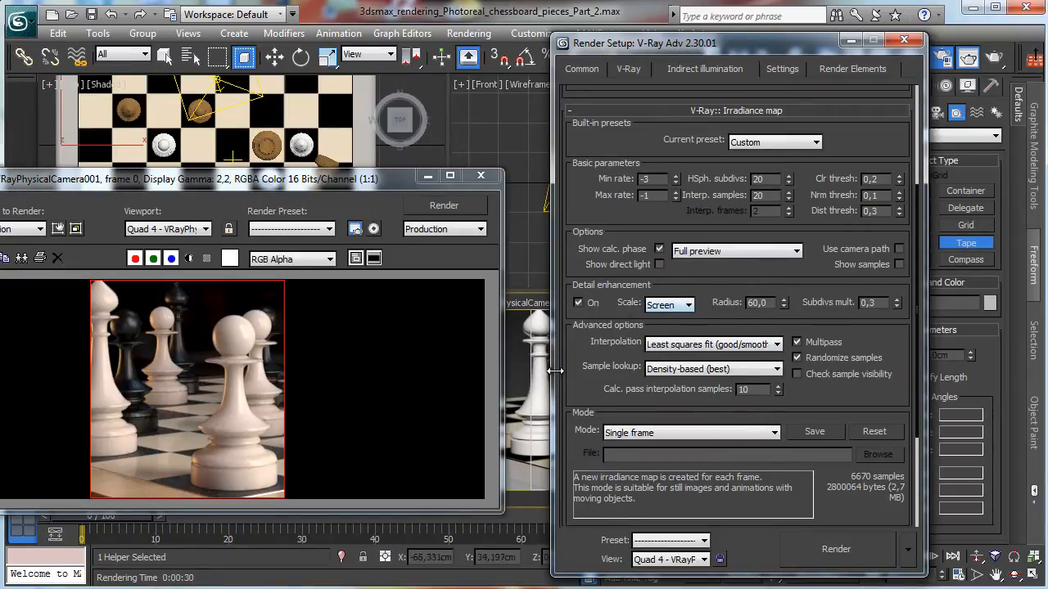
pyautogui.doubleClick(771, 306)
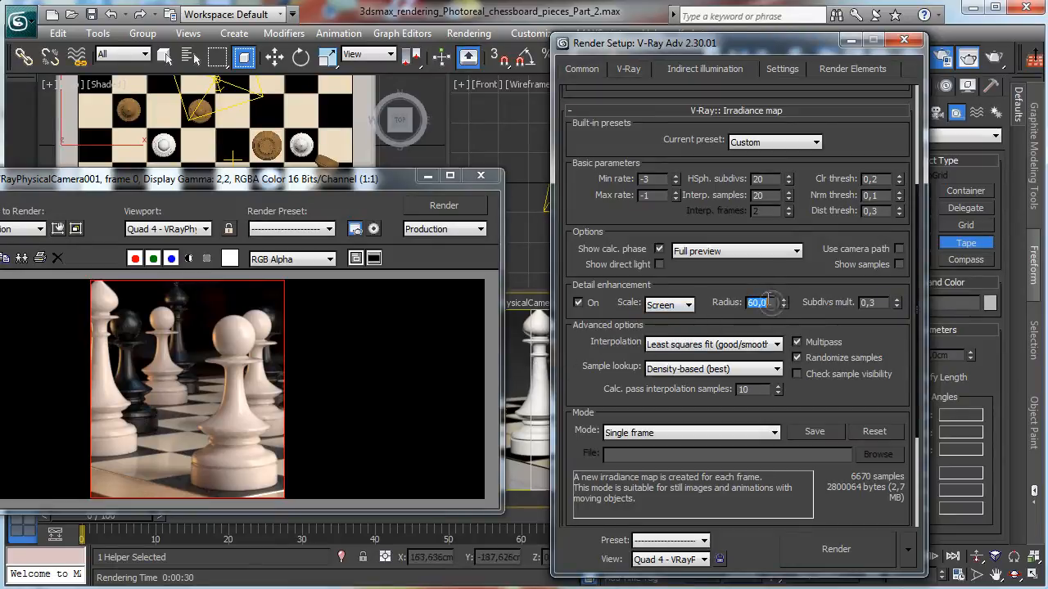
pyautogui.write('35')
pyautogui.press('Return')
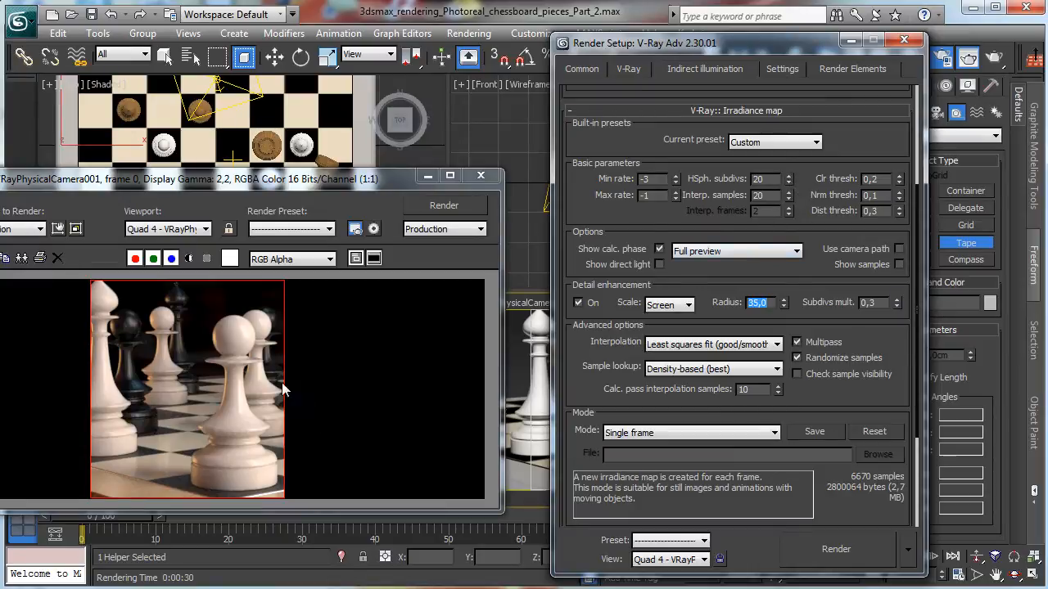
# Set the DMC Sampler's adaptive amount to 0,6 and noise threshold to 0,005.
pyautogui.click(783, 72)
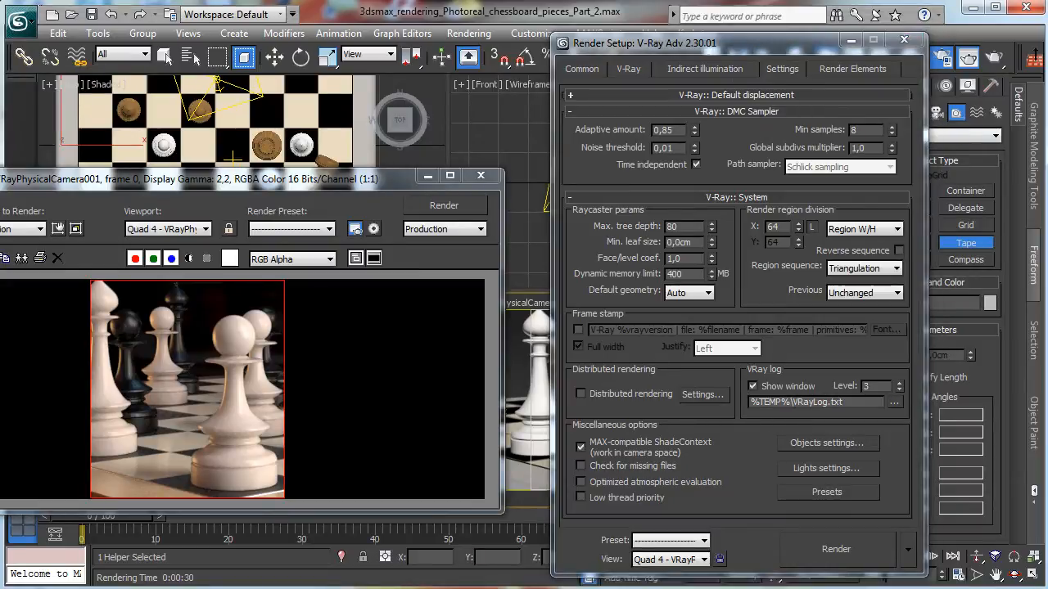
pyautogui.click(679, 131)
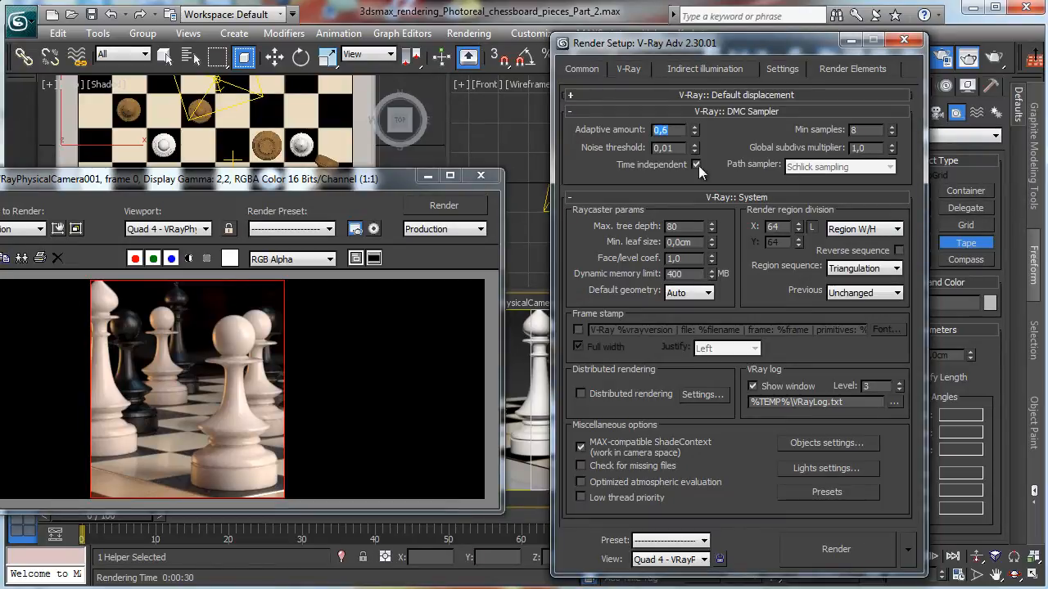
pyautogui.click(678, 147)
pyautogui.press('BackSpace')
pyautogui.write('05')
pyautogui.press('Return')
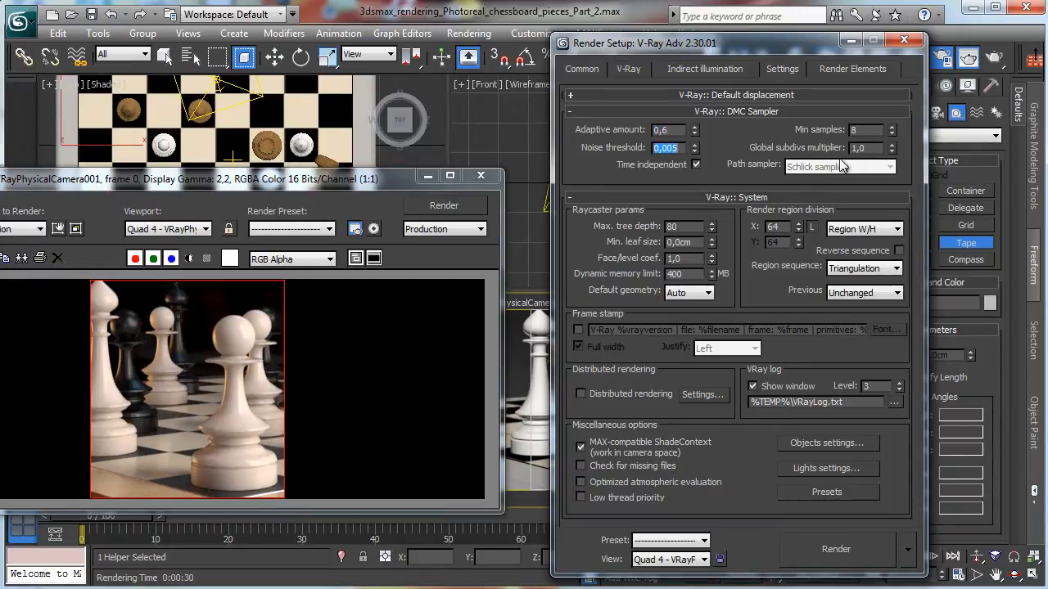
# Set the DMC Sampler's min samples to 64 and global subdivs multiplier to 5.
pyautogui.doubleClick(866, 130)
pyautogui.write('64')
pyautogui.press('Return')
pyautogui.doubleClick(868, 148)
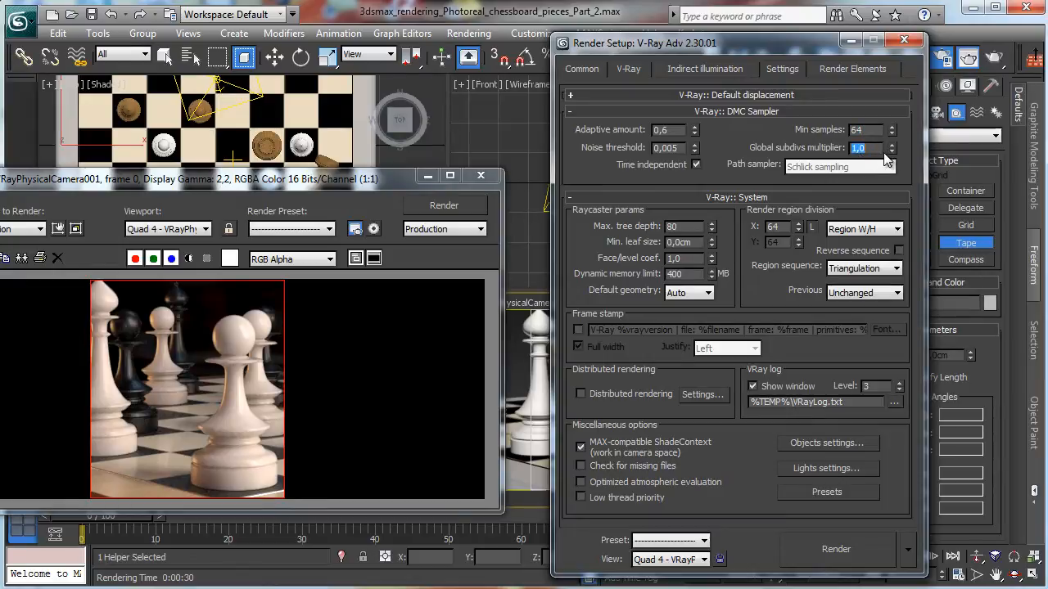
pyautogui.press('Return')
# Set the V-Ray dynamic memory limit to 32000 MB, render region size to 24 and region sequence to Hilbert curve, and render a test.
pyautogui.doubleClick(700, 273)
pyautogui.write('32000')
pyautogui.press('Return')
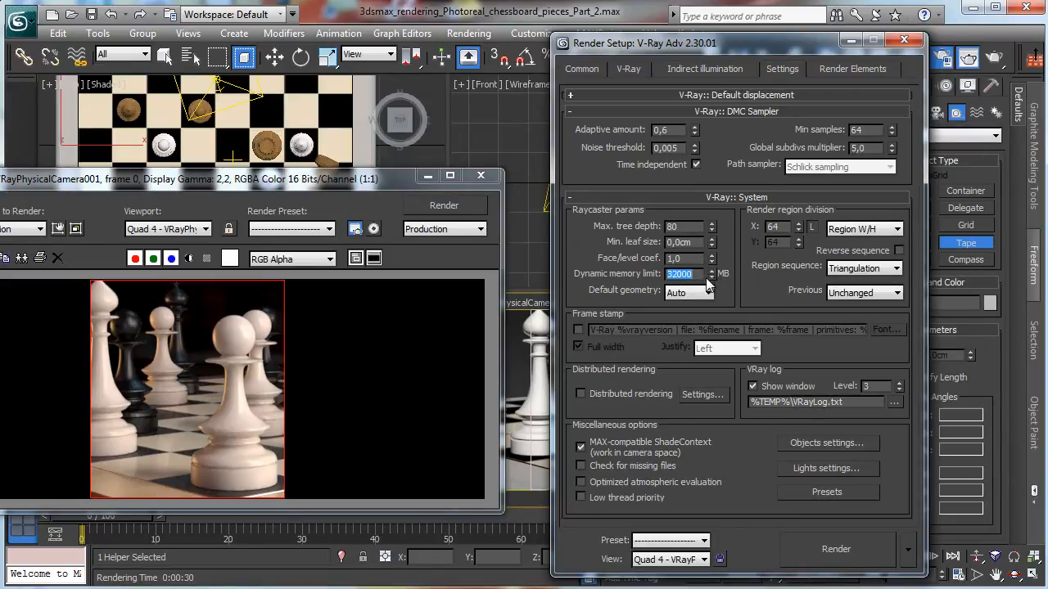
pyautogui.doubleClick(778, 226)
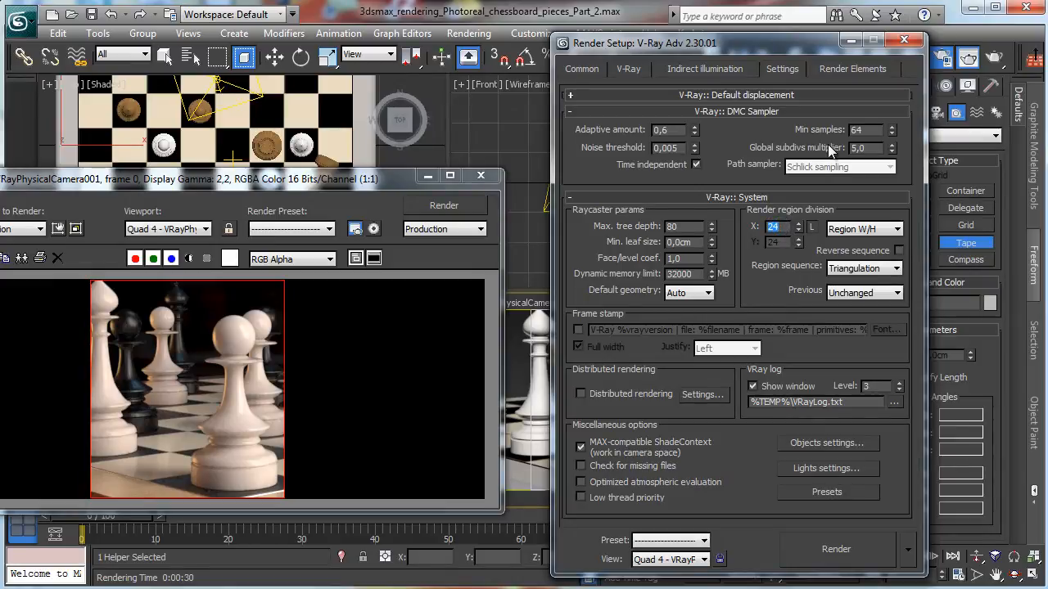
pyautogui.click(885, 270)
pyautogui.click(876, 336)
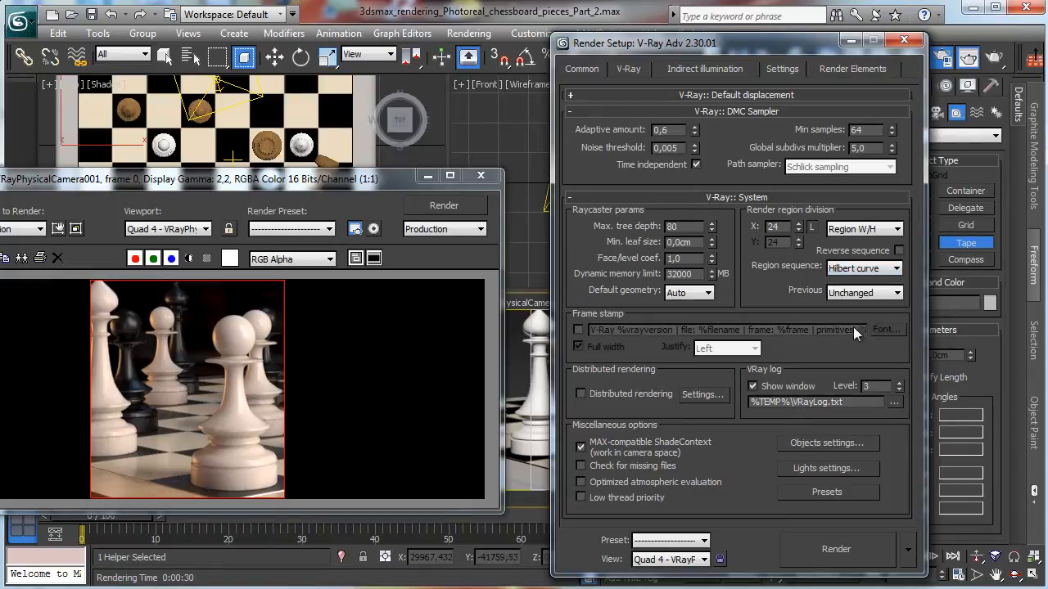
pyautogui.click(421, 205)
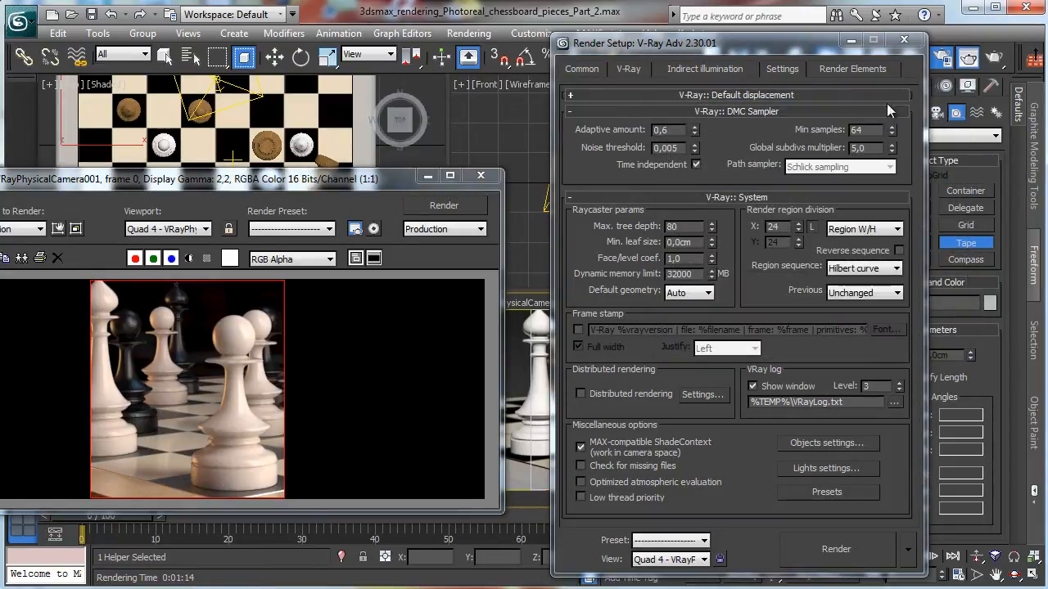
# Set the DMC Sampler to min samples 128, global subdivs multiplier 8, noise threshold 0,002 and adaptive amount 0,5.
pyautogui.doubleClick(868, 129)
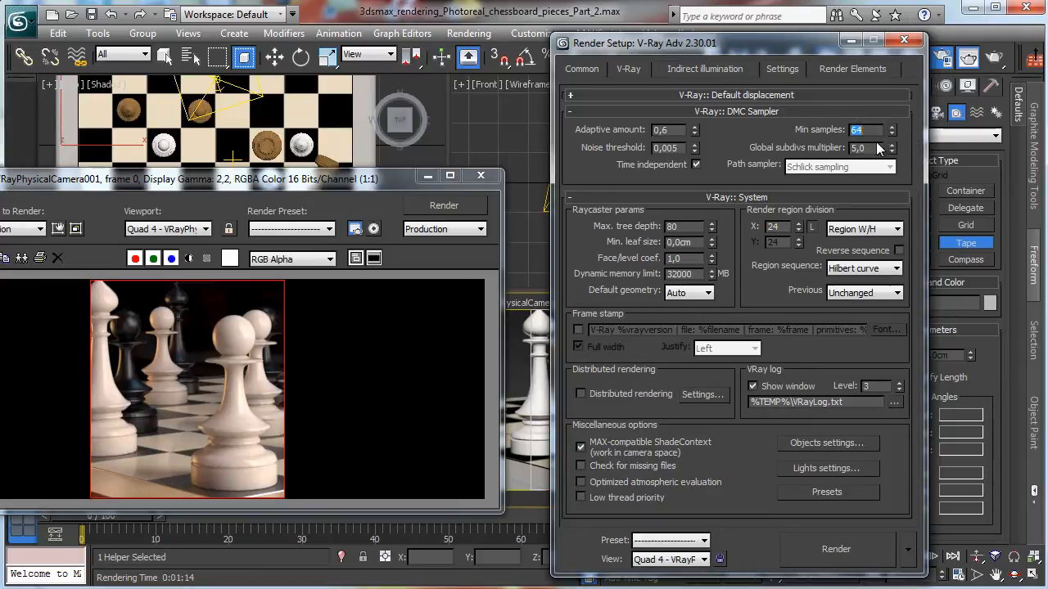
pyautogui.doubleClick(878, 149)
pyautogui.doubleClick(871, 129)
pyautogui.write('128')
pyautogui.press('Return')
pyautogui.click(684, 148)
pyautogui.write('2')
pyautogui.press('Return')
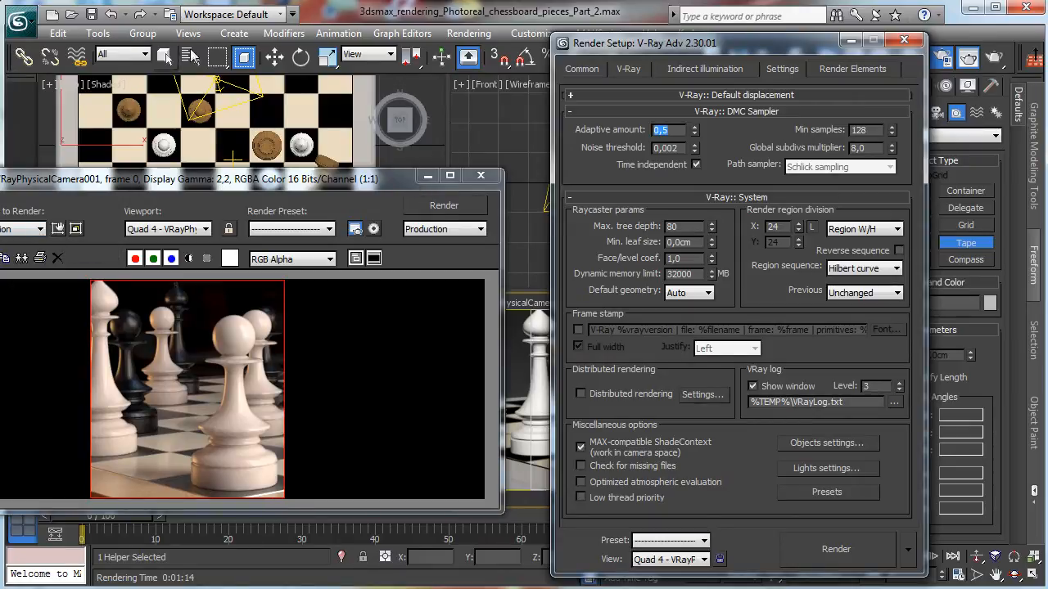
# Add VRayAlpha and VRayRawReflection as render elements.
pyautogui.click(852, 69)
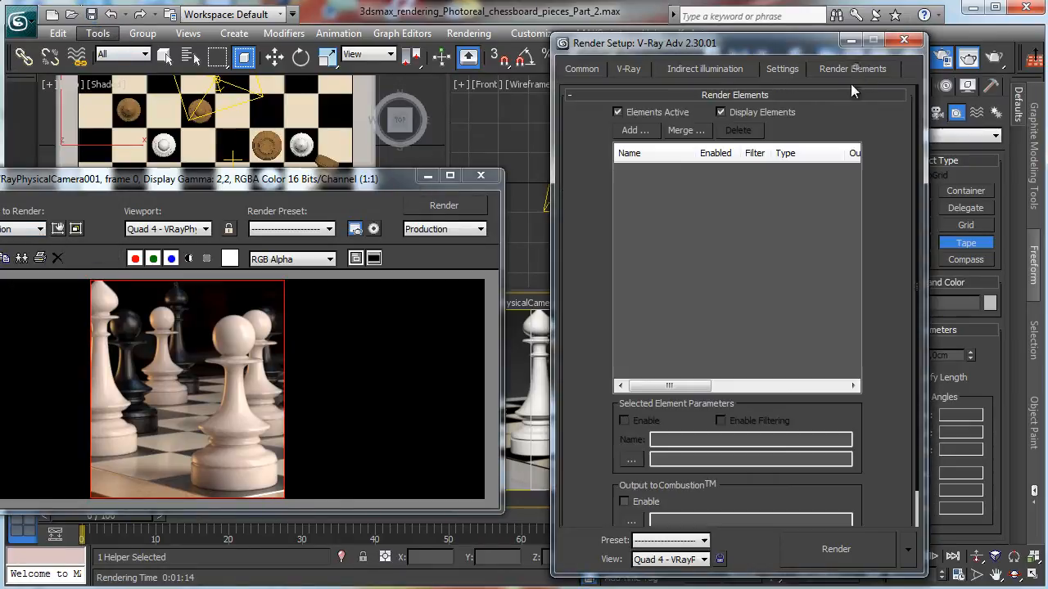
pyautogui.click(635, 130)
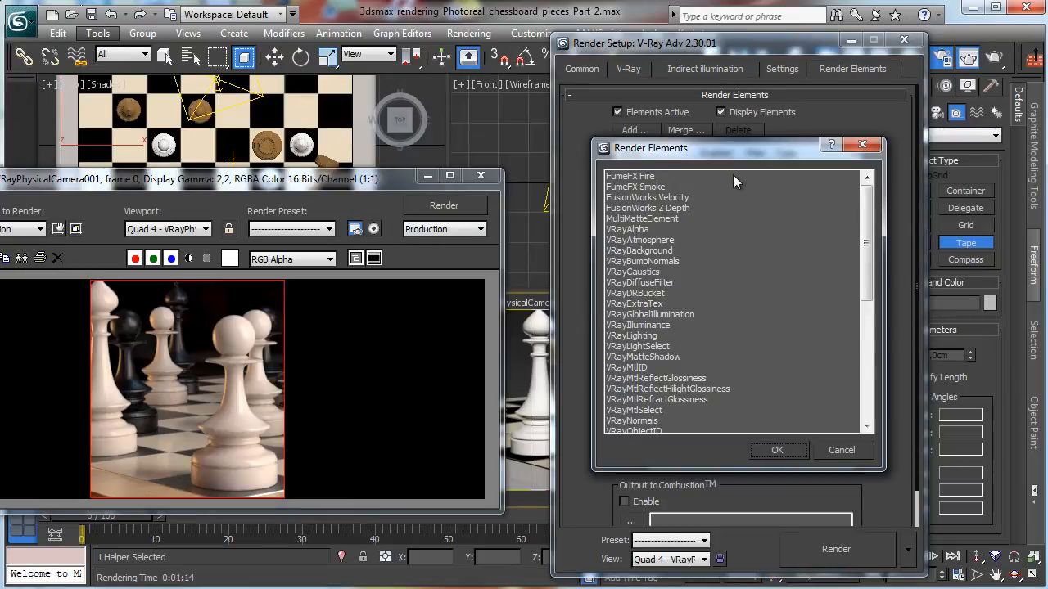
pyautogui.doubleClick(647, 229)
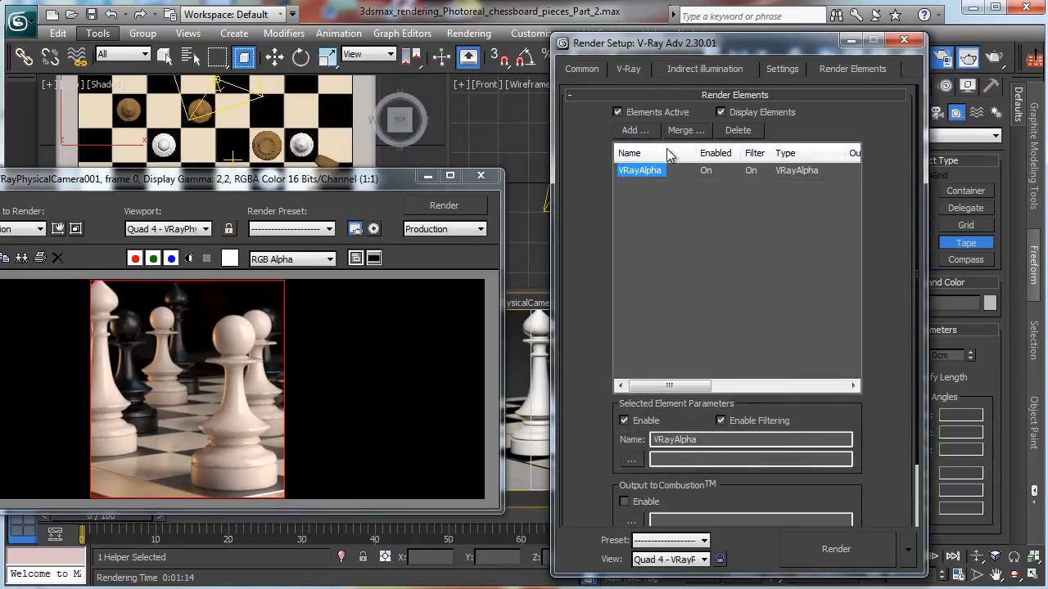
pyautogui.click(634, 130)
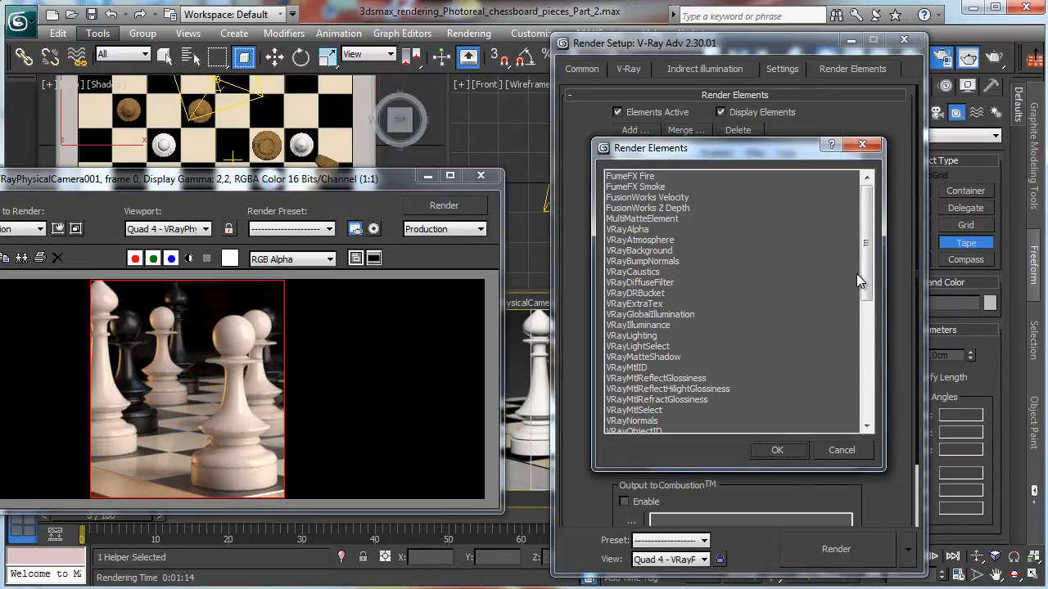
pyautogui.moveTo(867, 272); pyautogui.dragTo(871, 311)
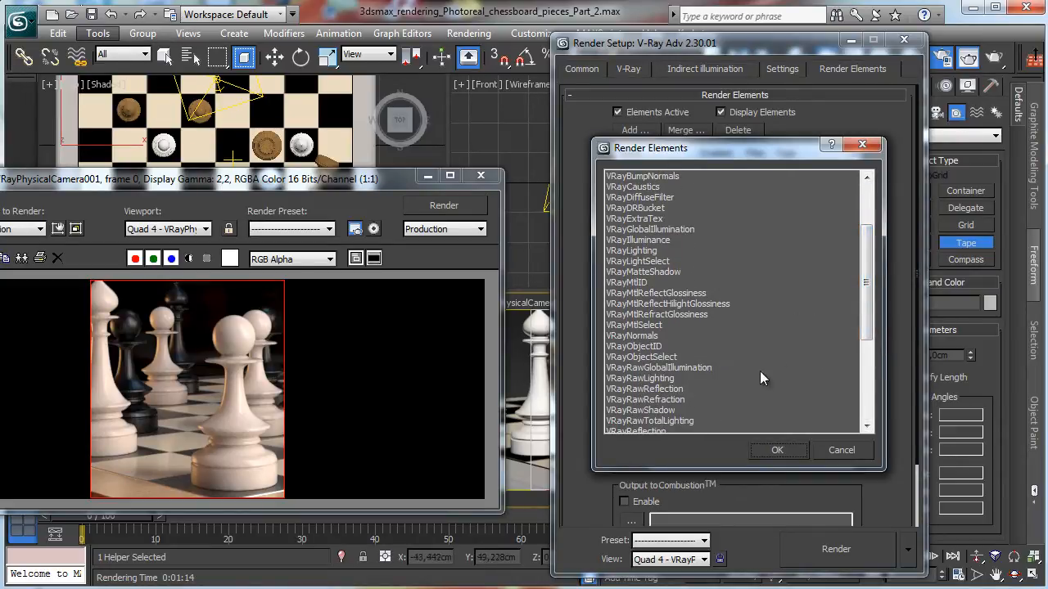
pyautogui.doubleClick(680, 390)
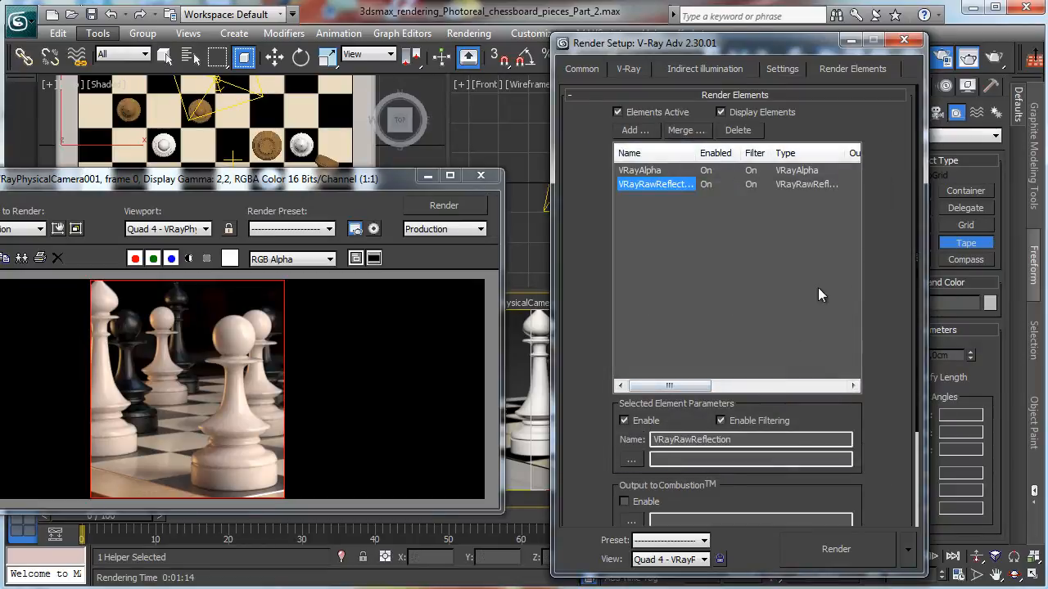
# Add VRaySpecular and VRayZDepth as render elements.
pyautogui.click(635, 130)
pyautogui.moveTo(868, 201); pyautogui.dragTo(873, 327)
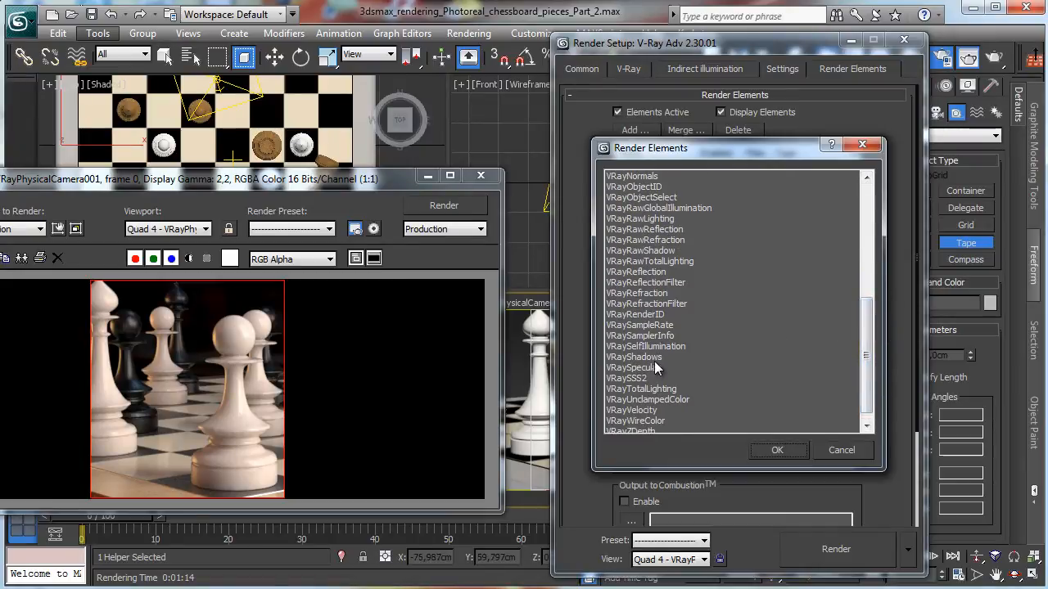
pyautogui.click(658, 369)
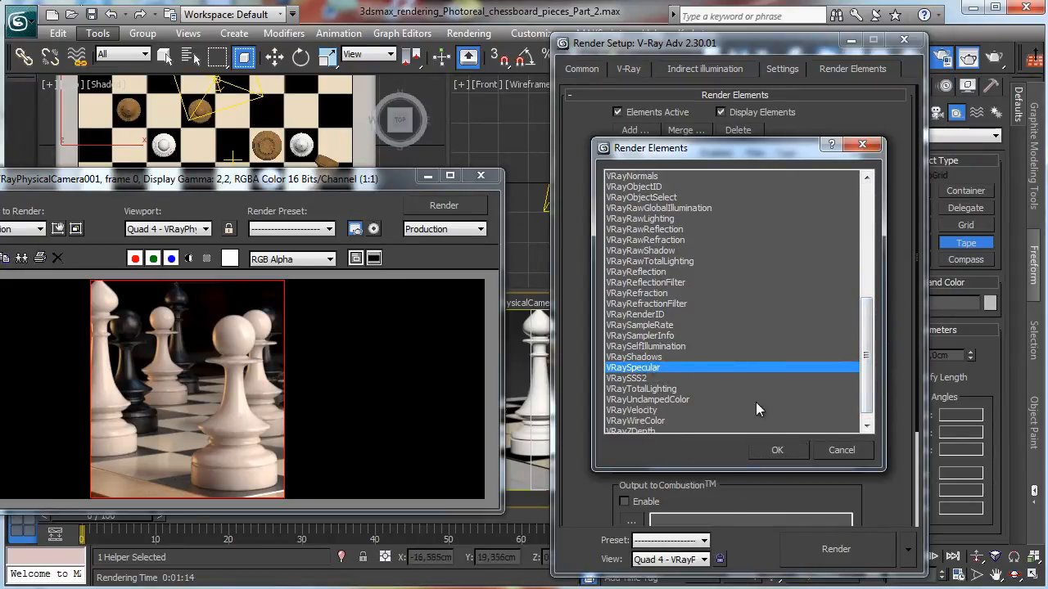
pyautogui.click(777, 449)
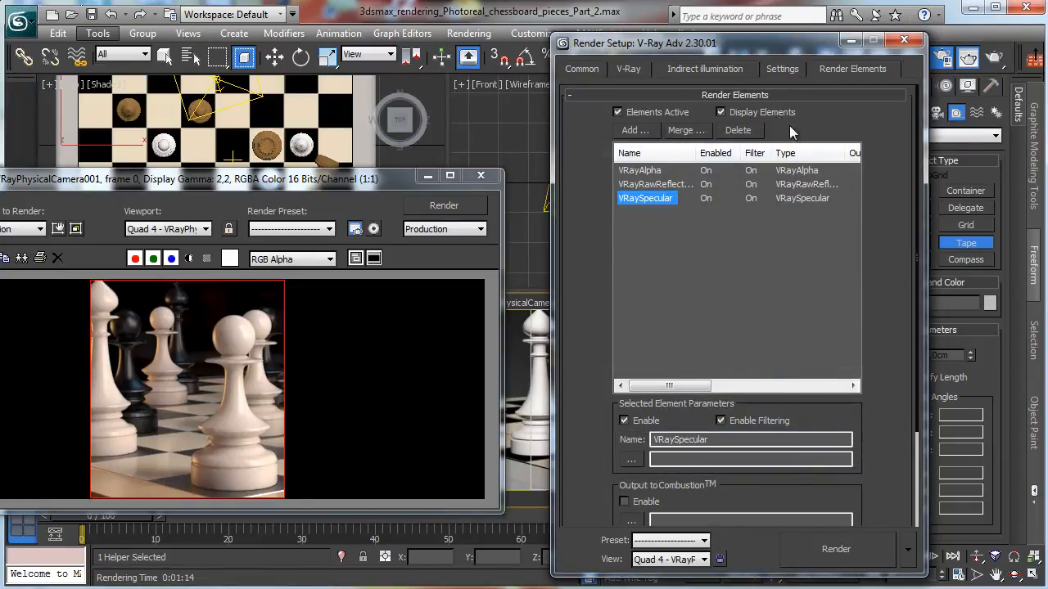
pyautogui.click(635, 131)
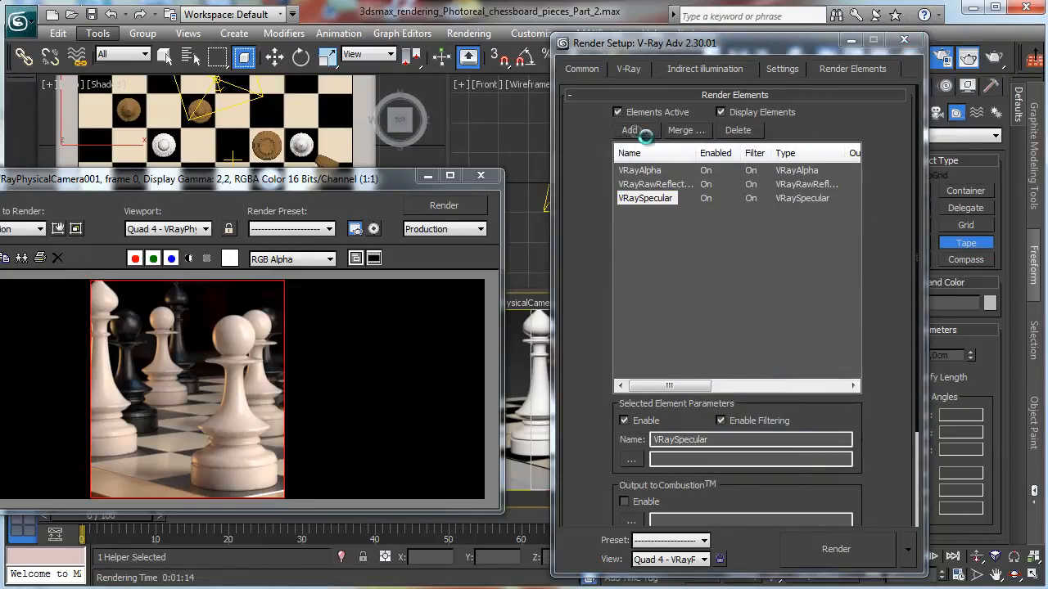
pyautogui.moveTo(867, 215); pyautogui.dragTo(881, 327)
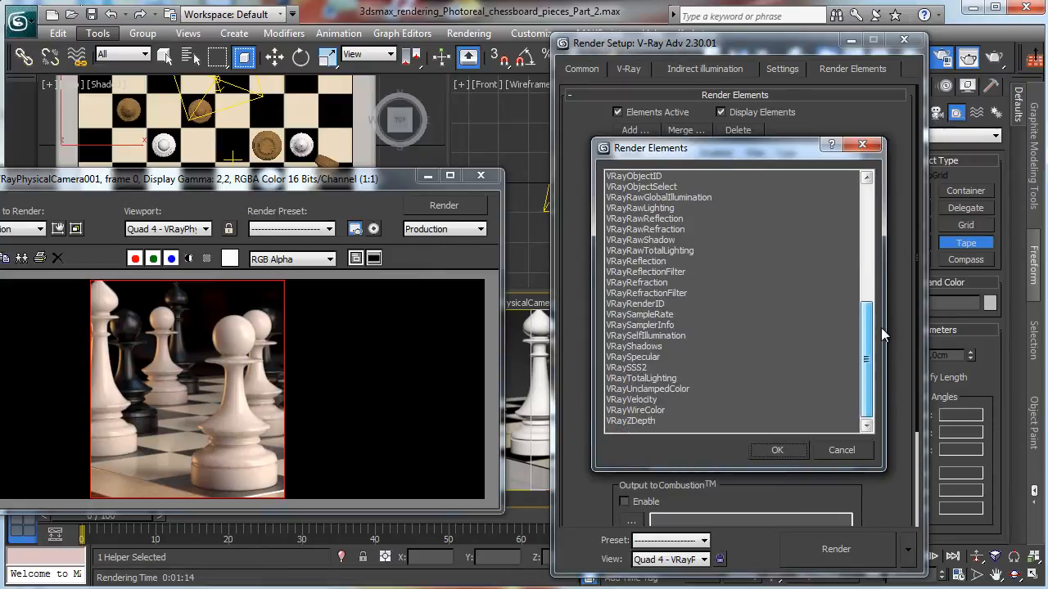
pyautogui.doubleClick(643, 421)
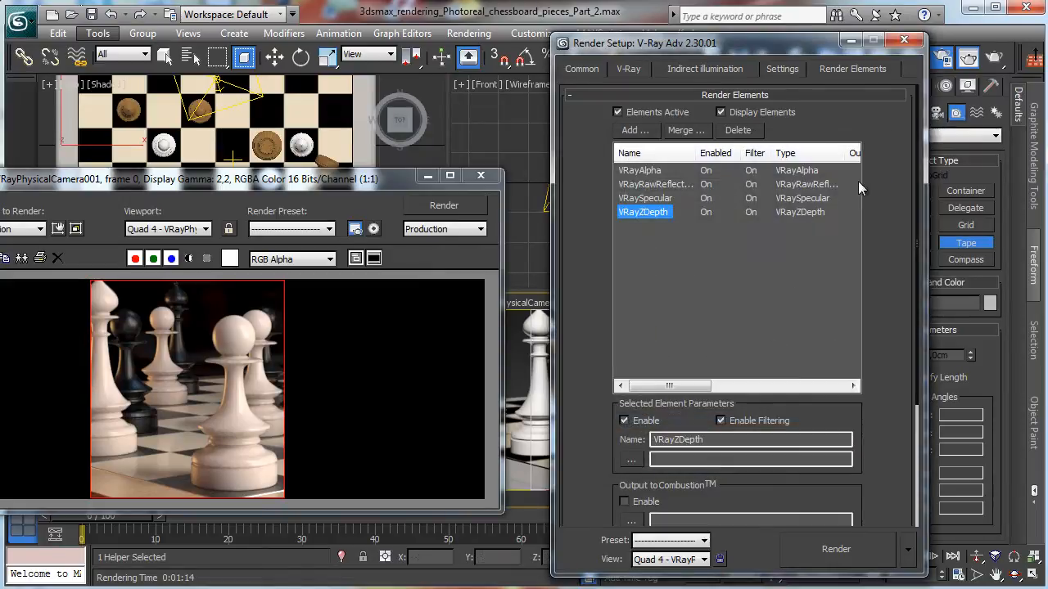
# Add MultiMatteElement as a render element.
pyautogui.click(638, 131)
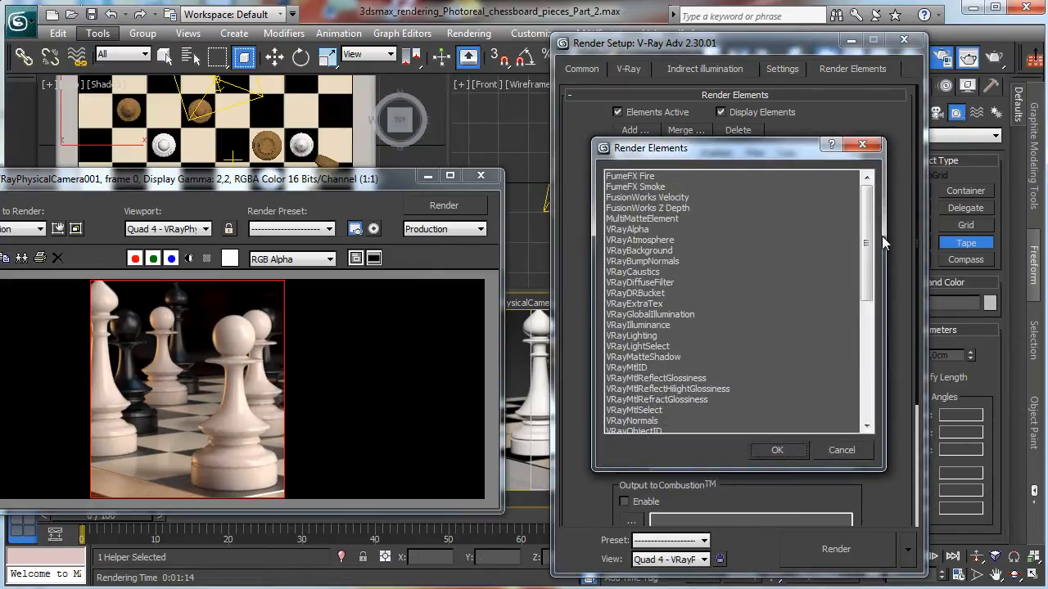
pyautogui.click(673, 219)
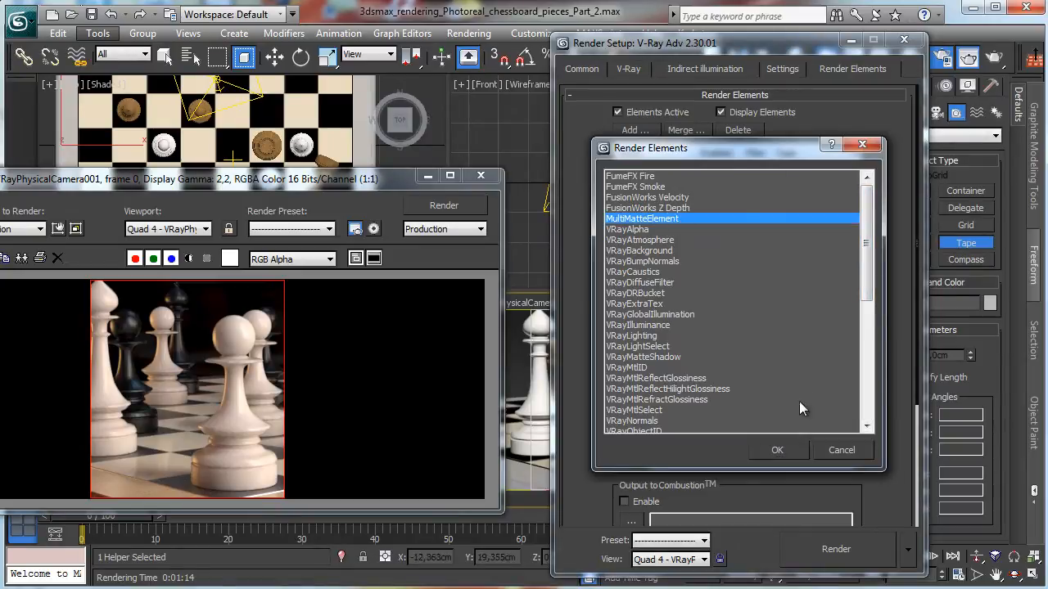
pyautogui.click(779, 447)
# Select all the white chess pieces in the camera view and assign them a shared G-Buffer object ID in their object properties.
pyautogui.click(427, 177)
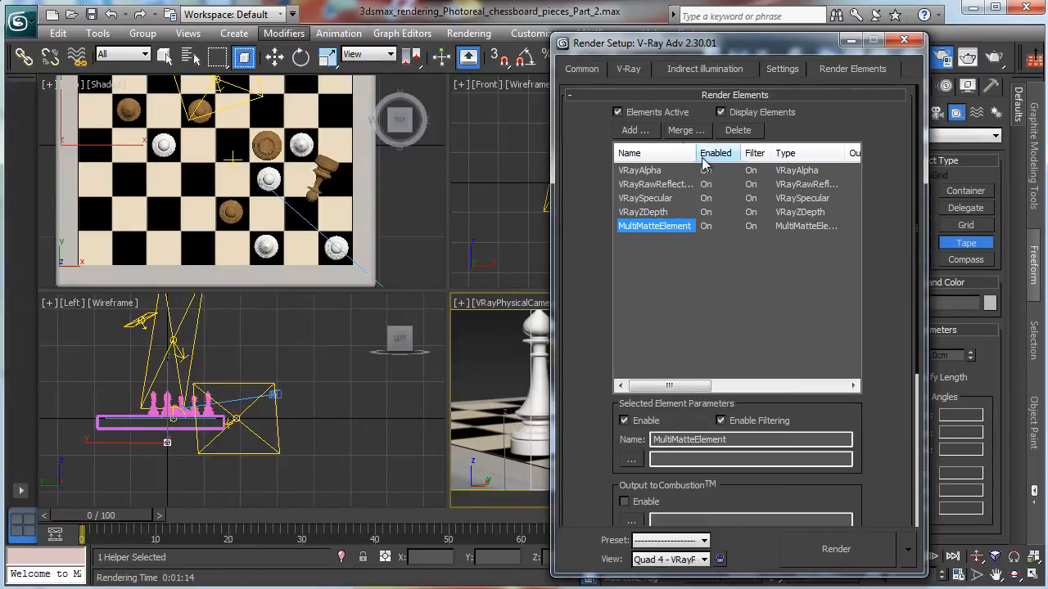
pyautogui.moveTo(794, 47); pyautogui.dragTo(439, 298)
pyautogui.moveTo(401, 336); pyautogui.dragTo(207, 496)
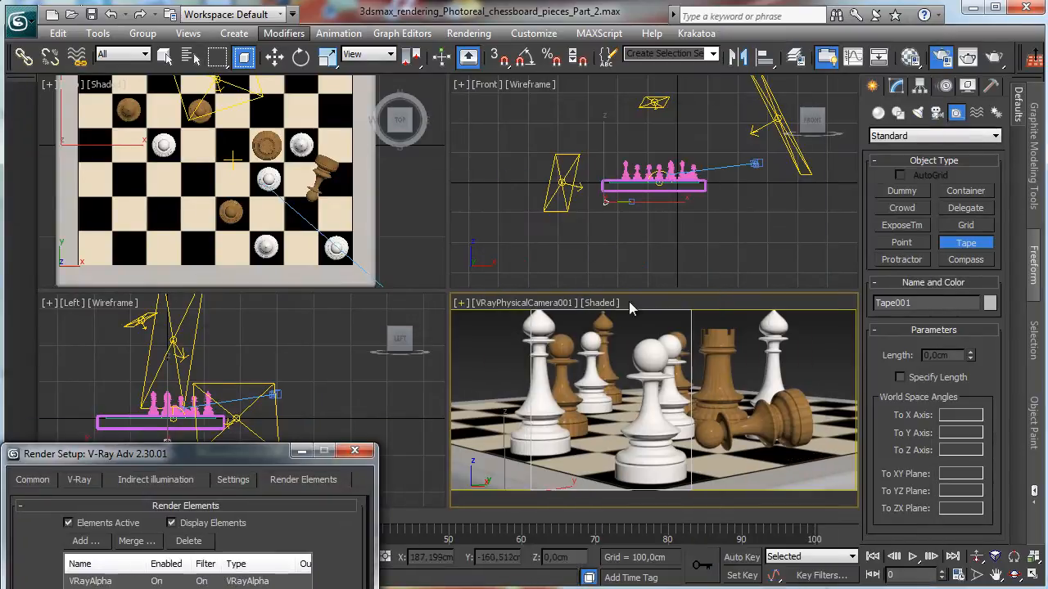
pyautogui.click(164, 55)
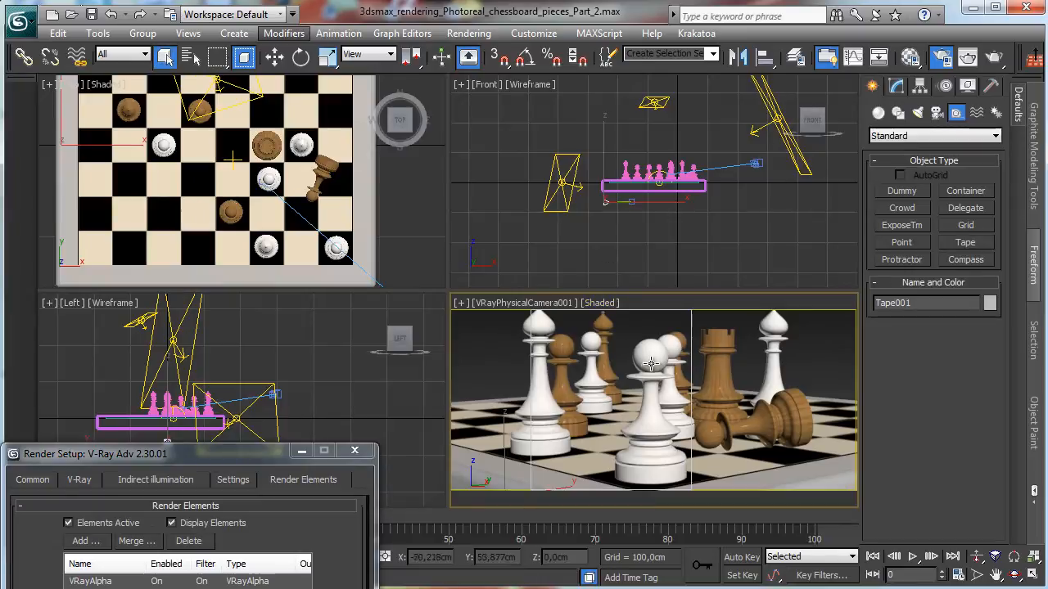
pyautogui.click(651, 362)
pyautogui.keyDown('ctrl'); pyautogui.click(589, 342); pyautogui.keyUp('ctrl')
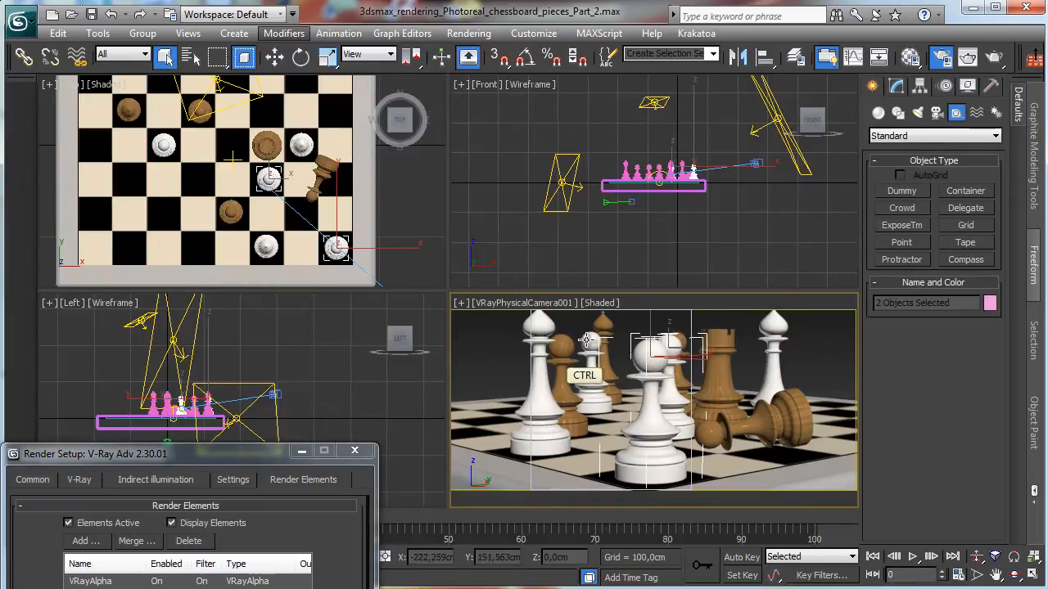
pyautogui.keyDown('ctrl'); pyautogui.click(539, 331); pyautogui.keyUp('ctrl')
pyautogui.keyDown('ctrl'); pyautogui.click(761, 338); pyautogui.keyUp('ctrl')
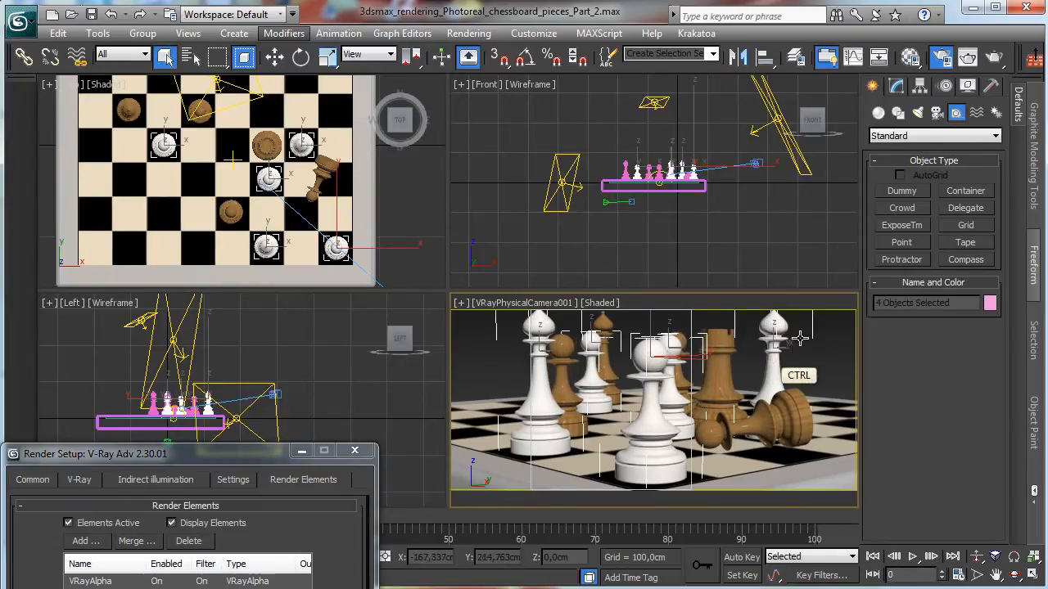
pyautogui.rightClick(766, 330)
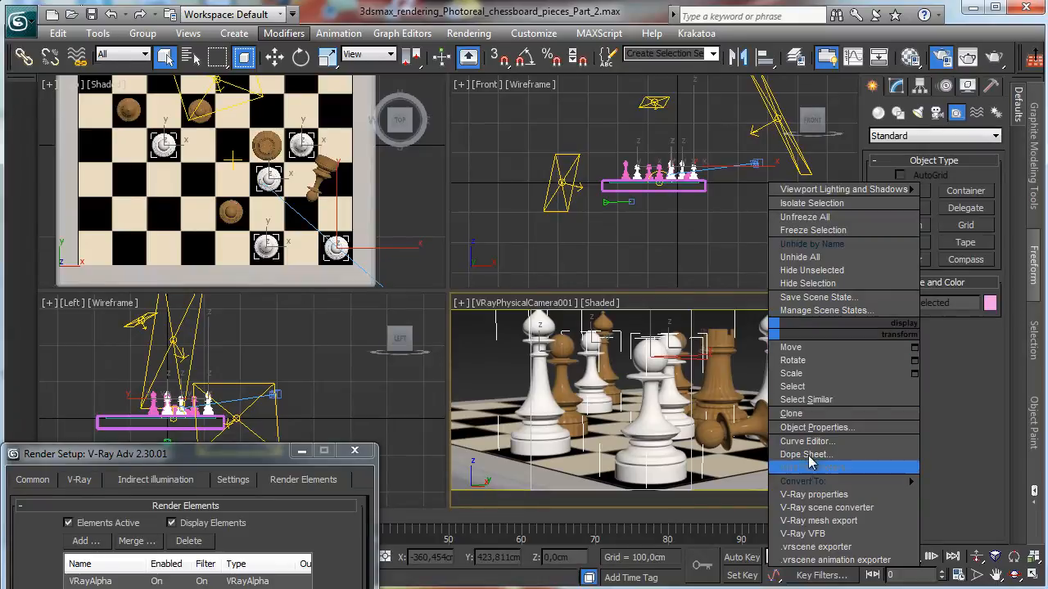
pyautogui.click(811, 427)
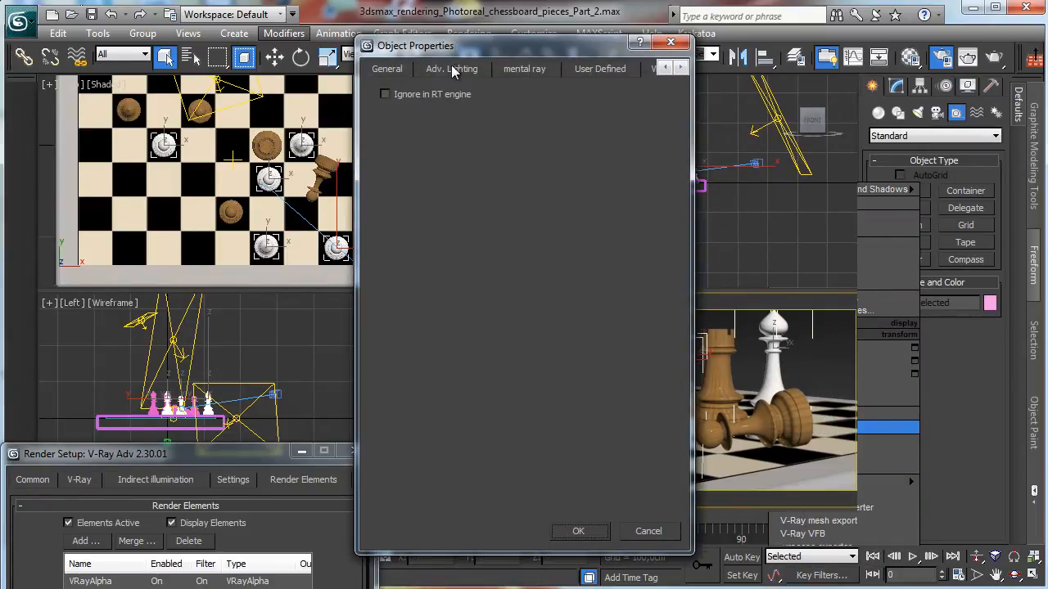
pyautogui.click(581, 529)
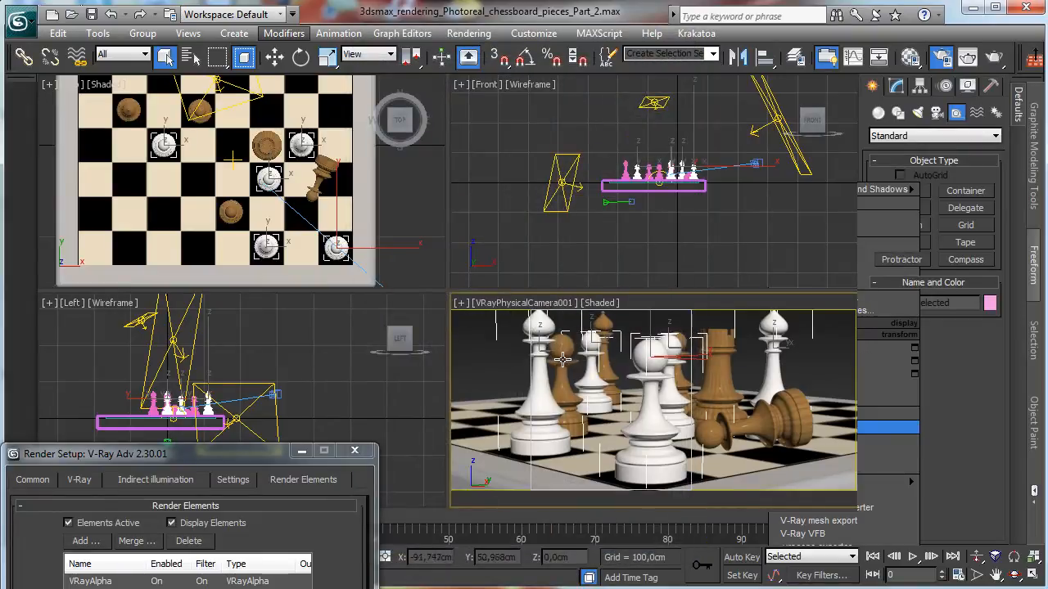
# Select all the brown chess pieces, including the rook and the fallen piece, and raise their shared G-Buffer object ID.
pyautogui.click(595, 333)
pyautogui.keyDown('ctrl'); pyautogui.click(599, 336); pyautogui.keyUp('ctrl')
pyautogui.keyDown('ctrl'); pyautogui.click(722, 352); pyautogui.keyUp('ctrl')
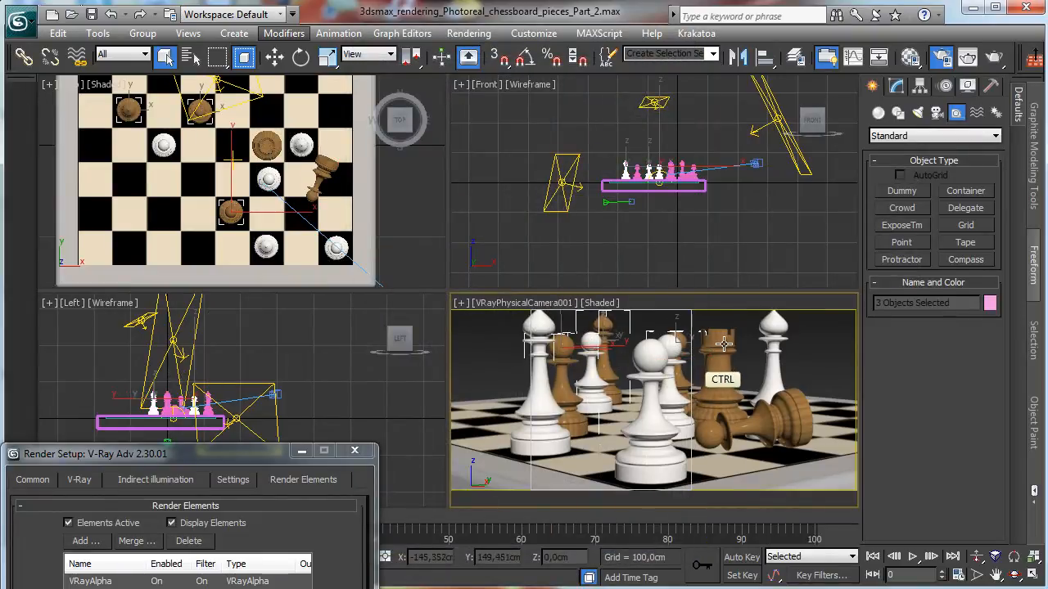
pyautogui.keyDown('ctrl'); pyautogui.click(783, 404); pyautogui.keyUp('ctrl')
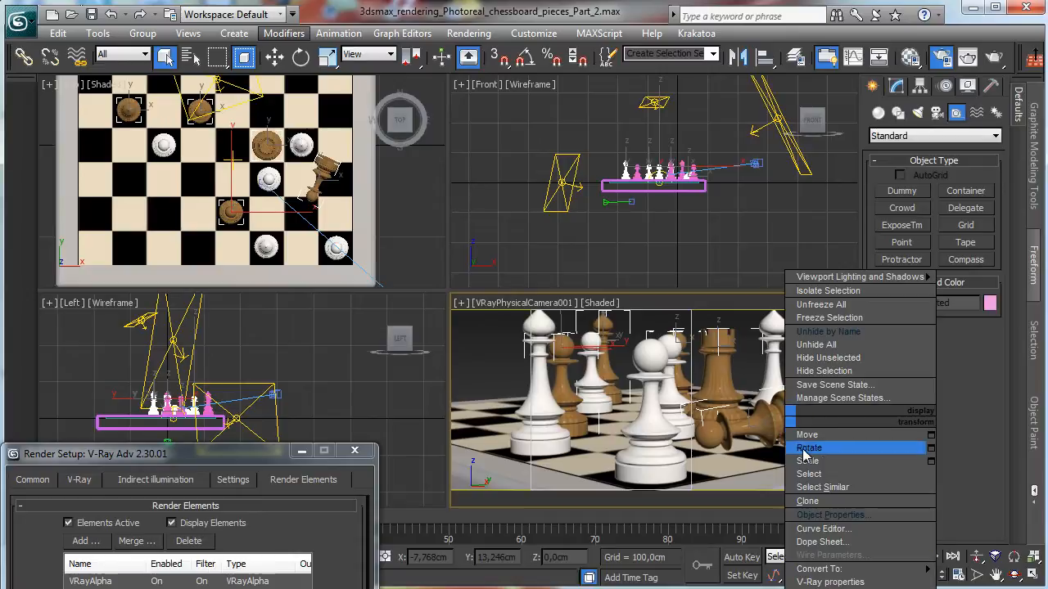
pyautogui.rightClick(786, 416)
pyautogui.click(827, 515)
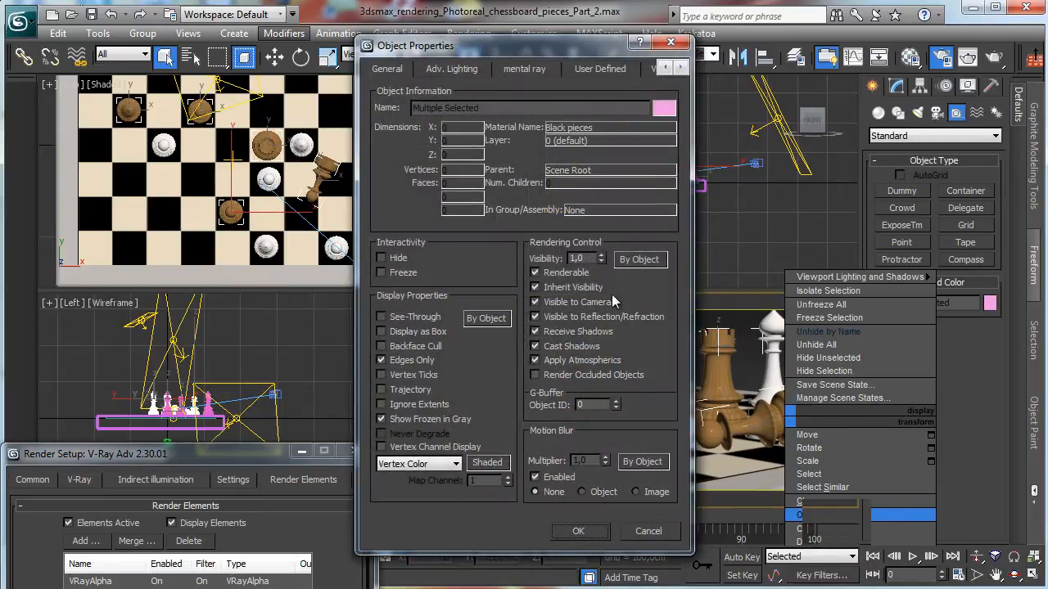
pyautogui.click(616, 401)
pyautogui.click(579, 530)
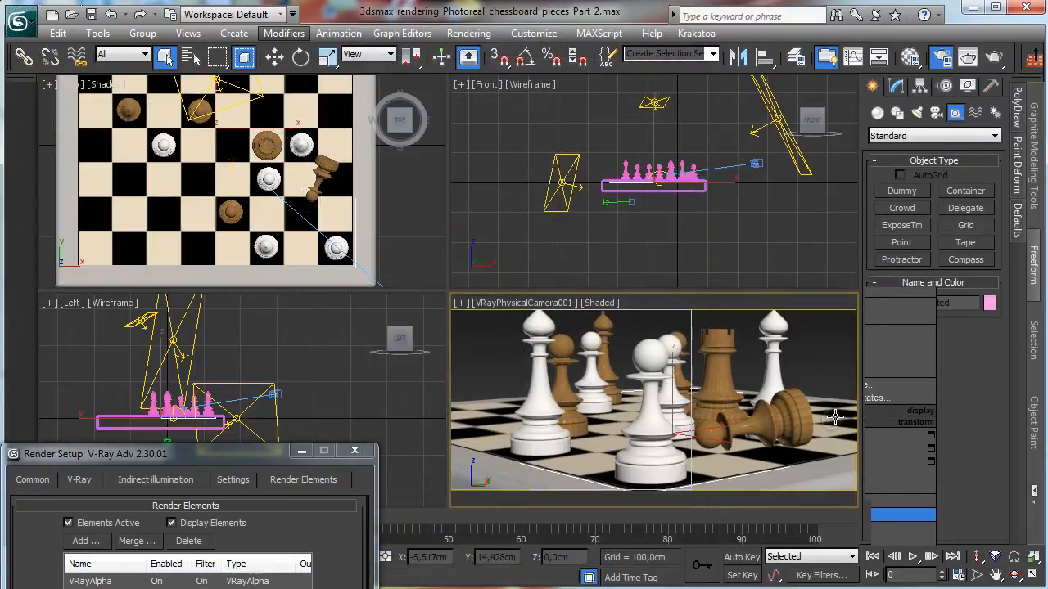
# Select the chessboard surface together with its frame and raise their shared G-Buffer object ID.
pyautogui.click(507, 465)
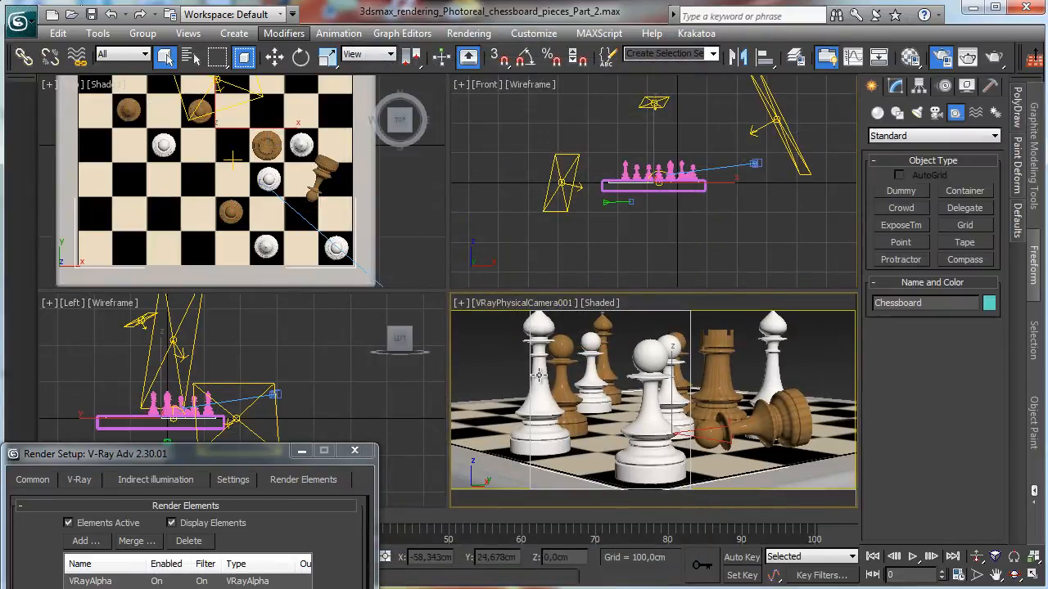
pyautogui.keyDown('ctrl'); pyautogui.click(484, 446); pyautogui.keyUp('ctrl')
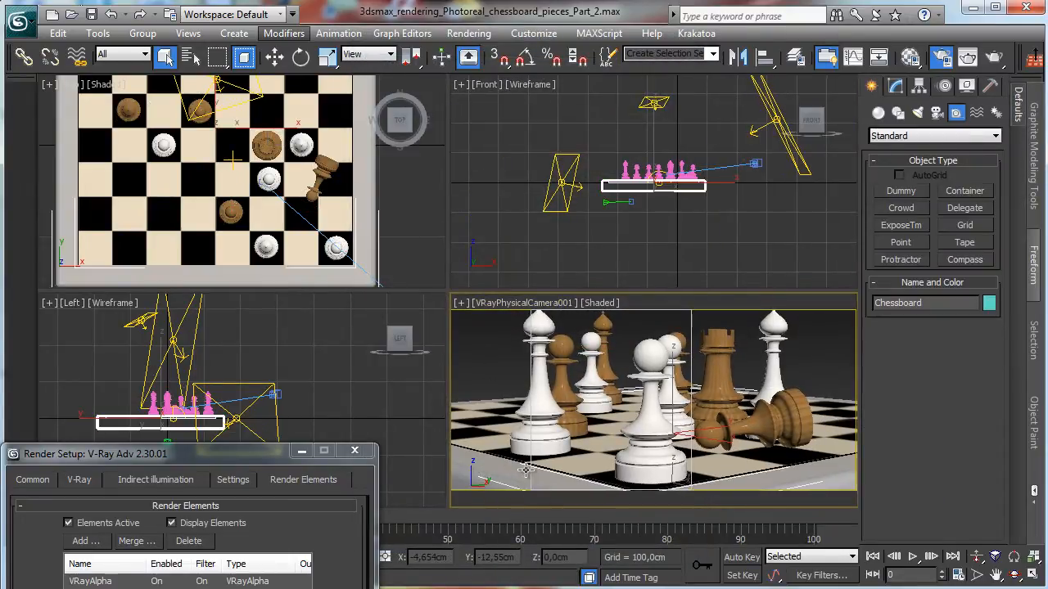
pyautogui.rightClick(486, 435)
pyautogui.click(526, 535)
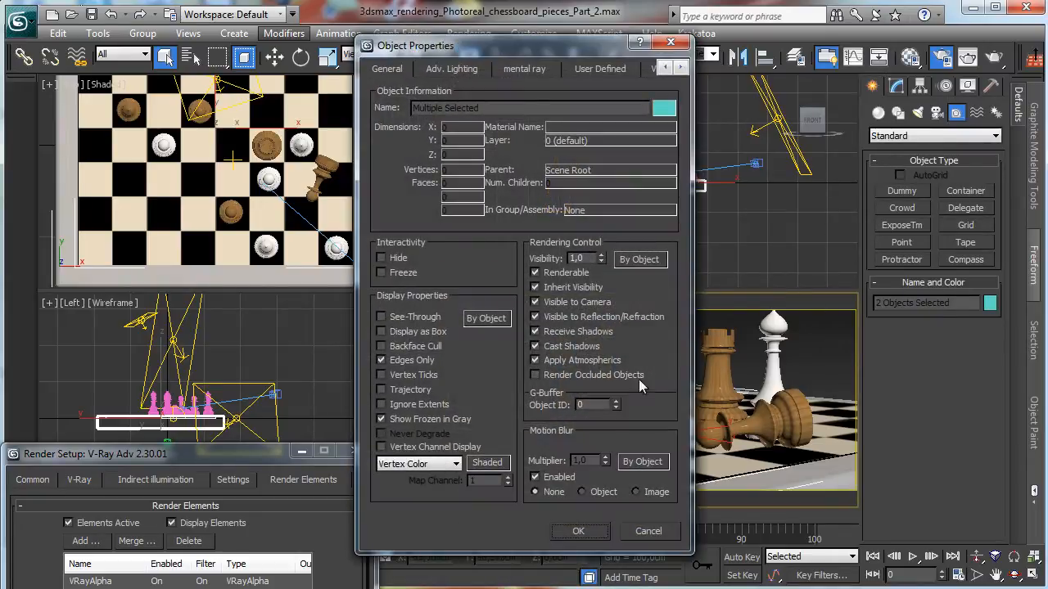
pyautogui.doubleClick(616, 402)
pyautogui.click(576, 530)
# Enable the third G-buffer channel, ID 3, for MultiMatteElement and leave matching by material ID off.
pyautogui.moveTo(246, 453); pyautogui.dragTo(416, 14)
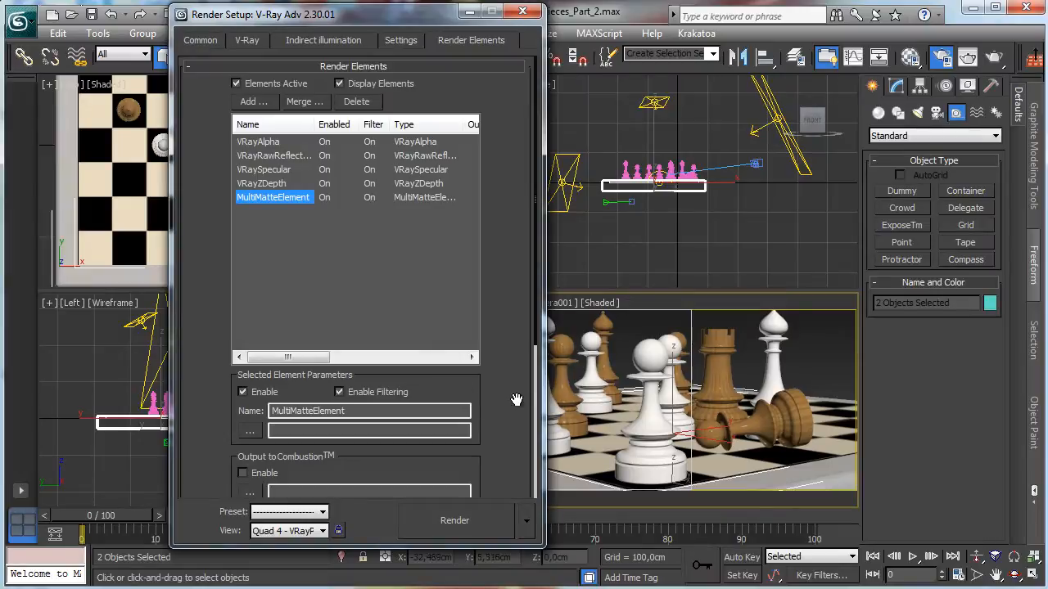
pyautogui.scroll(-5, 517, 399)
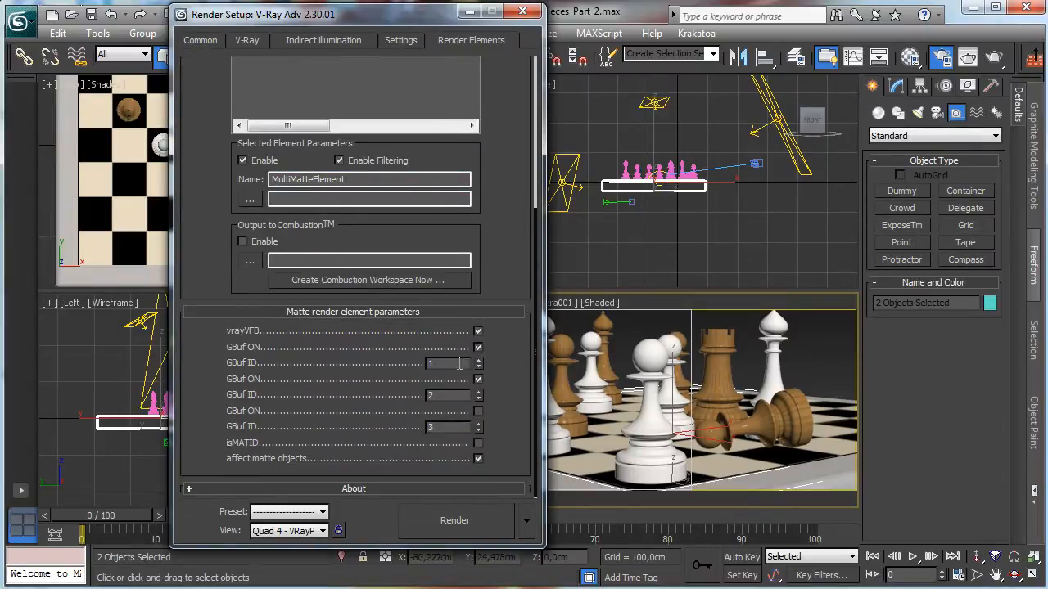
pyautogui.click(478, 411)
pyautogui.click(478, 443)
pyautogui.click(478, 444)
pyautogui.scroll(5, 503, 208)
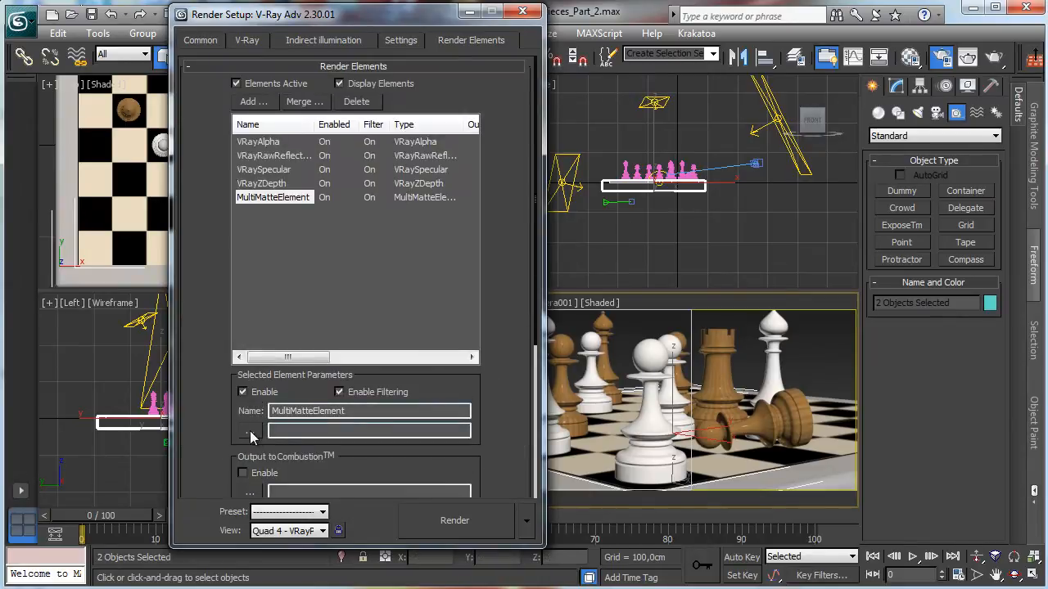
# Browse the MultiMatteElement output file to the 3dsmax_rendering_Photoreal_chessboard_pieces_Part_2 folder under Tutorials in Dropbox.
pyautogui.click(249, 428)
pyautogui.click(321, 93)
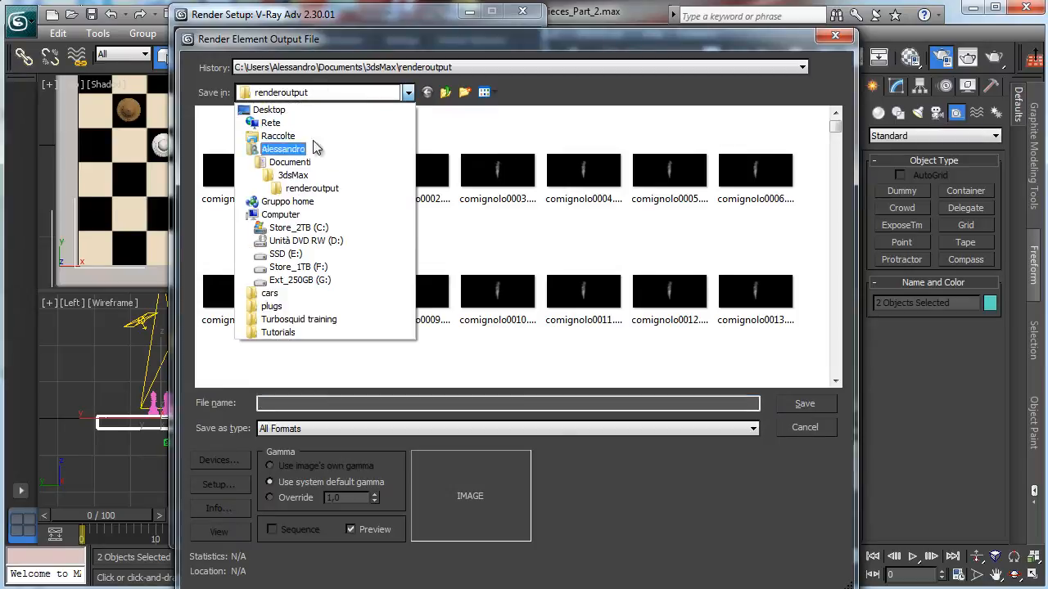
pyautogui.click(272, 111)
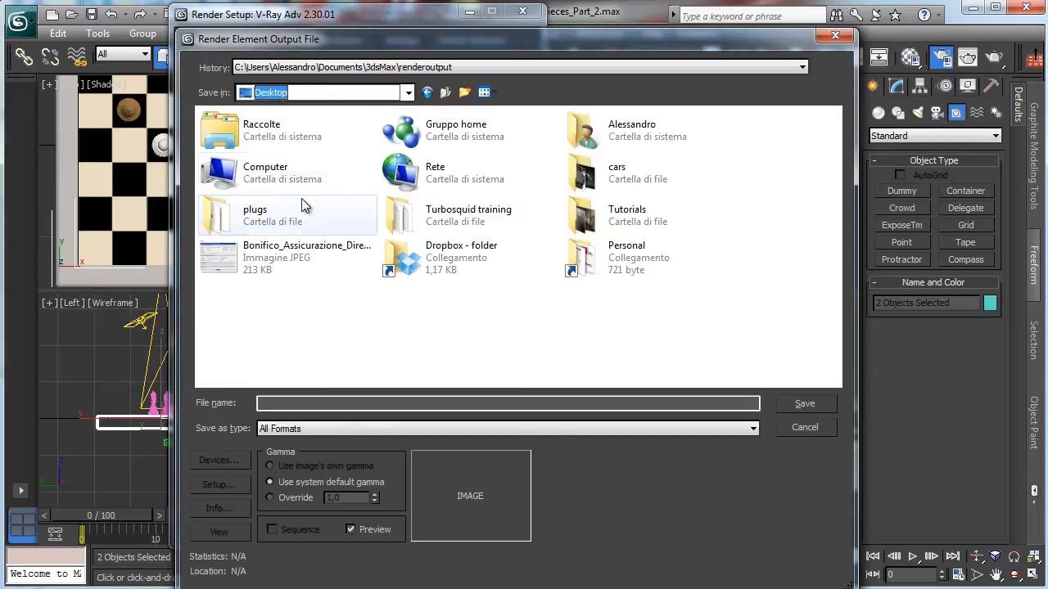
pyautogui.doubleClick(465, 257)
pyautogui.doubleClick(254, 133)
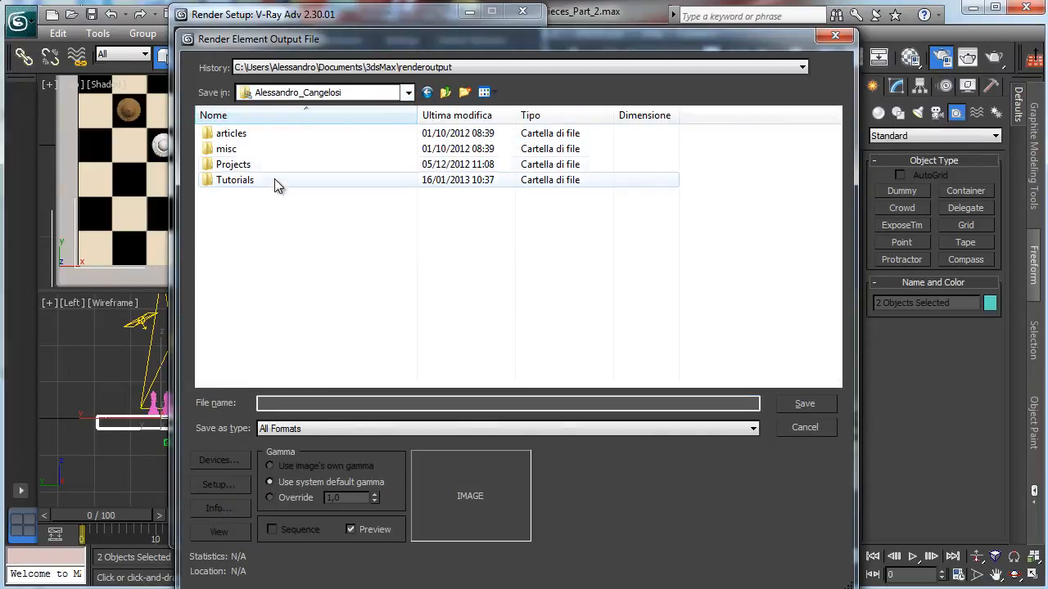
pyautogui.doubleClick(245, 178)
pyautogui.doubleClick(424, 334)
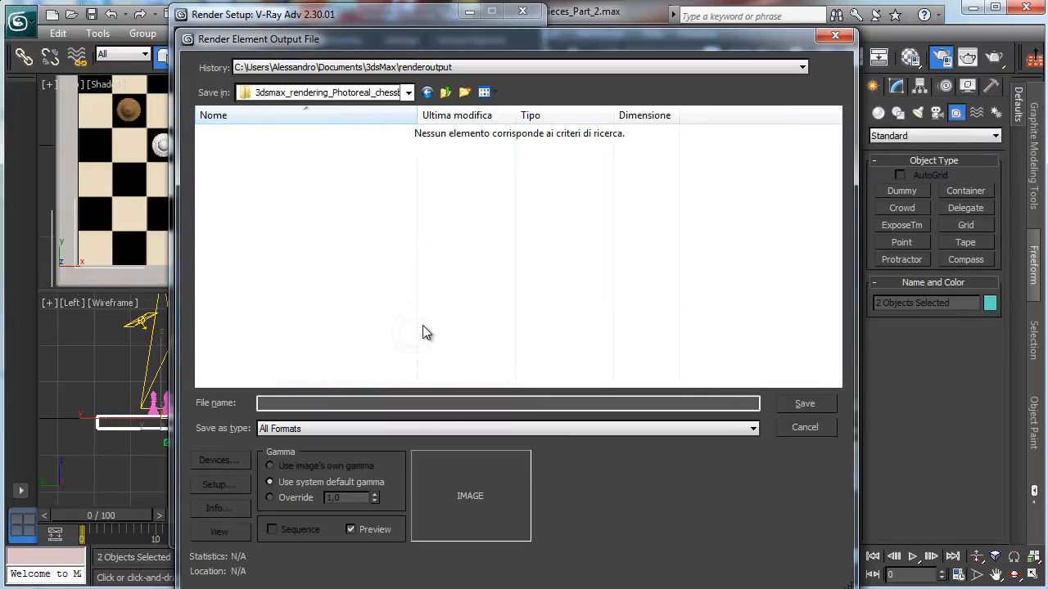
# Name the MultiMatteElement output Multimatte_.tif and save it with the alpha channel stored and Packbits compression.
pyautogui.click(288, 402)
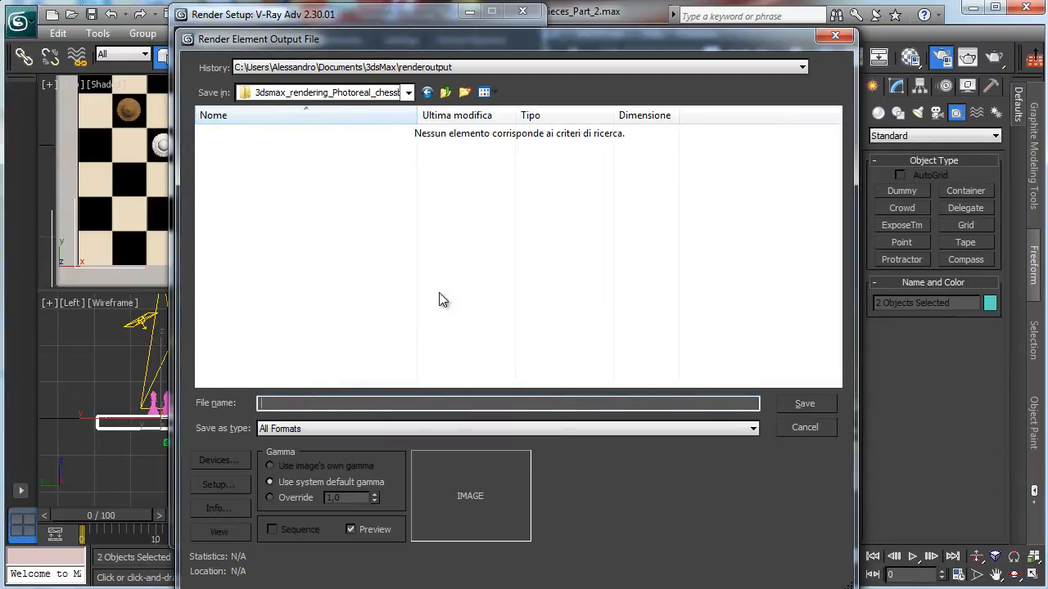
pyautogui.write('Multimatte_')
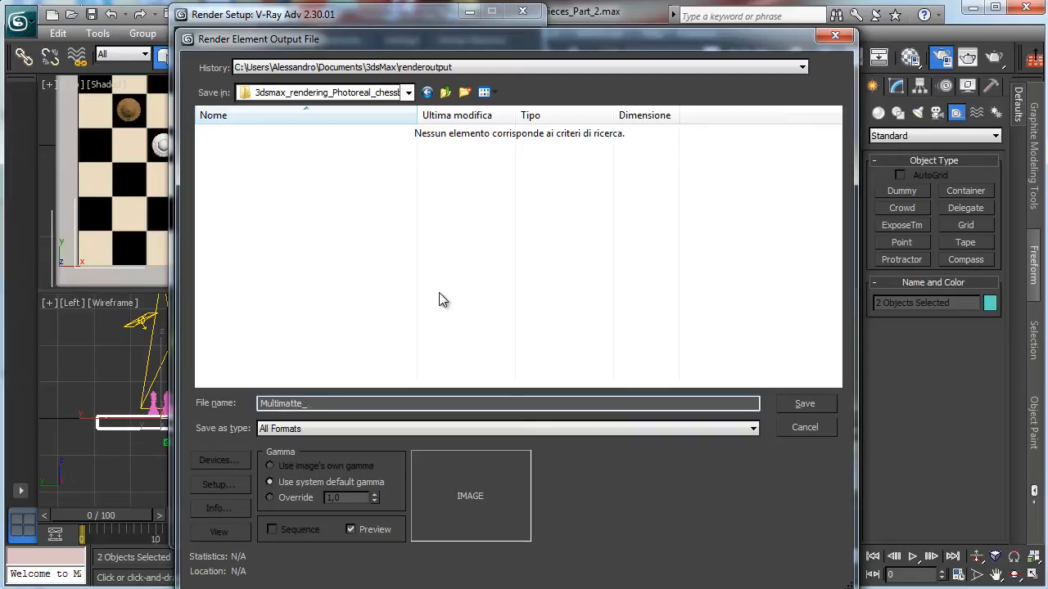
pyautogui.write('.tif')
pyautogui.press('Return')
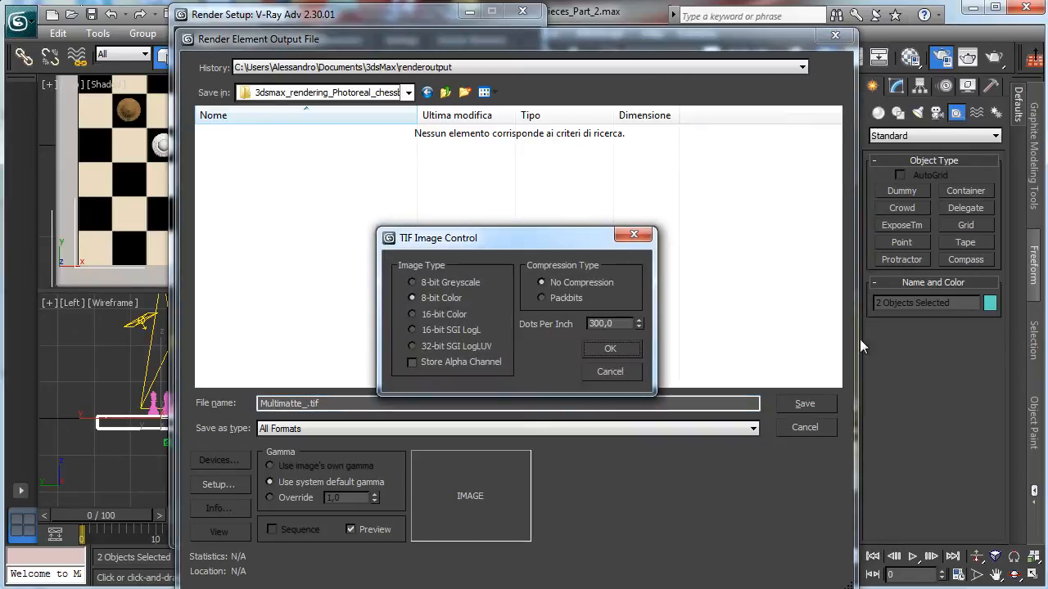
pyautogui.click(456, 367)
pyautogui.click(565, 299)
pyautogui.click(610, 349)
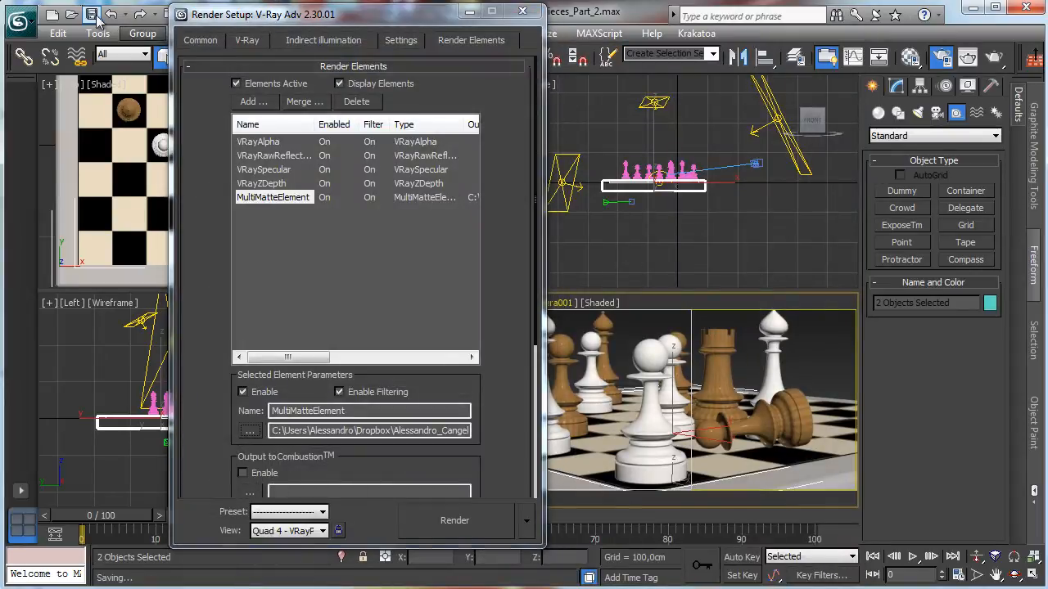
# Browse the VRayAlpha output file to the Tutorials folder in Dropbox.
pyautogui.click(258, 142)
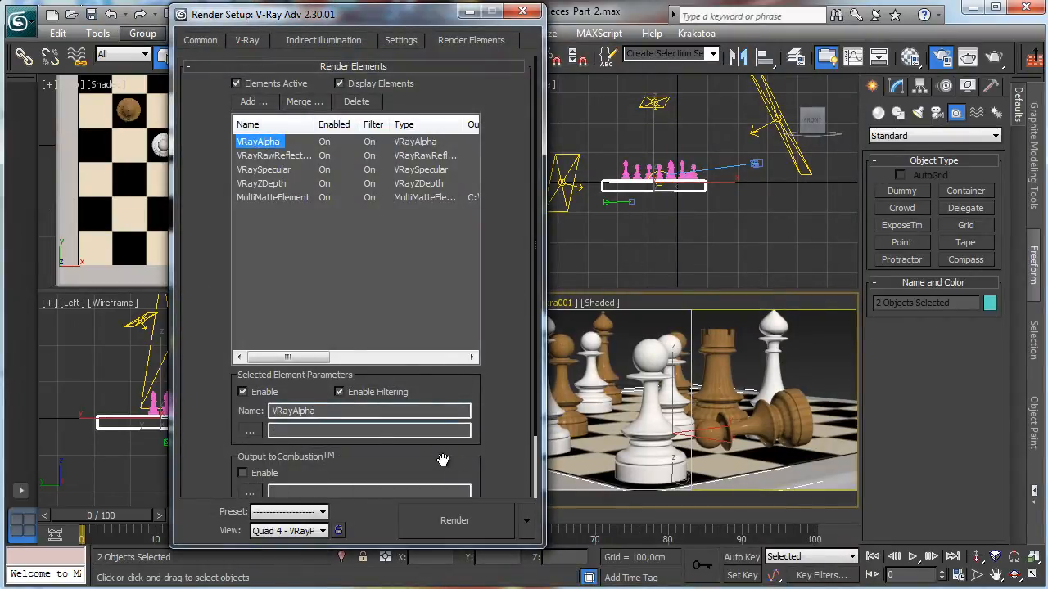
pyautogui.moveTo(437, 461); pyautogui.dragTo(470, 383)
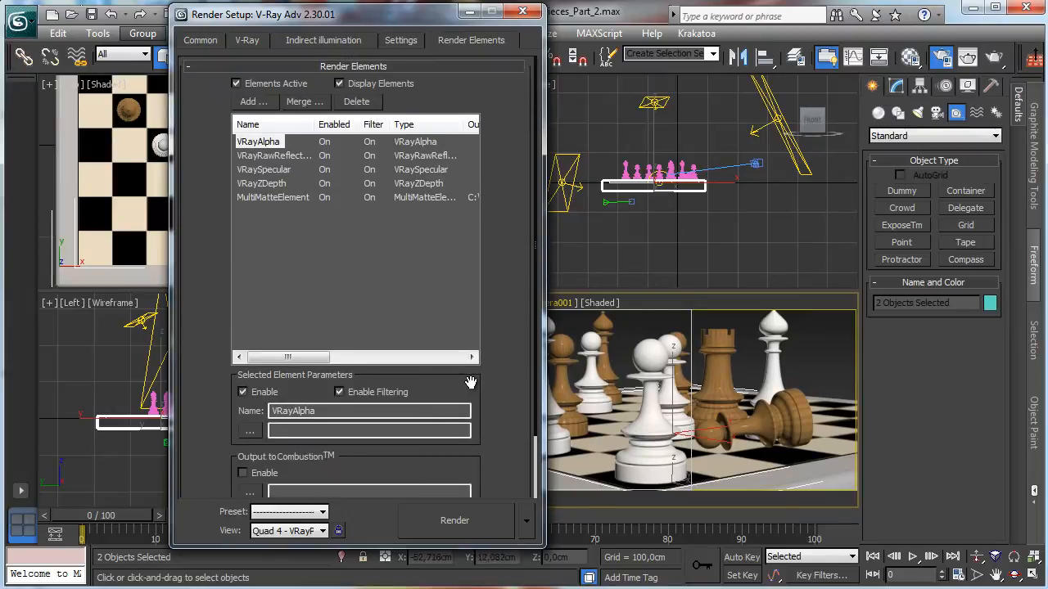
pyautogui.click(249, 432)
pyautogui.click(304, 94)
pyautogui.click(274, 107)
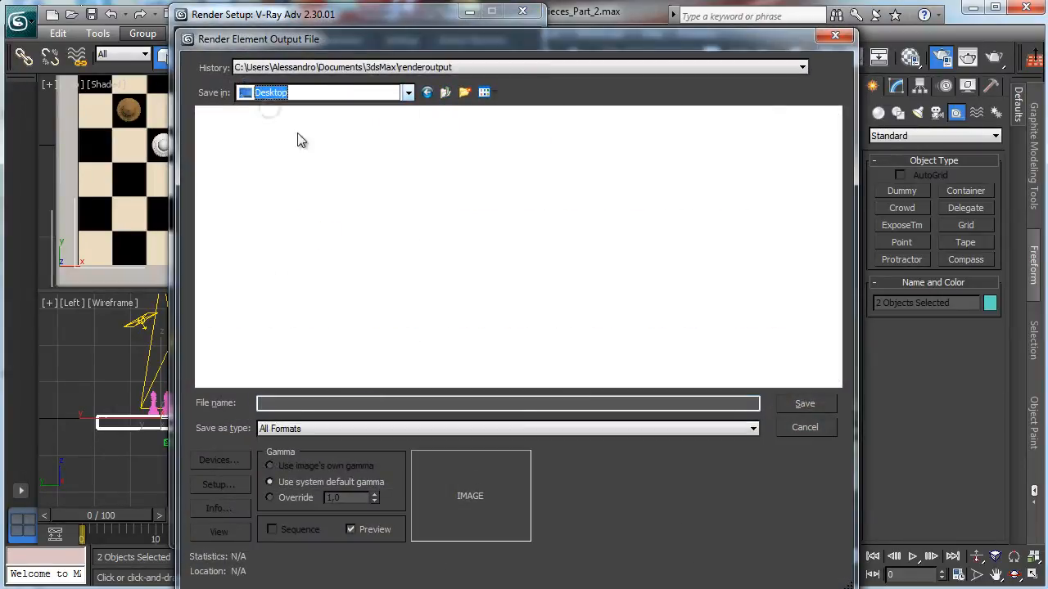
pyautogui.doubleClick(446, 262)
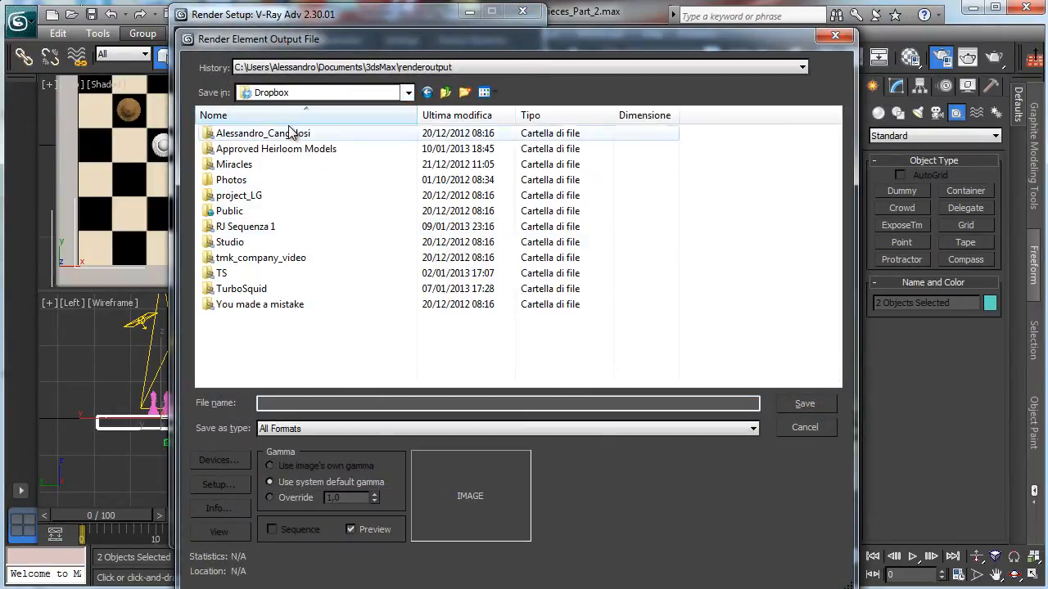
pyautogui.doubleClick(288, 134)
pyautogui.doubleClick(248, 179)
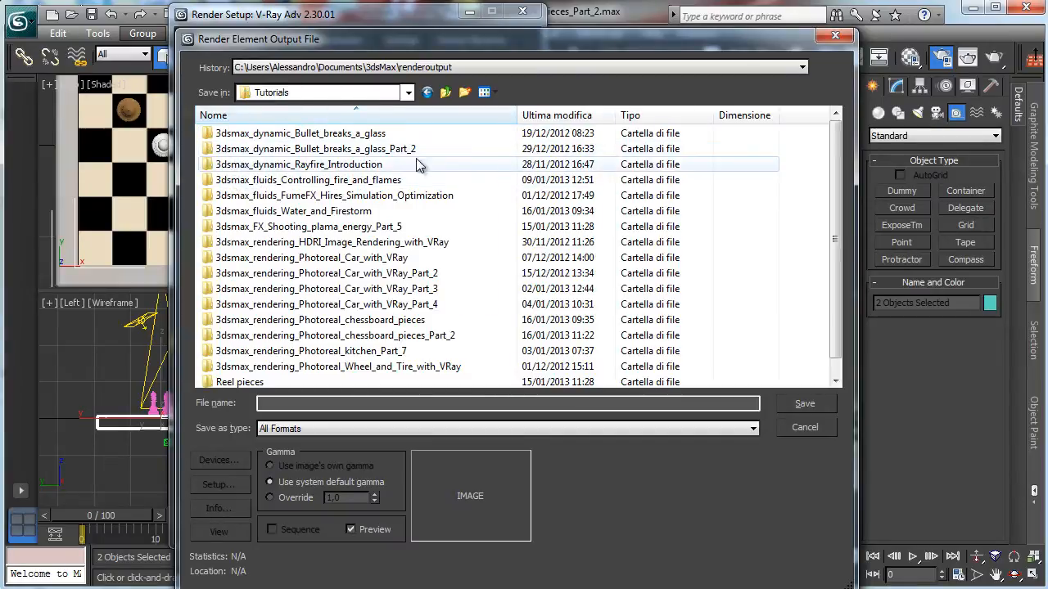
# Save the VRayAlpha output as alpha_.tif in the 3dsmax_rendering_Photoreal_chessboard_pieces_Part_2 folder, accepting the TIF options.
pyautogui.doubleClick(394, 322)
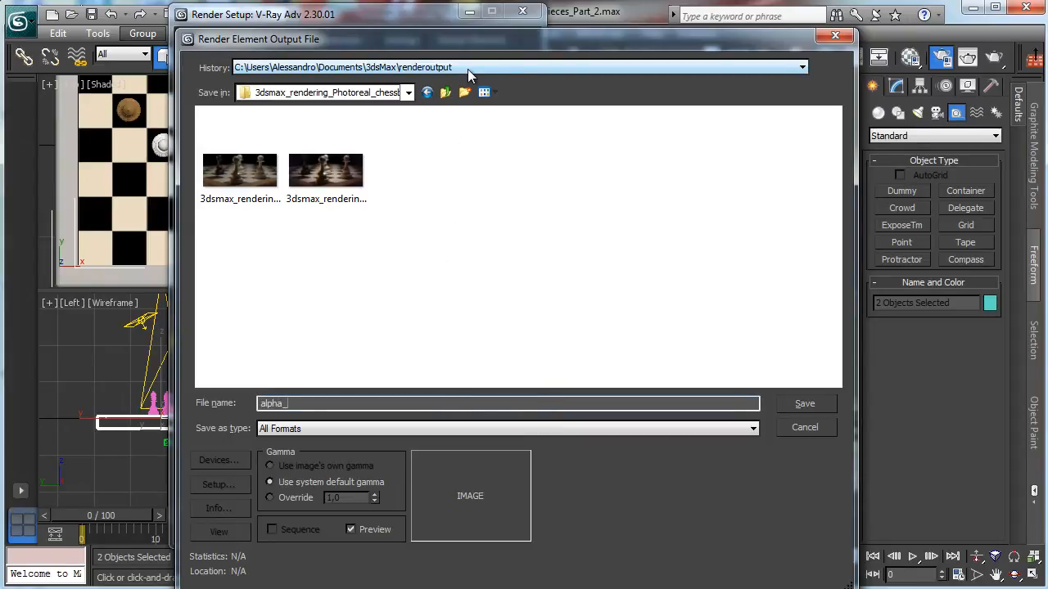
pyautogui.write('tif')
pyautogui.click(445, 92)
pyautogui.doubleClick(364, 335)
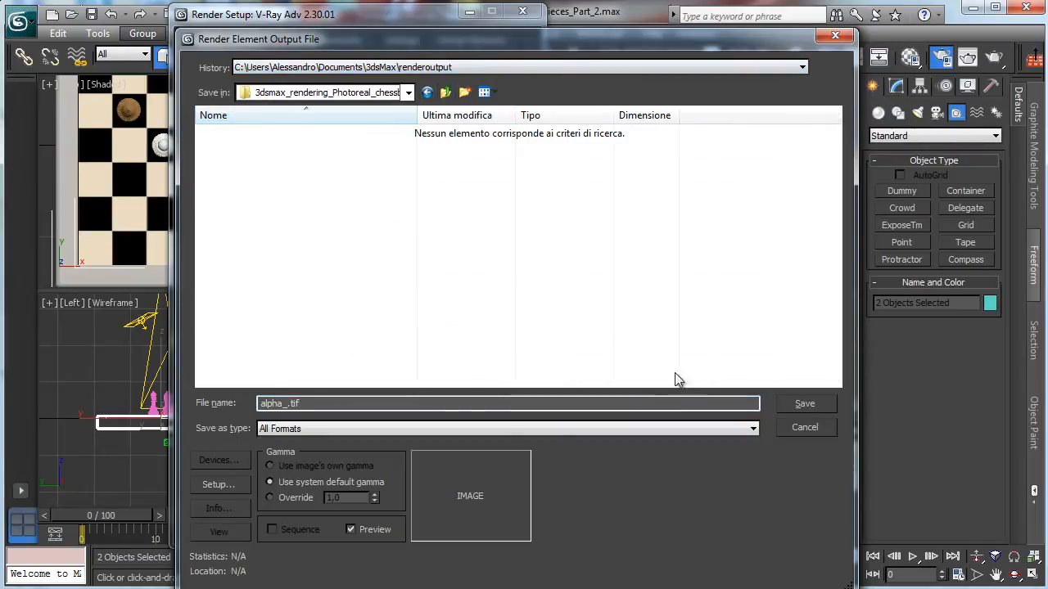
pyautogui.click(805, 404)
pyautogui.click(628, 349)
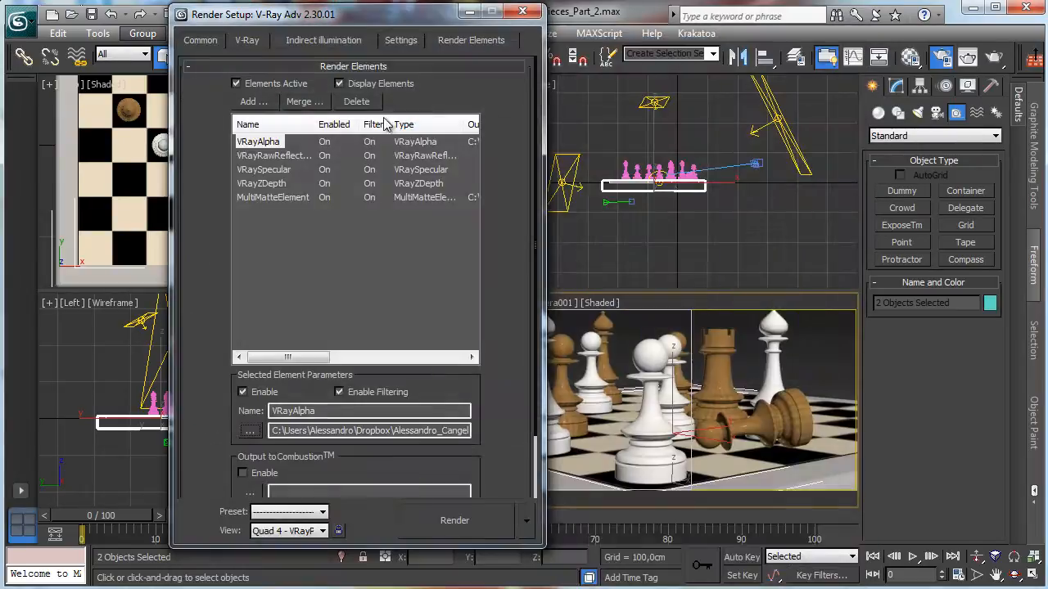
# Browse the VRayRawReflection output file to the 3dsmax_rendering_Photoreal_chessboard_pieces_Part_2 folder under Tutorials in Dropbox.
pyautogui.click(278, 155)
pyautogui.scroll(-3, 330, 405)
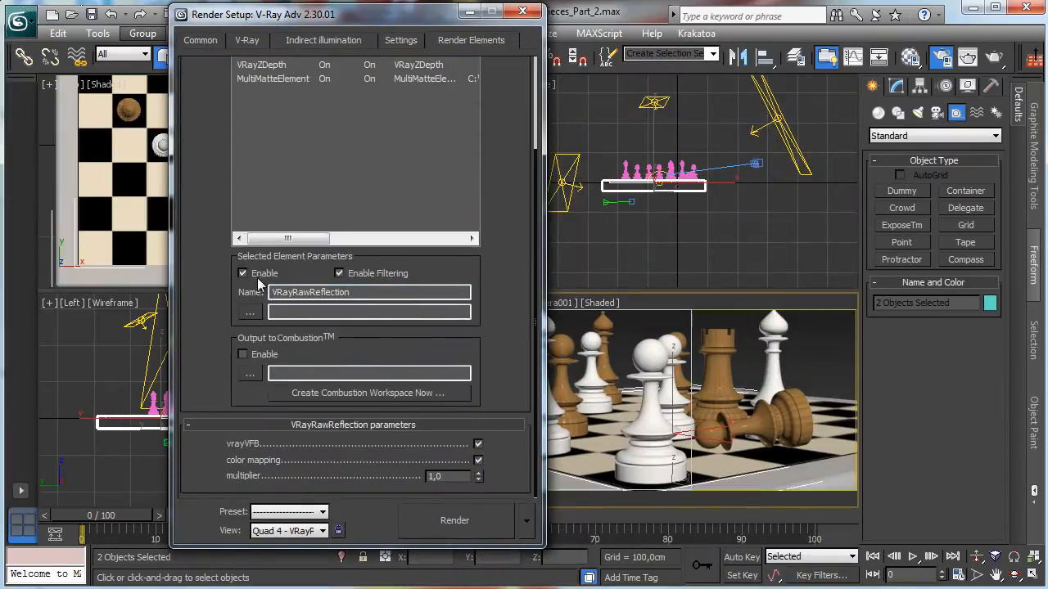
pyautogui.click(262, 311)
pyautogui.click(270, 92)
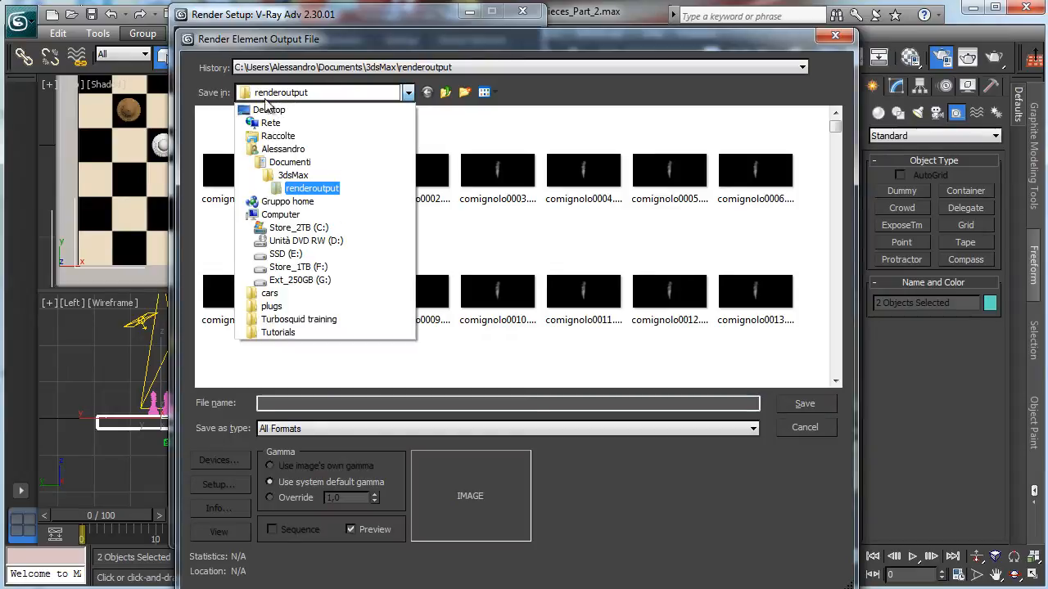
pyautogui.click(270, 116)
pyautogui.doubleClick(474, 255)
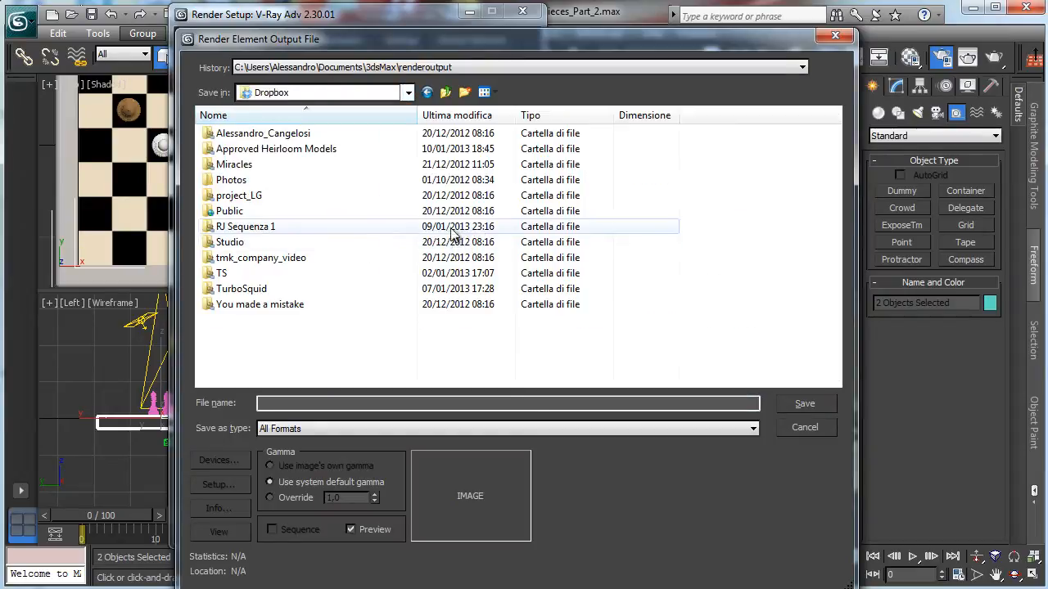
pyautogui.click(282, 135)
pyautogui.doubleClick(282, 135)
pyautogui.doubleClick(248, 182)
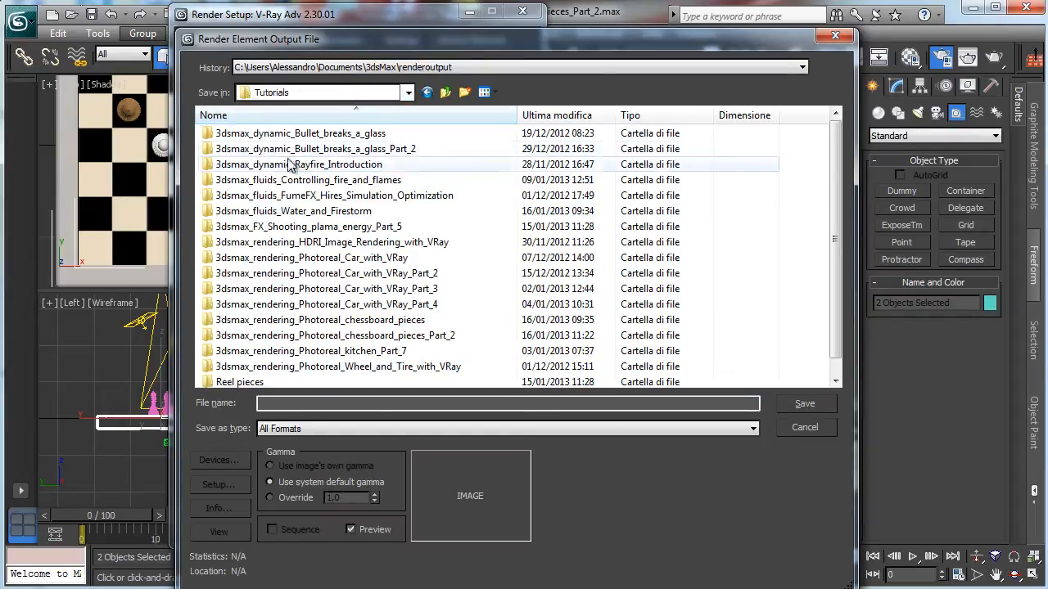
pyautogui.doubleClick(426, 320)
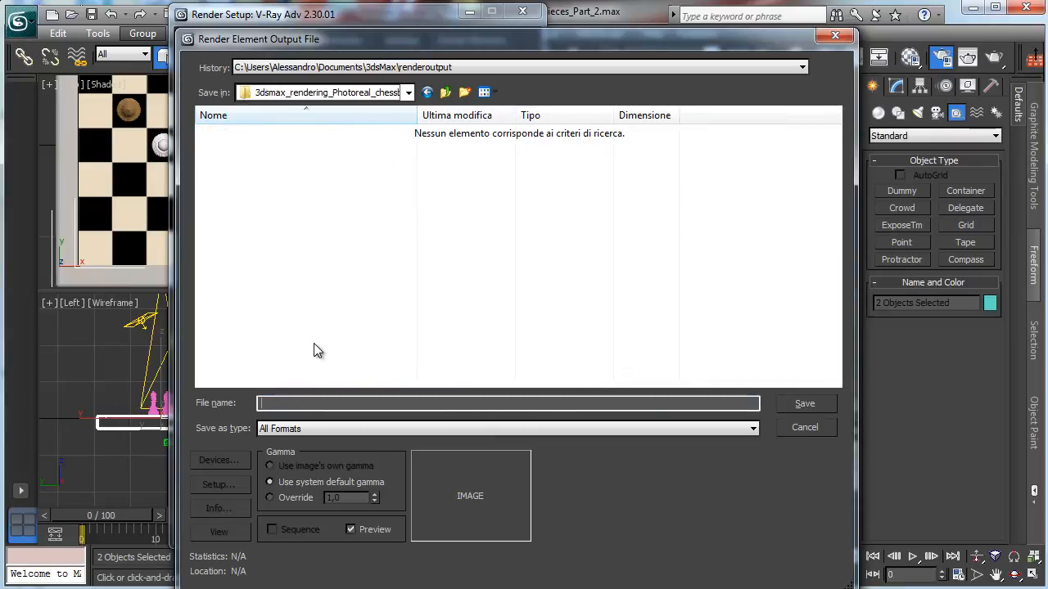
# Name the VRayRawReflection output Reflection_.tif and save it as 16-bit color with the alpha channel stored and Packbits compression.
pyautogui.write('Reflection_.tif')
pyautogui.press('Return')
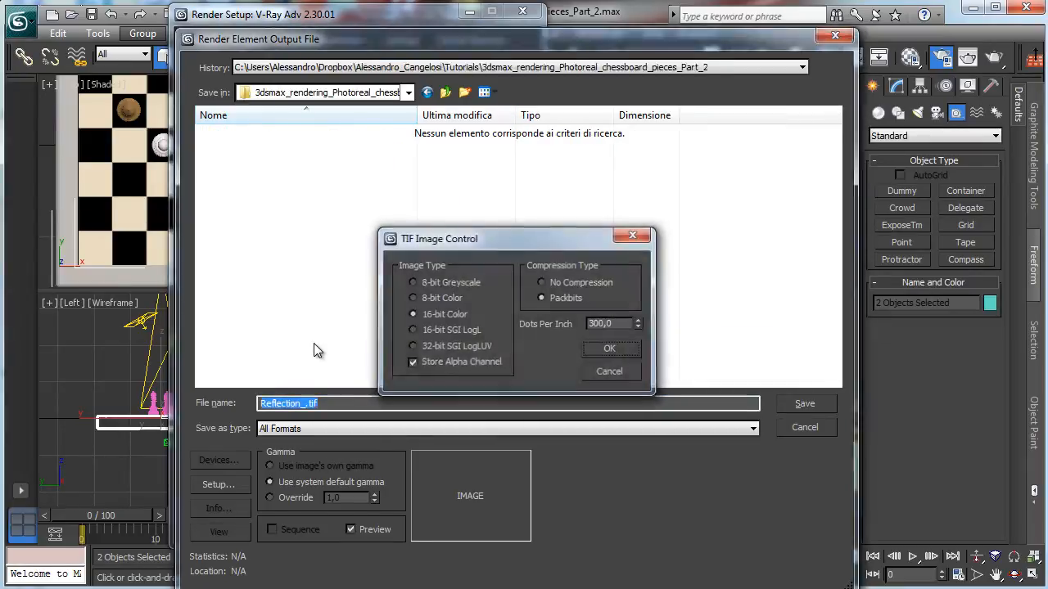
pyautogui.press('Return')
pyautogui.moveTo(494, 115); pyautogui.dragTo(492, 188)
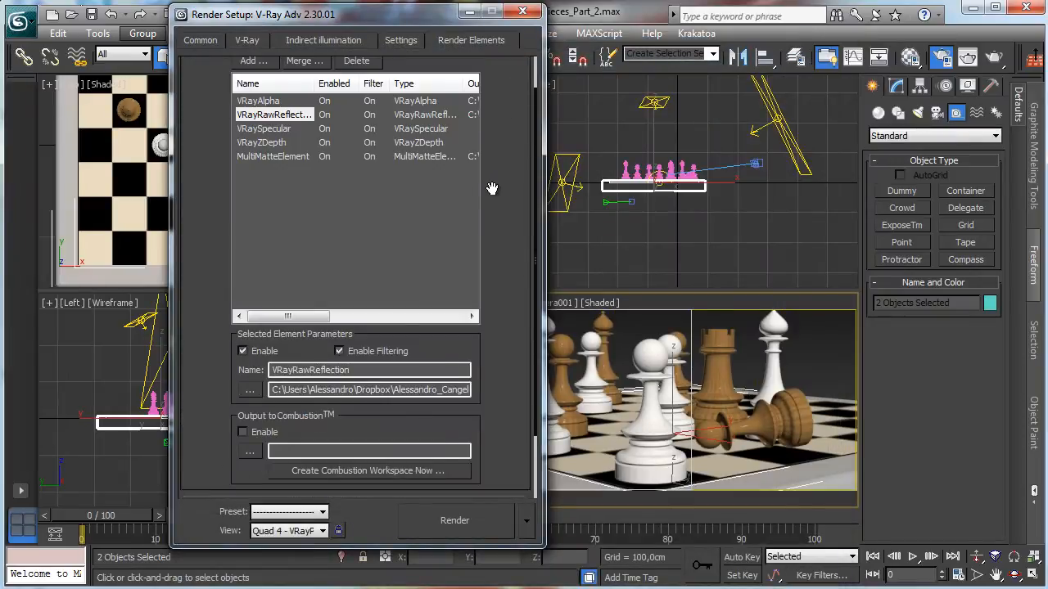
# Set the VRaySpecular element's output file to Specular_.tif in the Tutorials folder 3dsmax_rendering_Photoreal_chessboard_pieces_Part_2.
pyautogui.click(285, 131)
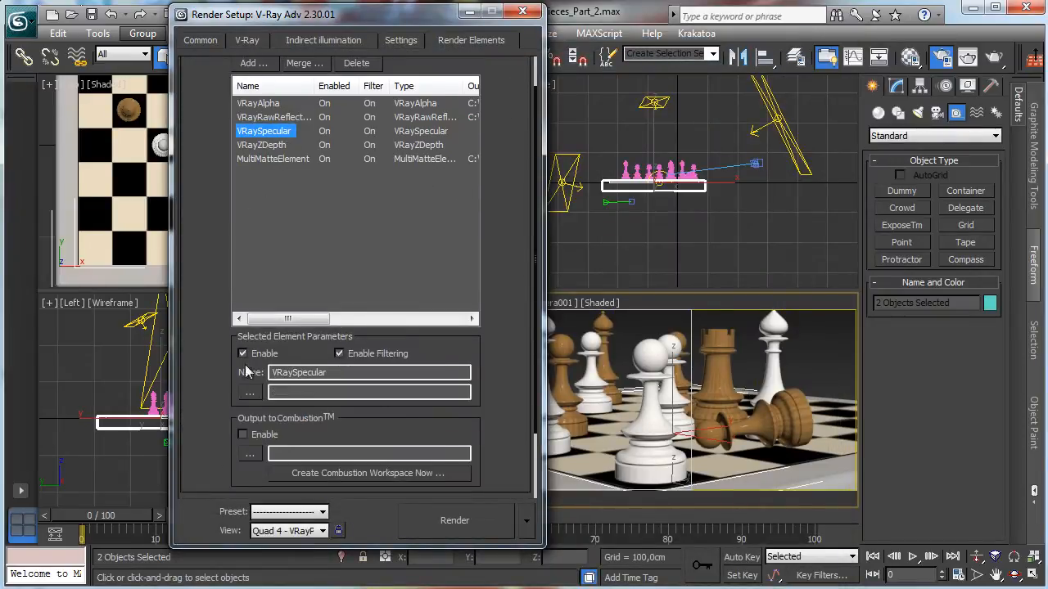
pyautogui.click(250, 392)
pyautogui.click(328, 92)
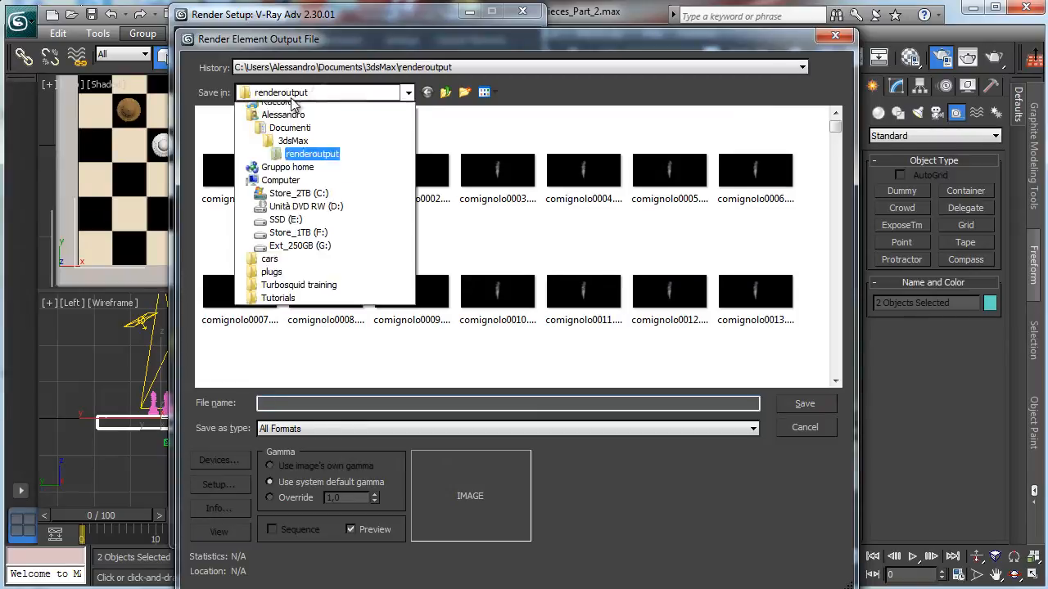
pyautogui.scroll(1, 293, 100)
pyautogui.click(270, 108)
pyautogui.doubleClick(475, 260)
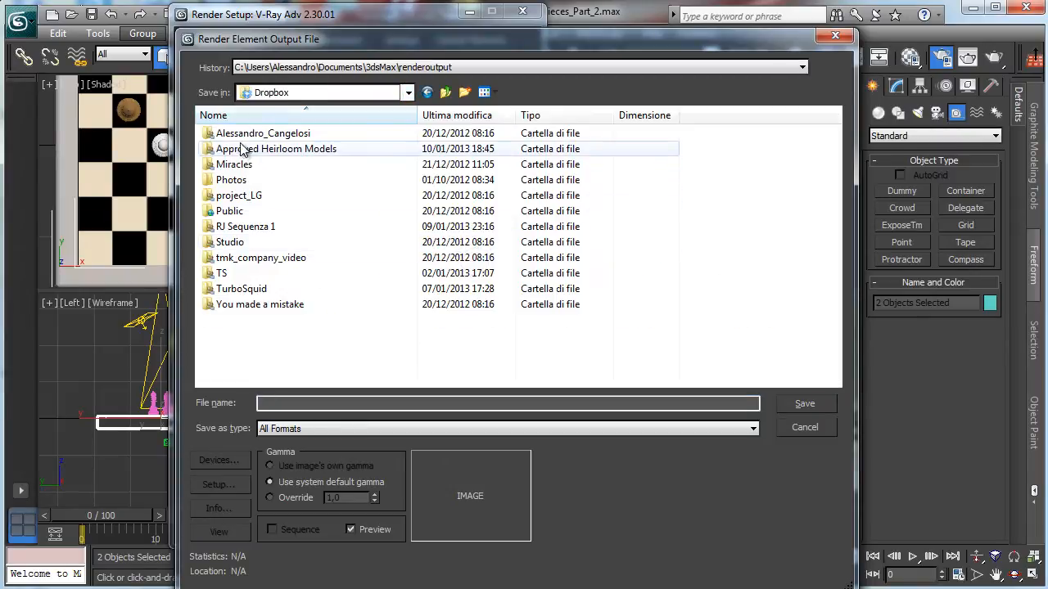
pyautogui.doubleClick(270, 136)
pyautogui.doubleClick(246, 190)
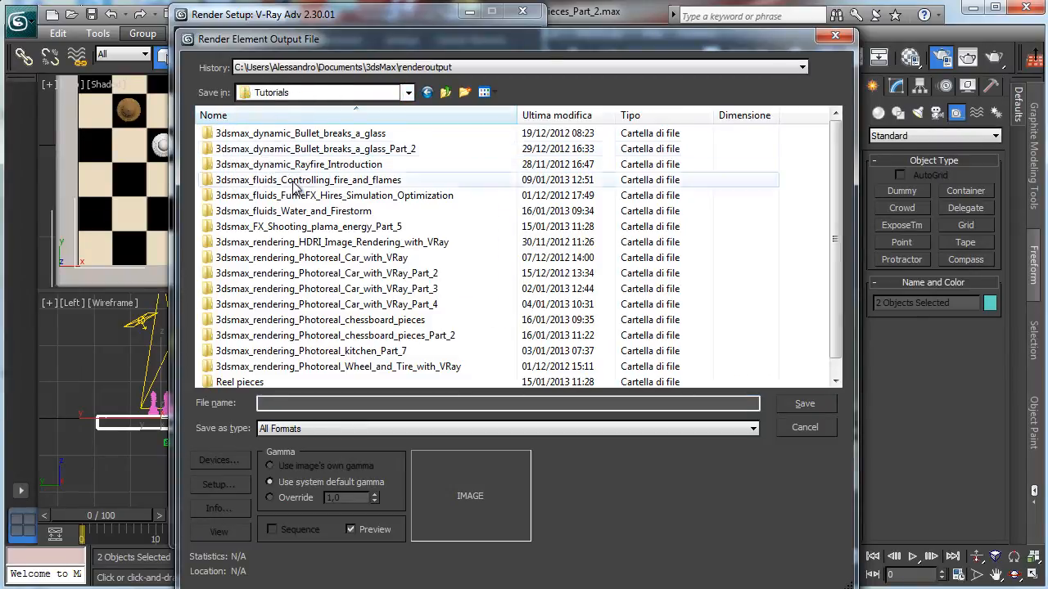
pyautogui.doubleClick(298, 335)
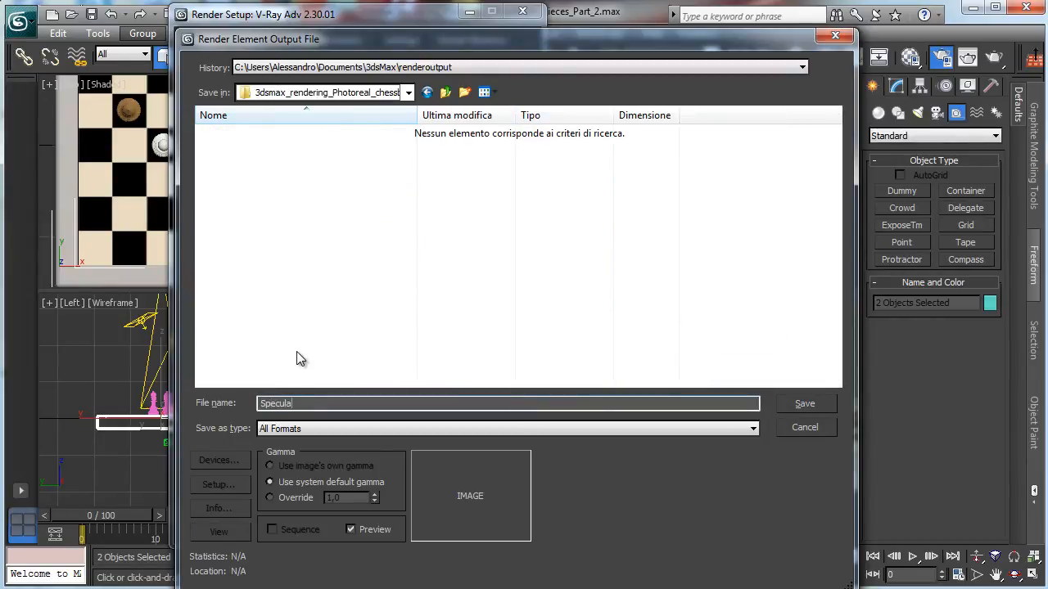
pyautogui.press('Return')
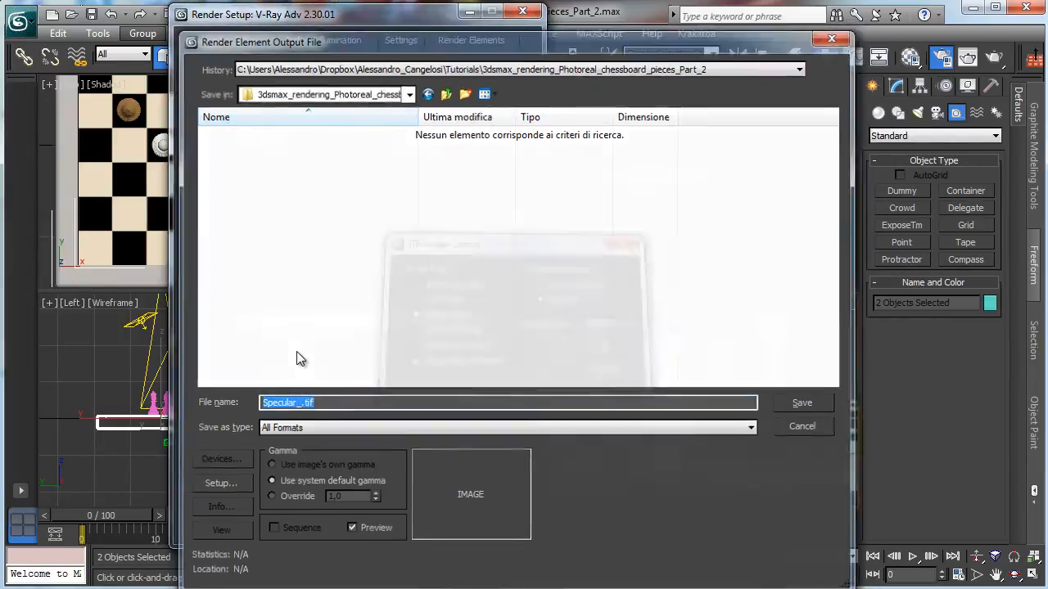
# Select the VRayZDepth element to inspect its parameters, and close the render setup to clear the viewports.
pyautogui.click(262, 145)
pyautogui.scroll(-3, 487, 269)
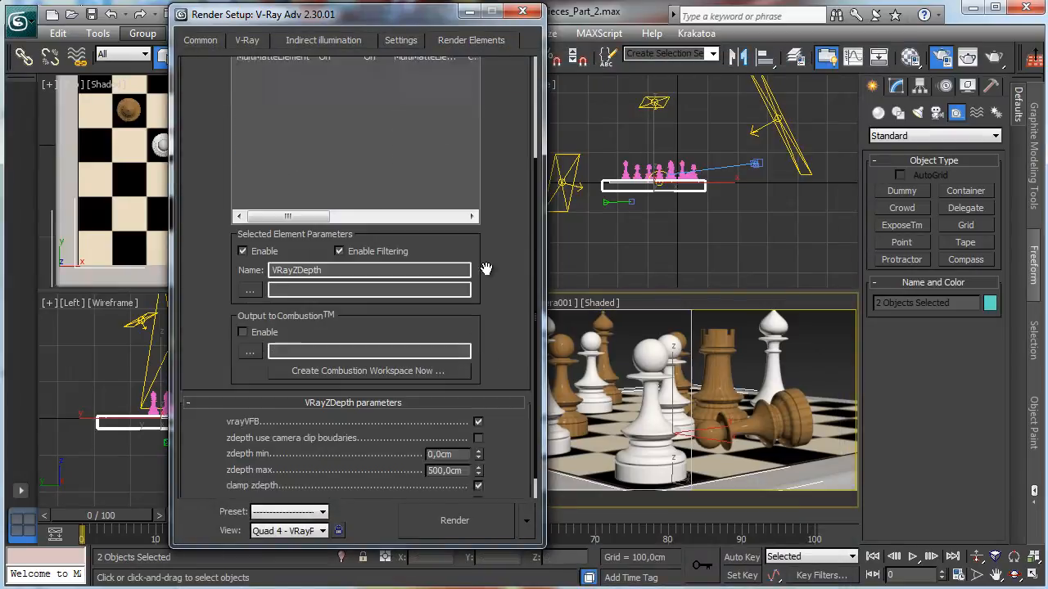
pyautogui.moveTo(417, 28); pyautogui.dragTo(1047, 81)
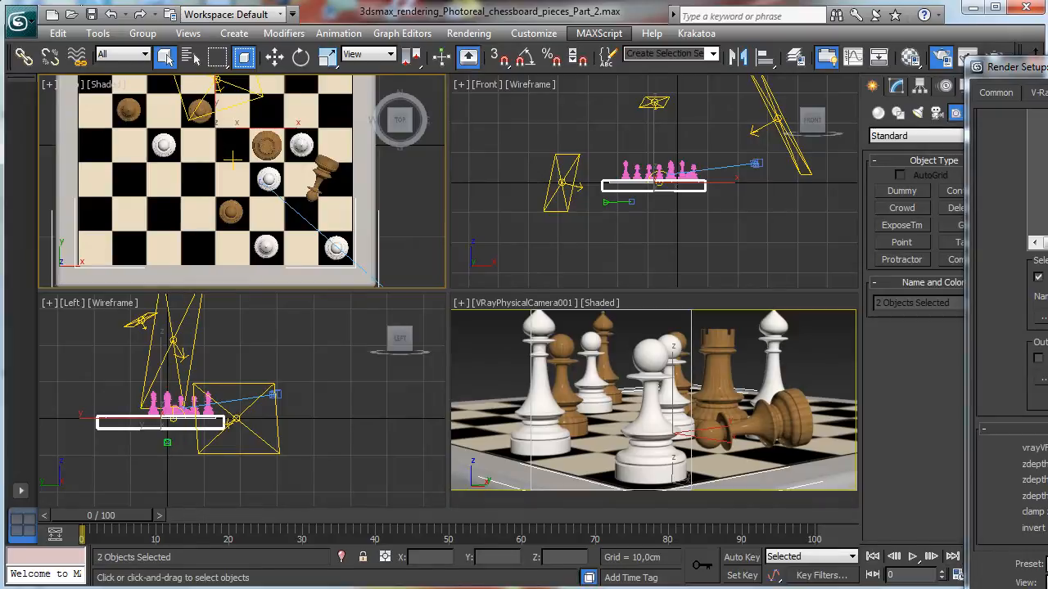
pyautogui.click(1047, 67)
# Select the camera of the VRayPhysicalCamera001 view and open its parameters for editing, with the whole board and lights framed in the top view.
pyautogui.click(976, 557)
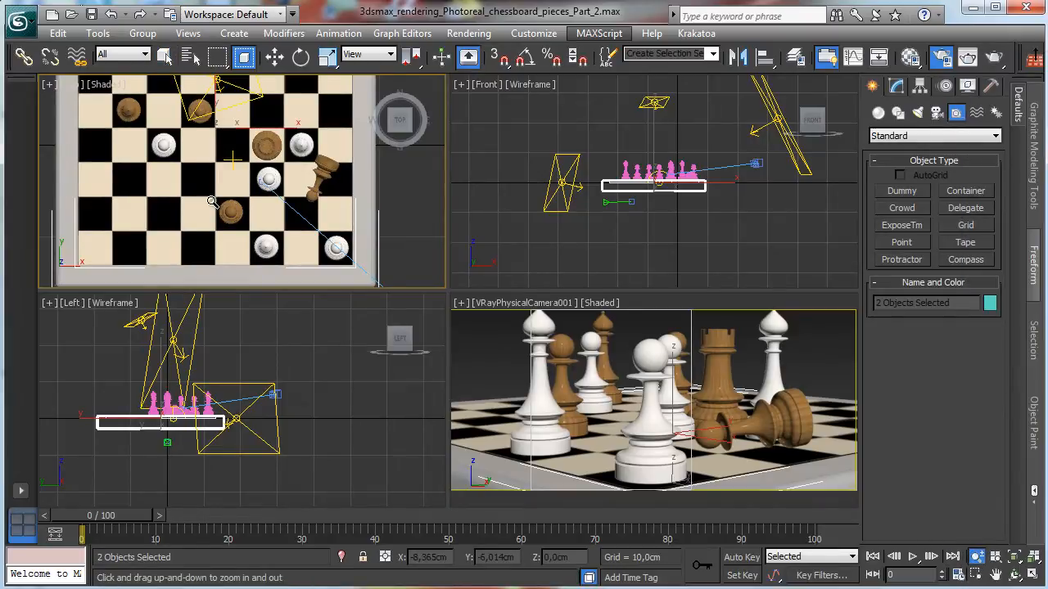
pyautogui.moveTo(308, 257); pyautogui.dragTo(266, 266)
pyautogui.click(163, 56)
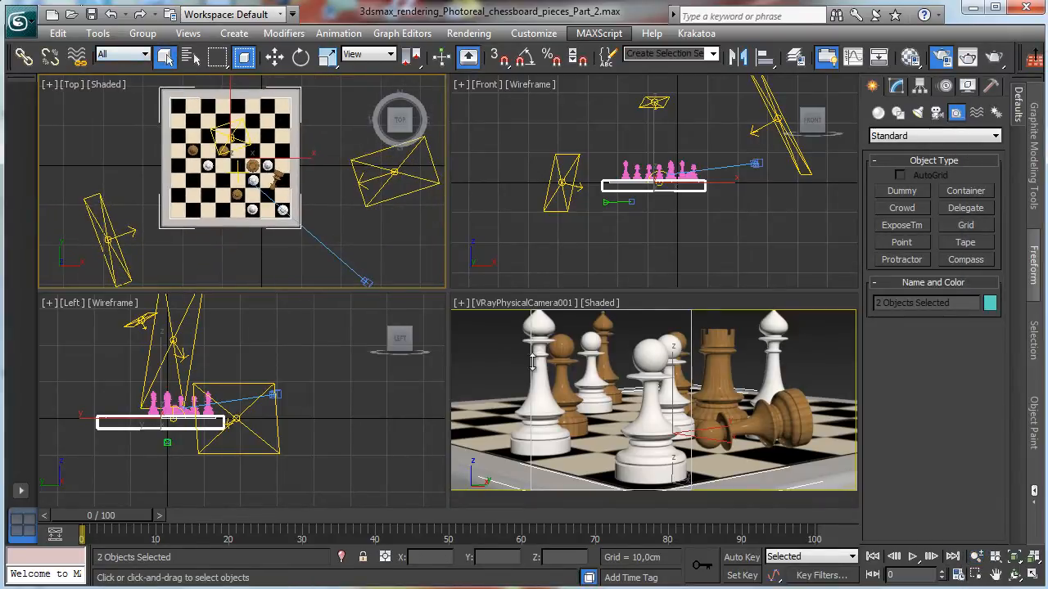
pyautogui.click(524, 304)
pyautogui.click(572, 574)
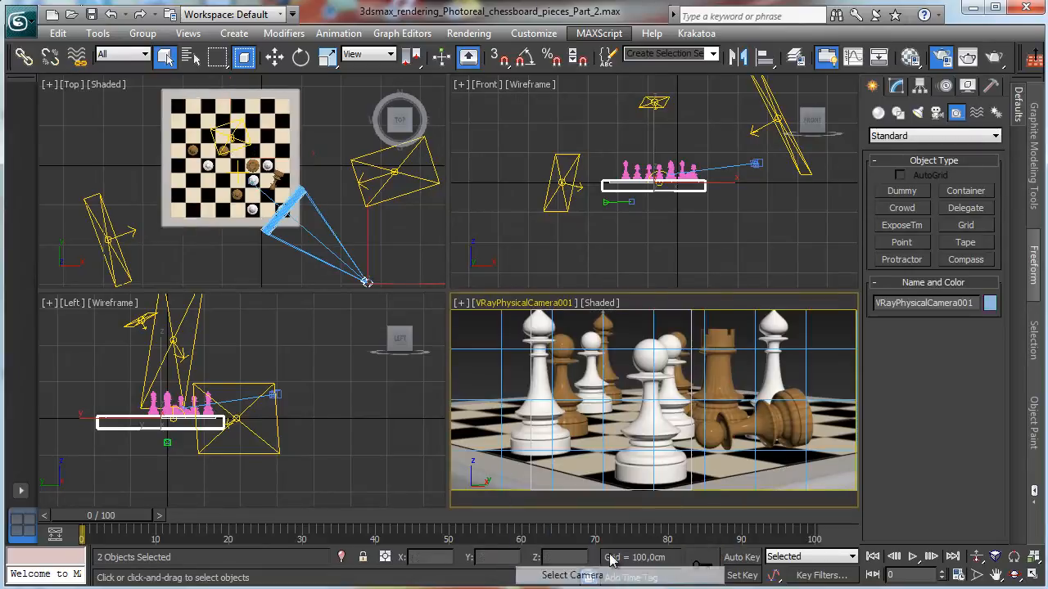
pyautogui.click(896, 87)
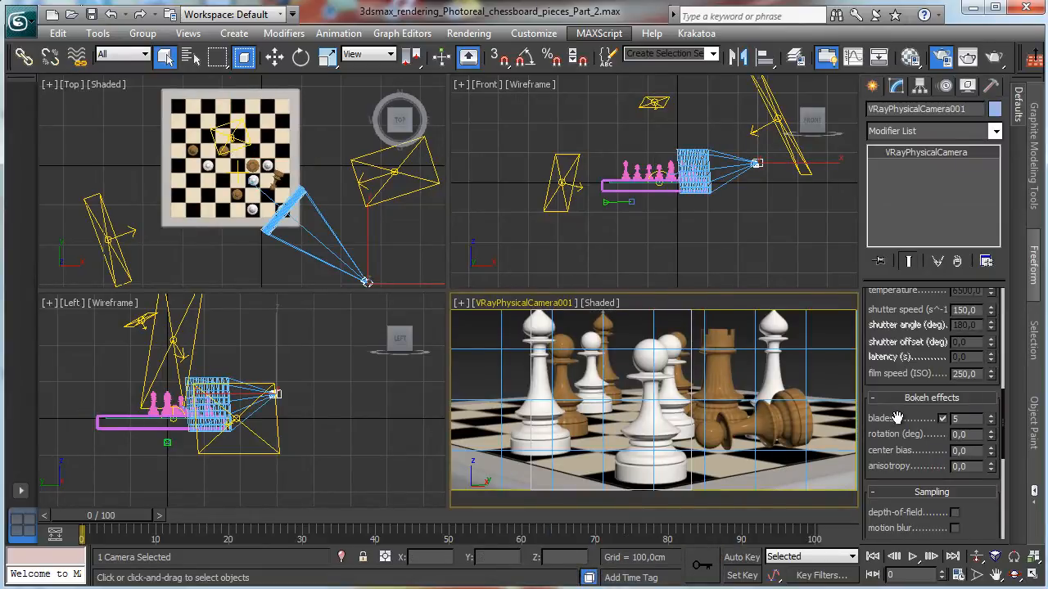
# Enable the camera's clipping and set the near clipping plane to about 26.9 cm, just in front of the nearest pieces.
pyautogui.moveTo(884, 376); pyautogui.dragTo(892, 87)
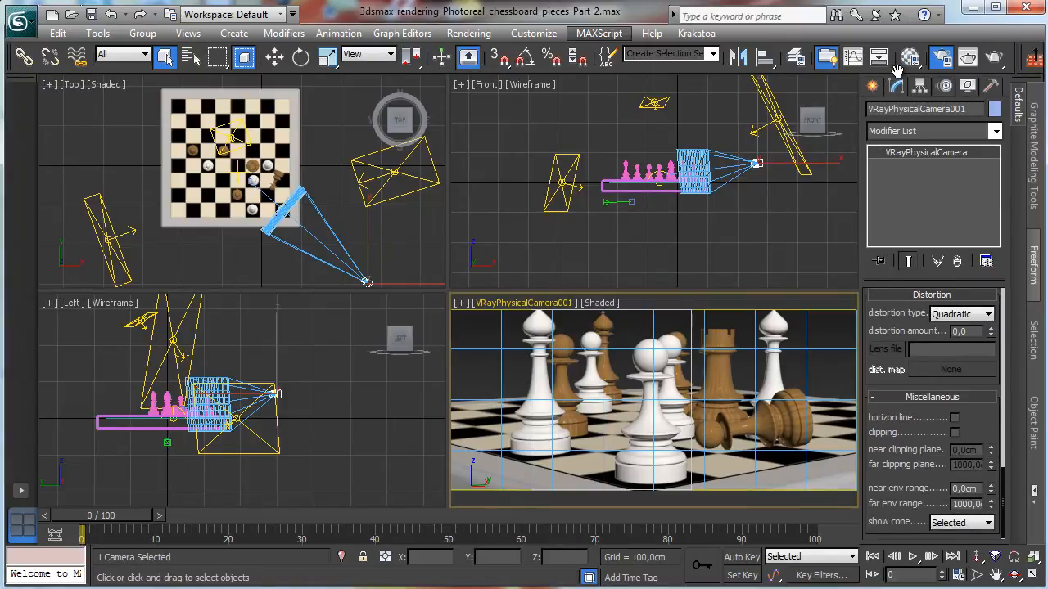
pyautogui.click(955, 432)
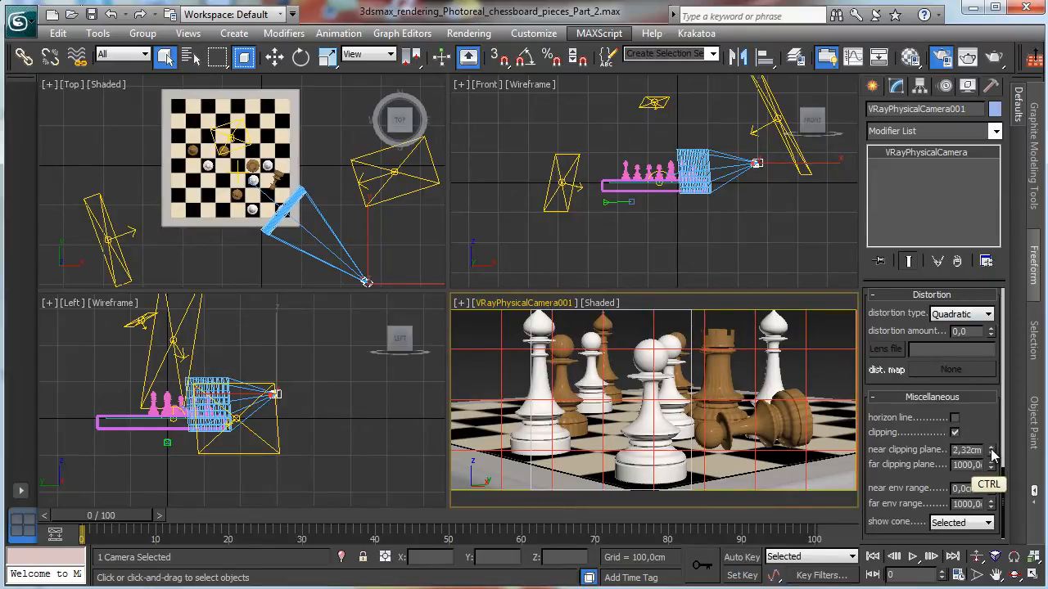
pyautogui.keyDown('ctrl'); pyautogui.moveTo(990, 450); pyautogui.dragTo(982, 363); pyautogui.keyUp('ctrl')
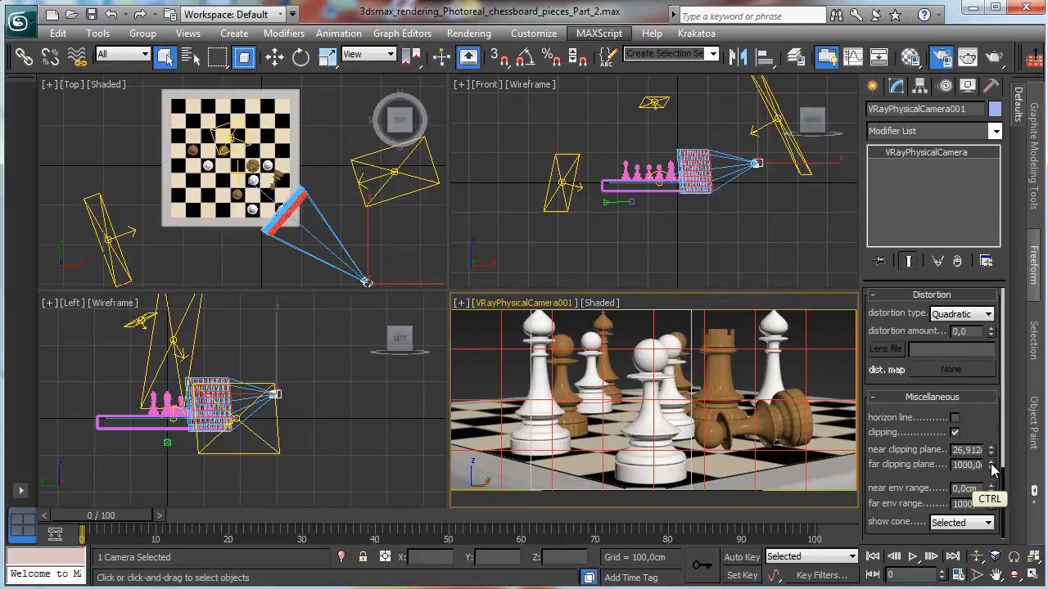
# Try far clipping plane distances of 80 cm and 60 cm on the camera, and settle on 65 cm.
pyautogui.keyDown('ctrl'); pyautogui.moveTo(994, 468); pyautogui.dragTo(846, 468); pyautogui.keyUp('ctrl')
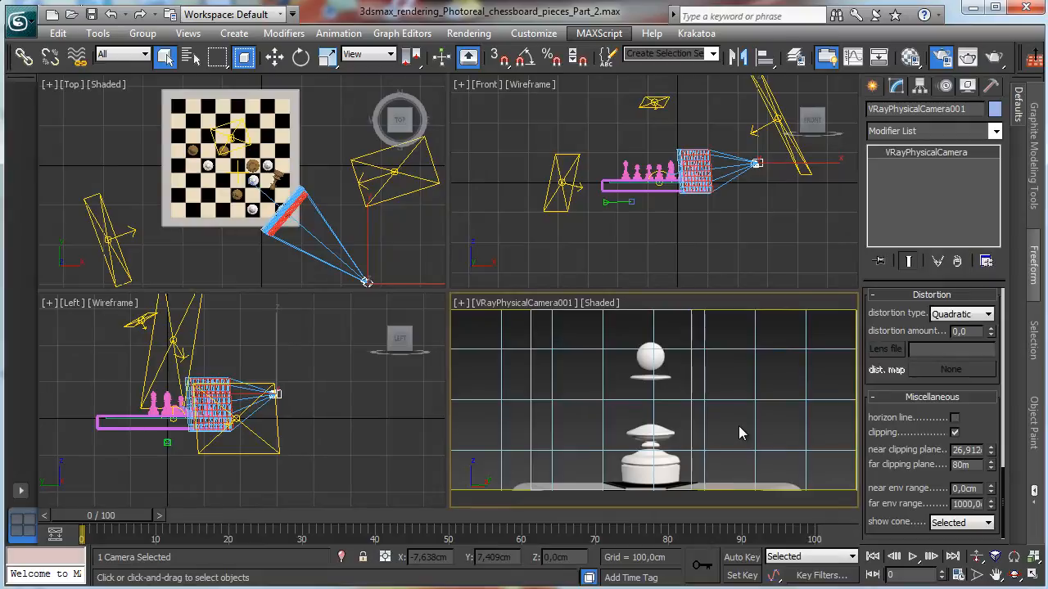
pyautogui.press('Return')
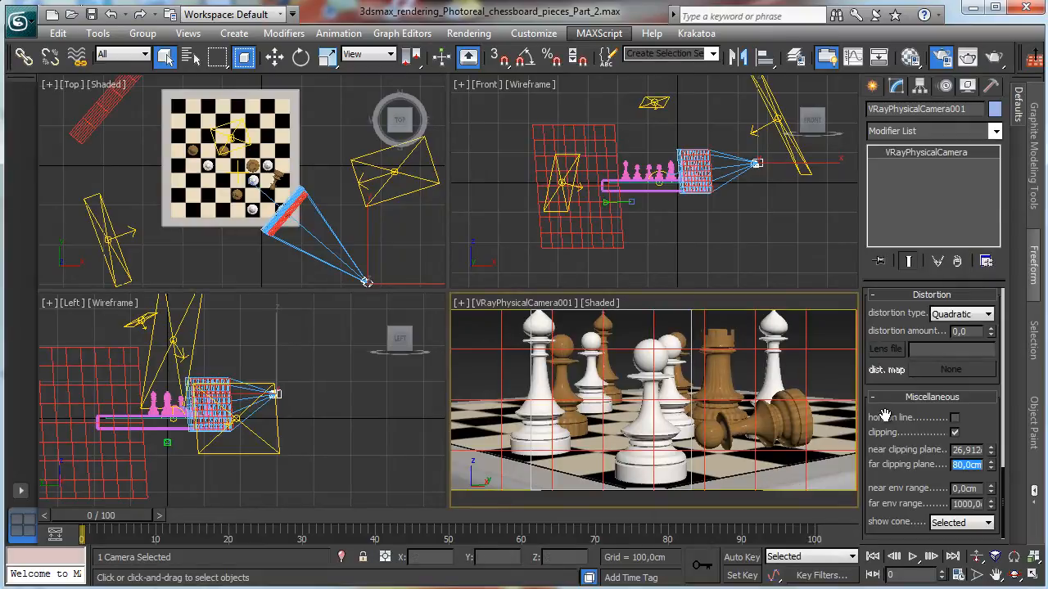
pyautogui.write('60')
pyautogui.press('Return')
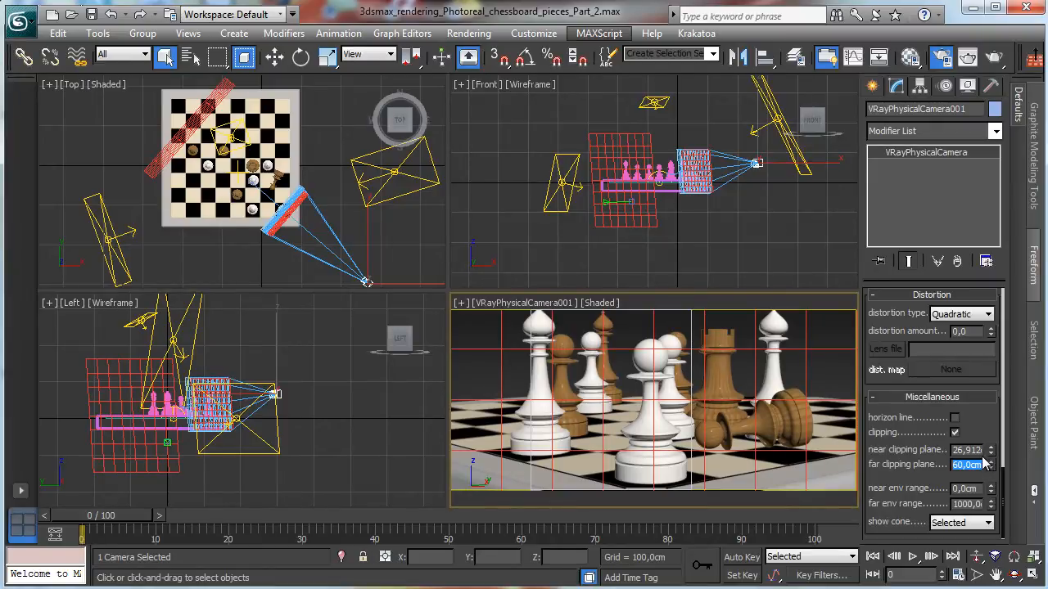
pyautogui.write('65')
pyautogui.press('Return')
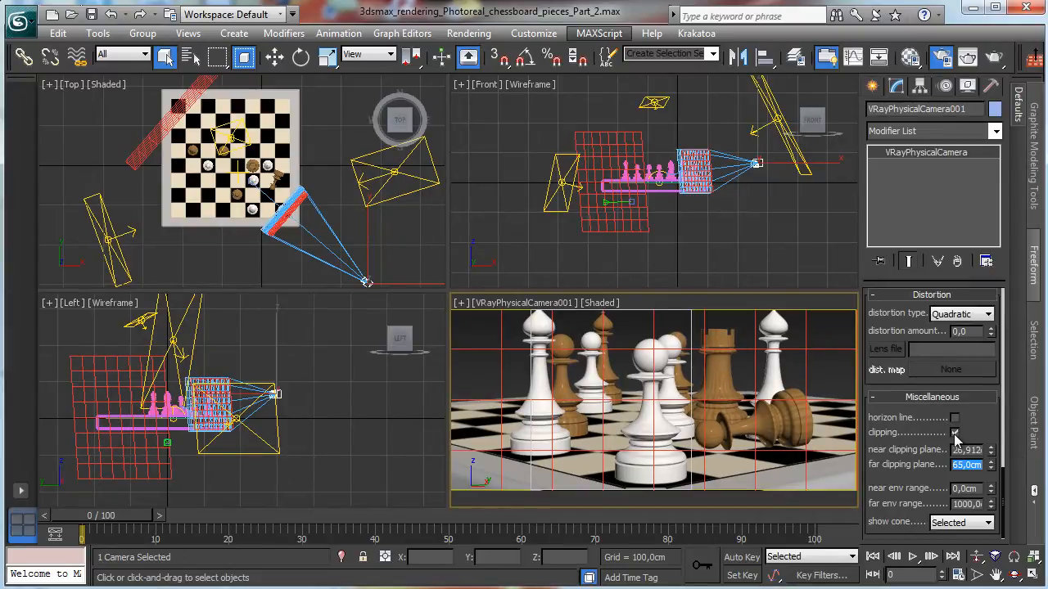
# Check the camera's focus distance and turn its clipping off.
pyautogui.scroll(6, 977, 413)
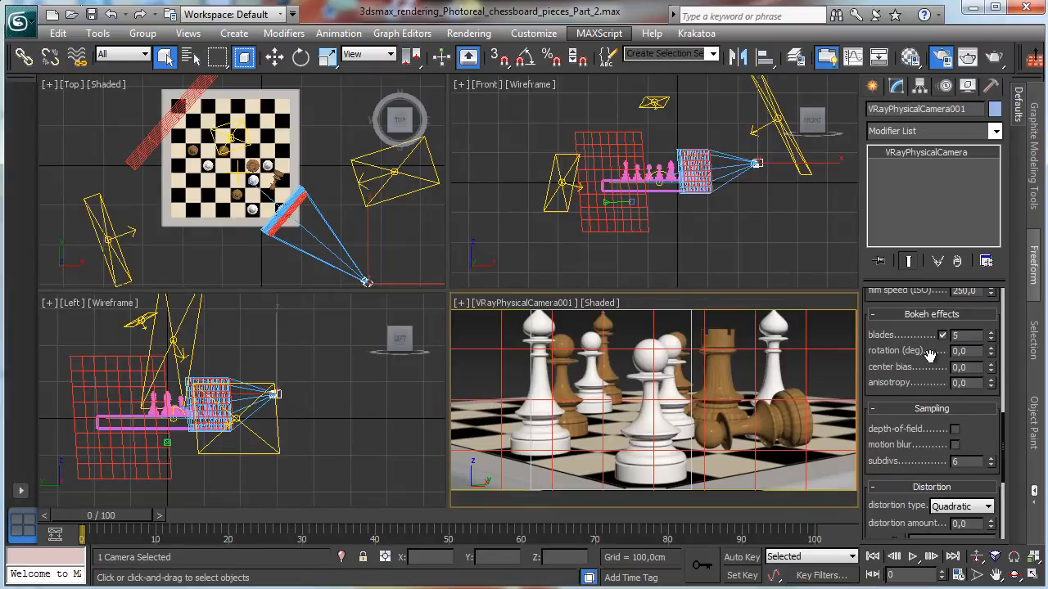
pyautogui.scroll(2, 932, 438)
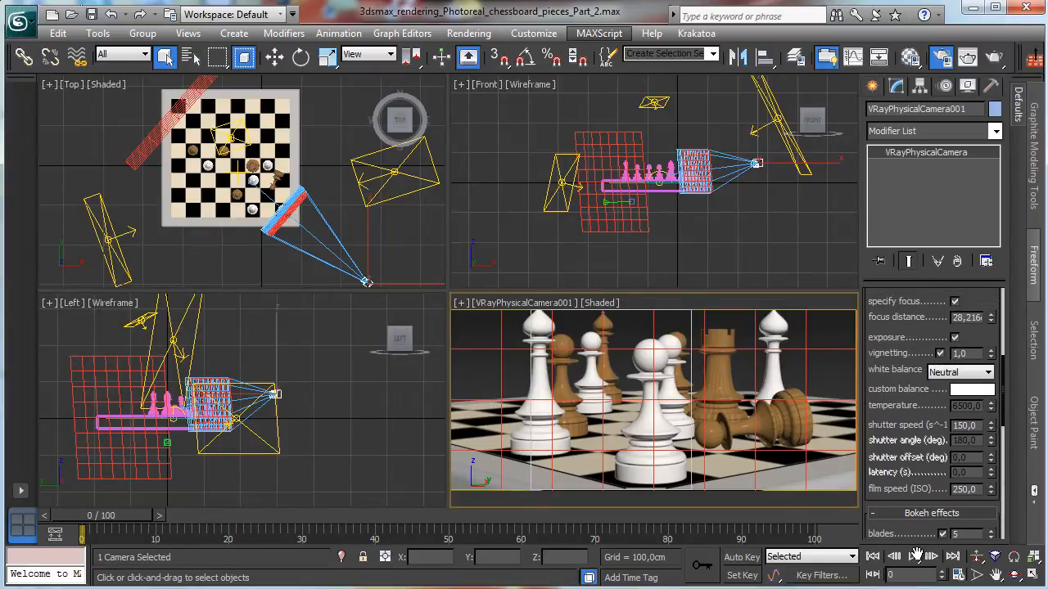
pyautogui.scroll(-8, 931, 438)
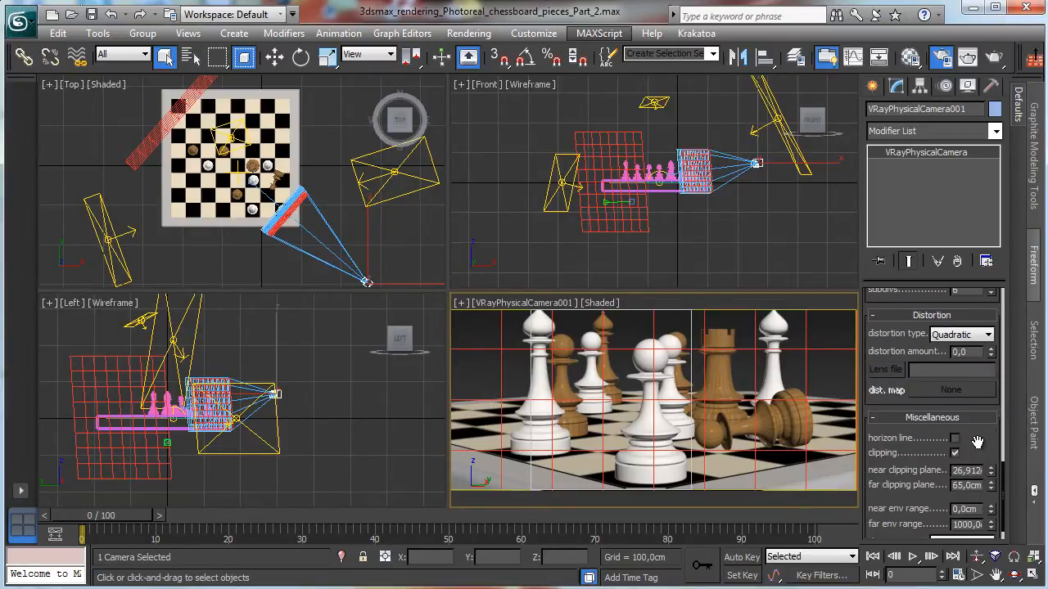
pyautogui.scroll(-1, 976, 442)
pyautogui.click(954, 432)
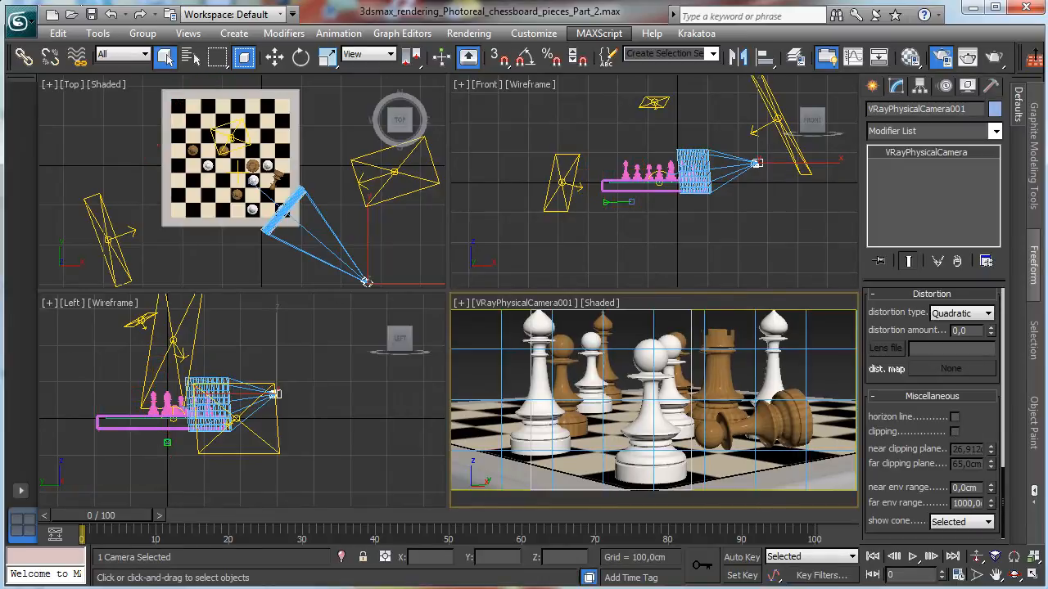
# Set the VRayZDepth element's zdepth min to 28 cm and zdepth max to 65 cm in the render setup.
pyautogui.press('F10')
pyautogui.moveTo(393, 101); pyautogui.dragTo(108, 59)
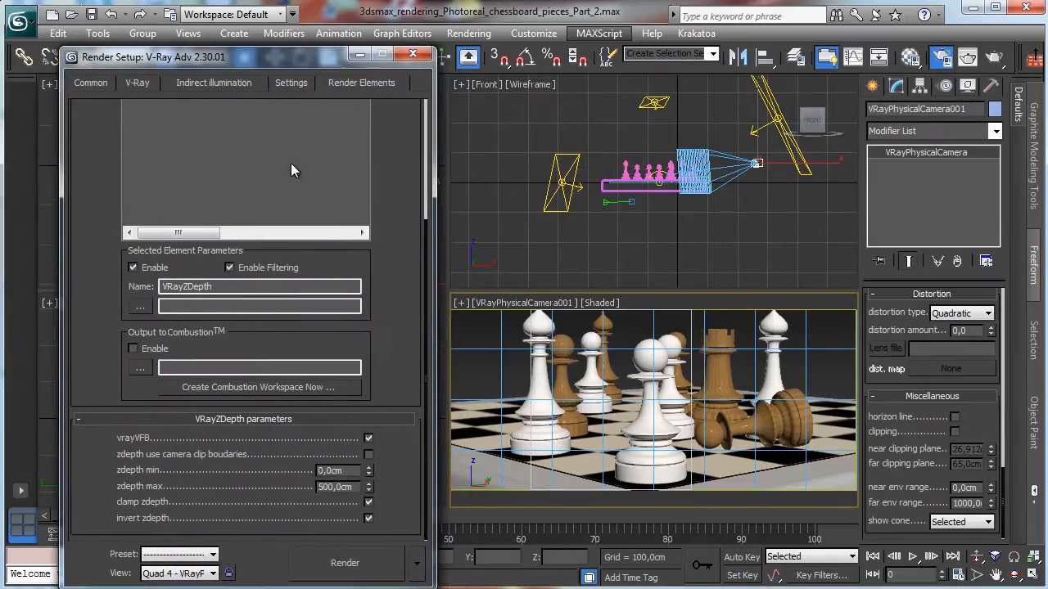
pyautogui.doubleClick(352, 488)
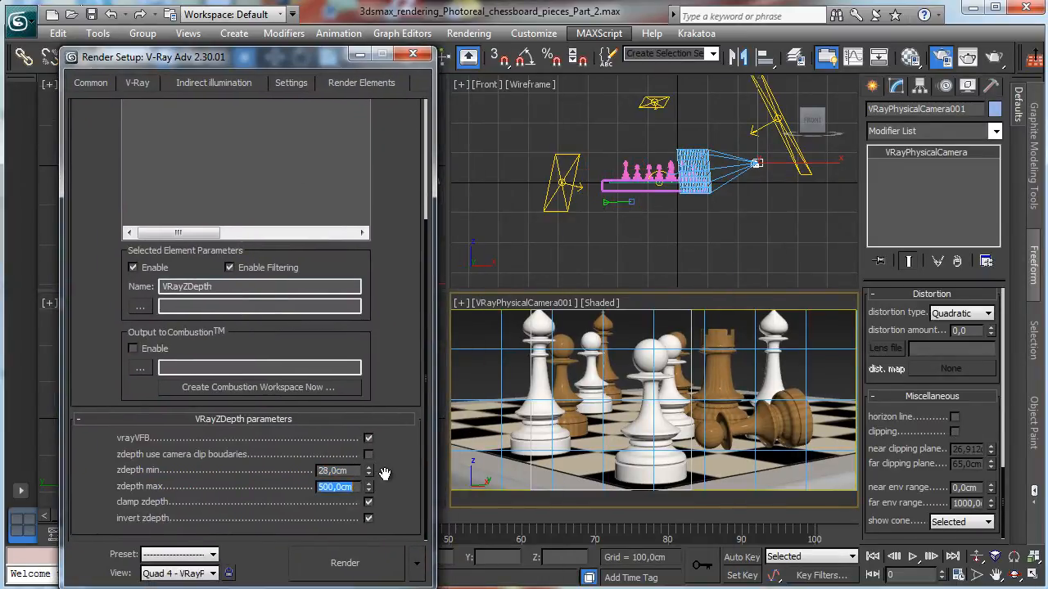
pyautogui.write('65')
pyautogui.press('Return')
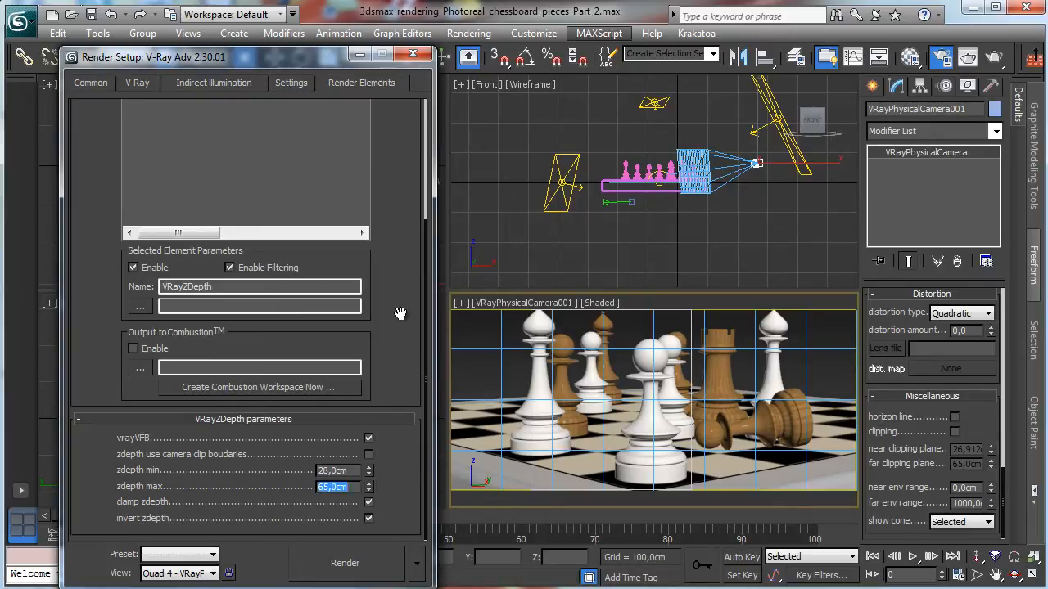
# Set the VRayZDepth element's output file to zdepth in the Tutorials folder 3dsmax_rendering_Photoreal_chessboard_pieces_Part_2.
pyautogui.scroll(4, 410, 285)
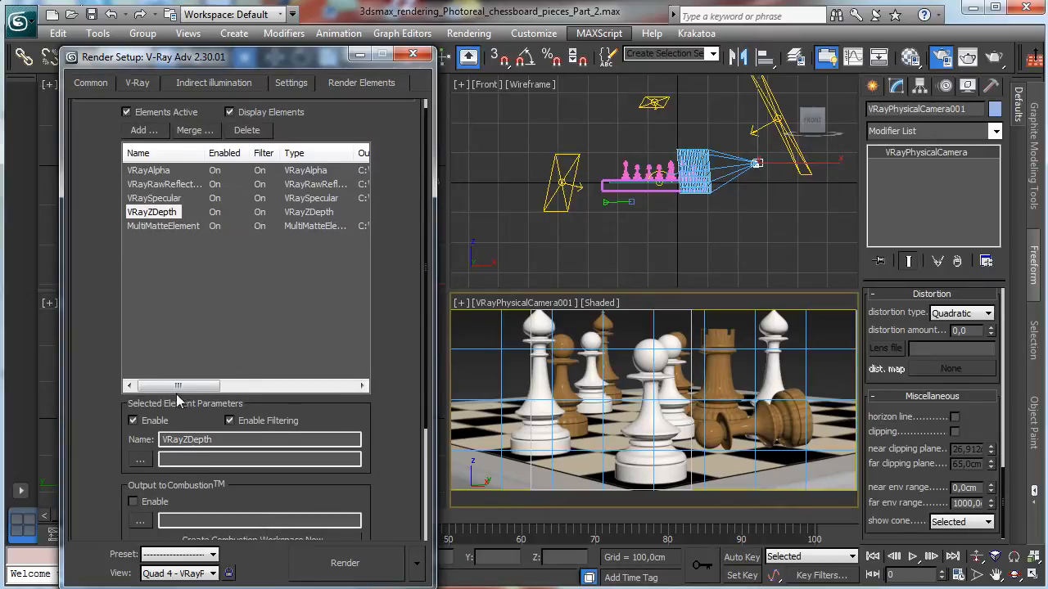
pyautogui.click(140, 461)
pyautogui.click(221, 135)
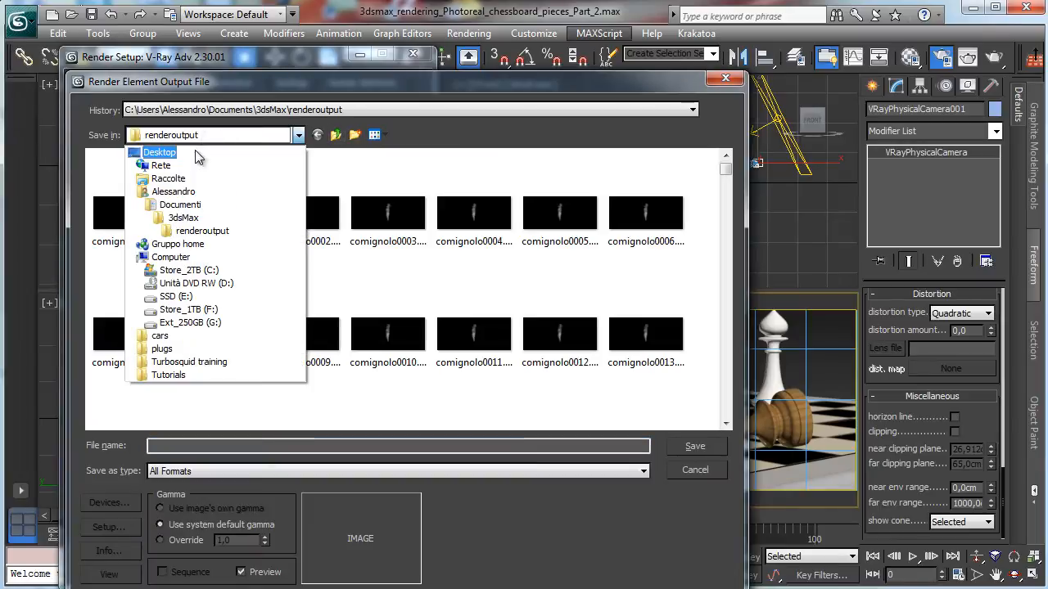
pyautogui.click(175, 156)
pyautogui.doubleClick(358, 302)
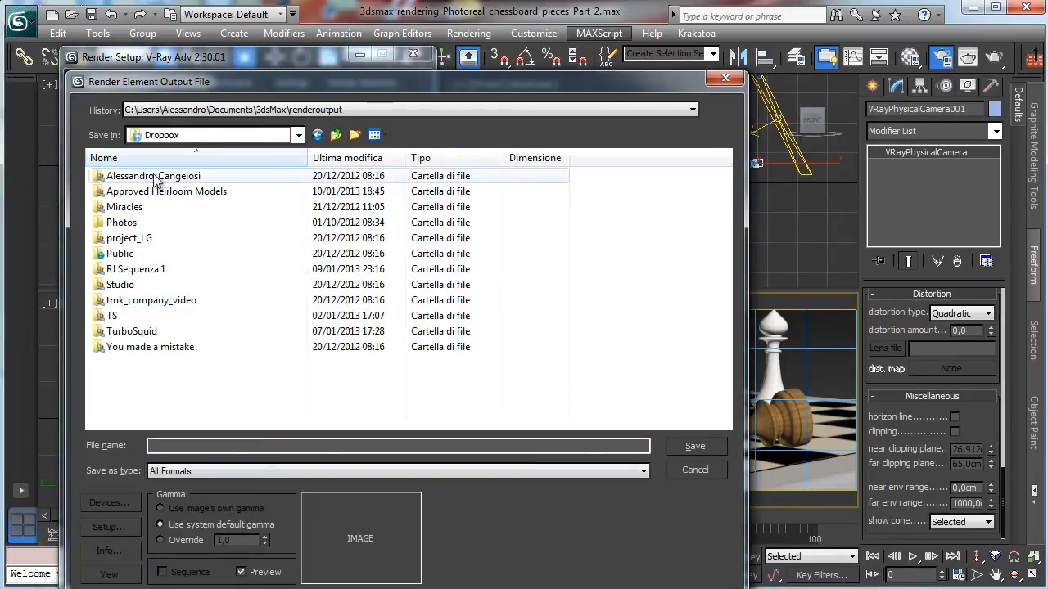
pyautogui.doubleClick(159, 176)
pyautogui.doubleClick(136, 223)
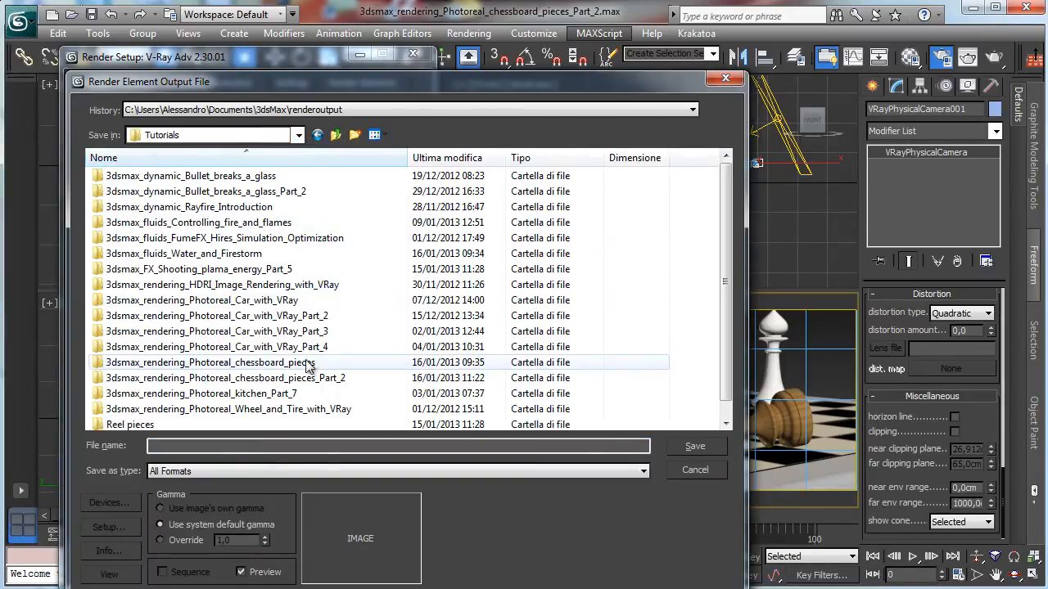
pyautogui.doubleClick(245, 377)
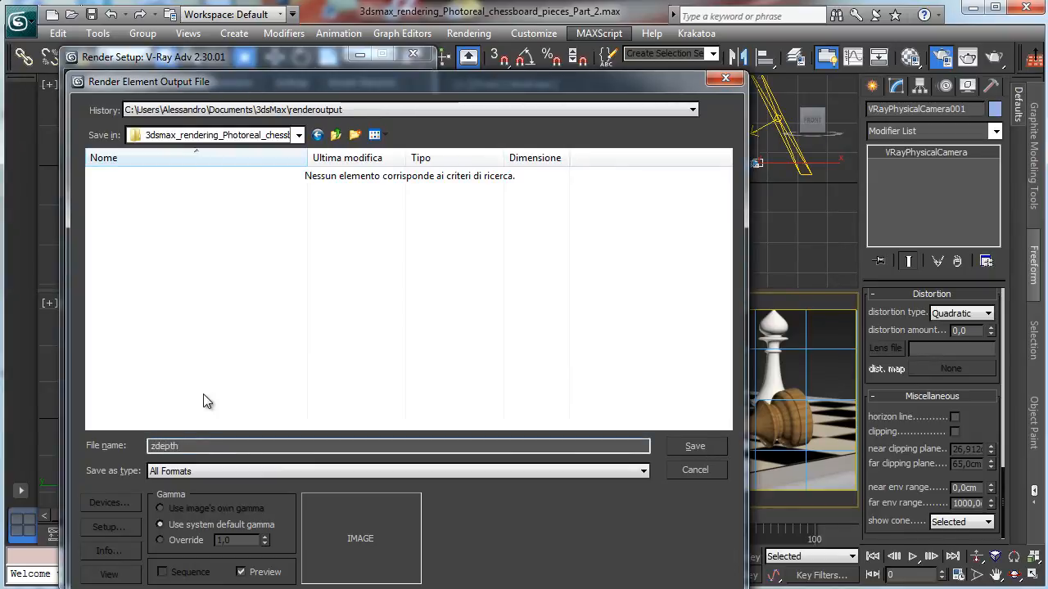
pyautogui.press('Return')
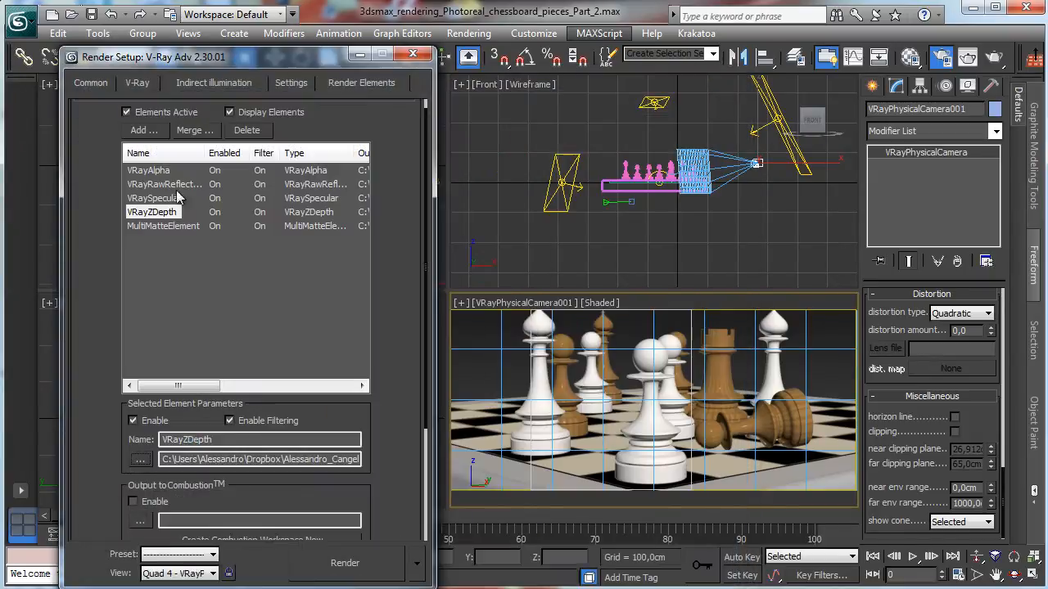
# Test-render the camera region and inspect the render element windows, closing the VRayAlpha one.
pyautogui.click(97, 83)
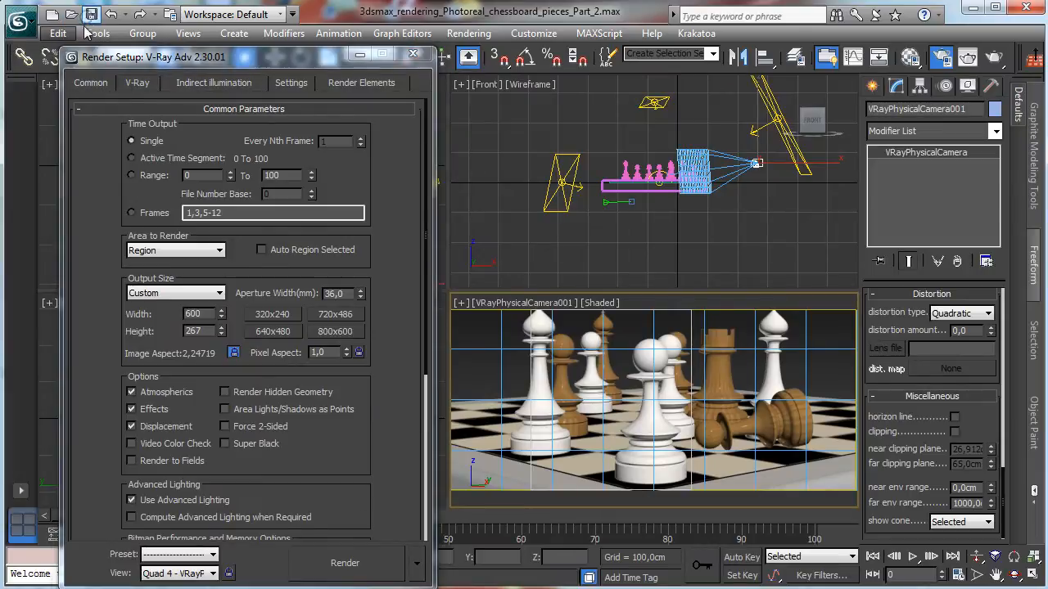
pyautogui.click(343, 562)
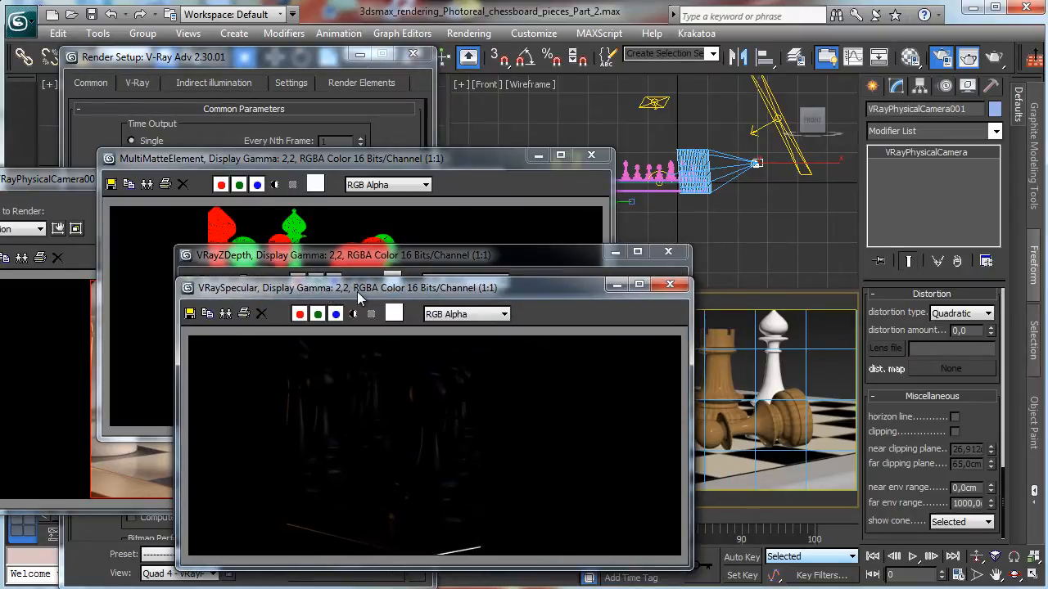
pyautogui.moveTo(366, 260); pyautogui.dragTo(488, 274)
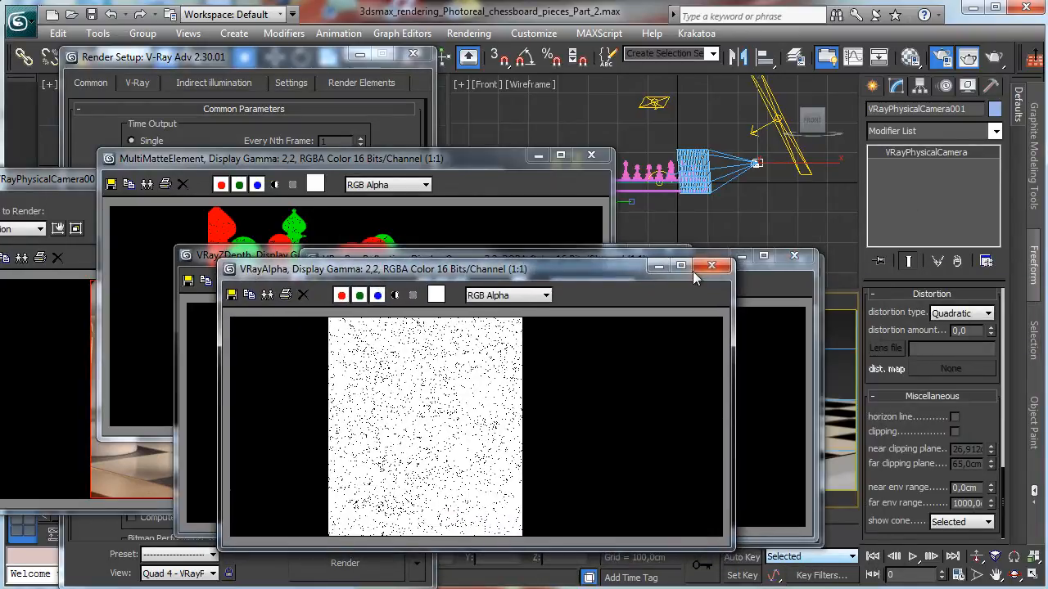
pyautogui.click(711, 269)
# Disable the VRayAlpha render element and check the MultiMatteElement's matte parameters.
pyautogui.click(356, 83)
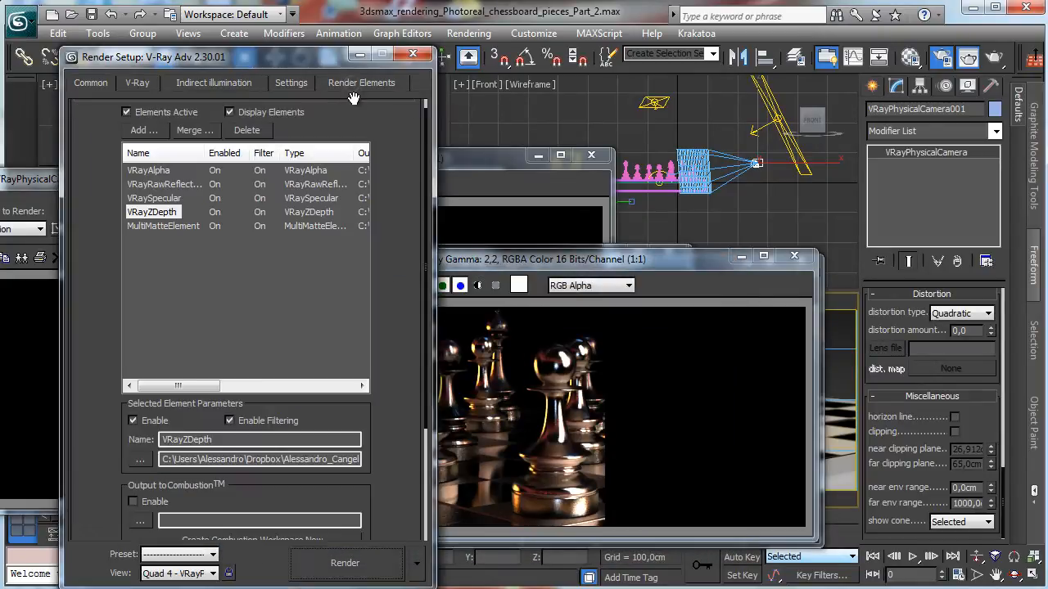
pyautogui.click(163, 170)
pyautogui.click(133, 420)
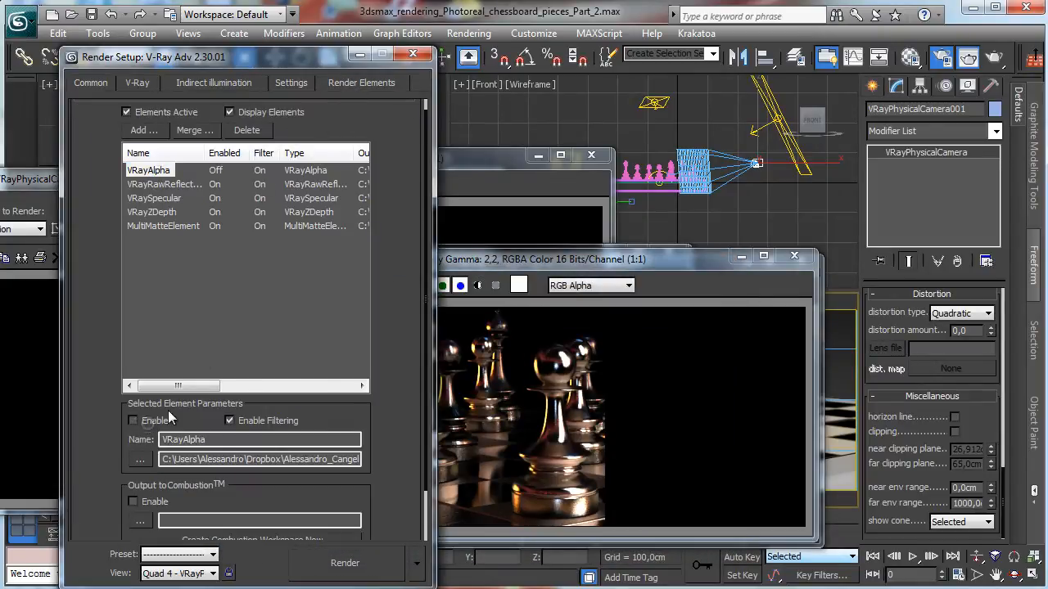
pyautogui.scroll(-2, 370, 420)
pyautogui.click(222, 170)
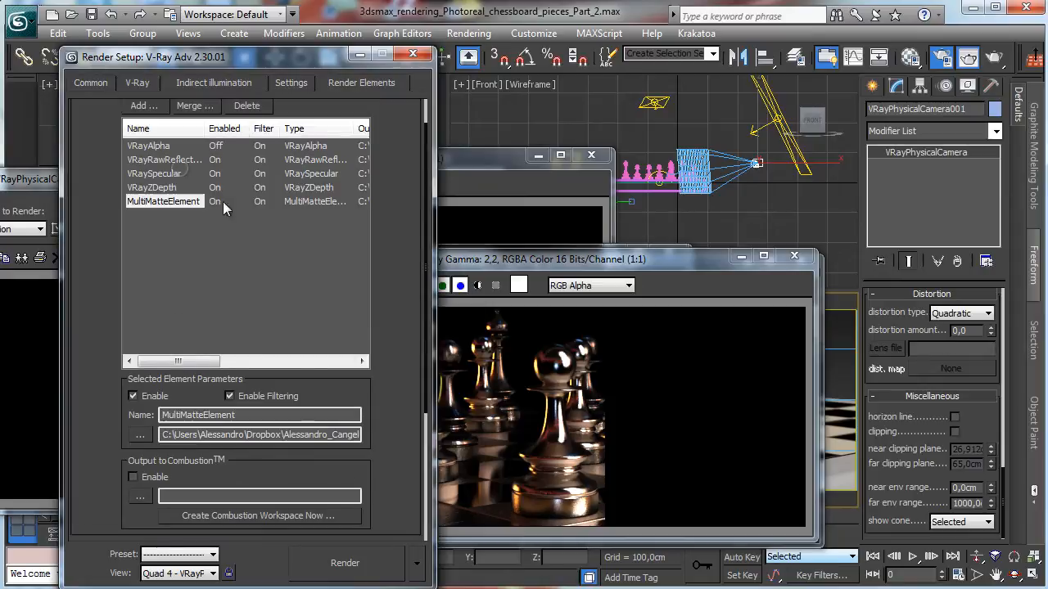
pyautogui.moveTo(377, 444); pyautogui.dragTo(387, 217)
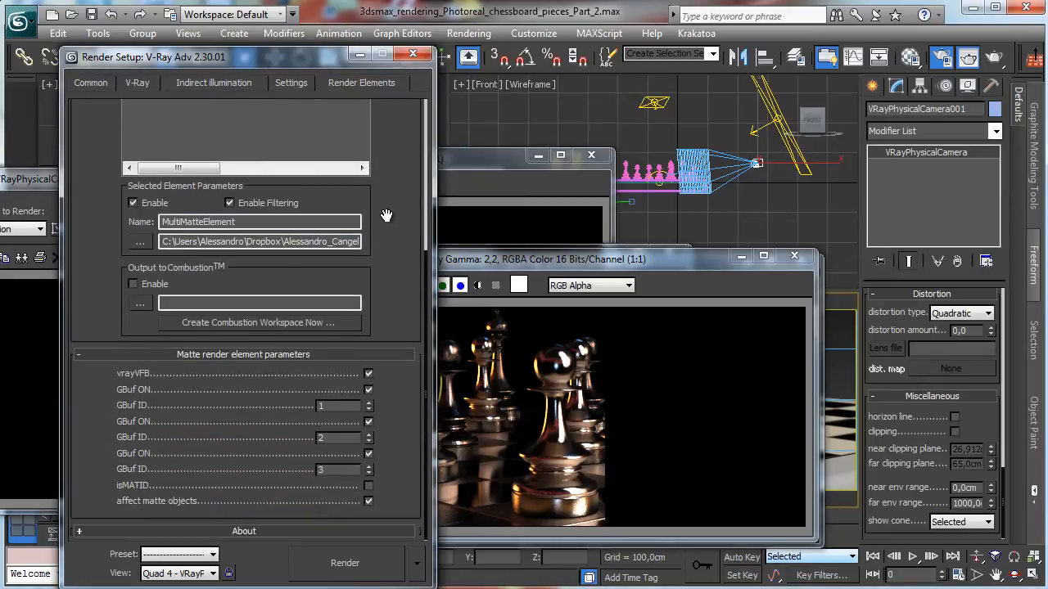
pyautogui.scroll(5, 386, 216)
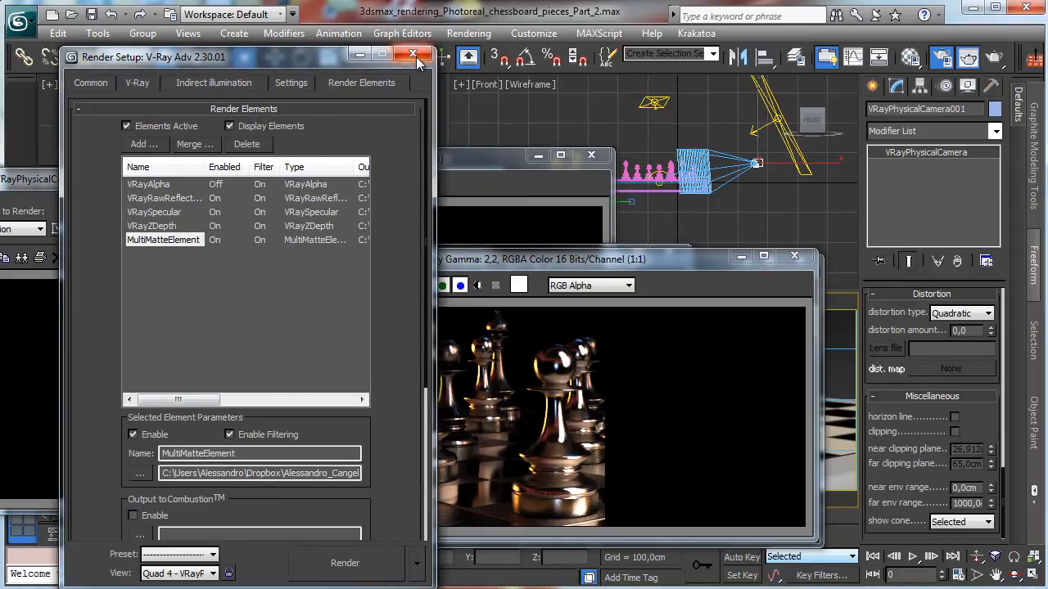
# Close the render setup and the raw reflection, specular, z-depth and multimatte element windows.
pyautogui.click(413, 56)
pyautogui.click(794, 257)
pyautogui.click(795, 263)
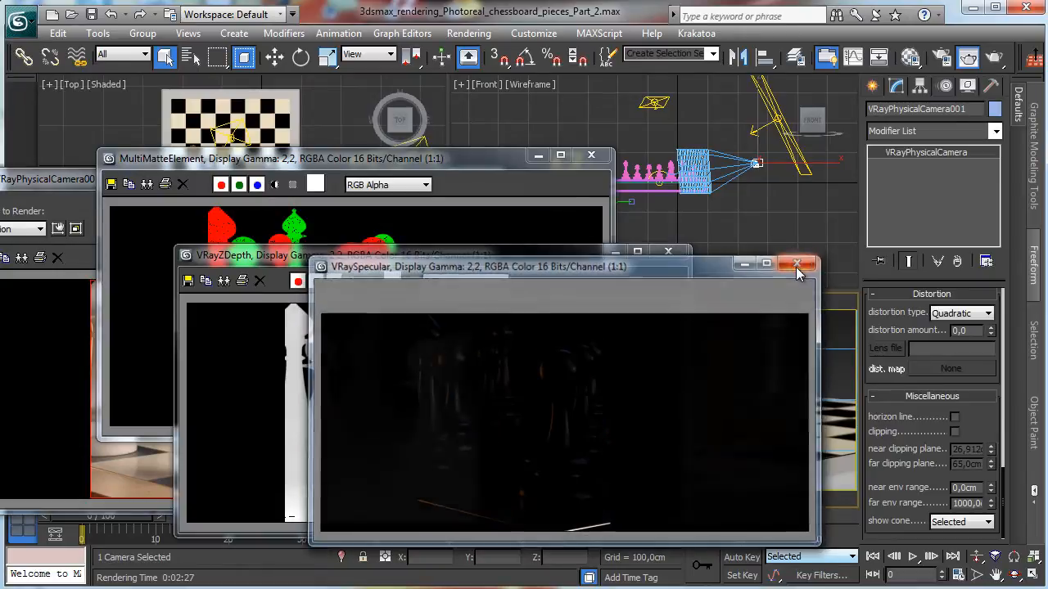
pyautogui.click(668, 252)
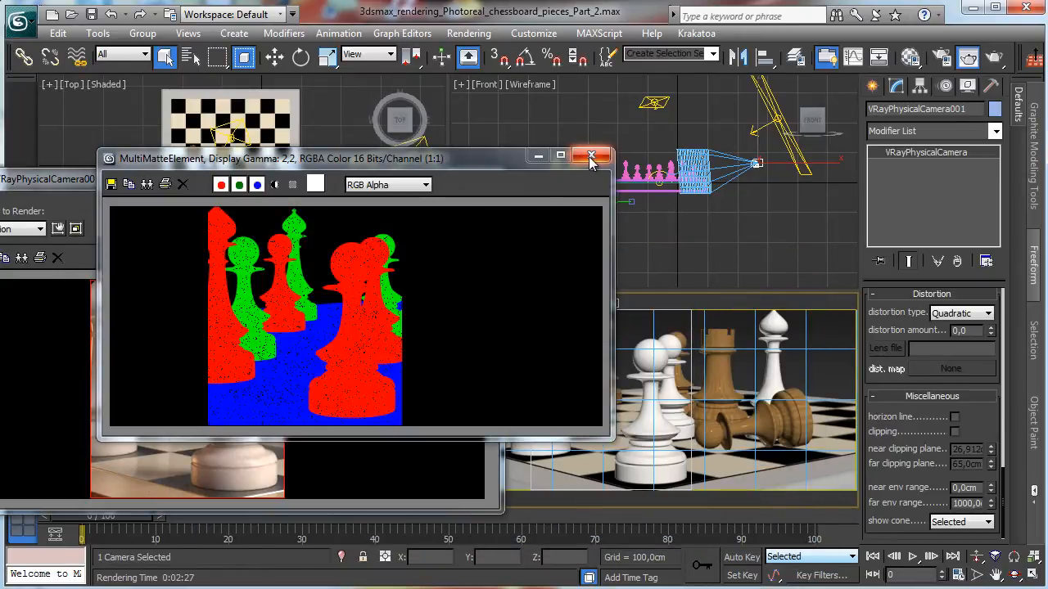
pyautogui.click(591, 156)
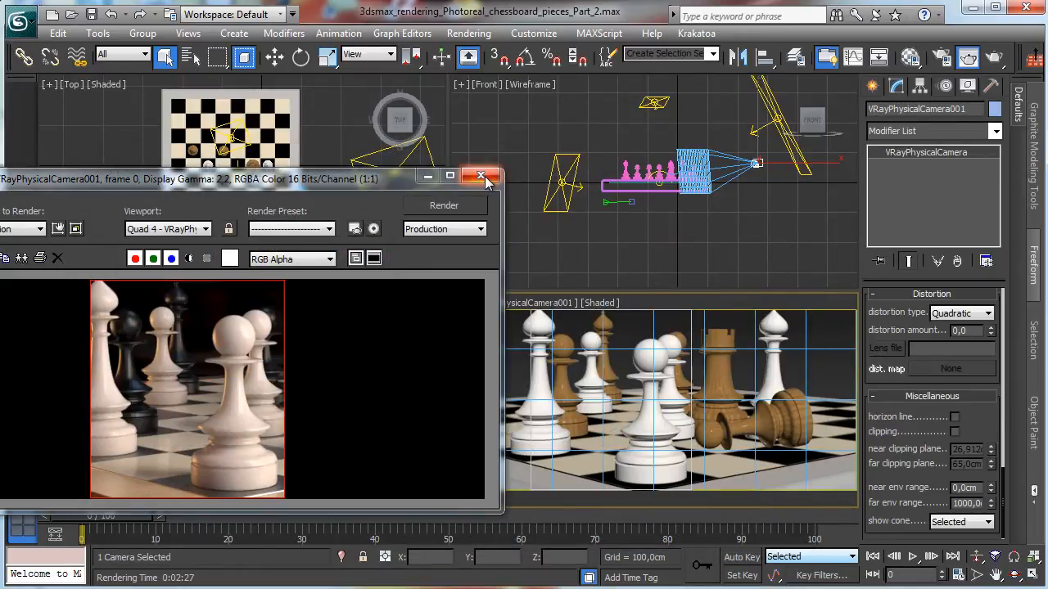
# Set the area to render to View in the rendered frame window and minimize that window.
pyautogui.click(34, 229)
pyautogui.click(17, 243)
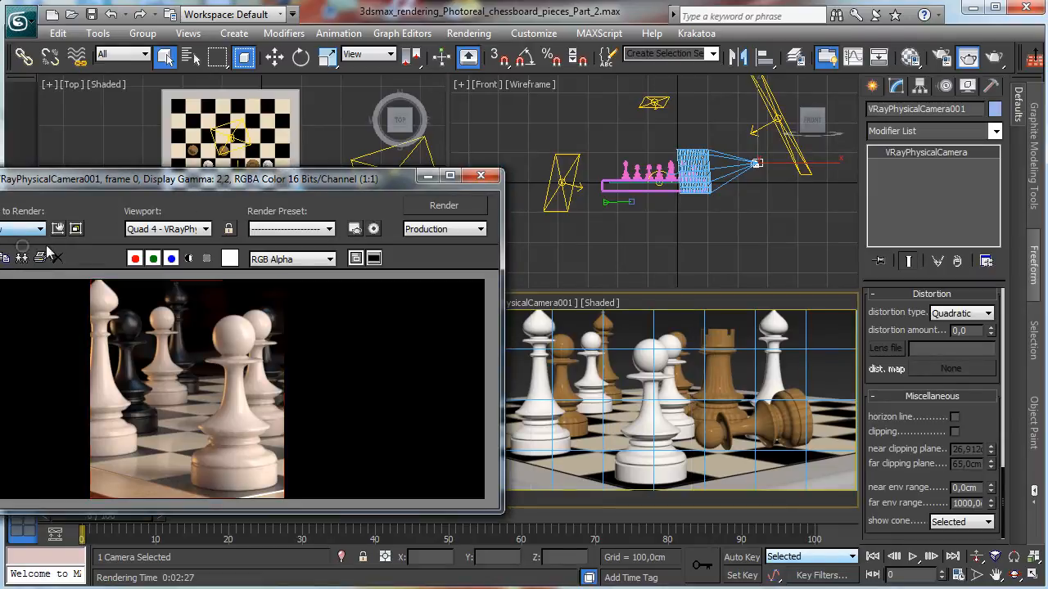
pyautogui.click(427, 177)
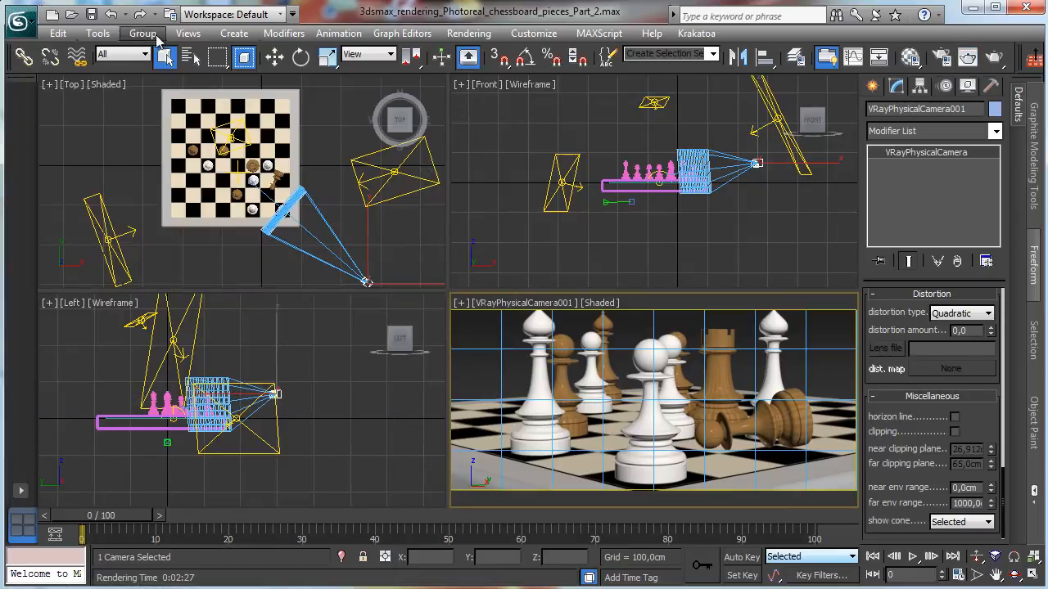
# Set the render output size to a width of 900 and a height of 400, with the image aspect locked.
pyautogui.click(942, 57)
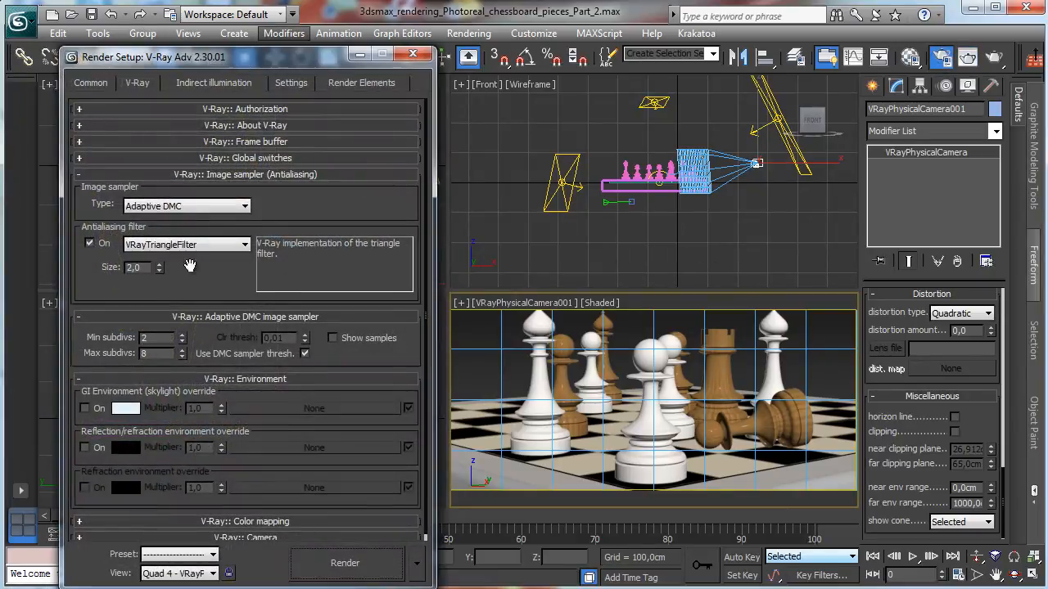
pyautogui.click(94, 84)
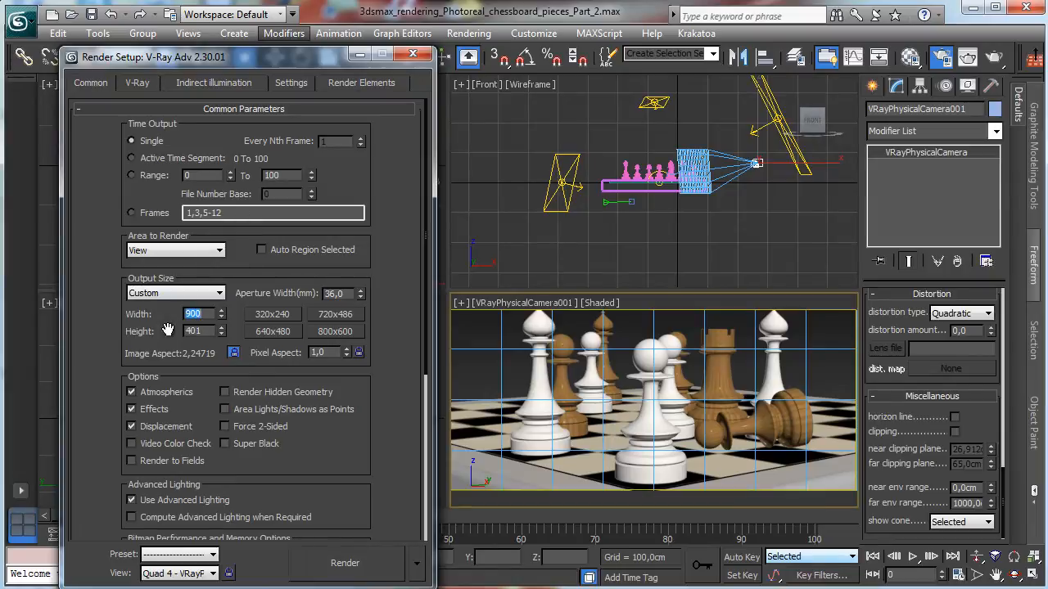
pyautogui.click(234, 354)
pyautogui.click(234, 354)
# Save the scene and start the full render of the physical camera view.
pyautogui.click(91, 14)
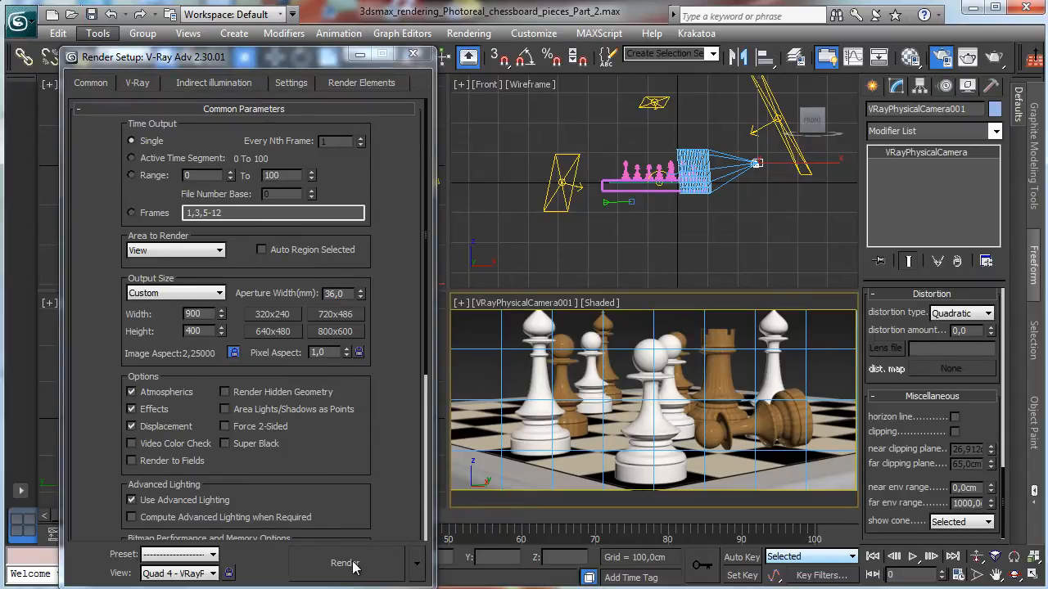
pyautogui.click(344, 563)
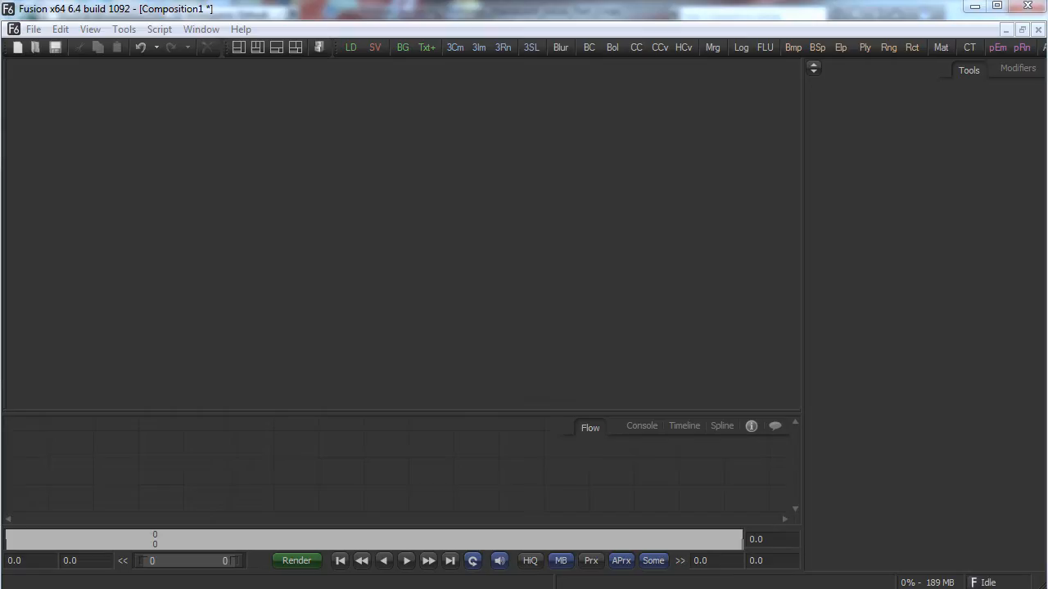
# Switch to Fusion, add a Loader to the flow and browse to the Tutorials folder 3dsmax_rendering_Photoreal_chessboard_pieces_Part_2.
pyautogui.rightClick(137, 458)
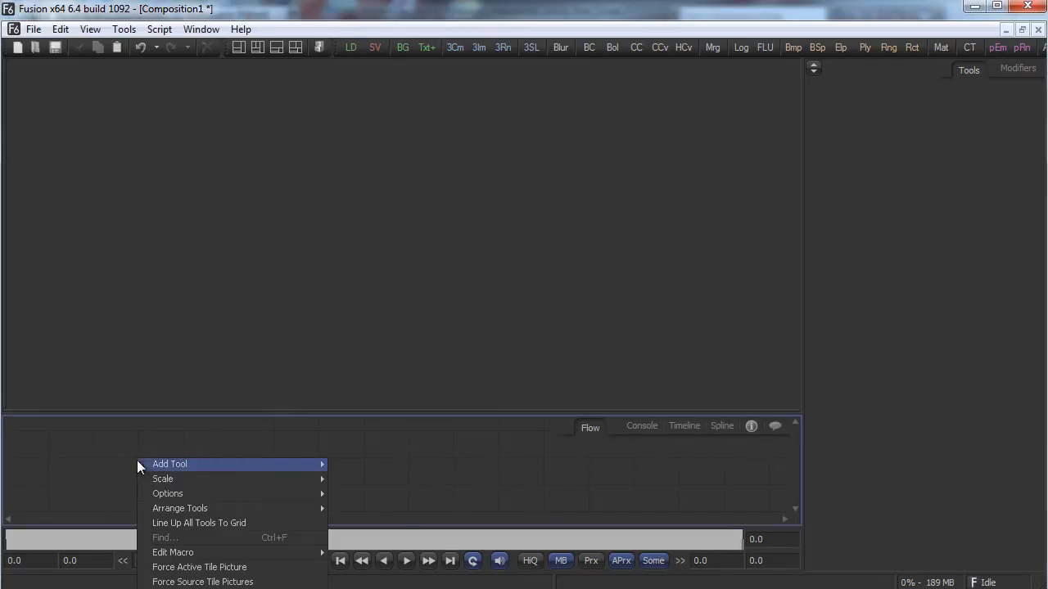
pyautogui.moveTo(248, 464)
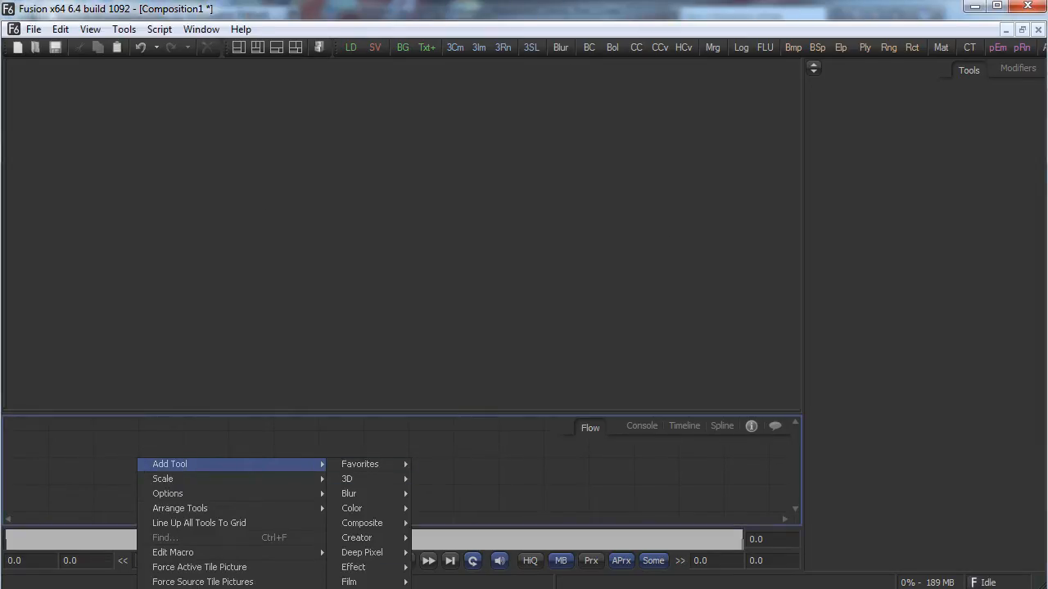
pyautogui.click(350, 47)
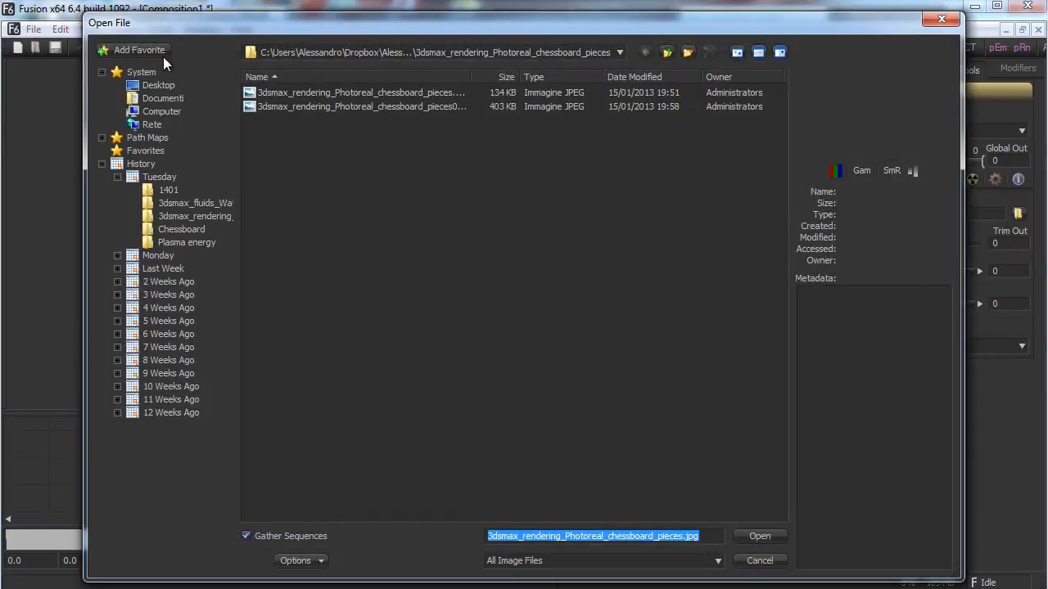
pyautogui.click(163, 111)
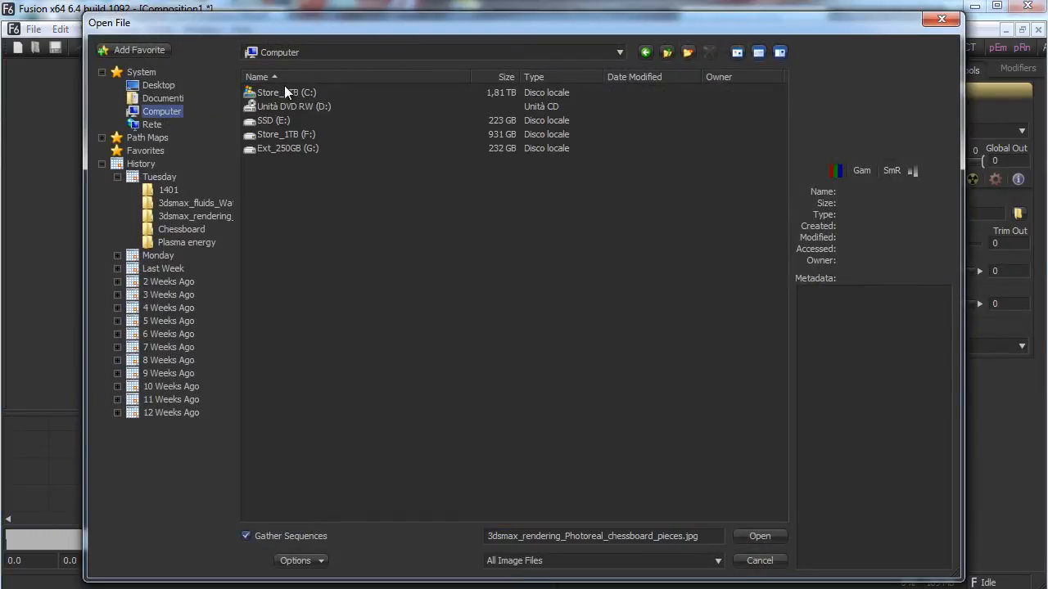
pyautogui.click(151, 84)
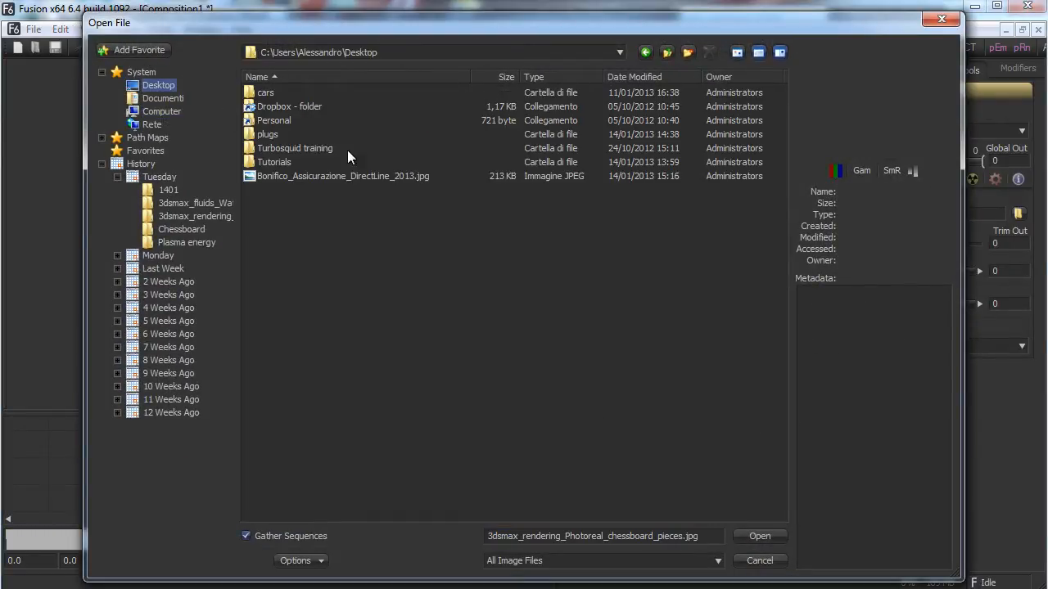
pyautogui.doubleClick(272, 108)
pyautogui.doubleClick(300, 108)
pyautogui.doubleClick(276, 134)
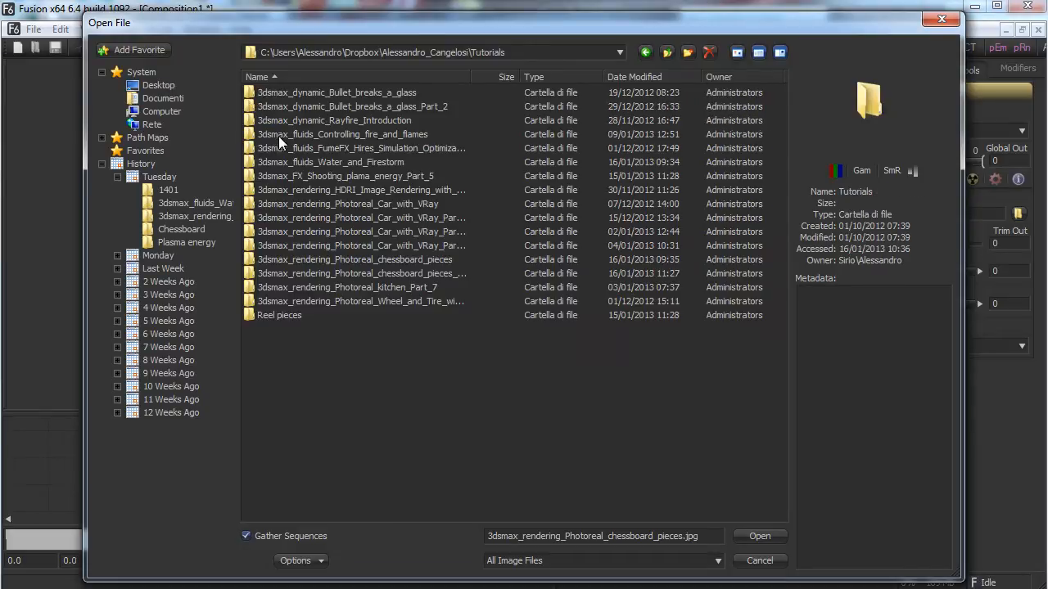
pyautogui.doubleClick(434, 273)
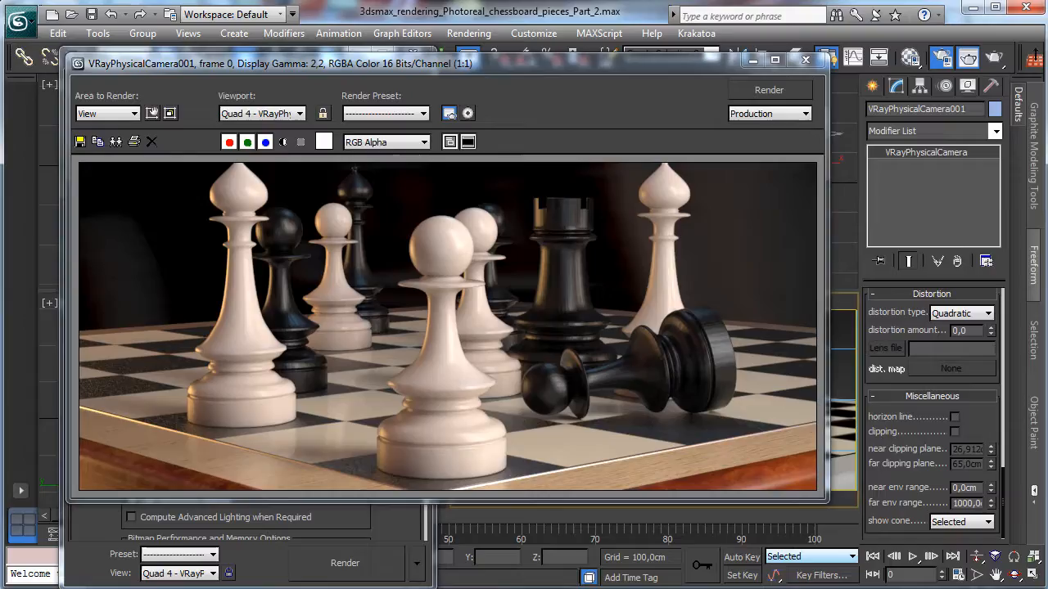
# Switch to 3ds Max and save the finished camera render as Beauty_.tif alongside the render element files.
pyautogui.click(82, 144)
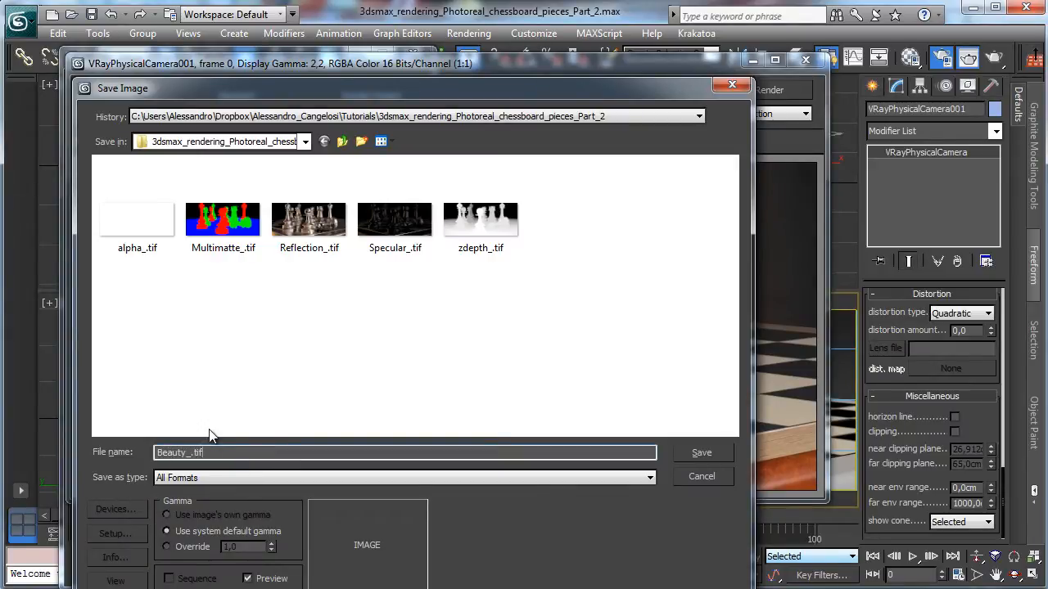
pyautogui.press('Return')
pyautogui.press('Return')
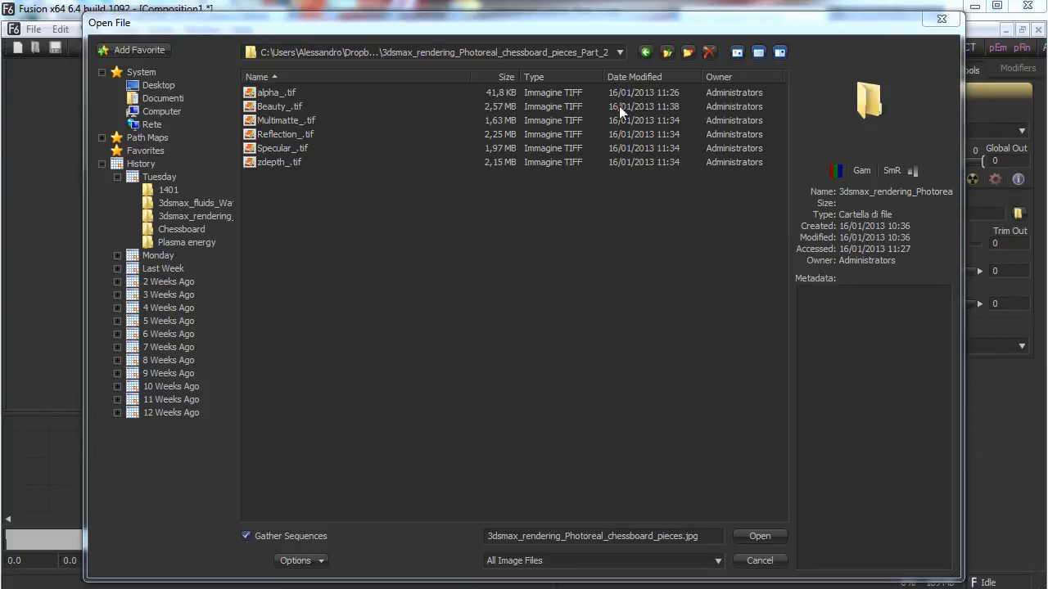
# Switch to Fusion, load Beauty_.tif into the first Loader, and enlarge the viewer and reposition the node in the flow.
pyautogui.doubleClick(280, 107)
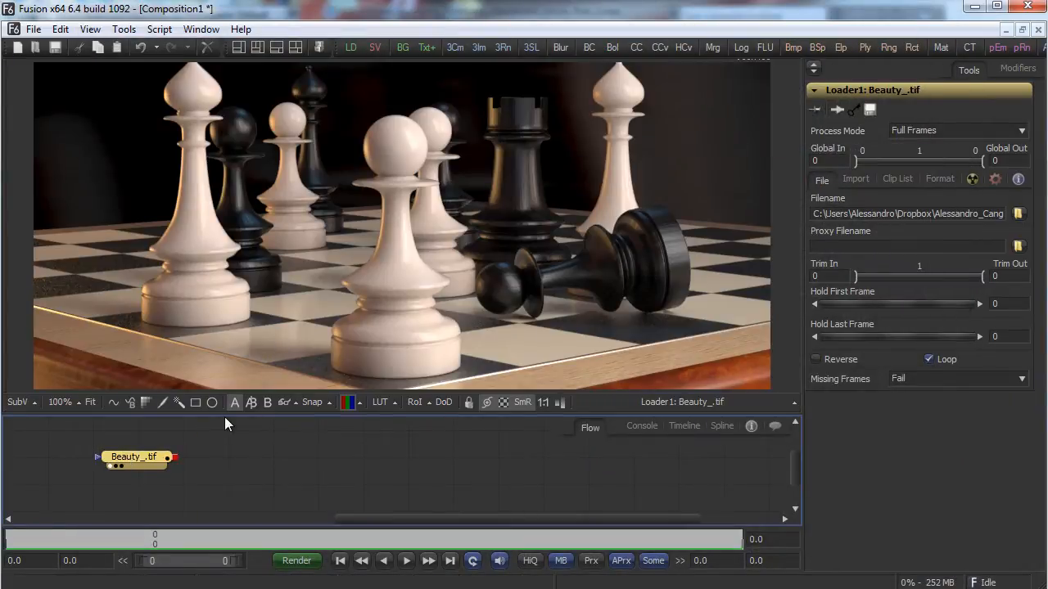
pyautogui.moveTo(227, 412); pyautogui.dragTo(228, 430)
pyautogui.moveTo(131, 476); pyautogui.dragTo(77, 477)
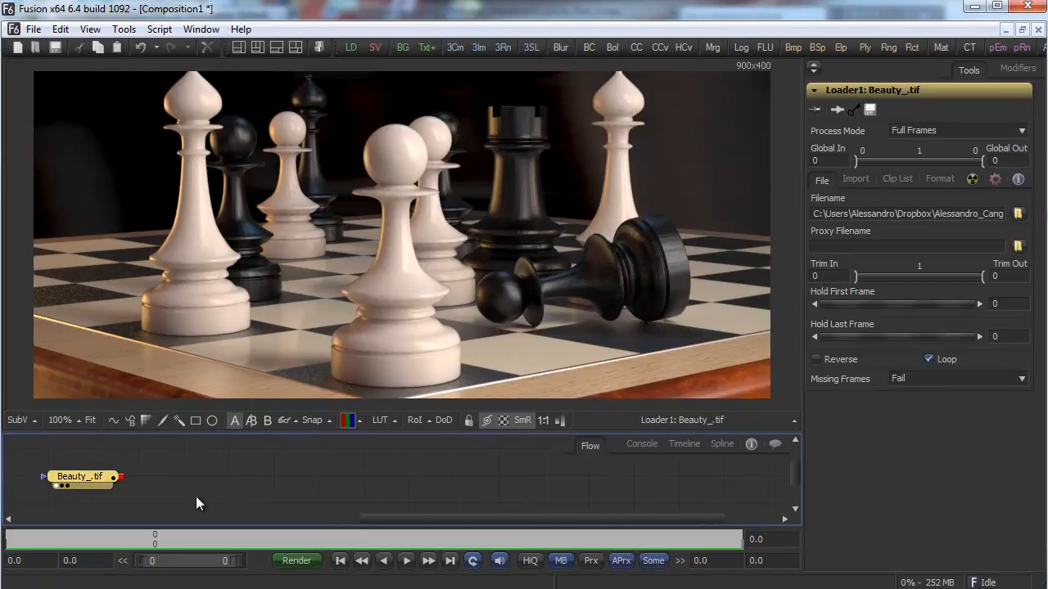
# Add a Defocus tool to the flow and place it well apart from the Beauty_.tif loader.
pyautogui.rightClick(194, 483)
pyautogui.moveTo(275, 495)
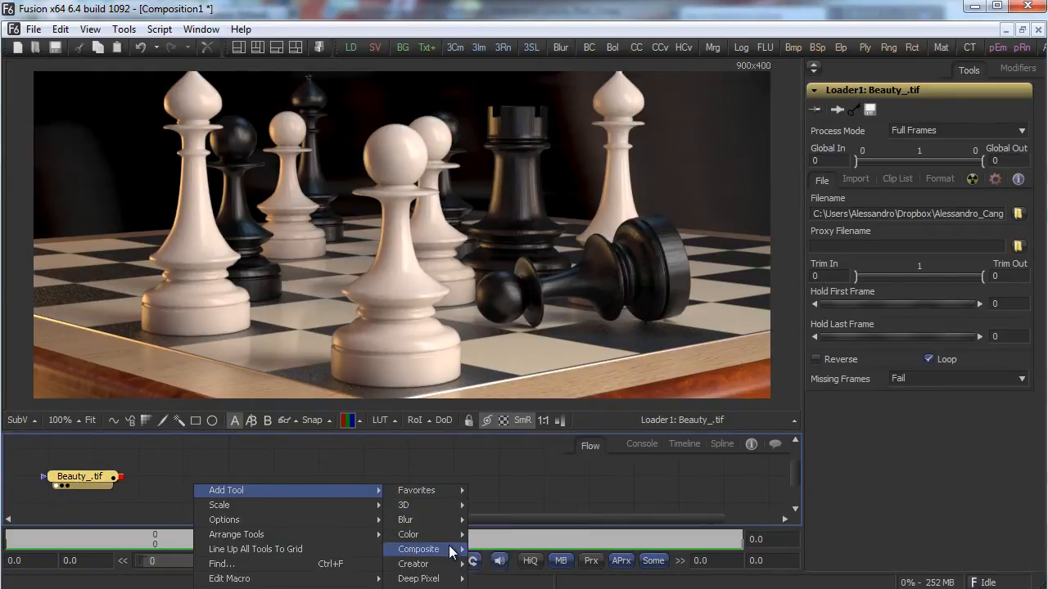
pyautogui.moveTo(450, 521)
pyautogui.click(509, 542)
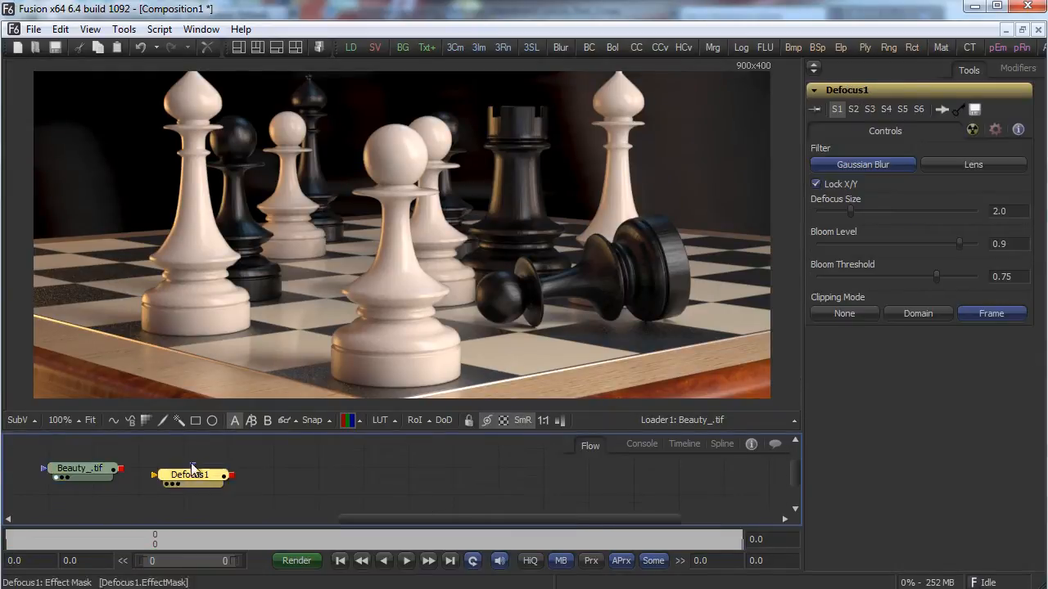
pyautogui.moveTo(193, 476); pyautogui.dragTo(346, 469)
# Add a second Loader below the Beauty_.tif node and load zdepth_.tif into it.
pyautogui.rightClick(123, 493)
pyautogui.moveTo(217, 508)
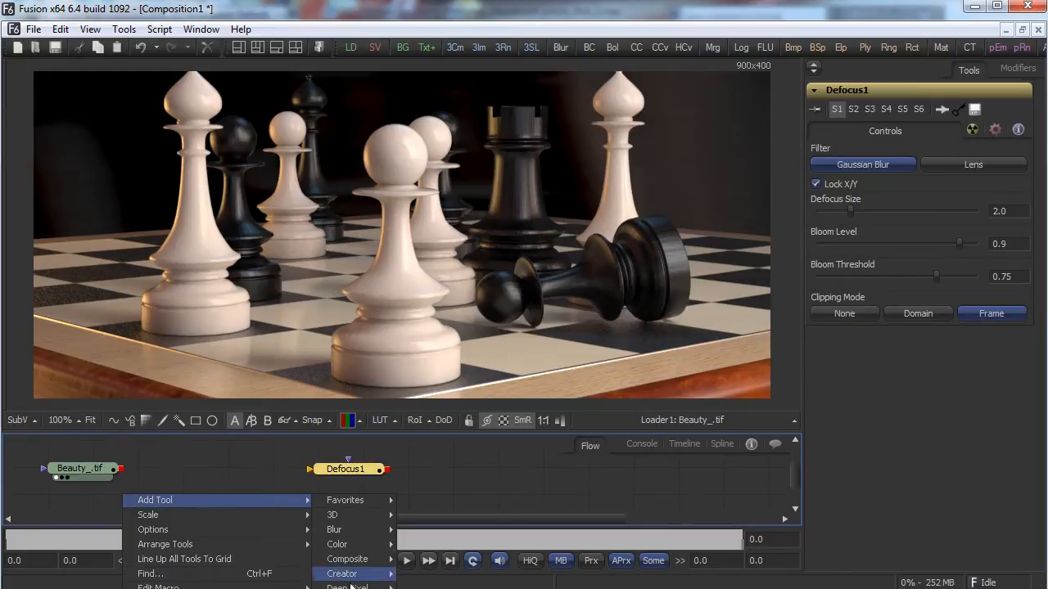
pyautogui.click(450, 588)
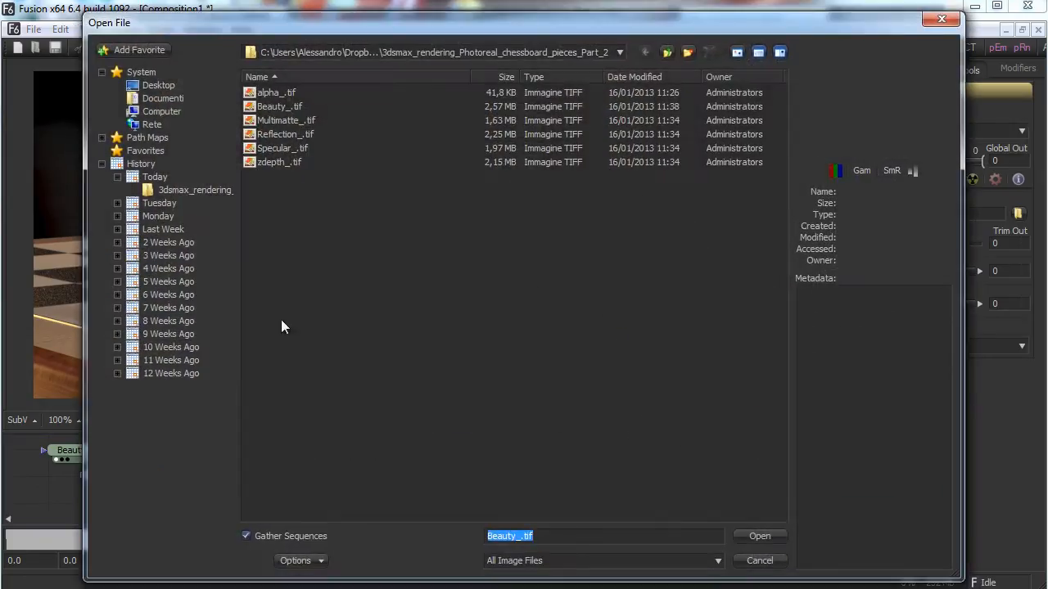
pyautogui.doubleClick(283, 162)
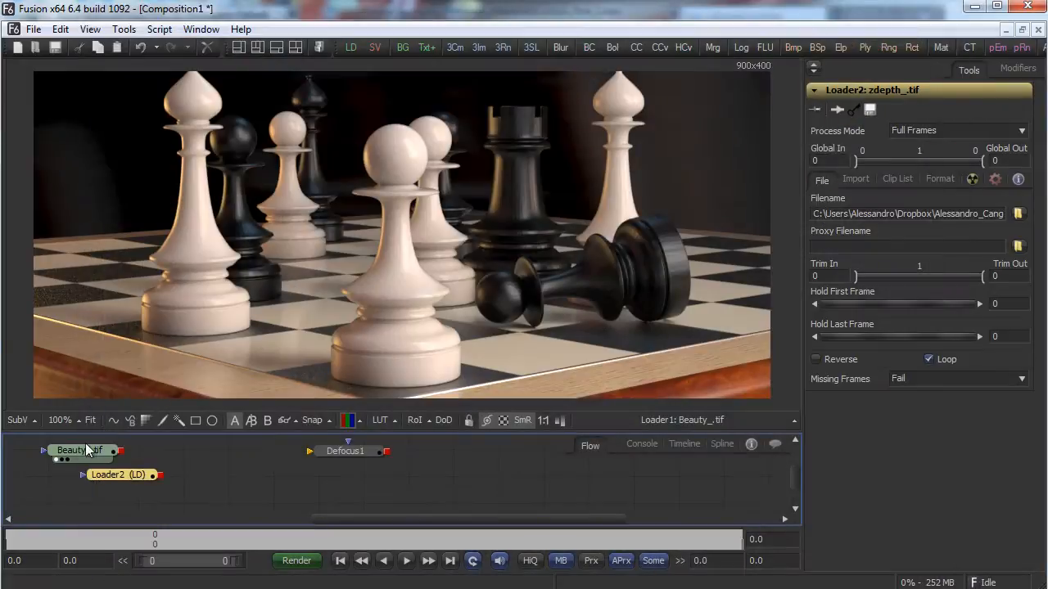
# Connect the Beauty_.tif loader to the Defocus tool's input and show the Defocus output in the viewer.
pyautogui.moveTo(85, 459); pyautogui.dragTo(199, 496)
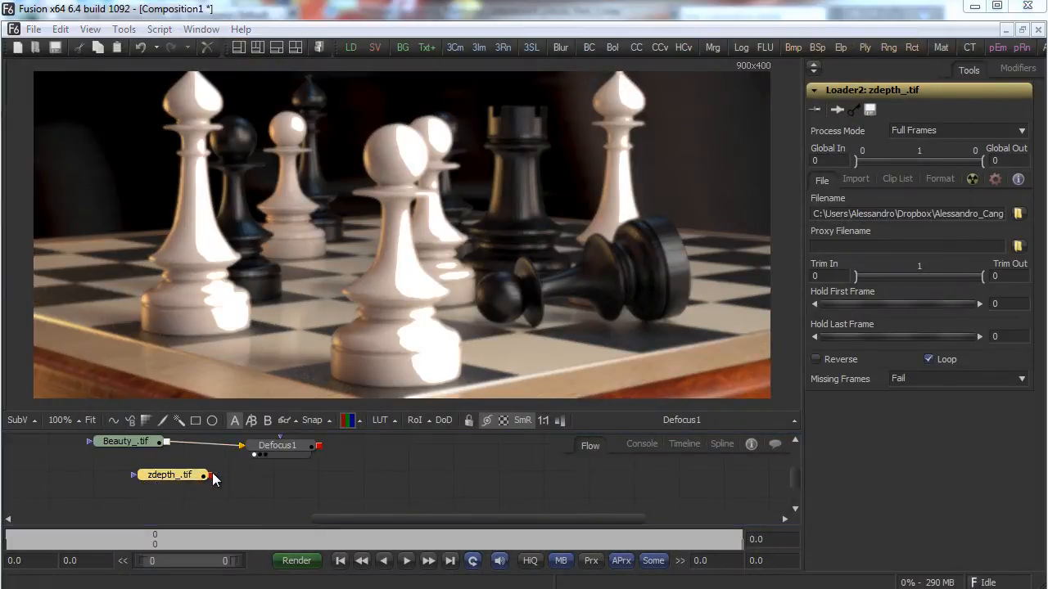
pyautogui.moveTo(791, 483); pyautogui.dragTo(793, 472)
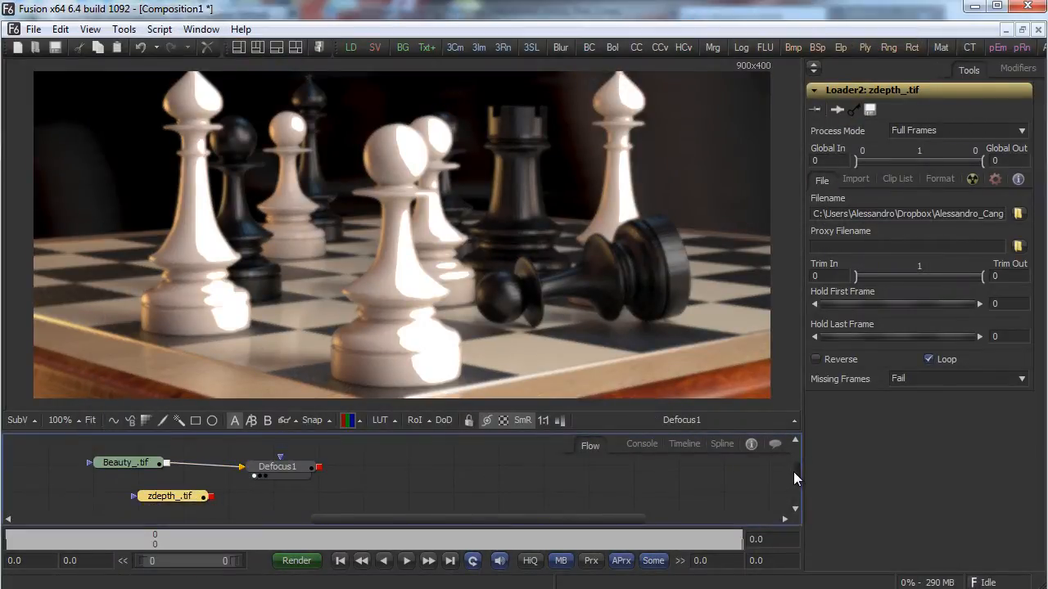
# Connect the zdepth_.tif loader to the Defocus tool's effect mask input and shift the loader slightly in the flow.
pyautogui.moveTo(211, 496); pyautogui.dragTo(281, 475)
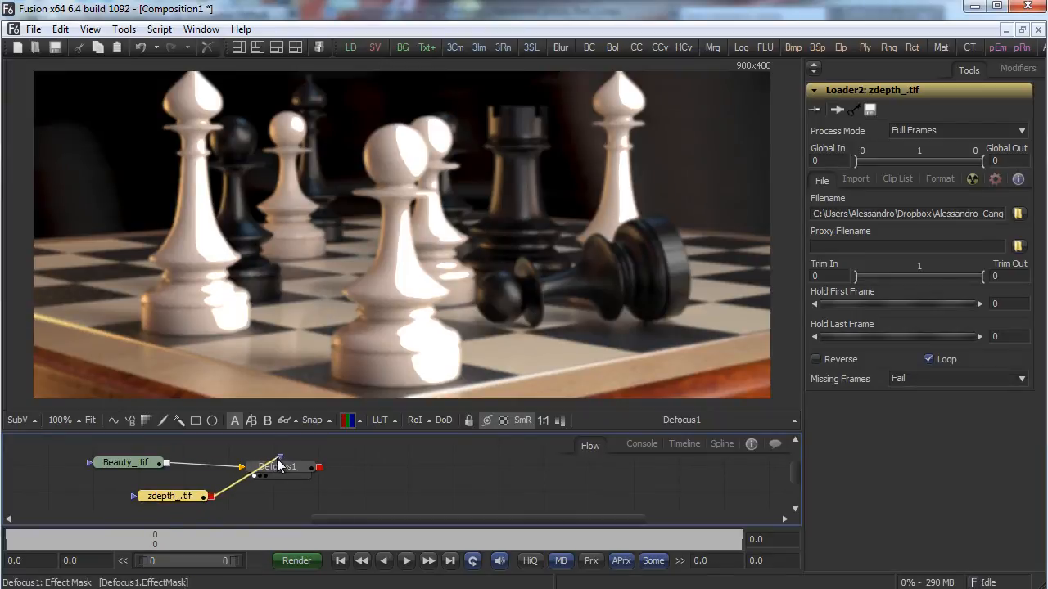
pyautogui.moveTo(201, 502); pyautogui.dragTo(209, 511)
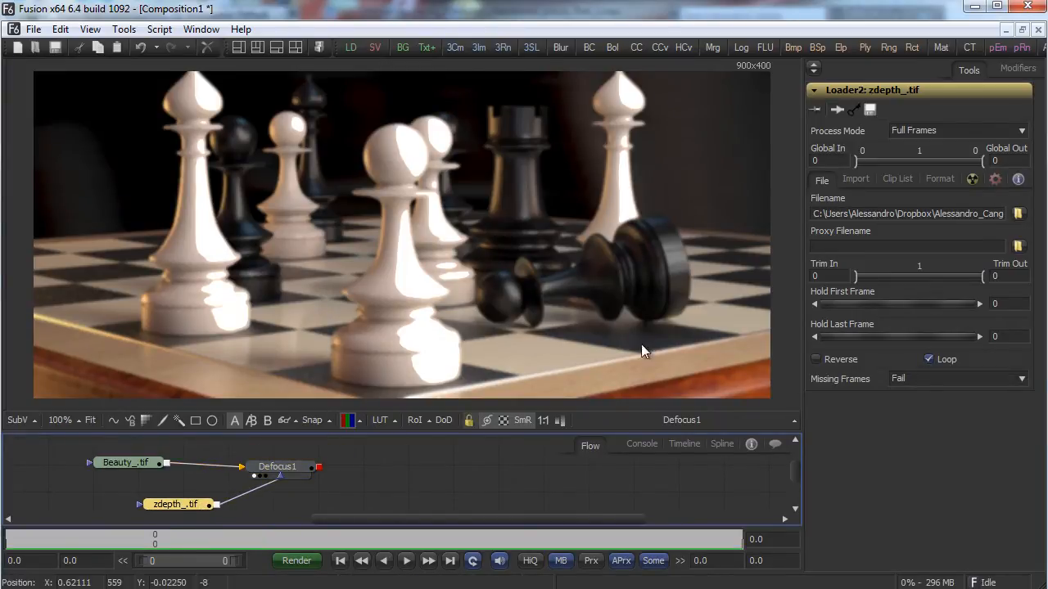
# Set the Defocus filter to Lens with defocus size about 5.34, bloom level 0.23, bloom threshold 0.67, 10 lens sides and lens shape 0.63.
pyautogui.click(309, 472)
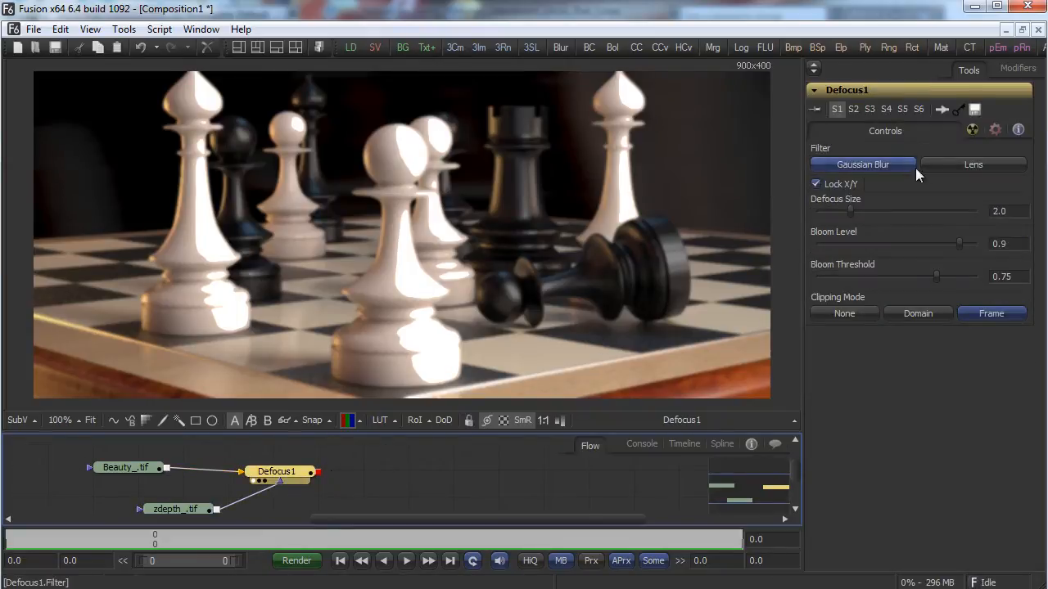
pyautogui.click(967, 164)
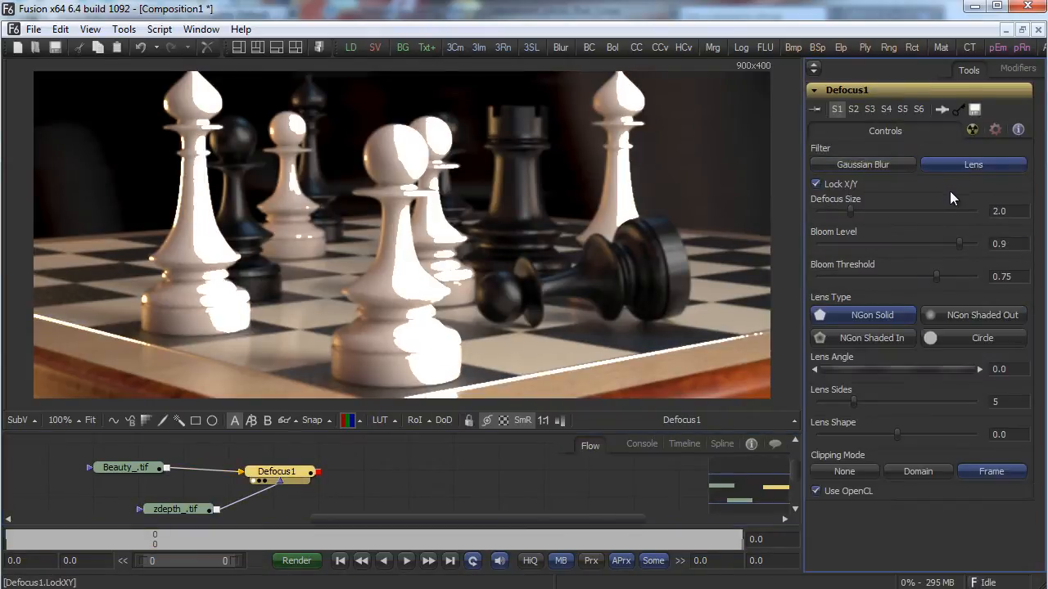
pyautogui.moveTo(851, 212); pyautogui.dragTo(921, 216)
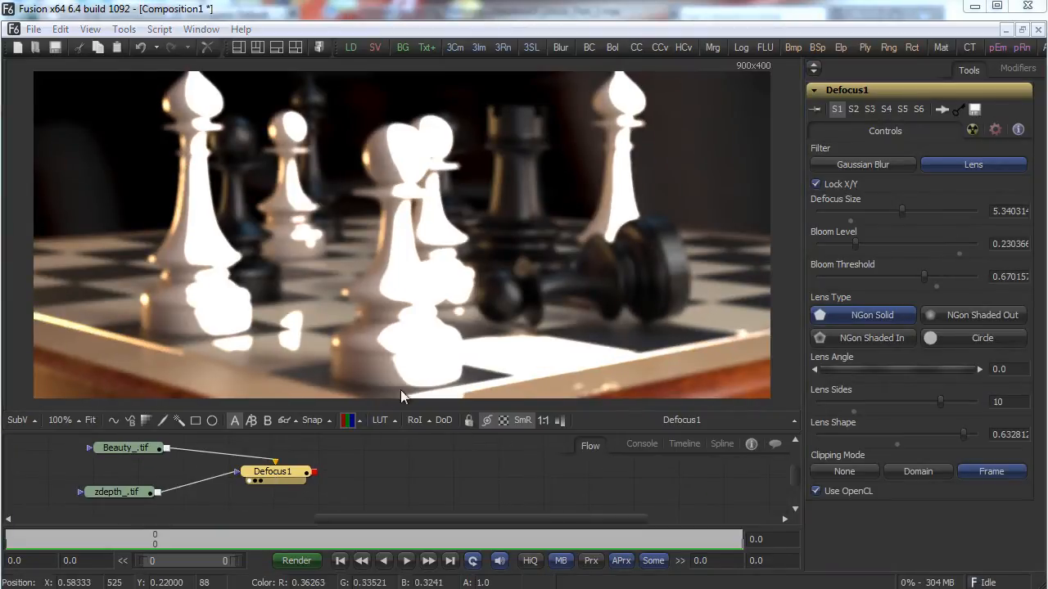
# Show the zdepth_.tif pass in the viewer and add a Bitmap mask tool between that loader and the Defocus tool.
pyautogui.moveTo(119, 494); pyautogui.dragTo(404, 296)
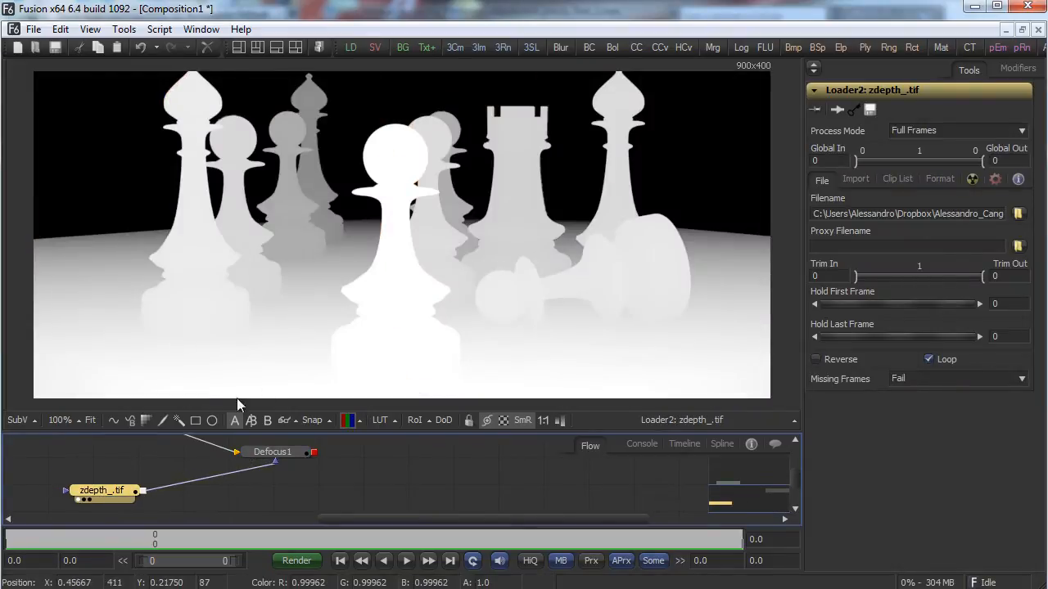
pyautogui.rightClick(224, 490)
pyautogui.moveTo(380, 491)
pyautogui.moveTo(450, 498)
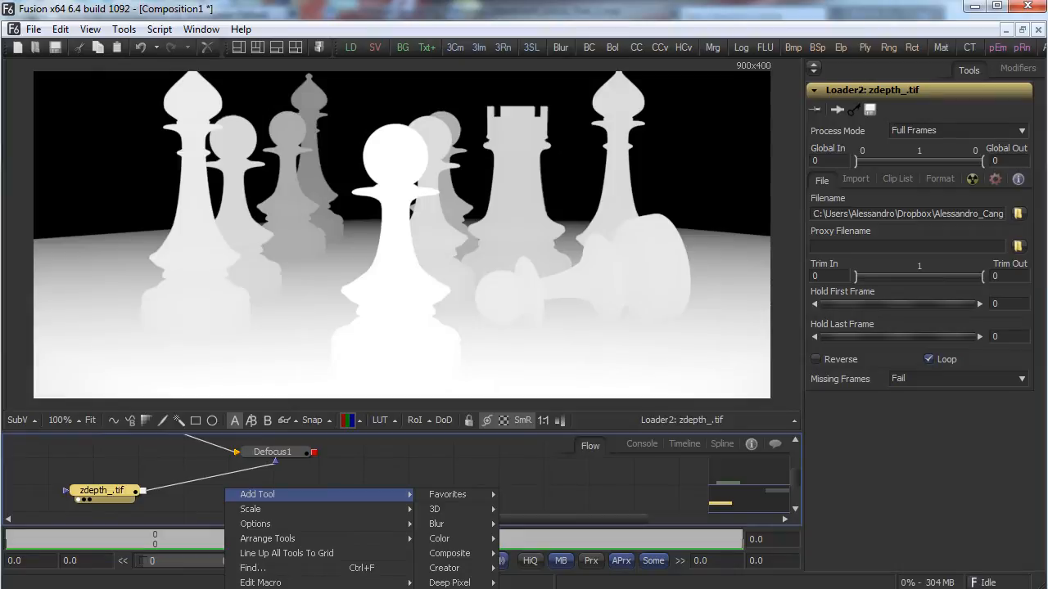
pyautogui.click(533, 588)
pyautogui.moveTo(228, 478); pyautogui.dragTo(261, 484)
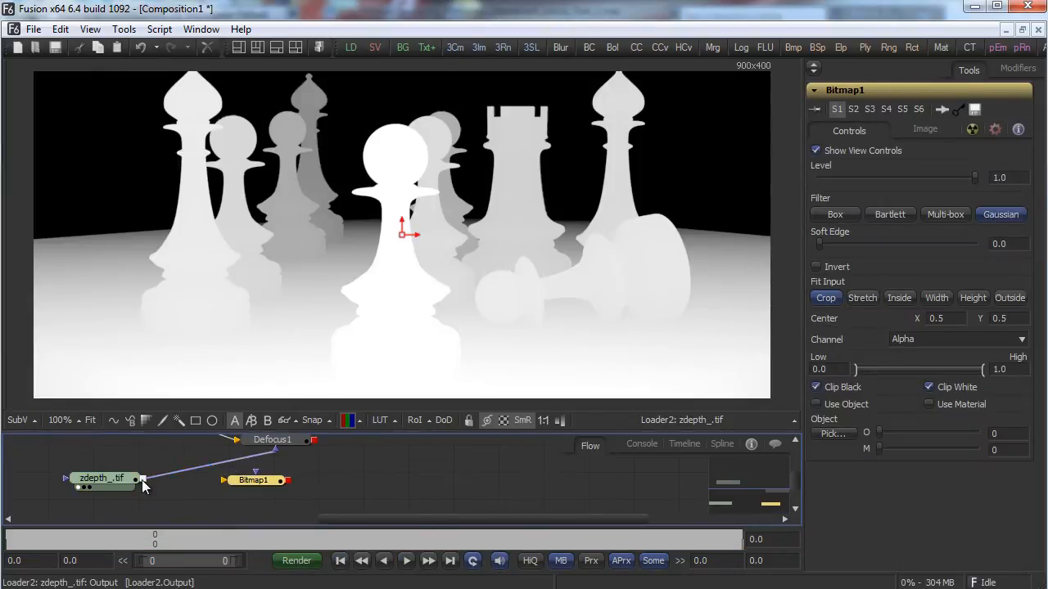
# Route zdepth_.tif through the Bitmap tool into the Defocus effect mask and show the Bitmap output in the viewer.
pyautogui.moveTo(143, 483); pyautogui.dragTo(224, 481)
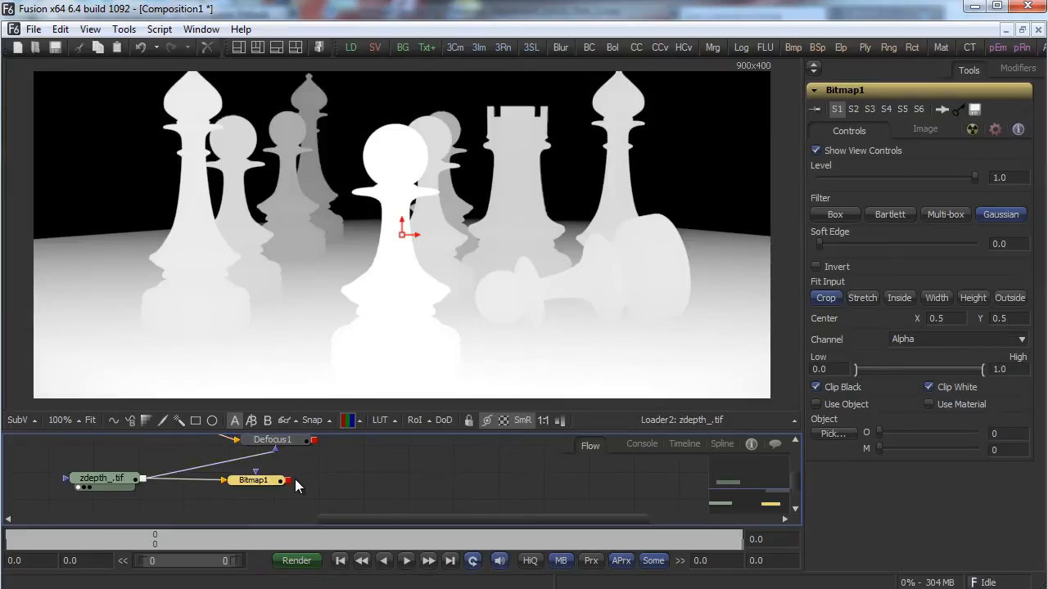
pyautogui.moveTo(287, 481); pyautogui.dragTo(274, 448)
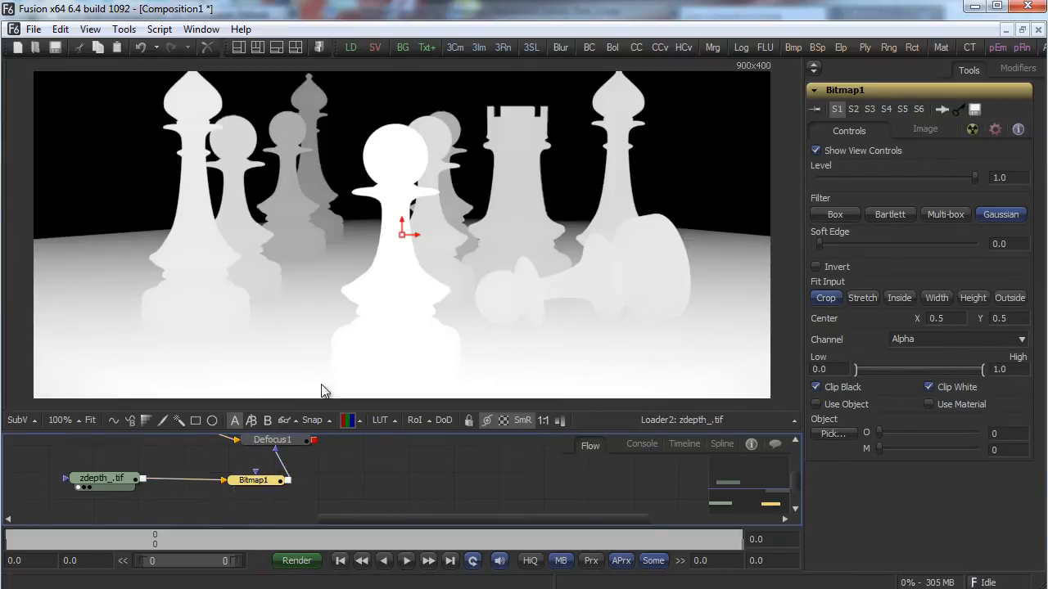
pyautogui.press('1')
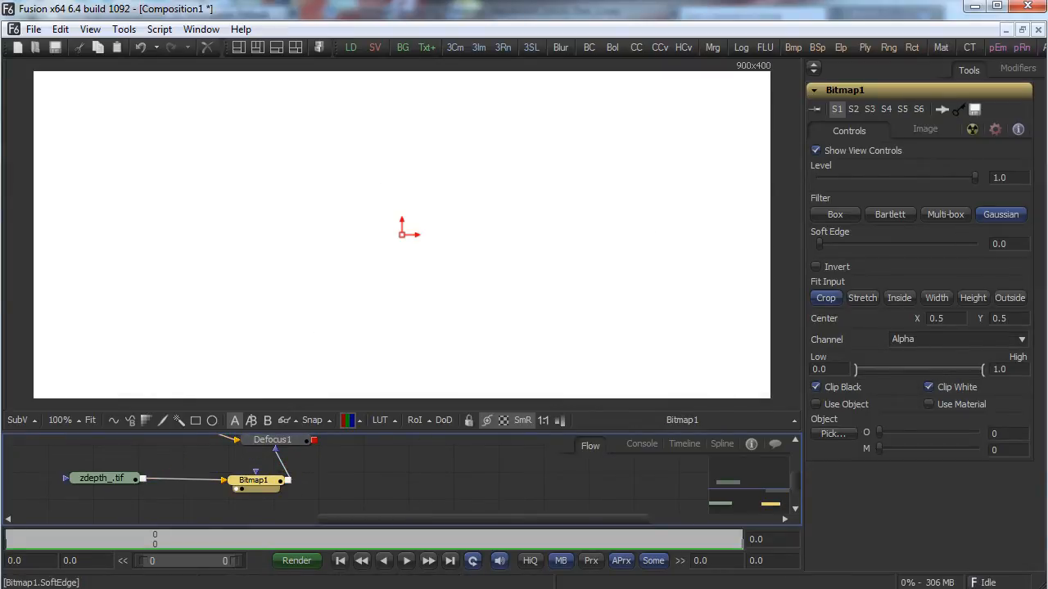
# Set the Bitmap mask's channel to Luminance and show the Defocus output in the viewer.
pyautogui.click(936, 341)
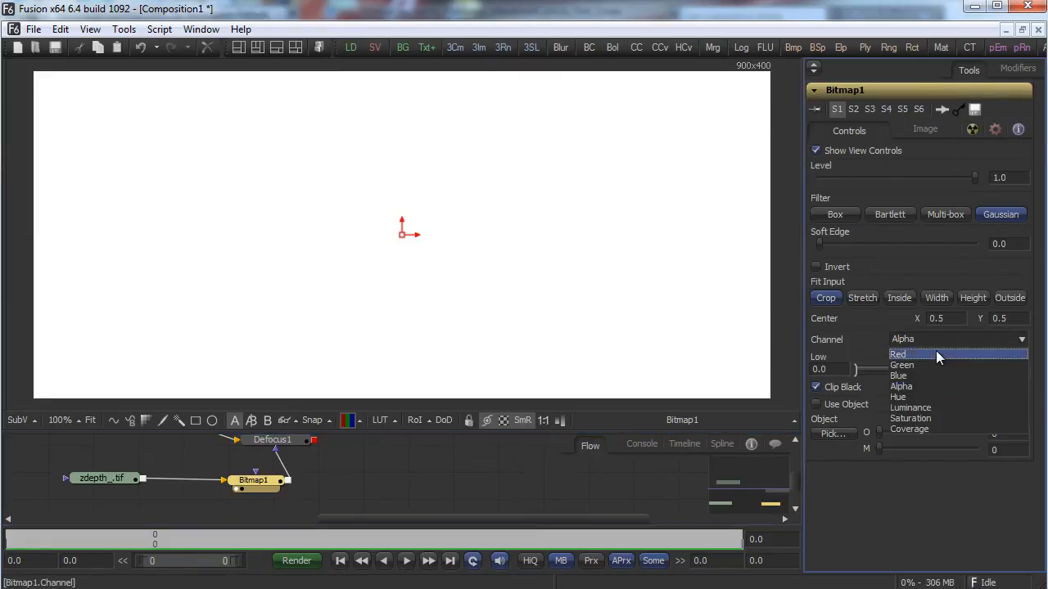
pyautogui.click(943, 406)
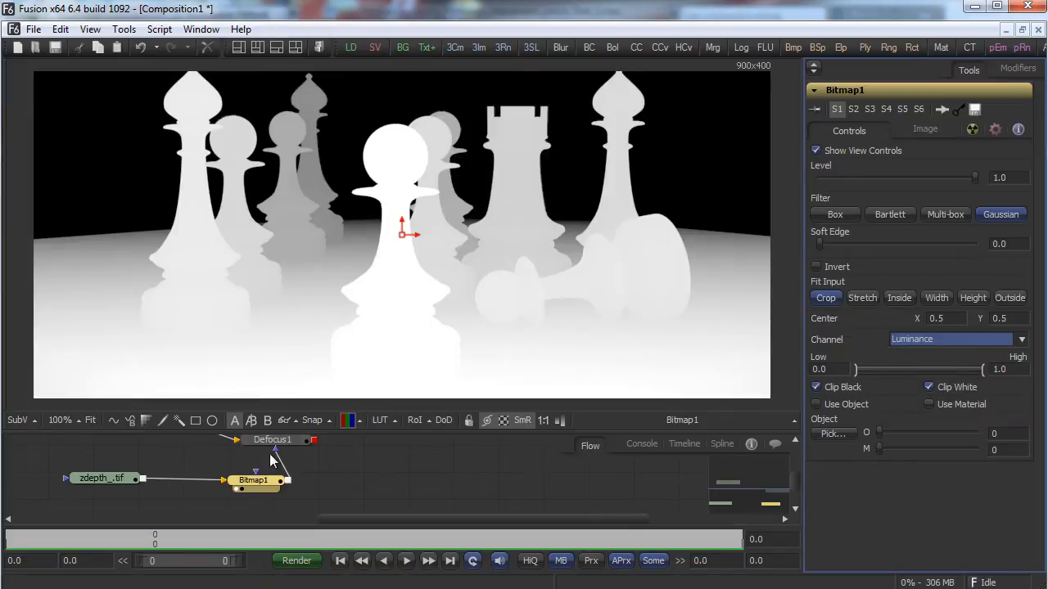
pyautogui.moveTo(273, 440); pyautogui.dragTo(471, 324)
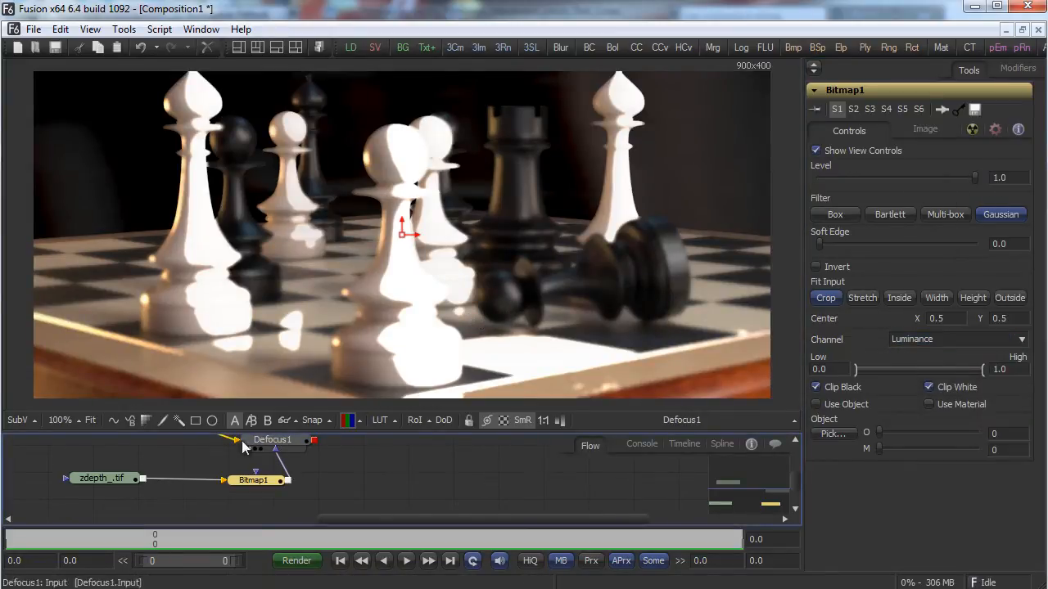
# Move the Defocus node further from the Beauty_.tif loader, set its bloom level and bloom threshold to 0, and defocus size to about 9.58.
pyautogui.moveTo(281, 443); pyautogui.dragTo(320, 441)
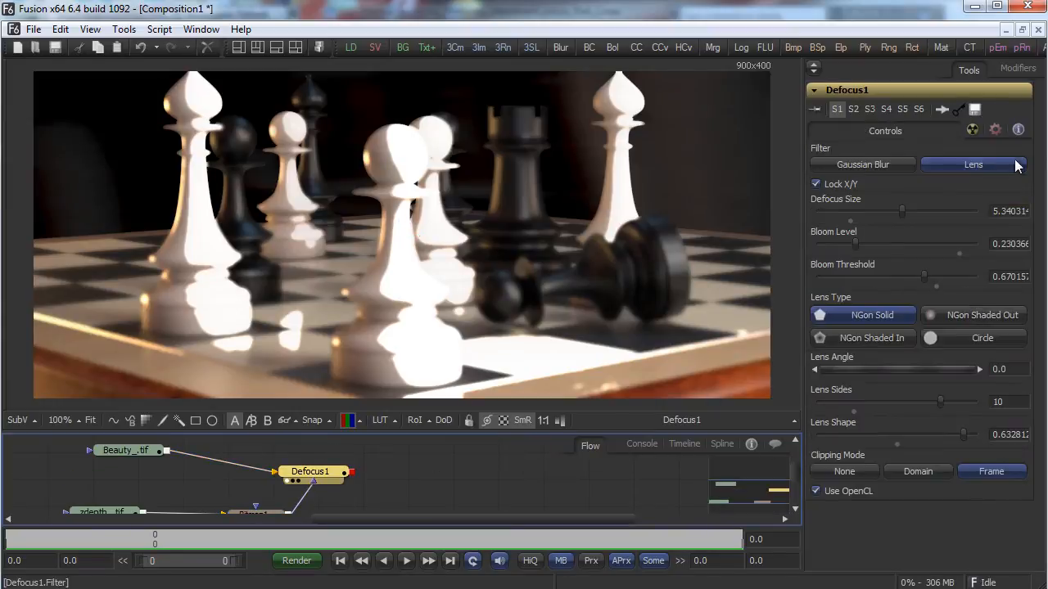
pyautogui.moveTo(862, 239); pyautogui.dragTo(854, 244)
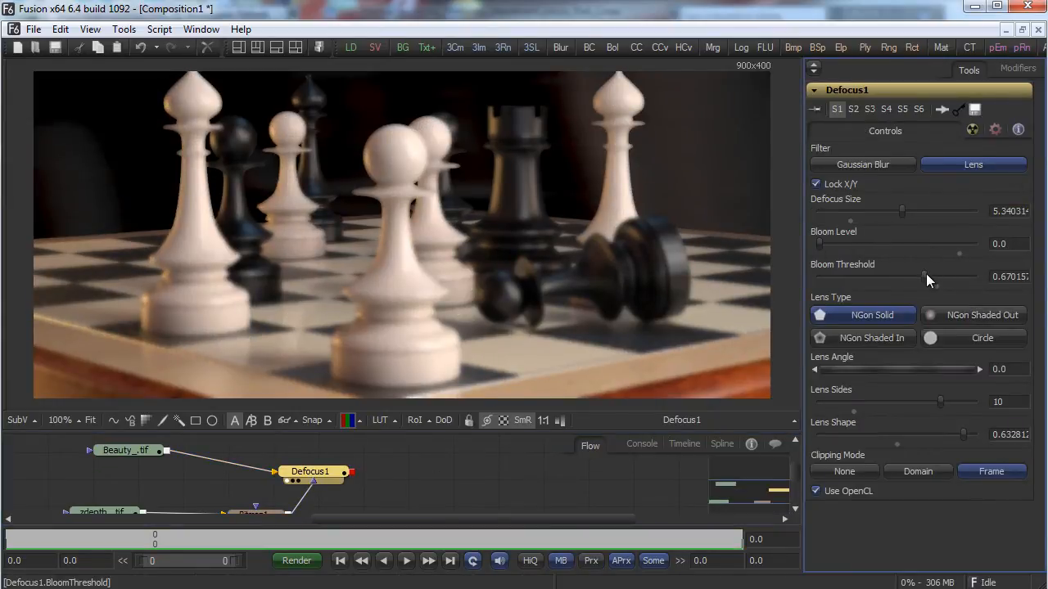
pyautogui.moveTo(926, 275); pyautogui.dragTo(802, 272)
pyautogui.moveTo(905, 214); pyautogui.dragTo(969, 212)
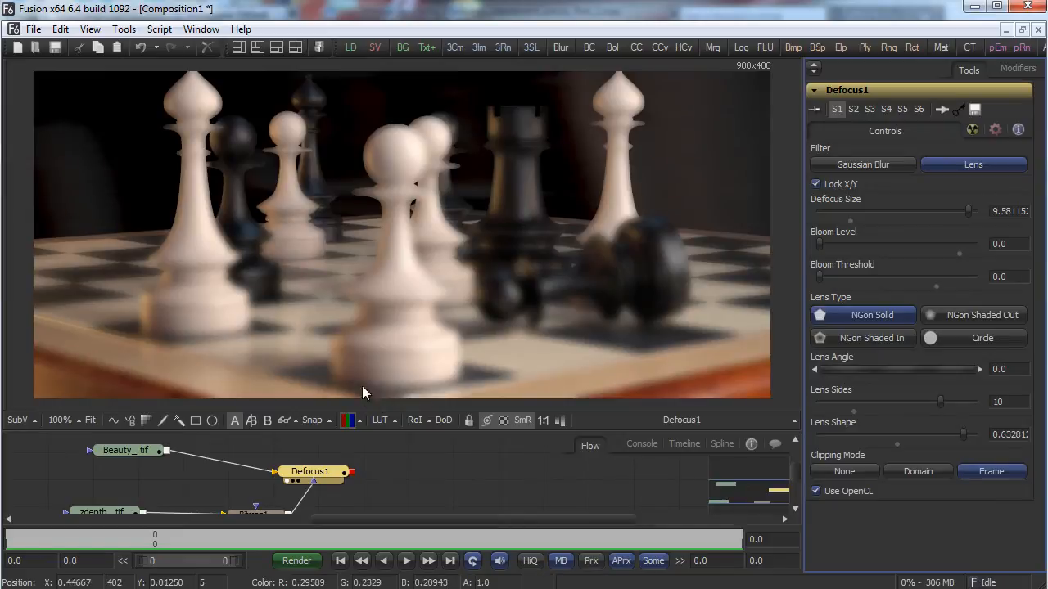
# Invert the Bitmap mask so the blur affects the distant pieces instead of the foreground.
pyautogui.scroll(-1, 796, 474)
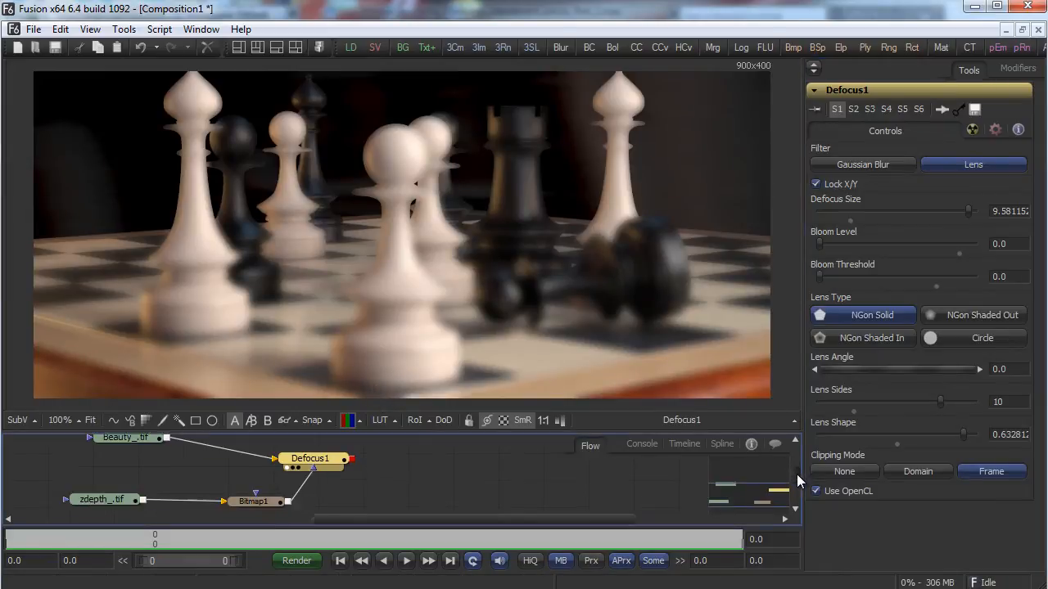
pyautogui.click(259, 502)
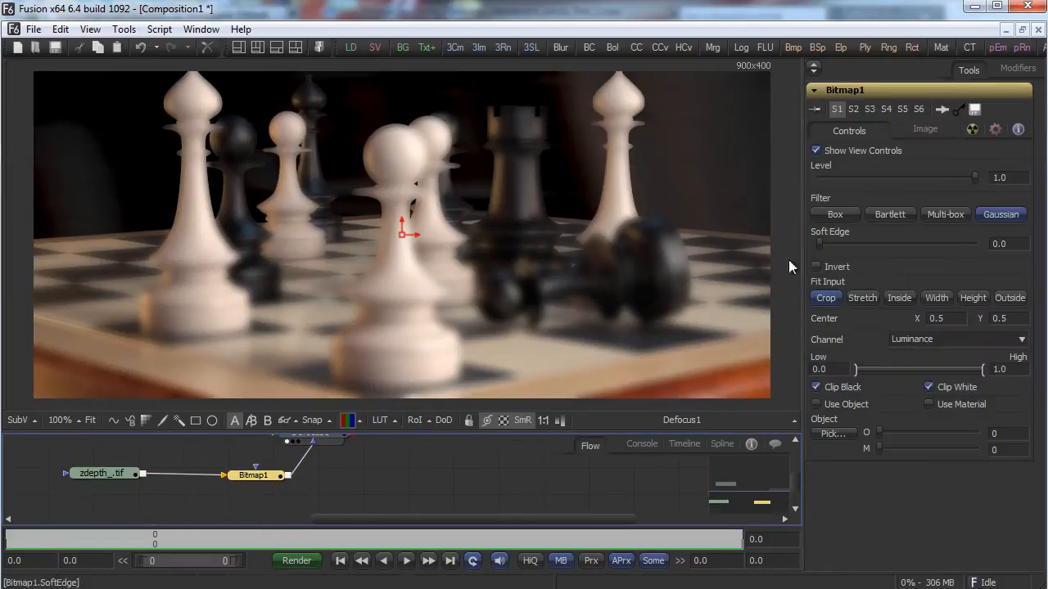
pyautogui.click(831, 270)
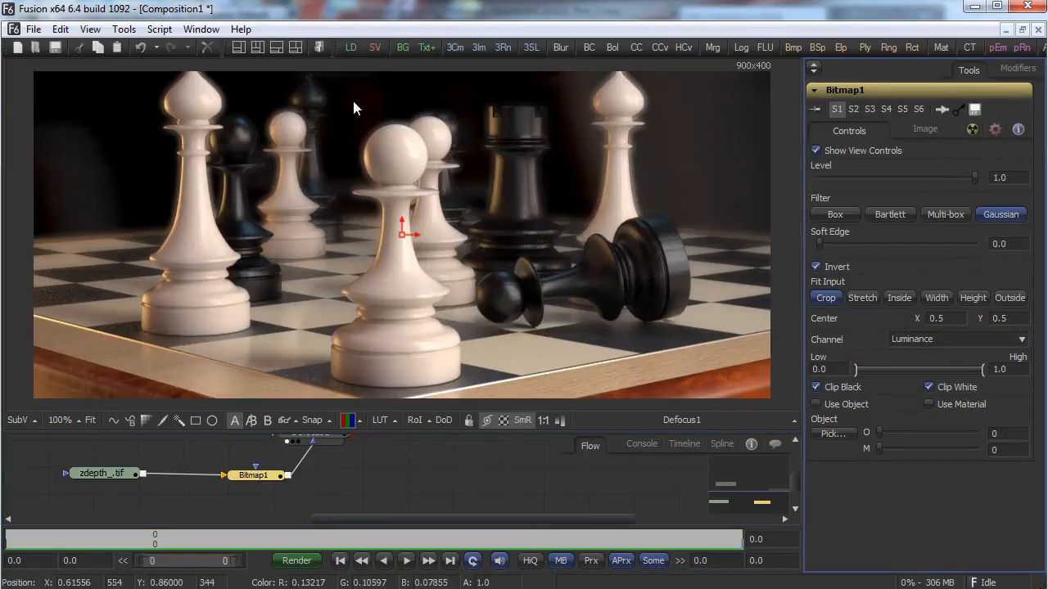
# Set up a split A/B comparison in the viewer with the Bitmap mask in A and the Defocus output in B.
pyautogui.keyDown('ctrl'); pyautogui.click(307, 436); pyautogui.keyUp('ctrl')
pyautogui.scroll(3, 273, 505)
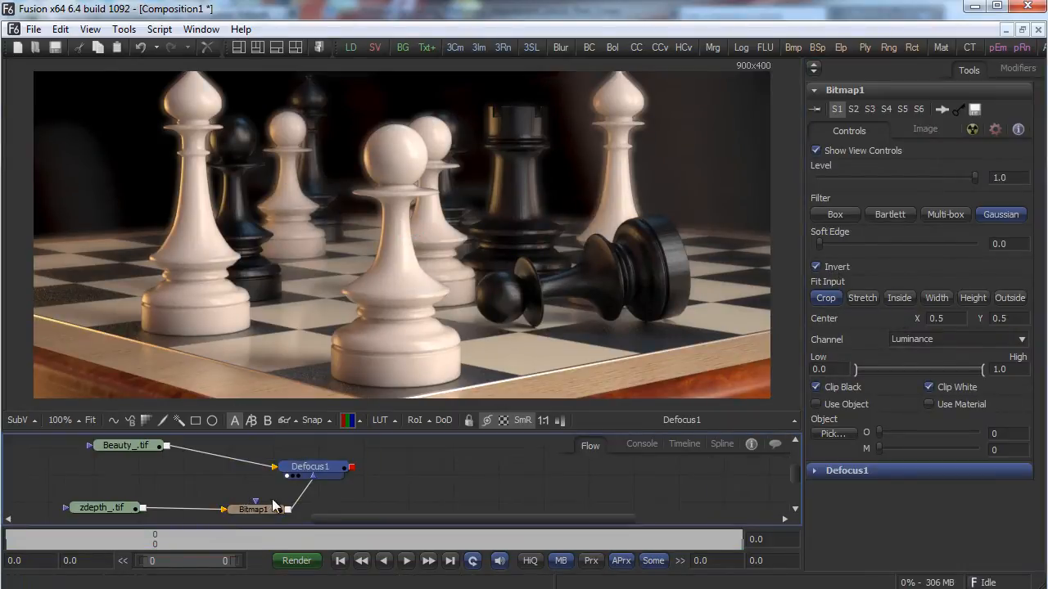
pyautogui.moveTo(256, 508); pyautogui.dragTo(370, 277)
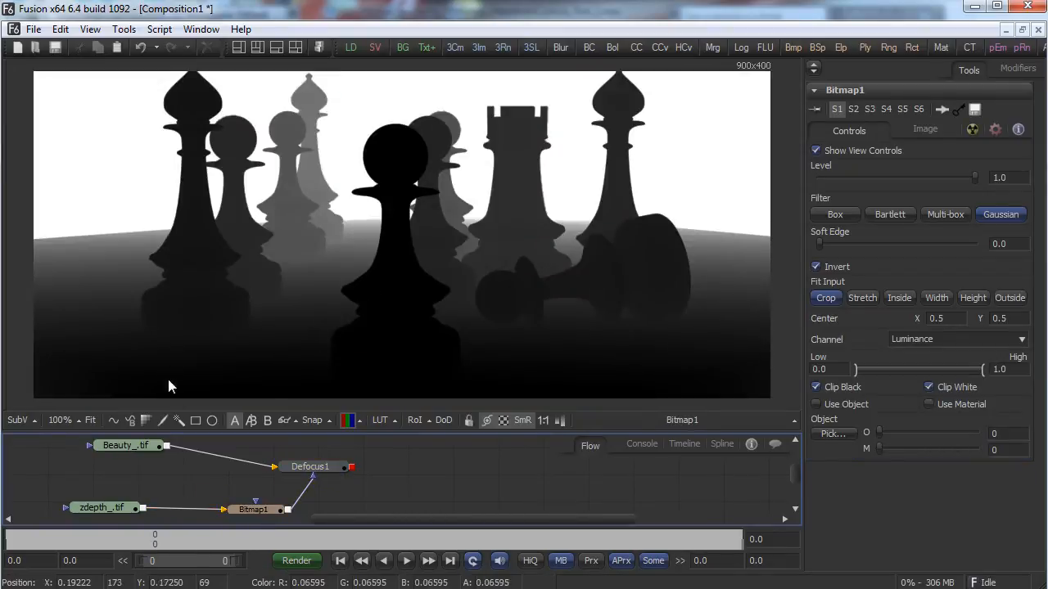
pyautogui.click(252, 420)
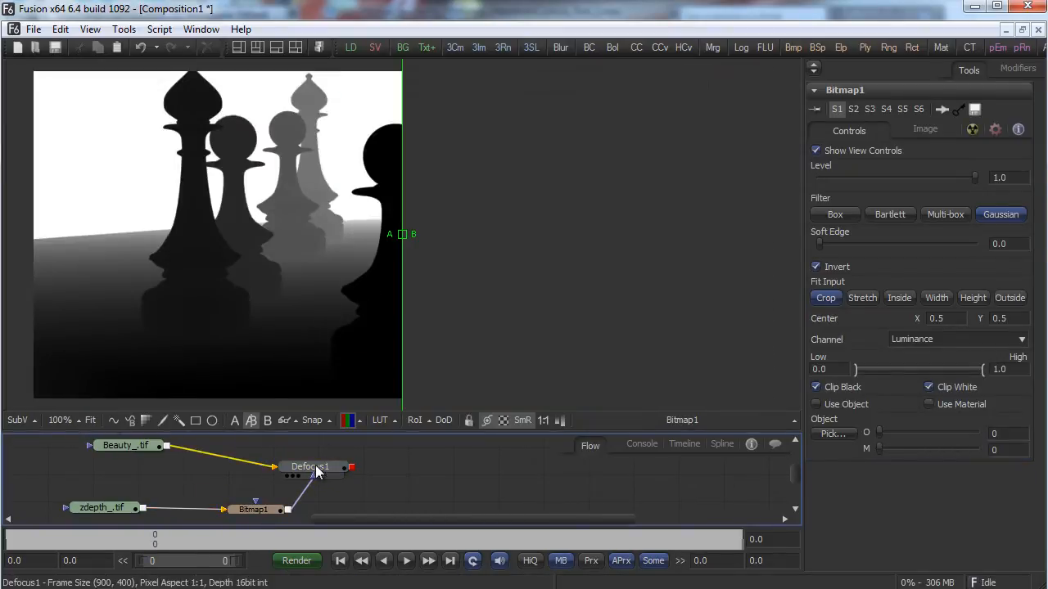
pyautogui.moveTo(317, 472); pyautogui.dragTo(555, 275)
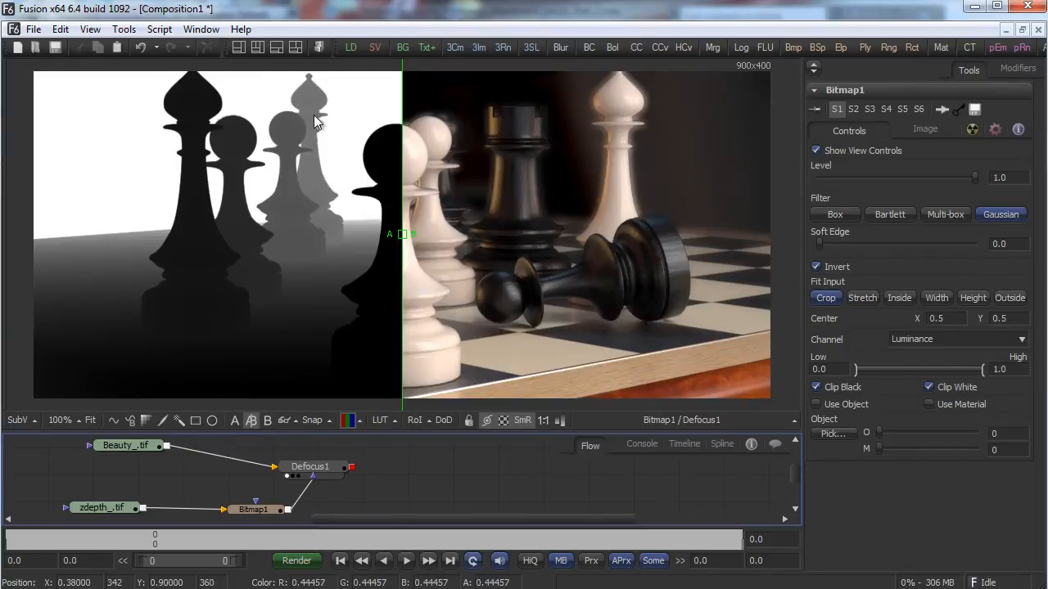
# Raise the Bitmap mask's Low value to about 0.52 and move the A/B split line near the image's left edge.
pyautogui.click(243, 509)
pyautogui.scroll(-1, 243, 509)
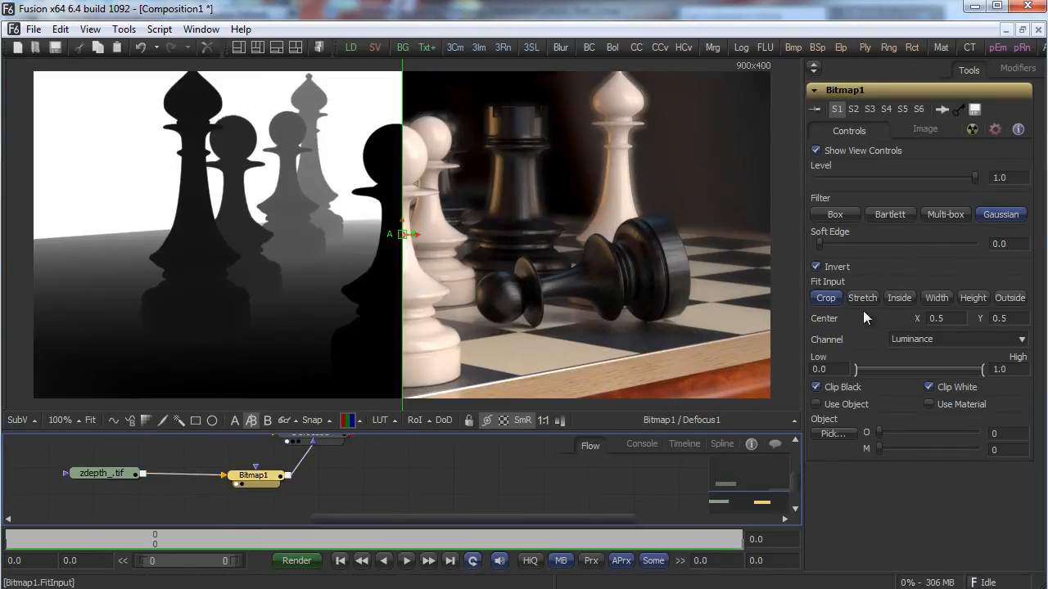
pyautogui.moveTo(856, 366); pyautogui.dragTo(921, 368)
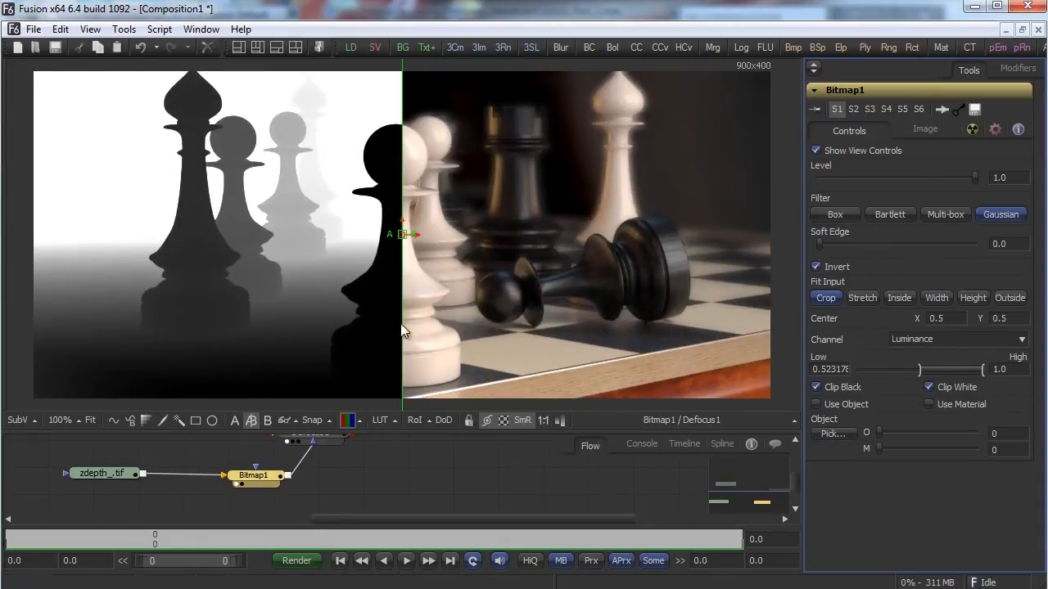
pyautogui.moveTo(400, 235); pyautogui.dragTo(71, 261)
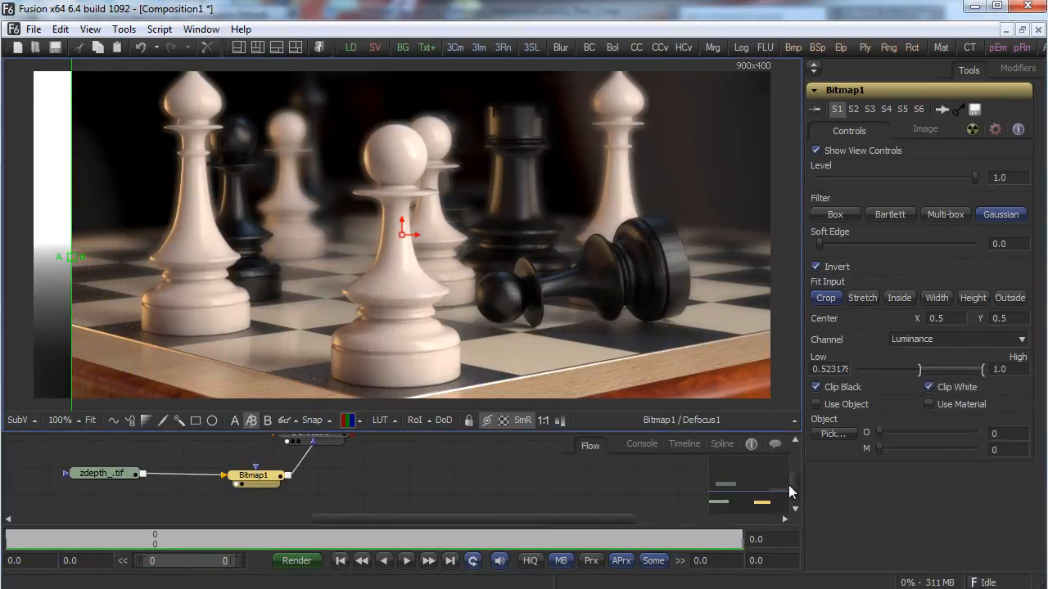
# Reduce the Defocus tool's defocus size to about 8.74.
pyautogui.moveTo(789, 492); pyautogui.dragTo(795, 479)
pyautogui.click(316, 473)
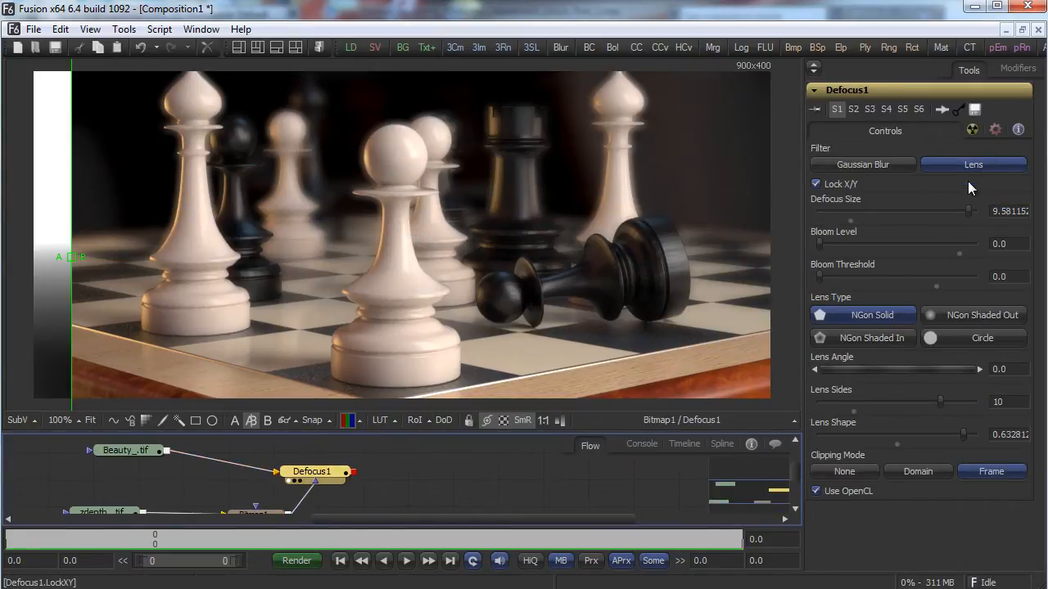
pyautogui.moveTo(968, 212)
pyautogui.mouseDown()
pyautogui.moveTo(891, 214)
pyautogui.moveTo(958, 210)
pyautogui.moveTo(942, 205)
pyautogui.moveTo(949, 209)
pyautogui.mouseUp()
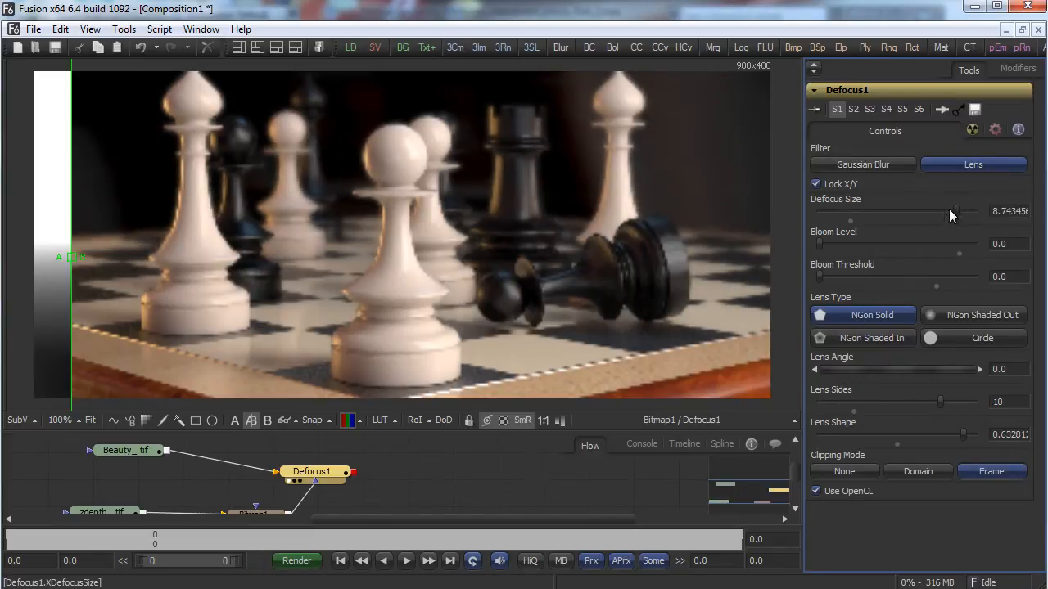
# Compare the NGon Shaded In, NGon Shaded Out and Circle lens types on the Defocus tool, ending with NGon Shaded In.
pyautogui.click(873, 336)
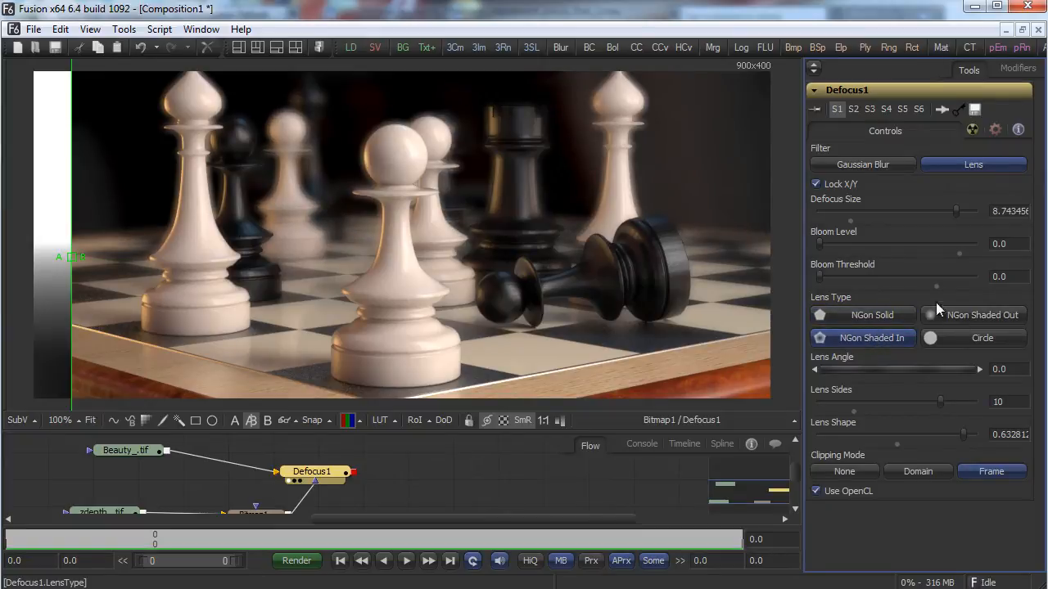
pyautogui.click(955, 315)
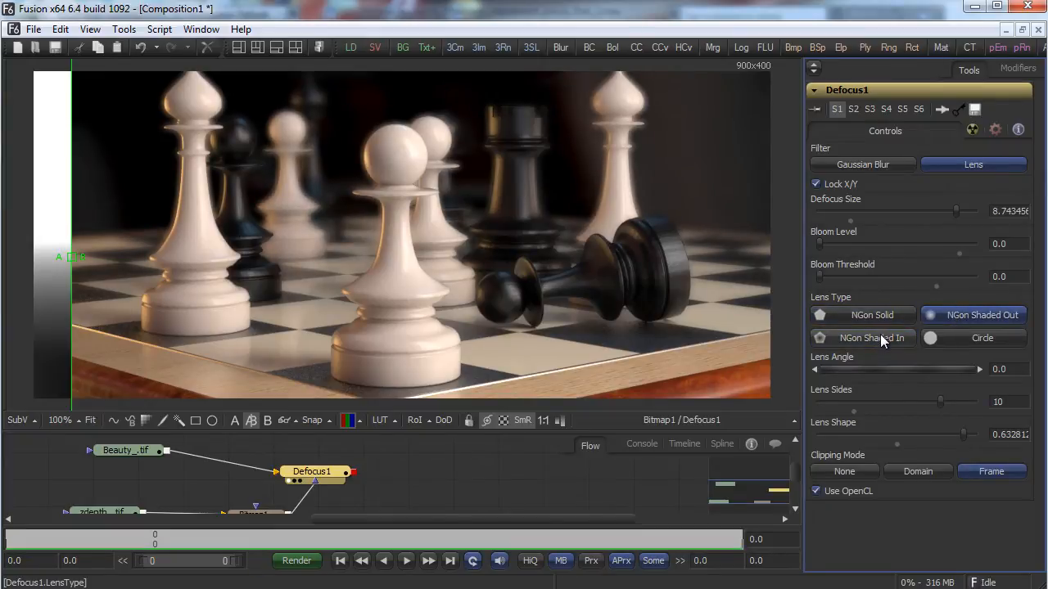
pyautogui.click(888, 338)
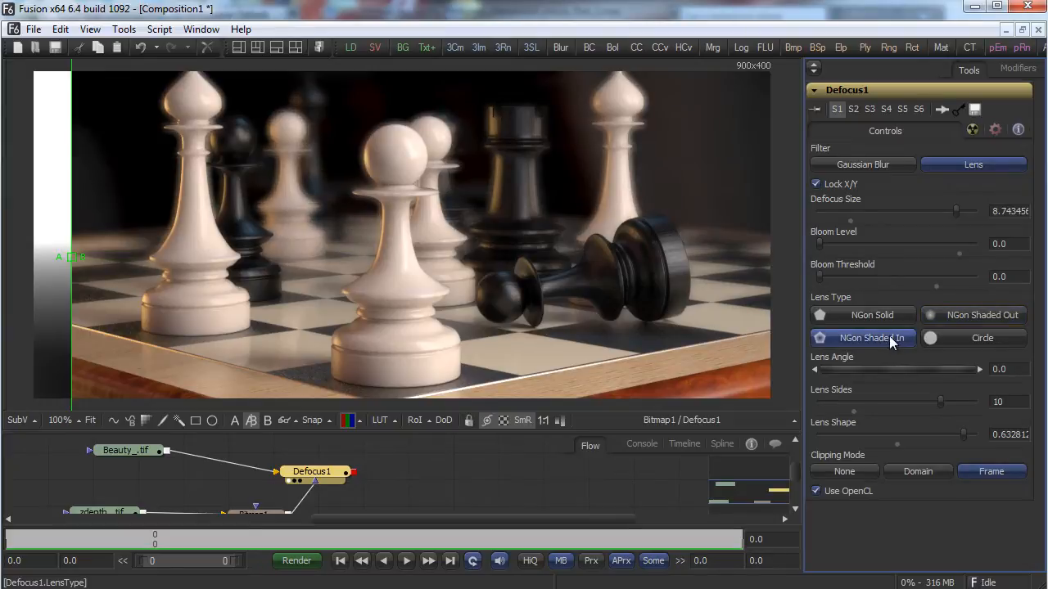
pyautogui.click(969, 314)
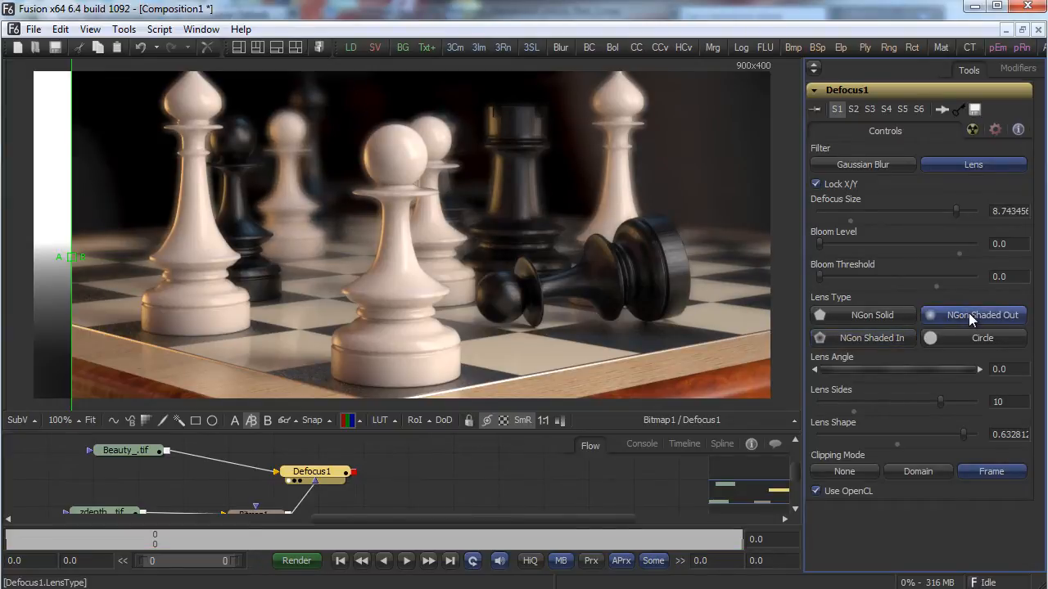
pyautogui.click(968, 336)
pyautogui.click(958, 320)
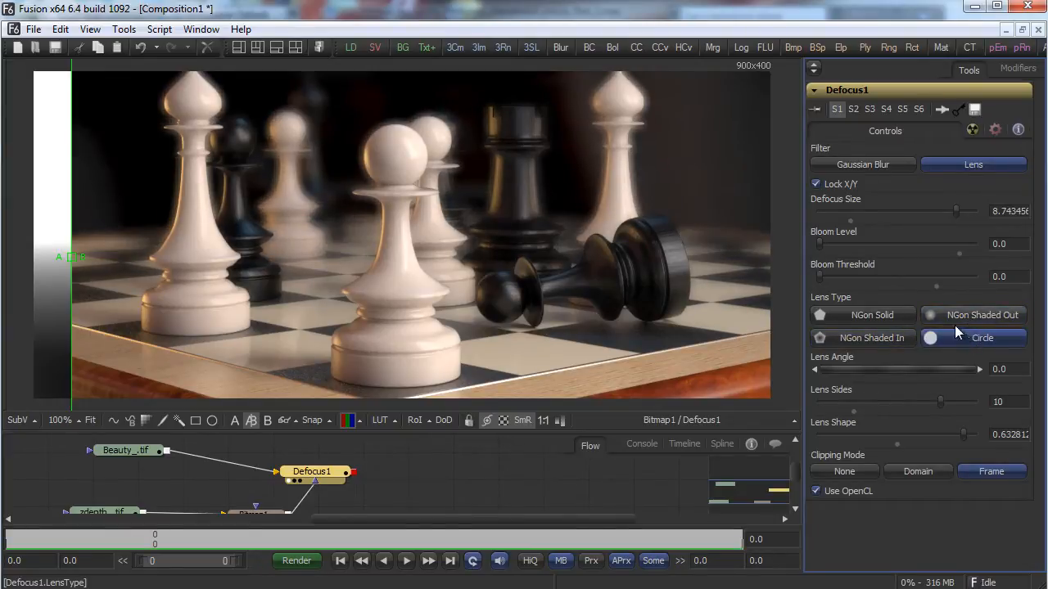
pyautogui.click(876, 338)
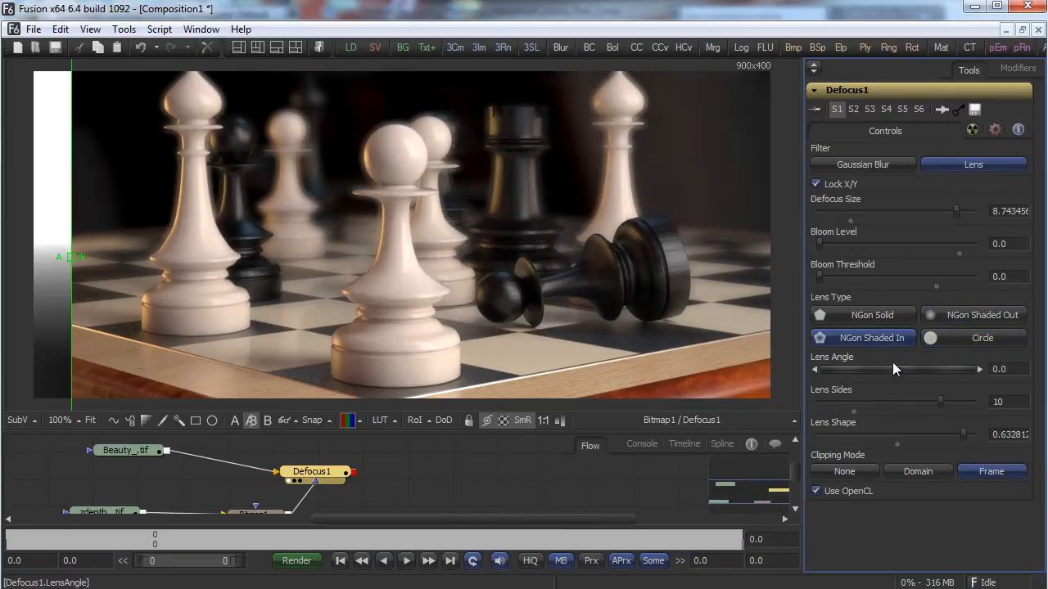
# Set the Defocus tool's lens angle to 120, lens sides to 6, lens shape to about 0.039 and defocus size to about 8.01.
pyautogui.moveTo(891, 368); pyautogui.dragTo(935, 366)
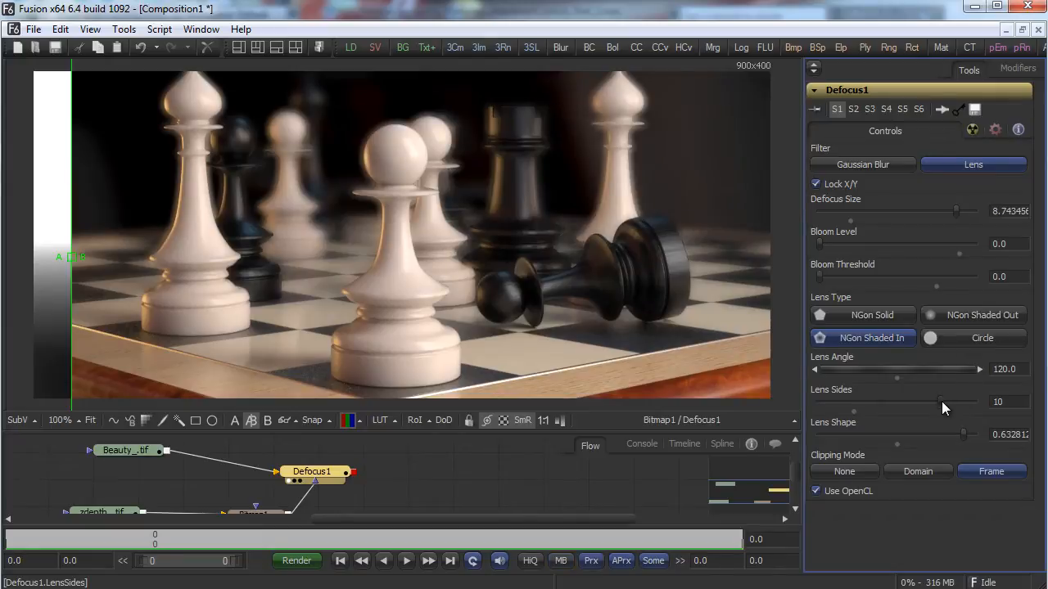
pyautogui.moveTo(941, 401); pyautogui.dragTo(859, 402)
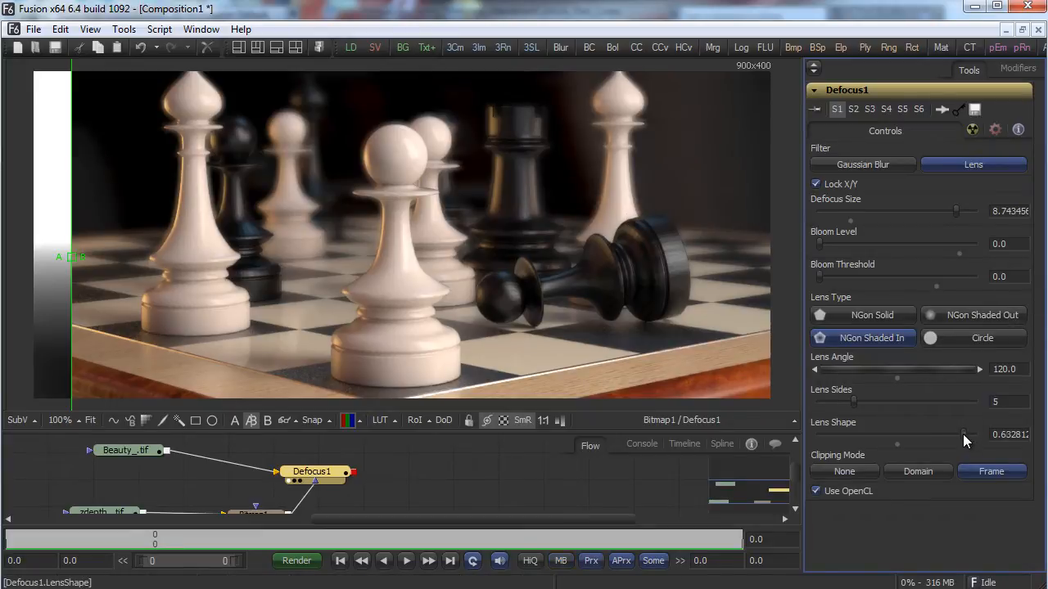
pyautogui.moveTo(962, 433); pyautogui.dragTo(900, 435)
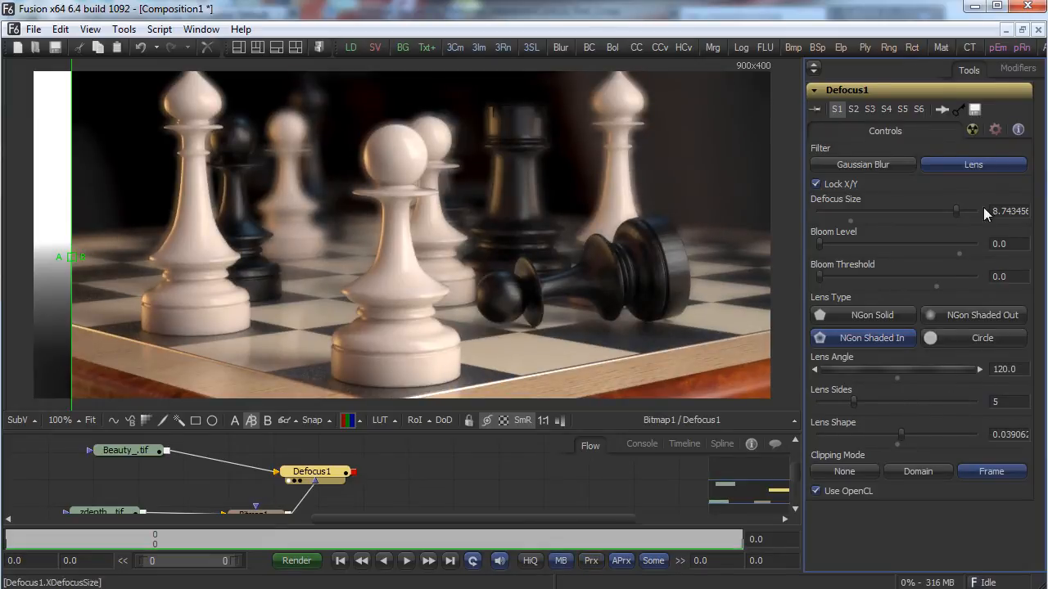
pyautogui.moveTo(955, 209)
pyautogui.mouseDown()
pyautogui.moveTo(828, 211)
pyautogui.moveTo(975, 214)
pyautogui.mouseUp()
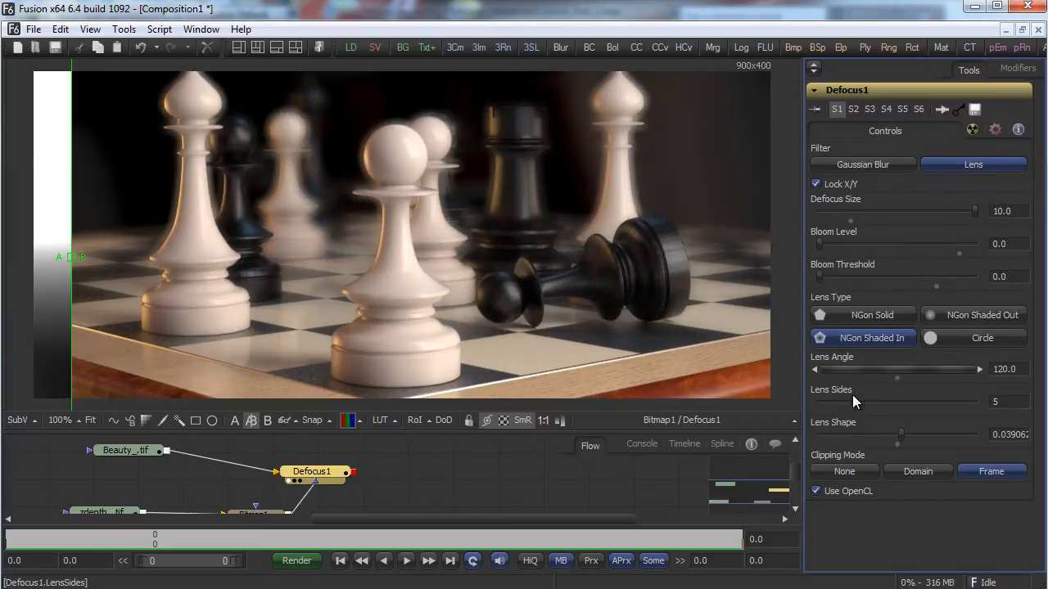
pyautogui.moveTo(855, 400); pyautogui.dragTo(868, 401)
pyautogui.moveTo(977, 210); pyautogui.dragTo(949, 213)
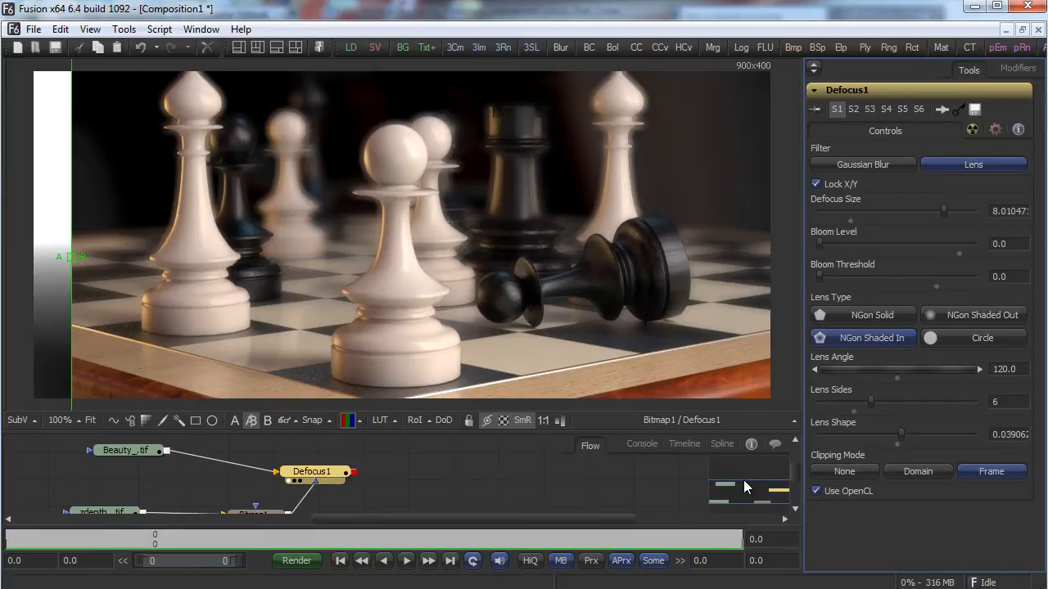
# Raise the Bitmap mask's Low value to about 0.62, using the A/B split to check the mask, and return the split near the image's left edge.
pyautogui.moveTo(792, 473); pyautogui.dragTo(798, 483)
pyautogui.click(253, 480)
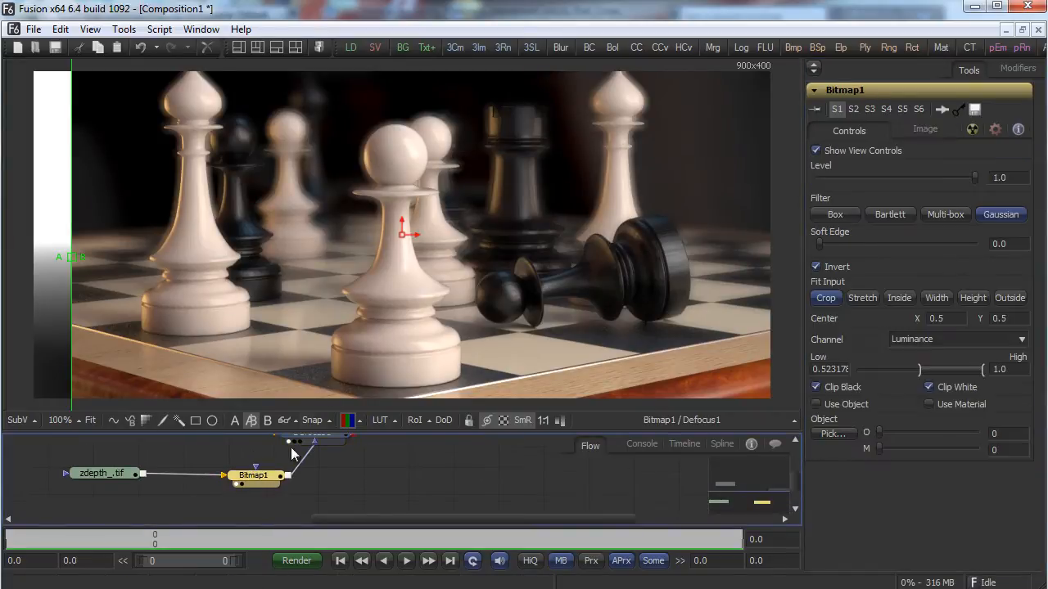
pyautogui.moveTo(73, 256); pyautogui.dragTo(292, 243)
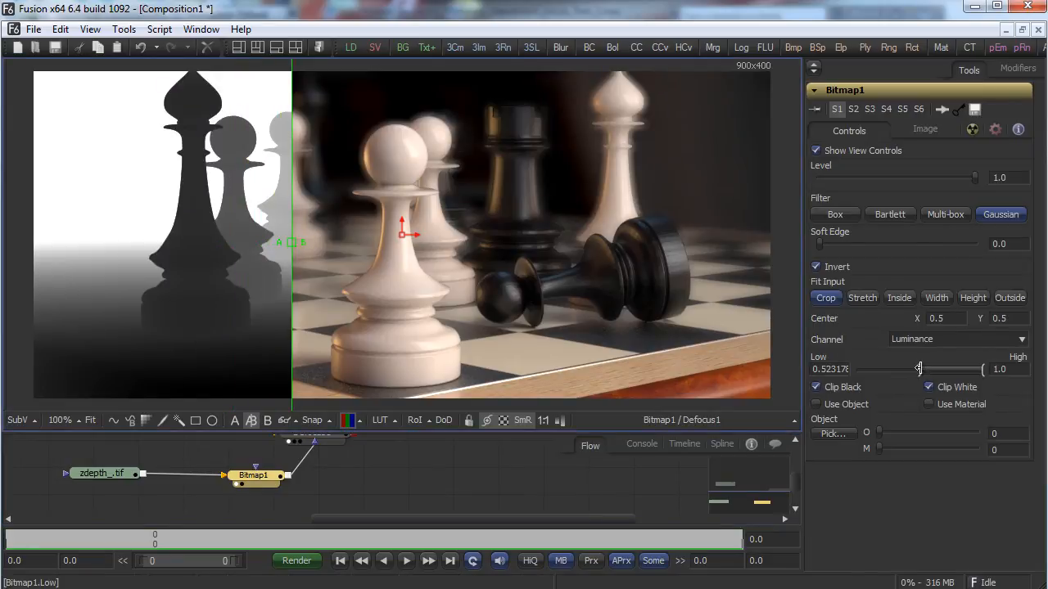
pyautogui.moveTo(919, 368); pyautogui.dragTo(925, 368)
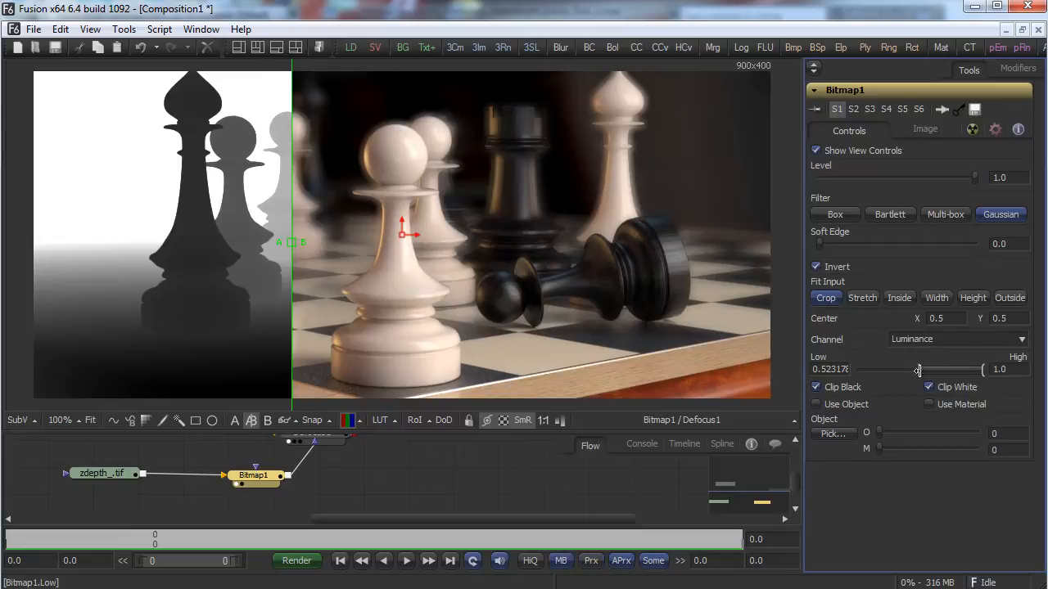
pyautogui.moveTo(917, 370); pyautogui.dragTo(932, 377)
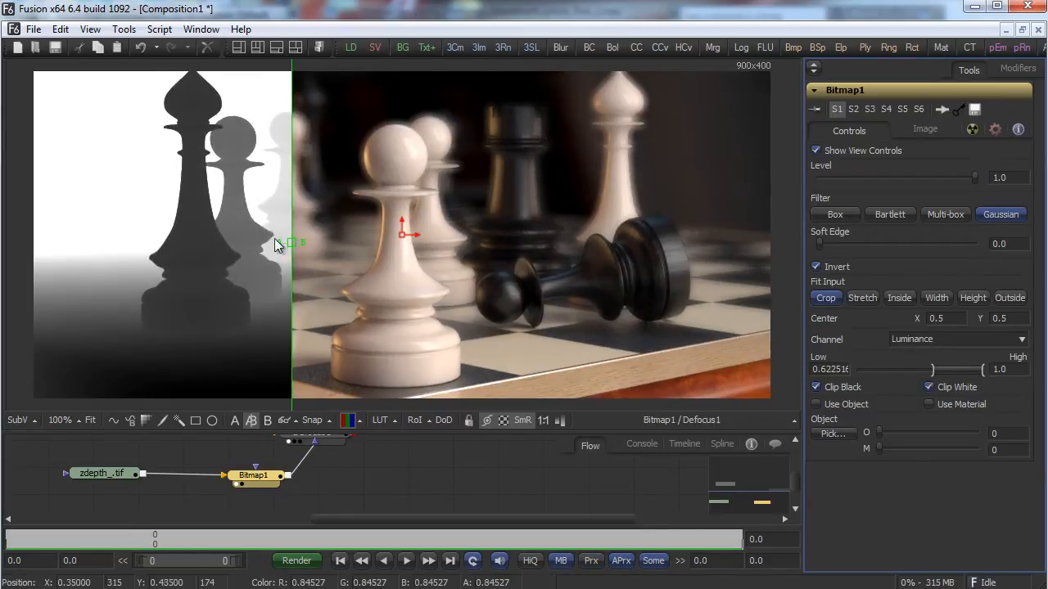
pyautogui.moveTo(290, 243); pyautogui.dragTo(102, 254)
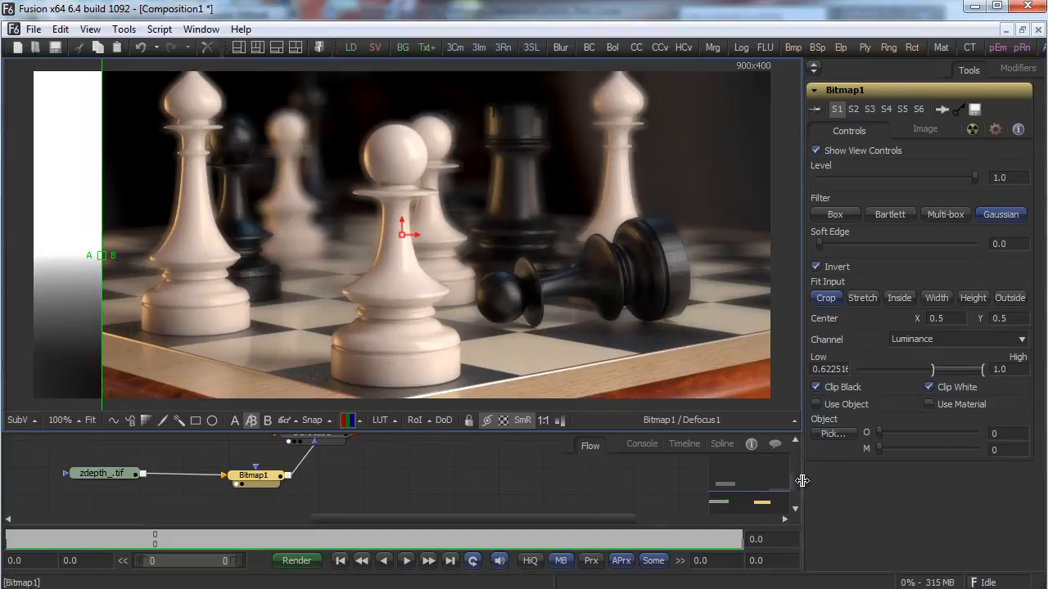
# Set the Defocus tool's bloom level to about 0.052 and its bloom threshold to about 0.785.
pyautogui.scroll(1, 798, 475)
pyautogui.scroll(1, 798, 476)
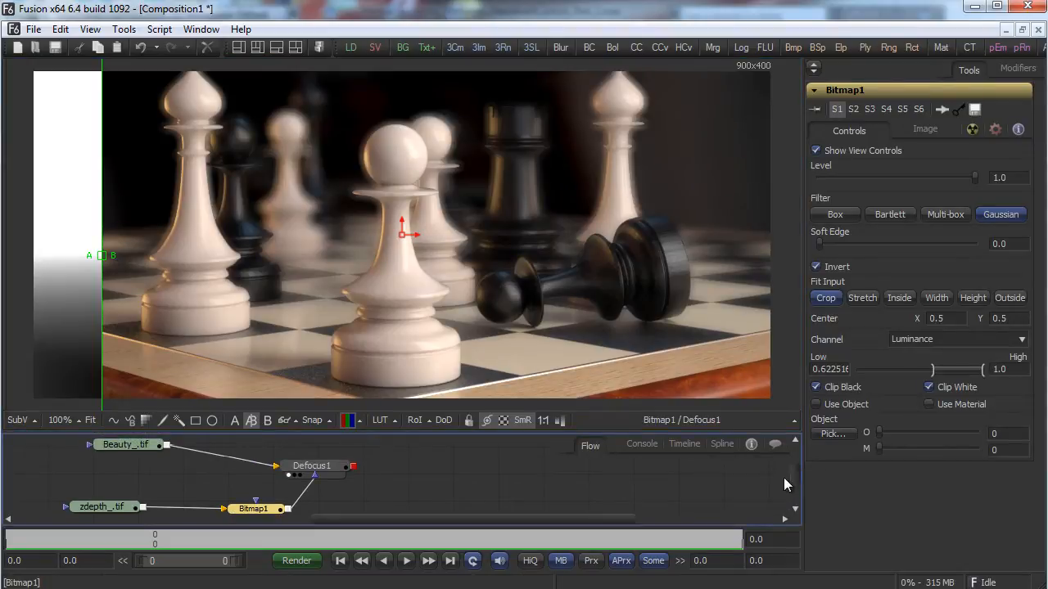
pyautogui.click(311, 465)
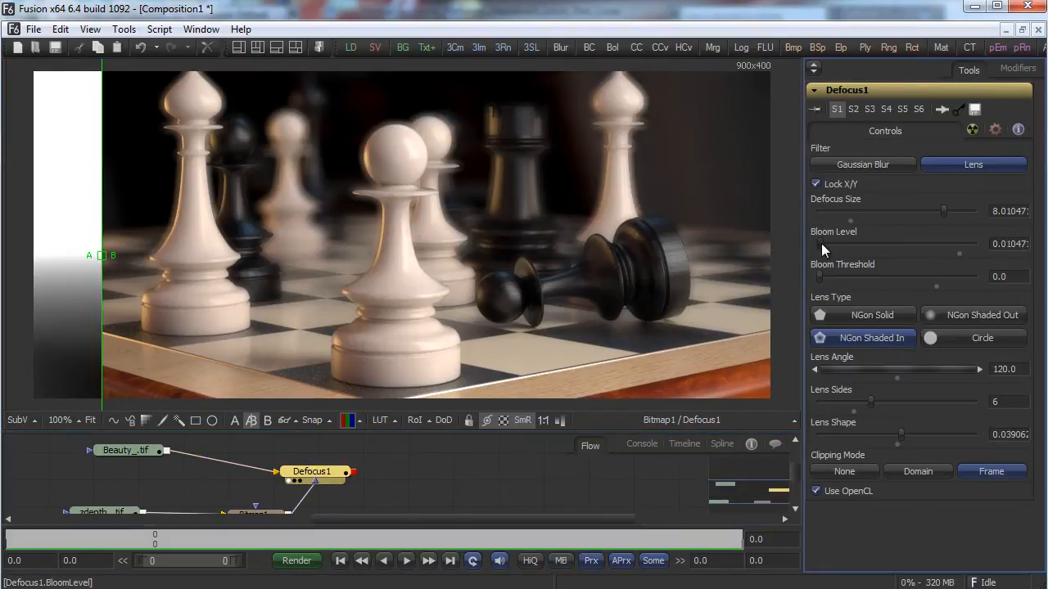
pyautogui.moveTo(821, 243); pyautogui.dragTo(941, 278)
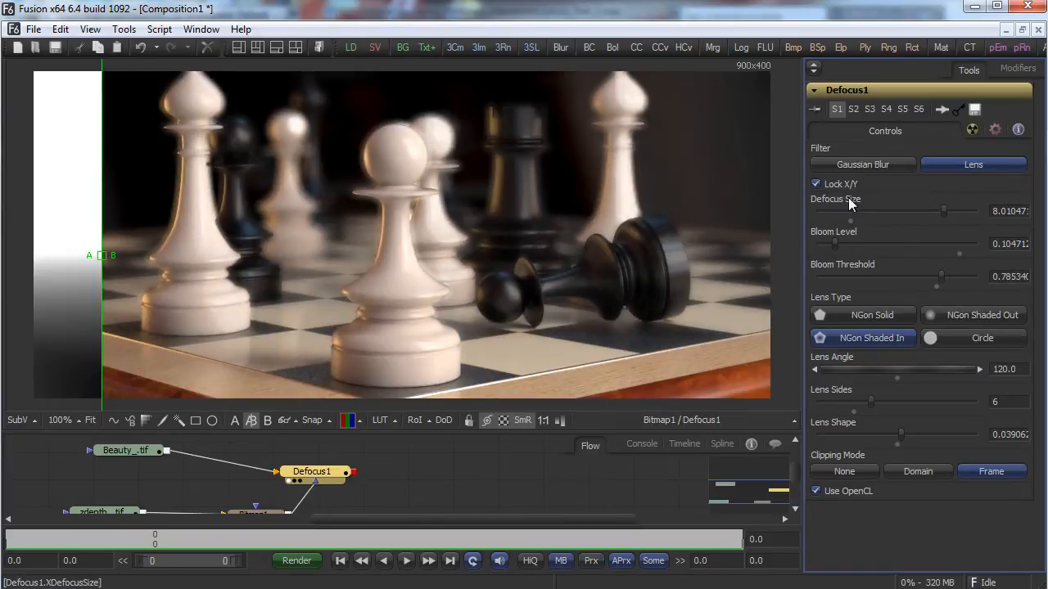
pyautogui.moveTo(844, 244)
pyautogui.mouseDown()
pyautogui.moveTo(816, 244)
pyautogui.moveTo(829, 244)
pyautogui.mouseUp()
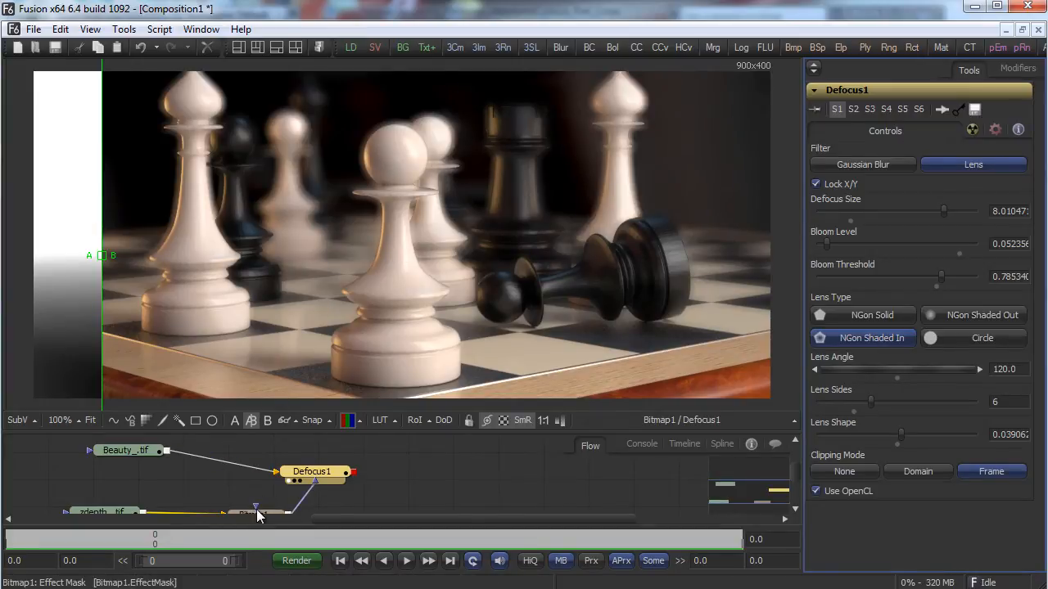
# Lower the Bitmap mask's High value to about 0.92 while viewing more of the mask, then reveal most of the defocused image again.
pyautogui.moveTo(122, 257); pyautogui.dragTo(496, 258)
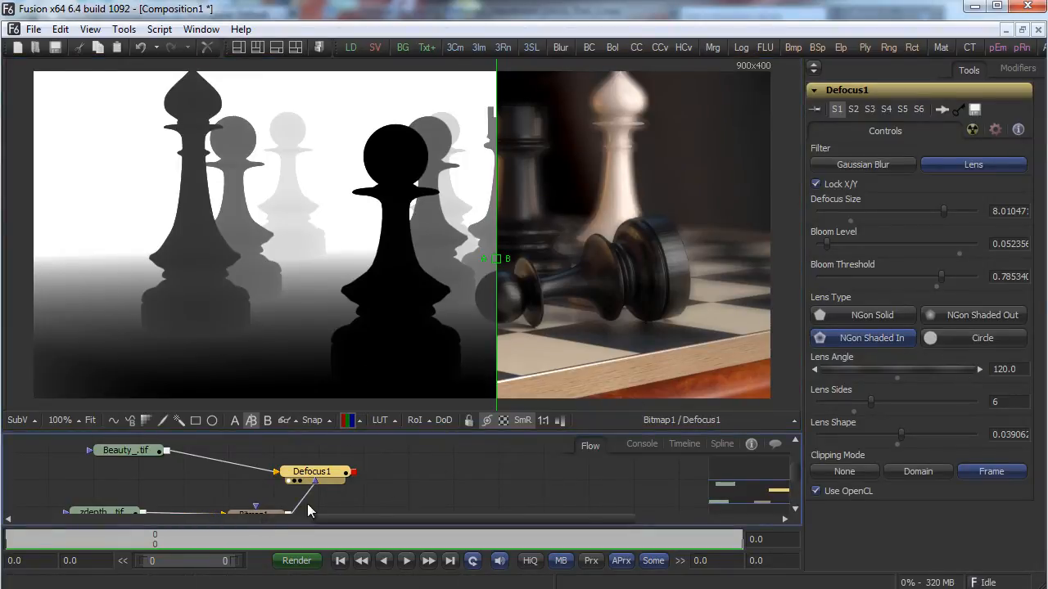
pyautogui.click(264, 512)
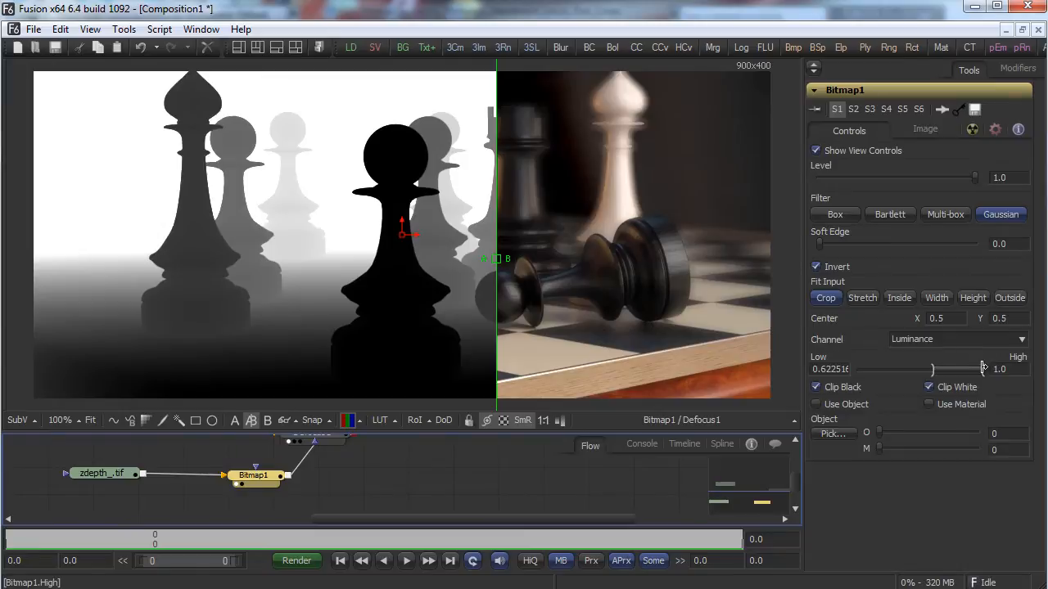
pyautogui.moveTo(983, 368); pyautogui.dragTo(971, 368)
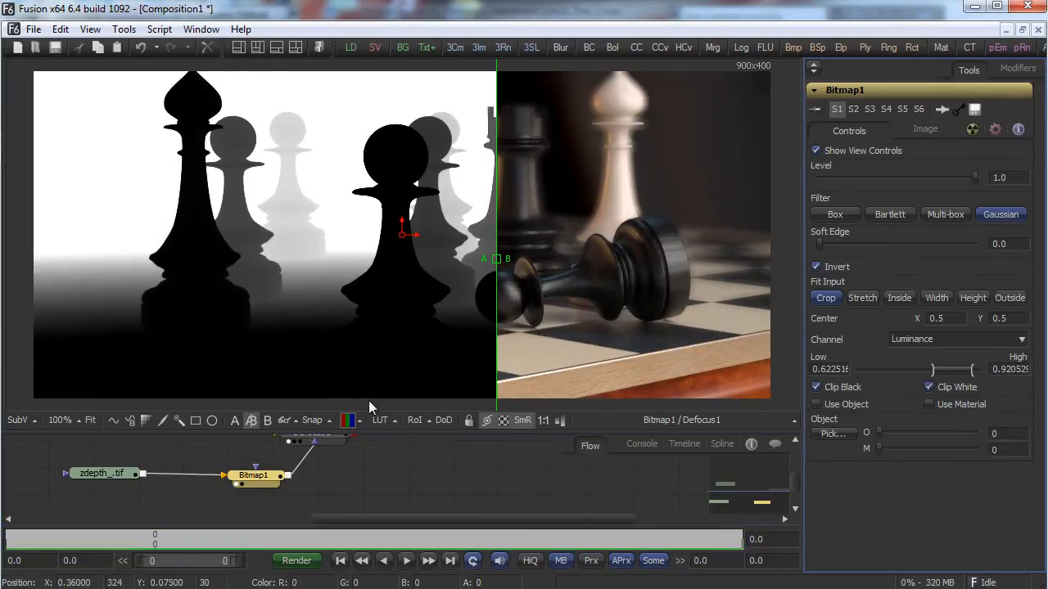
pyautogui.moveTo(494, 262); pyautogui.dragTo(94, 263)
# Start saving the composition under a new name and browse to the 3dsmax_rendering_Photoreal_chessboard_pieces_Part_2 folder in the Dropbox Tutorials folder.
pyautogui.click(36, 30)
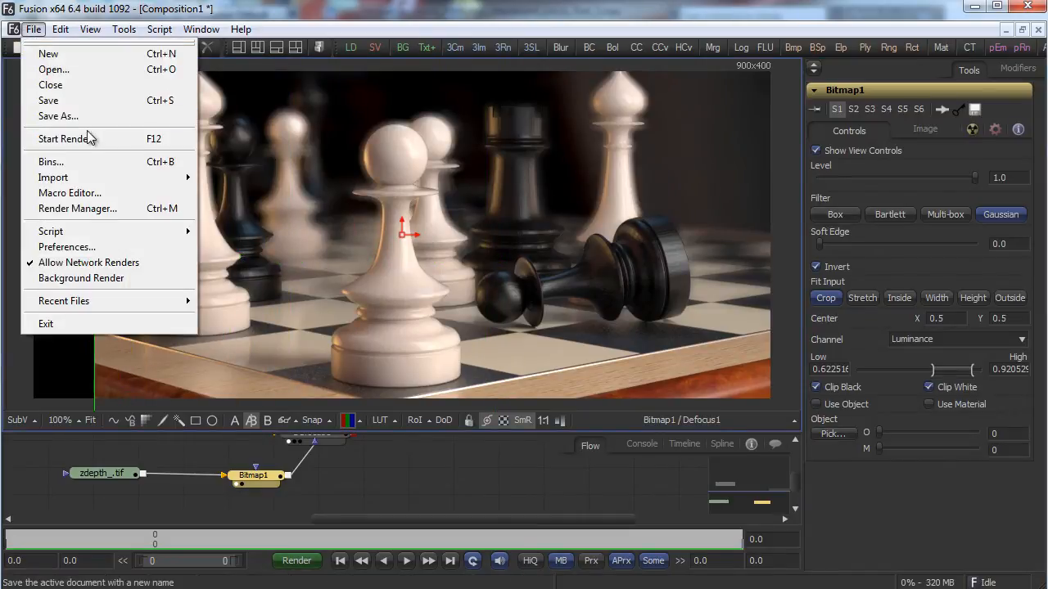
pyautogui.click(85, 115)
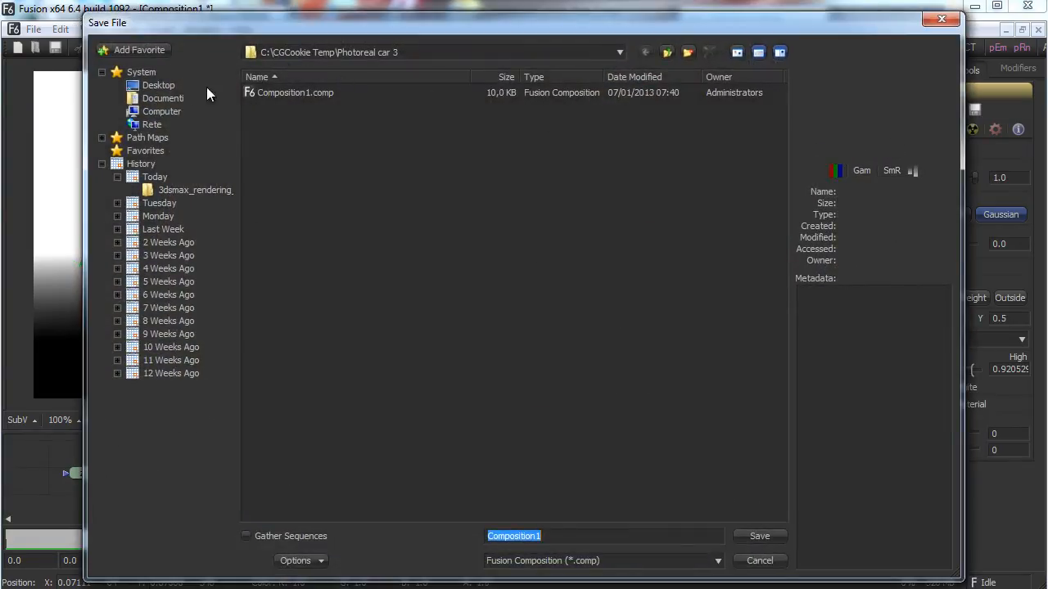
pyautogui.click(164, 111)
pyautogui.click(158, 85)
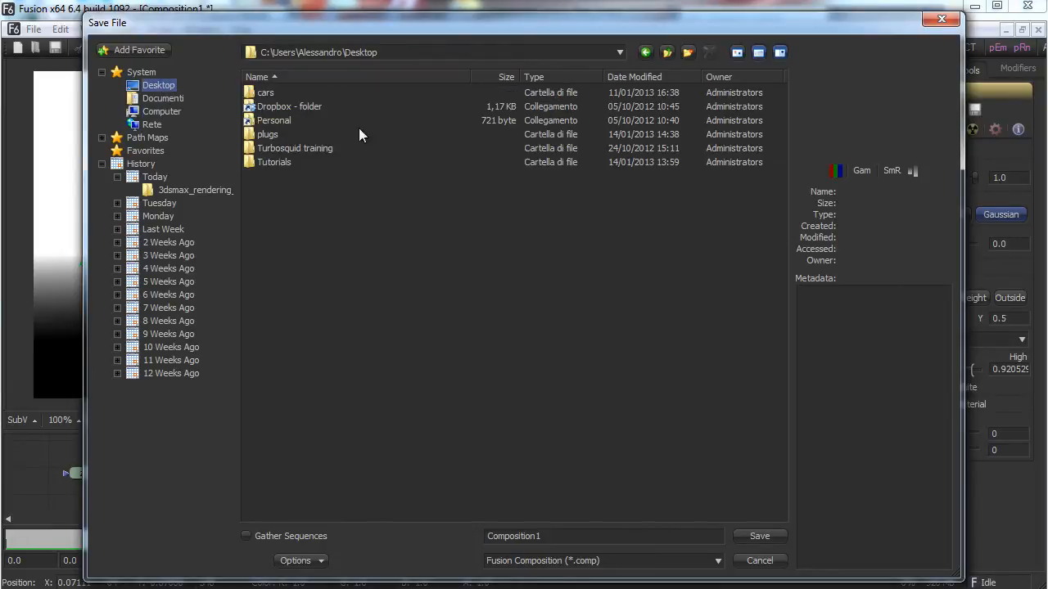
pyautogui.doubleClick(306, 106)
pyautogui.doubleClick(314, 107)
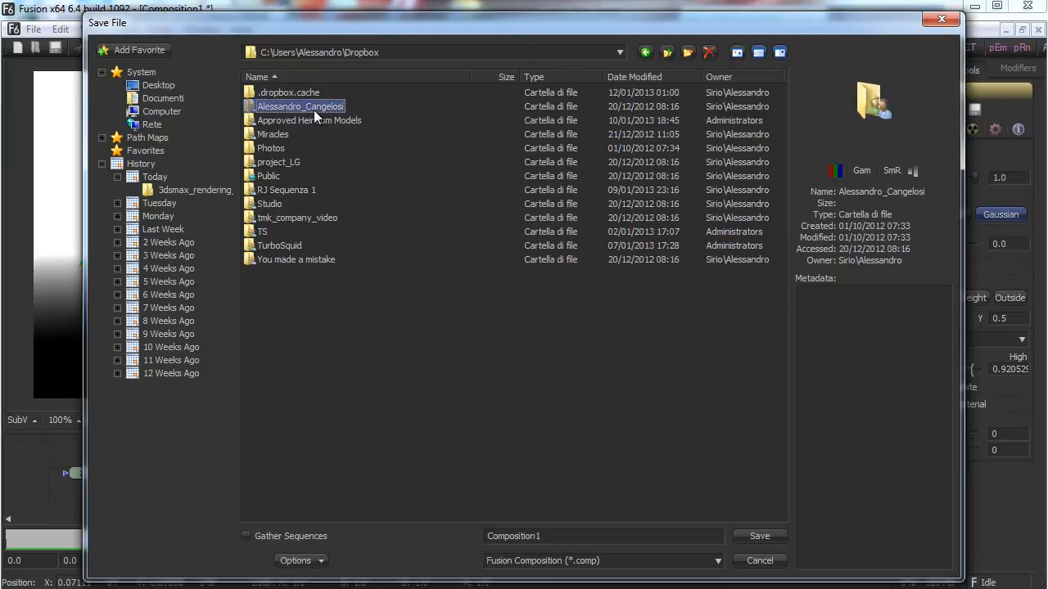
pyautogui.doubleClick(284, 134)
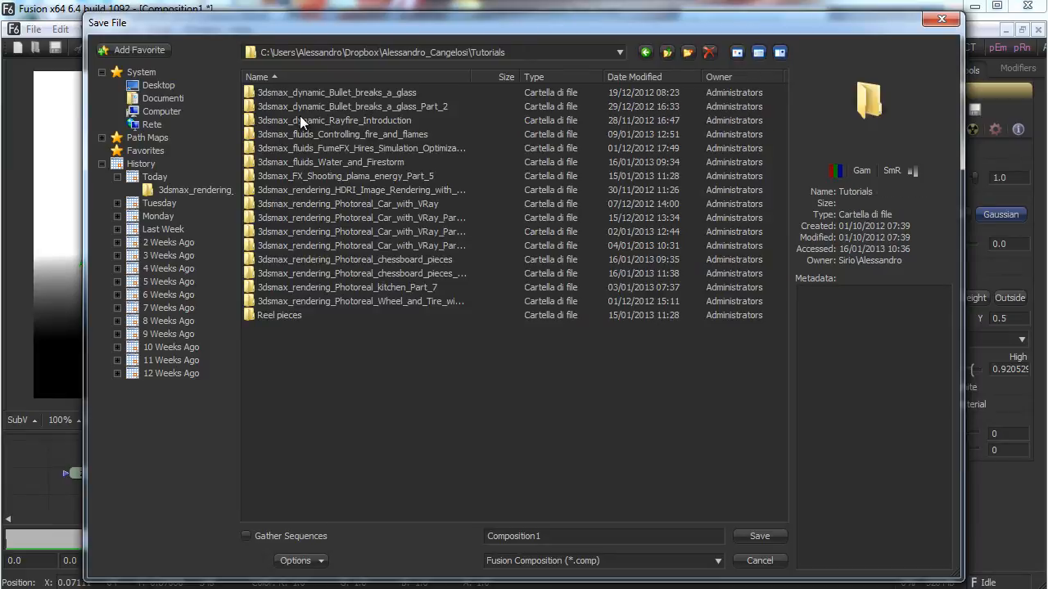
pyautogui.doubleClick(443, 274)
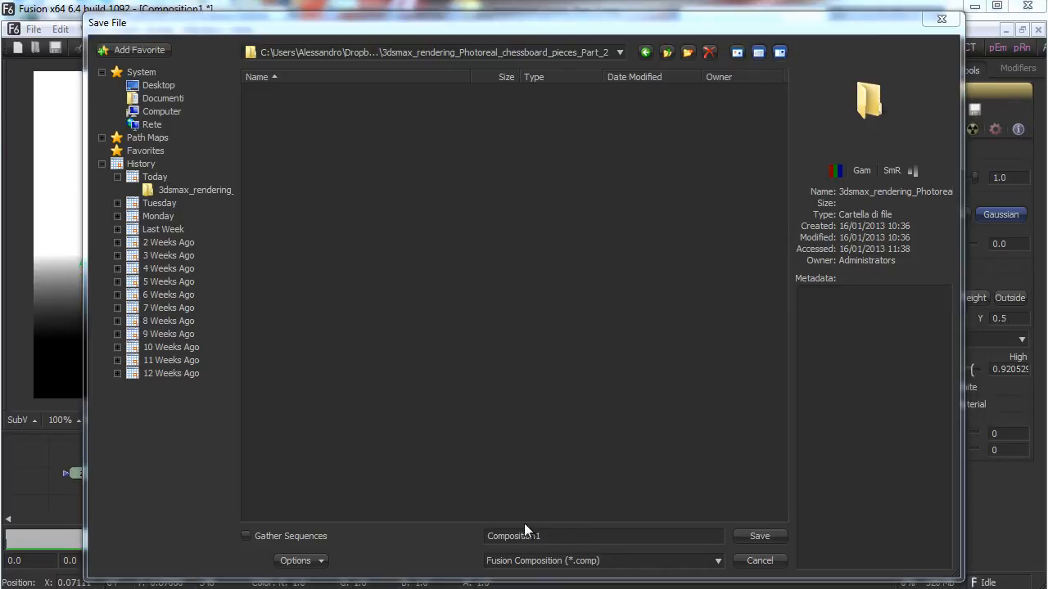
# Save the composition as 3dsmax_rendering_Photoreal_chessboard_pieces_Part_2.
pyautogui.moveTo(547, 537); pyautogui.dragTo(413, 544)
pyautogui.write('3dsmax_rendering_Photoreal_chessboard_pieces_Part_2.max')
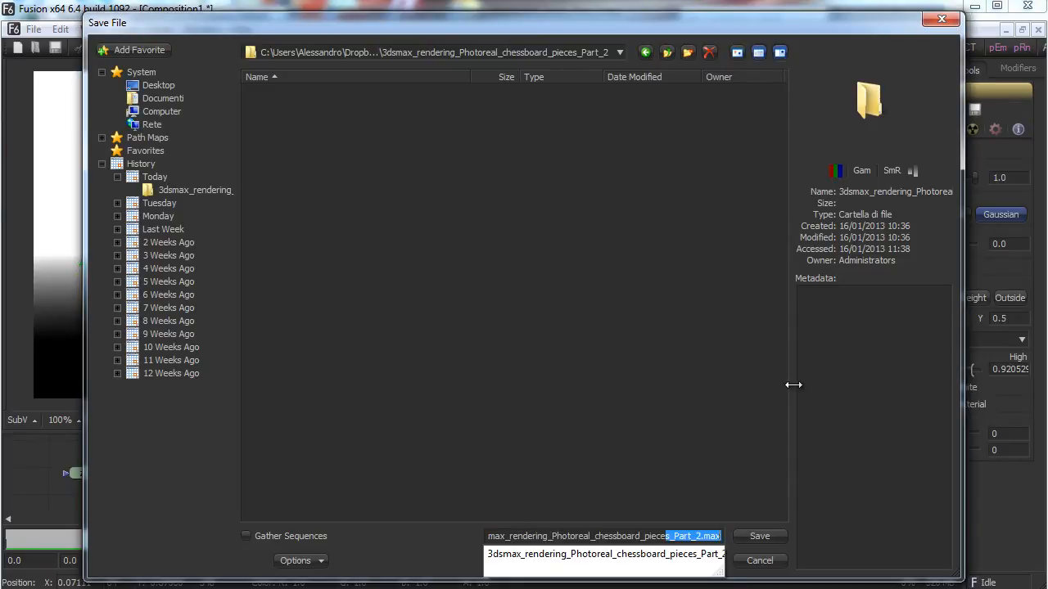
pyautogui.write('s_pa')
pyautogui.press('BackSpace')
pyautogui.press('BackSpace')
pyautogui.write('Part_2')
pyautogui.press('Delete')
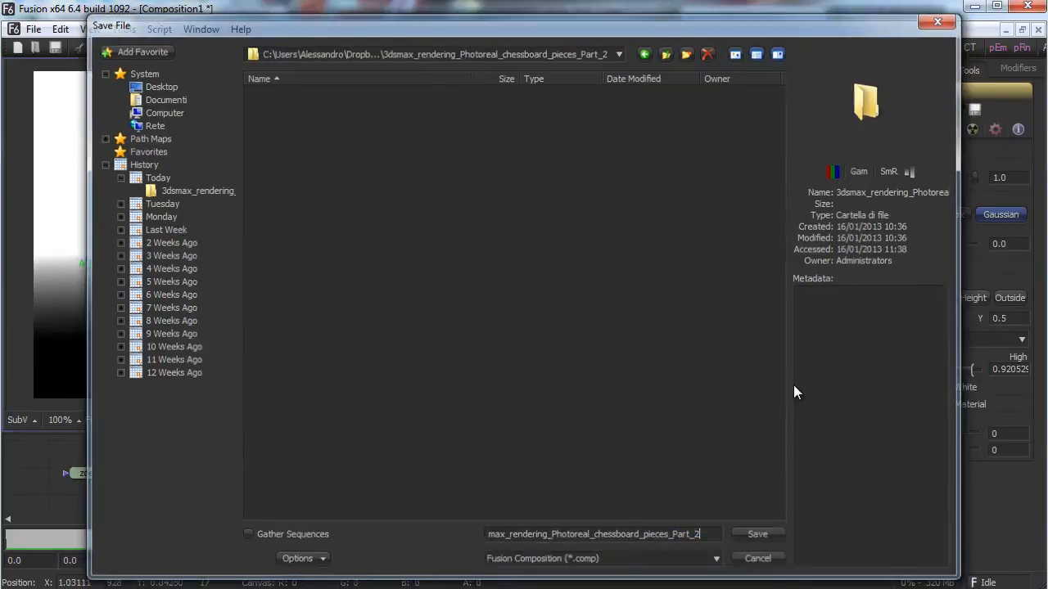
pyautogui.press('Return')
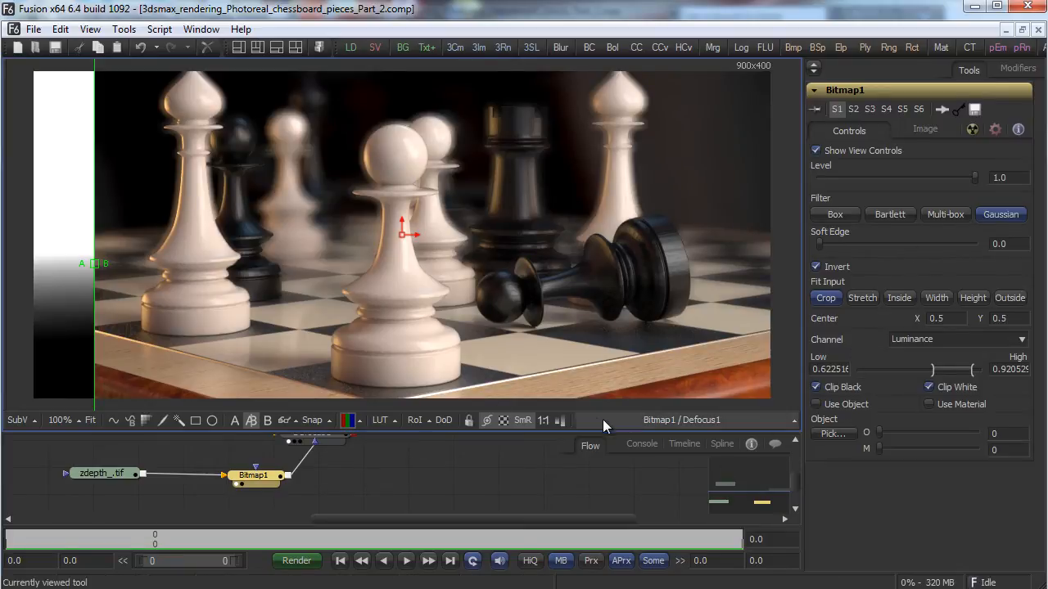
# Enlarge the flow area and shift the Defocus node away from the Beauty and Bitmap nodes.
pyautogui.moveTo(542, 433); pyautogui.dragTo(544, 401)
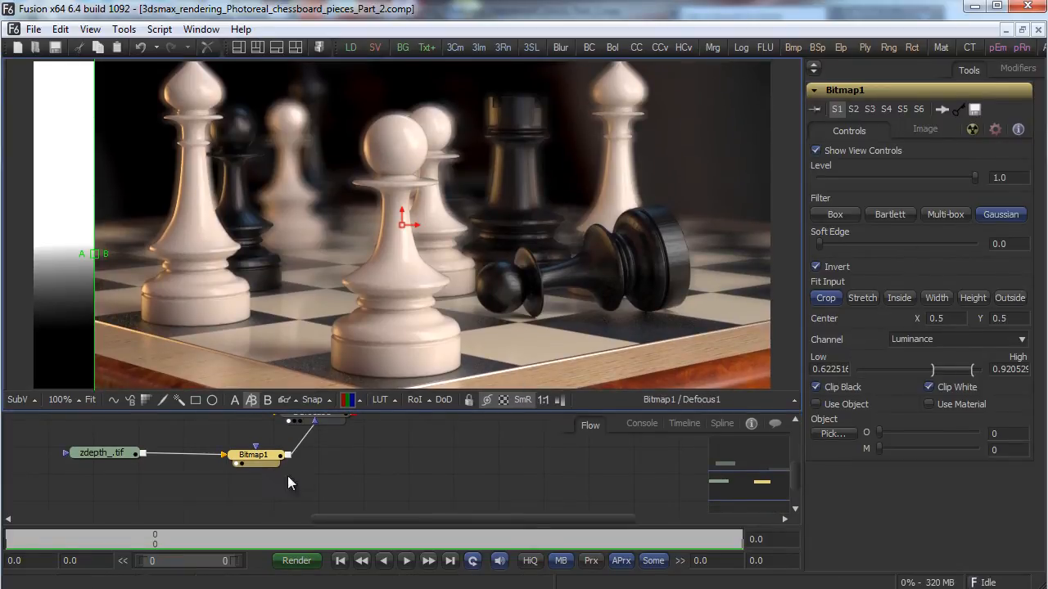
pyautogui.moveTo(793, 485); pyautogui.dragTo(794, 463)
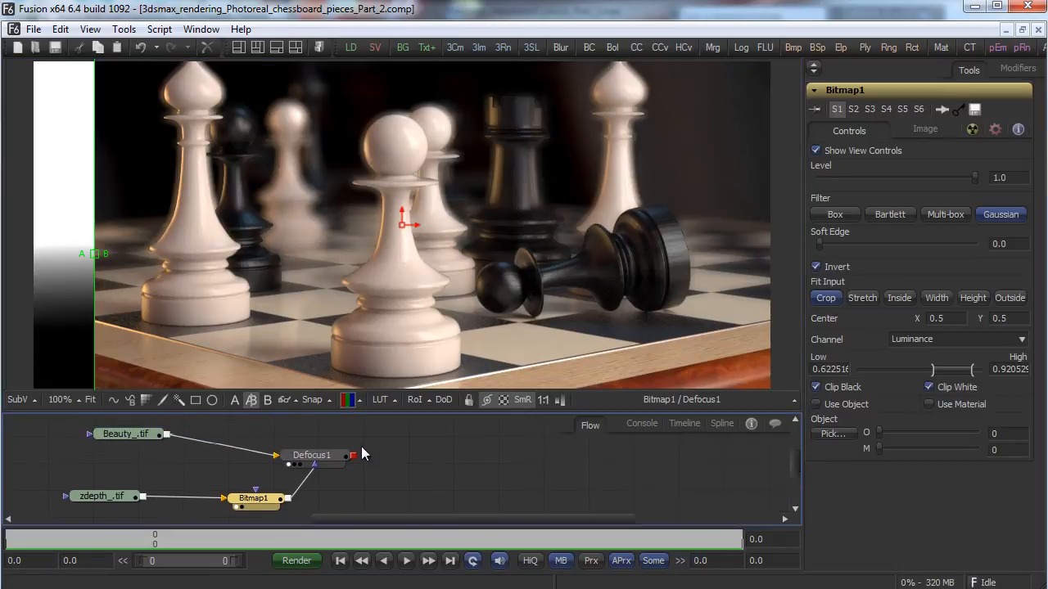
pyautogui.moveTo(325, 460); pyautogui.dragTo(344, 457)
# Insert a Color Corrector between the Beauty loader and Defocus, space out the nodes, and view the Color Corrector's output on the B side.
pyautogui.rightClick(426, 465)
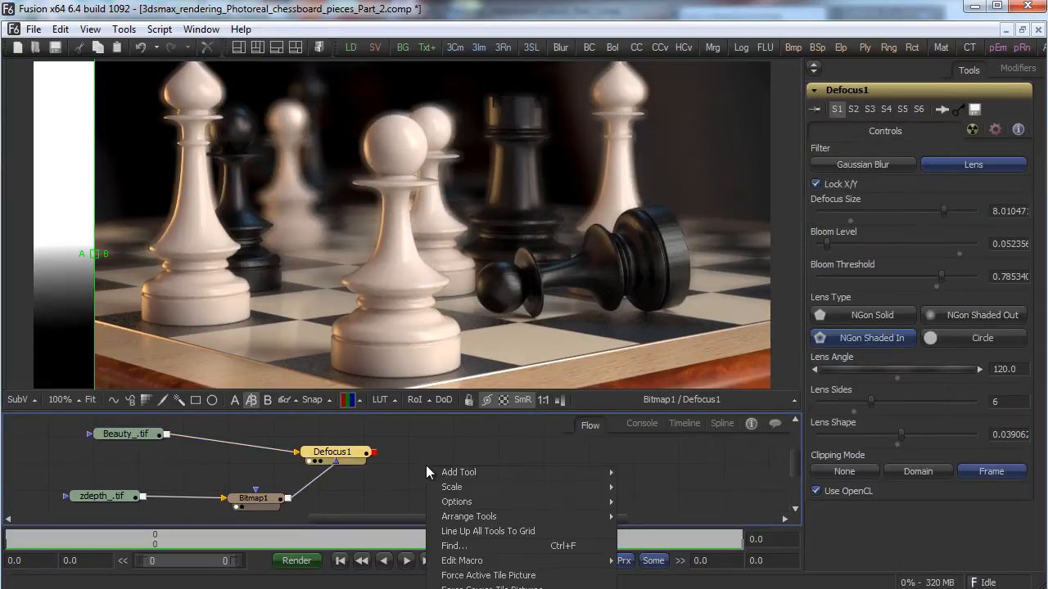
pyautogui.moveTo(511, 477)
pyautogui.moveTo(681, 537)
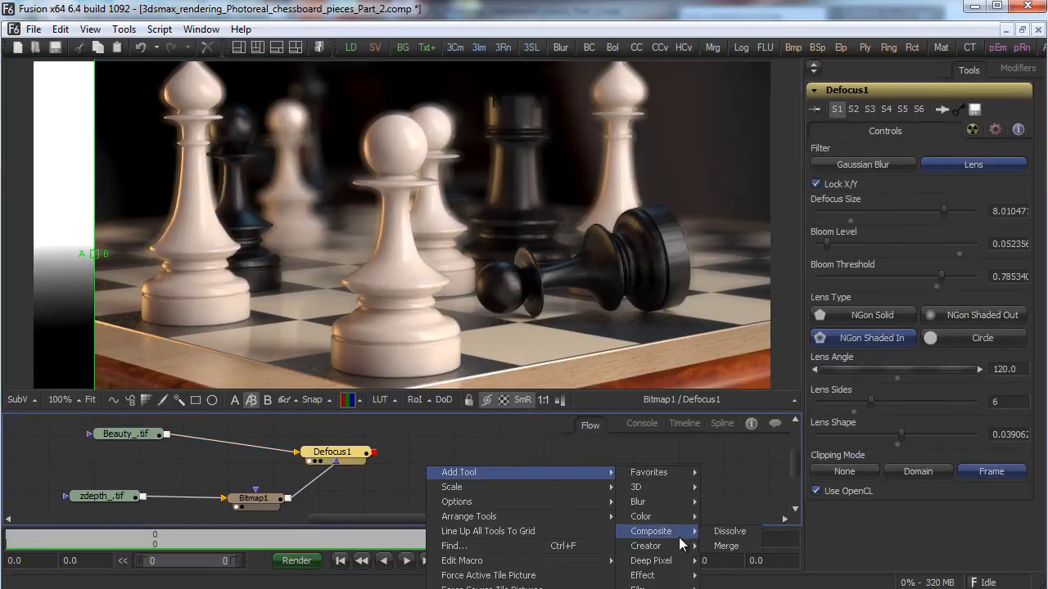
pyautogui.moveTo(655, 517)
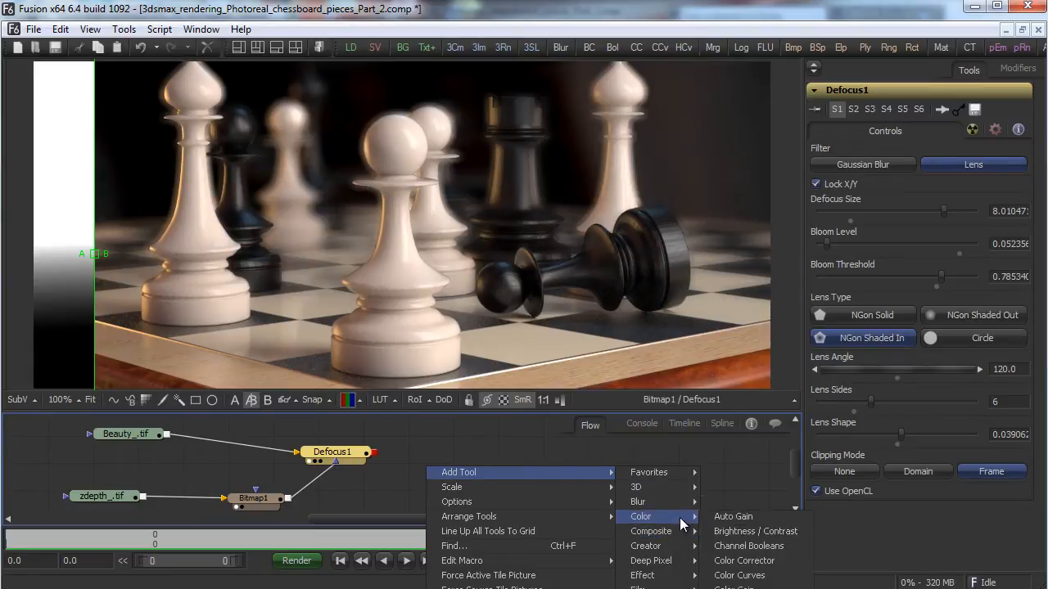
pyautogui.click(728, 560)
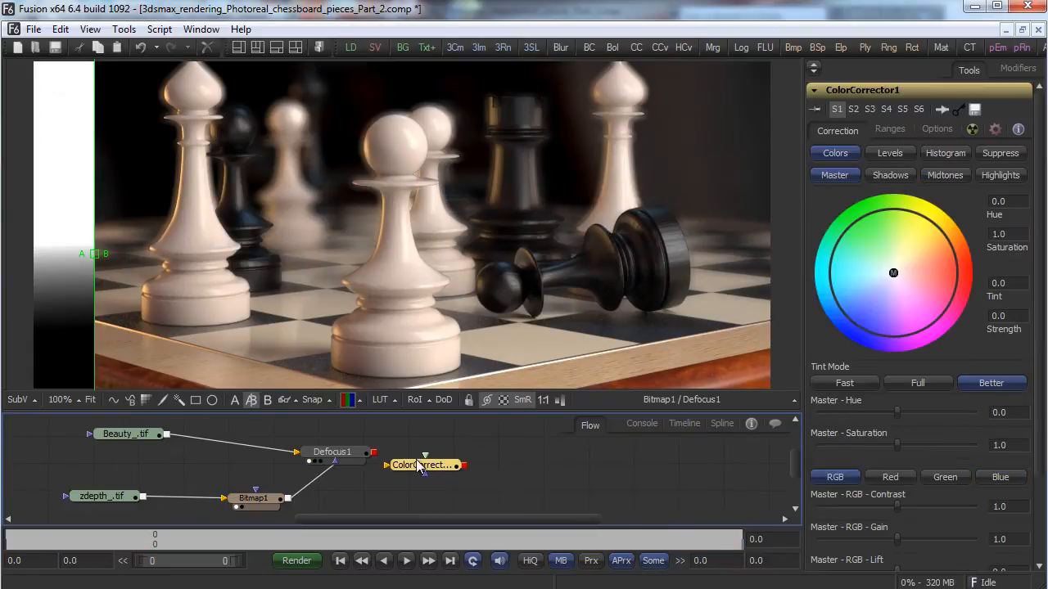
pyautogui.click(248, 439)
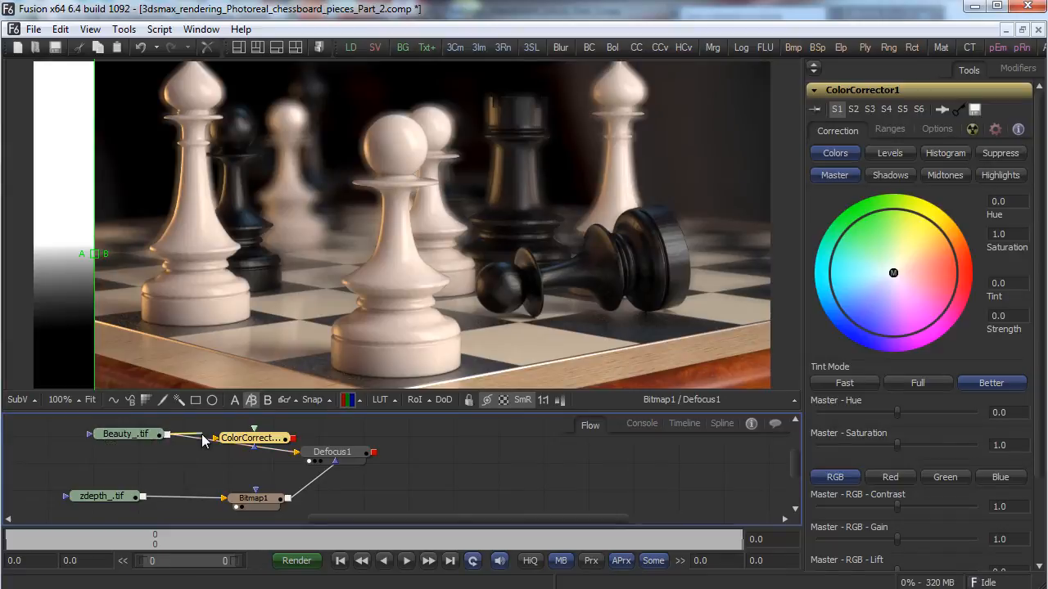
pyautogui.moveTo(337, 454); pyautogui.dragTo(397, 468)
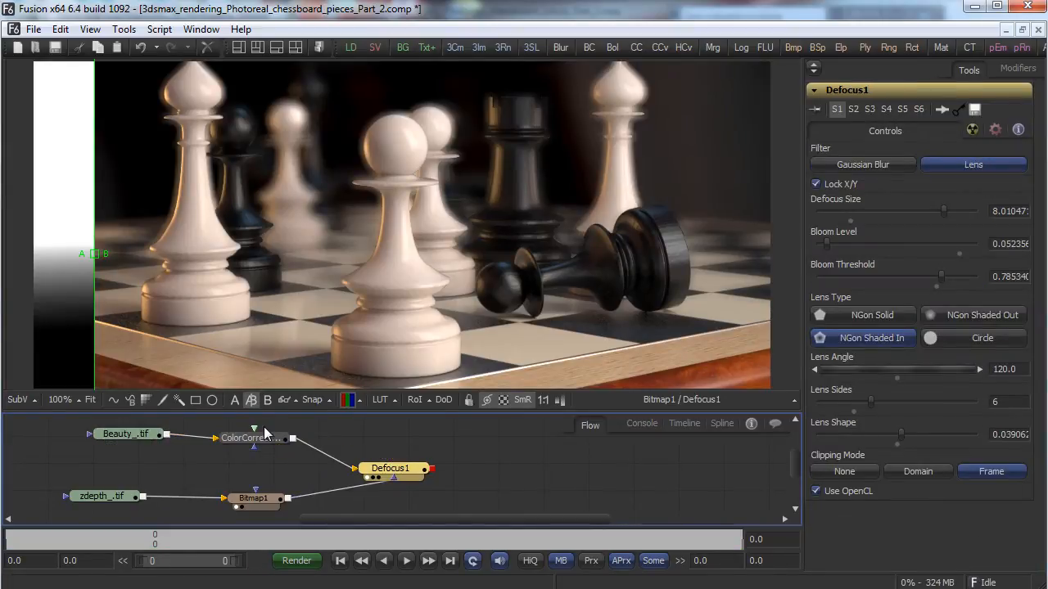
pyautogui.moveTo(250, 438); pyautogui.dragTo(458, 310)
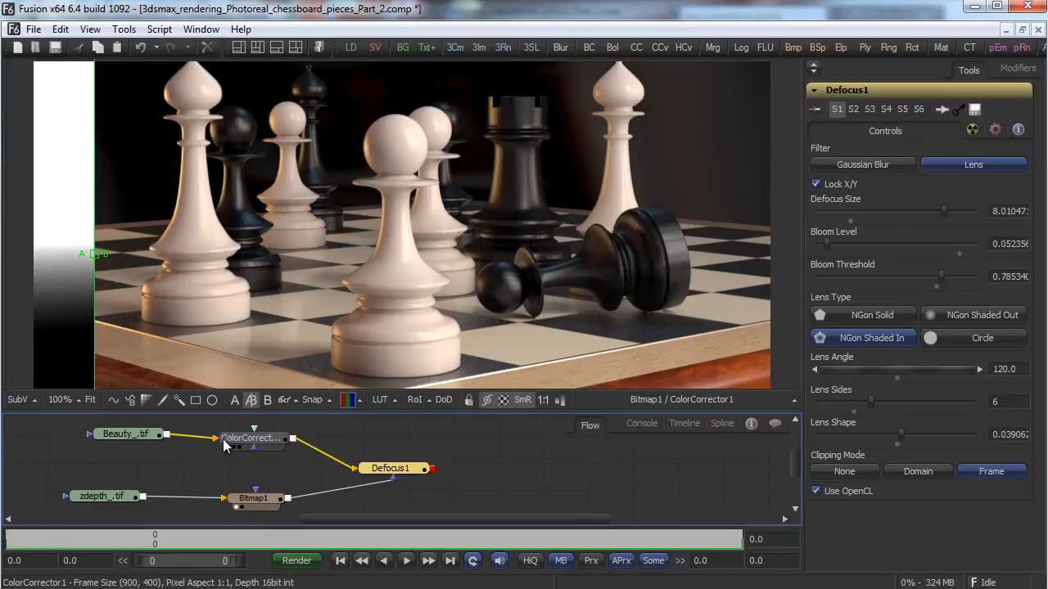
# Tint the Color Corrector's shadows slightly toward cyan and its midtones toward cyan-blue, with a midtones strength of about 0.076.
pyautogui.click(248, 440)
pyautogui.click(902, 177)
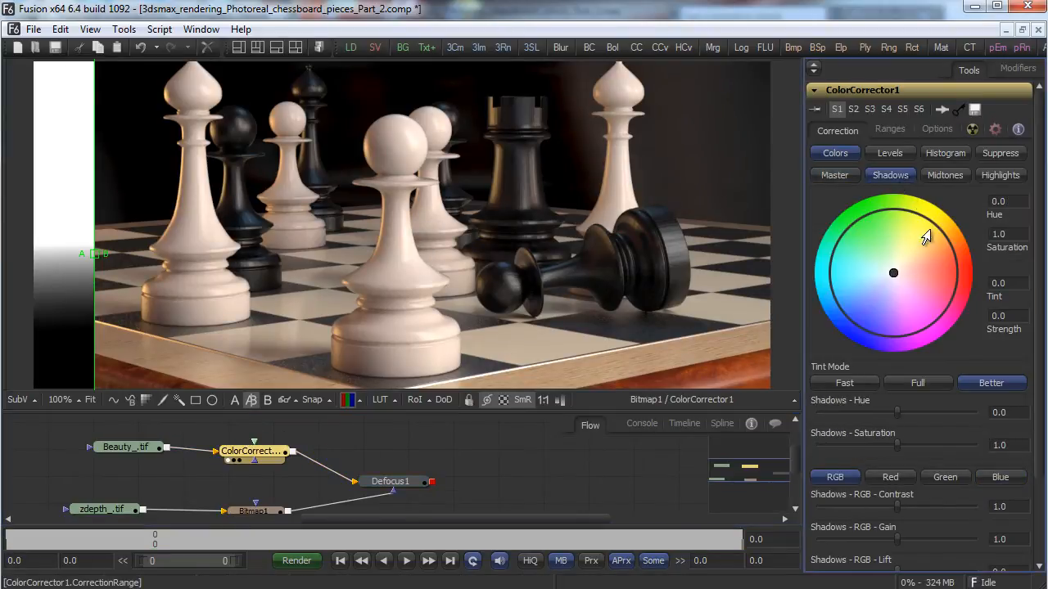
pyautogui.moveTo(893, 272)
pyautogui.mouseDown()
pyautogui.moveTo(884, 287)
pyautogui.moveTo(907, 273)
pyautogui.moveTo(891, 250)
pyautogui.moveTo(876, 280)
pyautogui.mouseUp()
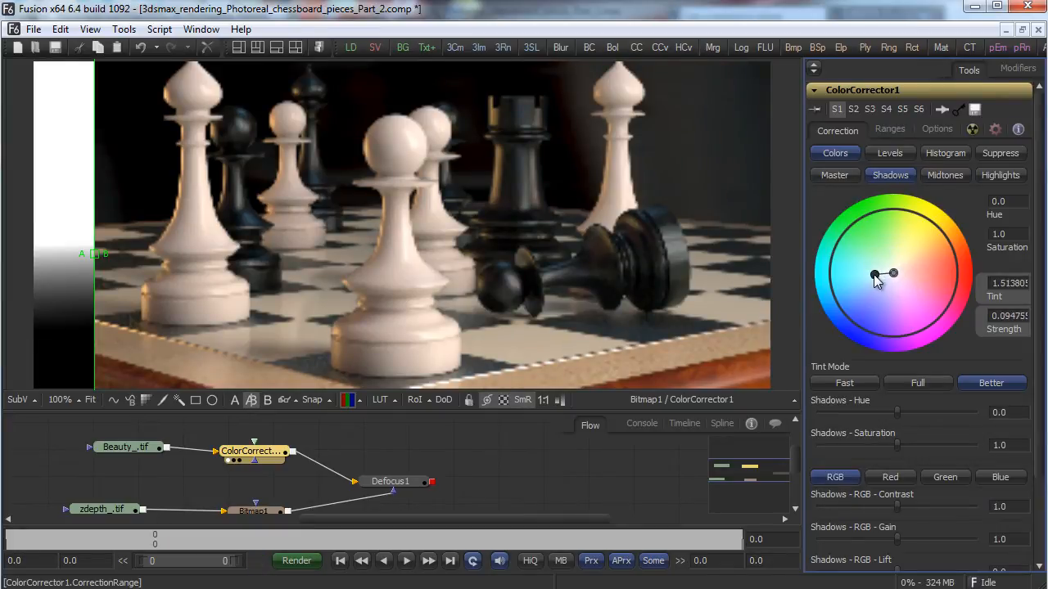
pyautogui.click(947, 176)
pyautogui.moveTo(890, 275)
pyautogui.mouseDown()
pyautogui.moveTo(891, 255)
pyautogui.moveTo(881, 279)
pyautogui.moveTo(897, 264)
pyautogui.mouseUp()
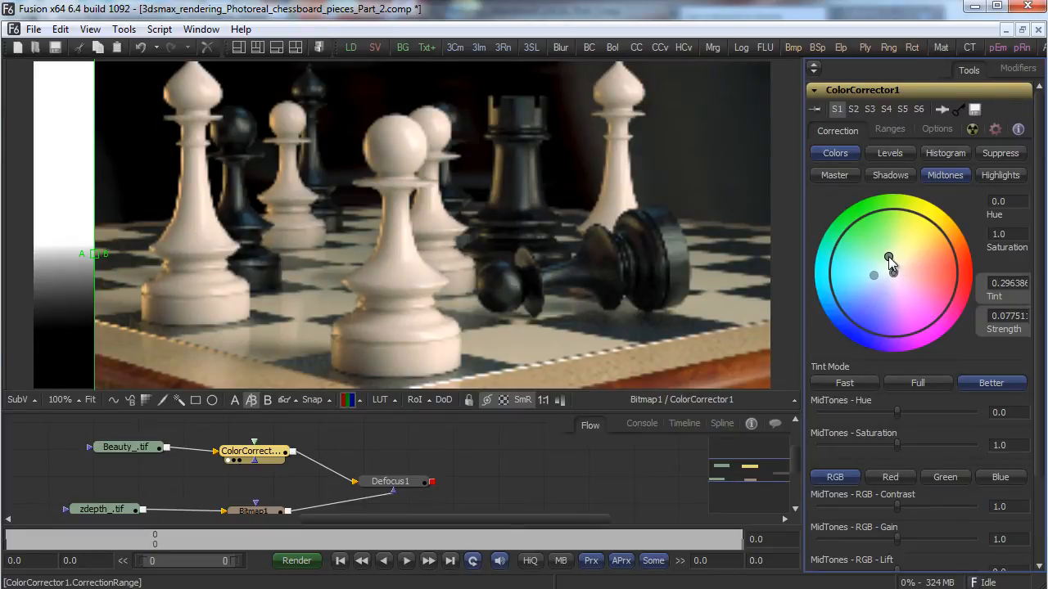
pyautogui.moveTo(891, 287)
pyautogui.mouseDown()
pyautogui.moveTo(895, 269)
pyautogui.moveTo(880, 283)
pyautogui.mouseUp()
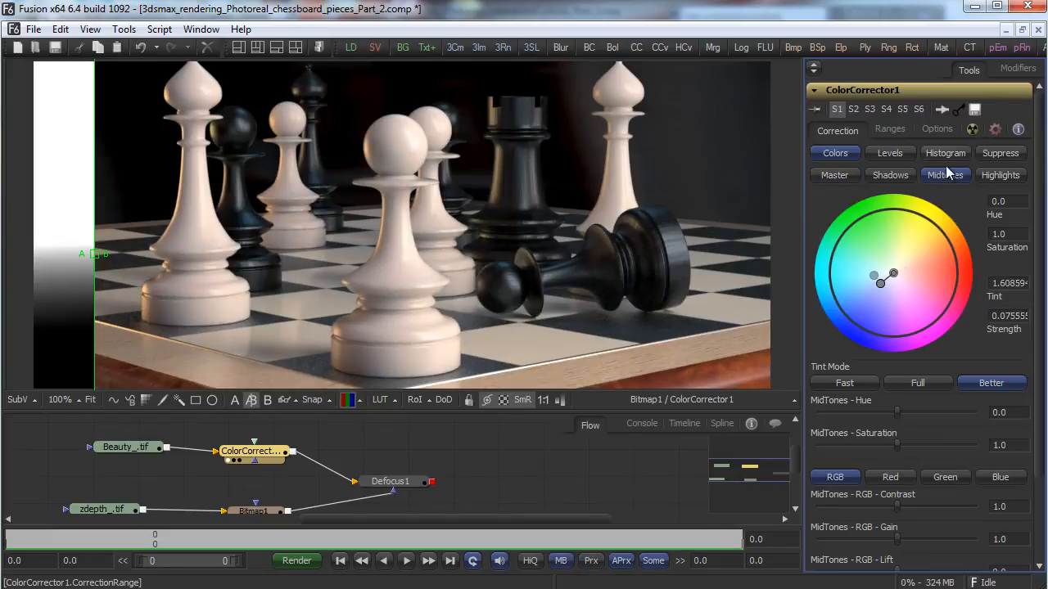
# Shift the Color Corrector's shadows tint toward green at about 0.217 strength and the master tint toward red at about 0.015.
pyautogui.click(871, 174)
pyautogui.moveTo(861, 278); pyautogui.dragTo(886, 245)
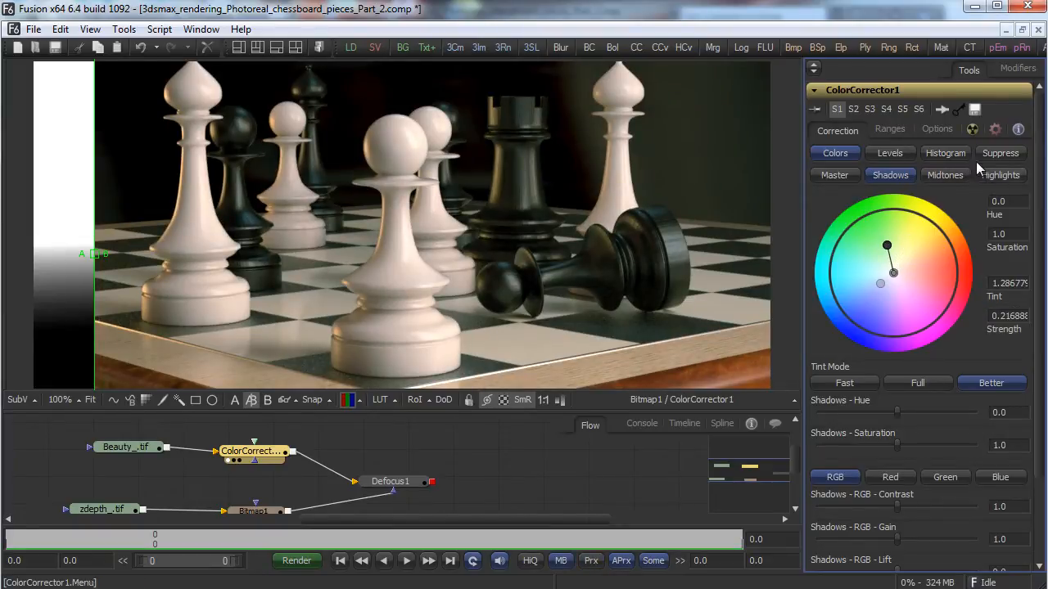
pyautogui.click(839, 176)
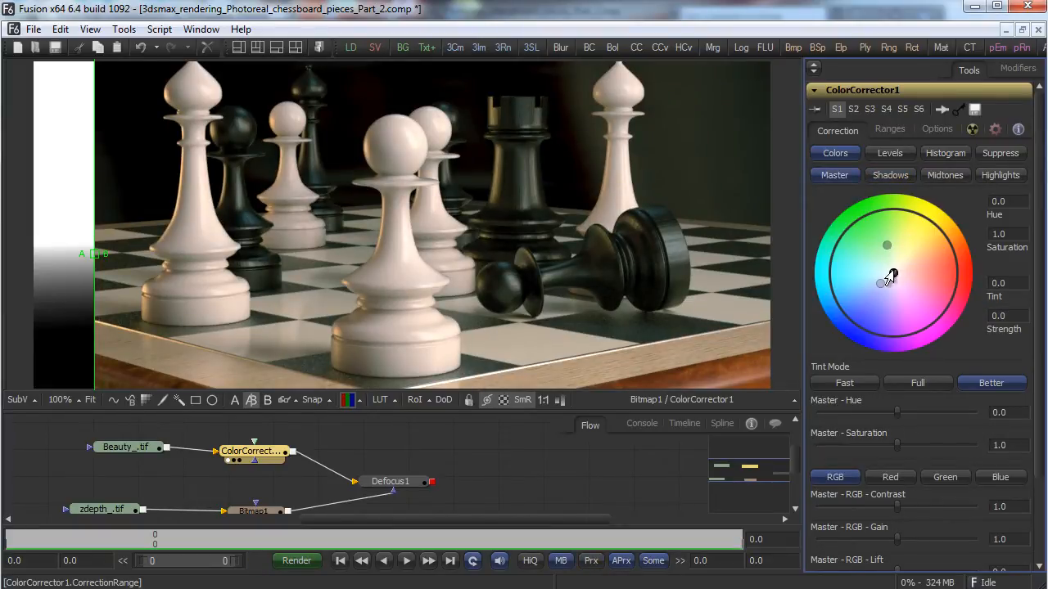
pyautogui.moveTo(894, 273)
pyautogui.mouseDown()
pyautogui.moveTo(904, 263)
pyautogui.moveTo(878, 275)
pyautogui.moveTo(883, 284)
pyautogui.moveTo(900, 272)
pyautogui.mouseUp()
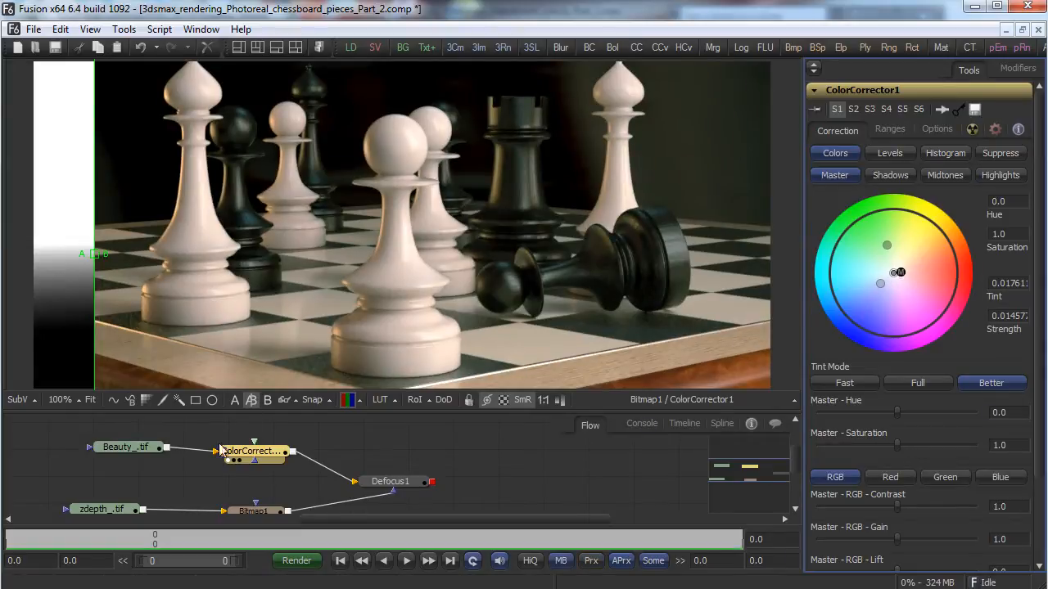
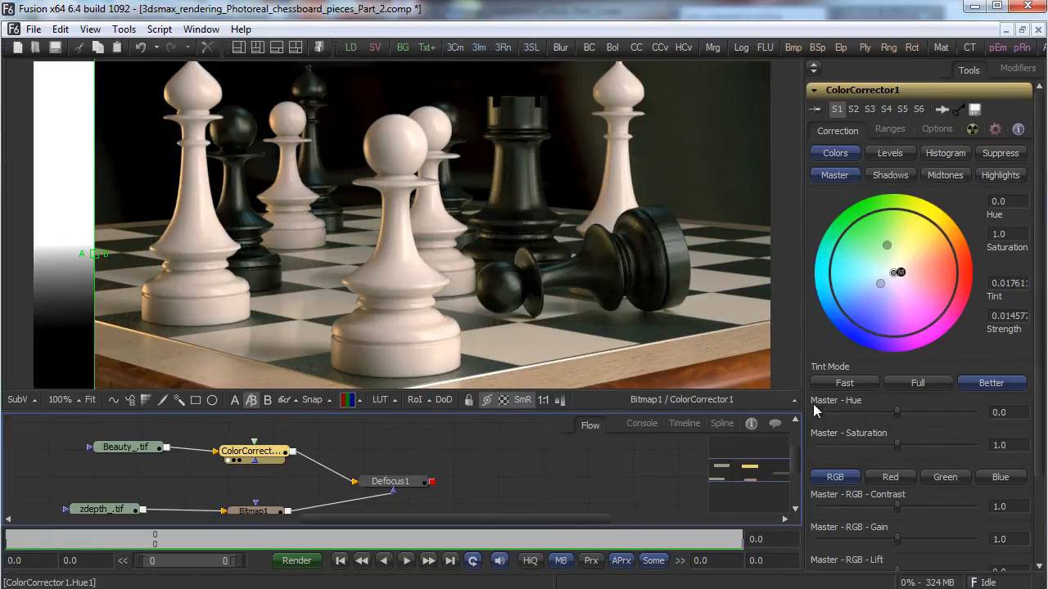
# Move Defocus aside and insert a Brightness / Contrast node between the Color Corrector and Defocus.
pyautogui.moveTo(390, 481); pyautogui.dragTo(456, 463)
pyautogui.rightClick(339, 466)
pyautogui.moveTo(487, 473)
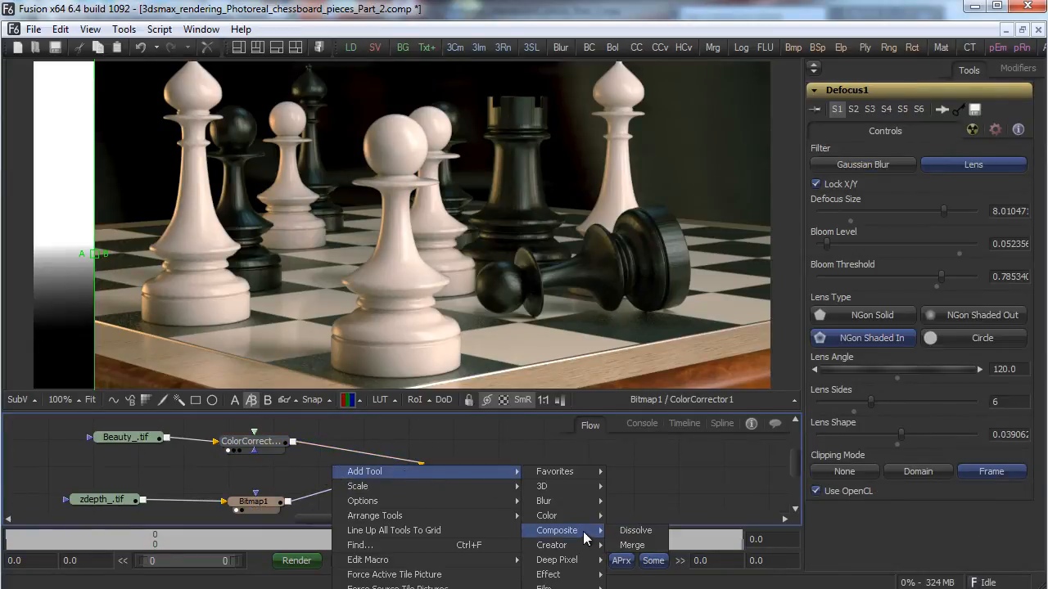
pyautogui.moveTo(596, 517)
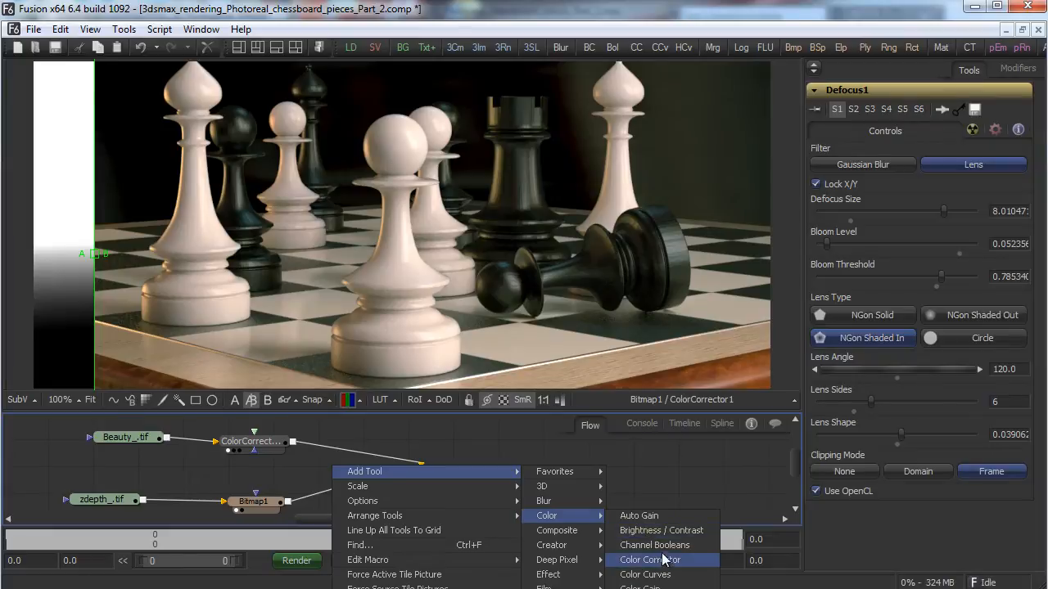
pyautogui.click(658, 531)
pyautogui.moveTo(299, 479); pyautogui.dragTo(335, 450)
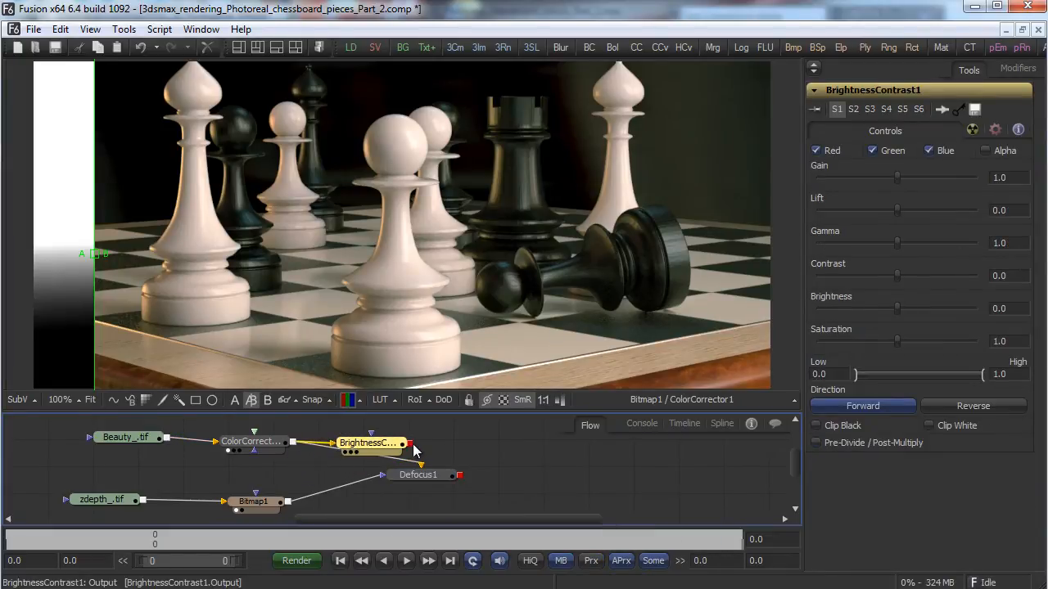
# Compare the Beauty loader on the A side with Brightness / Contrast on the B side, with the divider near the image's left edge.
pyautogui.press('2')
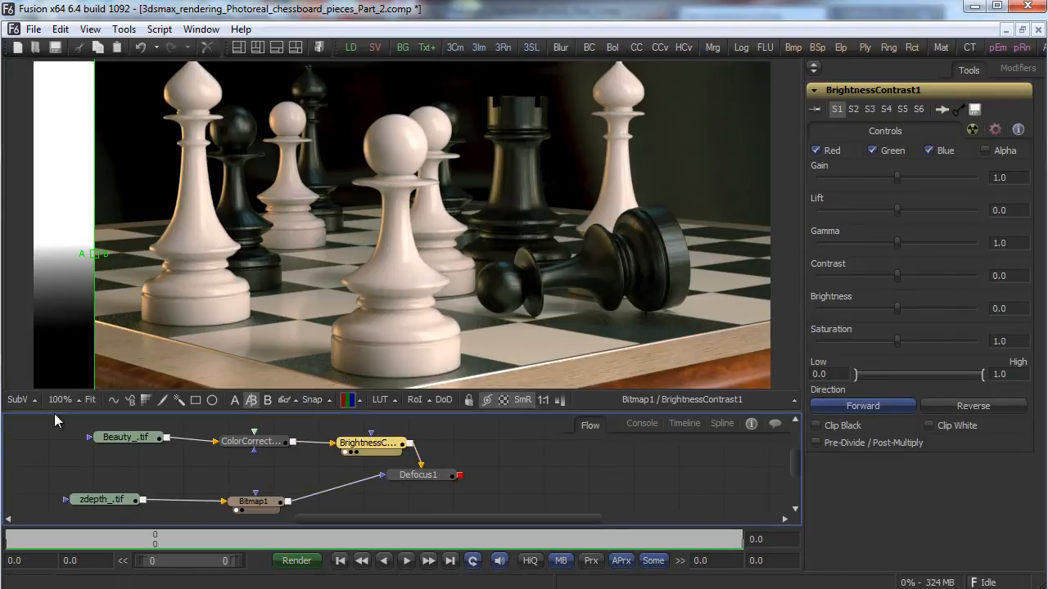
pyautogui.moveTo(123, 437); pyautogui.dragTo(114, 288)
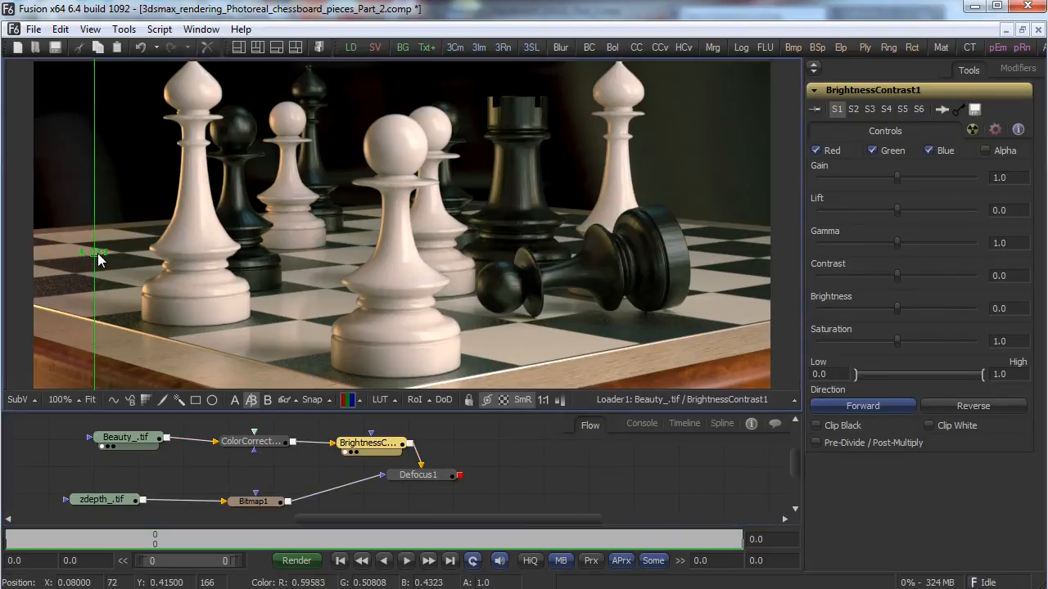
pyautogui.moveTo(94, 254); pyautogui.dragTo(52, 303)
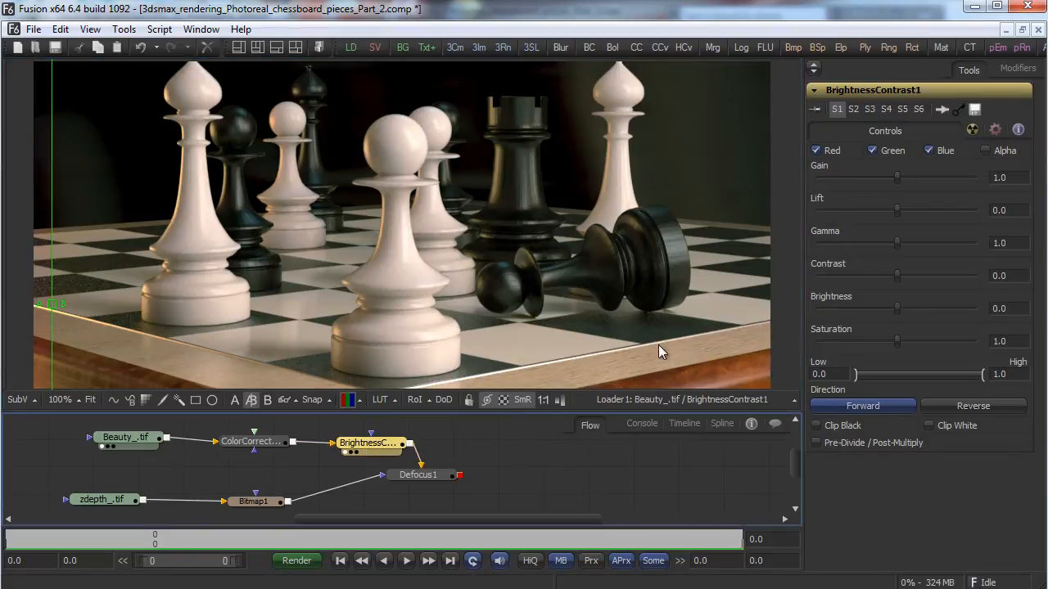
# Set the Brightness / Contrast node's contrast to about 0.146, brightness to about 0.021 and saturation to about 0.979, comparing across the image's middle.
pyautogui.moveTo(898, 271); pyautogui.dragTo(894, 342)
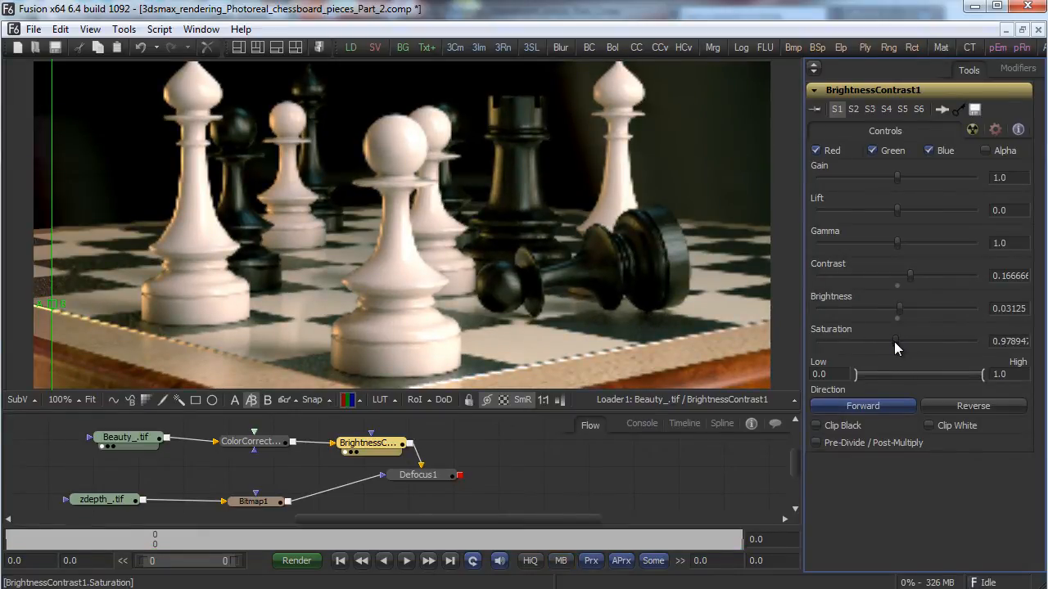
pyautogui.moveTo(49, 305); pyautogui.dragTo(379, 322)
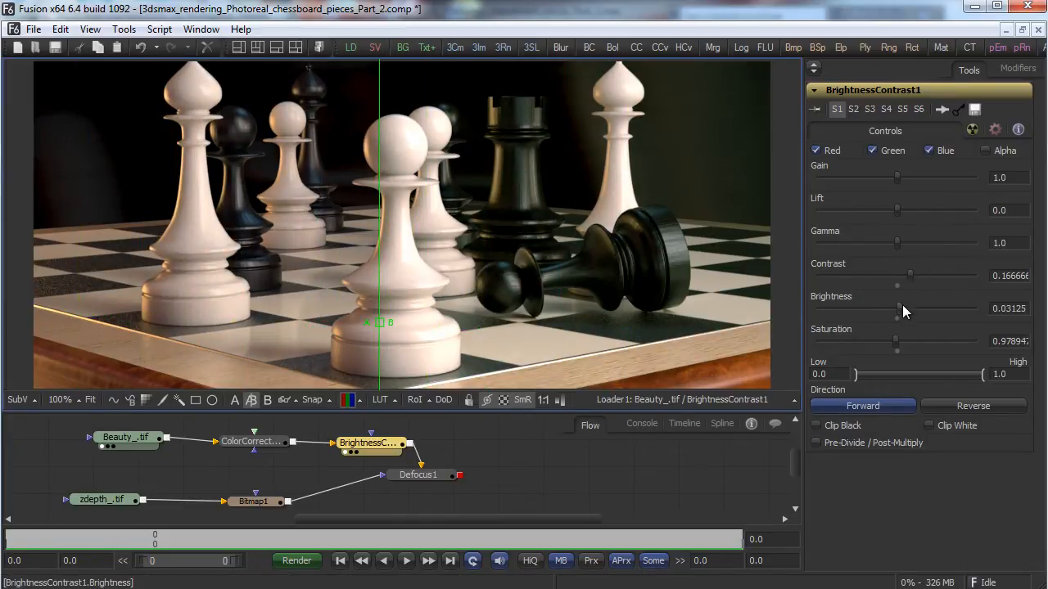
pyautogui.moveTo(899, 308); pyautogui.dragTo(907, 276)
# Move Defocus further from the Brightness / Contrast node and view the Defocus output on the B side.
pyautogui.moveTo(412, 480); pyautogui.dragTo(423, 488)
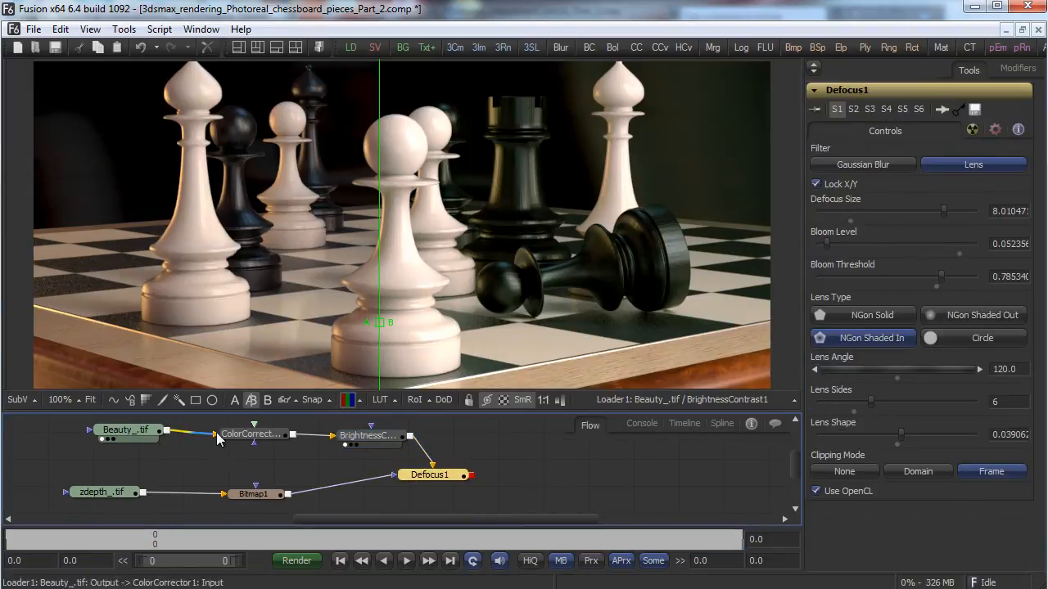
pyautogui.click(379, 437)
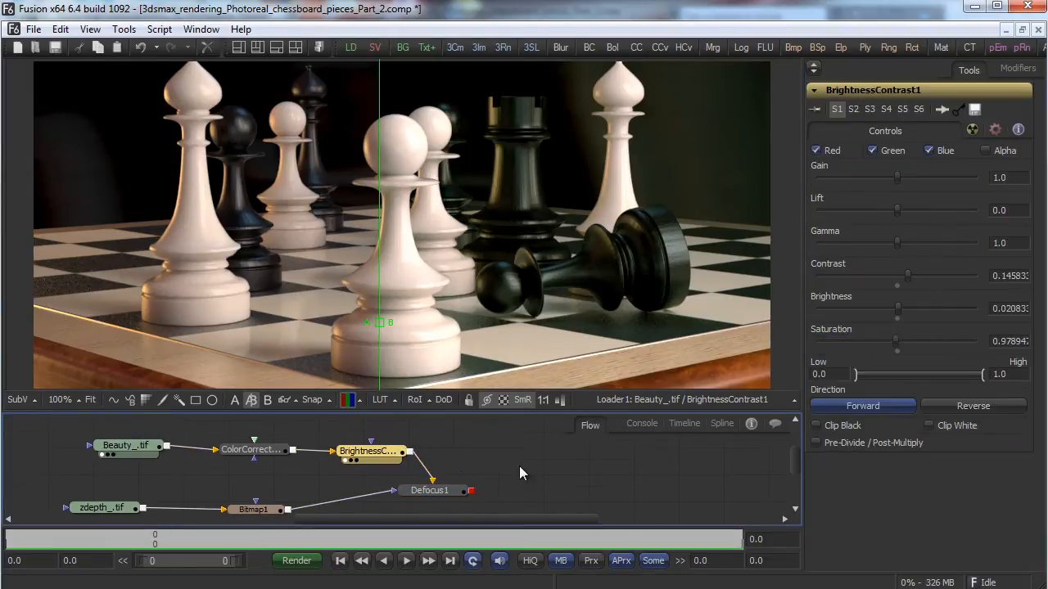
pyautogui.moveTo(445, 490); pyautogui.dragTo(454, 500)
pyautogui.rightClick(467, 451)
pyautogui.moveTo(573, 454)
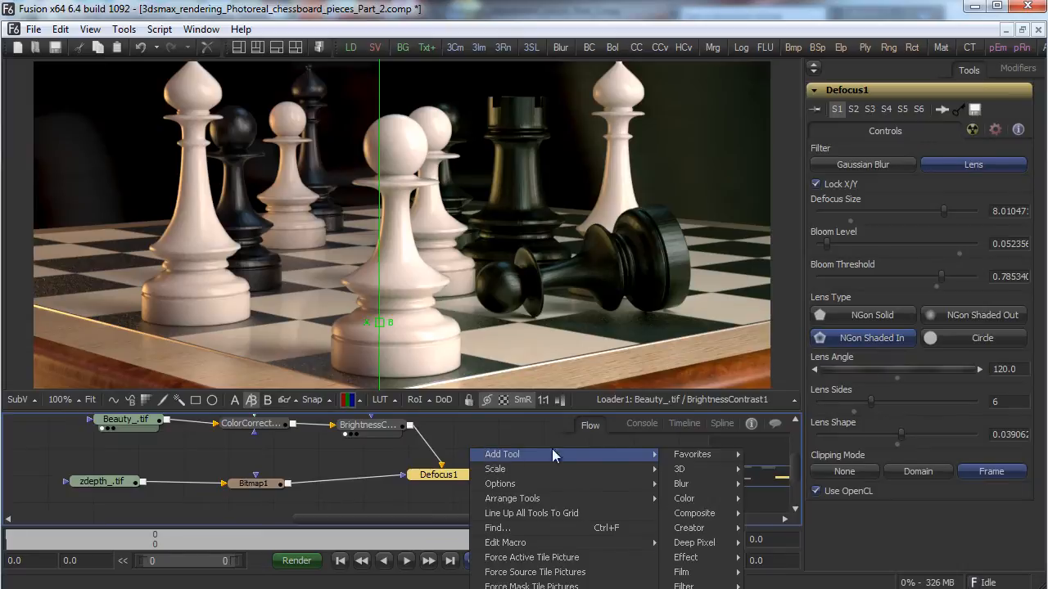
pyautogui.moveTo(727, 484)
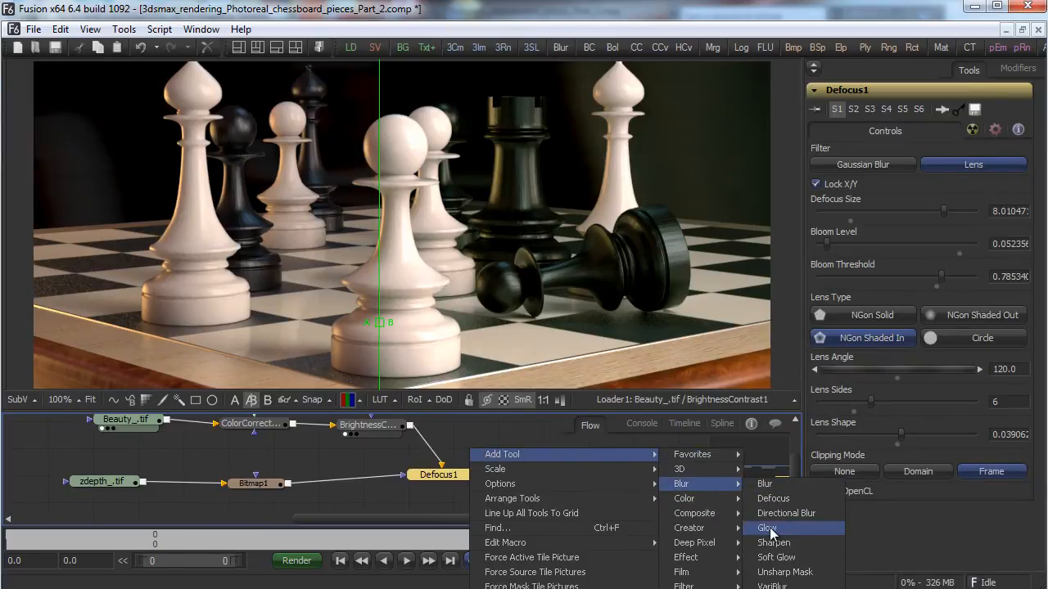
pyautogui.moveTo(642, 456)
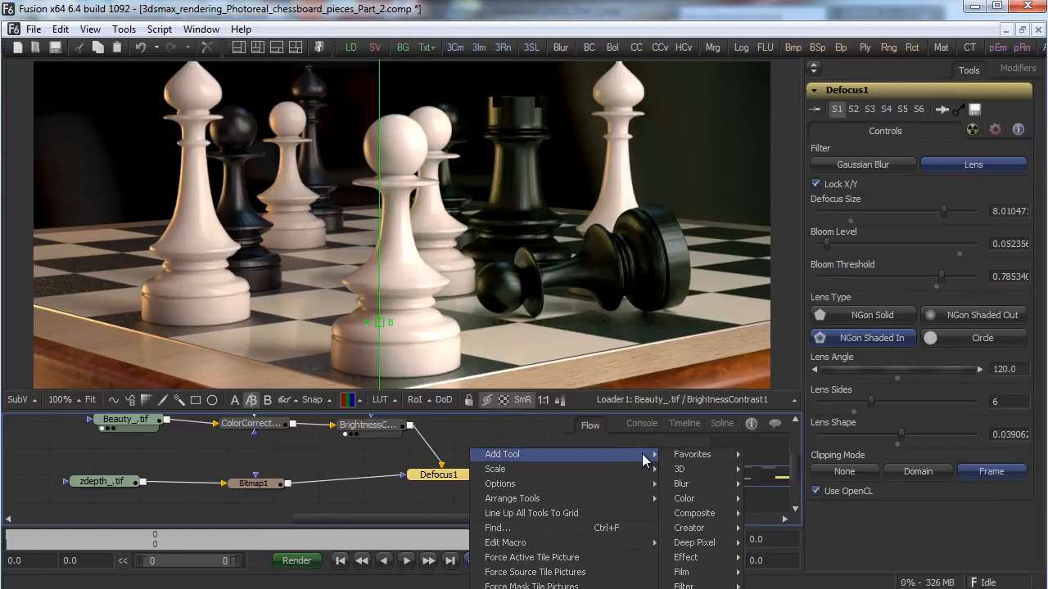
pyautogui.click(399, 490)
pyautogui.moveTo(455, 474); pyautogui.dragTo(521, 362)
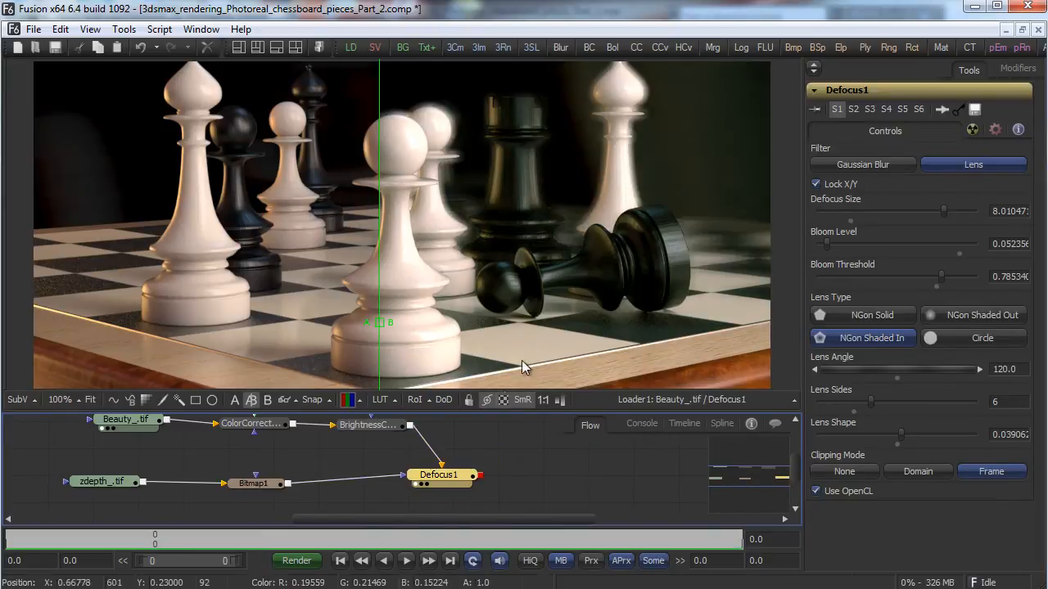
# Add a Glow node after Defocus and view its output on the B side.
pyautogui.rightClick(529, 477)
pyautogui.moveTo(573, 477)
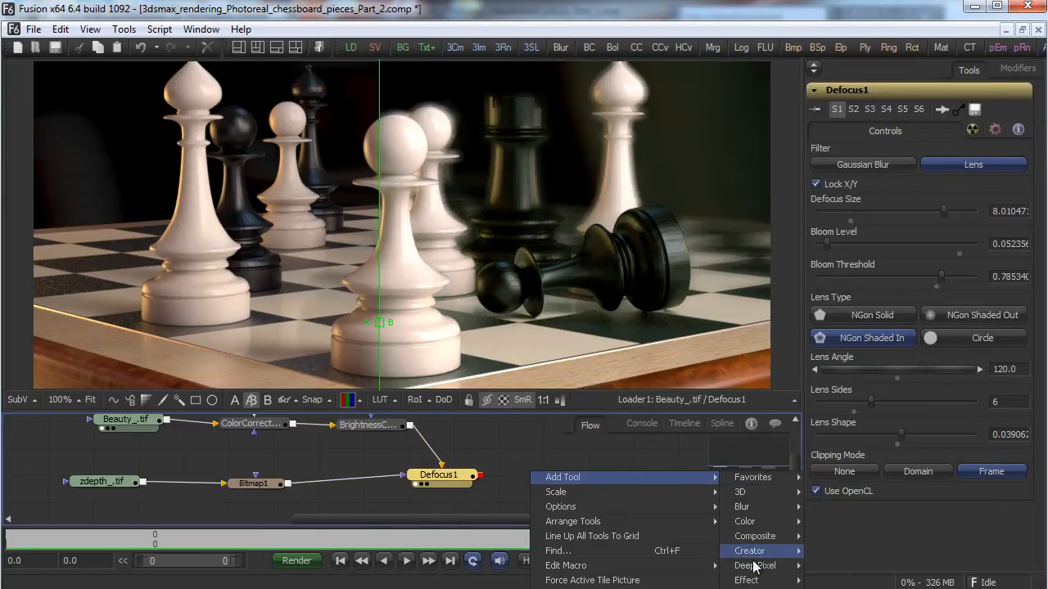
pyautogui.moveTo(749, 507)
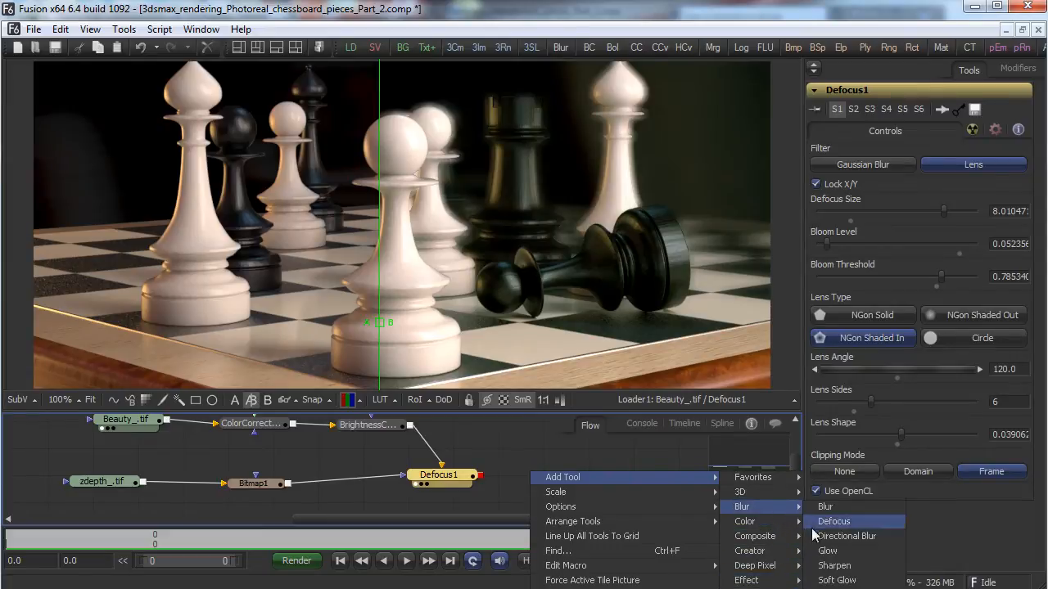
pyautogui.click(835, 551)
pyautogui.moveTo(494, 486); pyautogui.dragTo(560, 360)
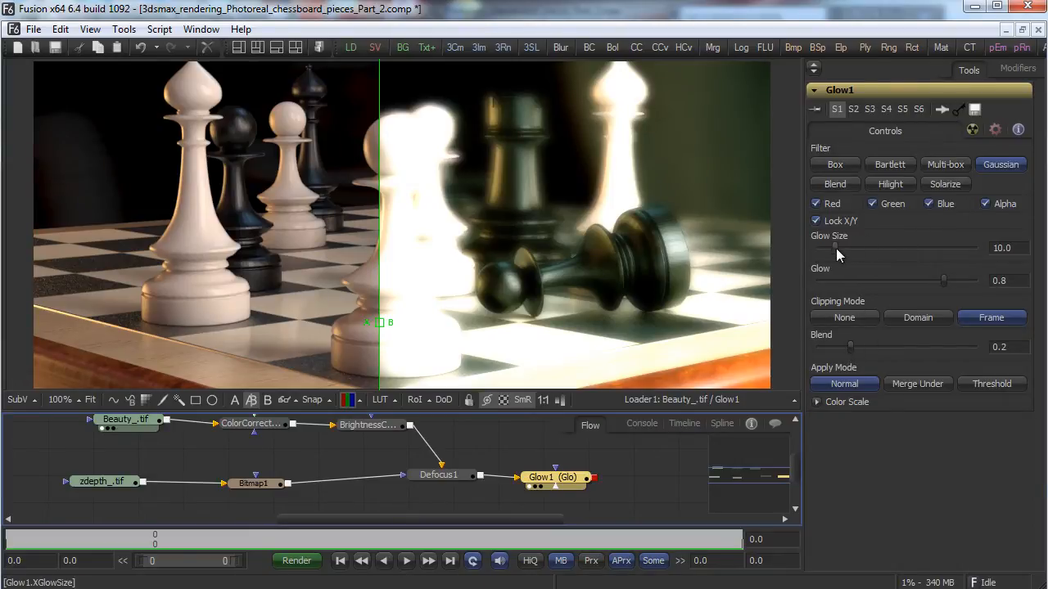
# Try the Box, Multi-box and Hilight glow filters and settle on the Blend filter.
pyautogui.click(847, 164)
pyautogui.click(946, 165)
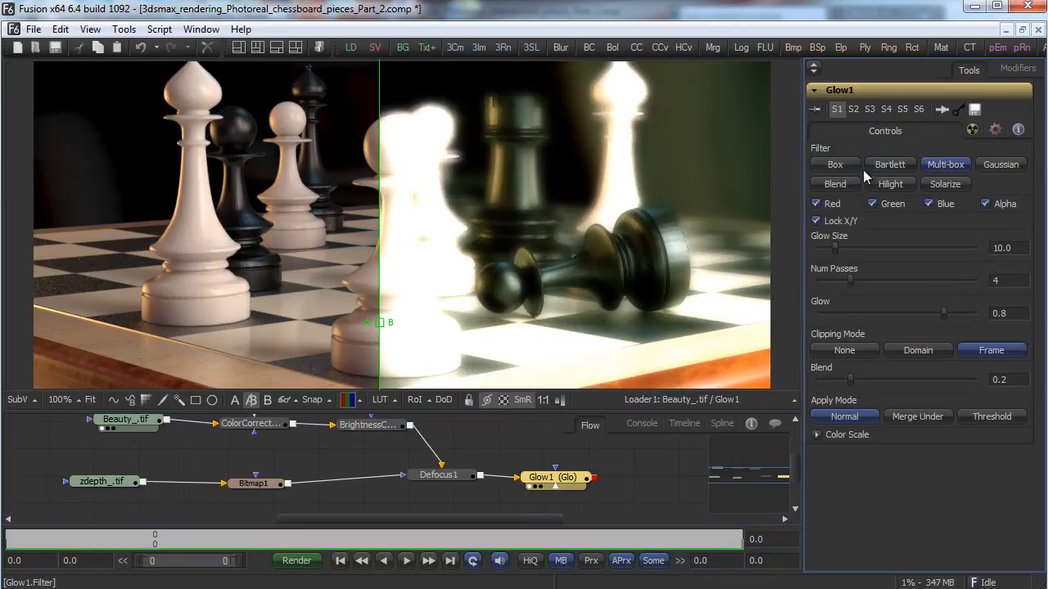
pyautogui.click(835, 184)
pyautogui.click(890, 185)
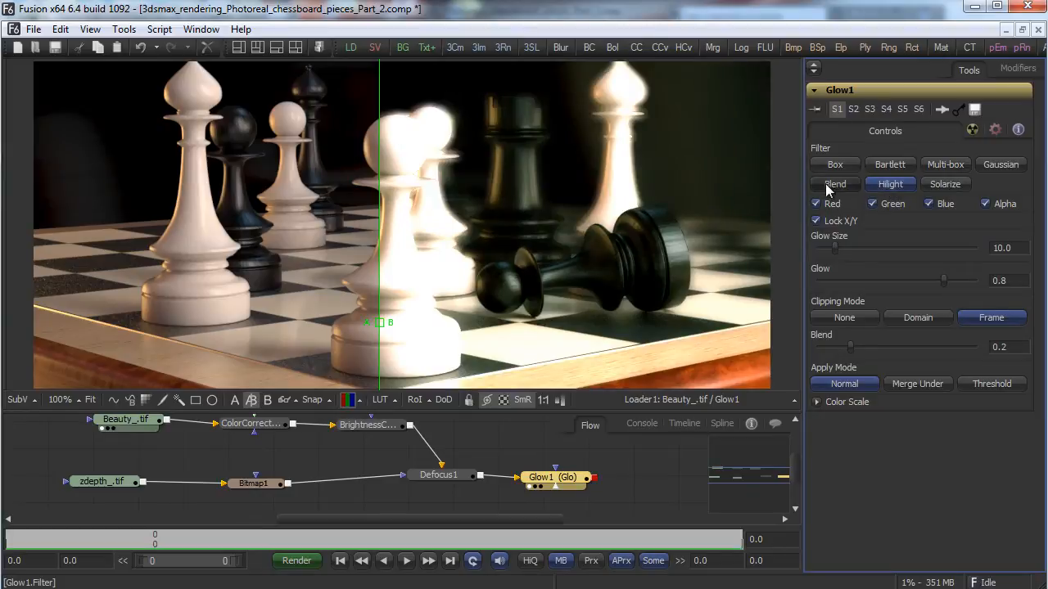
pyautogui.click(847, 165)
pyautogui.click(848, 184)
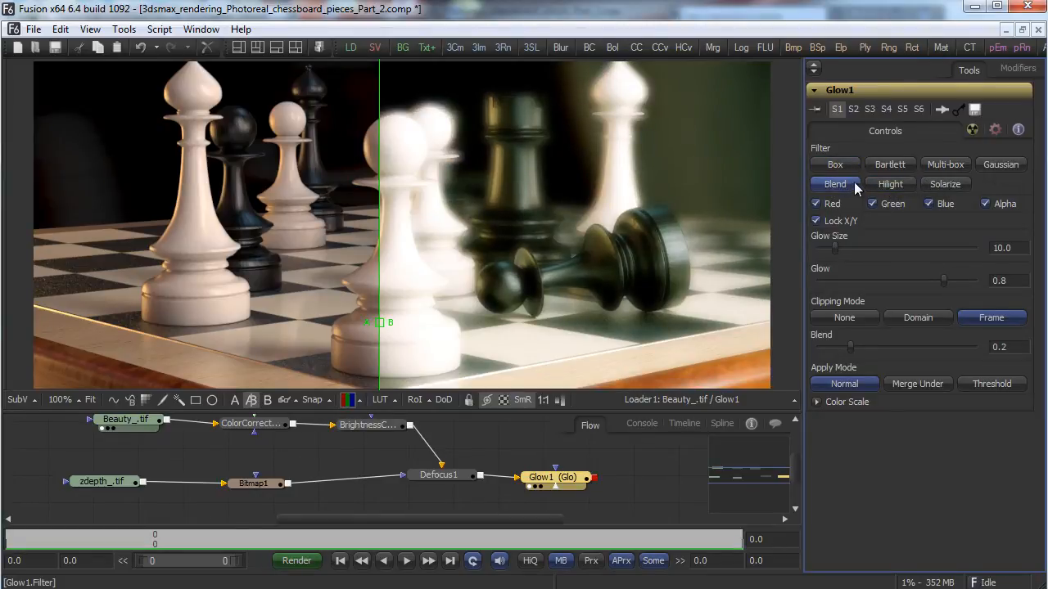
# Set the glow size to about 22 and blend to about 0.031 in Normal apply mode, and compare from the leftmost white piece.
pyautogui.moveTo(850, 243)
pyautogui.mouseDown()
pyautogui.moveTo(885, 247)
pyautogui.moveTo(807, 245)
pyautogui.moveTo(874, 246)
pyautogui.moveTo(854, 248)
pyautogui.mouseUp()
pyautogui.moveTo(849, 347)
pyautogui.mouseDown()
pyautogui.moveTo(912, 346)
pyautogui.moveTo(816, 345)
pyautogui.moveTo(831, 345)
pyautogui.mouseUp()
pyautogui.click(917, 384)
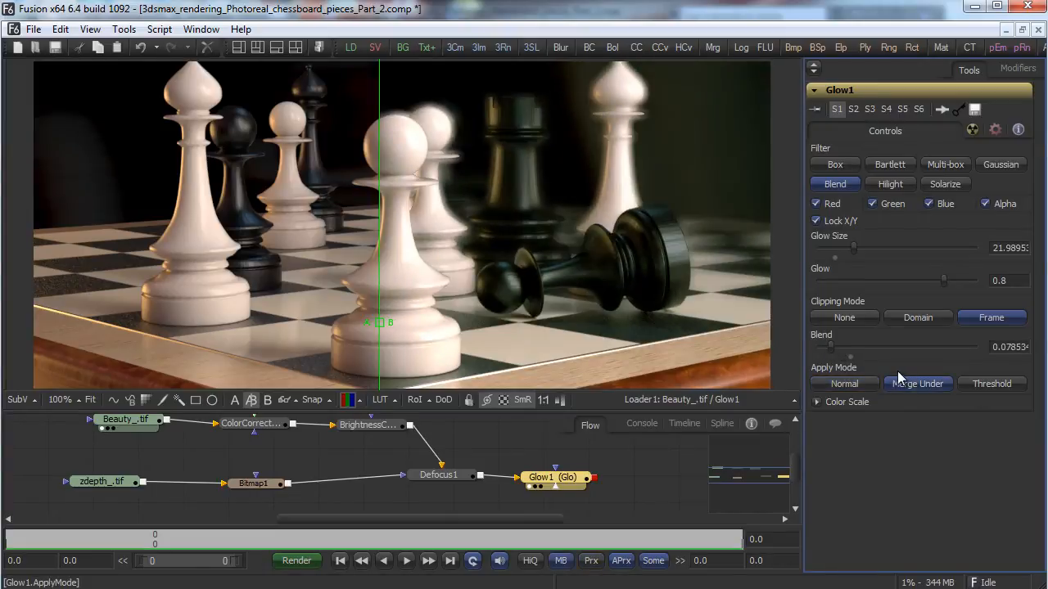
pyautogui.click(874, 383)
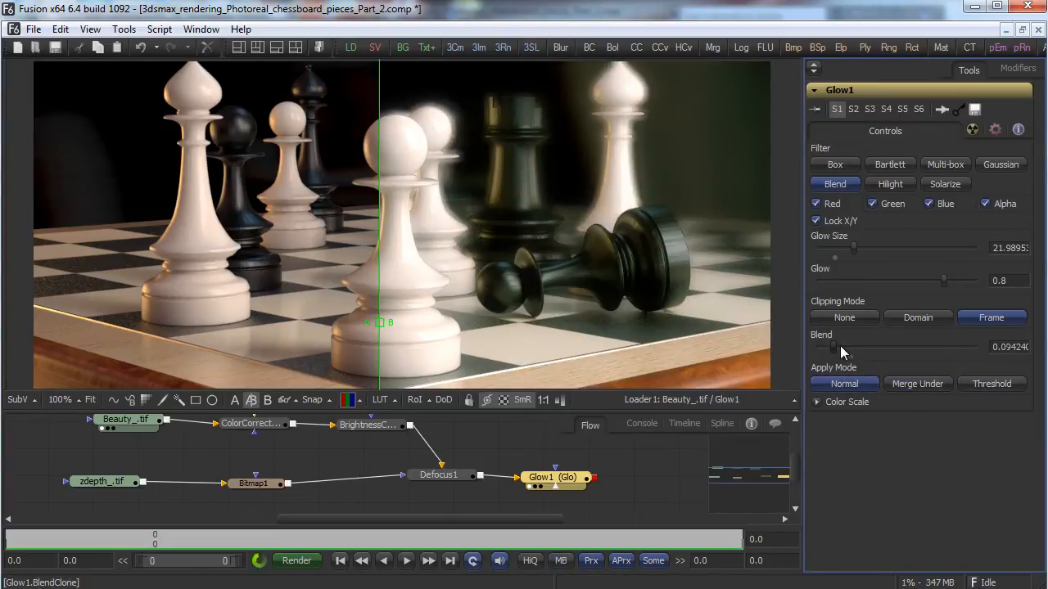
pyautogui.moveTo(840, 345); pyautogui.dragTo(828, 349)
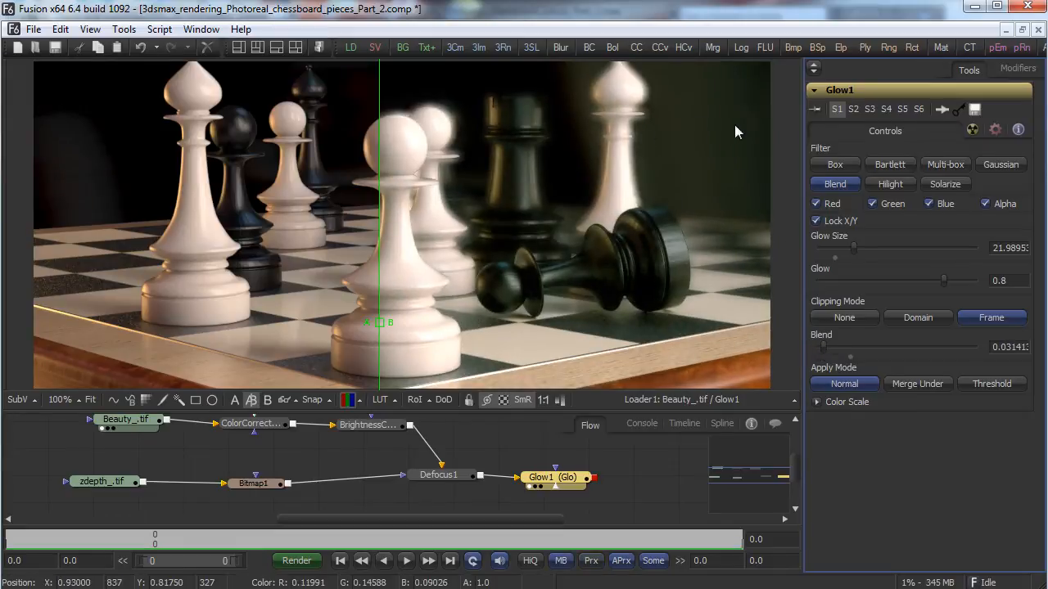
pyautogui.moveTo(379, 320); pyautogui.dragTo(180, 273)
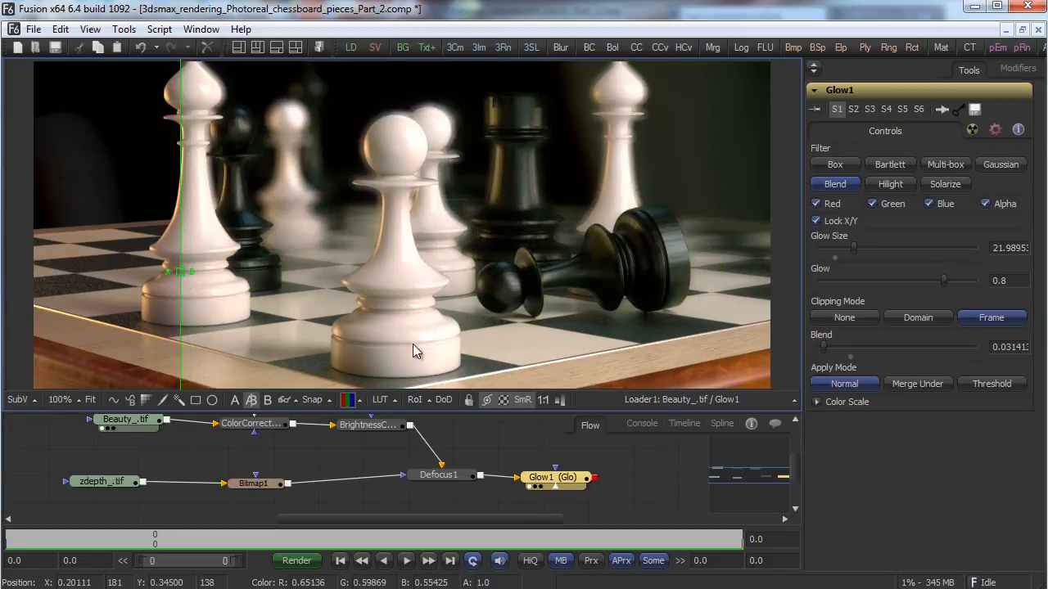
# Add a Film Grain node after the Glow node.
pyautogui.rightClick(650, 461)
pyautogui.moveTo(737, 468)
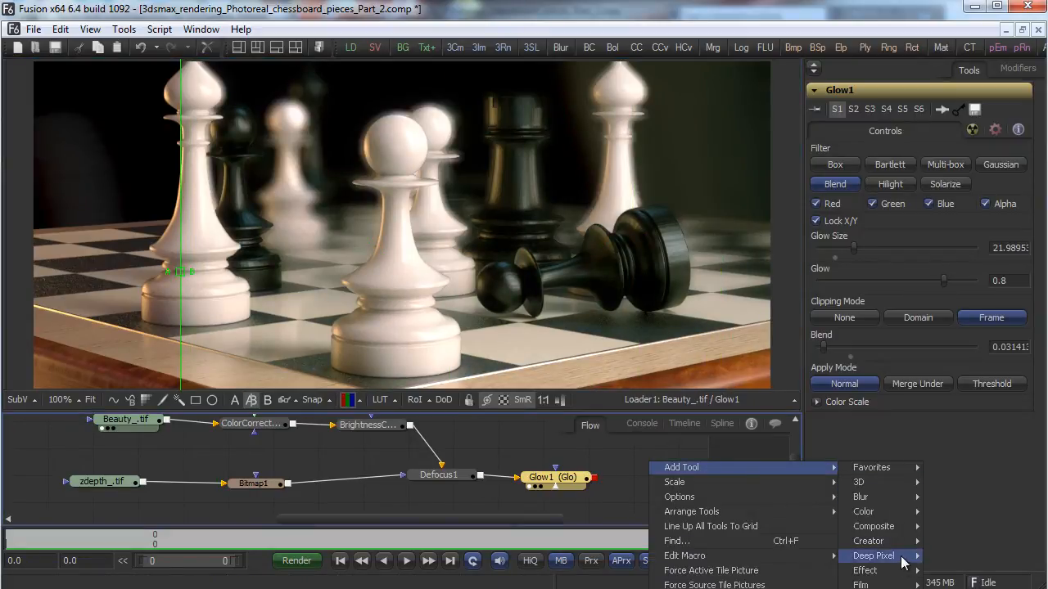
pyautogui.moveTo(868, 584)
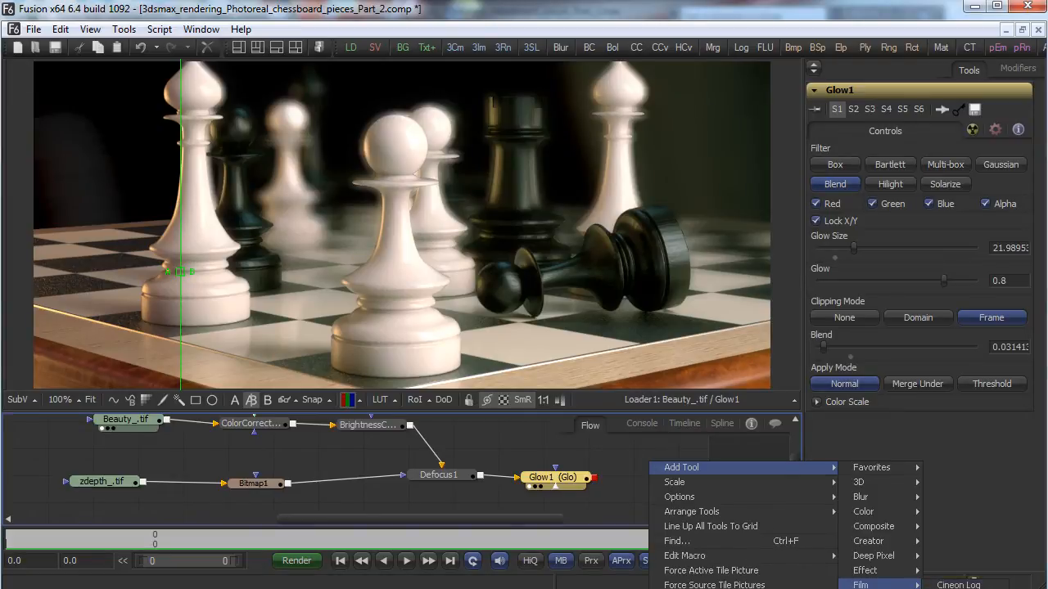
pyautogui.click(958, 588)
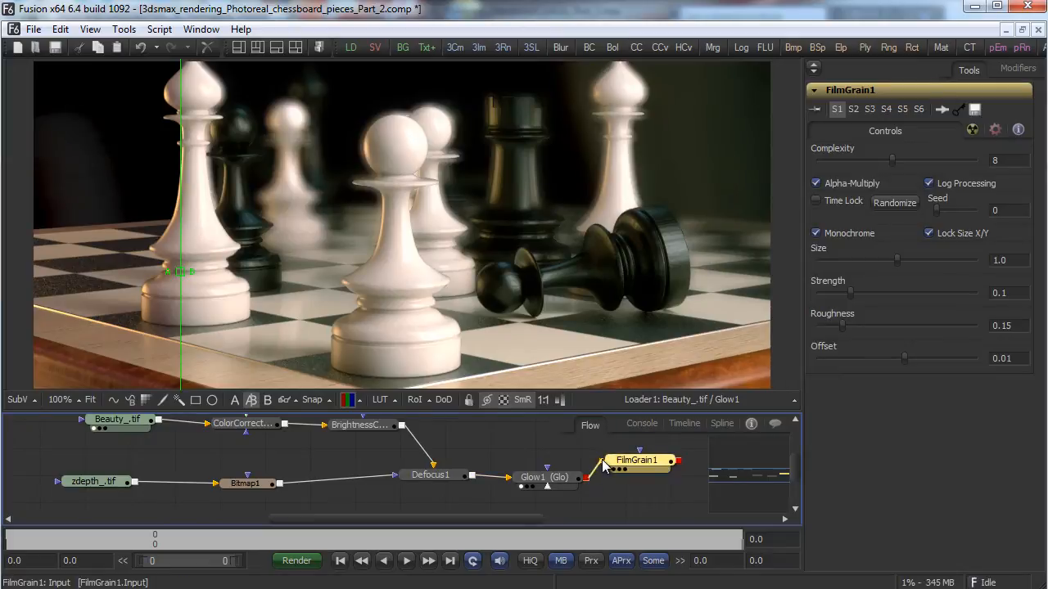
# View the connected Film Grain node's output on the B side and set grain size to about 0.095 and strength to about 0.029.
pyautogui.moveTo(604, 465); pyautogui.dragTo(638, 489)
pyautogui.press('1')
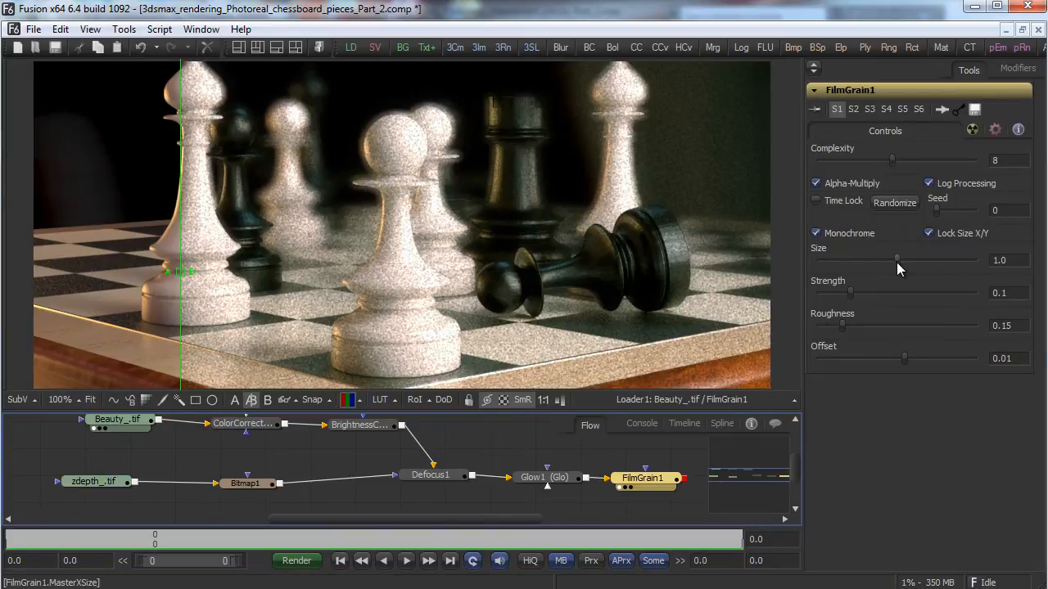
pyautogui.moveTo(896, 262); pyautogui.dragTo(826, 260)
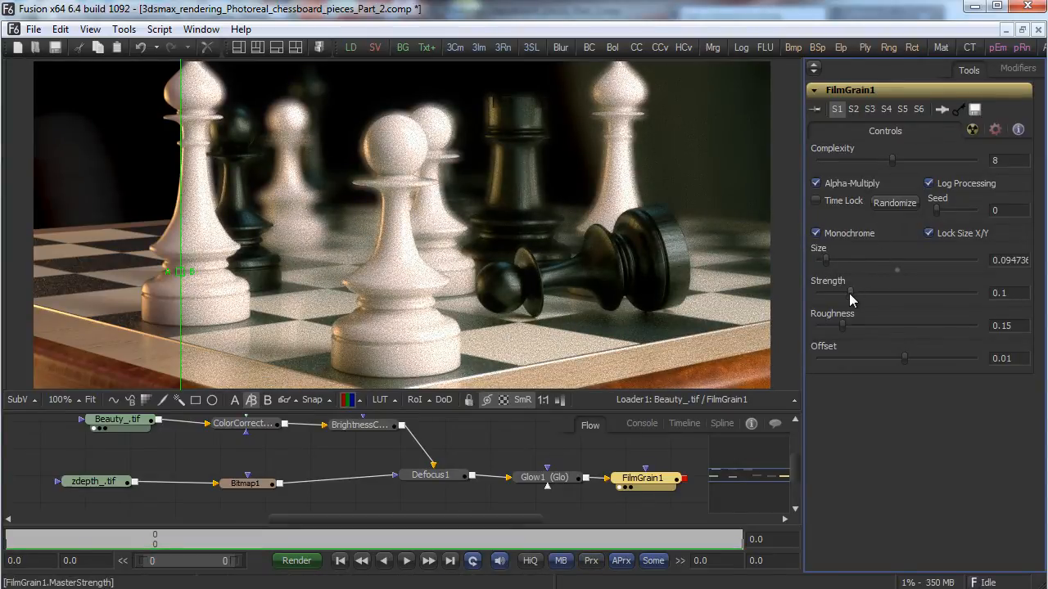
pyautogui.moveTo(849, 293); pyautogui.dragTo(821, 296)
pyautogui.moveTo(822, 298); pyautogui.dragTo(827, 293)
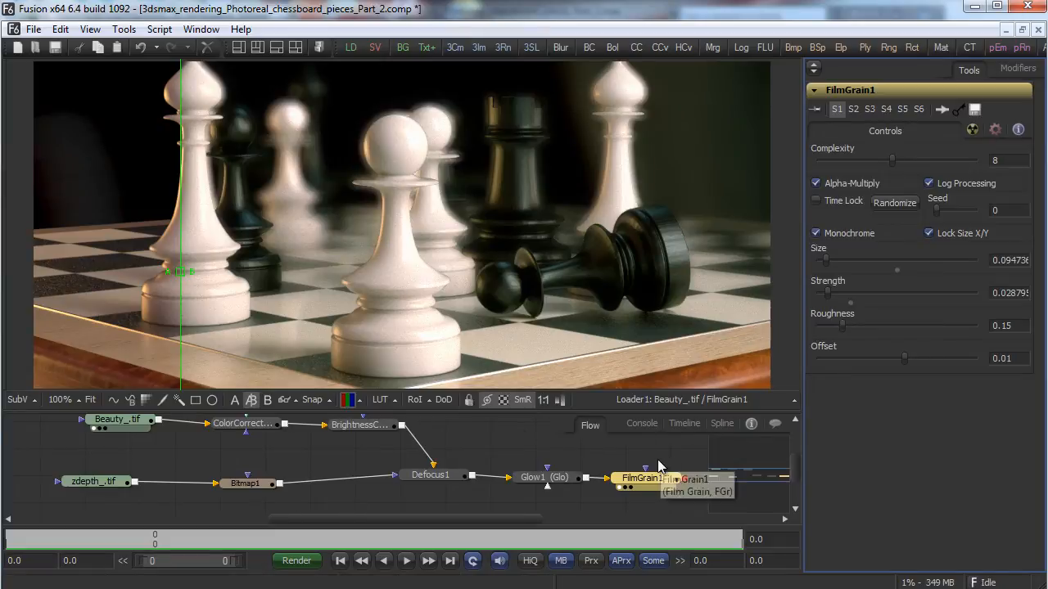
# Add an Ellipse mask node near the end of the node chain and widen the ellipse to about 0.918.
pyautogui.moveTo(582, 447); pyautogui.dragTo(309, 446, button='middle')
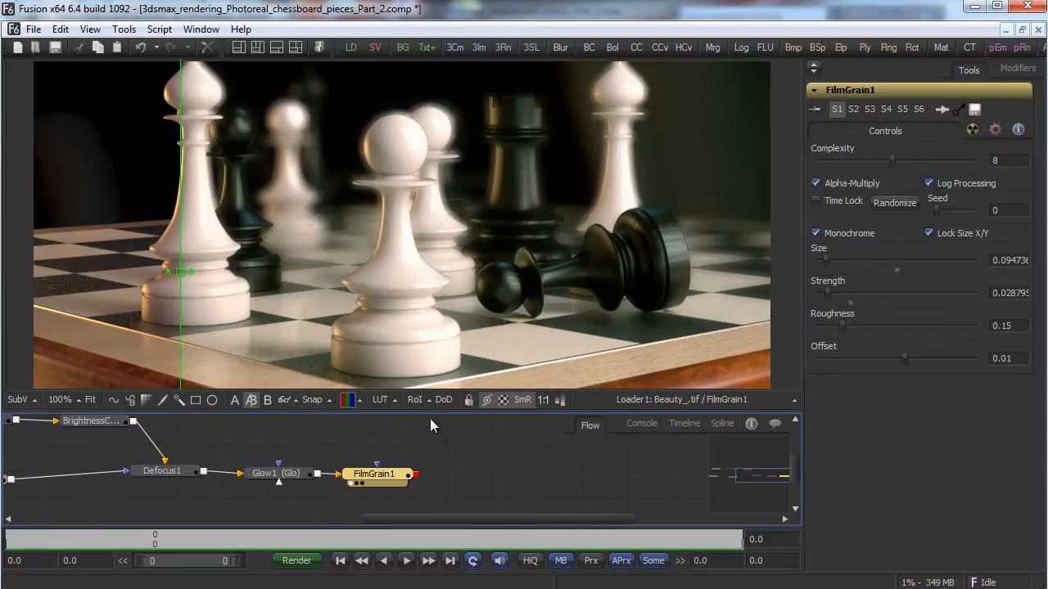
pyautogui.moveTo(475, 457)
pyautogui.mouseDown(button='middle')
pyautogui.moveTo(437, 454)
pyautogui.moveTo(451, 444)
pyautogui.moveTo(464, 469)
pyautogui.mouseUp(button='middle')
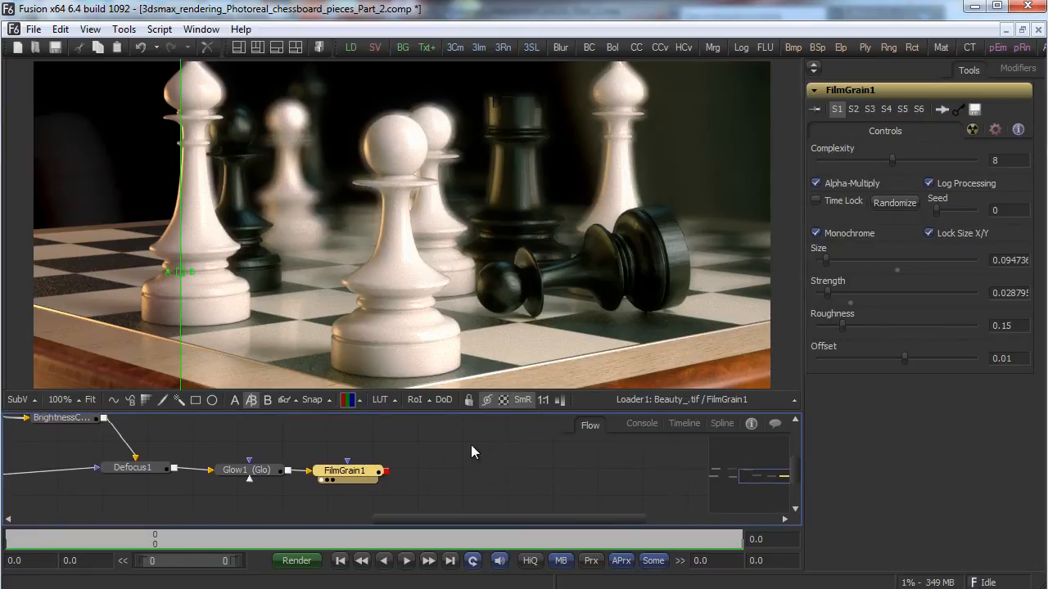
pyautogui.rightClick(470, 446)
pyautogui.moveTo(596, 449)
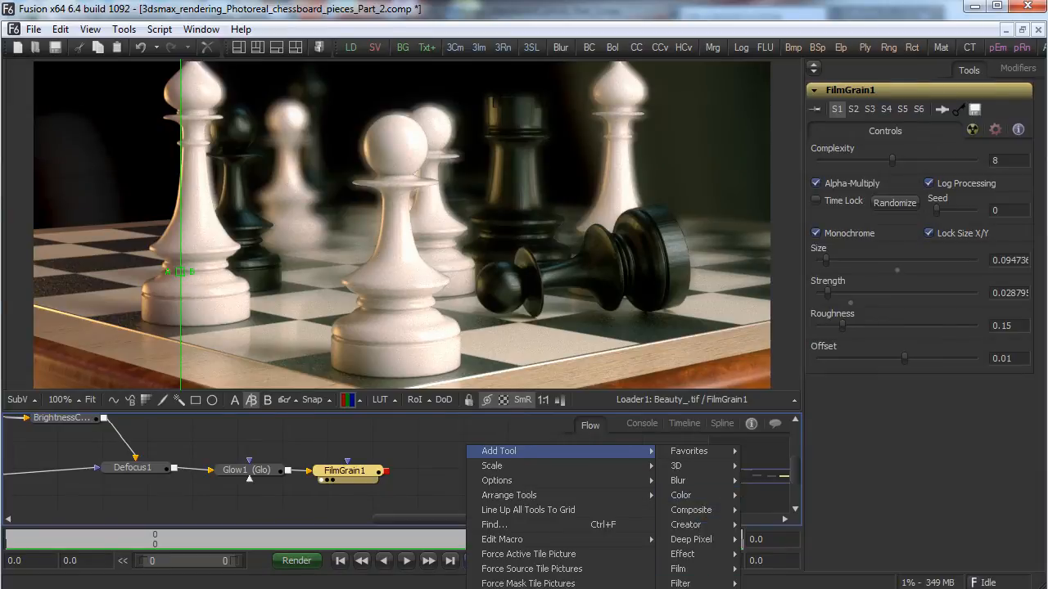
pyautogui.click(761, 588)
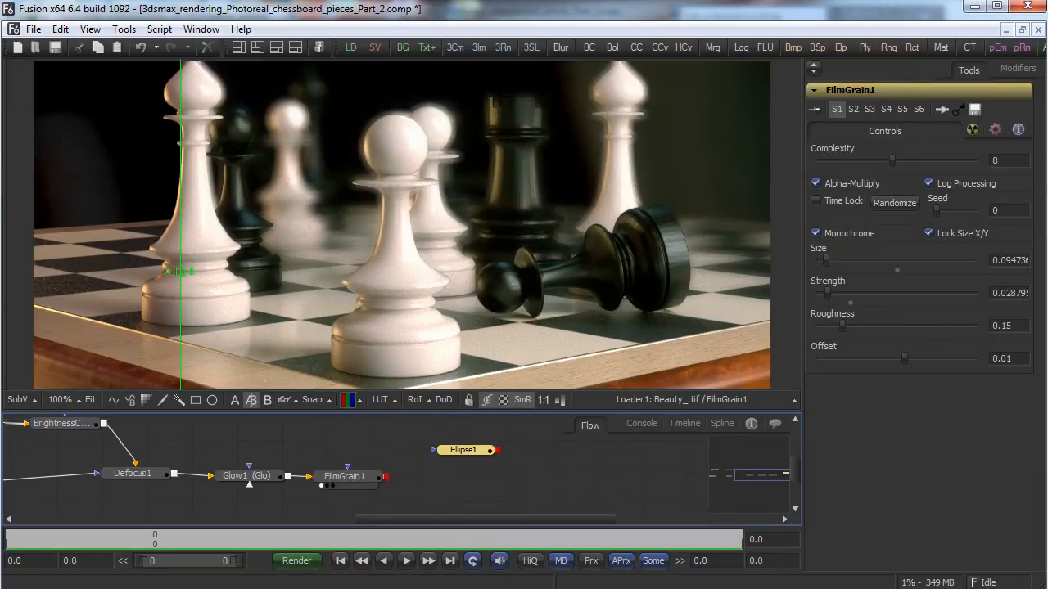
pyautogui.moveTo(592, 228); pyautogui.dragTo(741, 237)
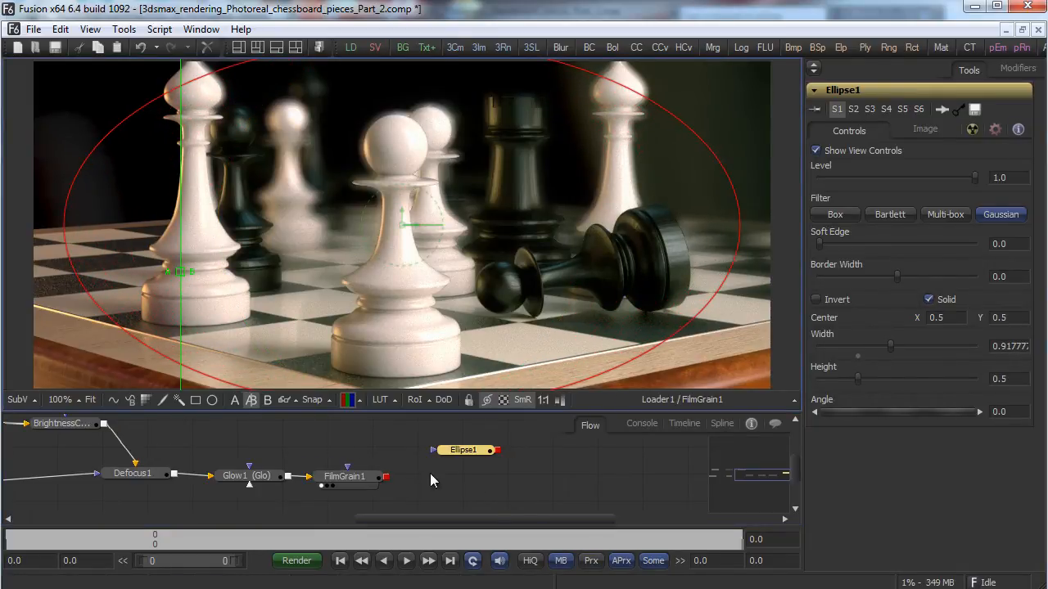
# Add a second Brightness/Contrast node and connect the Film Grain output to it.
pyautogui.rightClick(430, 477)
pyautogui.moveTo(497, 483)
pyautogui.moveTo(671, 542)
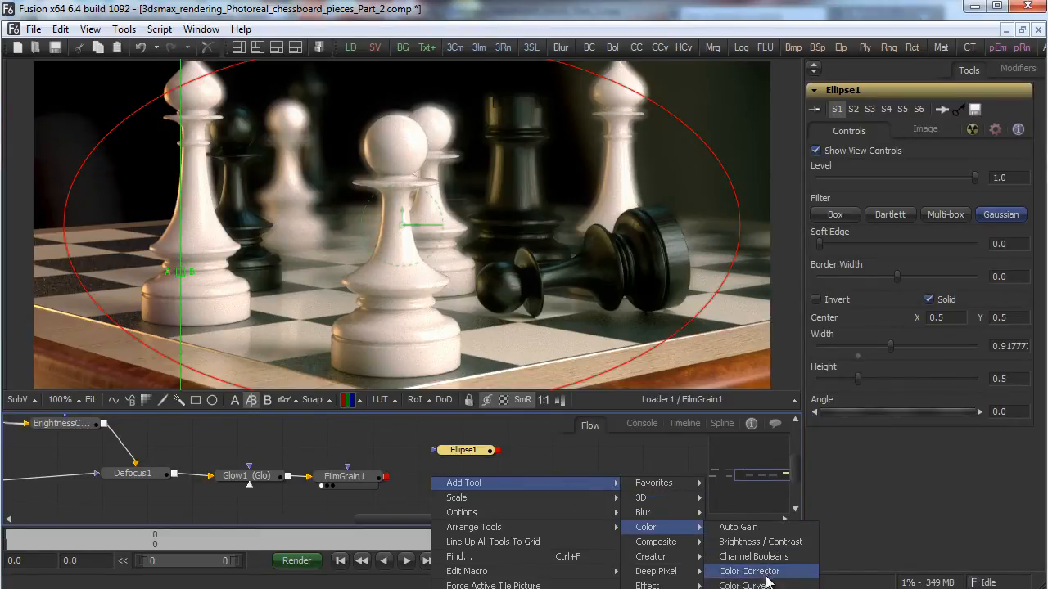
pyautogui.click(761, 542)
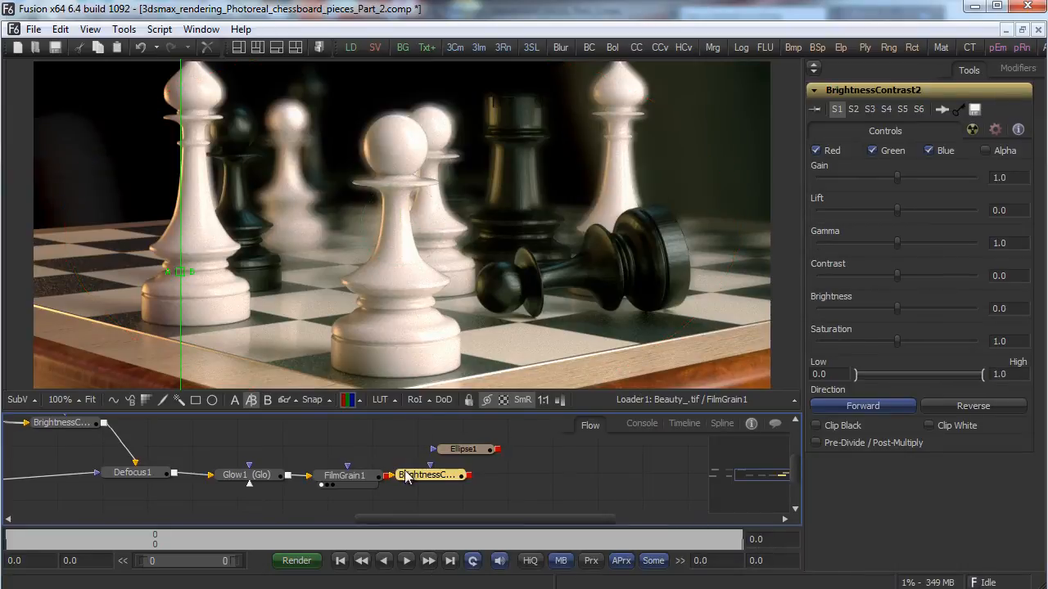
pyautogui.moveTo(386, 475); pyautogui.dragTo(425, 479)
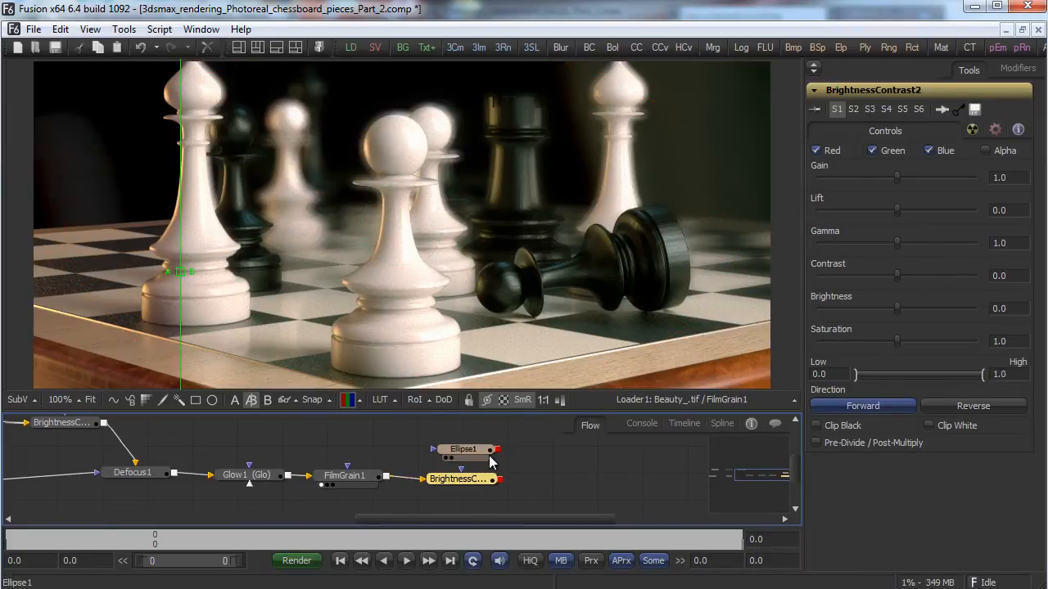
# Connect the ellipse as the effect mask of the second Brightness/Contrast node and set its brightness to about -0.126.
pyautogui.moveTo(478, 453); pyautogui.dragTo(473, 502)
pyautogui.click(422, 442)
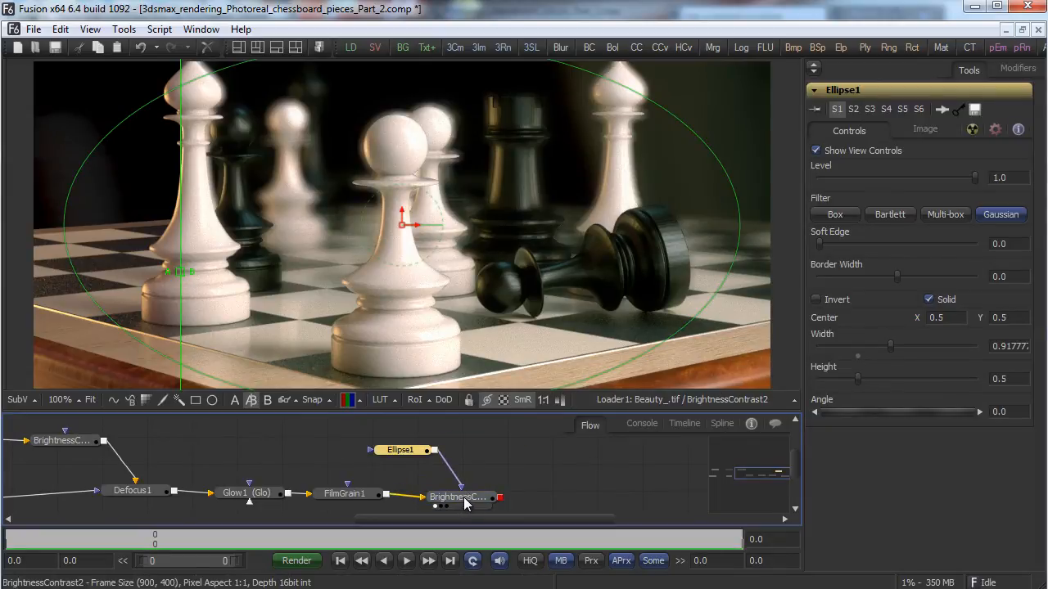
pyautogui.click(458, 497)
pyautogui.moveTo(897, 308); pyautogui.dragTo(886, 307)
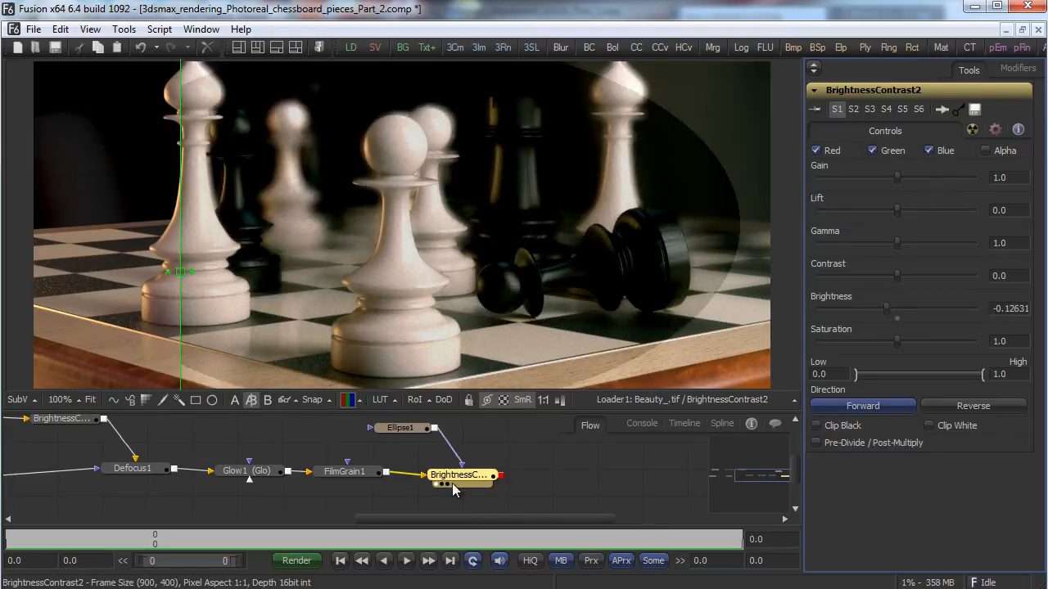
# Invert the ellipse mask so the brightness change affects the area outside the ellipse.
pyautogui.click(405, 428)
pyautogui.click(837, 300)
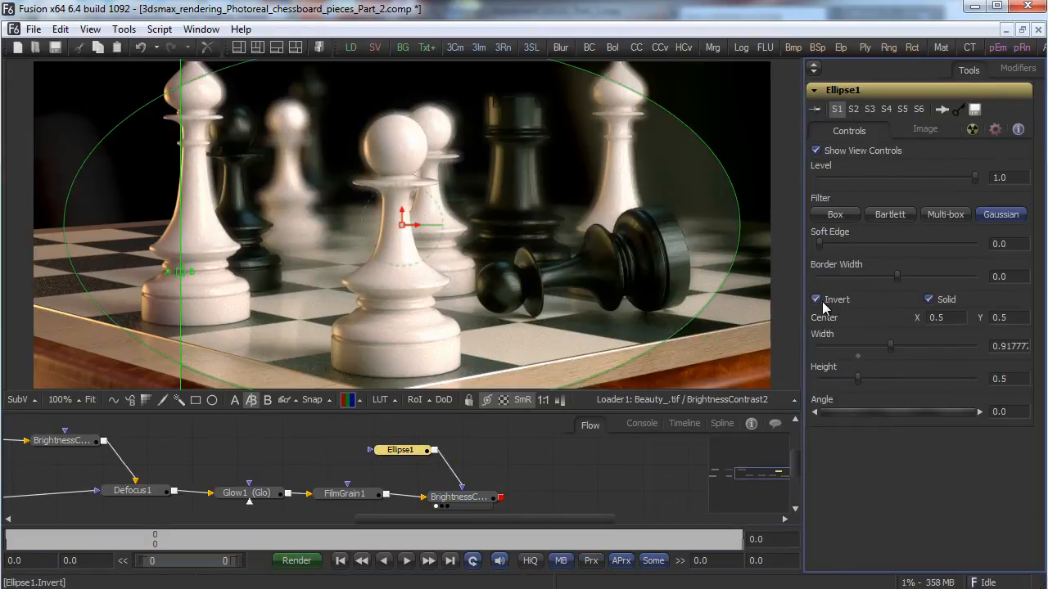
pyautogui.click(458, 498)
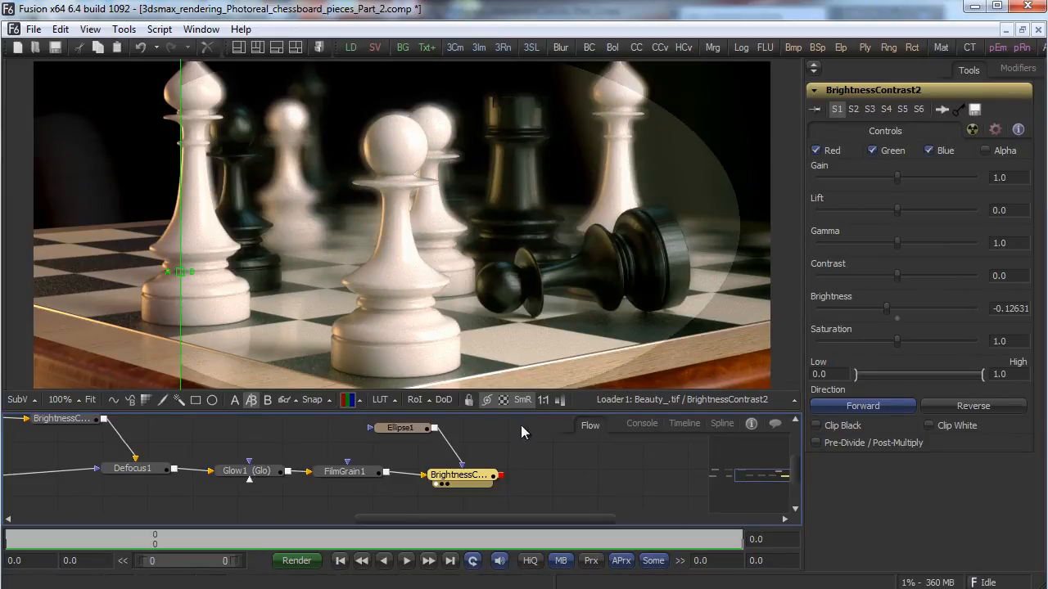
# Set the ellipse mask's soft edge to about 0.084 and the second Brightness/Contrast node's brightness to about -0.305.
pyautogui.click(405, 430)
pyautogui.moveTo(824, 243); pyautogui.dragTo(884, 238)
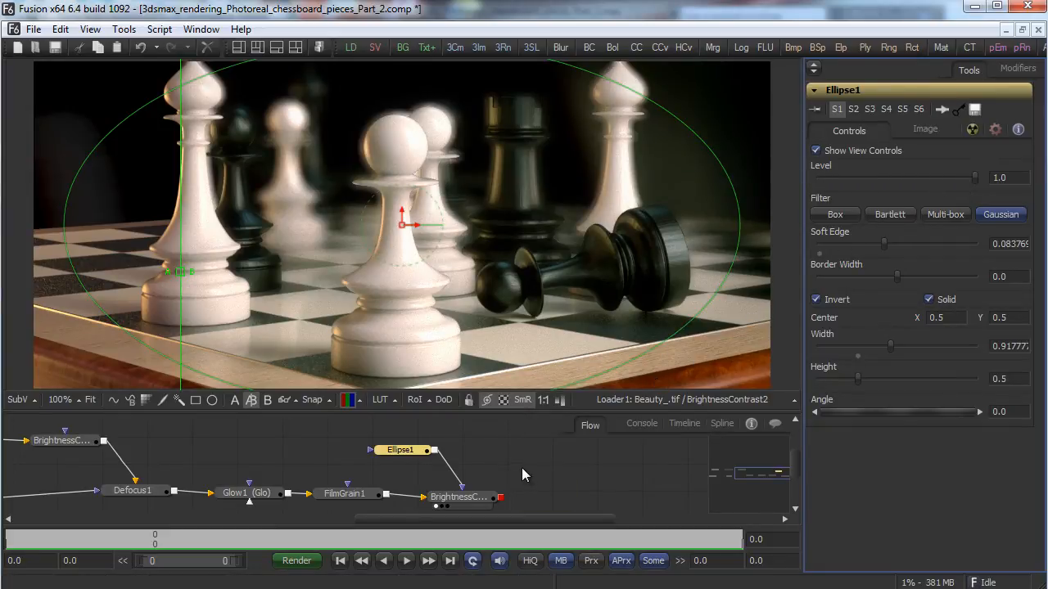
pyautogui.click(458, 497)
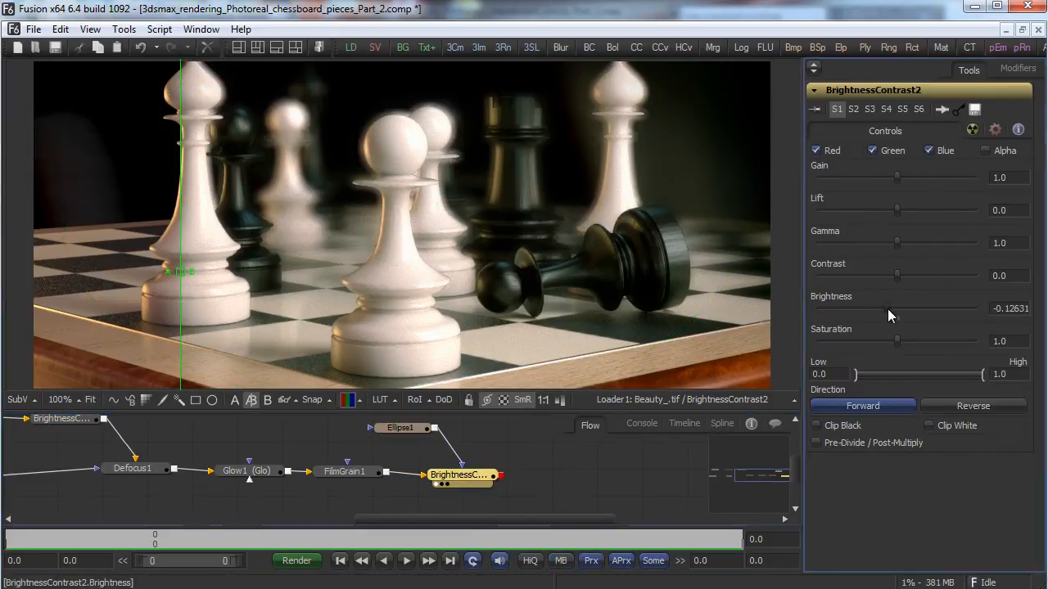
pyautogui.moveTo(888, 308); pyautogui.dragTo(873, 308)
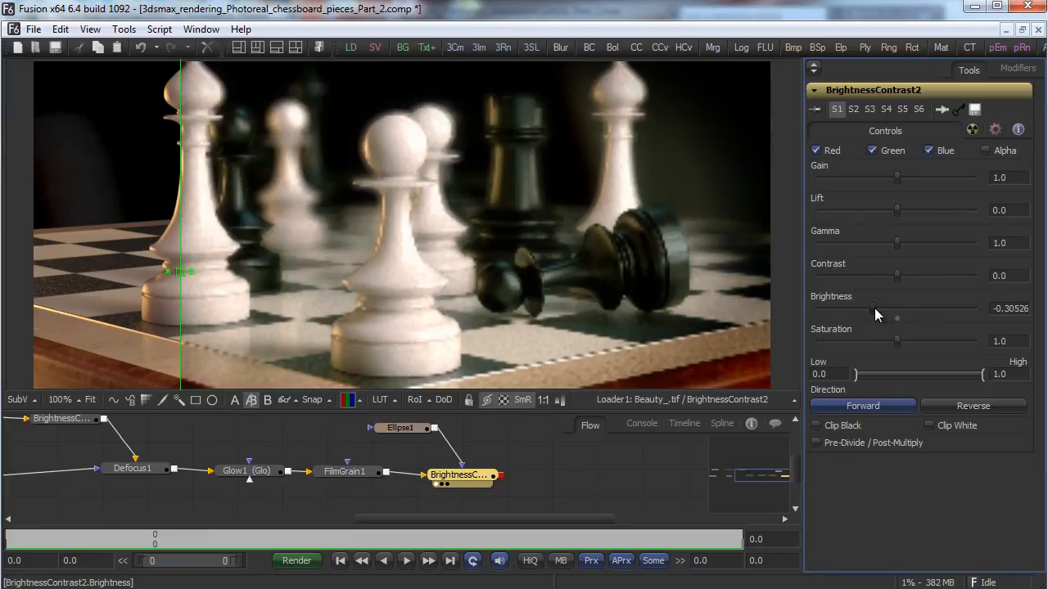
# Add a second Color Corrector node and connect the second Brightness/Contrast output to it.
pyautogui.rightClick(537, 454)
pyautogui.moveTo(683, 461)
pyautogui.moveTo(771, 503)
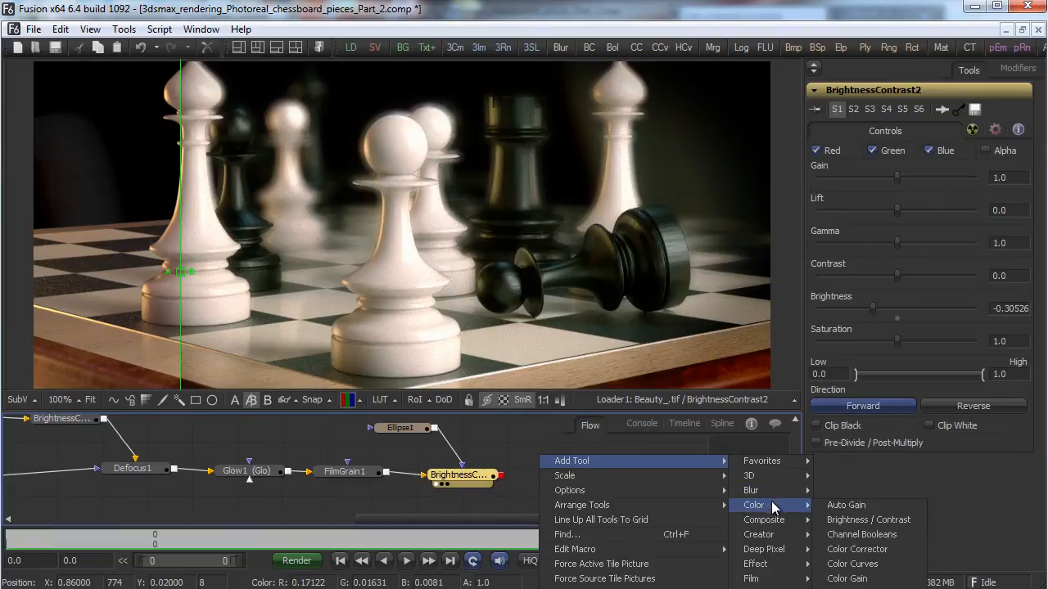
pyautogui.click(864, 552)
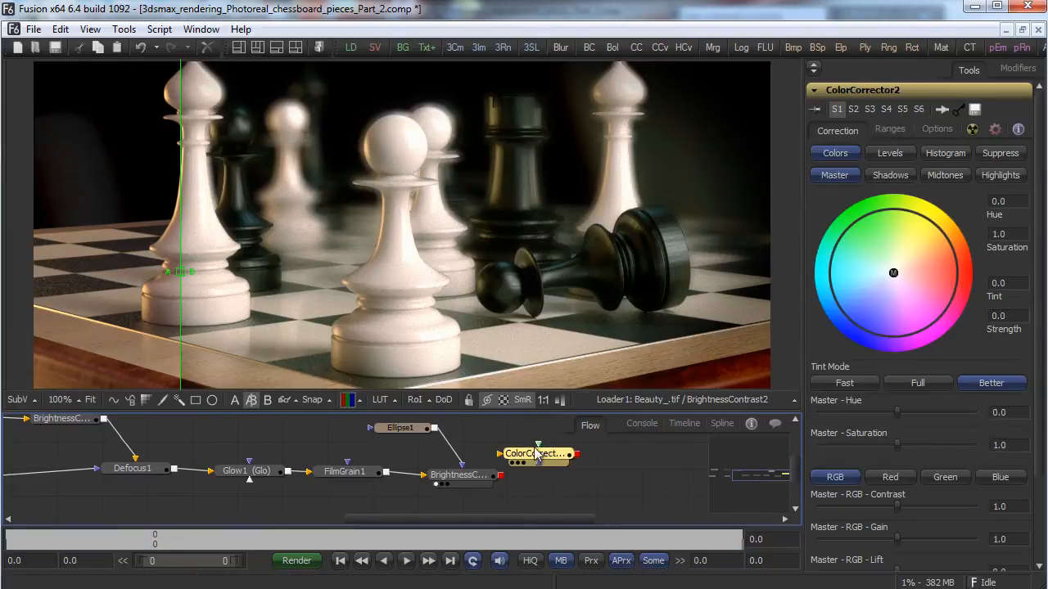
pyautogui.moveTo(536, 453); pyautogui.dragTo(572, 467)
pyautogui.moveTo(500, 475); pyautogui.dragTo(529, 471)
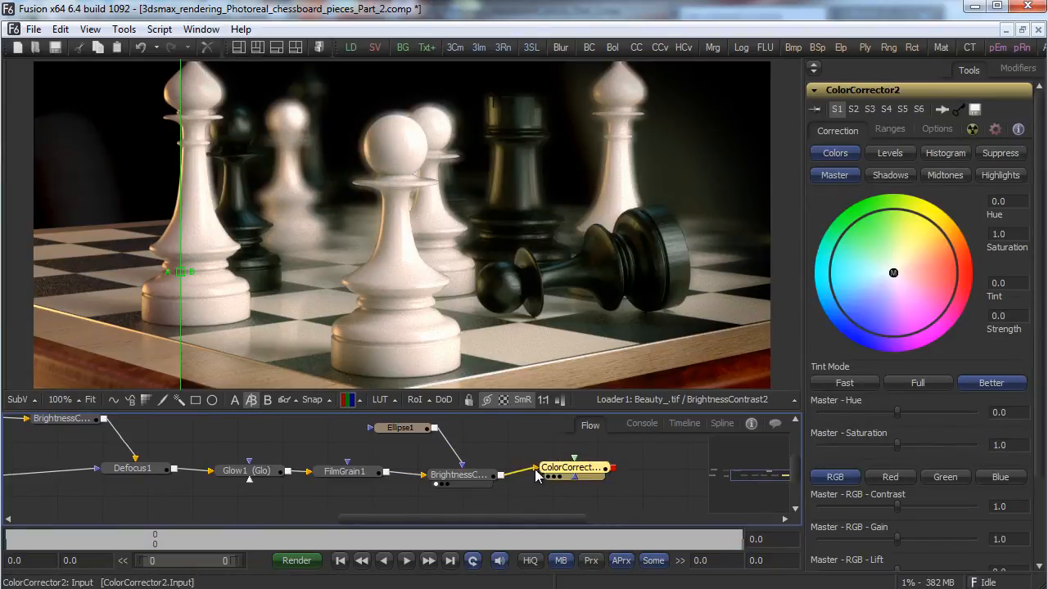
# Connect the ellipse to the new Color Corrector, view its output on the B side, and apply a warm yellow-orange tint of about 0.31 strength.
pyautogui.moveTo(437, 428); pyautogui.dragTo(574, 459)
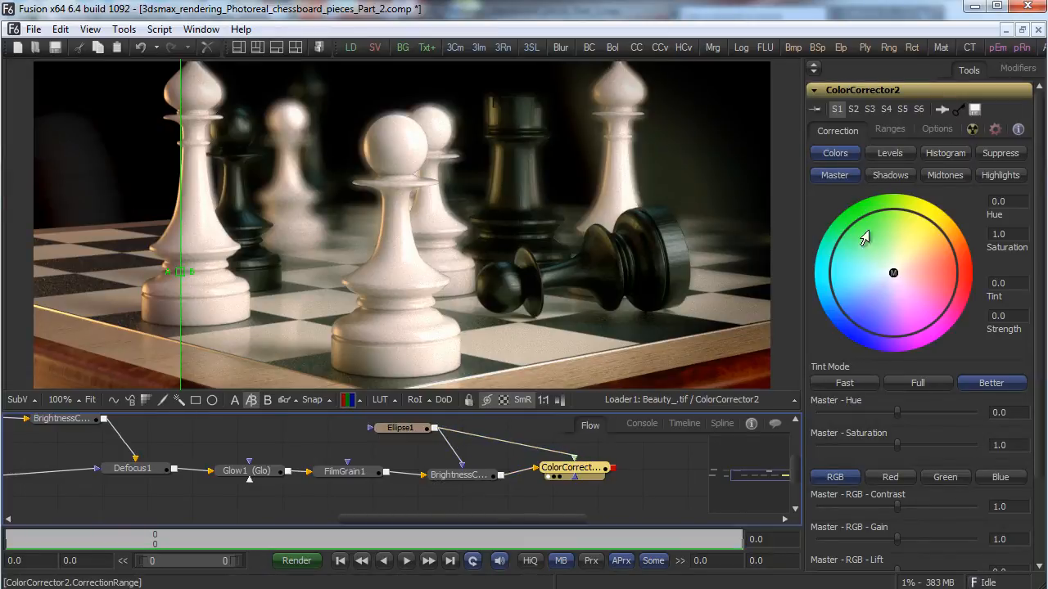
pyautogui.moveTo(892, 274); pyautogui.dragTo(920, 254)
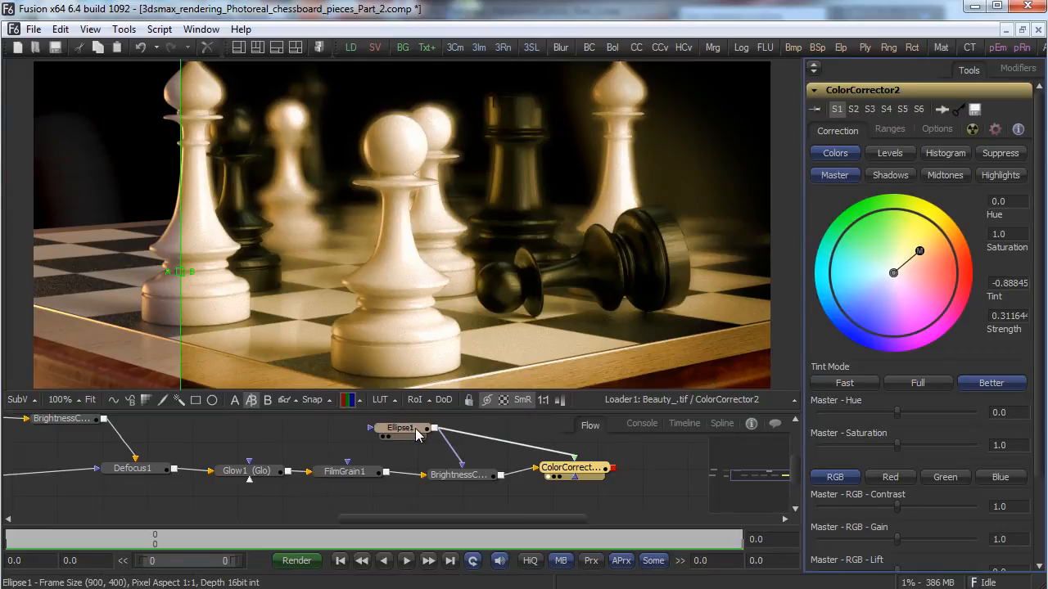
# Try the ellipse mask without inversion and restore the inverted setting.
pyautogui.click(416, 433)
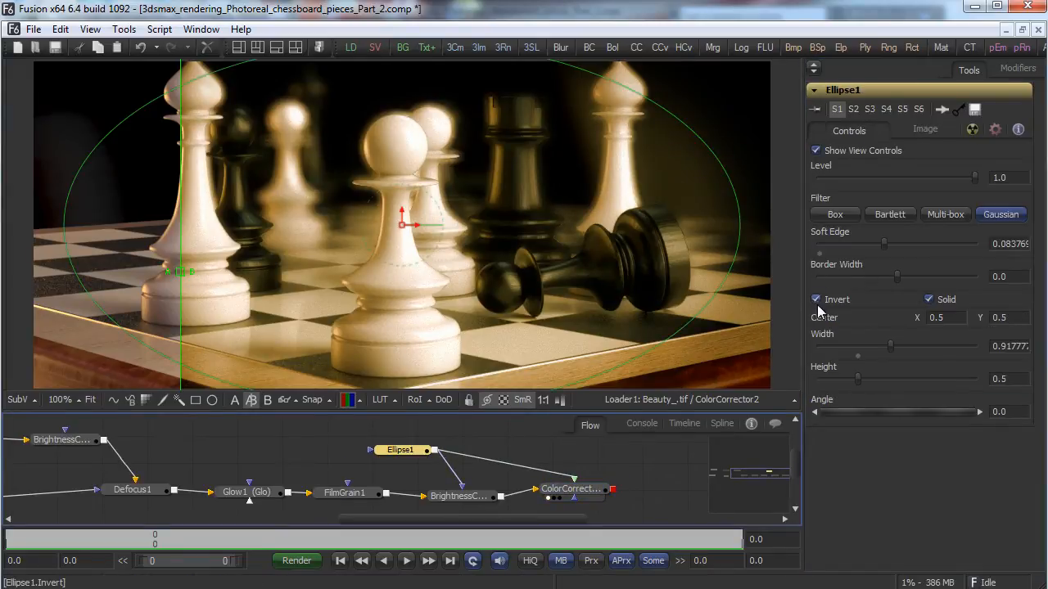
pyautogui.click(817, 301)
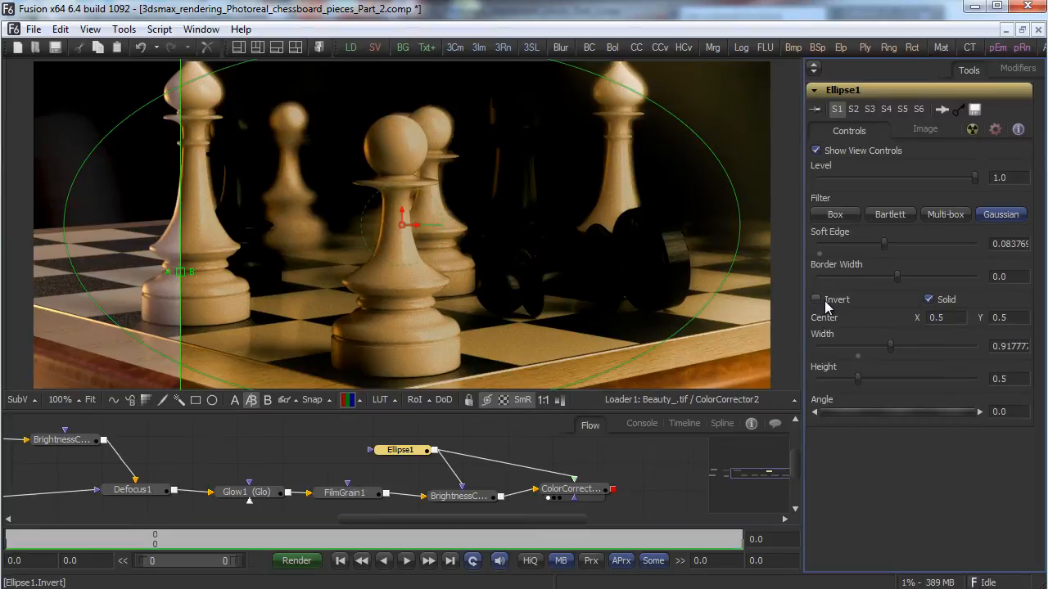
pyautogui.click(828, 303)
# Duplicate the ellipse mask node and connect the copy to the second Color Corrector in place of the original ellipse.
pyautogui.moveTo(404, 456); pyautogui.dragTo(403, 440)
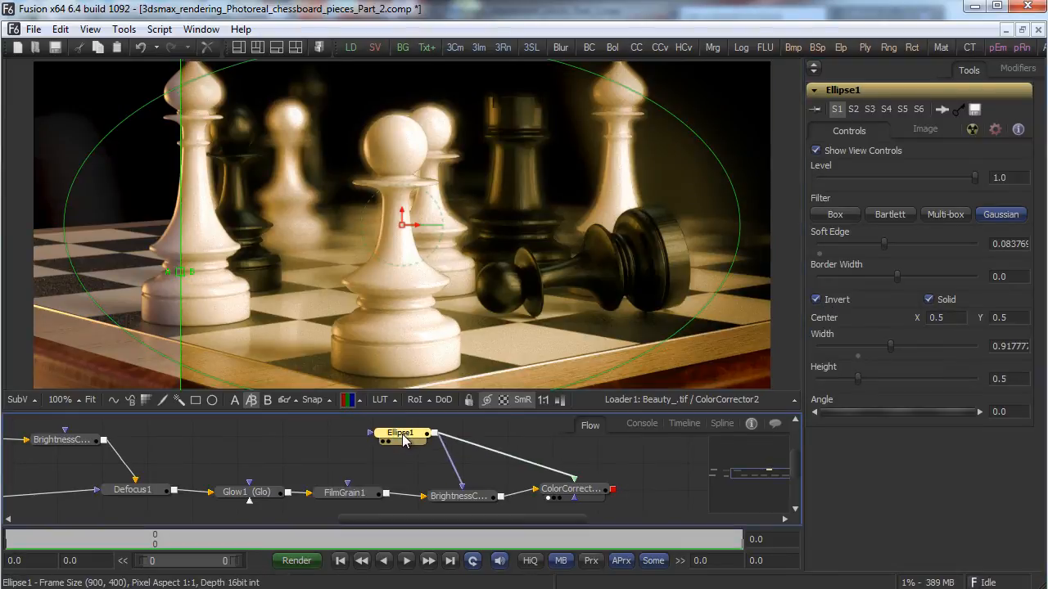
pyautogui.rightClick(393, 439)
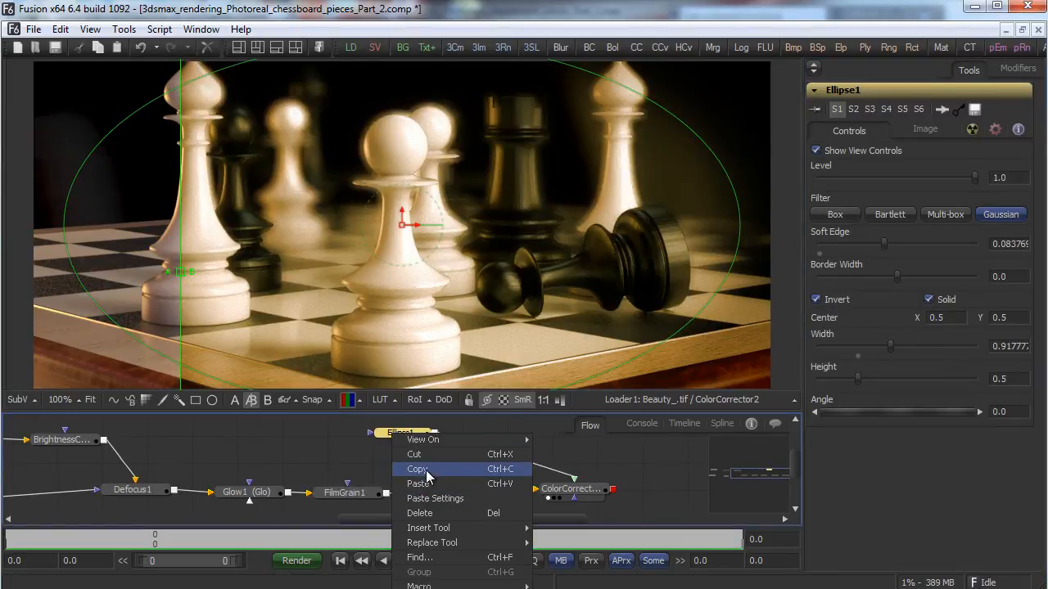
pyautogui.click(483, 456)
pyautogui.click(506, 429)
pyautogui.rightClick(508, 431)
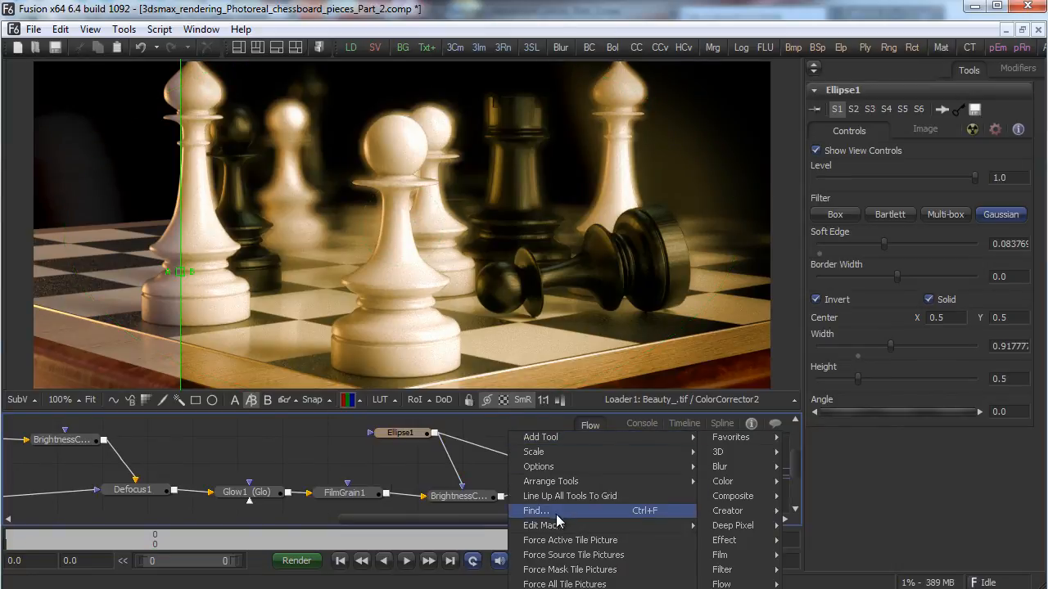
pyautogui.moveTo(548, 452)
pyautogui.click(737, 540)
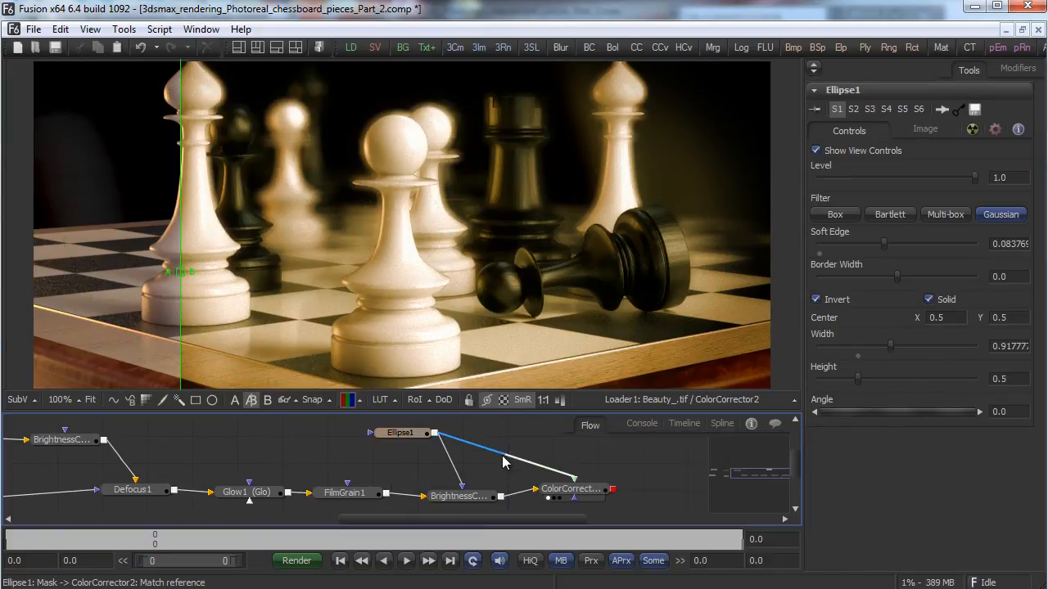
pyautogui.hotkey('ctrl', 'v')
pyautogui.moveTo(507, 450); pyautogui.dragTo(573, 490)
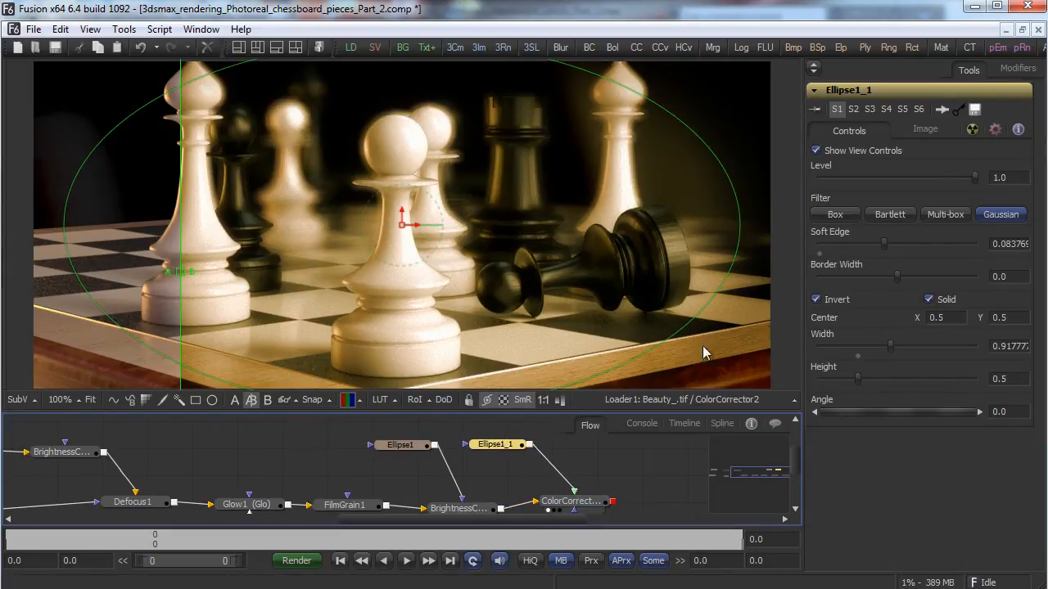
# Turn off inversion on the copied ellipse and compare the second Brightness/Contrast output with the second Color Corrector output.
pyautogui.click(829, 302)
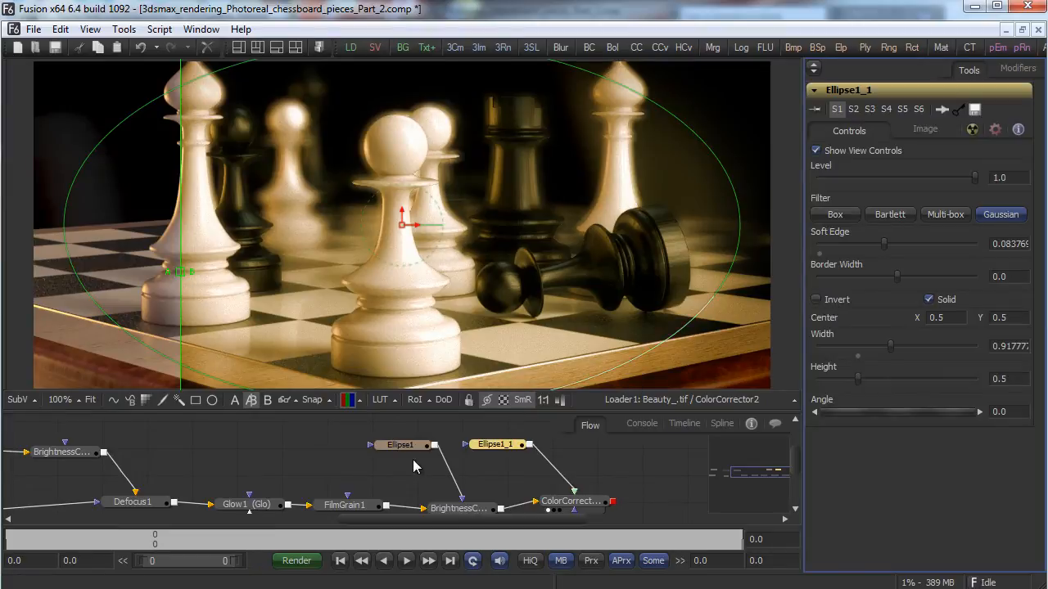
pyautogui.click(438, 516)
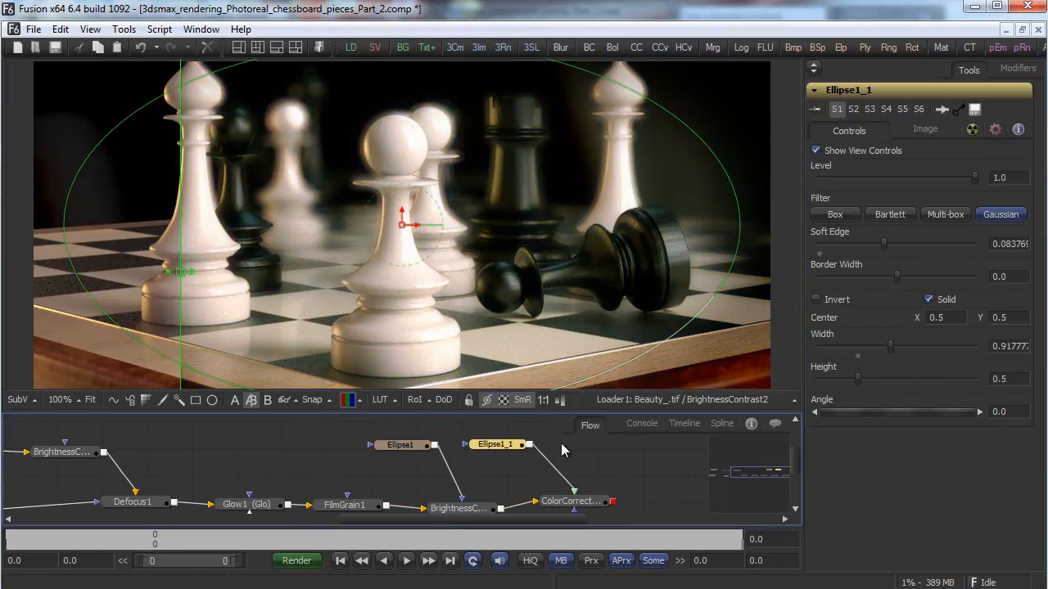
pyautogui.click(548, 510)
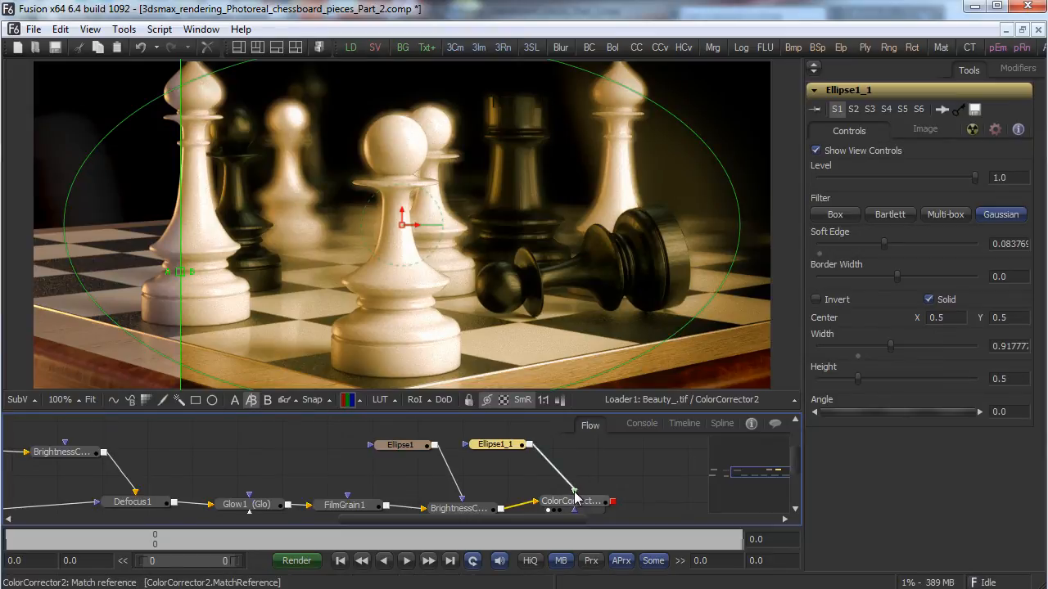
# Connect the original ellipse to the second Color Corrector's effect mask in place of the copied ellipse.
pyautogui.moveTo(795, 463); pyautogui.dragTo(795, 467)
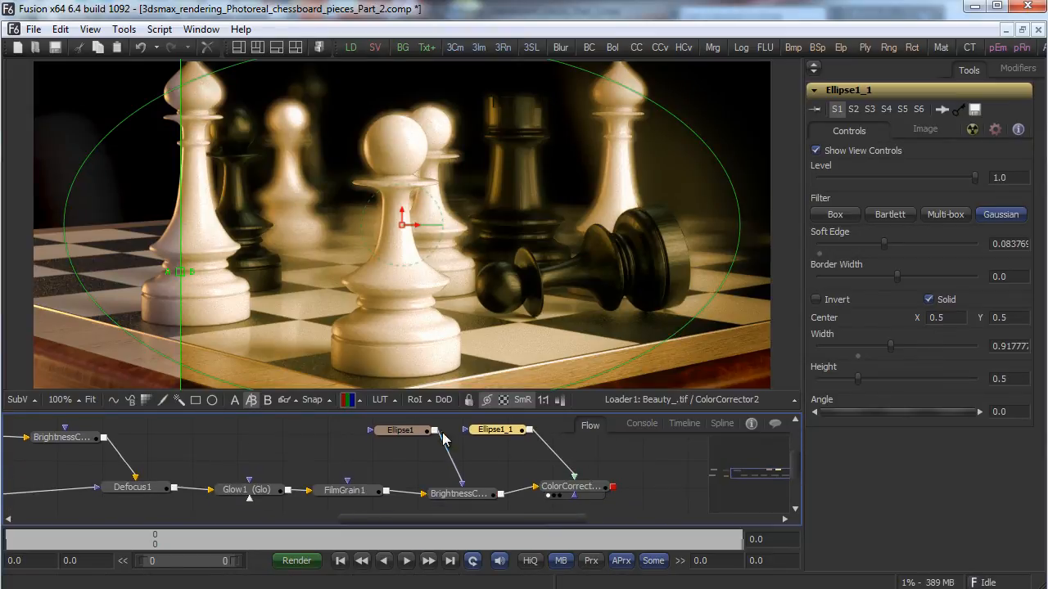
pyautogui.moveTo(434, 431); pyautogui.dragTo(579, 493)
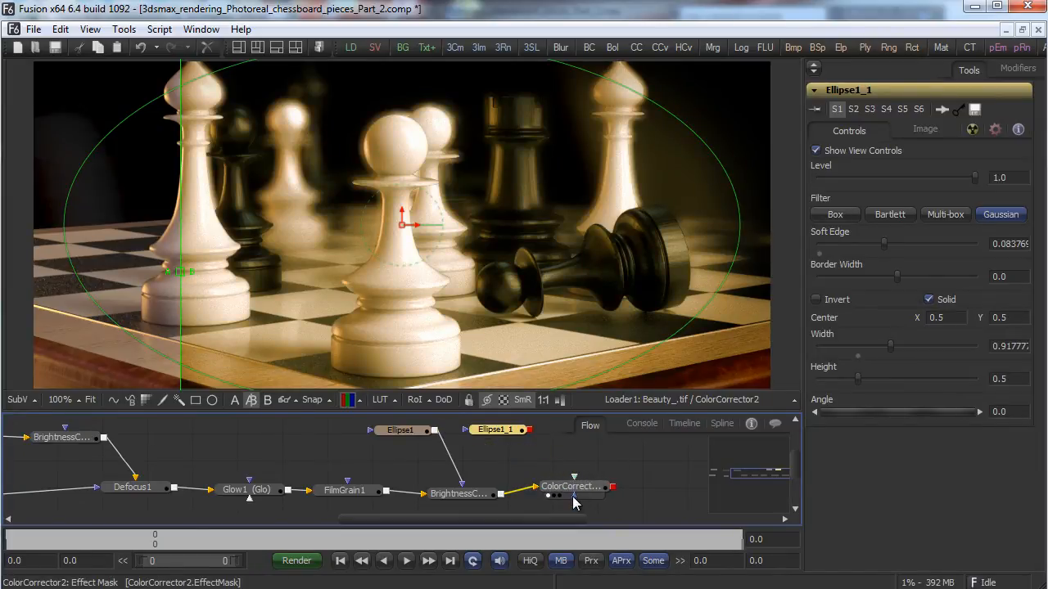
pyautogui.moveTo(435, 430); pyautogui.dragTo(572, 501)
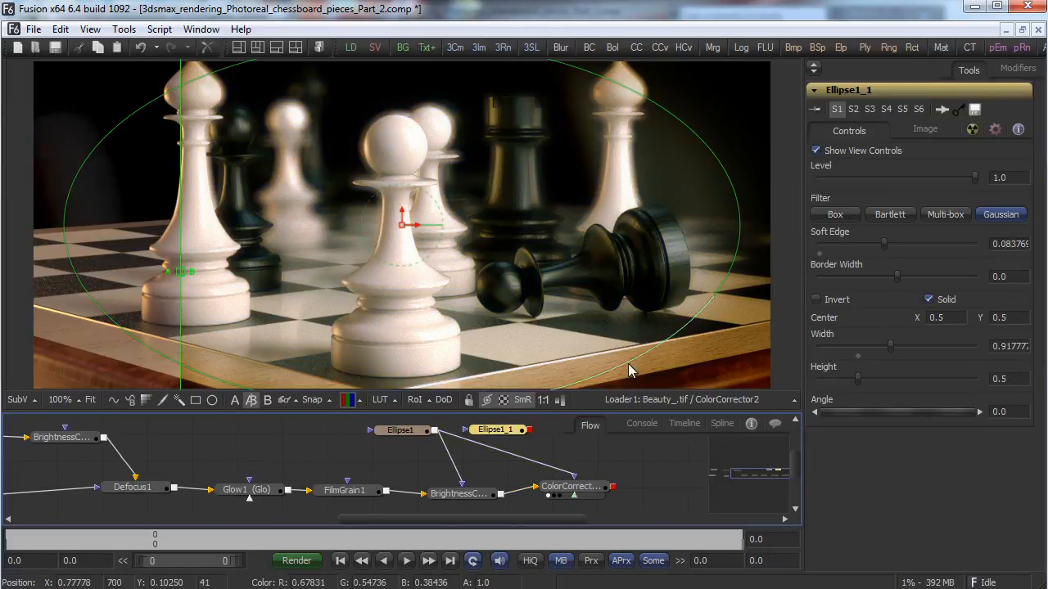
# Apply a blue-violet tint of about 0.23 strength in the second Color Corrector and delete the copied ellipse node.
pyautogui.click(582, 487)
pyautogui.moveTo(918, 248); pyautogui.dragTo(882, 300)
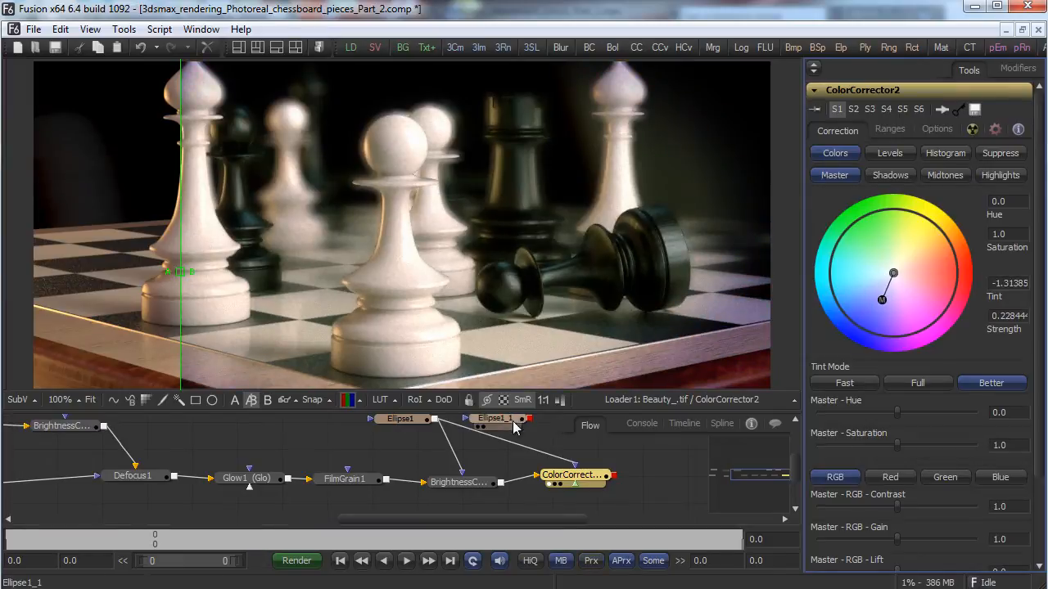
pyautogui.click(504, 419)
pyautogui.press('Delete')
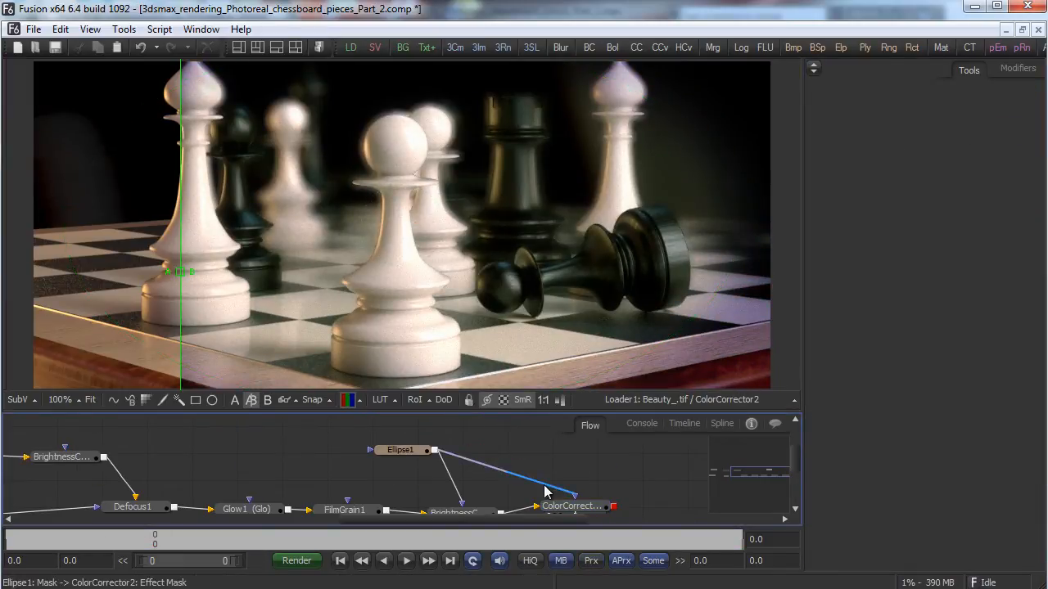
# Set the second Color Corrector to a blue tint of about 0.64 strength, with saturation about 1.2 and hue about 0.01.
pyautogui.click(400, 450)
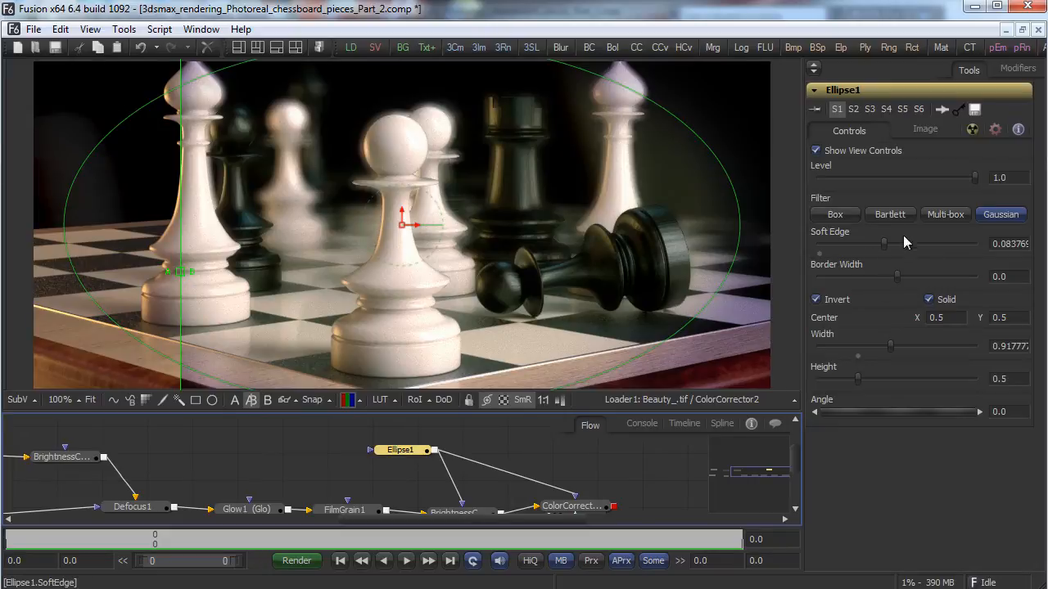
pyautogui.click(565, 476)
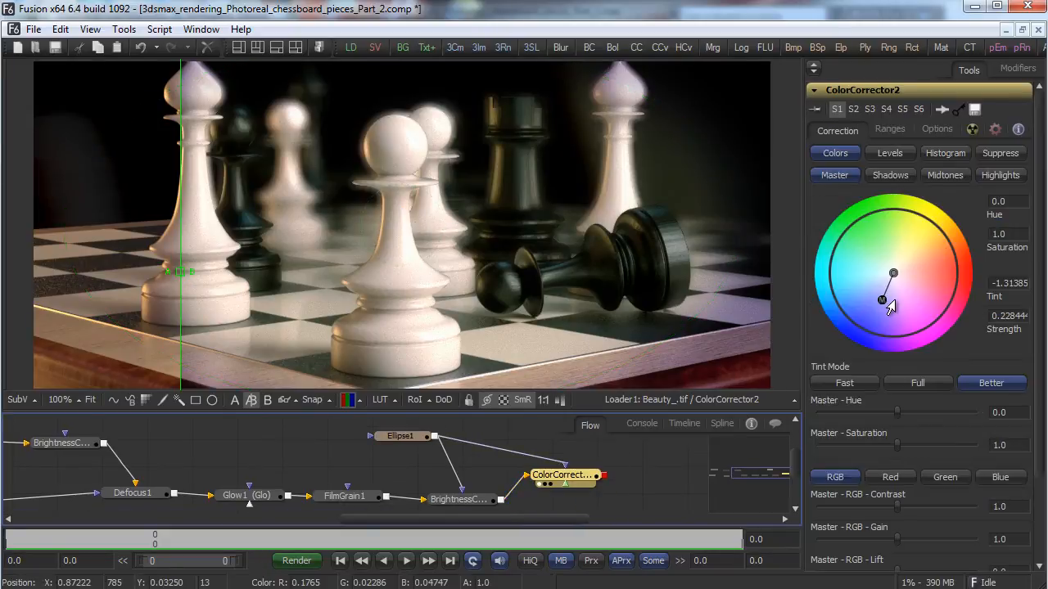
pyautogui.moveTo(887, 301); pyautogui.dragTo(853, 303)
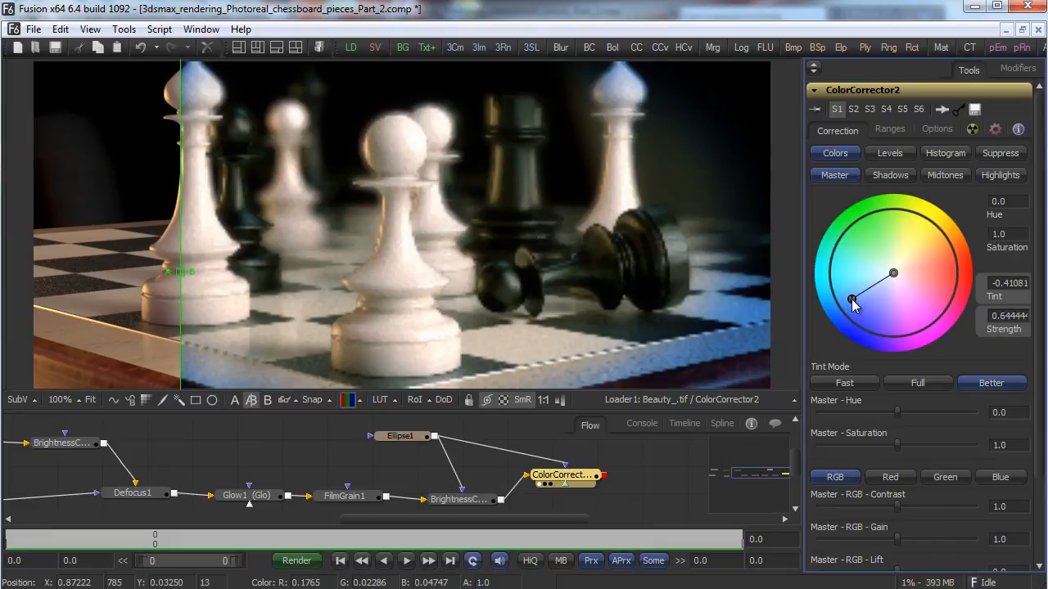
pyautogui.moveTo(894, 444); pyautogui.dragTo(913, 447)
pyautogui.moveTo(897, 412); pyautogui.dragTo(899, 412)
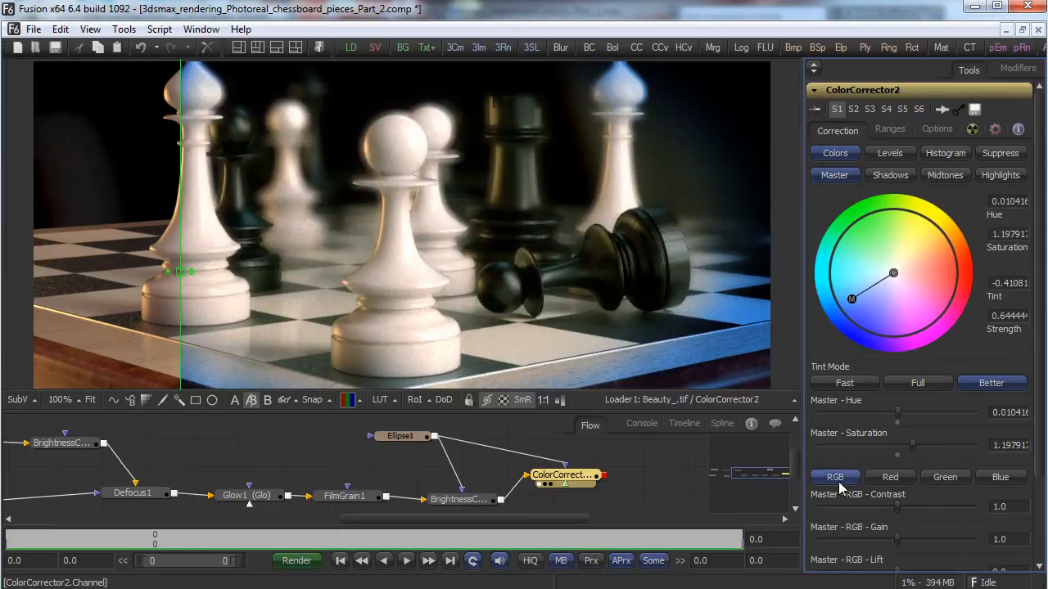
# Set the second Color Corrector's master RGB brightness to about 0.01 and contrast to about 1.21.
pyautogui.scroll(-2, 1011, 491)
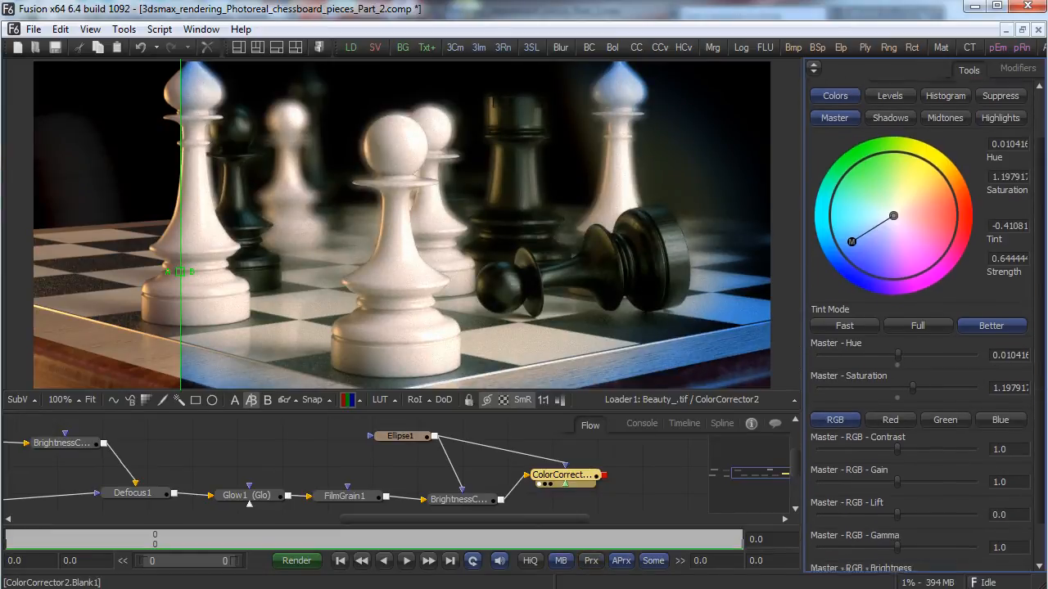
pyautogui.scroll(-2, 1015, 508)
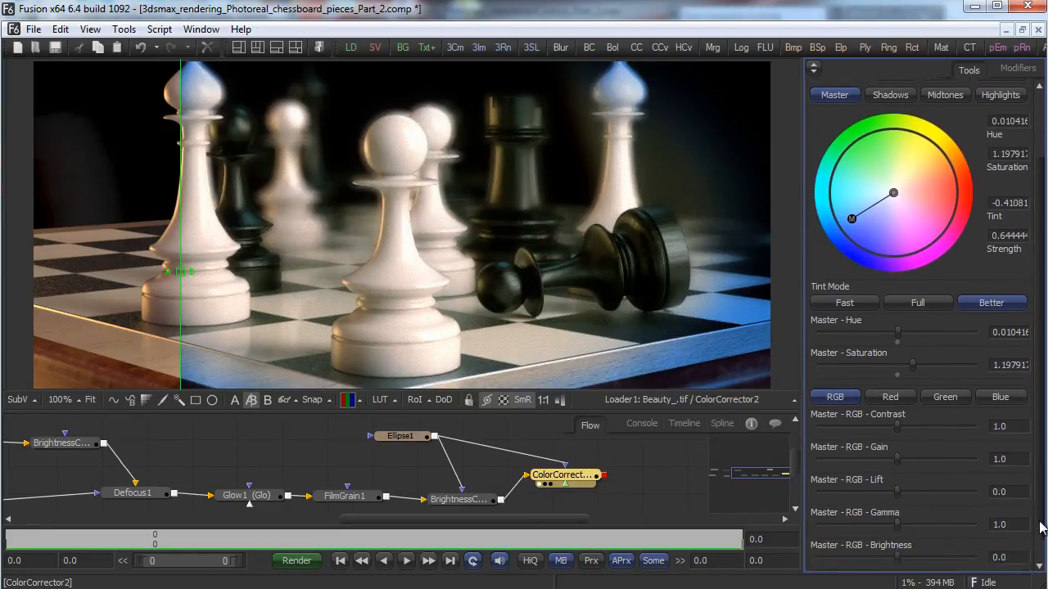
pyautogui.moveTo(899, 532); pyautogui.dragTo(898, 532)
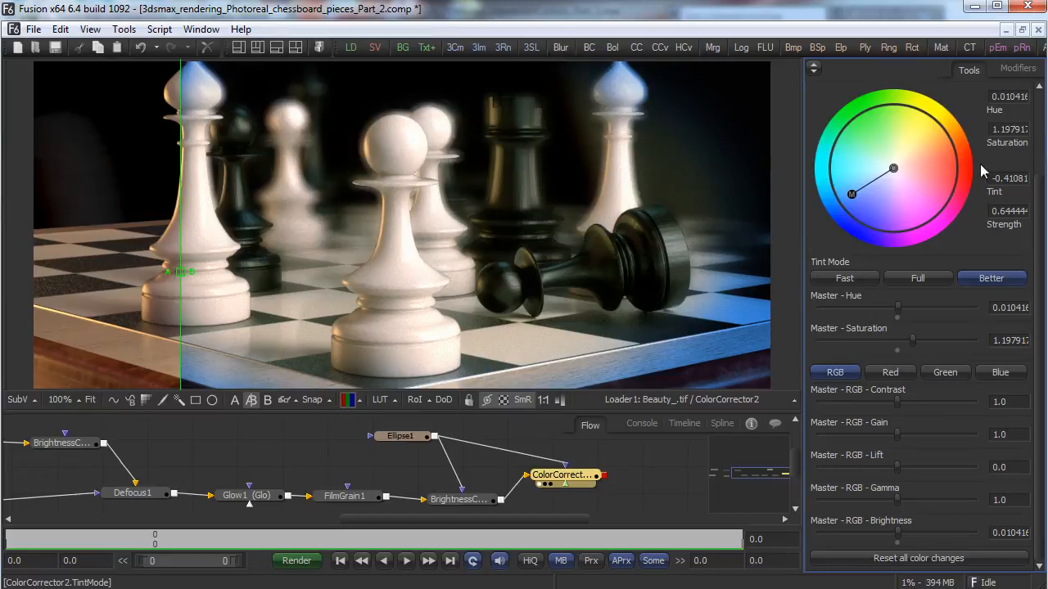
pyautogui.moveTo(896, 401); pyautogui.dragTo(905, 401)
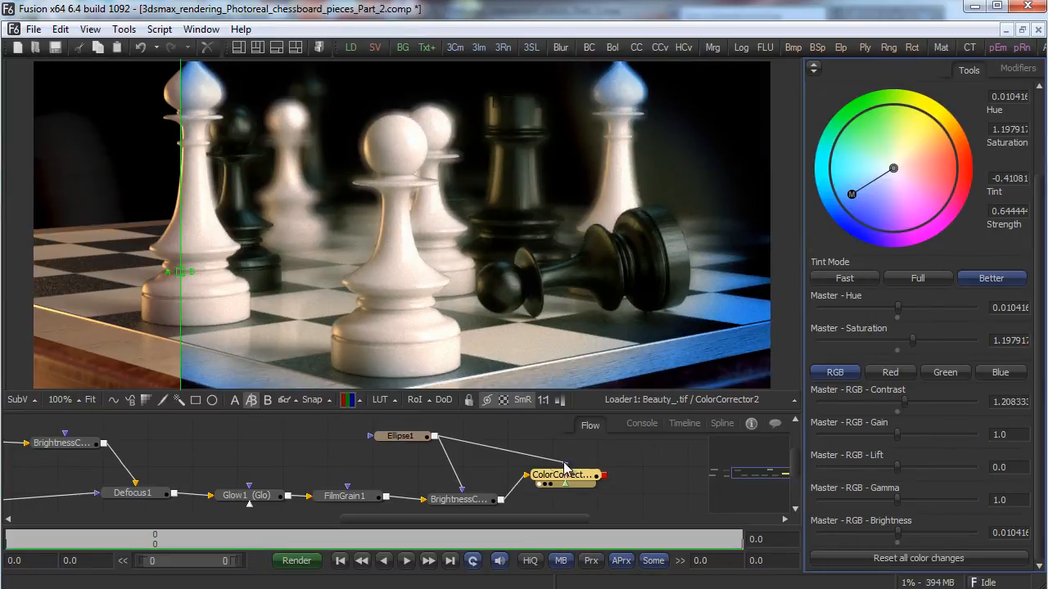
# Set the tint strength of the second Color Corrector to 0.35.
pyautogui.scroll(2, 1005, 281)
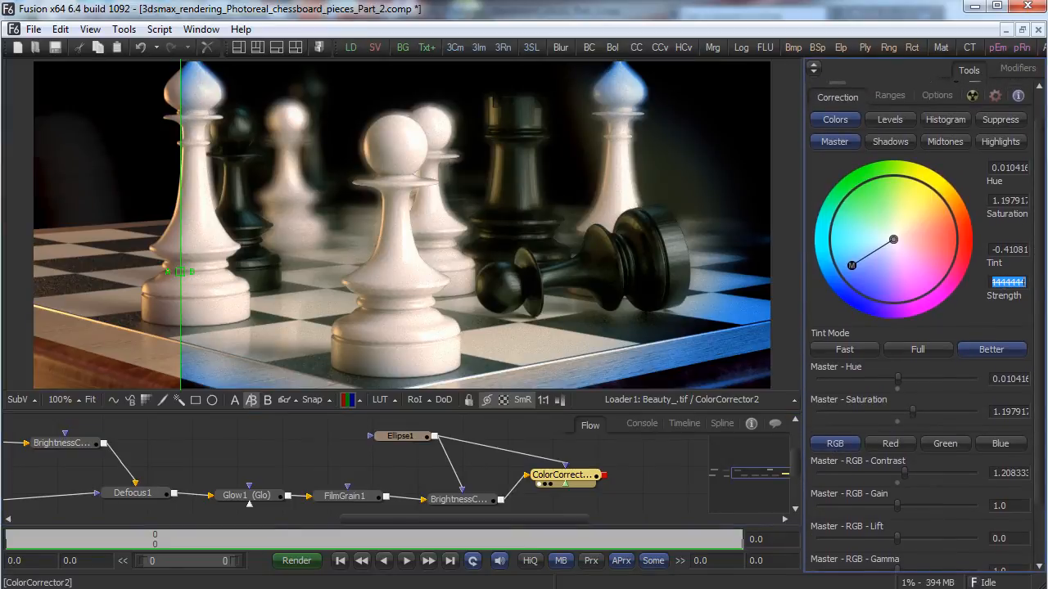
pyautogui.press('Return')
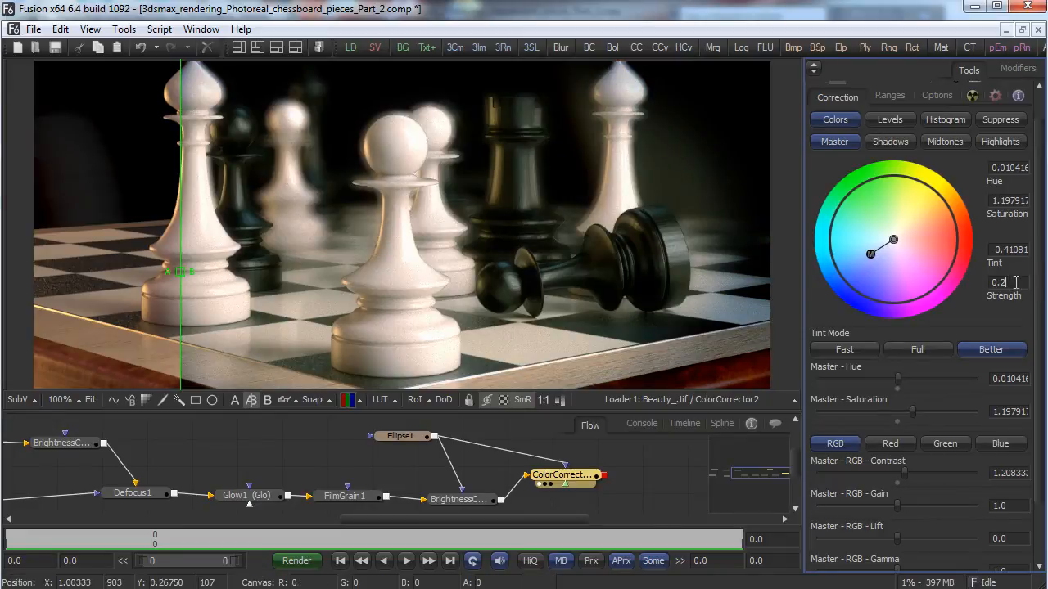
pyautogui.write('5')
pyautogui.press('Return')
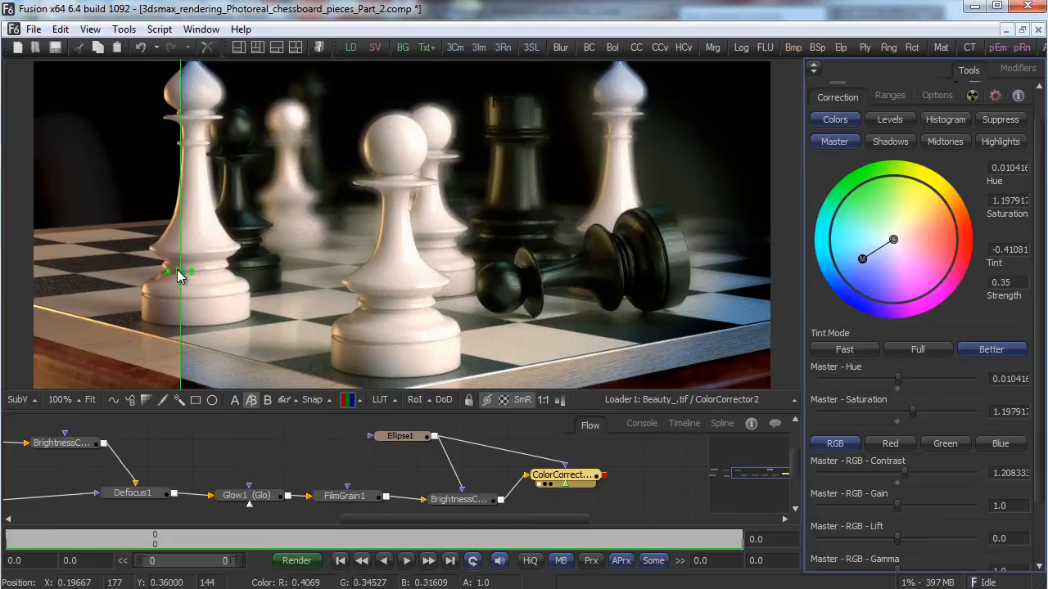
# Shift the comparison wipe to the front pawn and set the second Brightness/Contrast node's brightness to about -0.16.
pyautogui.moveTo(179, 270); pyautogui.dragTo(357, 290)
pyautogui.click(458, 499)
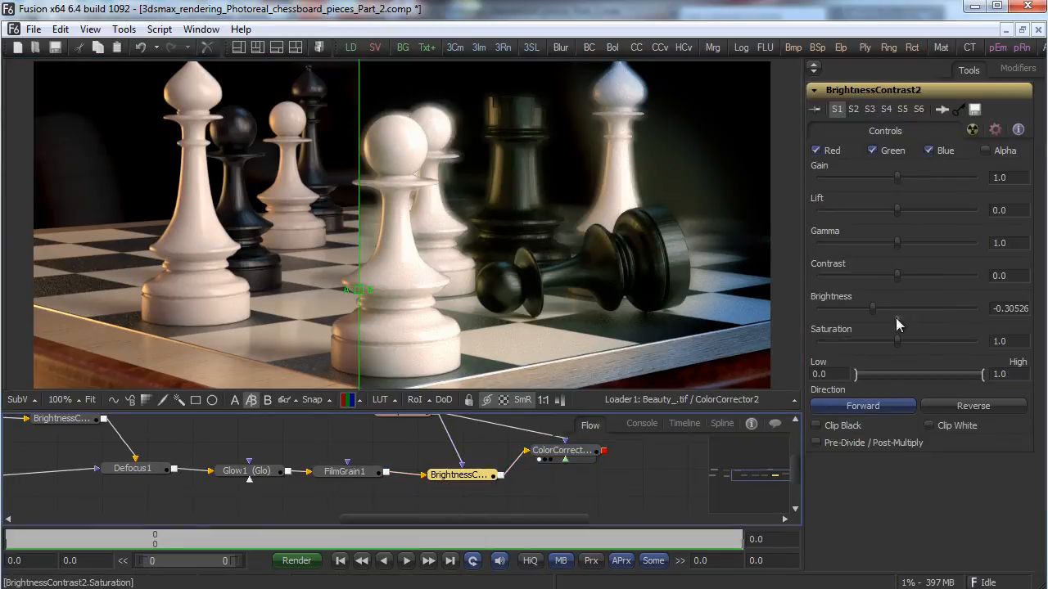
pyautogui.moveTo(872, 311); pyautogui.dragTo(886, 310)
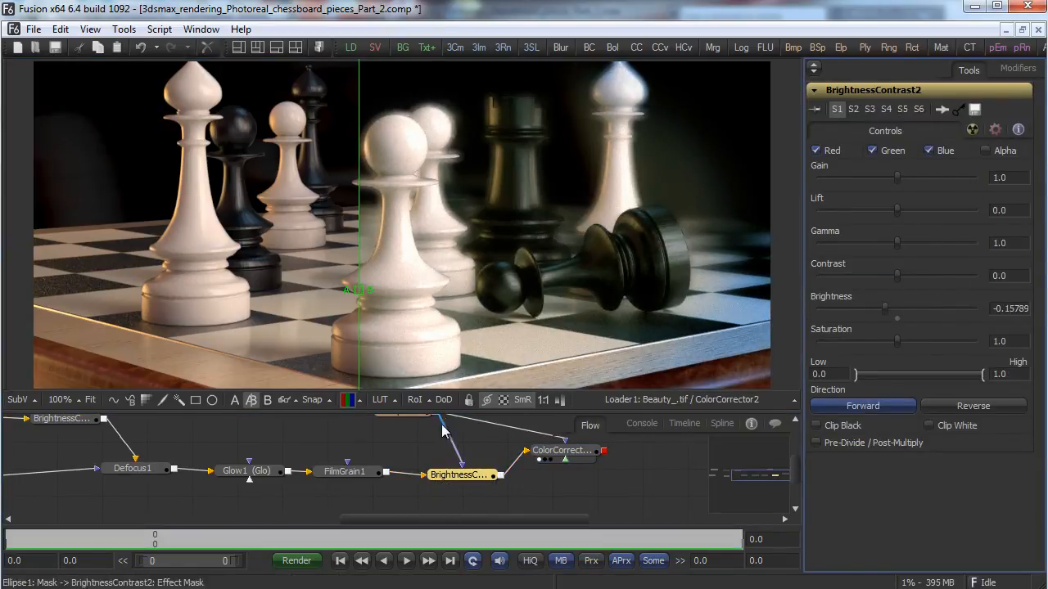
# Enlarge the original ellipse mask beyond the image edges, to about 1.03 width and 0.55 height.
pyautogui.click(212, 399)
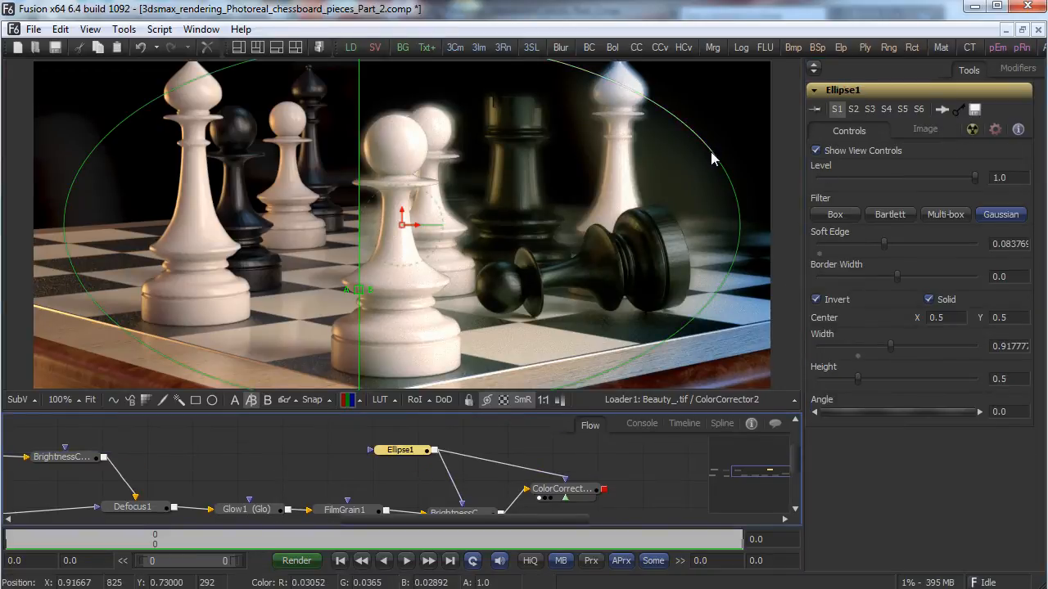
pyautogui.moveTo(736, 207); pyautogui.dragTo(761, 210)
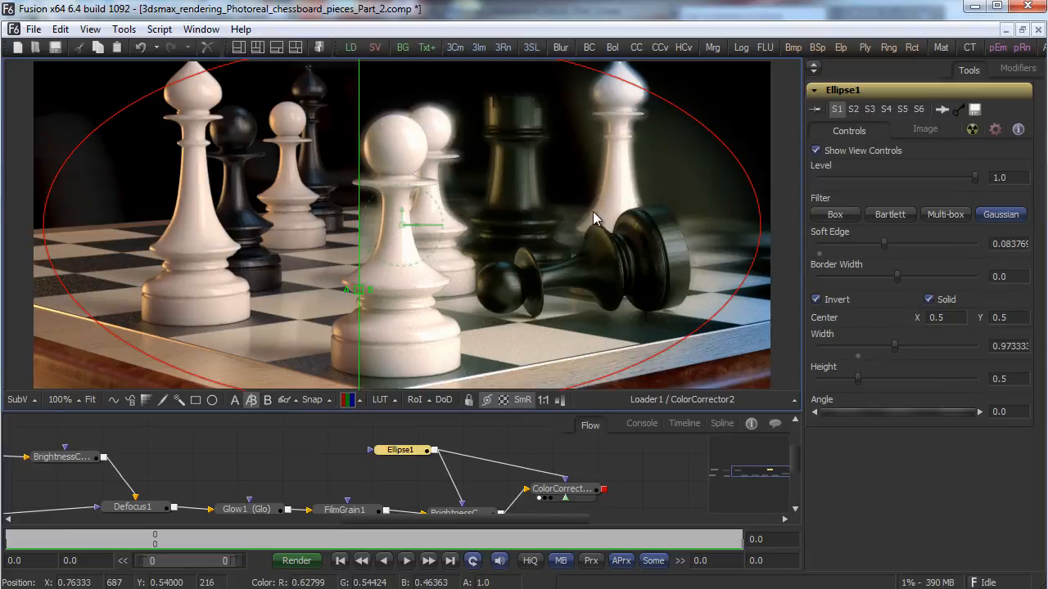
pyautogui.click(78, 399)
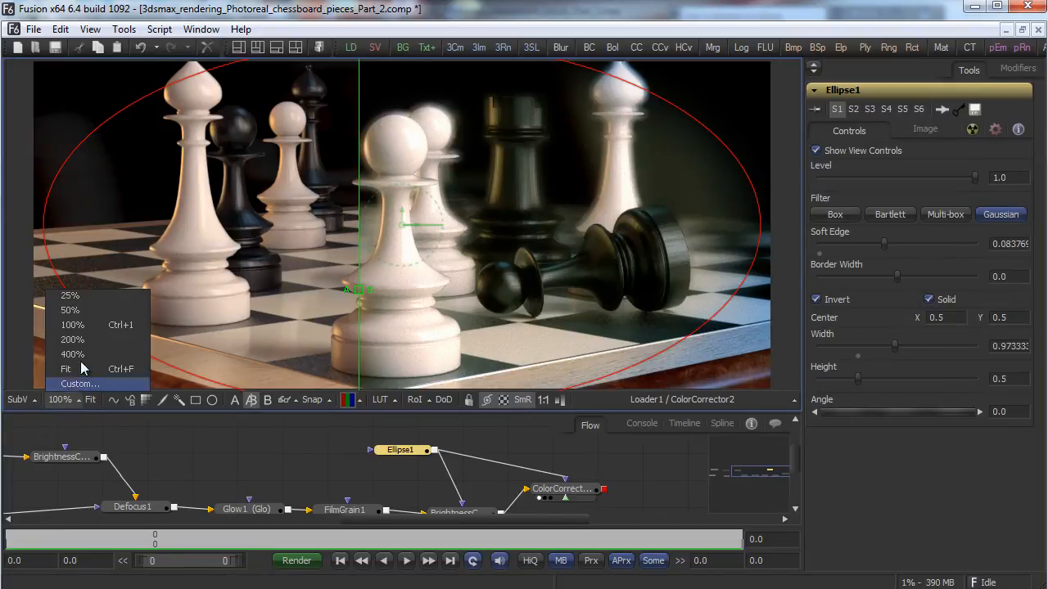
pyautogui.click(70, 310)
pyautogui.moveTo(400, 318); pyautogui.dragTo(406, 326)
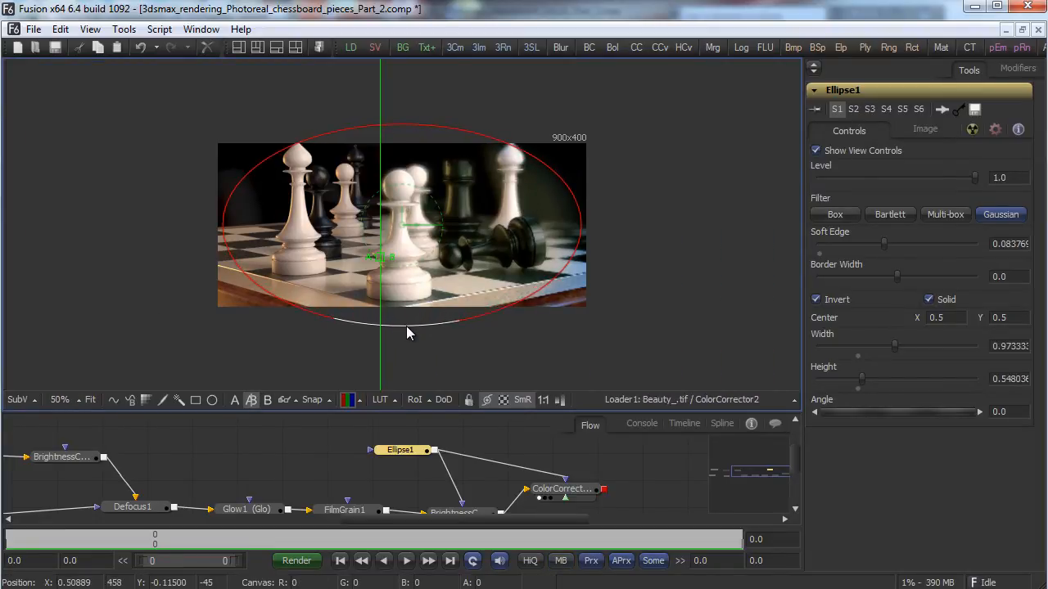
pyautogui.moveTo(580, 223); pyautogui.dragTo(592, 211)
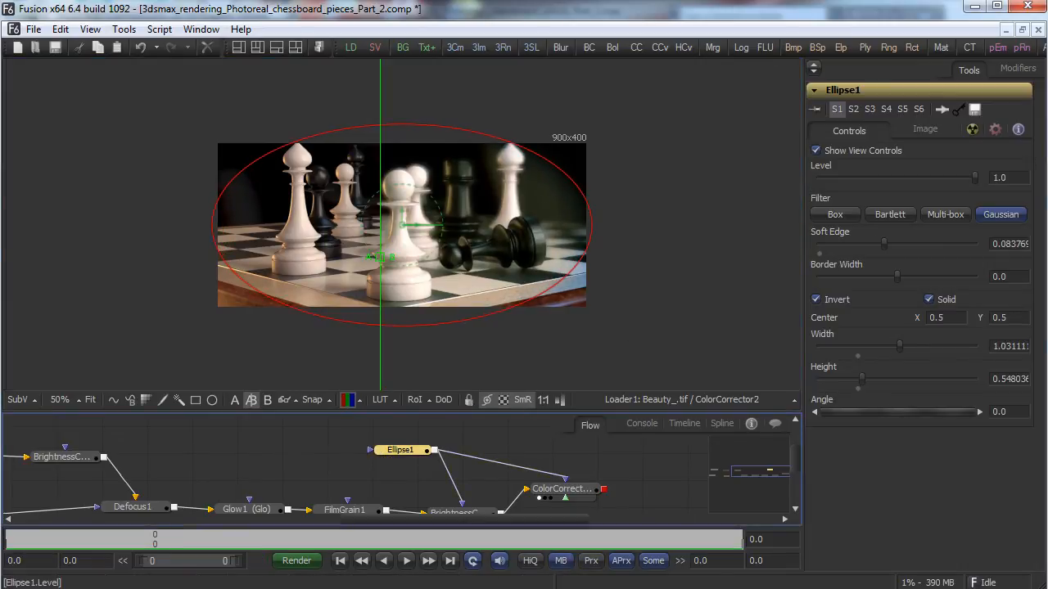
# Set the ellipse's border width to 0.0875, soft edge to about 0.127 and width to 0.96, and move the comparison wipe off the image.
pyautogui.moveTo(898, 276); pyautogui.dragTo(933, 272)
pyautogui.moveTo(883, 243); pyautogui.dragTo(917, 242)
pyautogui.moveTo(595, 227); pyautogui.dragTo(579, 221)
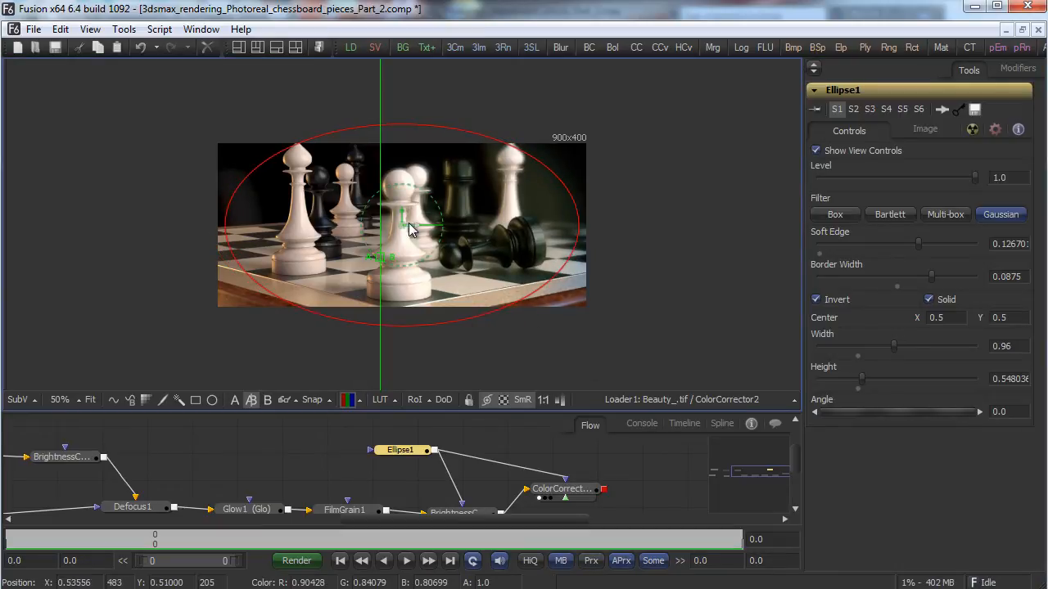
pyautogui.moveTo(380, 262); pyautogui.dragTo(131, 268)
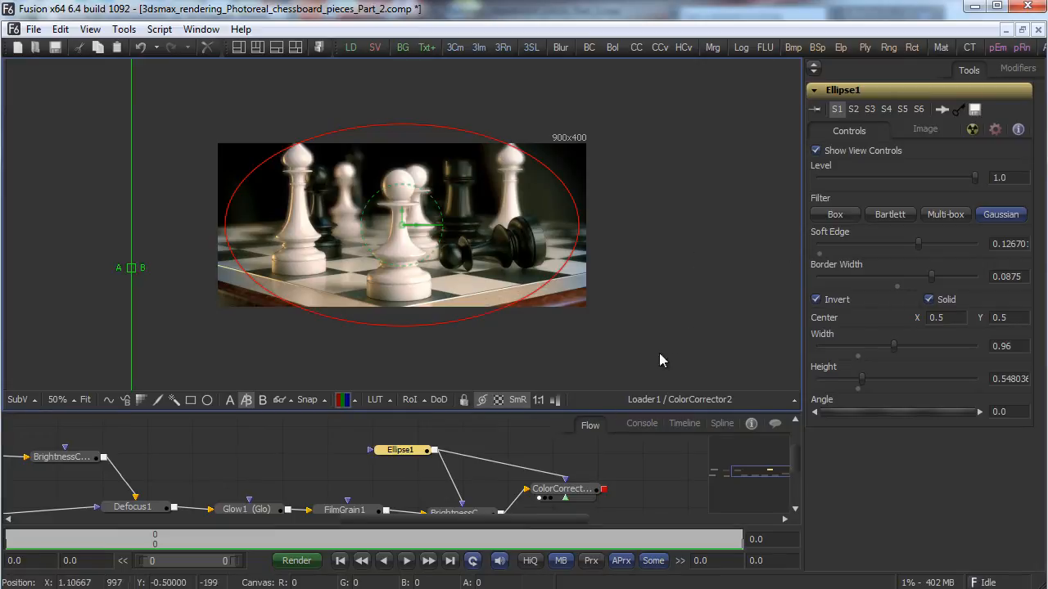
# Return to the source nodes at the start of the flow and save the composition.
pyautogui.click(561, 489)
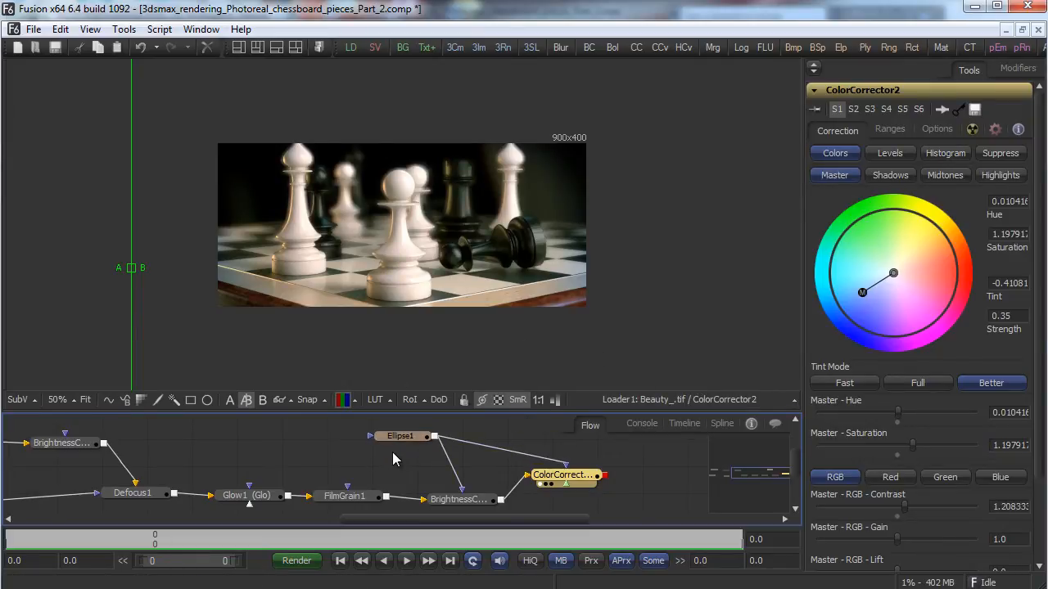
pyautogui.click(315, 444)
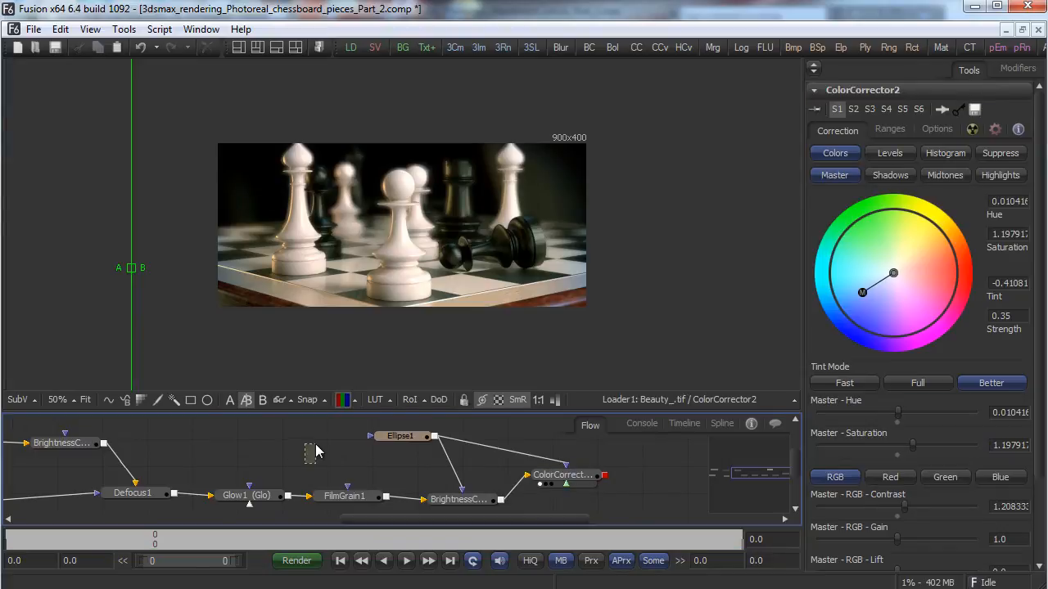
pyautogui.moveTo(471, 515); pyautogui.dragTo(363, 516)
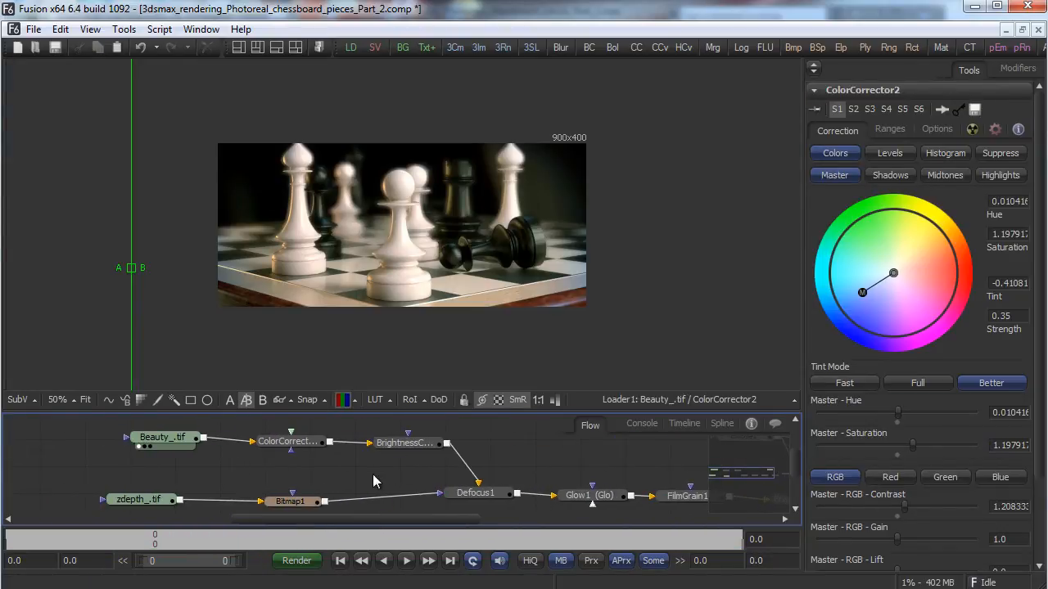
pyautogui.rightClick(223, 469)
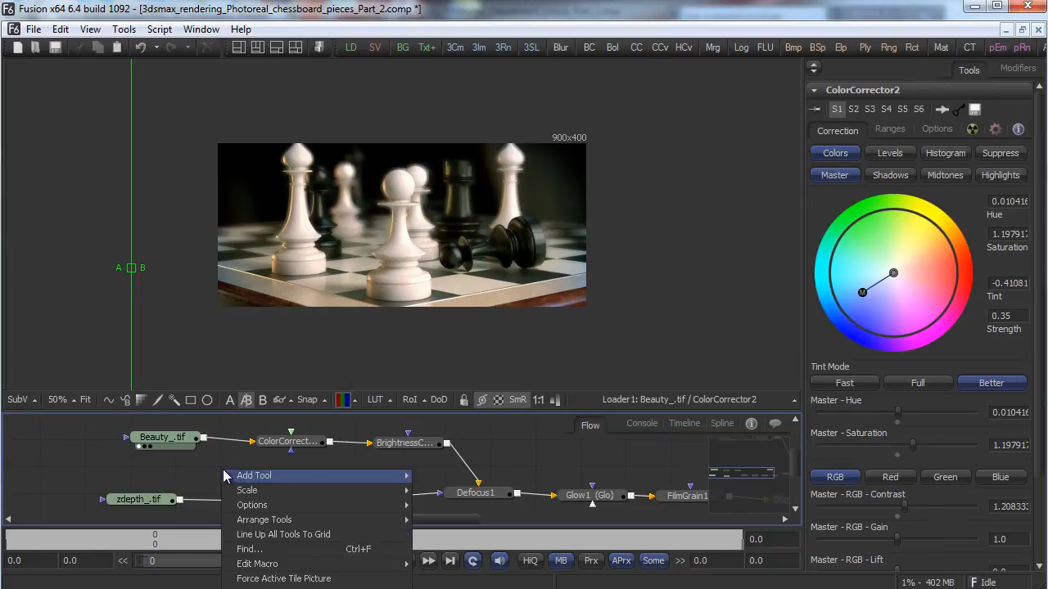
pyautogui.moveTo(347, 479)
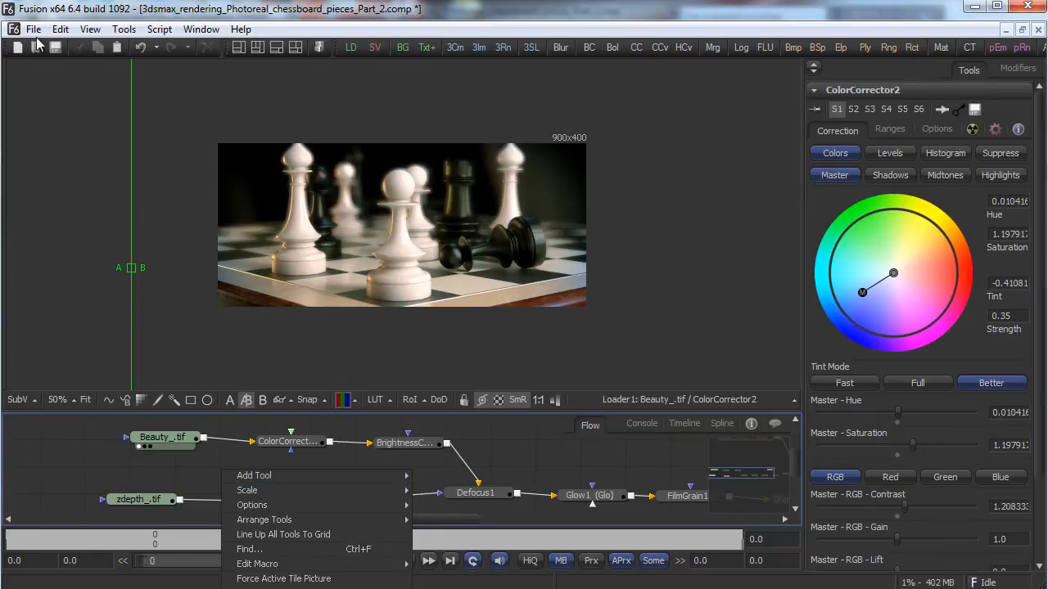
pyautogui.click(34, 29)
pyautogui.click(45, 100)
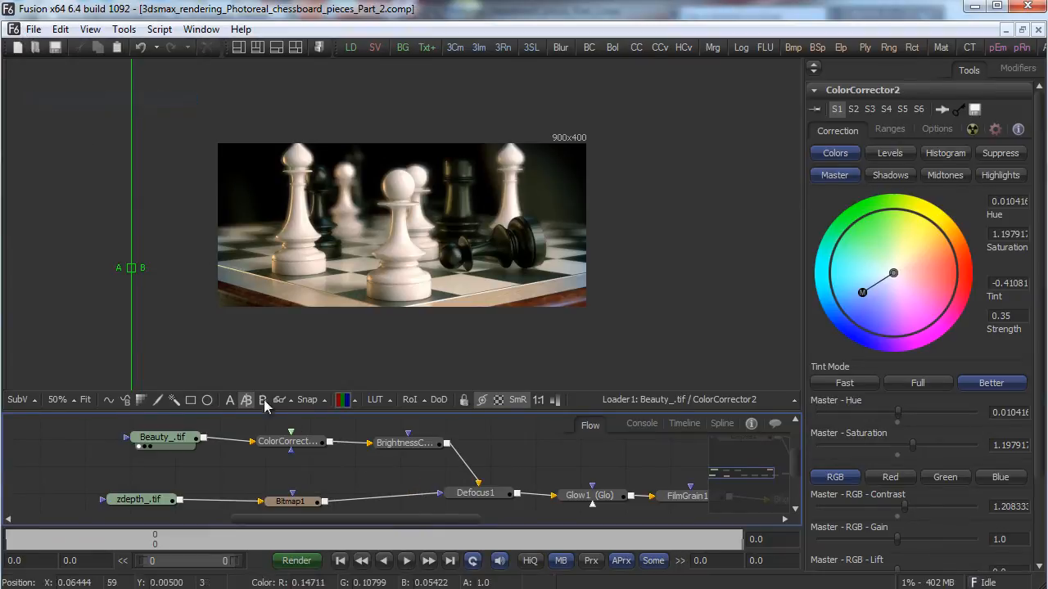
# Add a Loader for Reflection_.tif to the flow, between the beauty and zdepth loaders.
pyautogui.rightClick(234, 460)
pyautogui.moveTo(408, 471)
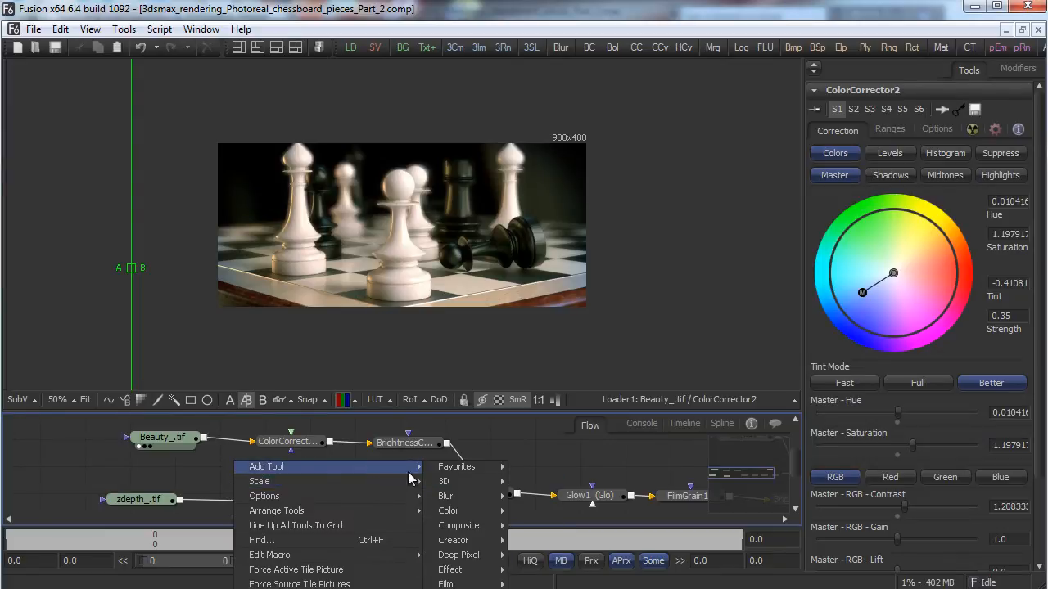
pyautogui.click(541, 467)
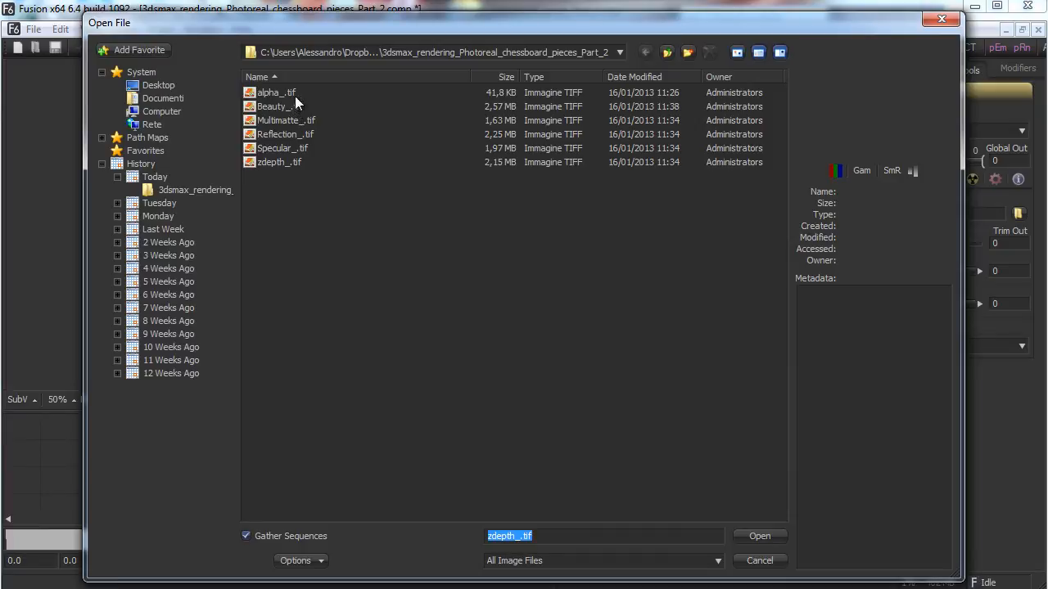
pyautogui.click(287, 135)
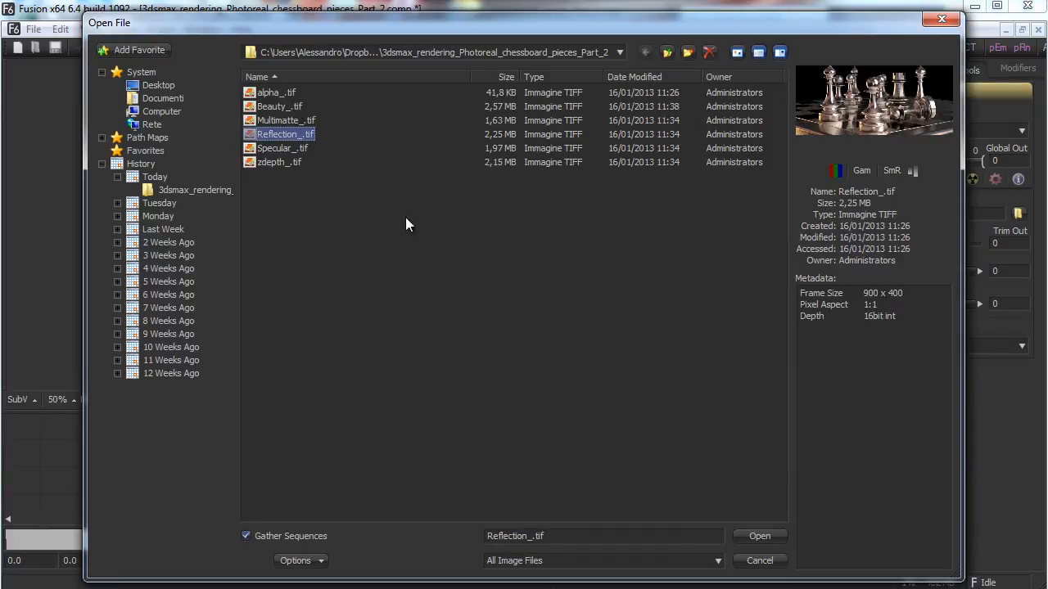
pyautogui.click(760, 537)
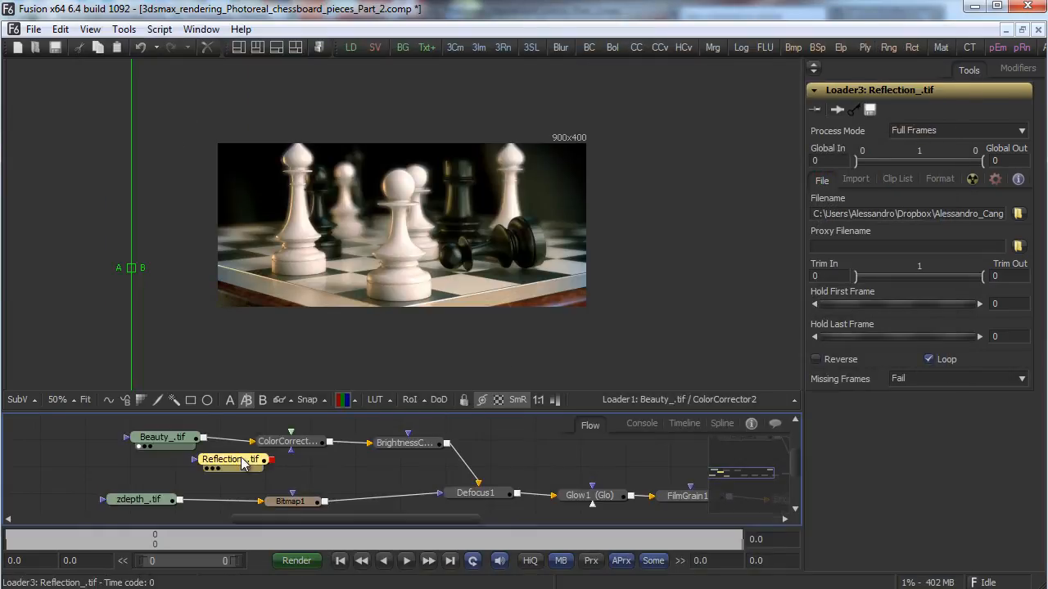
# View the reflection pass and insert a Merge node between the BrightnessContrast and Defocus nodes, with the beauty branch as its background.
pyautogui.moveTo(229, 459); pyautogui.dragTo(433, 339)
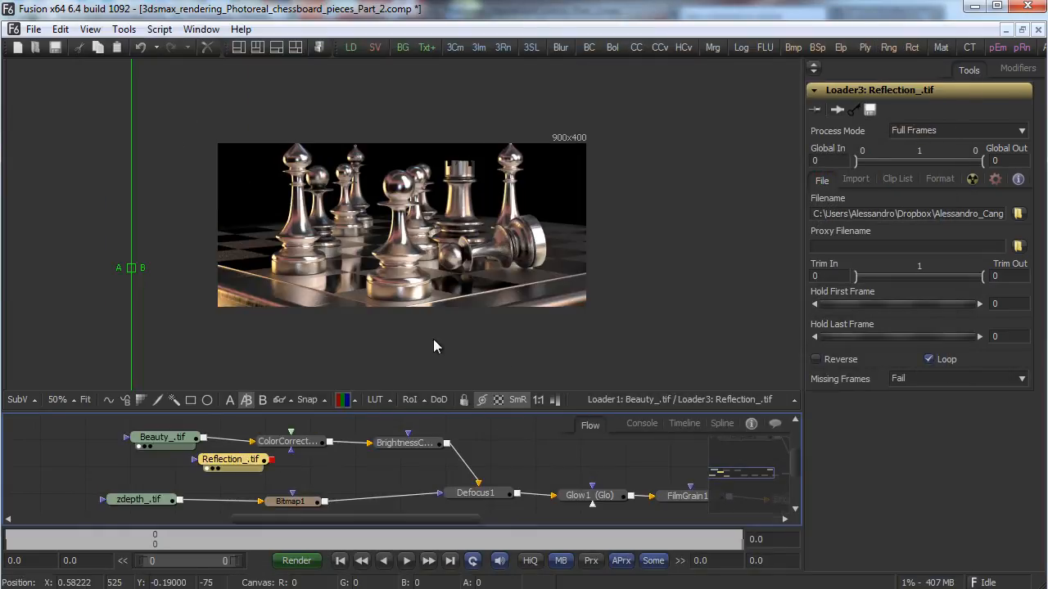
pyautogui.rightClick(333, 479)
pyautogui.moveTo(590, 537)
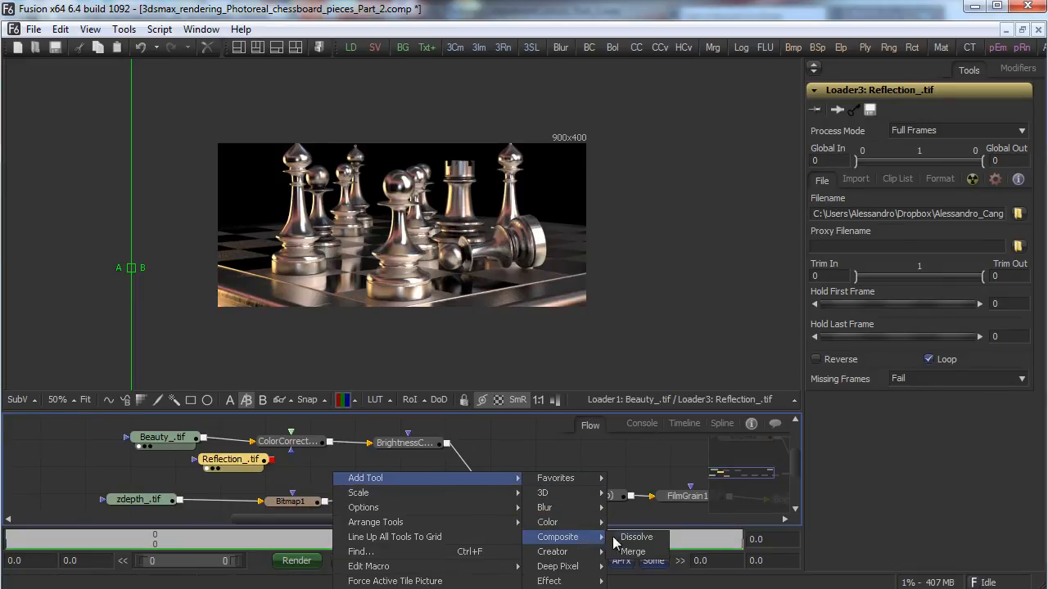
pyautogui.click(632, 551)
pyautogui.moveTo(332, 475); pyautogui.dragTo(540, 454)
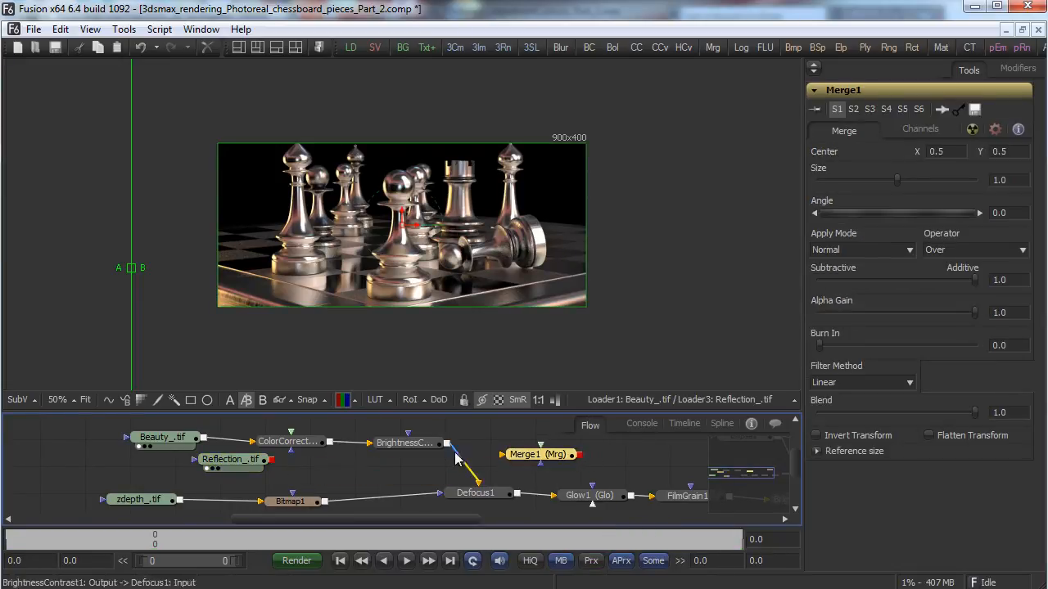
pyautogui.moveTo(446, 443); pyautogui.dragTo(501, 455)
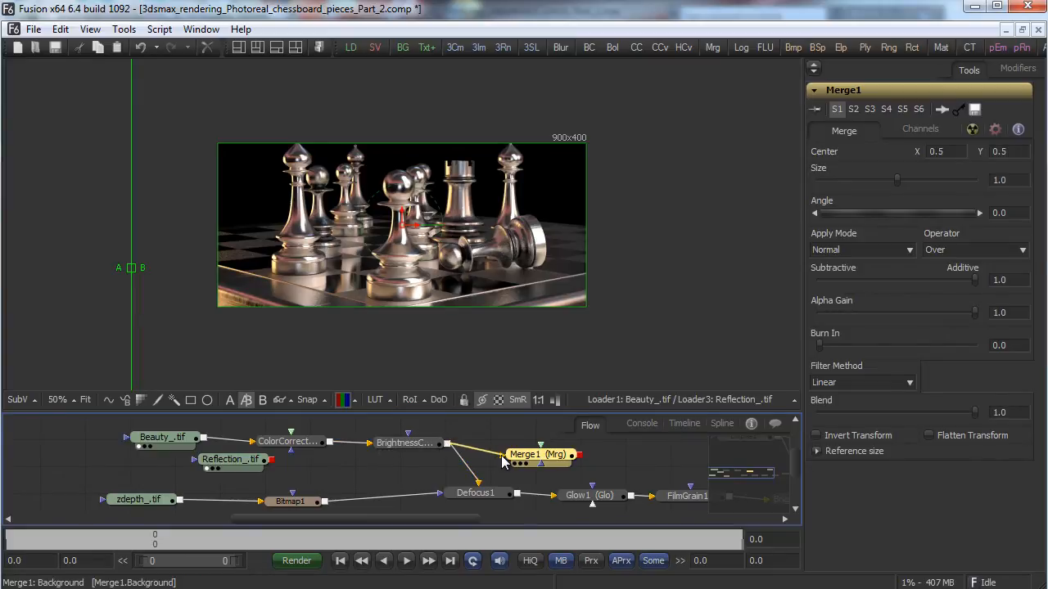
pyautogui.moveTo(579, 455); pyautogui.dragTo(478, 486)
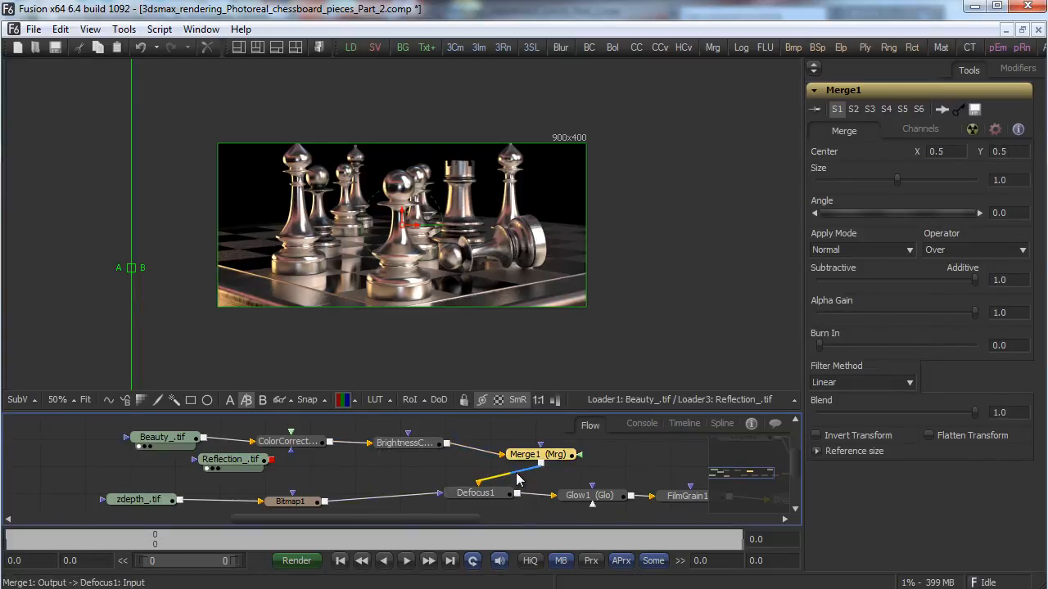
# Rearrange the nodes around the Merge, connect the Reflection loader as its foreground, and view the Merge result.
pyautogui.moveTo(527, 455); pyautogui.dragTo(486, 455)
pyautogui.moveTo(387, 448); pyautogui.dragTo(367, 443)
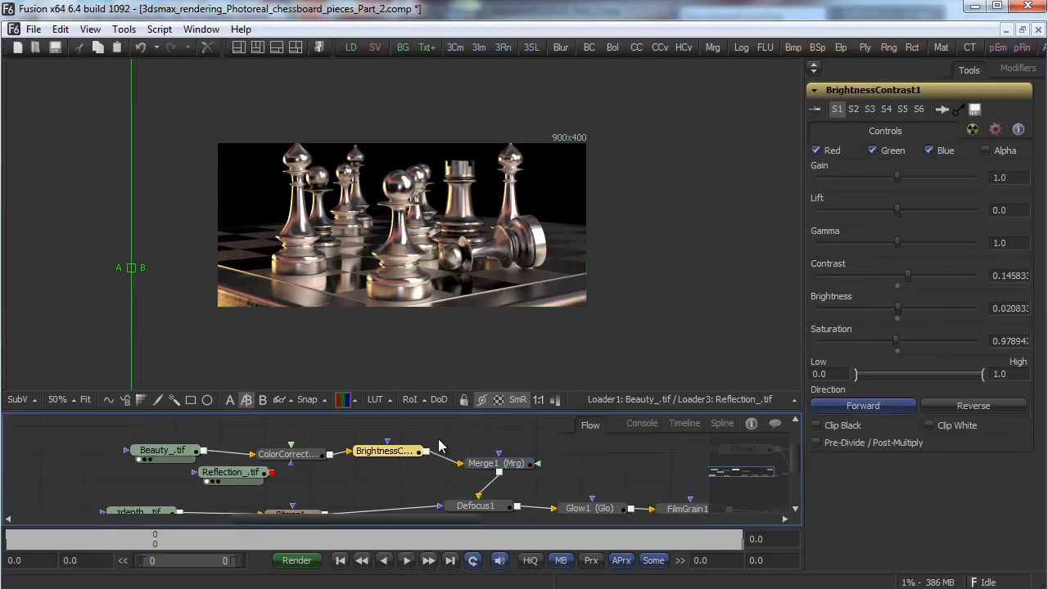
pyautogui.moveTo(492, 472); pyautogui.dragTo(471, 478)
pyautogui.moveTo(229, 473); pyautogui.dragTo(518, 326)
pyautogui.scroll(1, 459, 434)
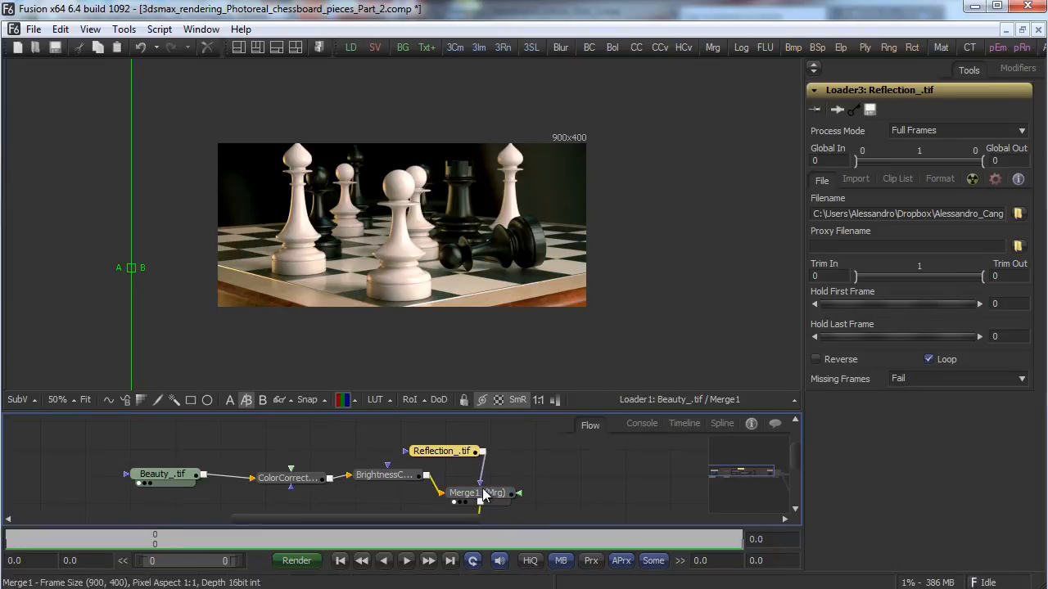
pyautogui.moveTo(480, 489); pyautogui.dragTo(505, 492)
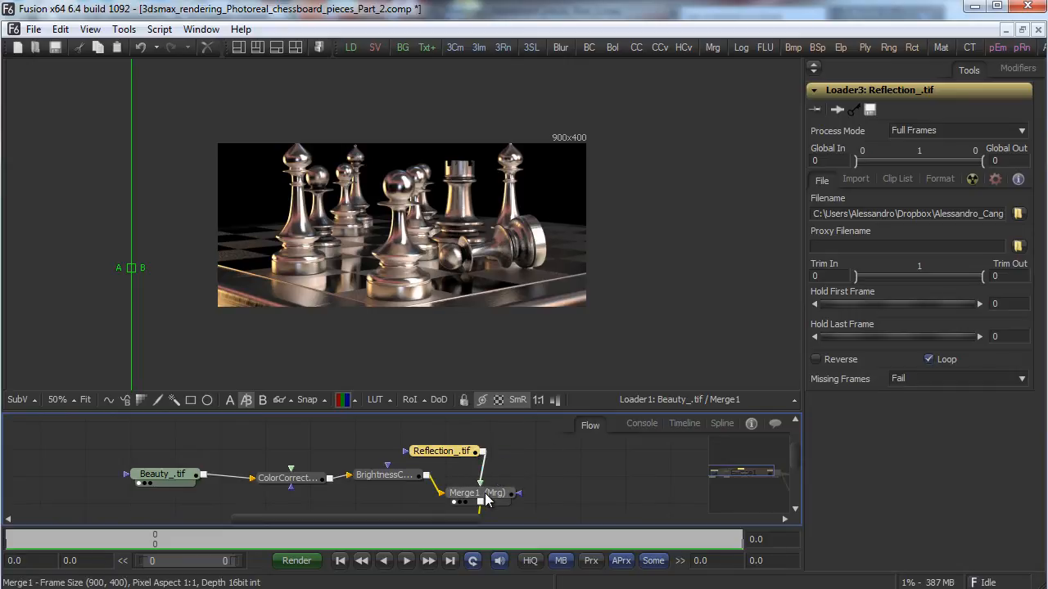
# Fit the image in the viewer and set the Merge to Screen mode with gain about 0.162 and blend about 0.325.
pyautogui.click(57, 399)
pyautogui.click(82, 371)
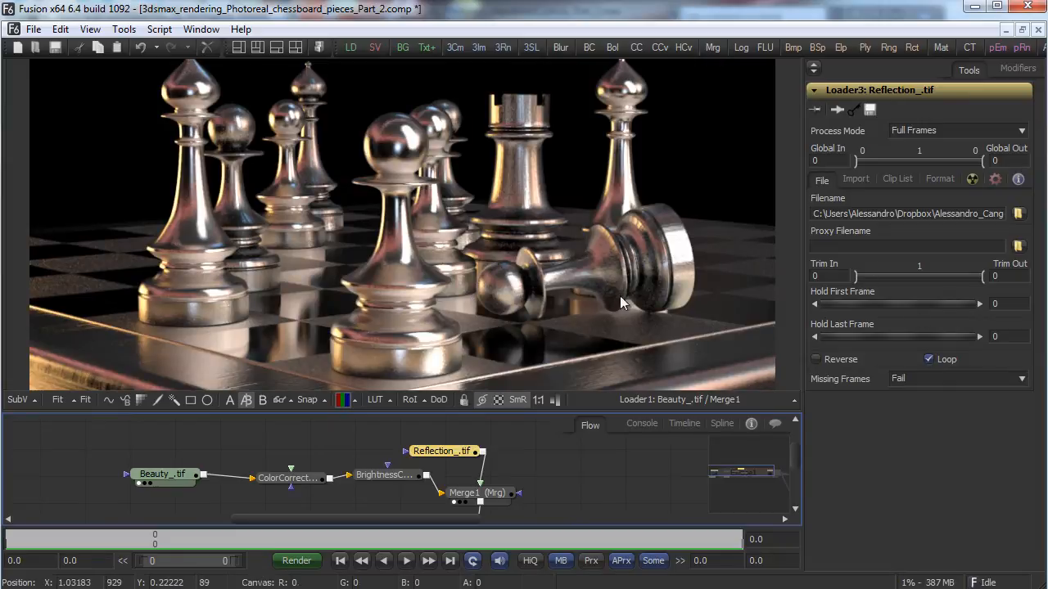
pyautogui.click(473, 493)
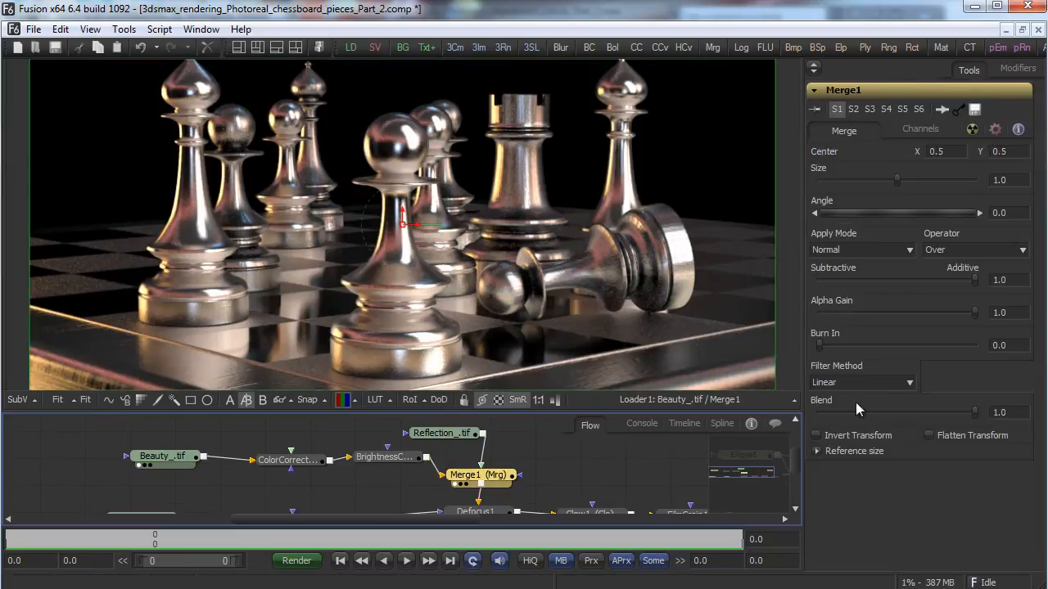
pyautogui.click(883, 253)
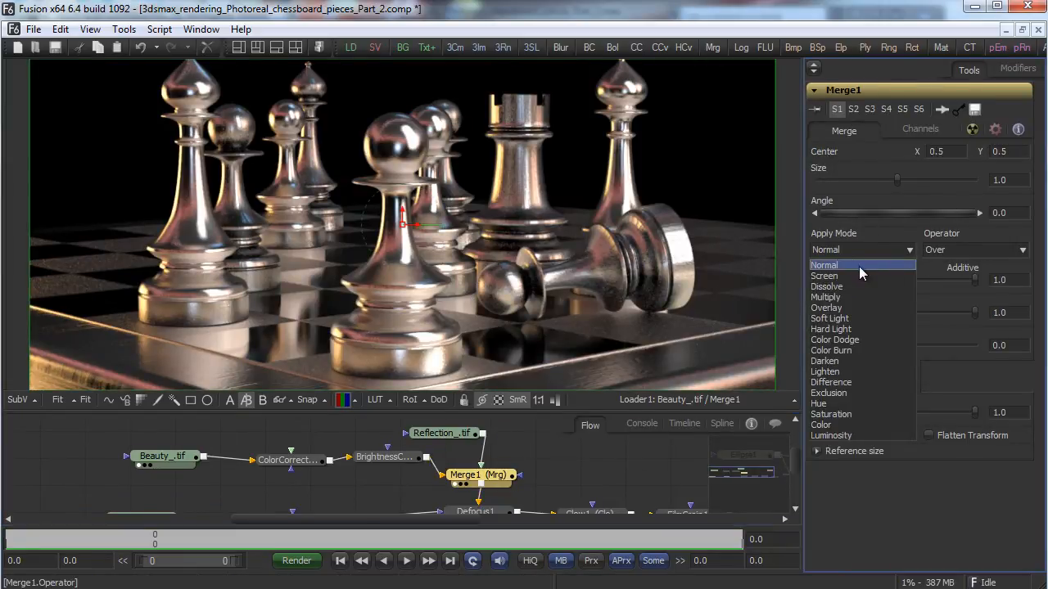
pyautogui.click(861, 277)
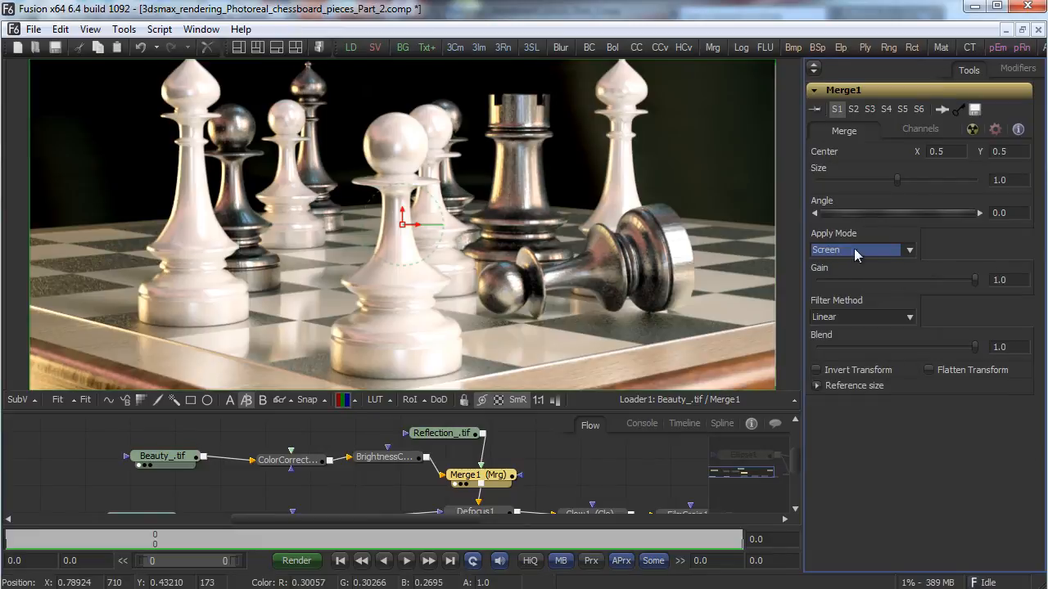
pyautogui.moveTo(976, 282); pyautogui.dragTo(782, 282)
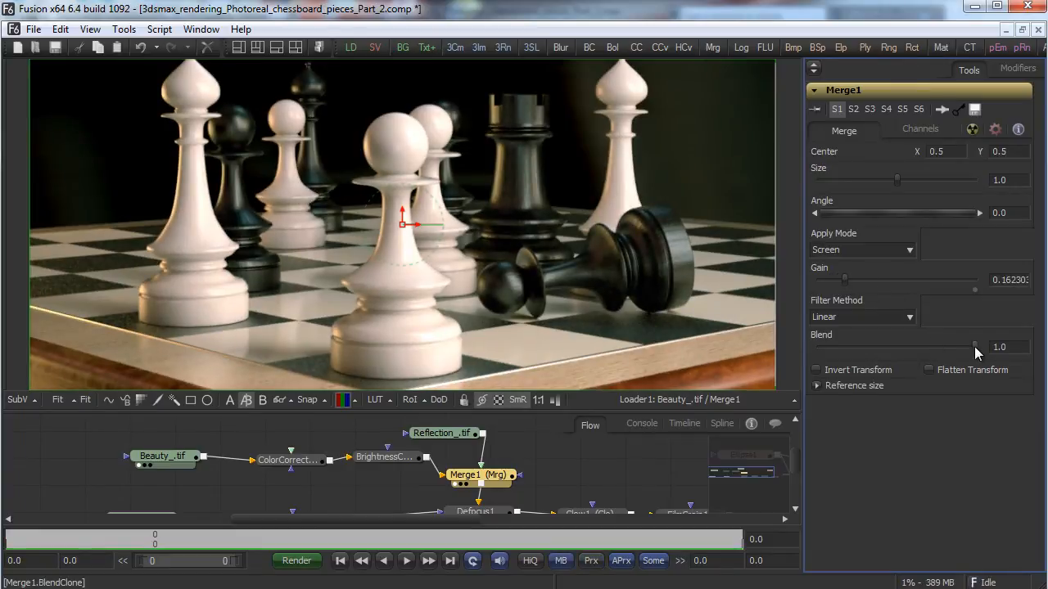
pyautogui.moveTo(975, 347); pyautogui.dragTo(791, 352)
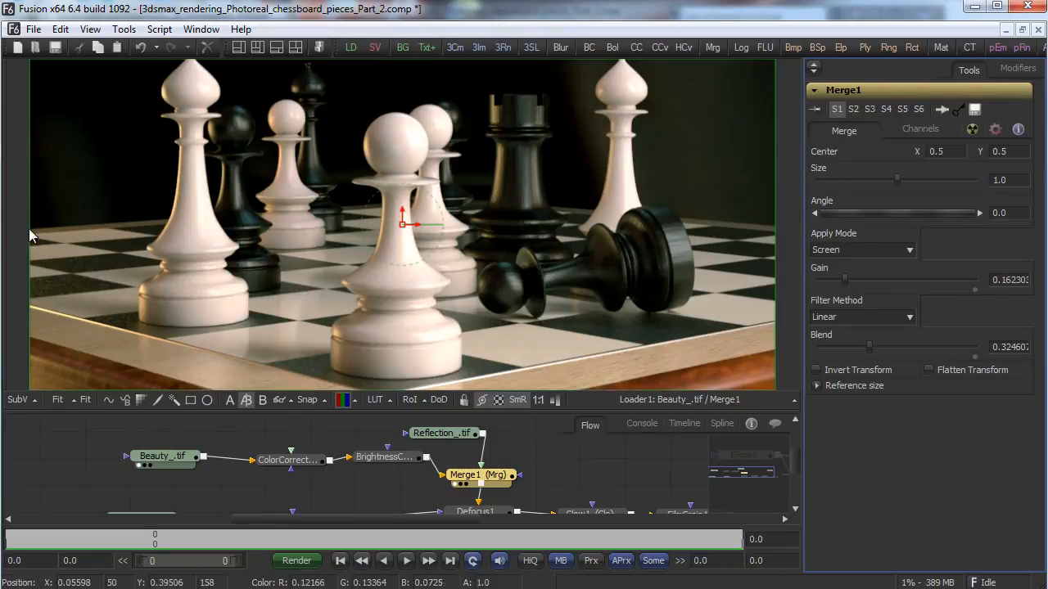
# Compare the BrightnessContrast1 output with the merged reflection by sweeping the A/B wipe across the chess pieces.
pyautogui.click(231, 399)
pyautogui.click(246, 399)
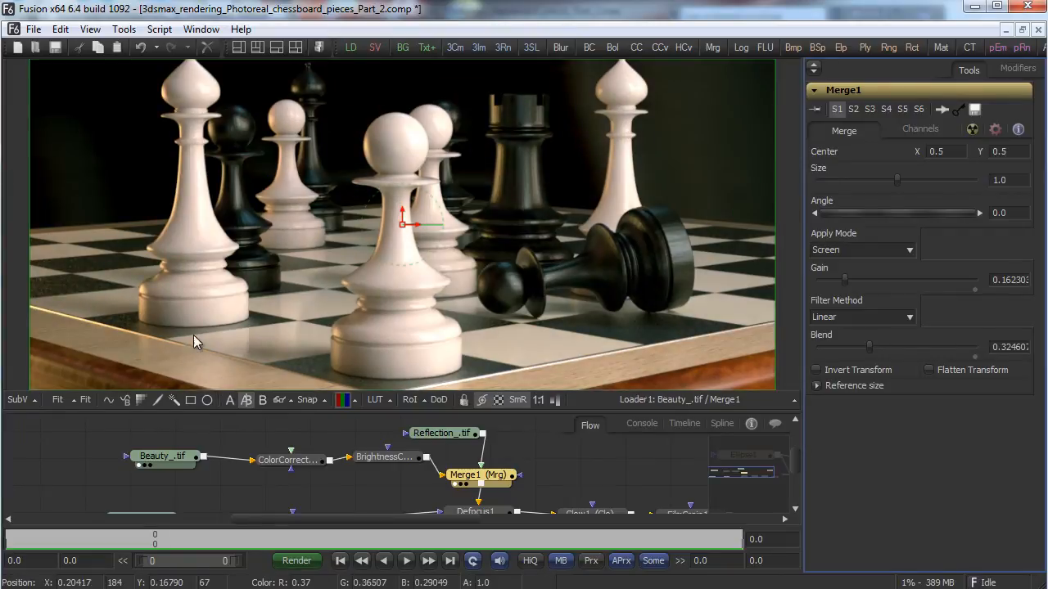
pyautogui.click(51, 400)
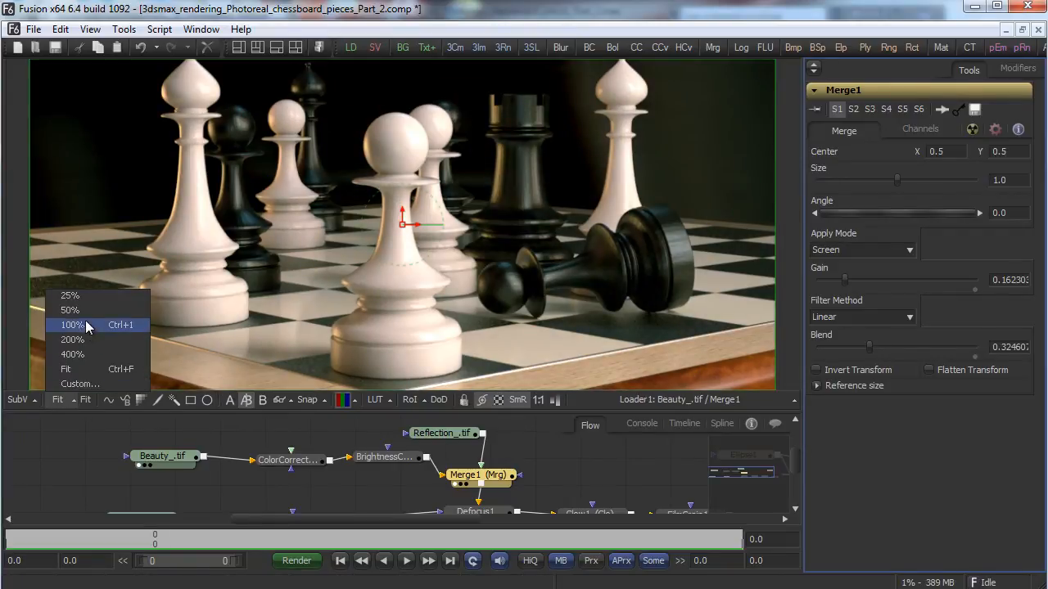
pyautogui.click(108, 307)
pyautogui.moveTo(131, 268); pyautogui.dragTo(404, 271)
pyautogui.moveTo(384, 457); pyautogui.dragTo(370, 261)
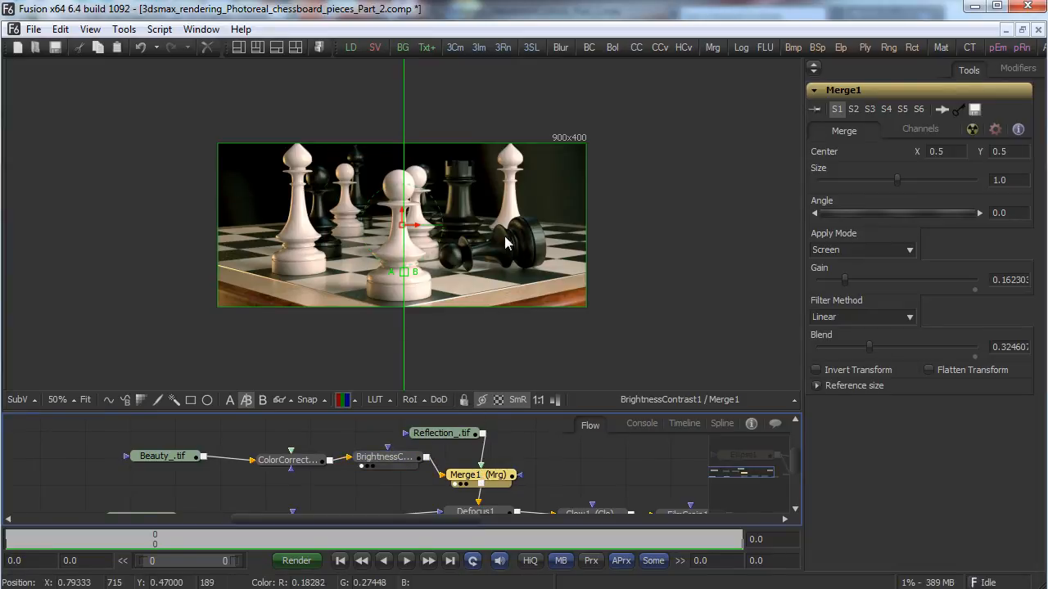
pyautogui.click(59, 399)
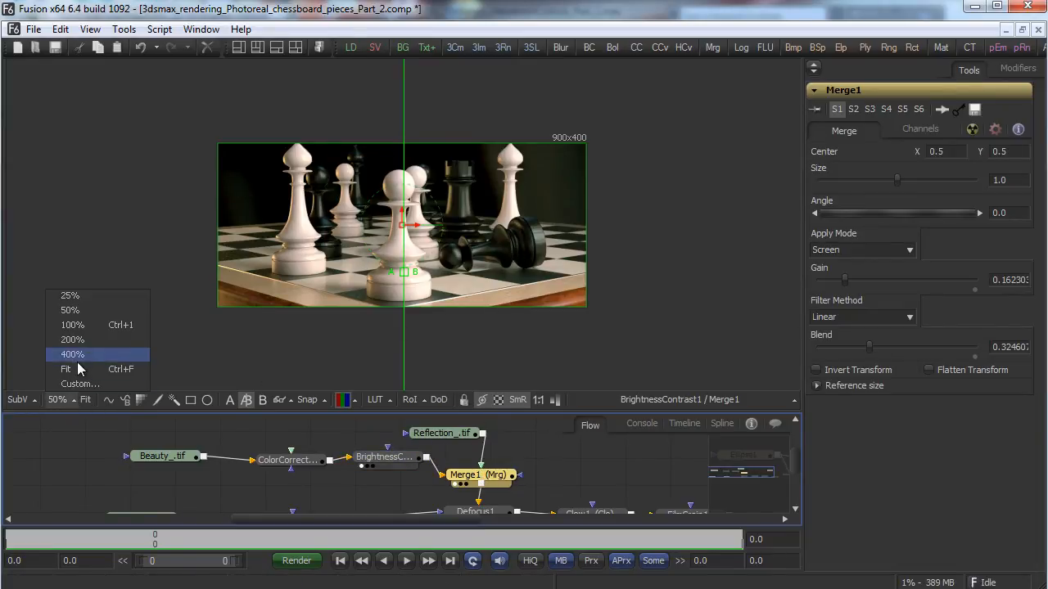
pyautogui.click(41, 373)
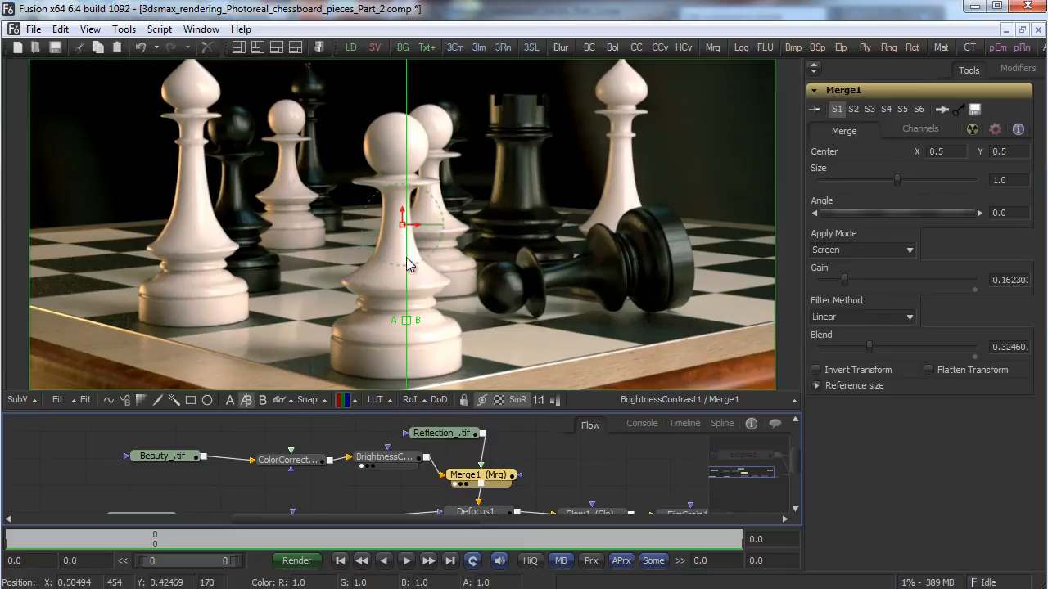
pyautogui.moveTo(406, 320); pyautogui.dragTo(323, 326)
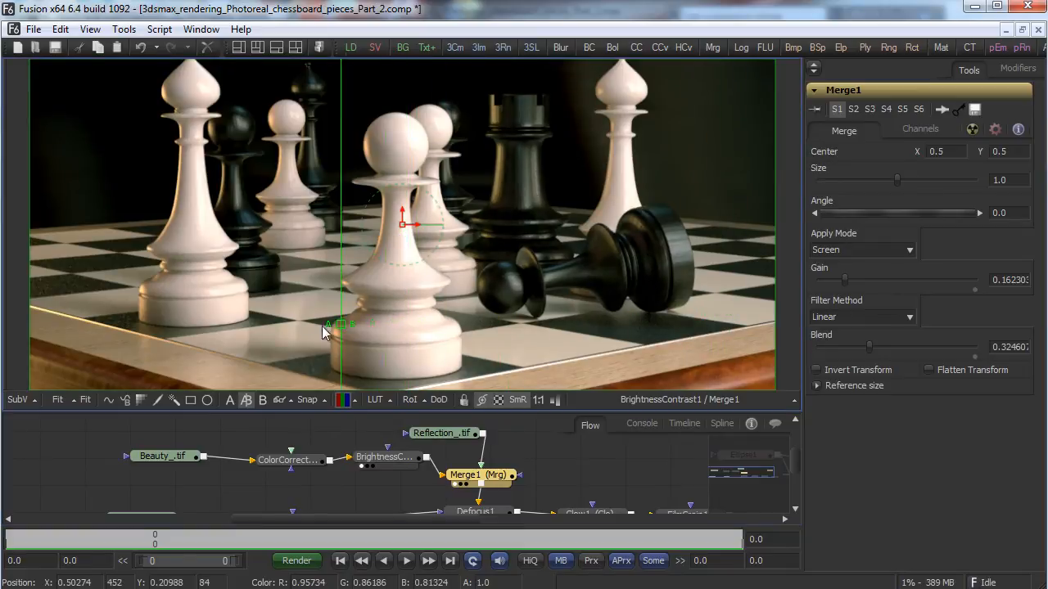
pyautogui.moveTo(109, 339); pyautogui.dragTo(492, 334)
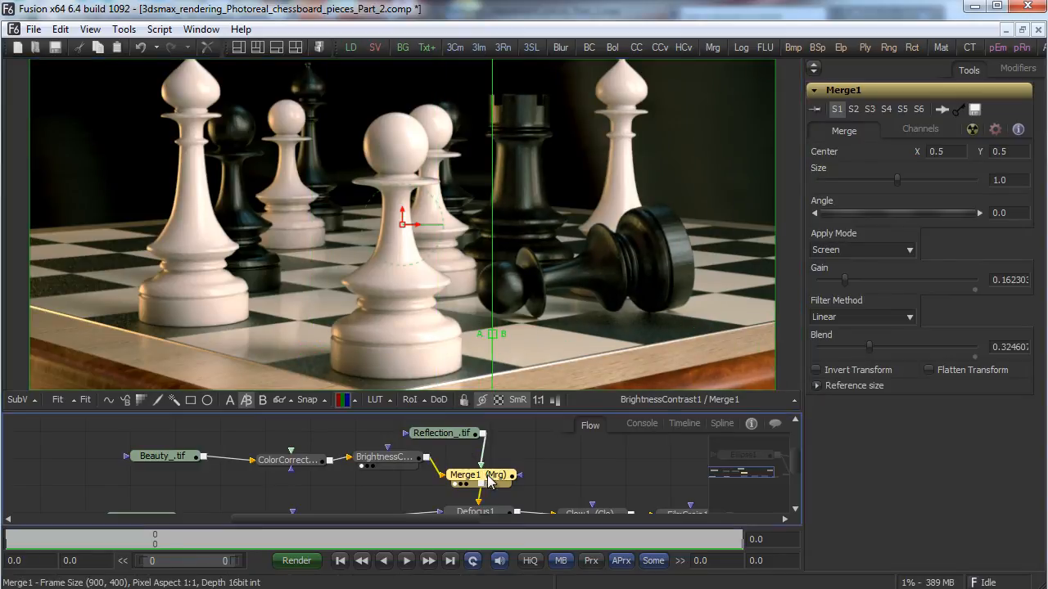
# Raise the Merge blend to about 0.476, checking the reflection strength with the A/B wipe.
pyautogui.moveTo(868, 347); pyautogui.dragTo(884, 347)
pyautogui.moveTo(492, 334); pyautogui.dragTo(117, 327)
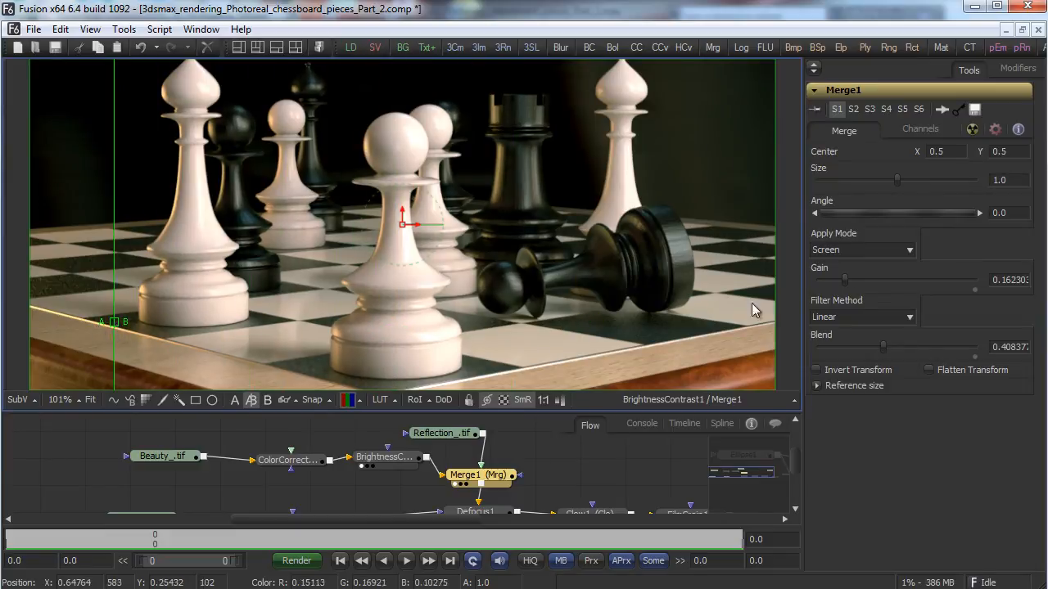
pyautogui.moveTo(882, 347); pyautogui.dragTo(895, 350)
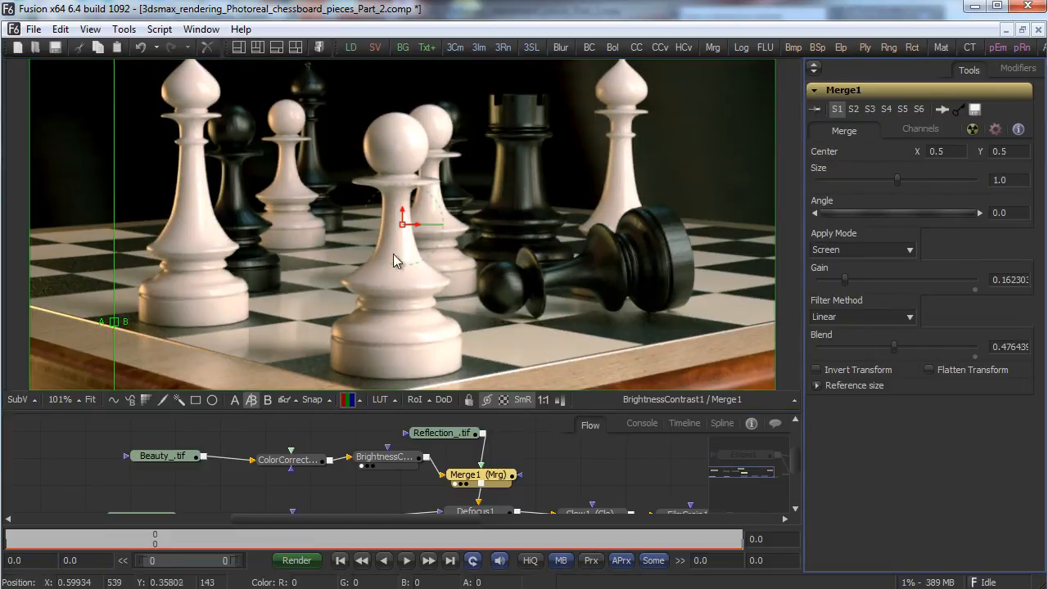
pyautogui.moveTo(114, 328); pyautogui.dragTo(93, 321)
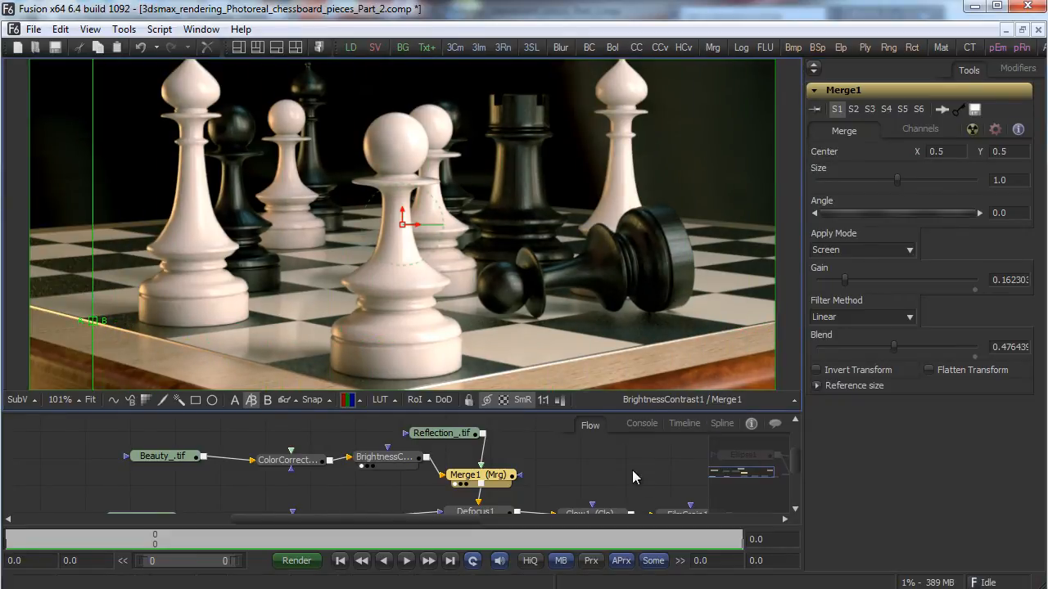
# Show the final ColorCorrector2 output in the viewer against the BrightnessContrast1 result.
pyautogui.moveTo(627, 476); pyautogui.dragTo(340, 459, button='middle')
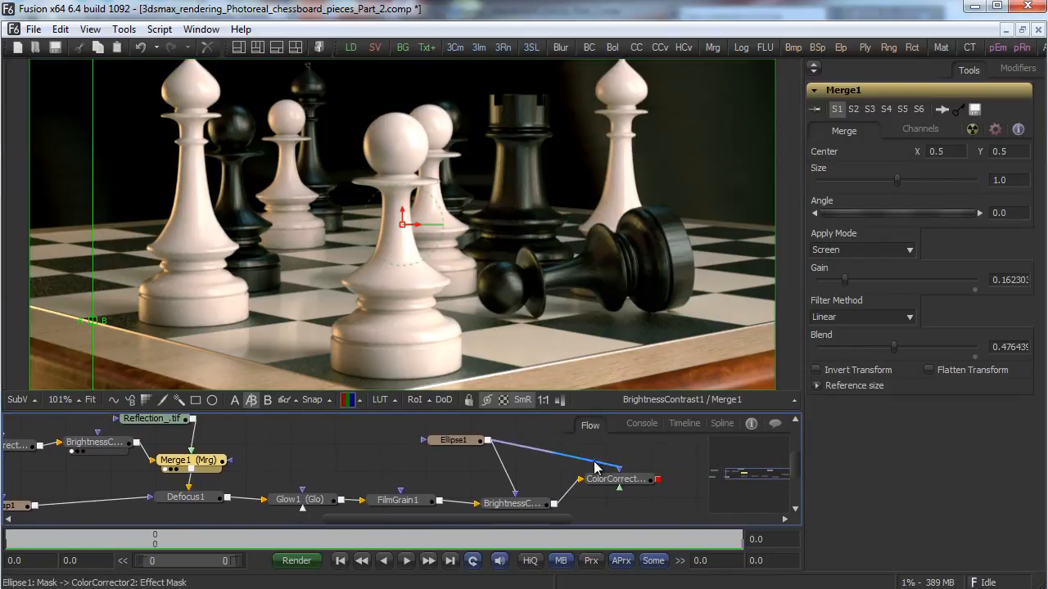
pyautogui.moveTo(604, 459); pyautogui.dragTo(570, 275)
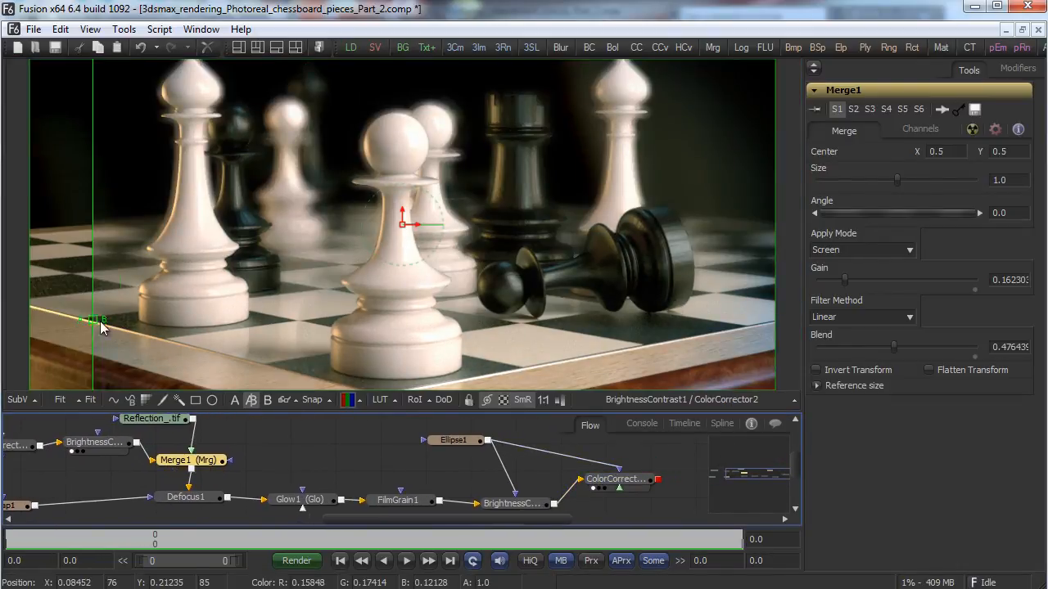
pyautogui.moveTo(101, 327)
pyautogui.mouseDown()
pyautogui.moveTo(627, 304)
pyautogui.moveTo(769, 319)
pyautogui.moveTo(105, 327)
pyautogui.mouseUp()
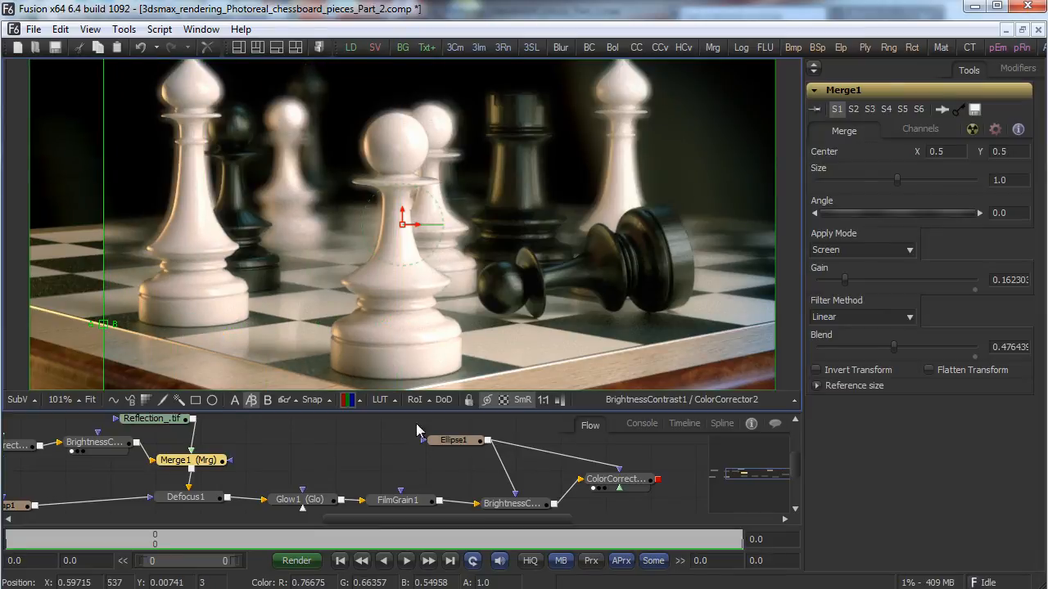
# Lower Defocus1's bloom level to about 0.021 and its defocus size to about 4.29.
pyautogui.click(183, 498)
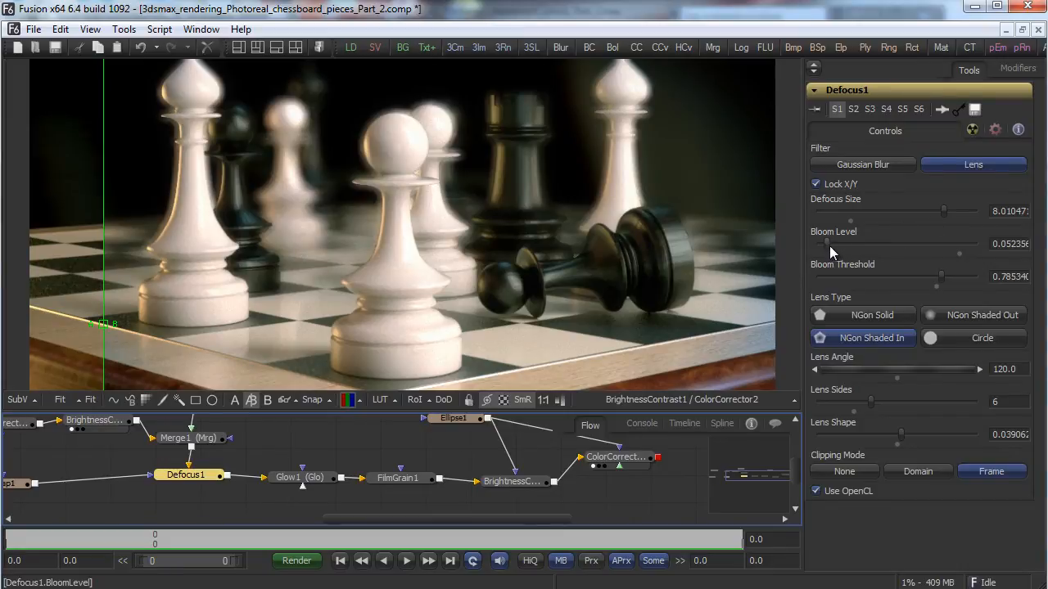
pyautogui.moveTo(828, 246)
pyautogui.mouseDown()
pyautogui.moveTo(808, 248)
pyautogui.moveTo(827, 248)
pyautogui.mouseUp()
pyautogui.moveTo(945, 211); pyautogui.dragTo(876, 210)
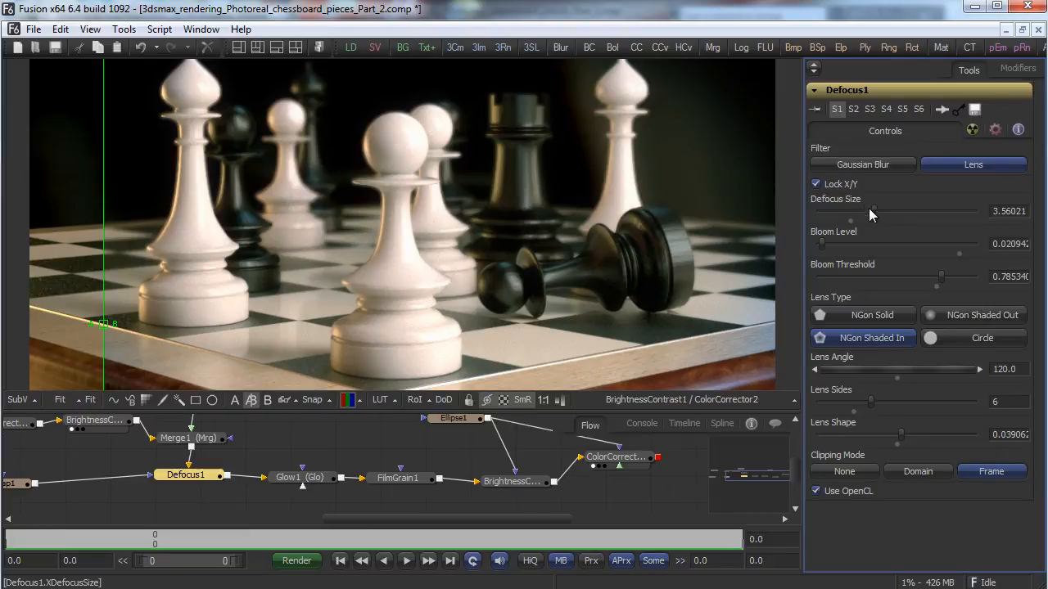
pyautogui.moveTo(874, 210); pyautogui.dragTo(879, 211)
pyautogui.moveTo(881, 215); pyautogui.dragTo(888, 215)
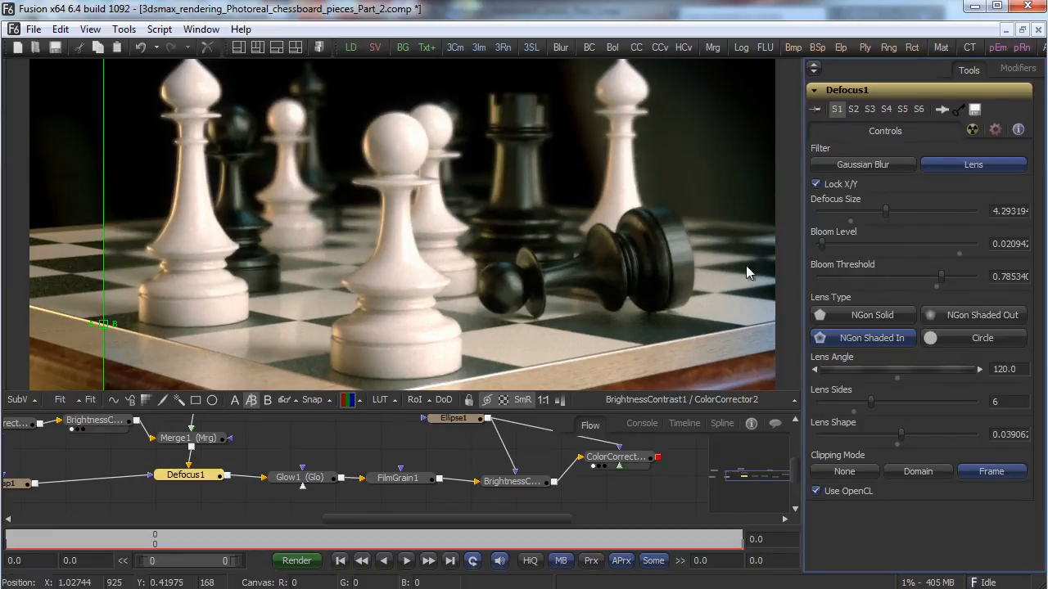
# Review the composite stage by stage, viewing the Glow, FilmGrain, Beauty loader and first ColorCorrector outputs.
pyautogui.moveTo(338, 475); pyautogui.dragTo(523, 340)
pyautogui.click(406, 474)
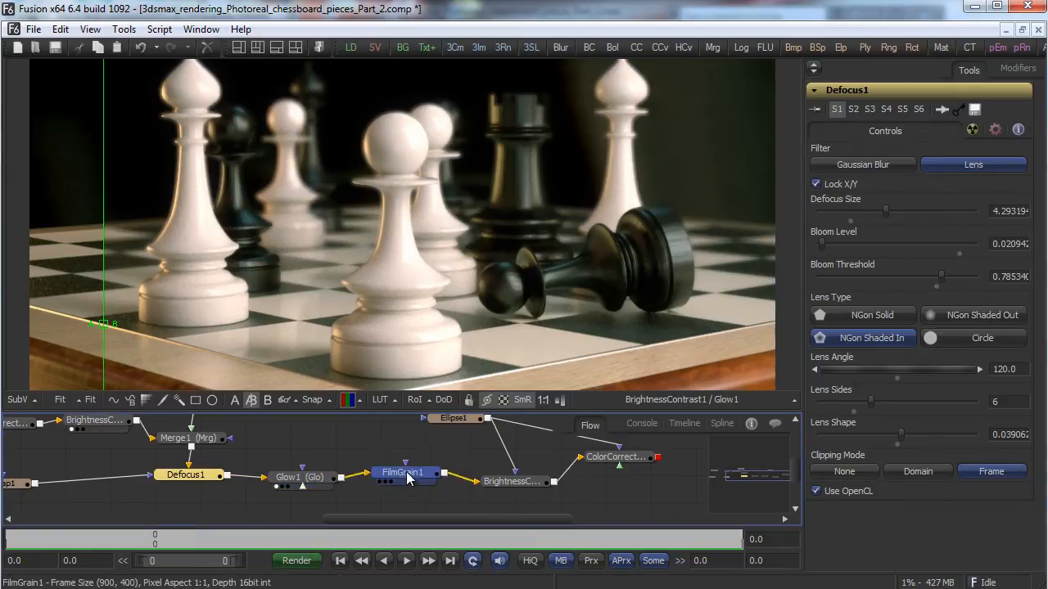
pyautogui.moveTo(407, 478); pyautogui.dragTo(599, 310)
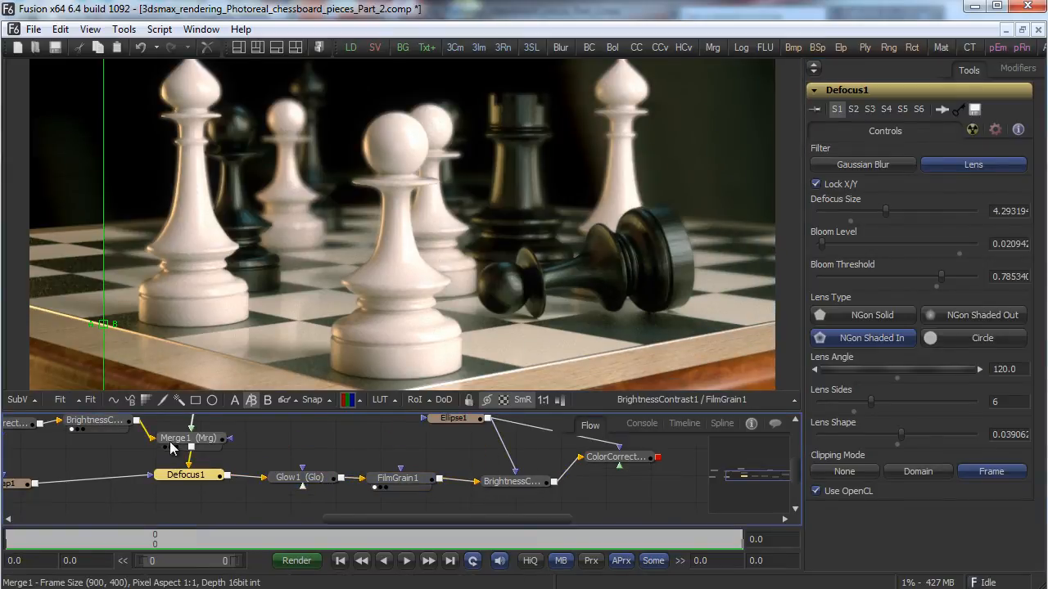
pyautogui.moveTo(485, 517); pyautogui.dragTo(363, 517)
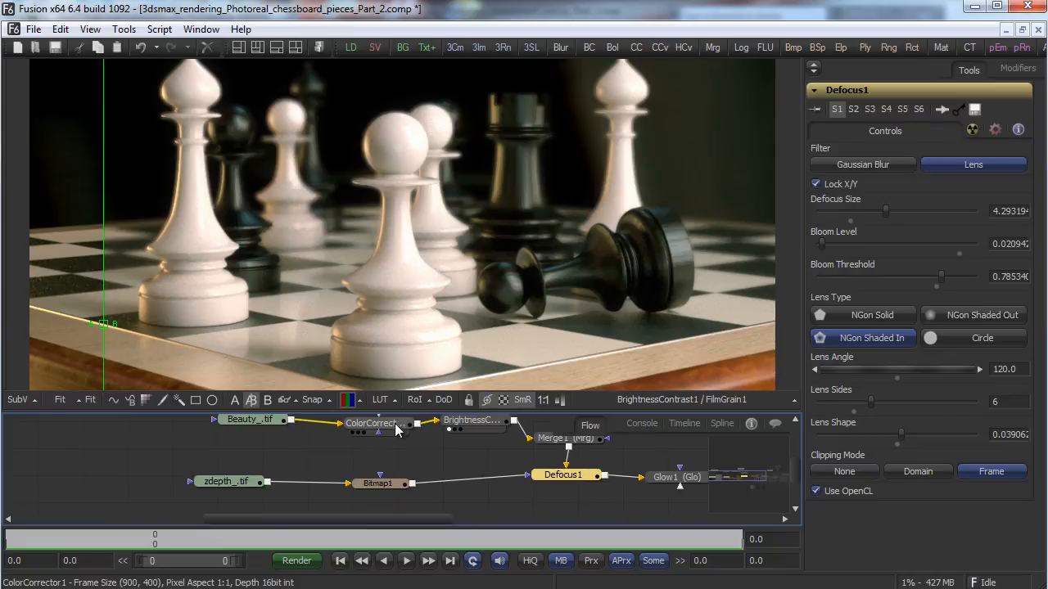
pyautogui.moveTo(397, 429); pyautogui.dragTo(490, 286)
pyautogui.moveTo(254, 419); pyautogui.dragTo(342, 323)
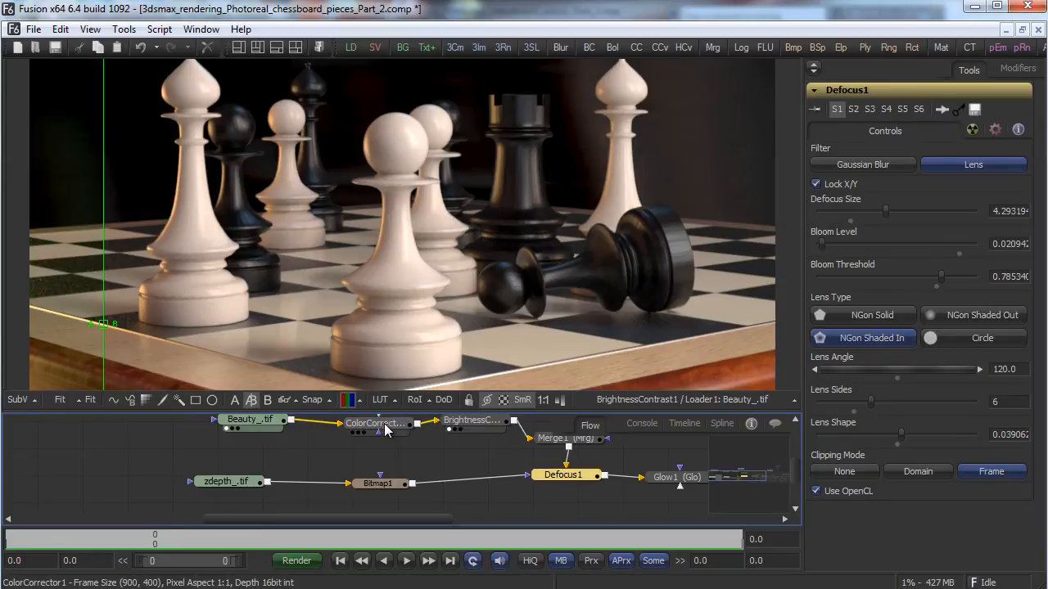
pyautogui.moveTo(398, 422); pyautogui.dragTo(526, 284)
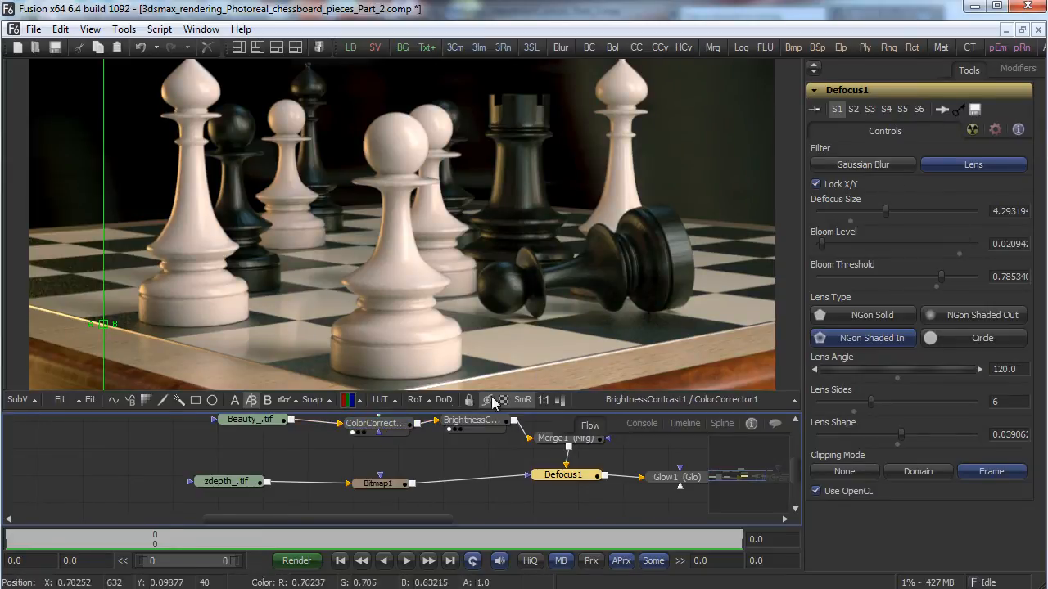
# Tint the shadows of ColorCorrector1 slightly toward pinkish red, with tint about 0.88 and strength about 0.086.
pyautogui.click(401, 426)
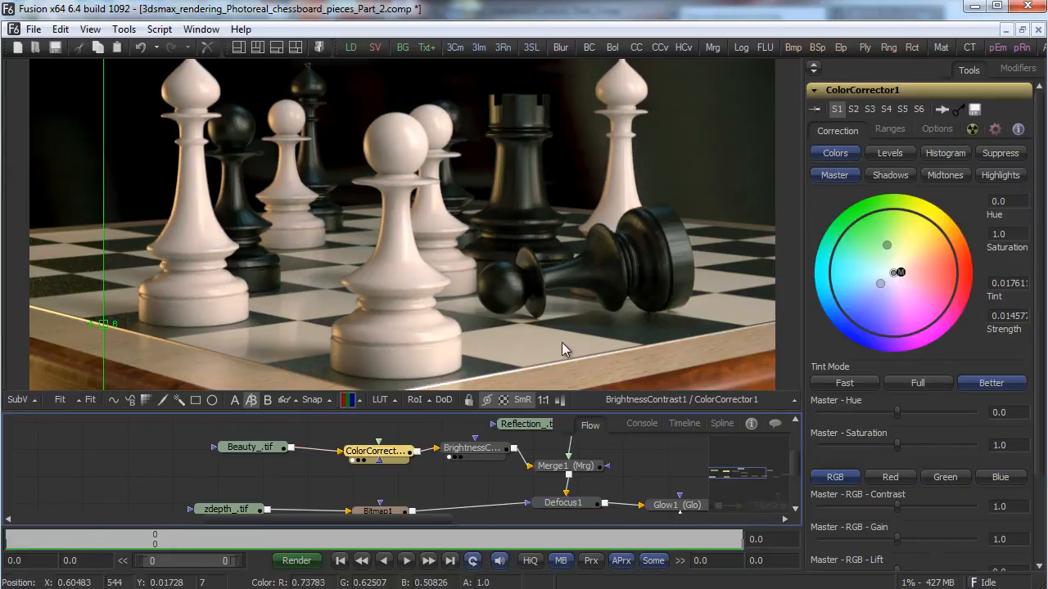
pyautogui.click(890, 175)
pyautogui.moveTo(898, 273)
pyautogui.mouseDown()
pyautogui.moveTo(887, 239)
pyautogui.moveTo(907, 265)
pyautogui.mouseUp()
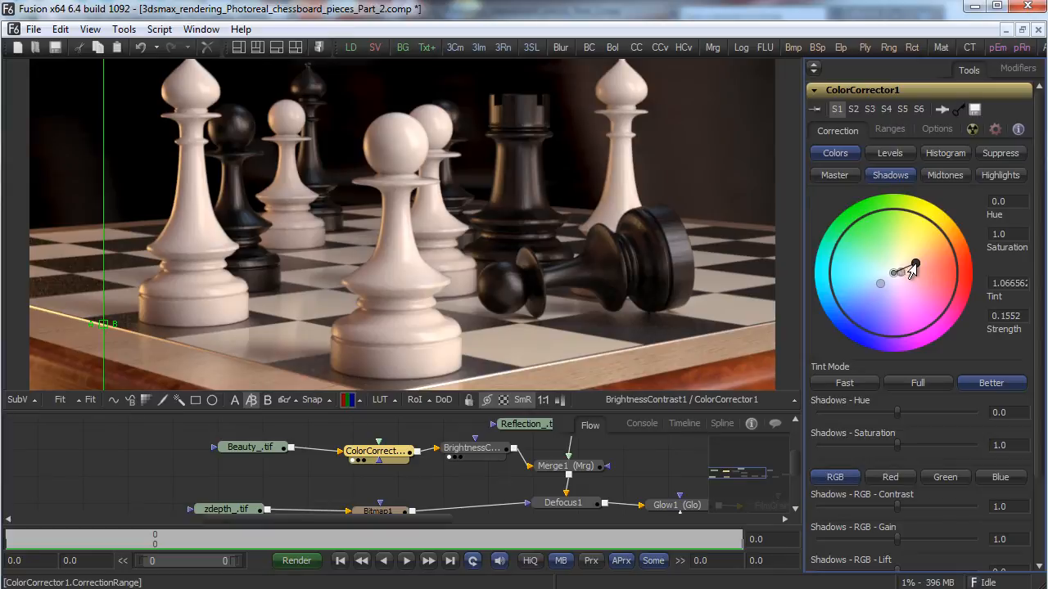
pyautogui.moveTo(912, 270); pyautogui.dragTo(910, 293)
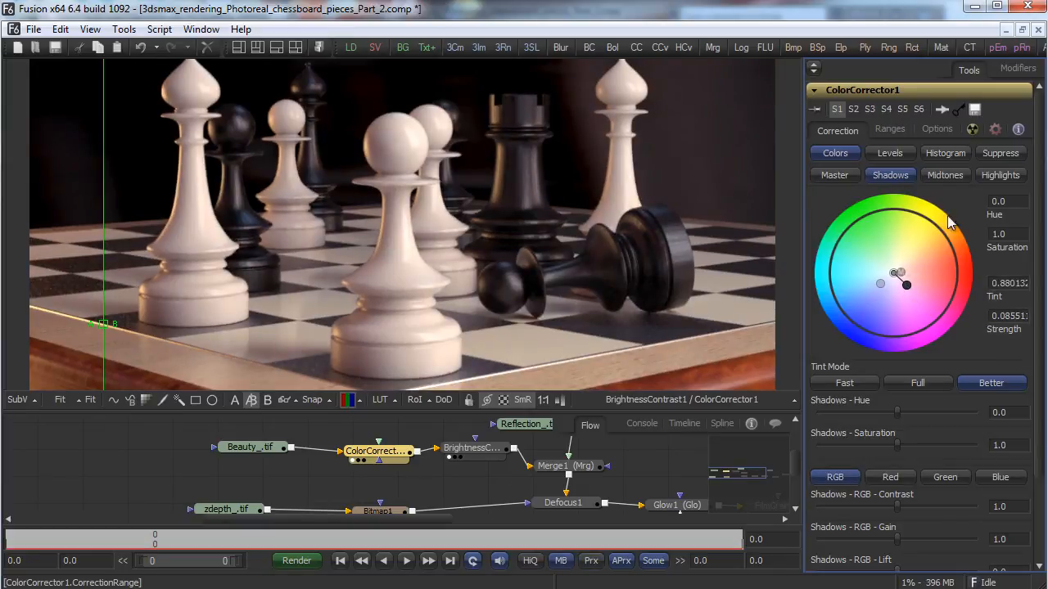
# Tint ColorCorrector1's midtones blue at strength about 0.205 and its highlights yellow-green at strength about 0.132.
pyautogui.click(940, 174)
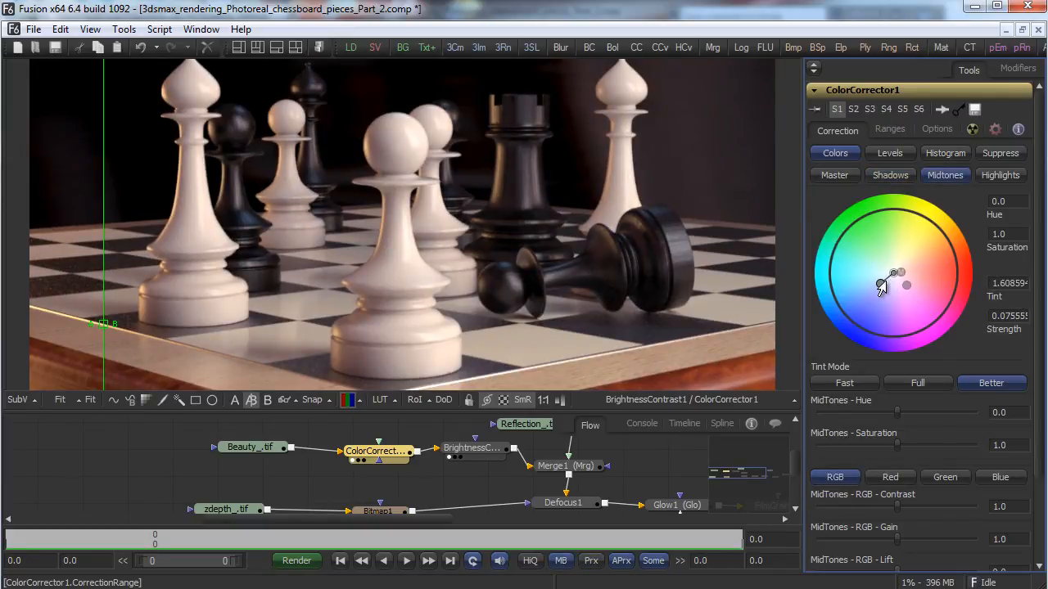
pyautogui.moveTo(881, 285)
pyautogui.mouseDown()
pyautogui.moveTo(868, 277)
pyautogui.moveTo(869, 286)
pyautogui.mouseUp()
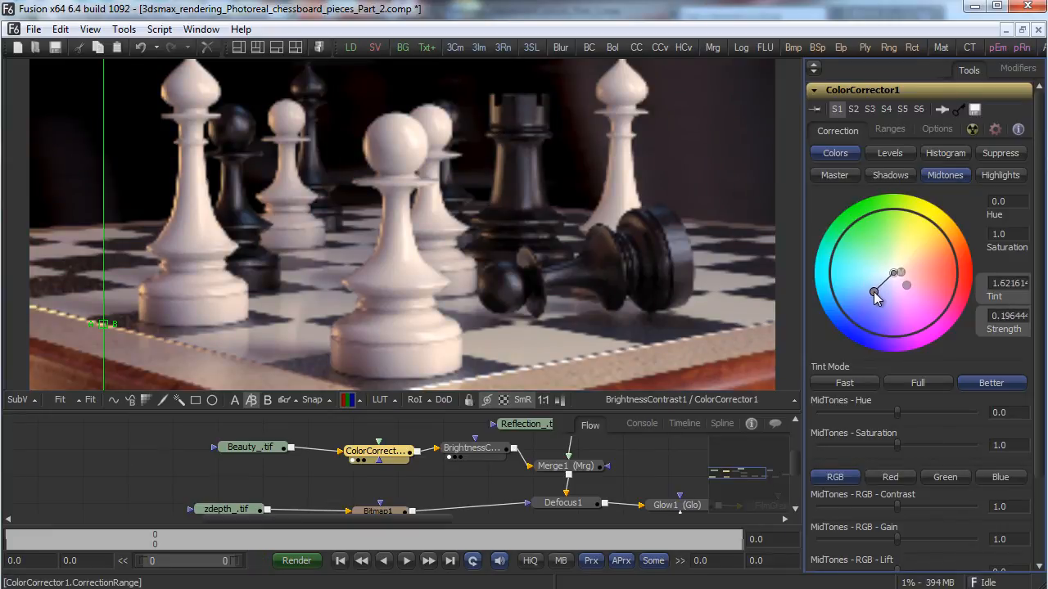
pyautogui.moveTo(873, 291)
pyautogui.mouseDown()
pyautogui.moveTo(891, 258)
pyautogui.moveTo(873, 293)
pyautogui.mouseUp()
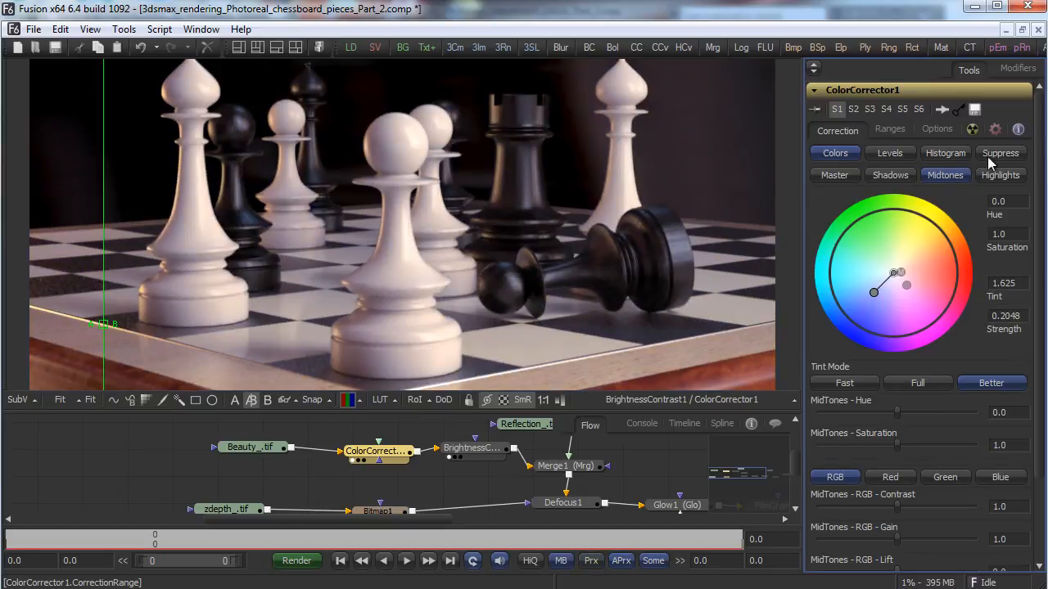
pyautogui.click(999, 175)
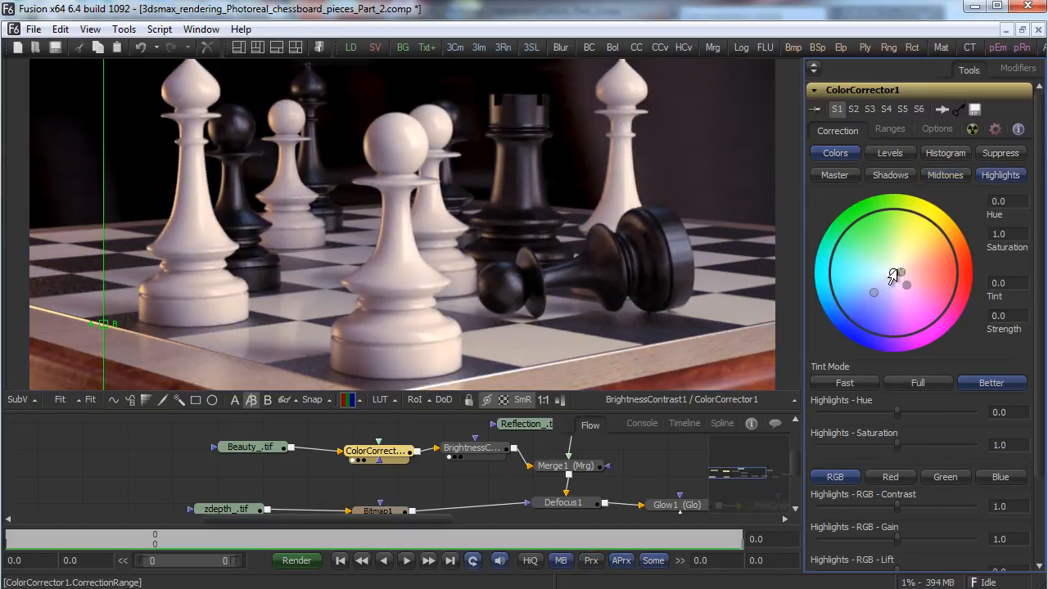
pyautogui.moveTo(893, 273); pyautogui.dragTo(897, 251)
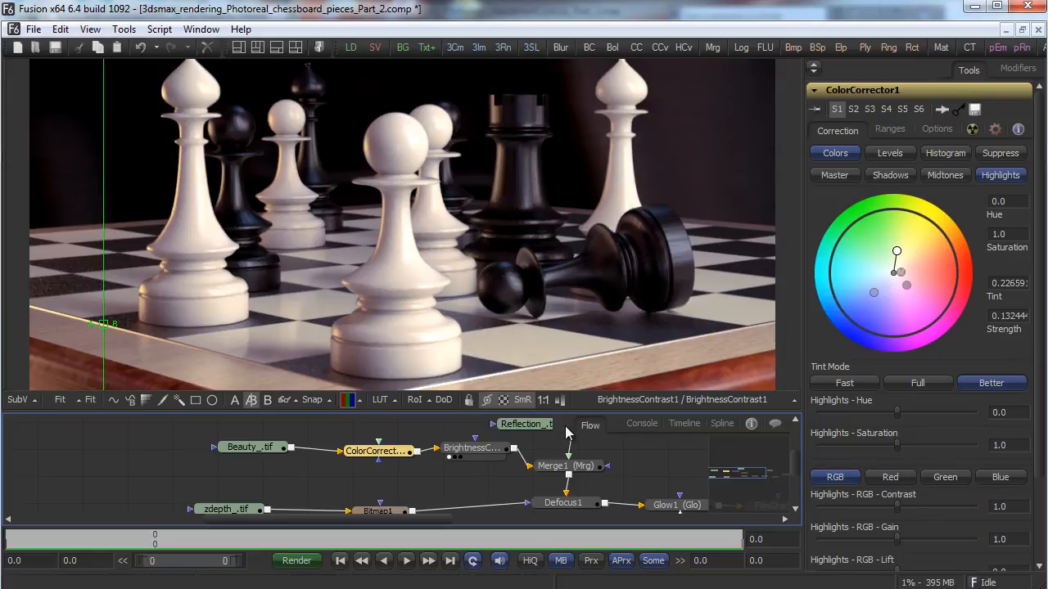
# Review the Merge1, Defocus1 and ColorCorrector2 outputs against BrightnessContrast1, and save the composition.
pyautogui.moveTo(567, 469); pyautogui.dragTo(618, 289)
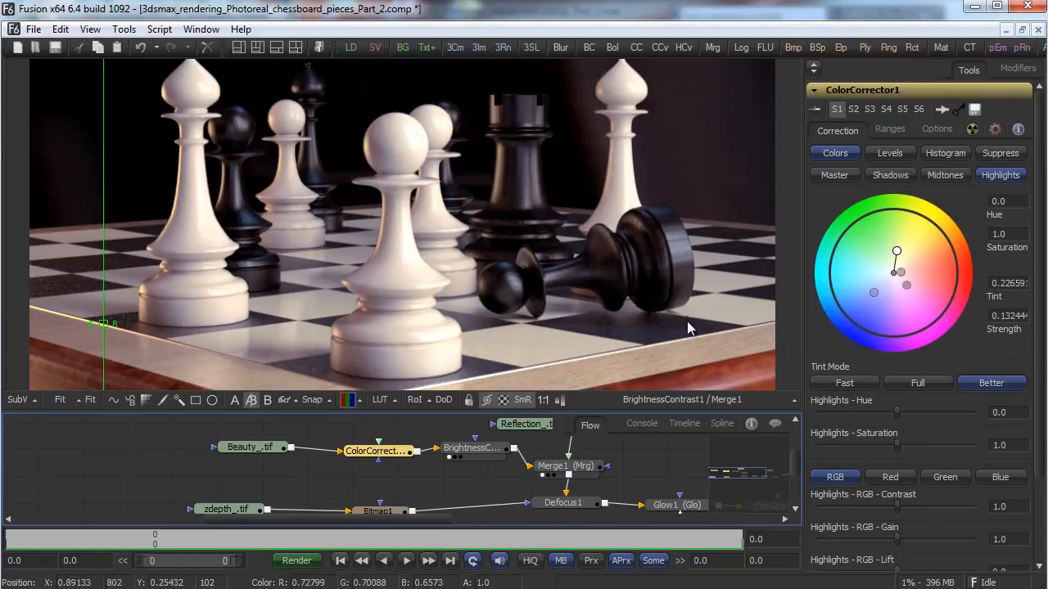
pyautogui.moveTo(114, 324)
pyautogui.mouseDown()
pyautogui.moveTo(744, 301)
pyautogui.moveTo(83, 333)
pyautogui.mouseUp()
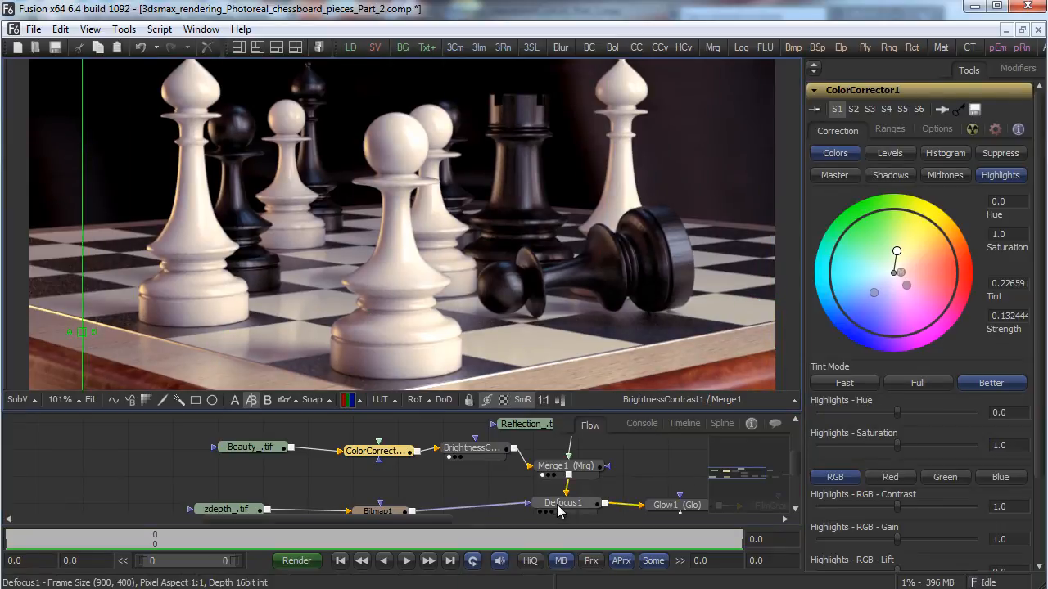
pyautogui.moveTo(565, 504); pyautogui.dragTo(583, 260)
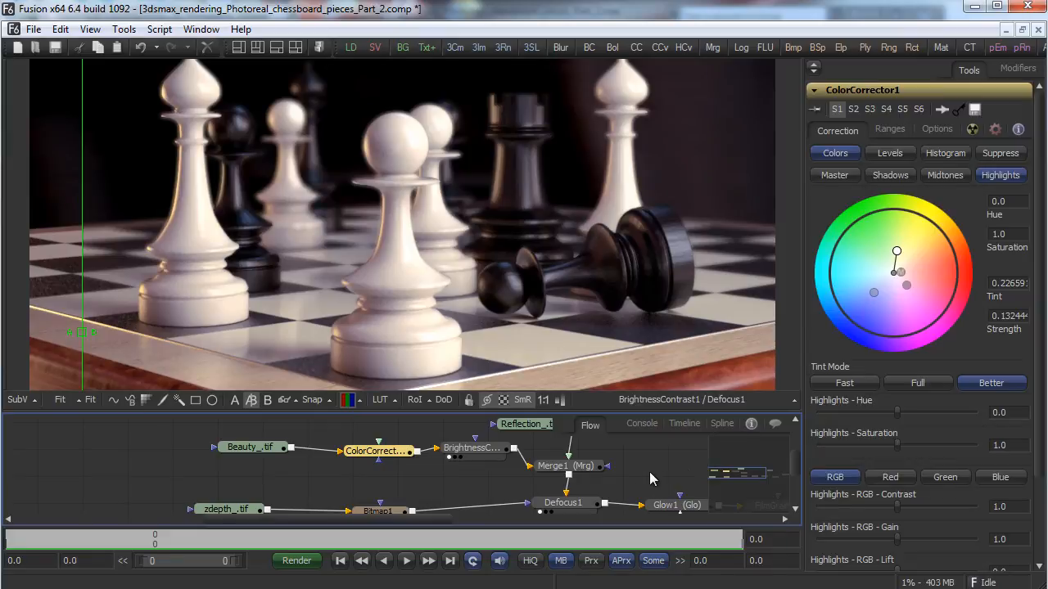
pyautogui.moveTo(652, 471); pyautogui.dragTo(355, 426, button='middle')
pyautogui.moveTo(599, 485); pyautogui.dragTo(494, 515, button='middle')
pyautogui.moveTo(569, 465); pyautogui.dragTo(690, 228)
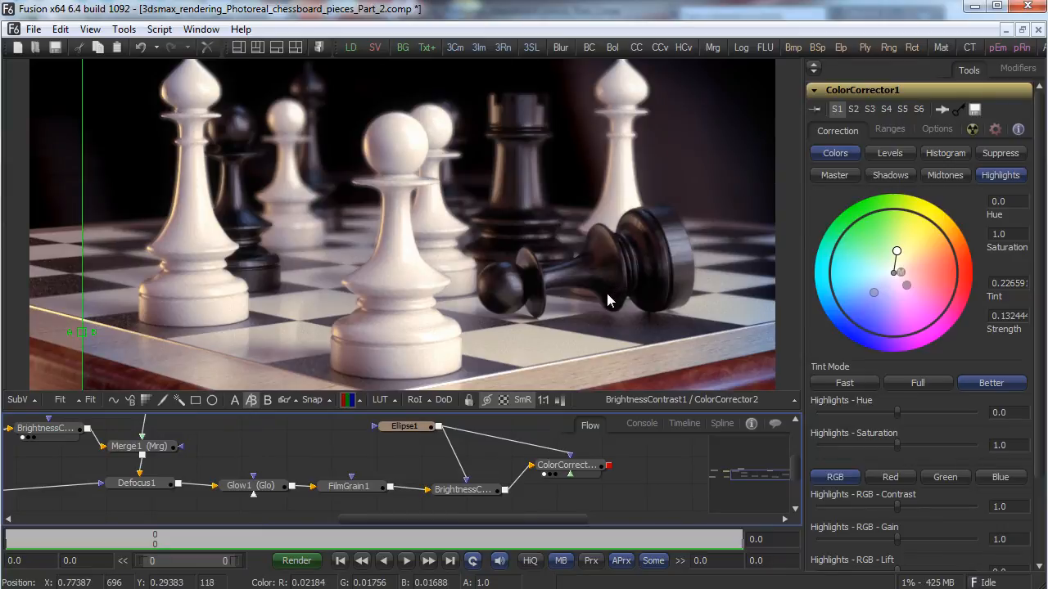
pyautogui.click(33, 28)
pyautogui.click(57, 100)
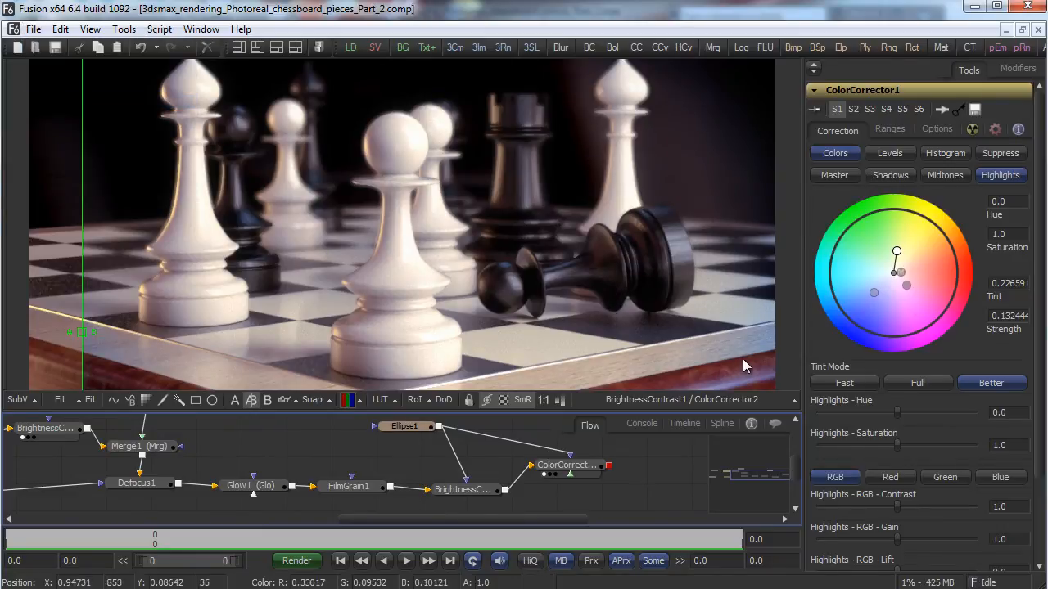
# Add a Sharpen tool after ColorCorrector2 and show its output in the viewer.
pyautogui.rightClick(627, 491)
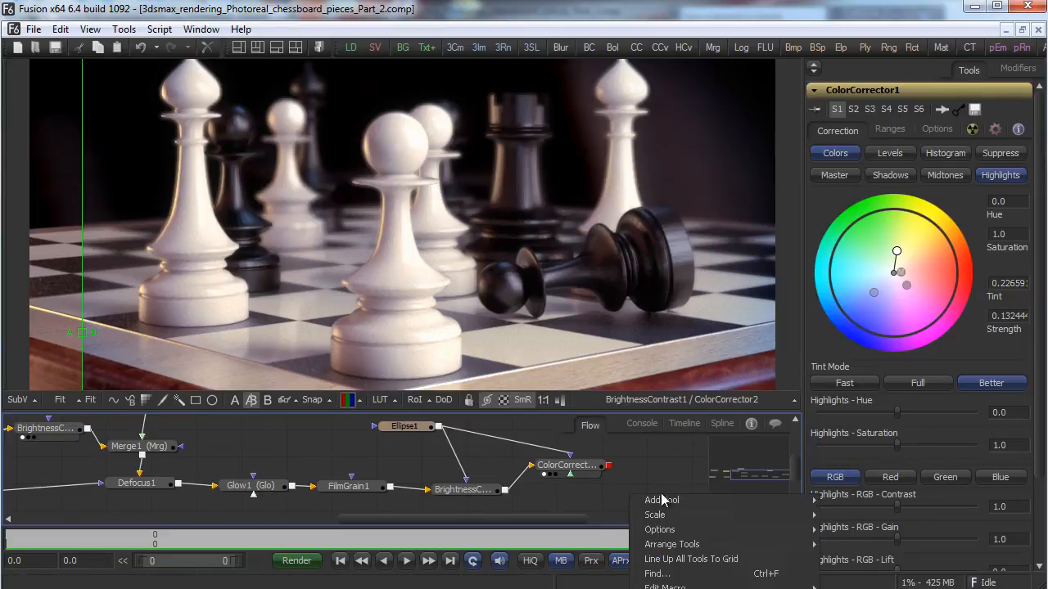
pyautogui.moveTo(693, 500)
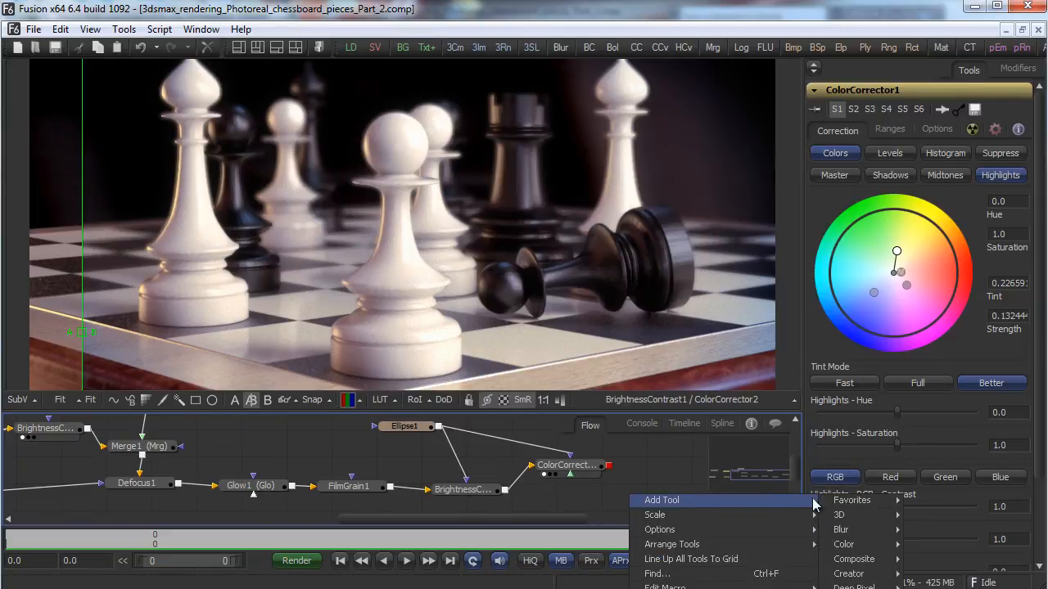
pyautogui.moveTo(852, 514)
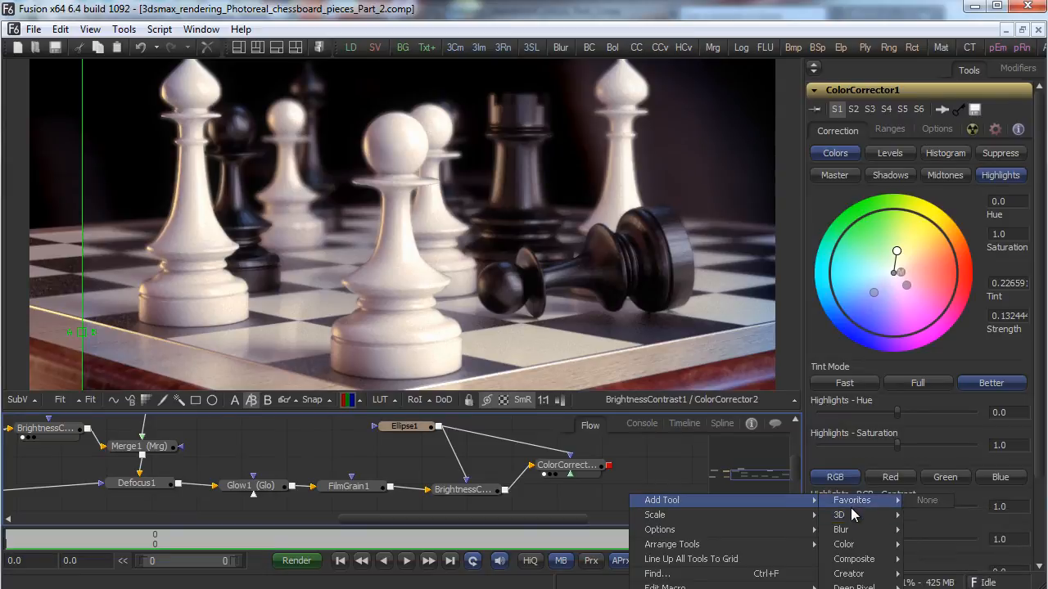
pyautogui.moveTo(876, 533)
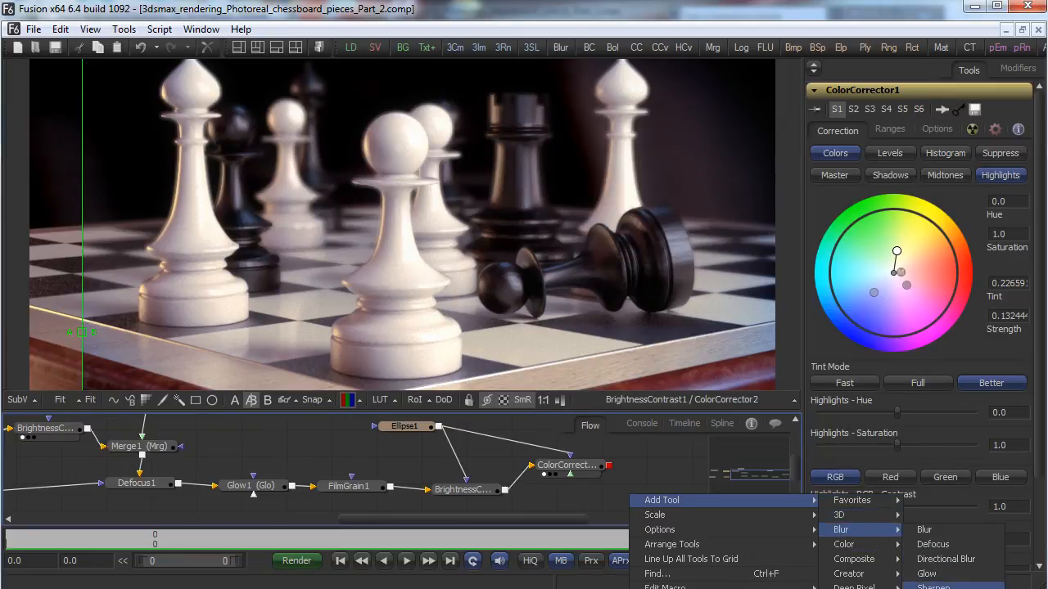
pyautogui.click(933, 587)
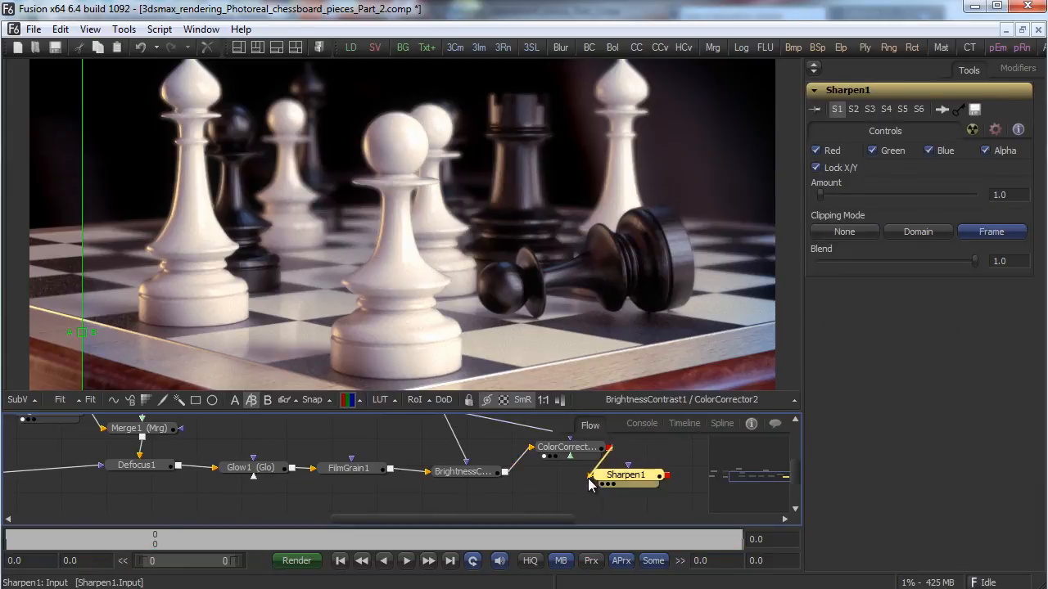
pyautogui.moveTo(627, 480); pyautogui.dragTo(660, 457)
pyautogui.press('1')
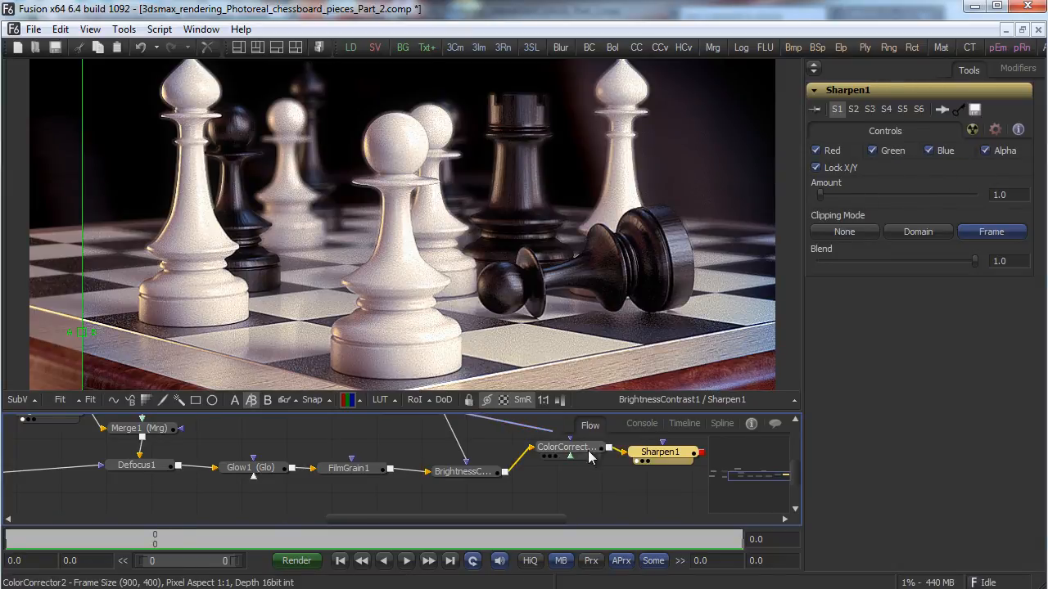
# Move Sharpen1 from the end of the chain and insert it between Glow1 and FilmGrain1.
pyautogui.moveTo(488, 524); pyautogui.dragTo(460, 524)
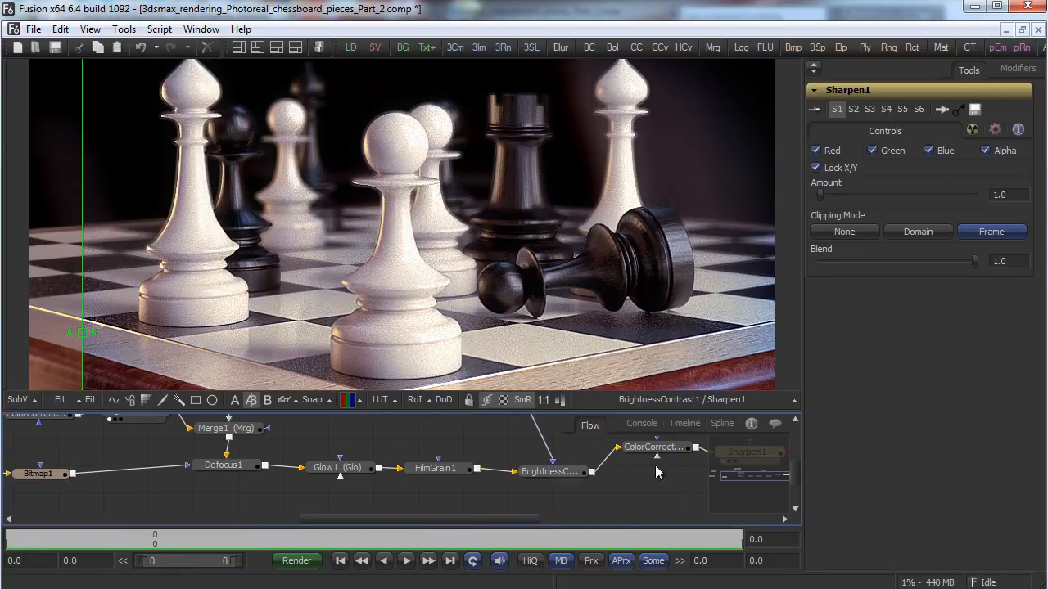
pyautogui.moveTo(793, 475); pyautogui.dragTo(794, 459)
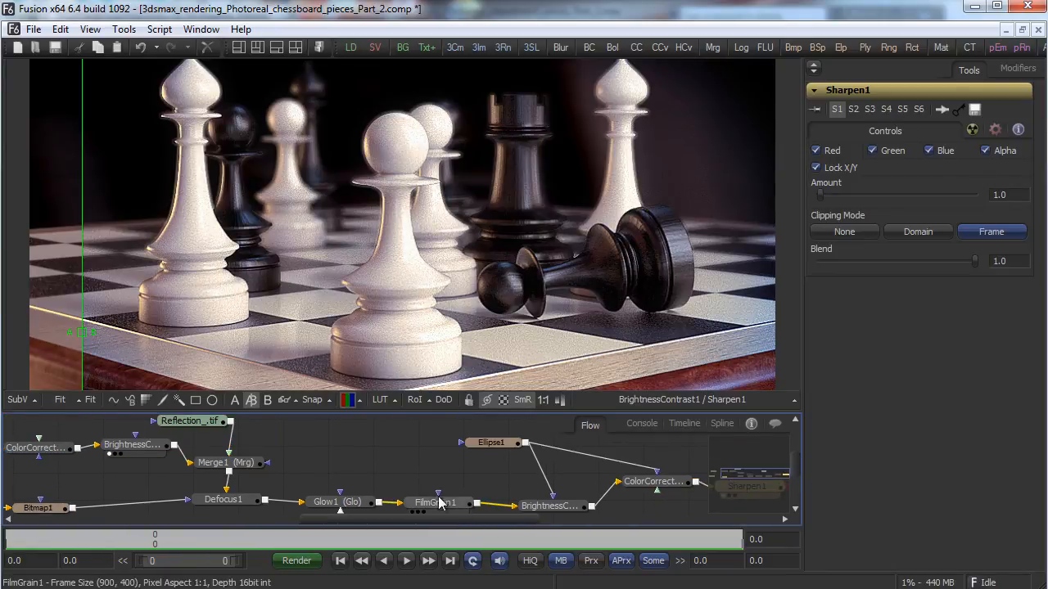
pyautogui.moveTo(505, 520); pyautogui.dragTo(550, 519)
pyautogui.keyDown('shift'); pyautogui.moveTo(581, 489); pyautogui.dragTo(214, 465); pyautogui.keyUp('shift')
# Space out the FilmGrain1, second BrightnessContrast and ColorCorrector2 nodes to make room around Sharpen1 in the flow.
pyautogui.moveTo(288, 462); pyautogui.dragTo(319, 505)
pyautogui.scroll(-1, 319, 506)
pyautogui.moveTo(246, 439); pyautogui.dragTo(256, 453)
pyautogui.moveTo(366, 486); pyautogui.dragTo(432, 496)
pyautogui.scroll(-1, 432, 491)
pyautogui.moveTo(497, 445); pyautogui.dragTo(542, 458)
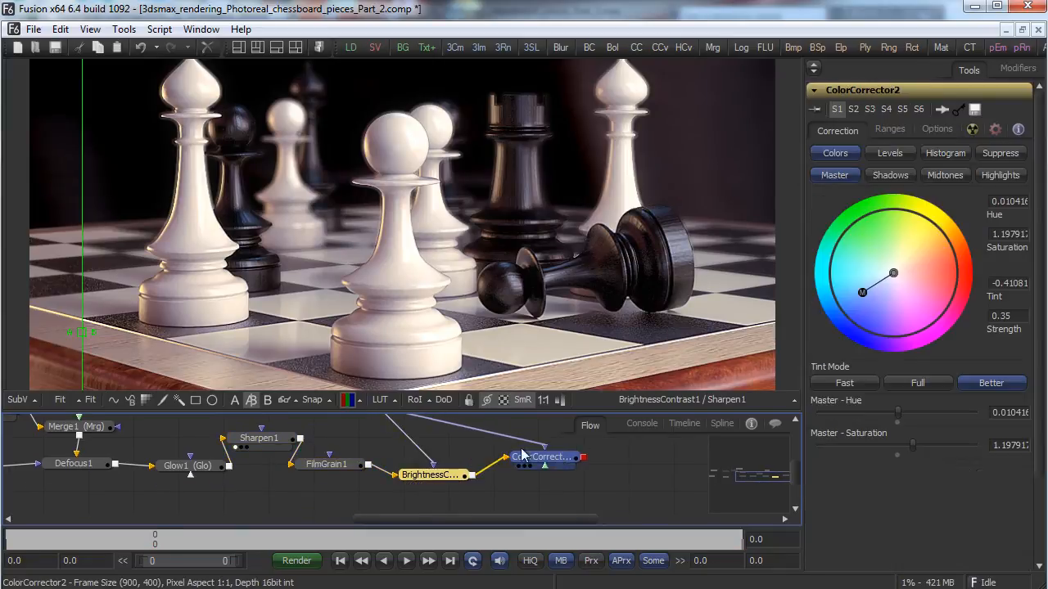
pyautogui.moveTo(348, 464); pyautogui.dragTo(367, 450)
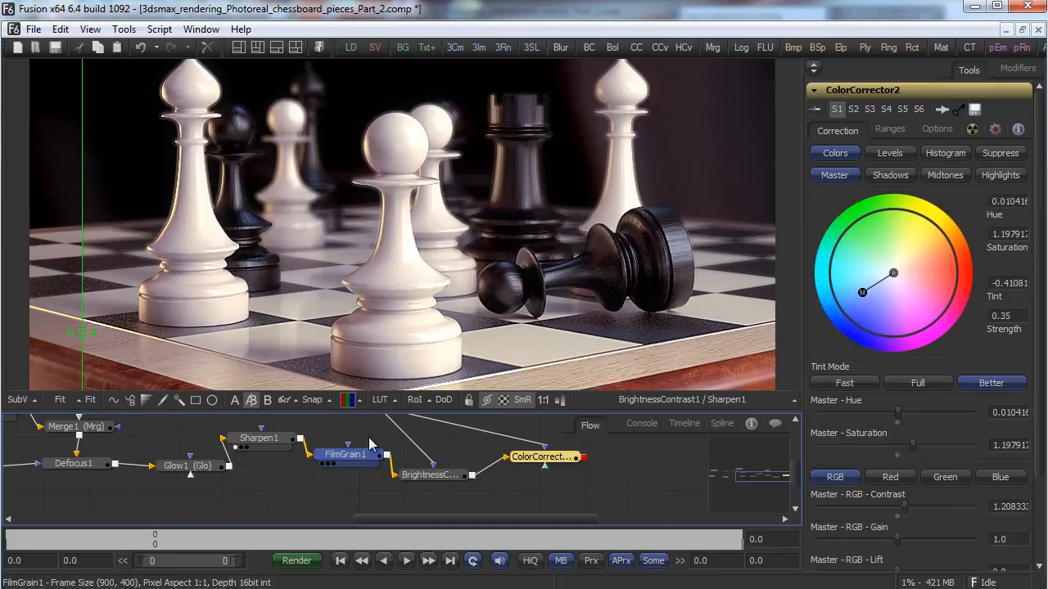
# Check the sharpening with the A/B wipe and set Sharpen1's amount to 0.5.
pyautogui.click(260, 440)
pyautogui.moveTo(82, 331); pyautogui.dragTo(542, 321)
pyautogui.moveTo(460, 328); pyautogui.dragTo(117, 355)
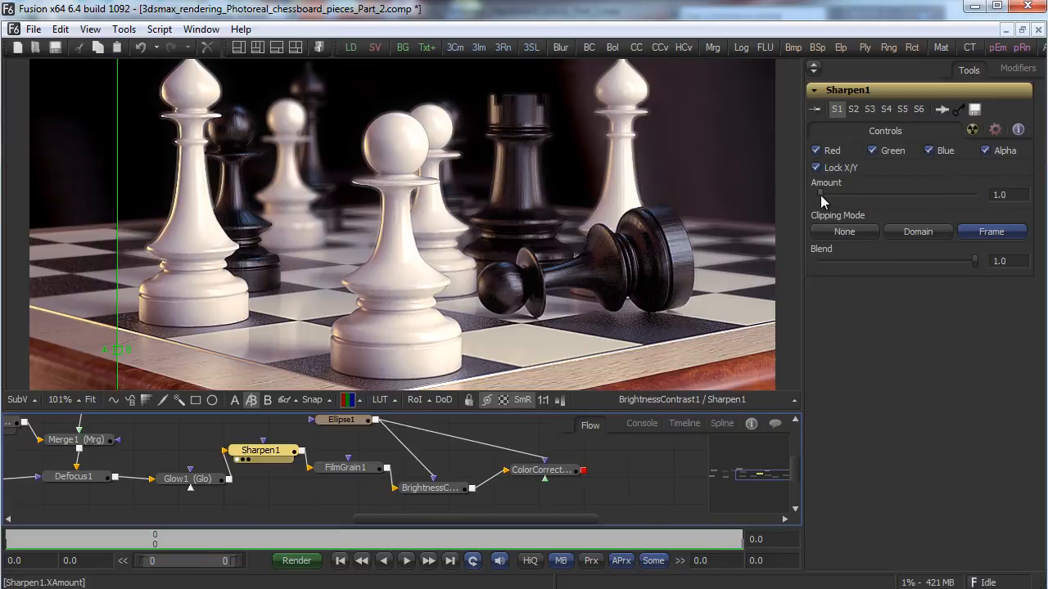
pyautogui.moveTo(821, 195); pyautogui.dragTo(850, 193)
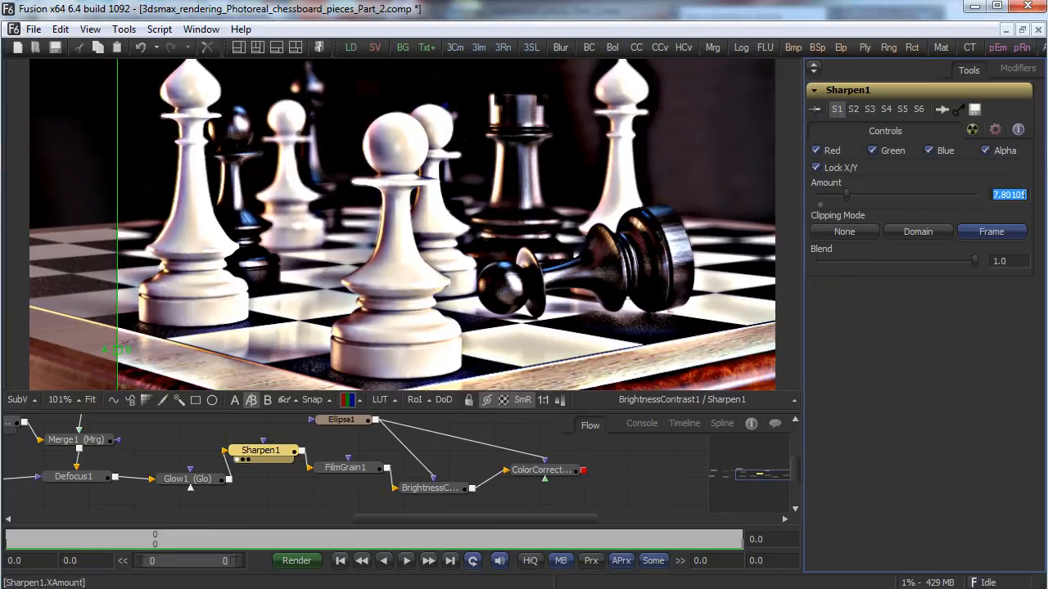
pyautogui.press('Return')
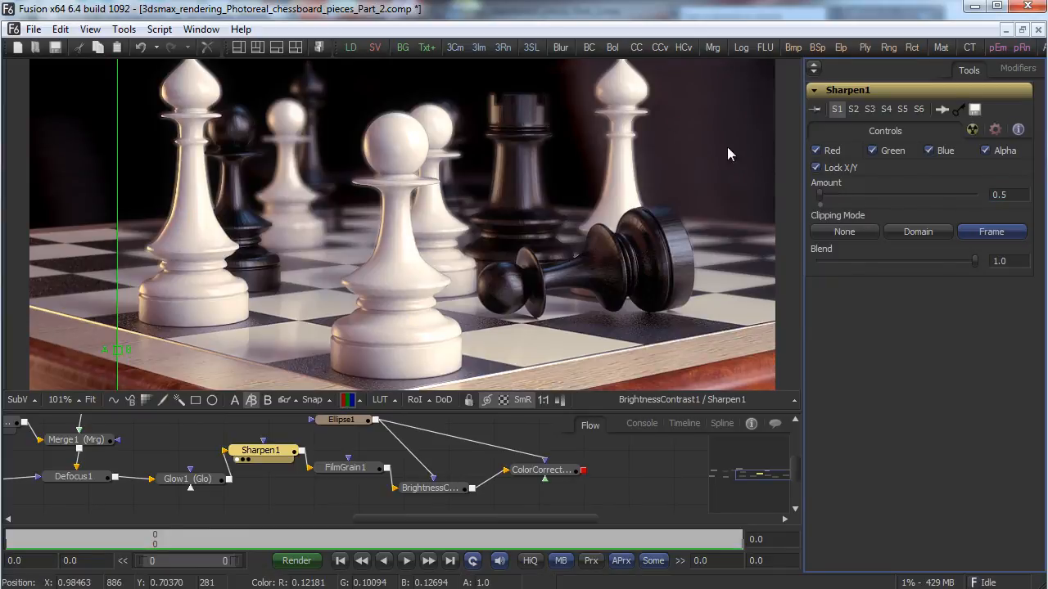
# Set Sharpen1's blend to about 0.675, comparing the result against Glow1 with the A/B wipe.
pyautogui.moveTo(976, 260); pyautogui.dragTo(754, 277)
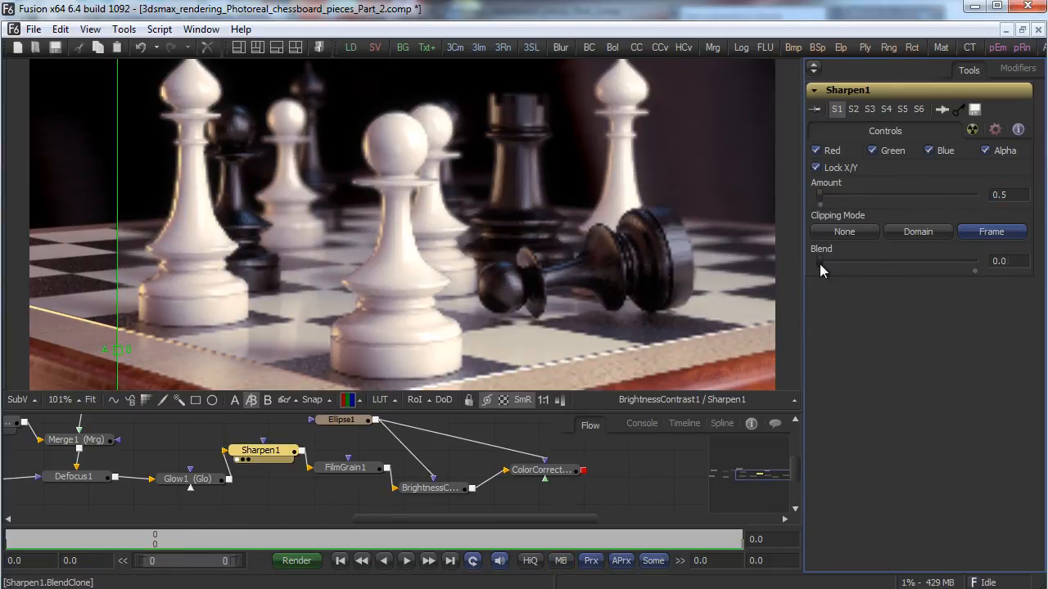
pyautogui.moveTo(823, 261); pyautogui.dragTo(899, 259)
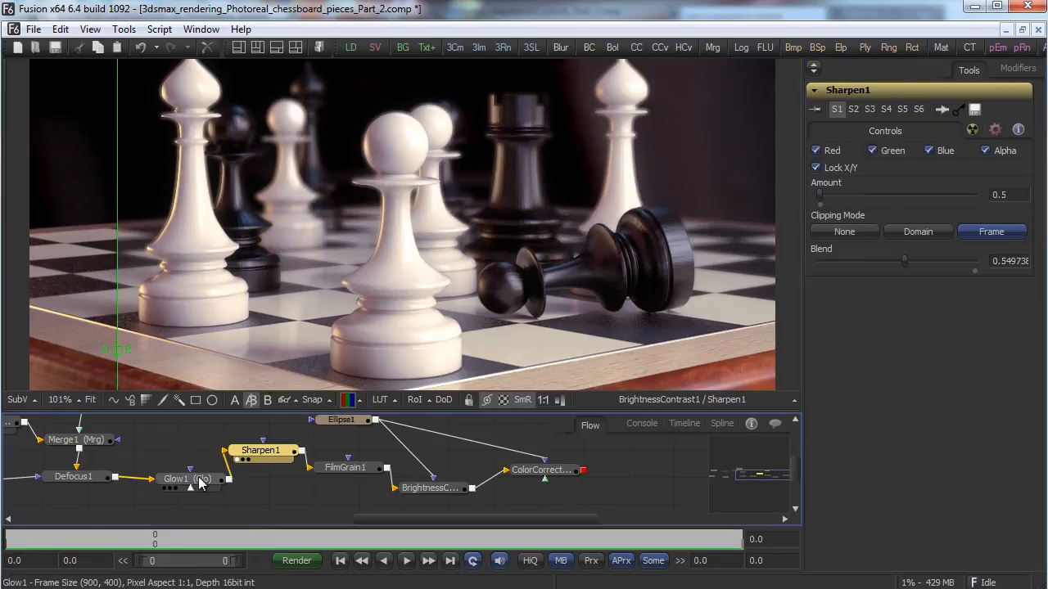
pyautogui.moveTo(199, 483); pyautogui.dragTo(44, 320)
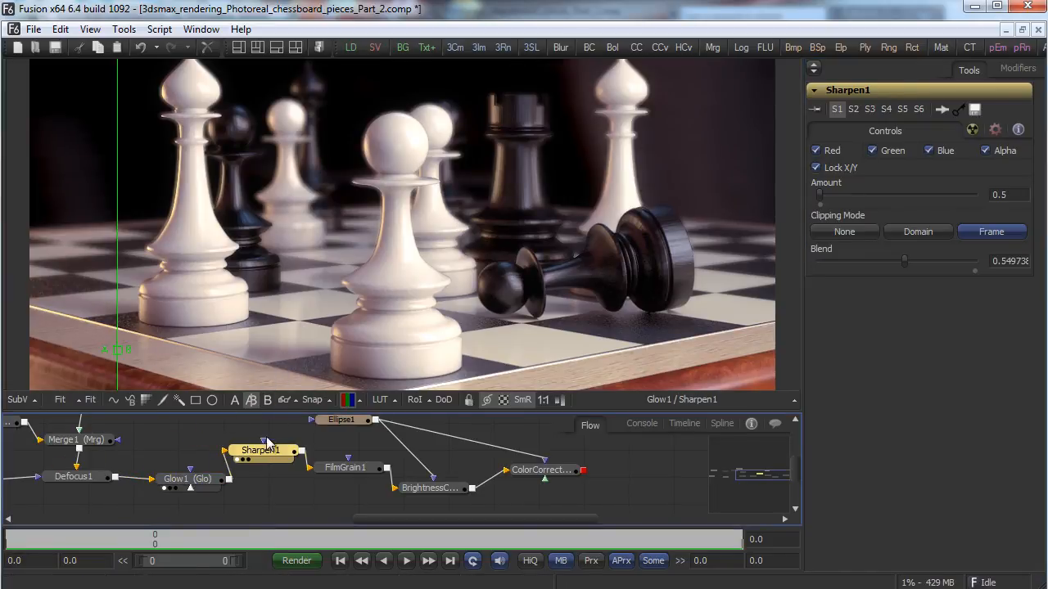
pyautogui.moveTo(122, 353); pyautogui.dragTo(357, 378)
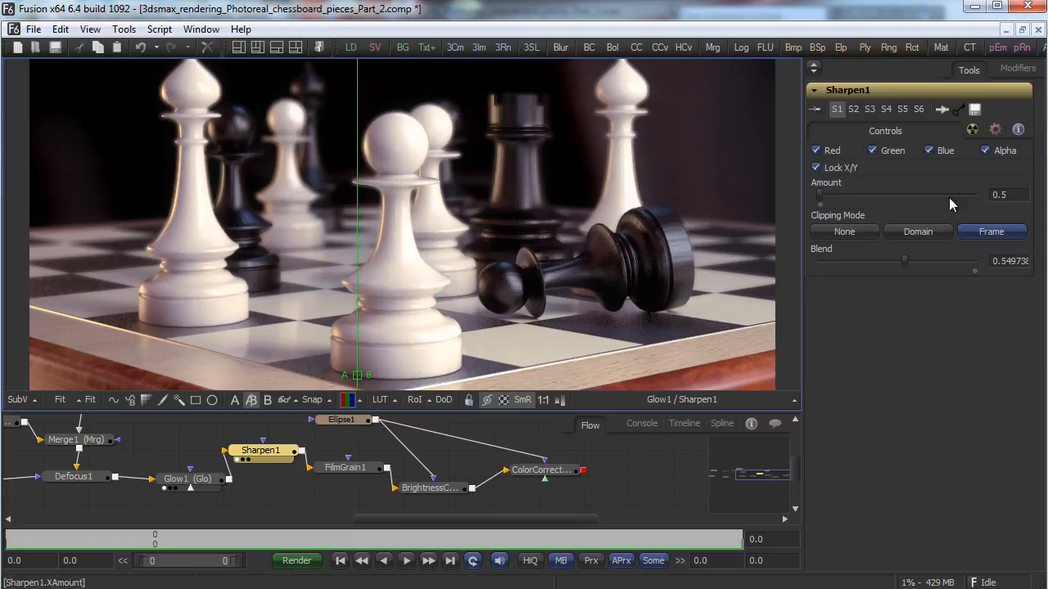
pyautogui.moveTo(909, 262); pyautogui.dragTo(925, 262)
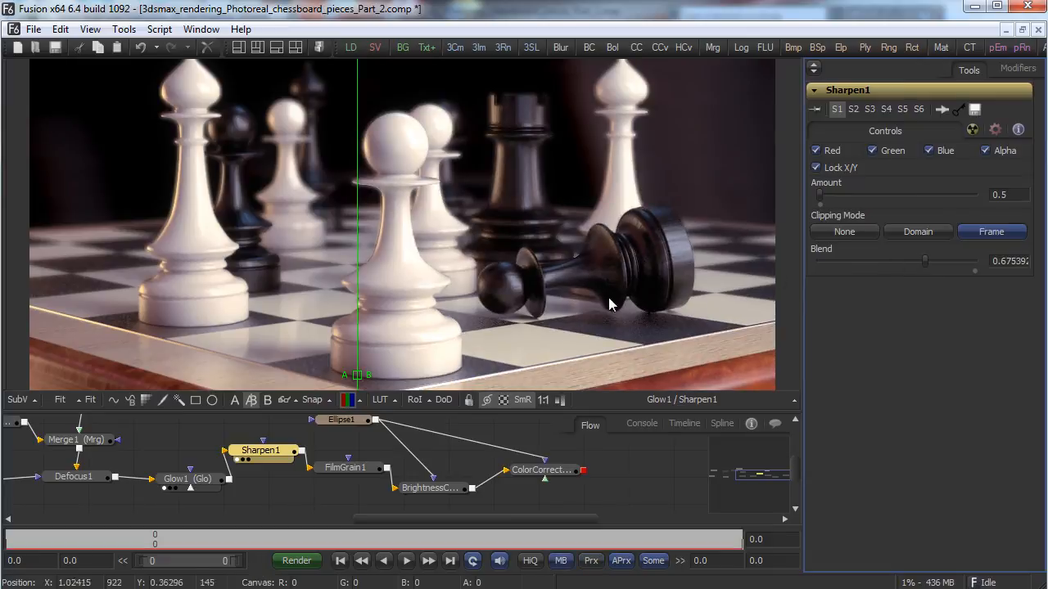
pyautogui.moveTo(357, 378); pyautogui.dragTo(96, 353)
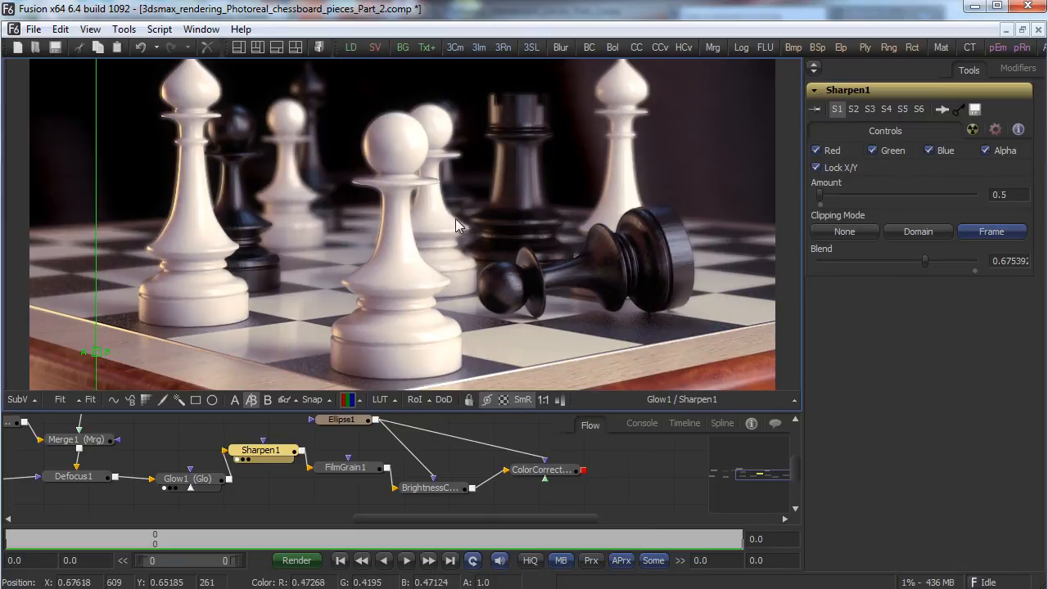
# Save the composition and compare the final ColorCorrector2 output against the original Beauty pass with the A/B wipe.
pyautogui.moveTo(546, 472); pyautogui.dragTo(662, 305)
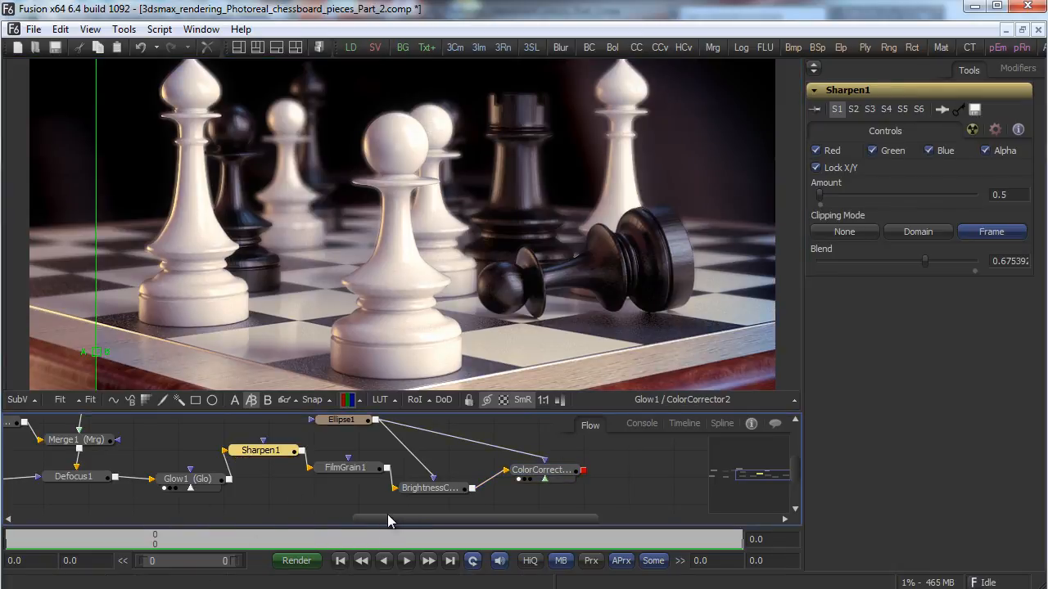
pyautogui.moveTo(384, 519); pyautogui.dragTo(247, 505)
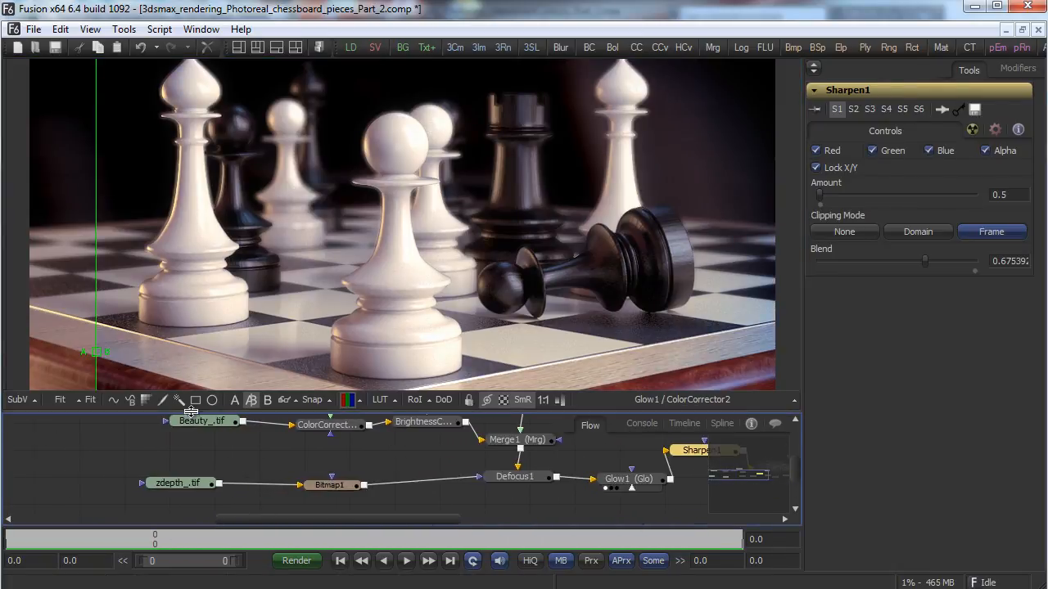
pyautogui.moveTo(196, 421); pyautogui.dragTo(137, 275)
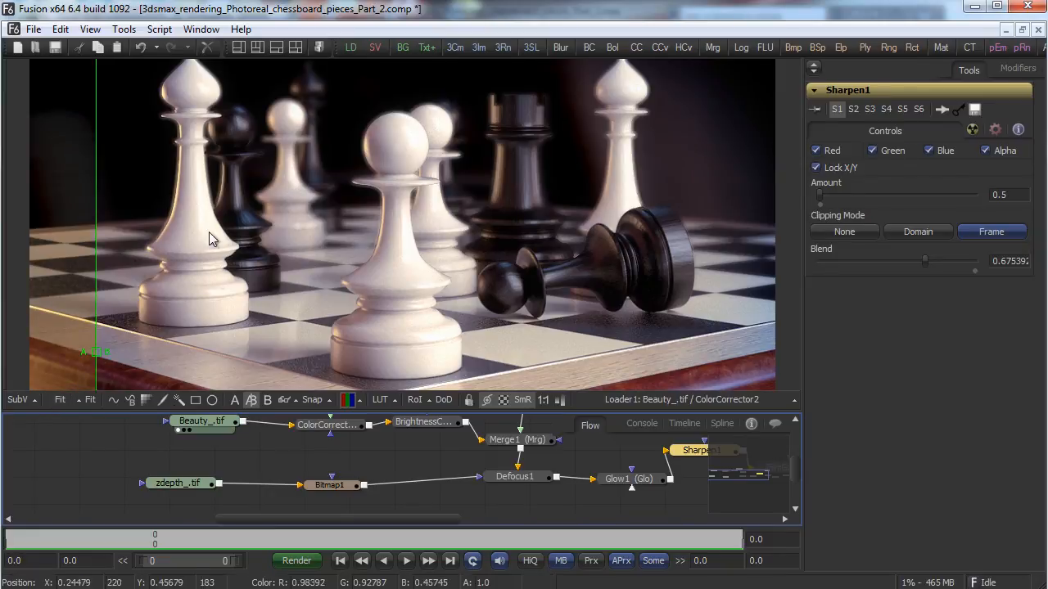
pyautogui.click(34, 29)
pyautogui.click(65, 99)
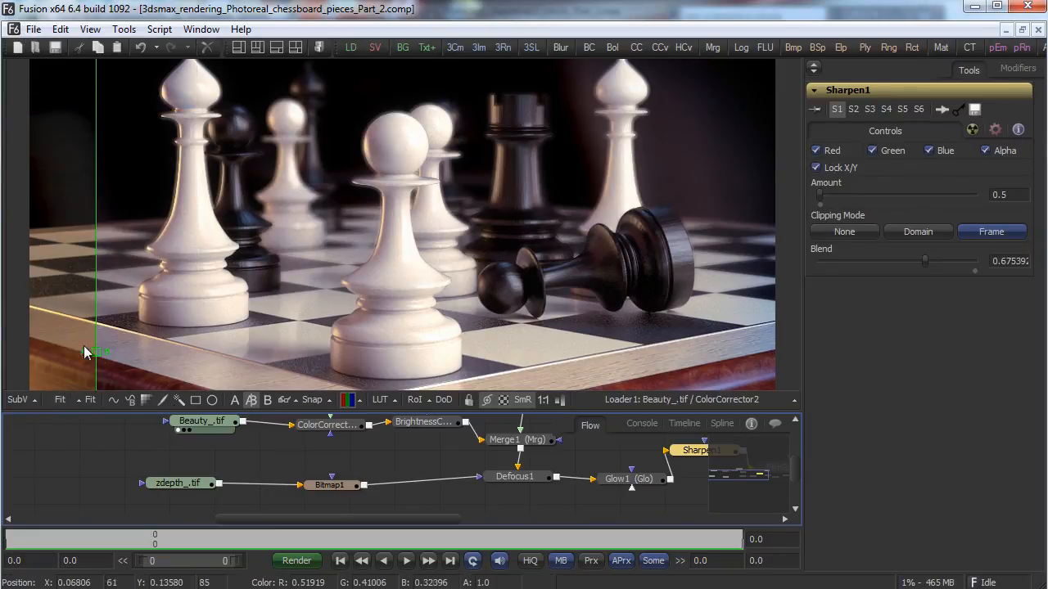
pyautogui.moveTo(95, 352); pyautogui.dragTo(955, 327)
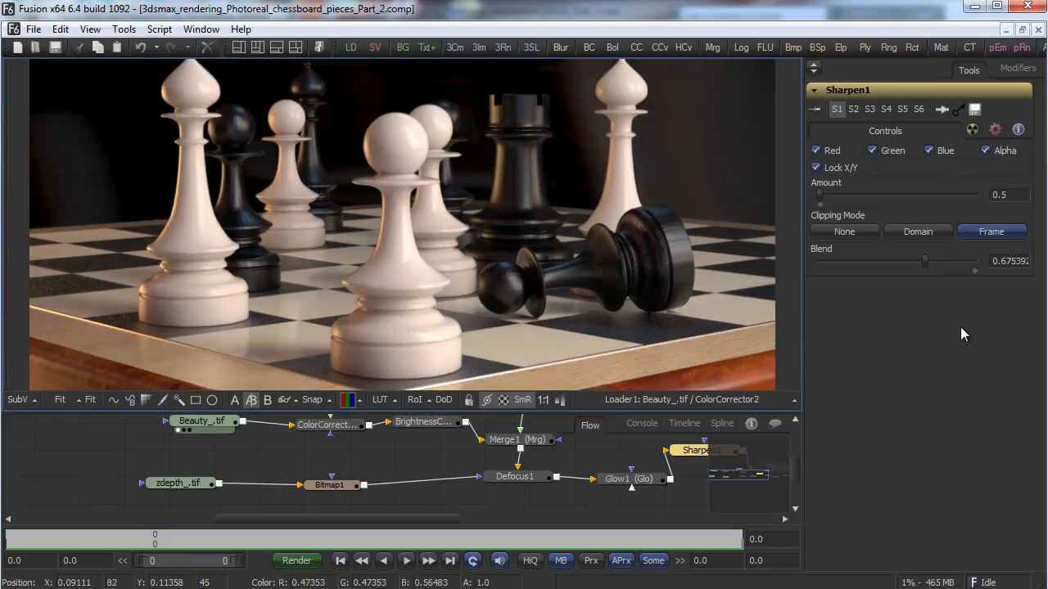
pyautogui.moveTo(776, 326); pyautogui.dragTo(13, 313)
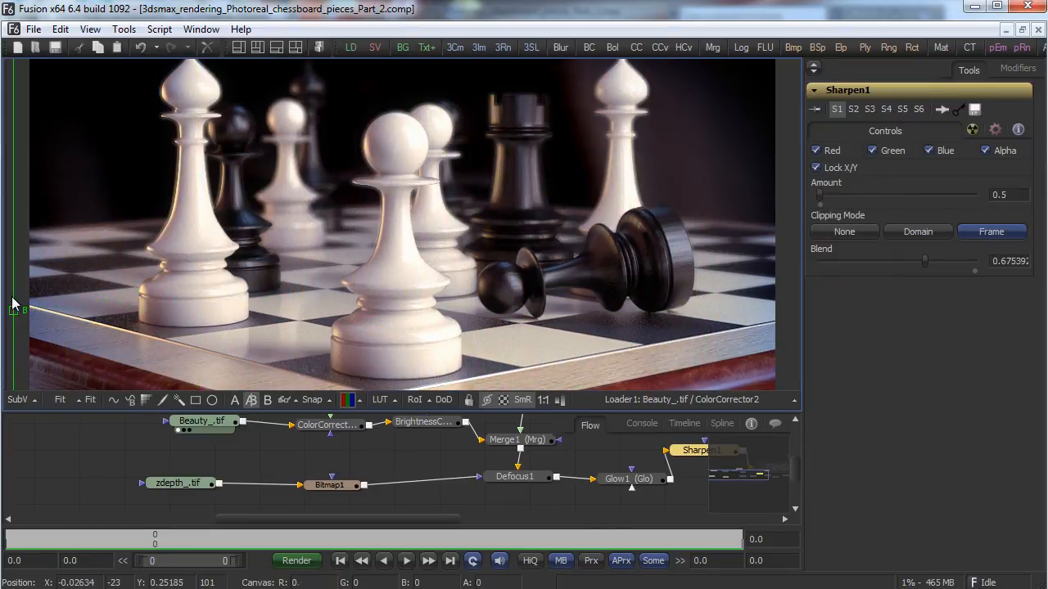